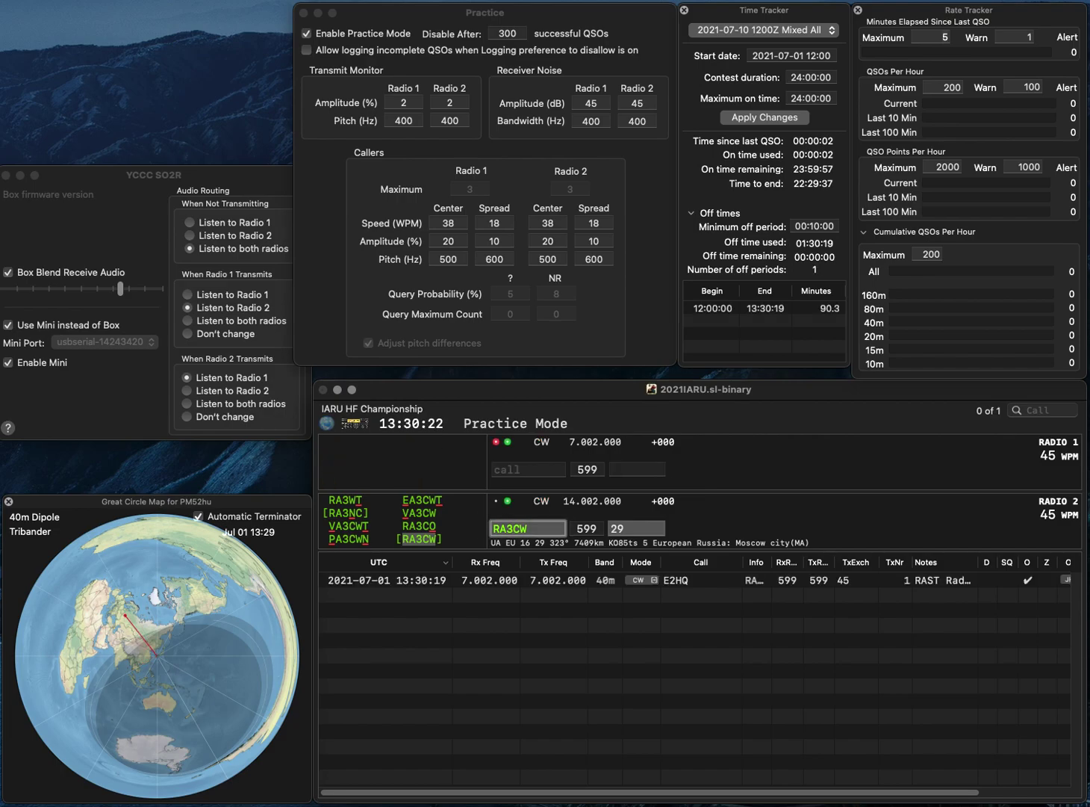
# - Log the RA3CW contact on Radio 2 and send the partial call 9HQ on Radio 1
pyautogui.write('P')
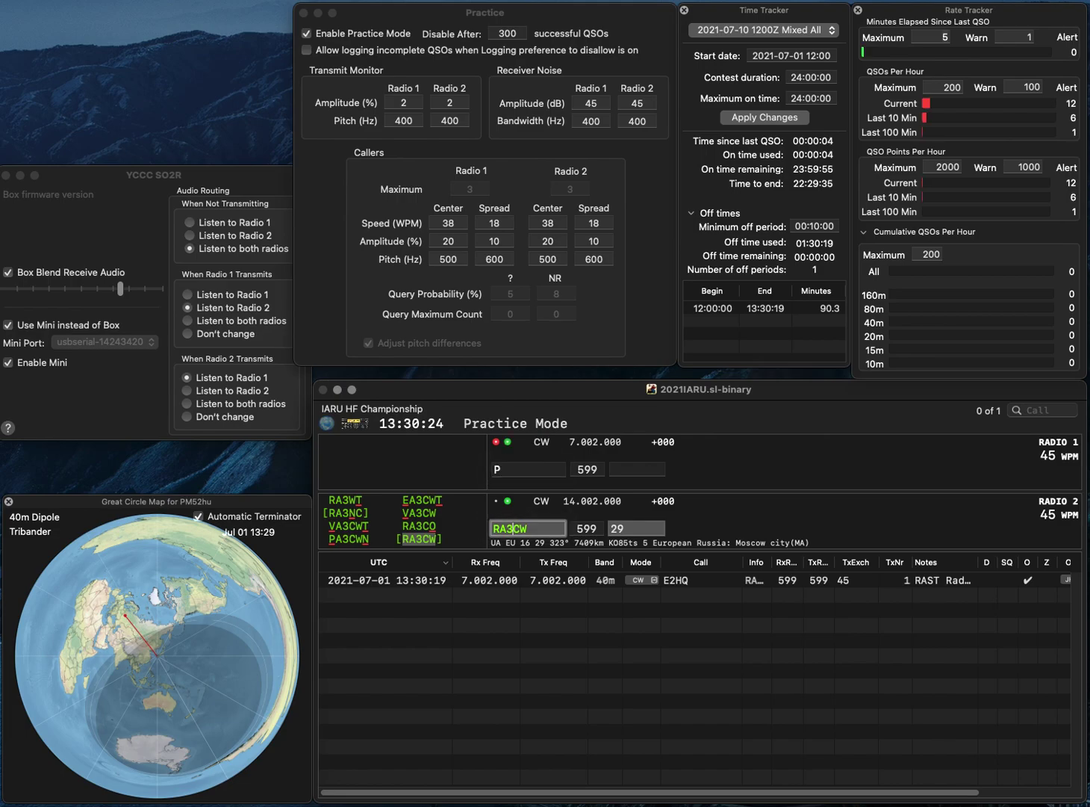
pyautogui.press('Return')
pyautogui.write('9HQ')
pyautogui.press('Return')
# - Enter the partial call RP on Radio 2 and send it to the caller
pyautogui.write('R')
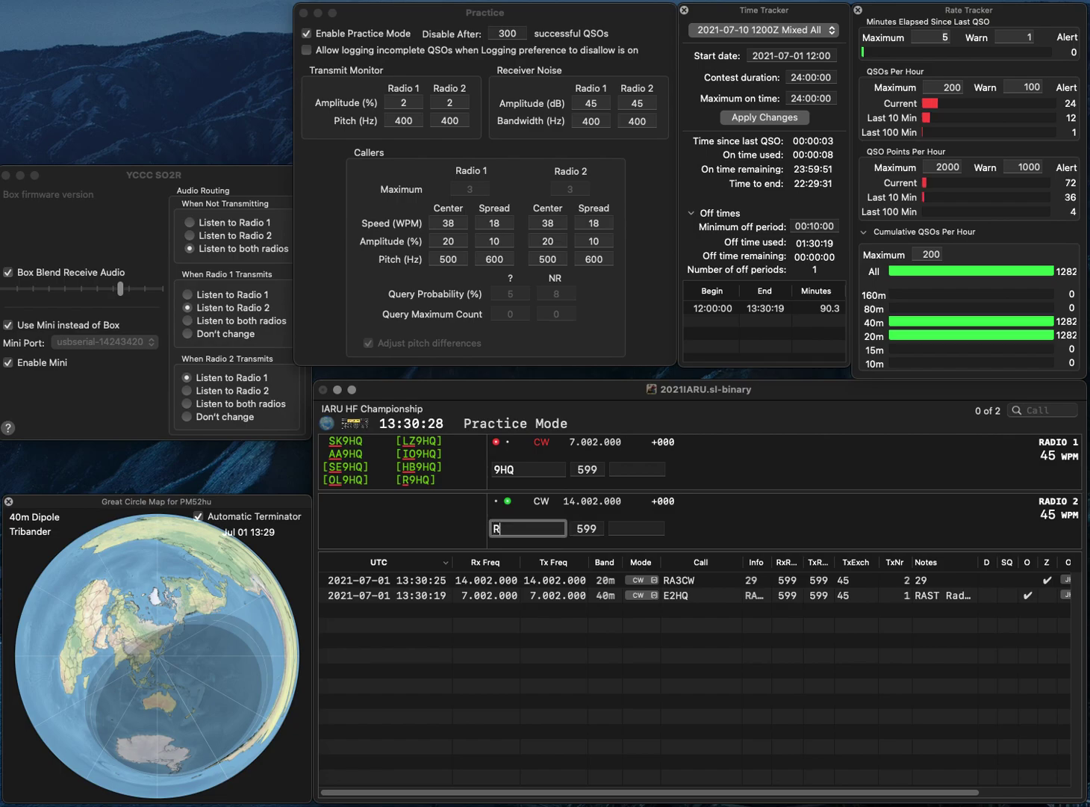
pyautogui.write('P5')
pyautogui.press('BackSpace')
pyautogui.press('Return')
# - Fill in the calls as DX9HQ on Radio 1 and RP76AF on Radio 2, sending the exchange on each
pyautogui.write('DX')
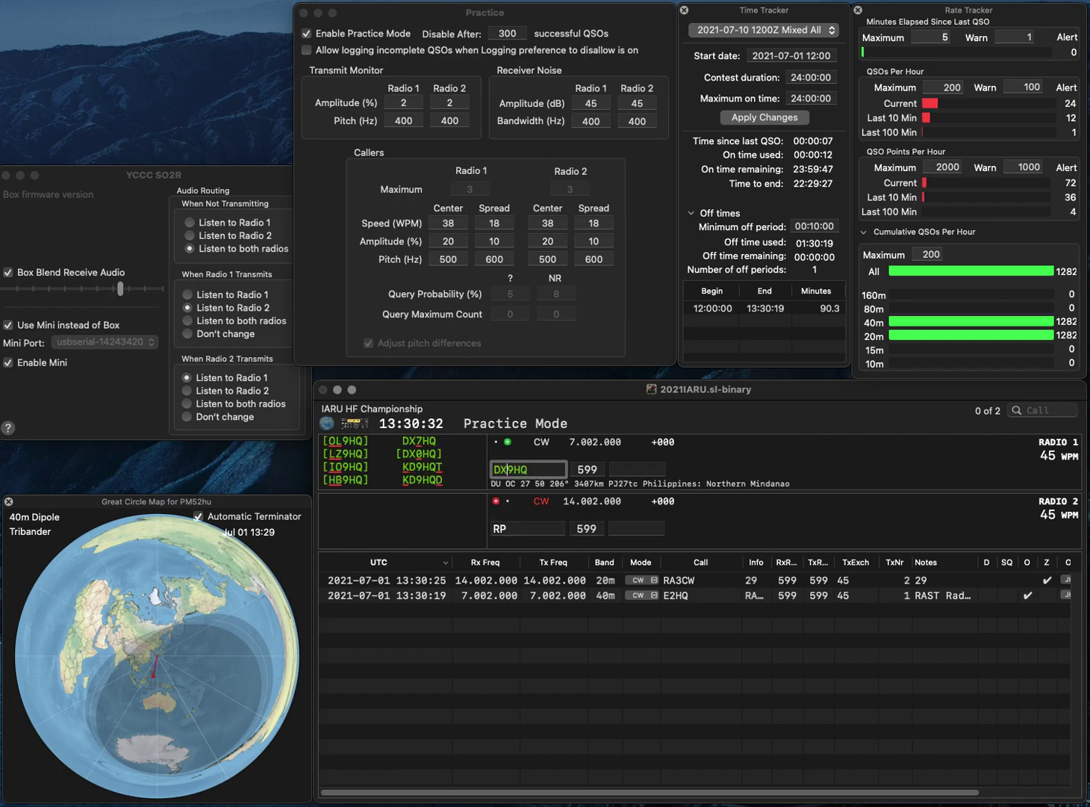
pyautogui.press('Return')
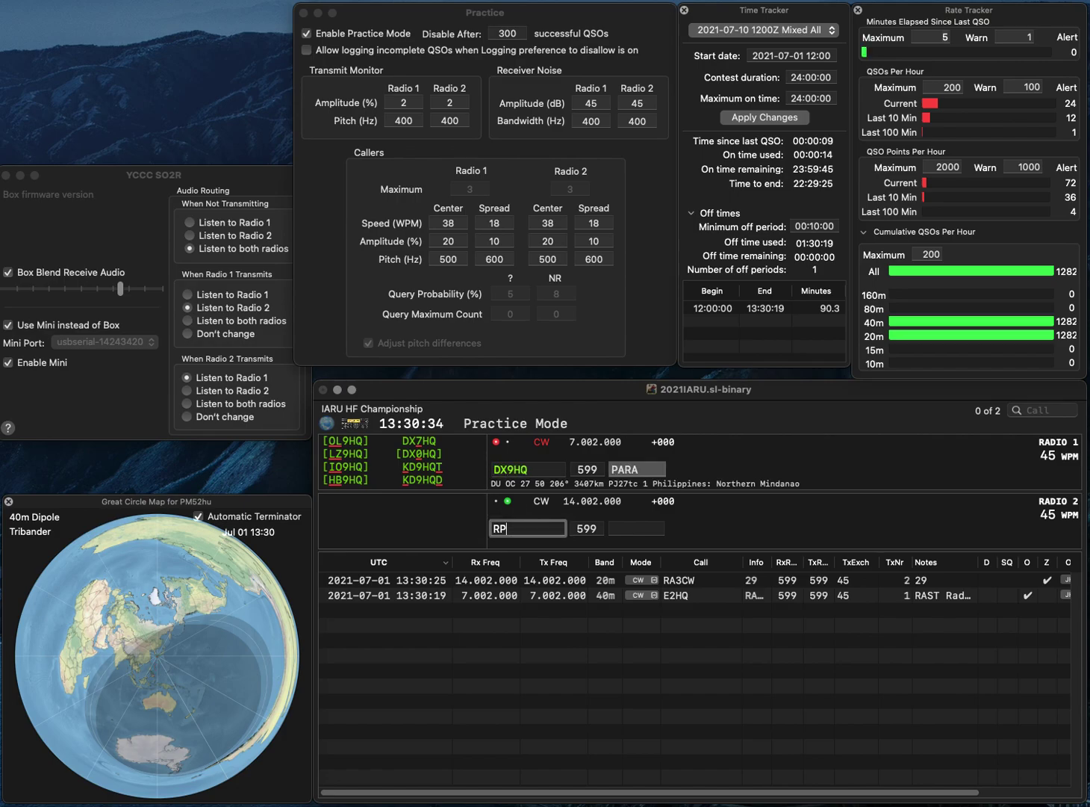
pyautogui.write('76AF')
pyautogui.press('Return')
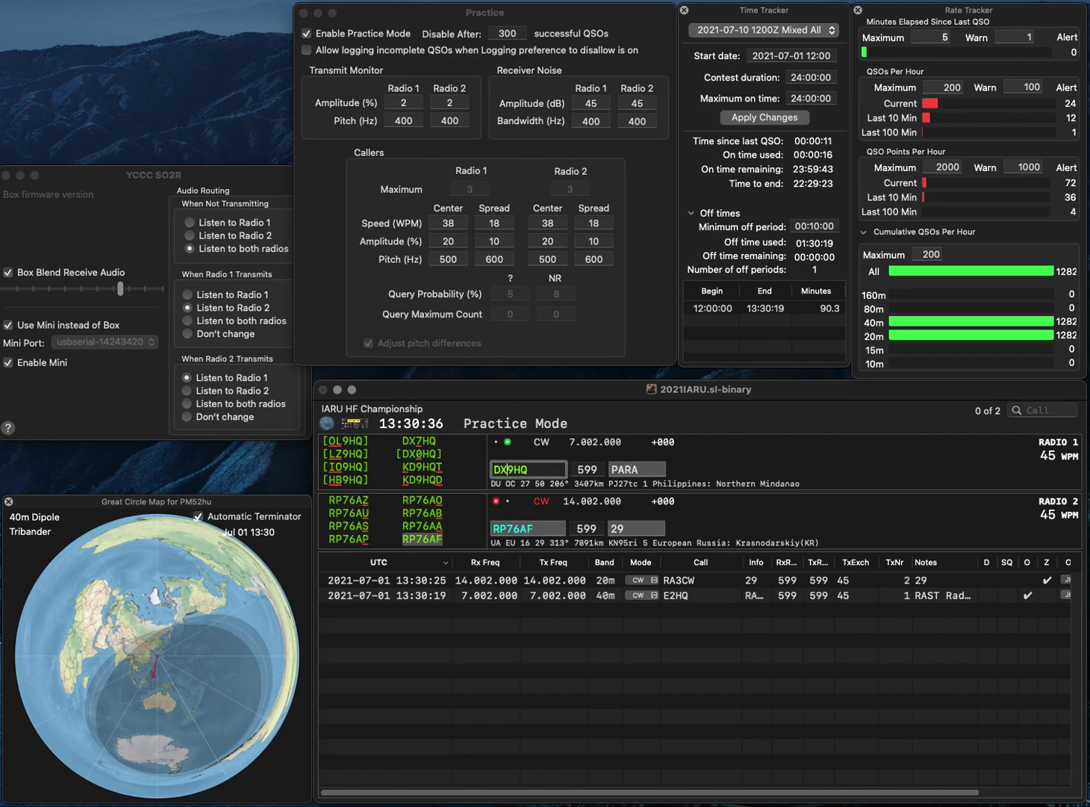
# - Correct the Radio 1 call to DX0HQ, and log the RP76AF and DX0HQ contacts
pyautogui.write('0')
pyautogui.press('Return')
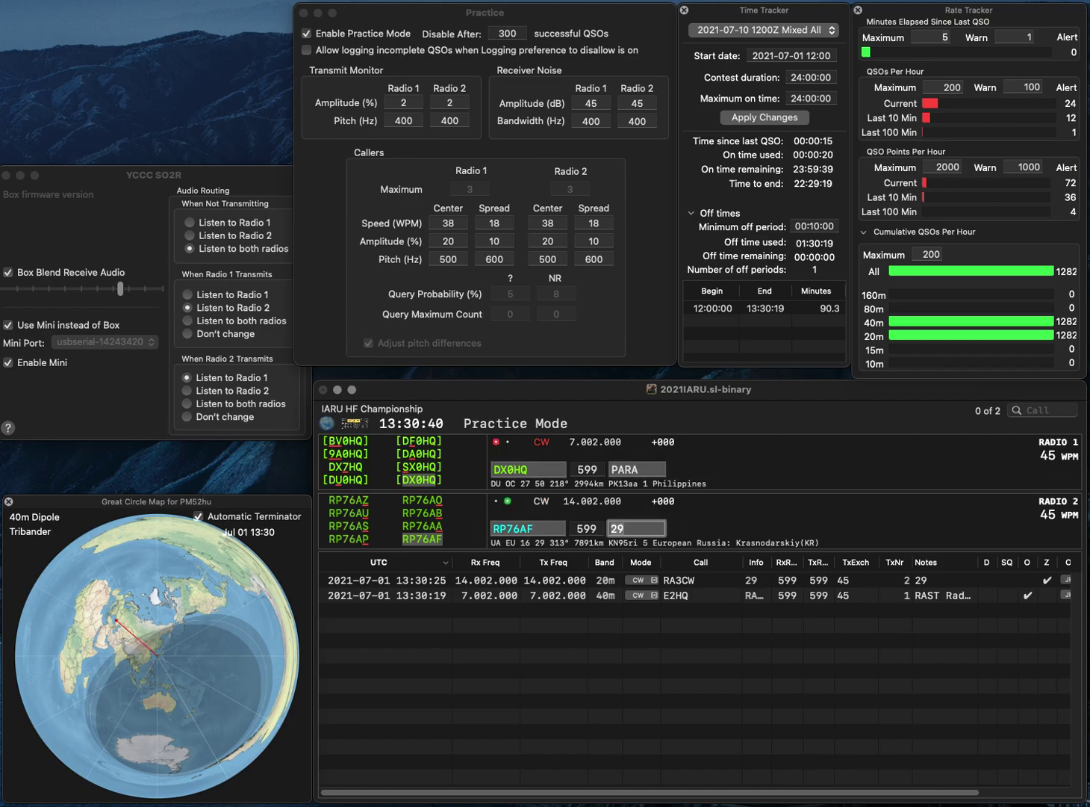
pyautogui.press('Return')
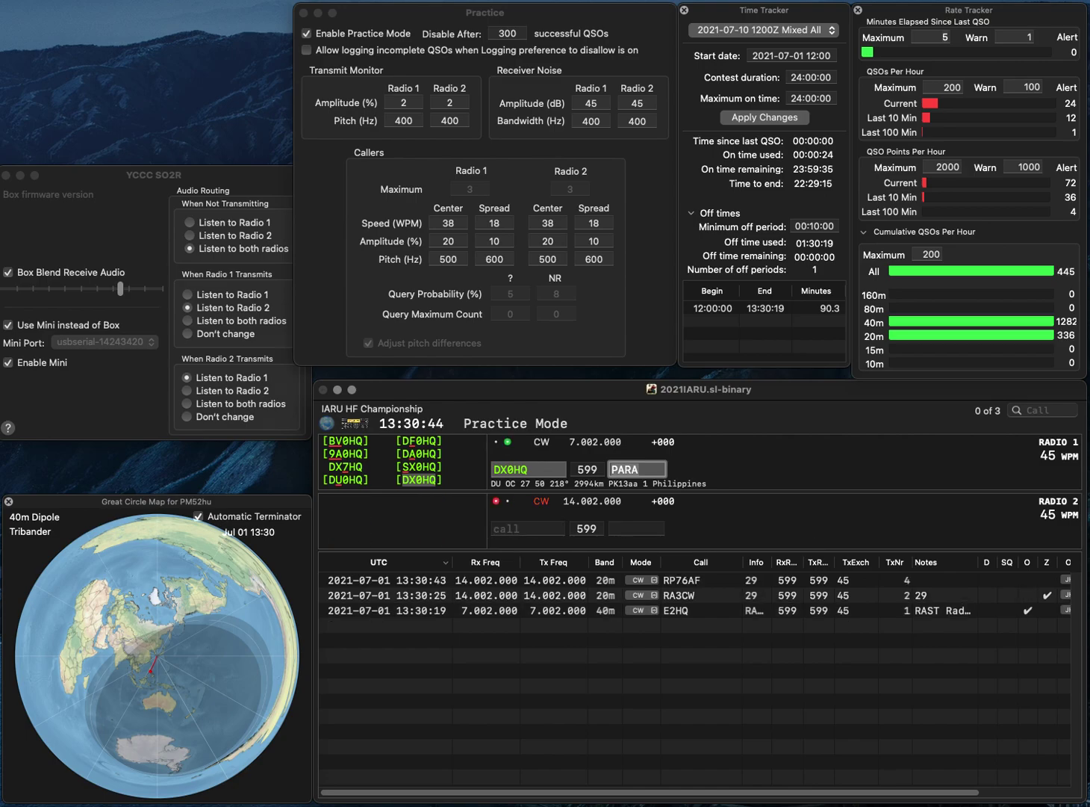
pyautogui.press('Return')
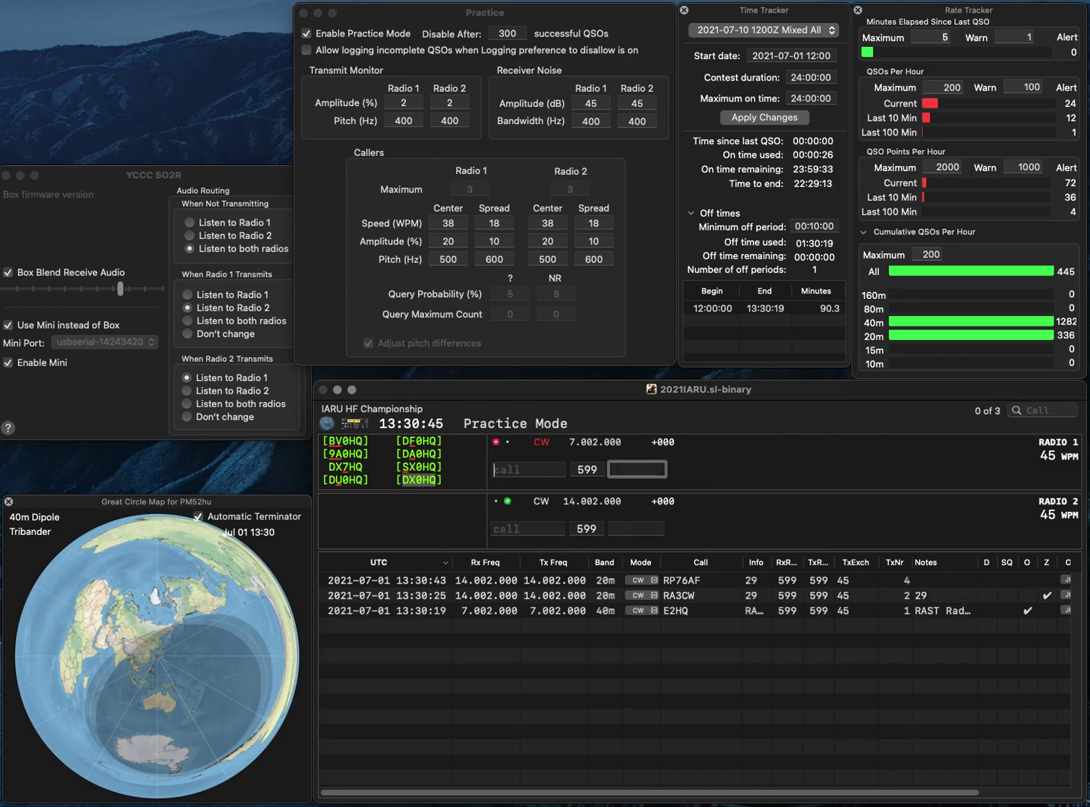
# - Enter S58FA on Radio 2 and ZL6HQ on Radio 1, sending the exchange to each station
pyautogui.write('S5')
pyautogui.write('8FA')
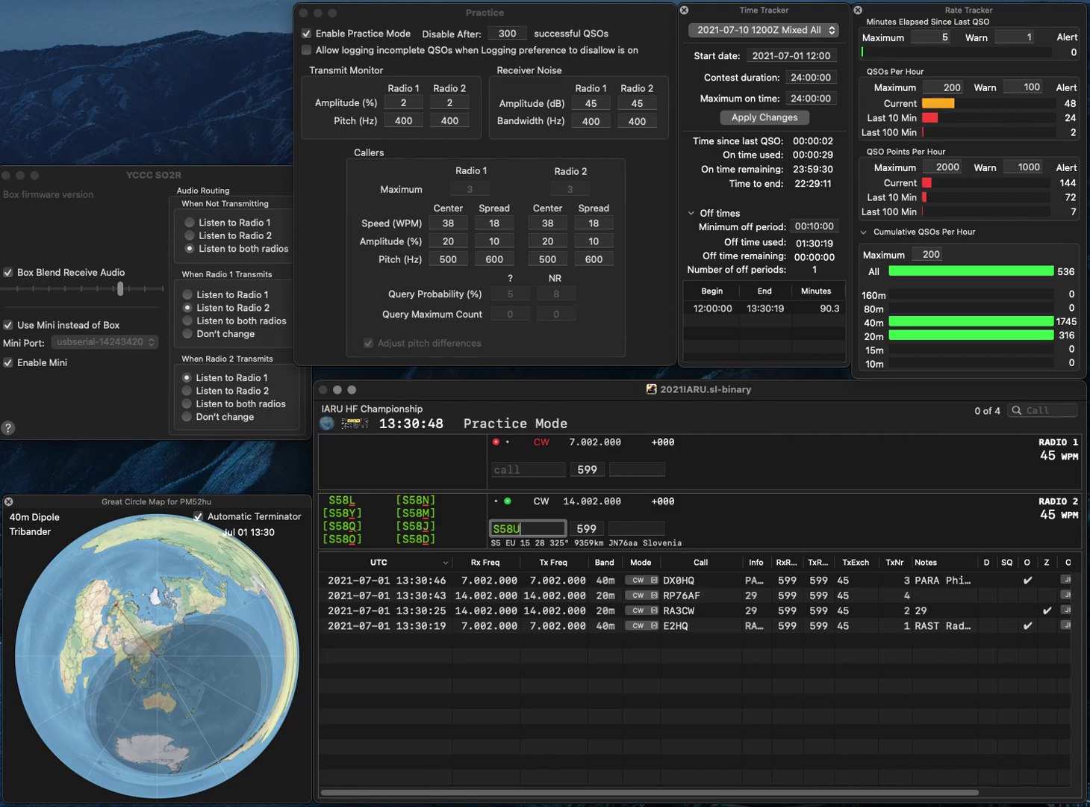
pyautogui.press('Return')
pyautogui.write('GZL6HQ')
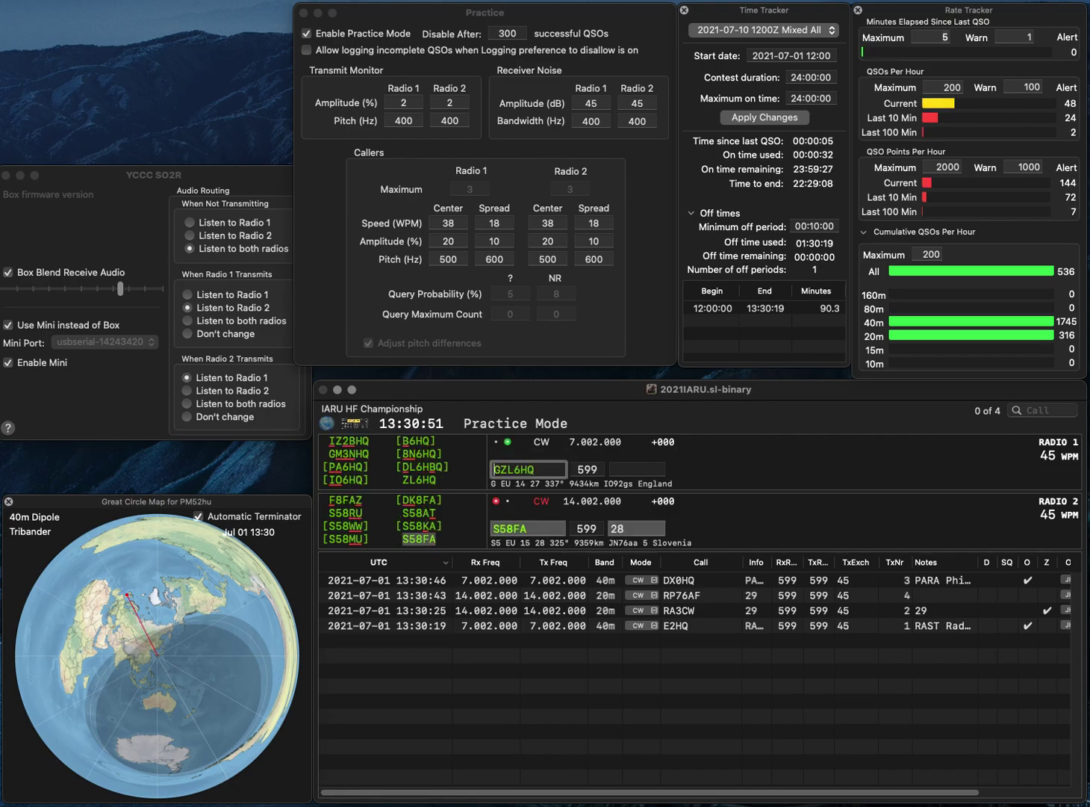
pyautogui.press('Home')
pyautogui.press('Delete')
pyautogui.press('Return')
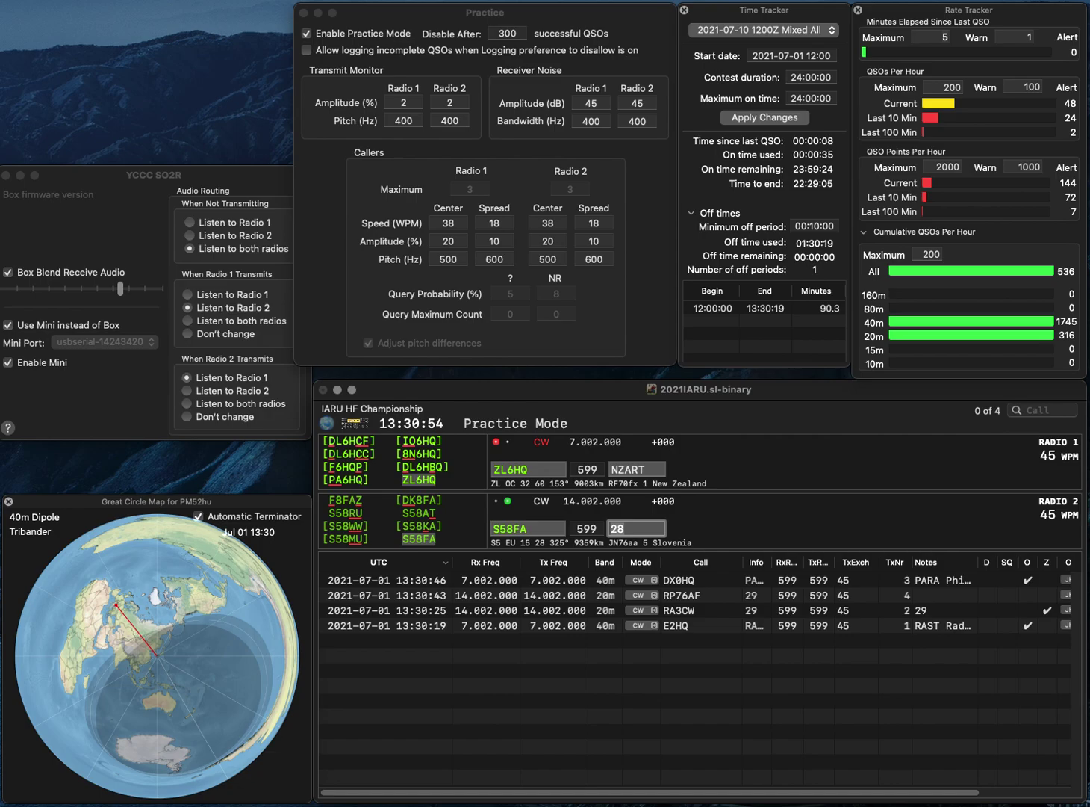
# - Log the S58FA and ZL6HQ contacts, and send the partial call HQ on Radio 2
pyautogui.press('Return')
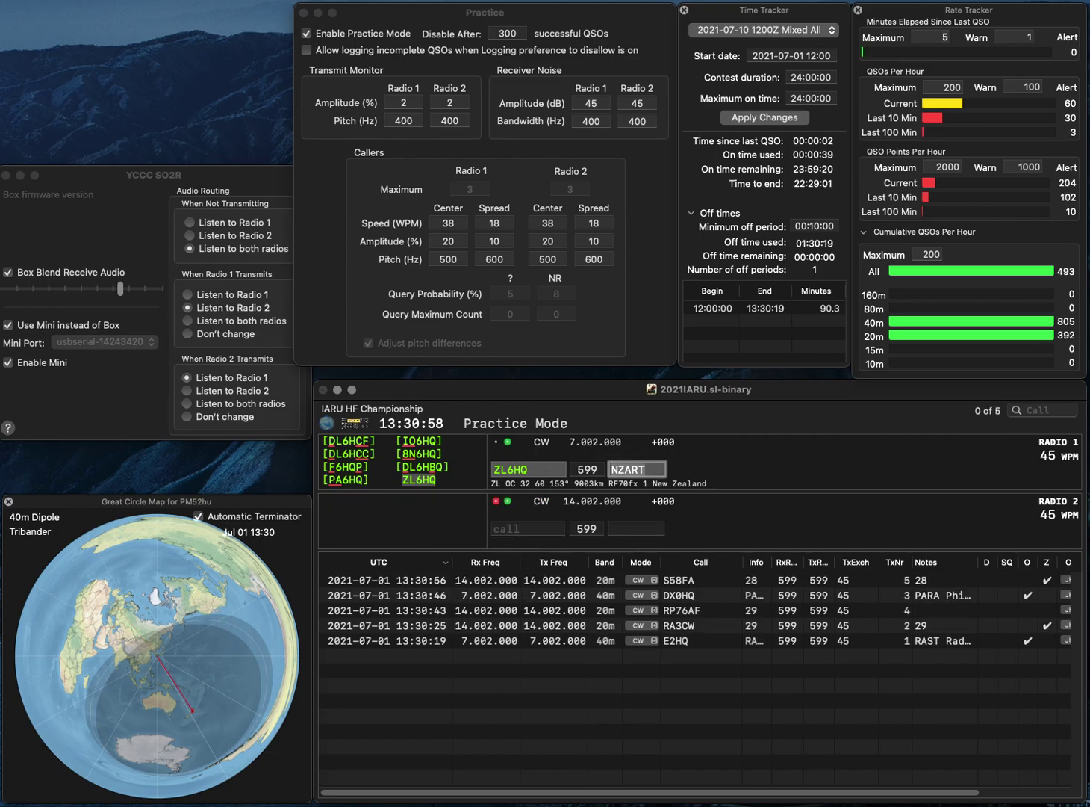
pyautogui.press('Return')
pyautogui.write('HQ')
pyautogui.press('Return')
# - Enter the call IU3FBL on Radio 1 and send the exchange
pyautogui.write('IU')
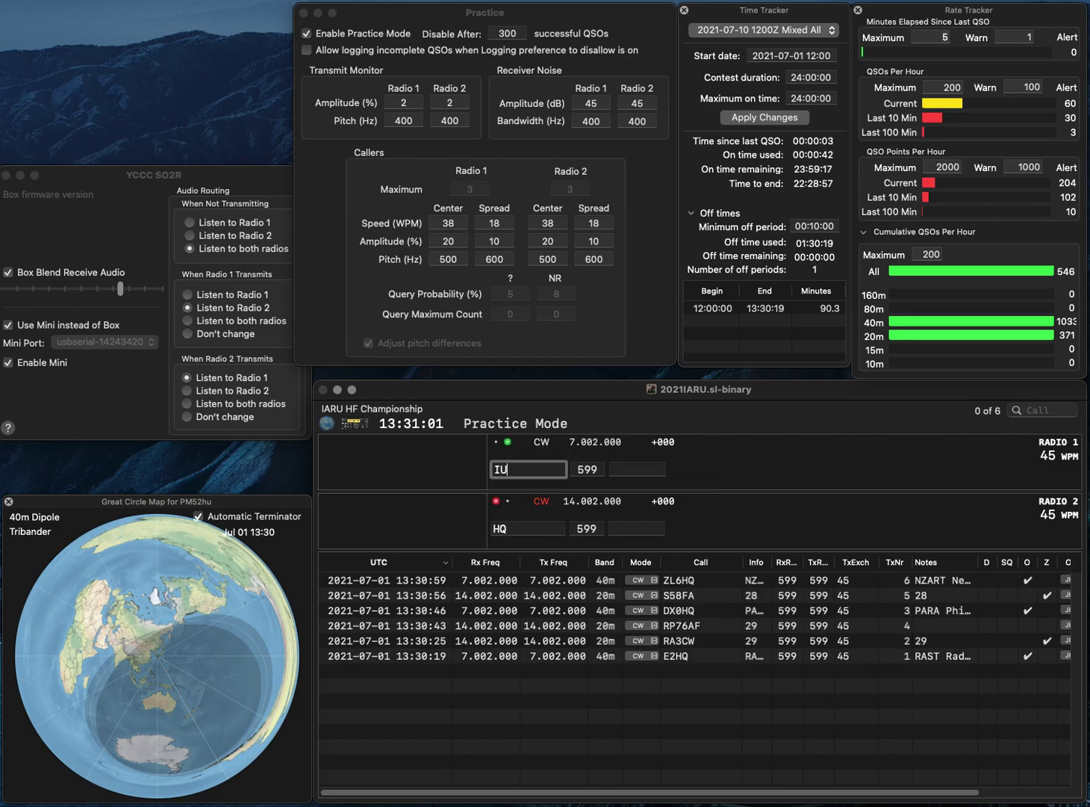
pyautogui.write('3FBL')
pyautogui.press('Return')
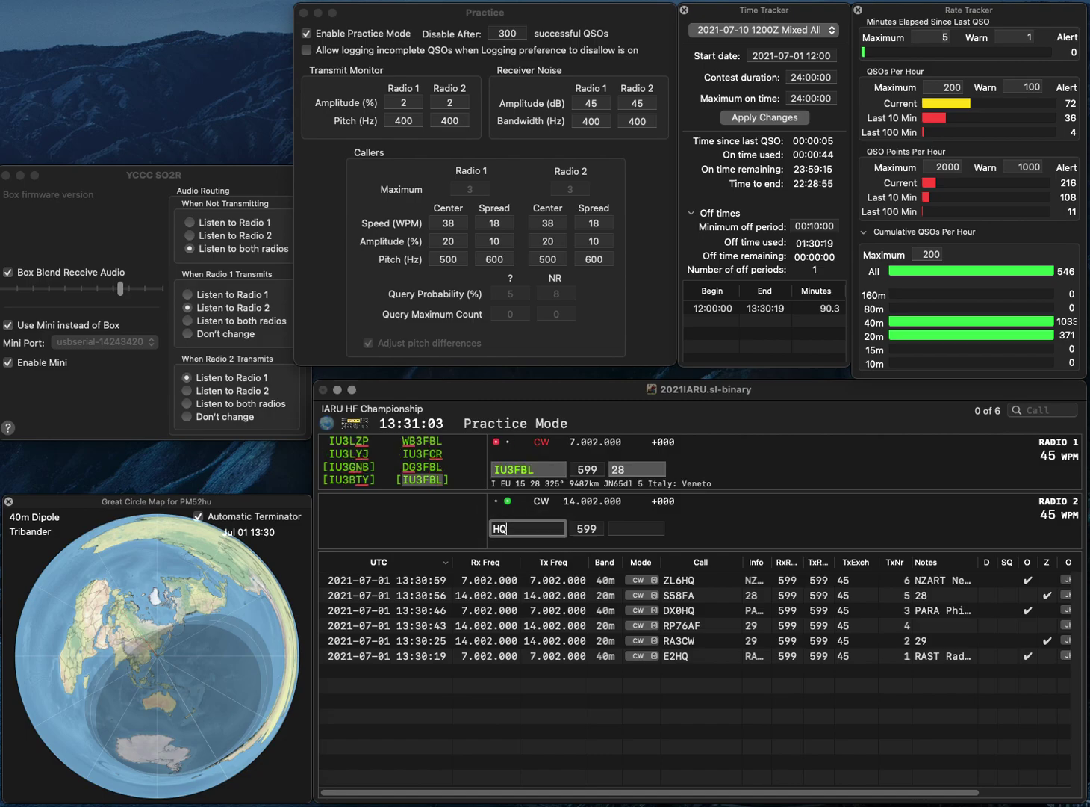
pyautogui.press('Home')
pyautogui.write('EO')
pyautogui.press('BackSpace')
pyautogui.press('BackSpace')
pyautogui.write('OE')
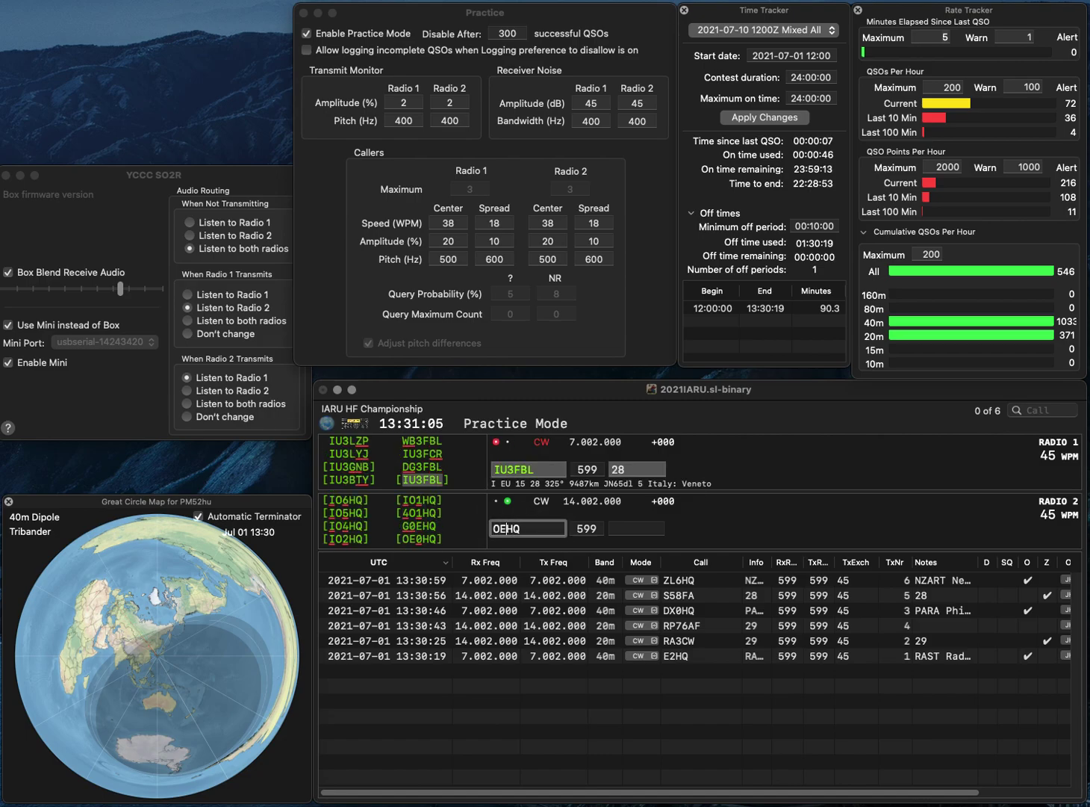
pyautogui.write('0')
pyautogui.press('Return')
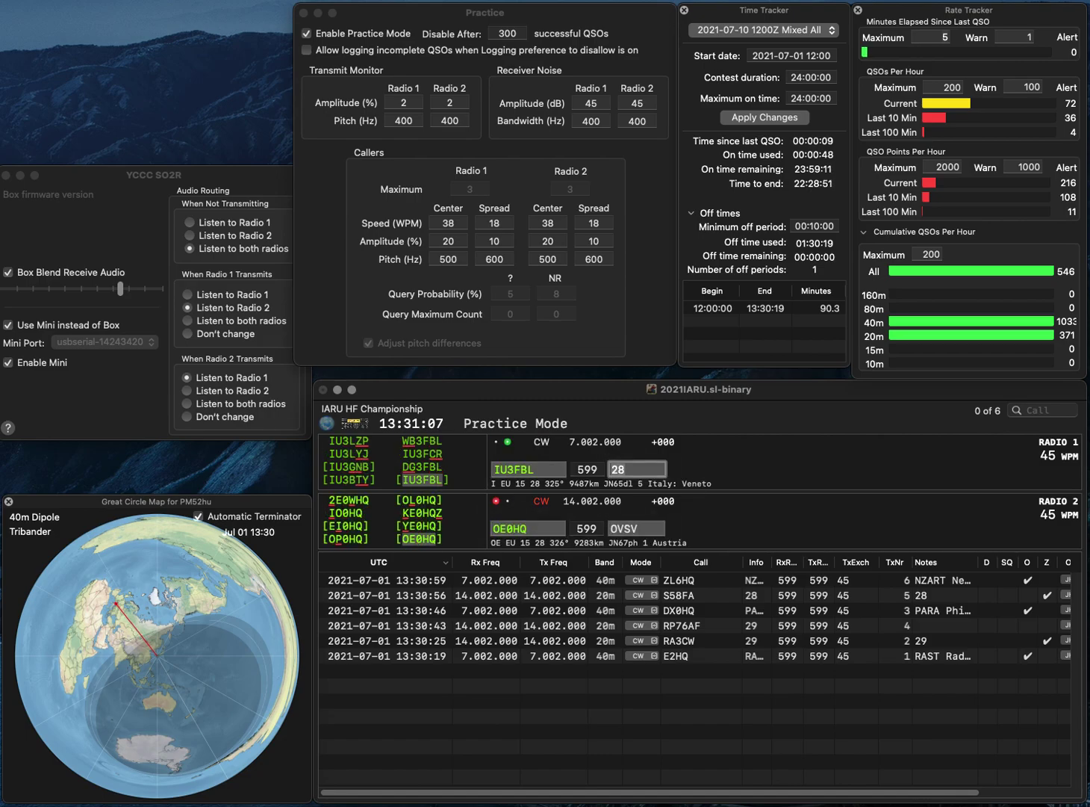
pyautogui.press('Return')
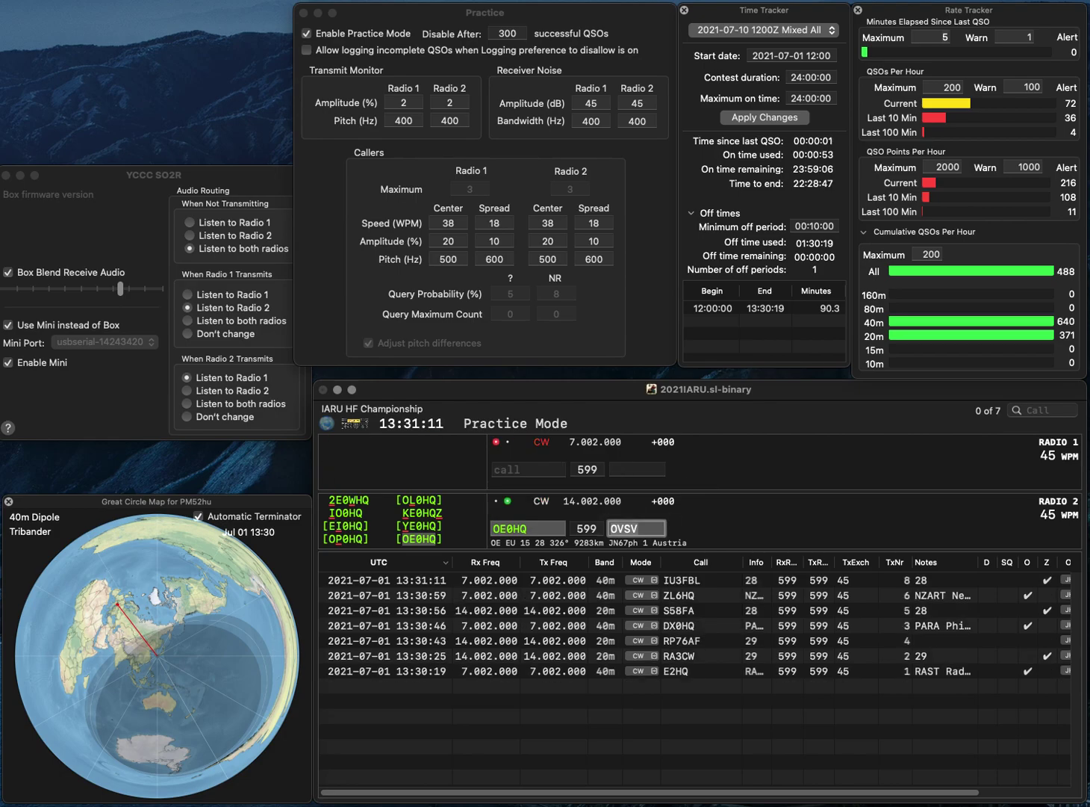
pyautogui.press('Return')
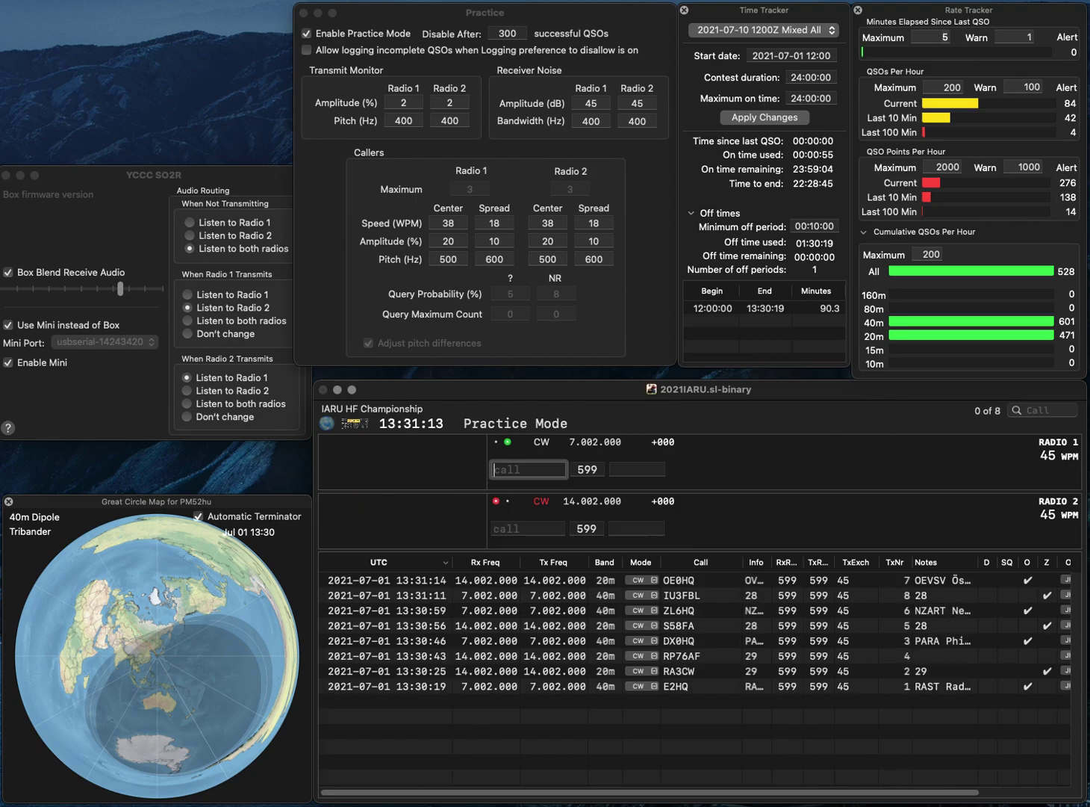
# - Enter UT5UML on Radio 1 and K1LZ on Radio 2, sending the exchange to each station
pyautogui.write('UT5UML')
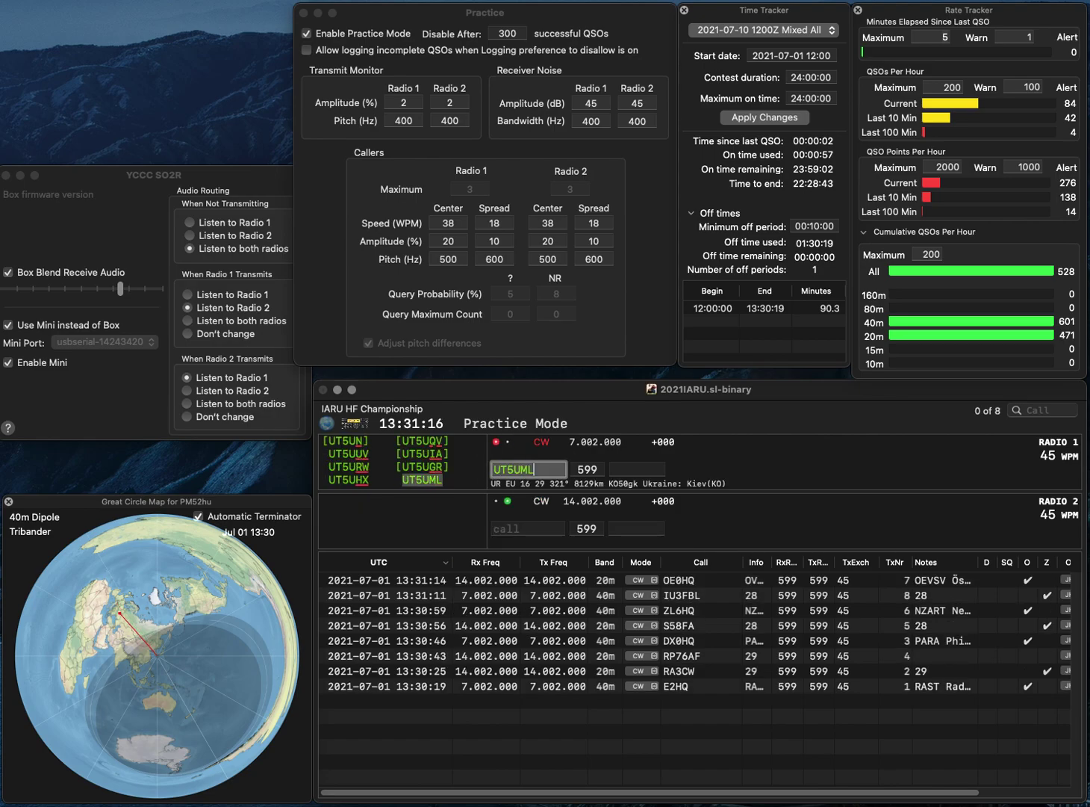
pyautogui.press('Return')
pyautogui.write('LZ')
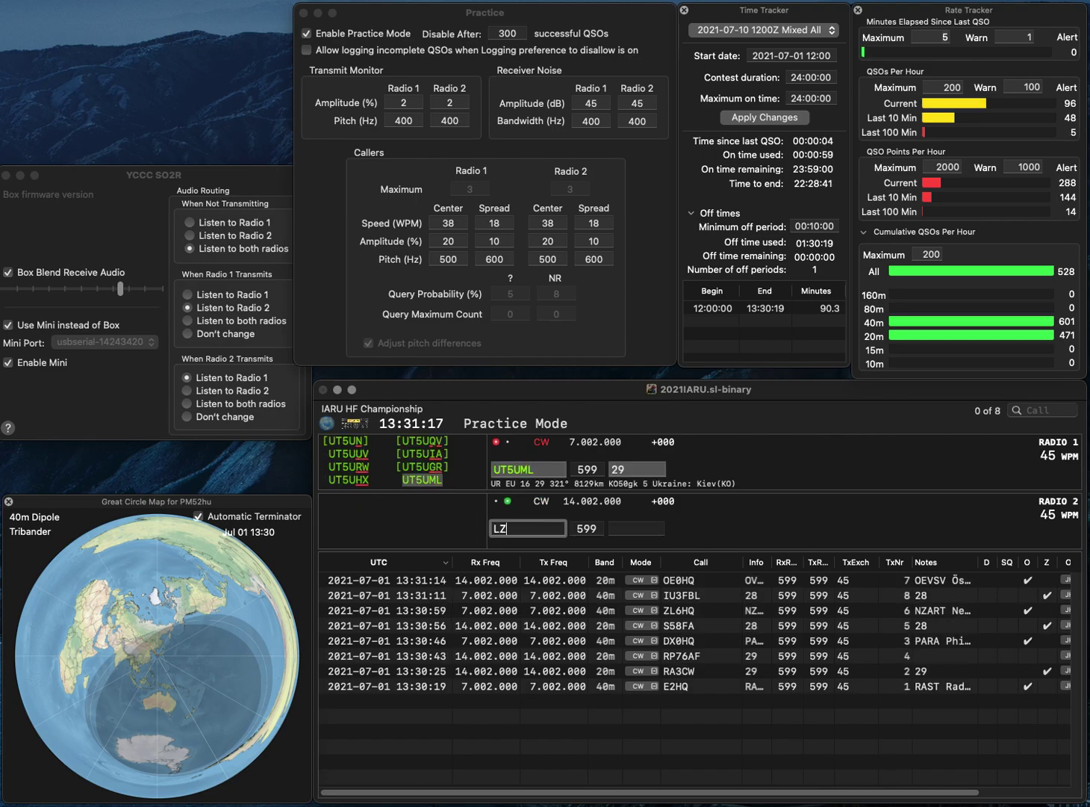
pyautogui.press('Home')
pyautogui.write('K1')
pyautogui.press('Return')
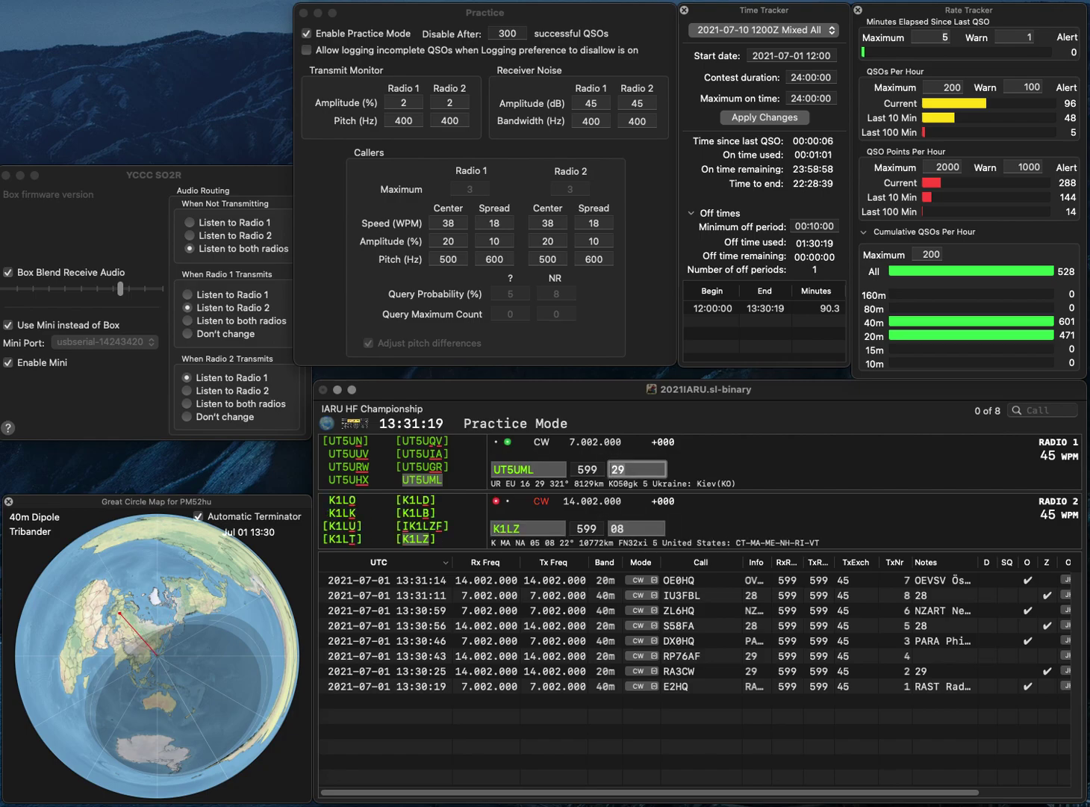
# - Log the UT5UML contact on Radio 1, and correct the Radio 2 call to K6LZ with the exchange resent
pyautogui.press('Return')
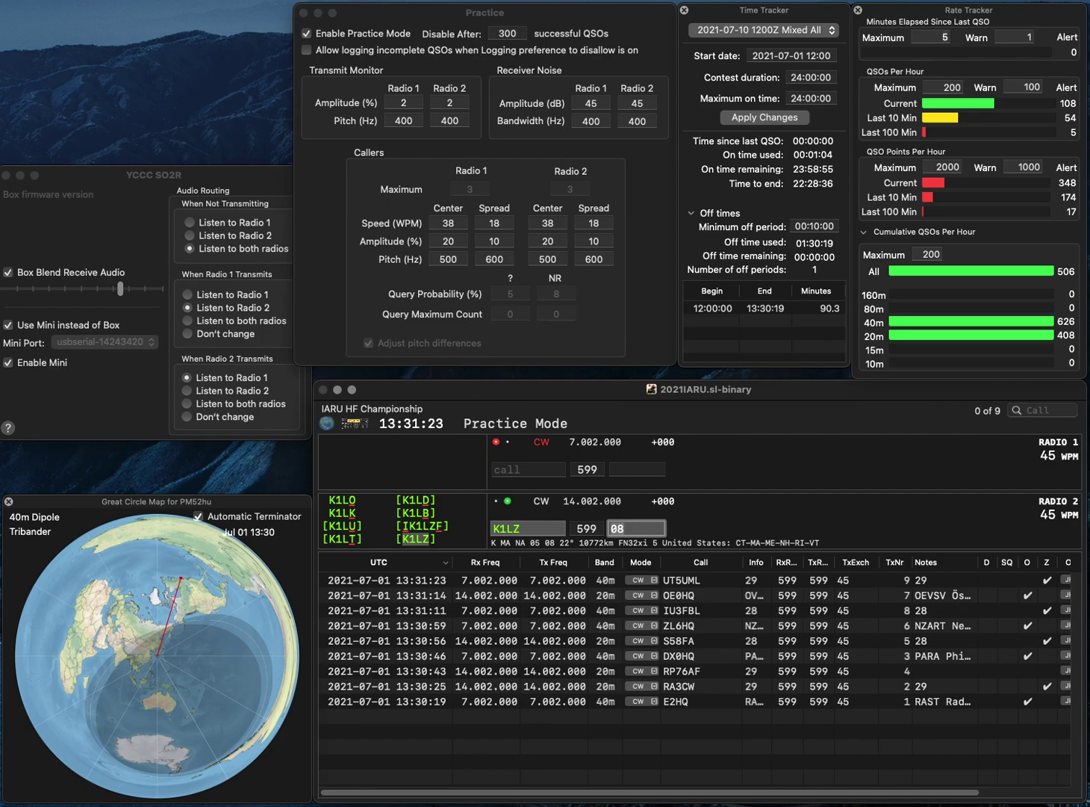
pyautogui.press('space')
pyautogui.press('Left')
pyautogui.press('Left')
pyautogui.press('BackSpace')
pyautogui.write('6')
pyautogui.press('Return')
pyautogui.write('IK')
pyautogui.write('N3HJA')
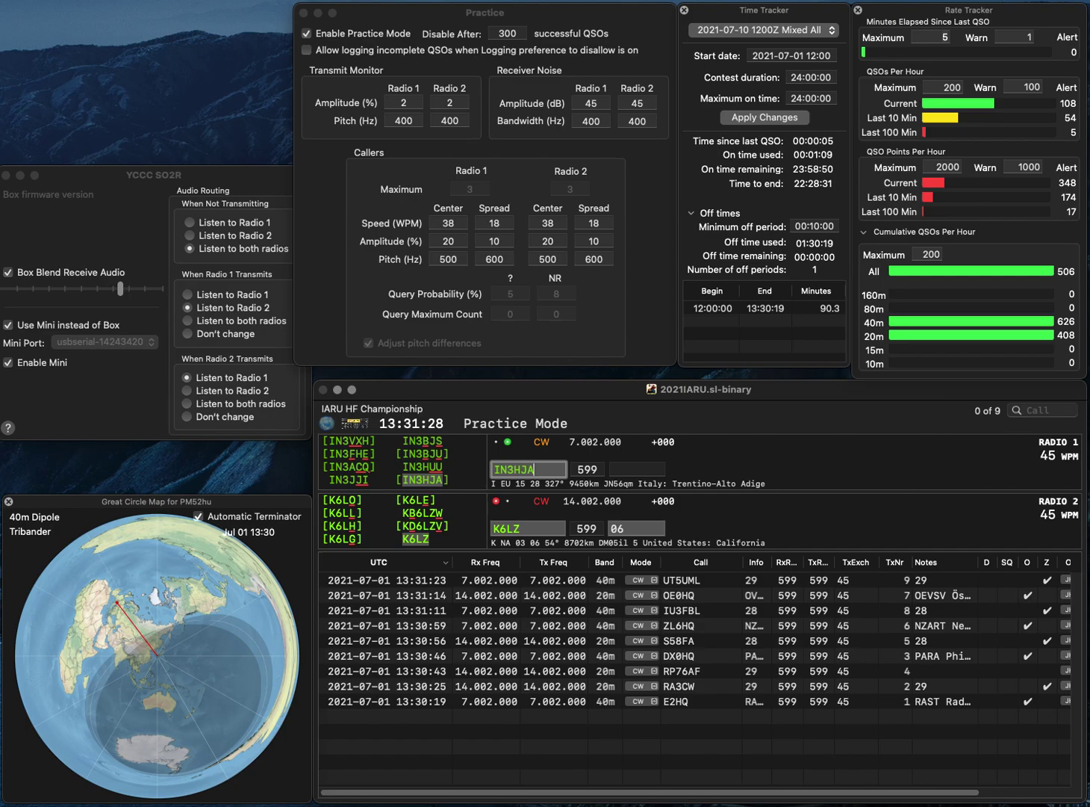
pyautogui.press('Return')
pyautogui.click(636, 528)
pyautogui.press('Return')
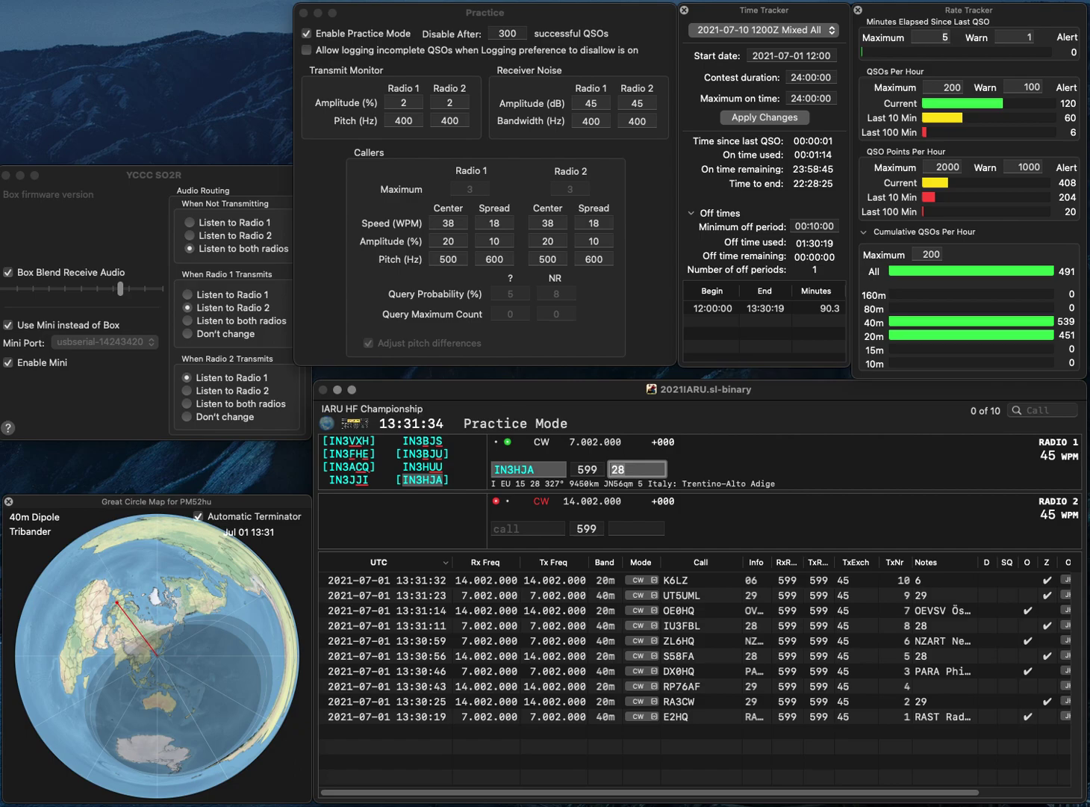
pyautogui.press('Return')
pyautogui.write('WD5HJF')
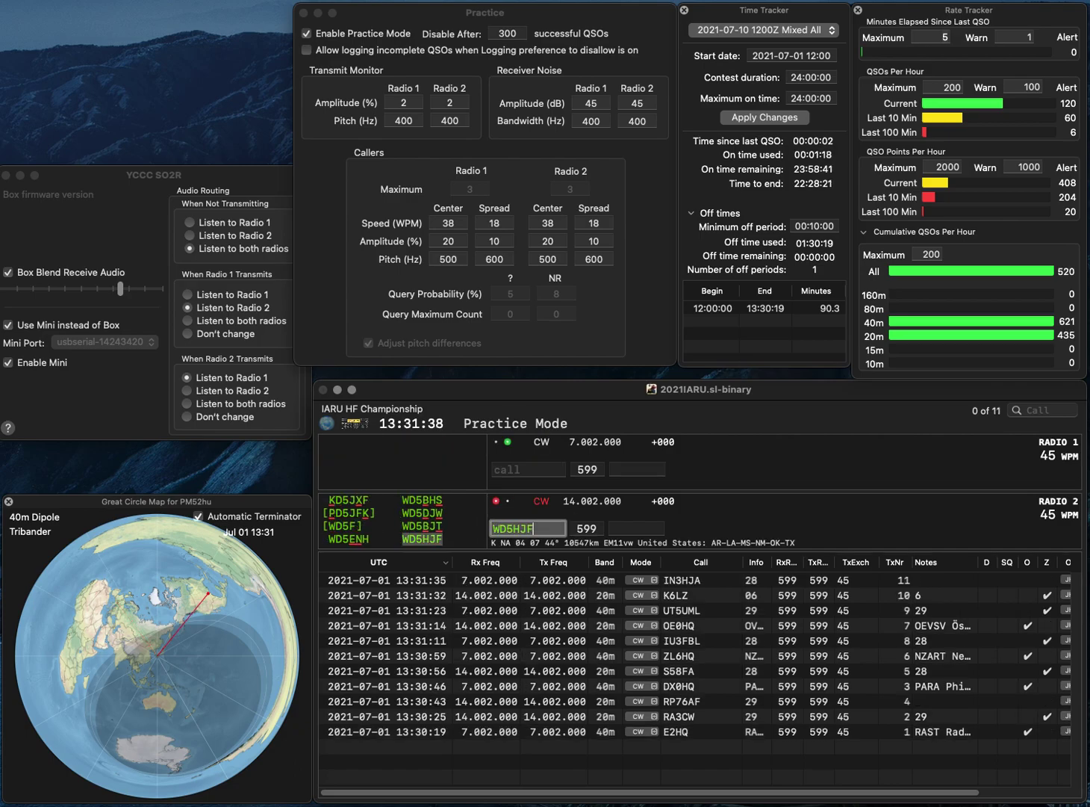
pyautogui.press('Return')
pyautogui.write('KE')
pyautogui.press('BackSpace')
pyautogui.write('TP')
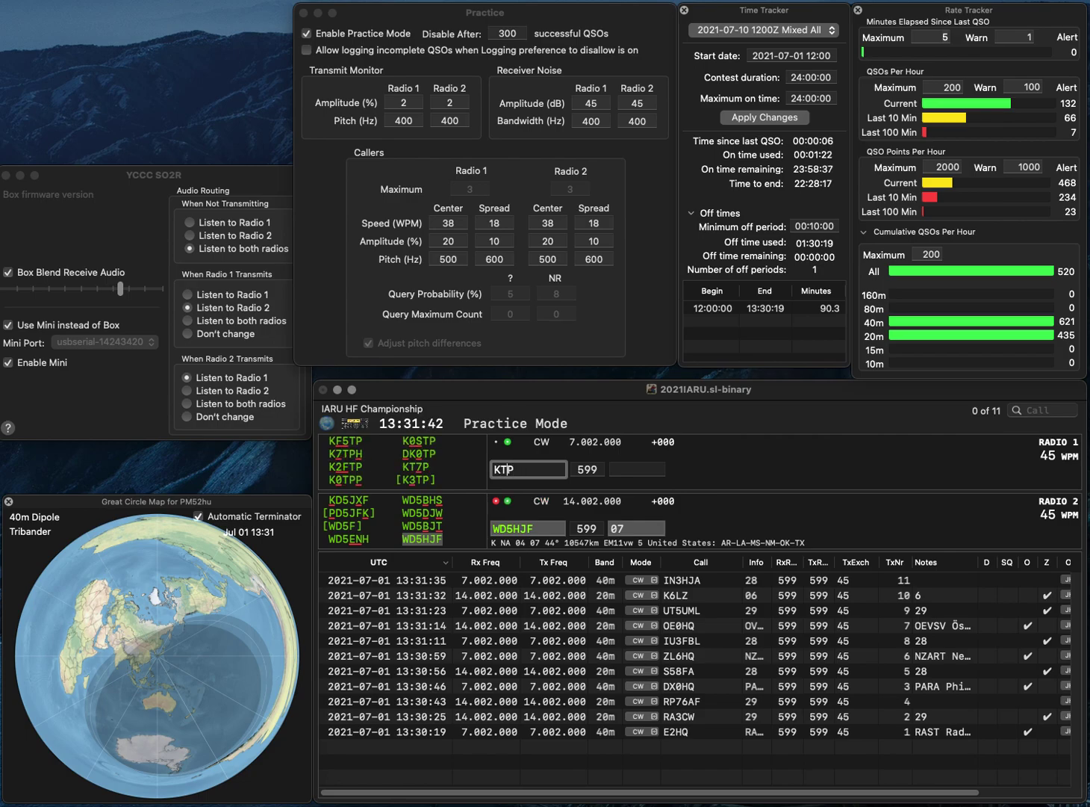
pyautogui.press('Left')
pyautogui.write('3')
pyautogui.press('Return')
pyautogui.press('Return')
pyautogui.press('Up')
pyautogui.press('BackSpace')
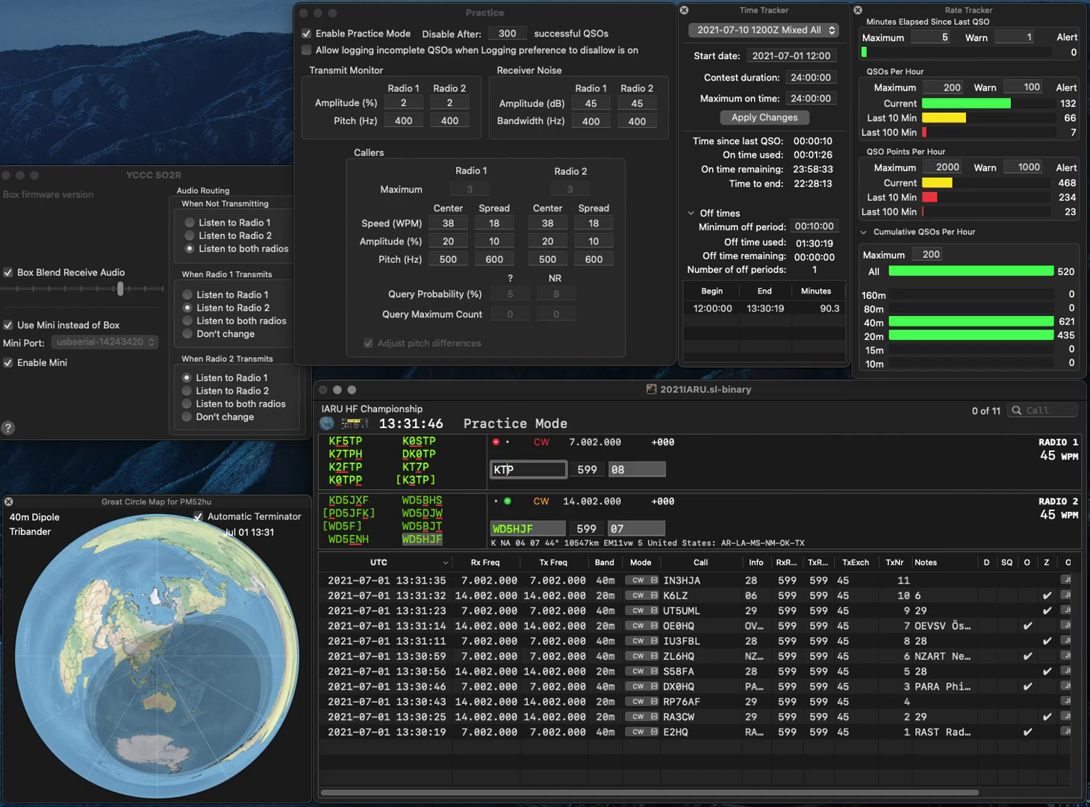
pyautogui.press('BackSpace')
pyautogui.write('I2')
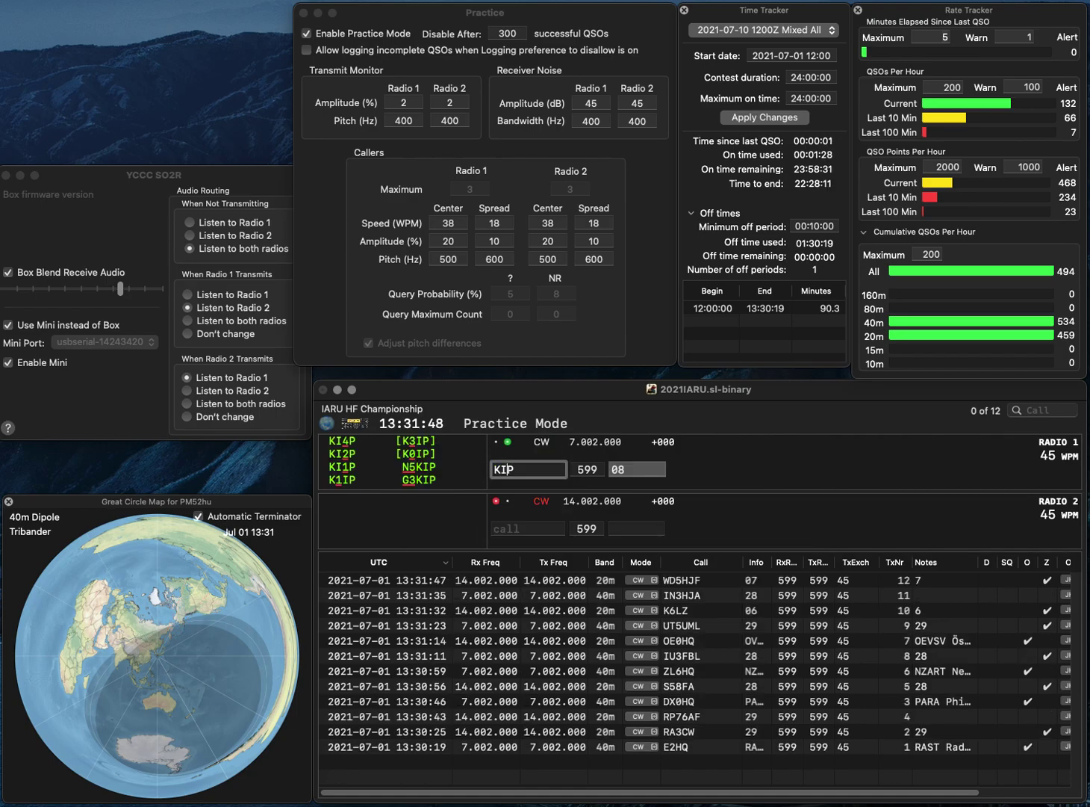
pyautogui.press('Return')
# - Send the partial call YXAA on Radio 2 and log the KI2P contact on Radio 1
pyautogui.press('Down')
pyautogui.write('YXAA')
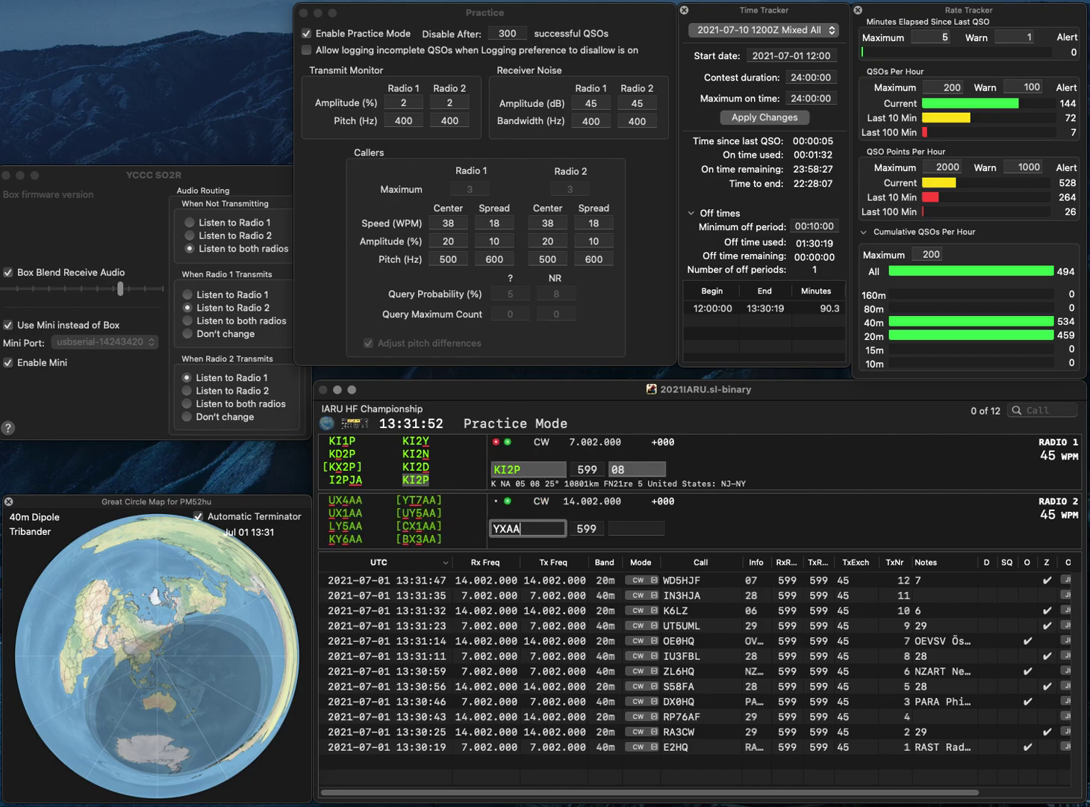
pyautogui.press('Return')
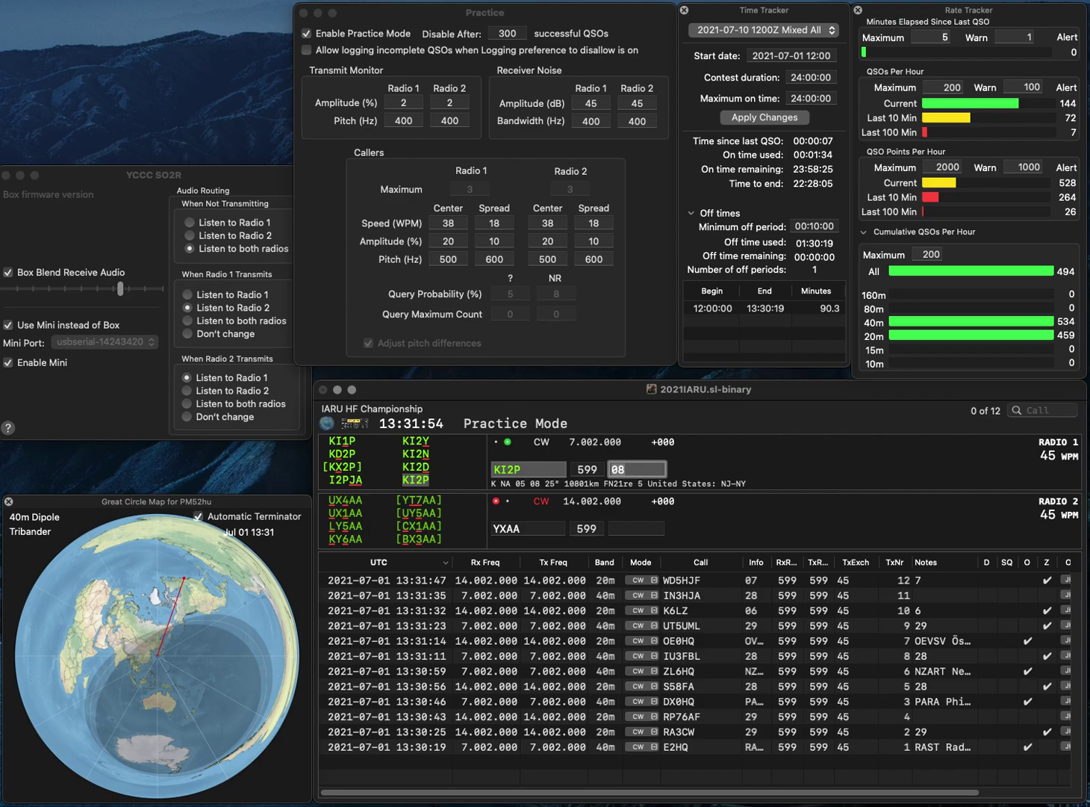
pyautogui.press('Return')
# - Correct the partial Radio 2 call to CX1AA and send the exchange
pyautogui.press('Left')
pyautogui.press('Left')
pyautogui.press('BackSpace')
pyautogui.press('BackSpace')
pyautogui.write('CX')
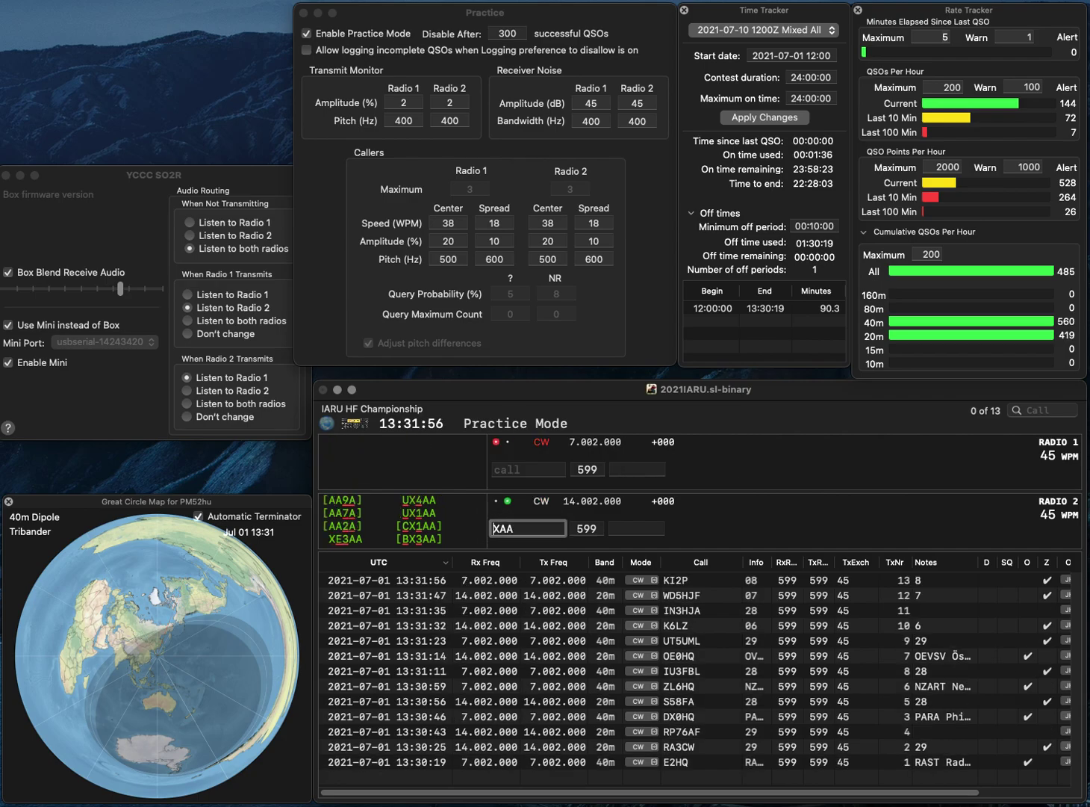
pyautogui.write('1')
pyautogui.press('Return')
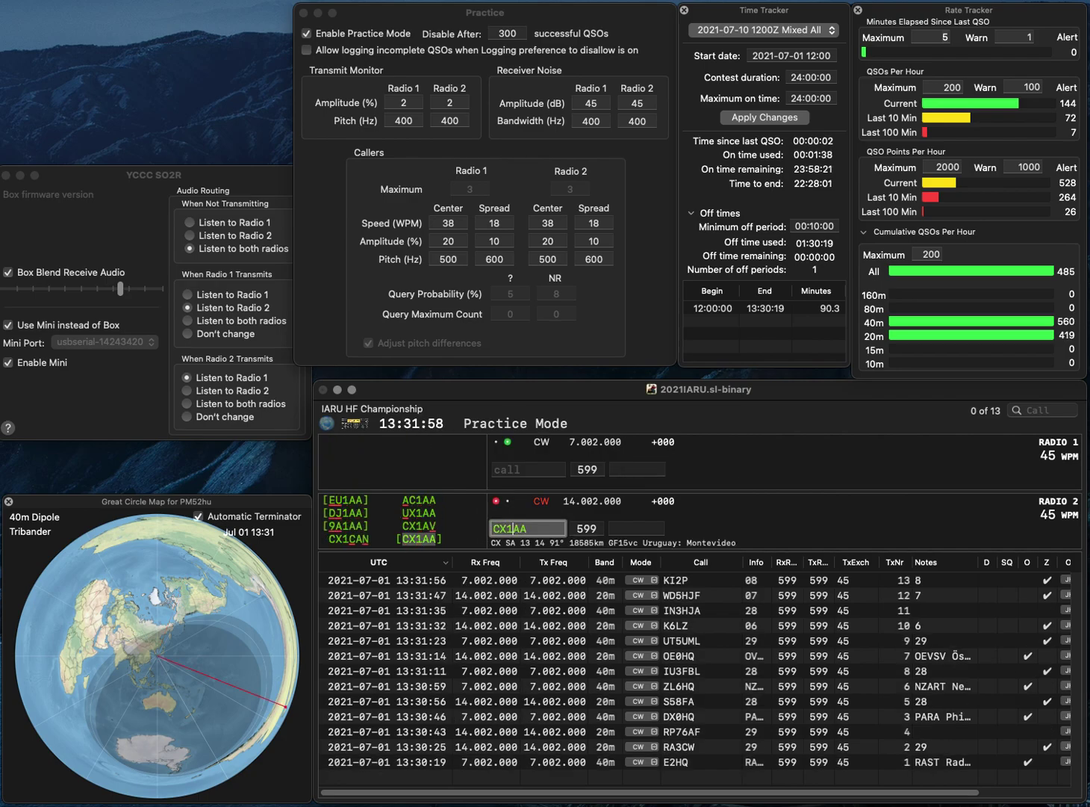
# - Enter the call K7DIP on Radio 1 with its exchange, and log the CX1AA contact on Radio 2
pyautogui.write('K7DIP')
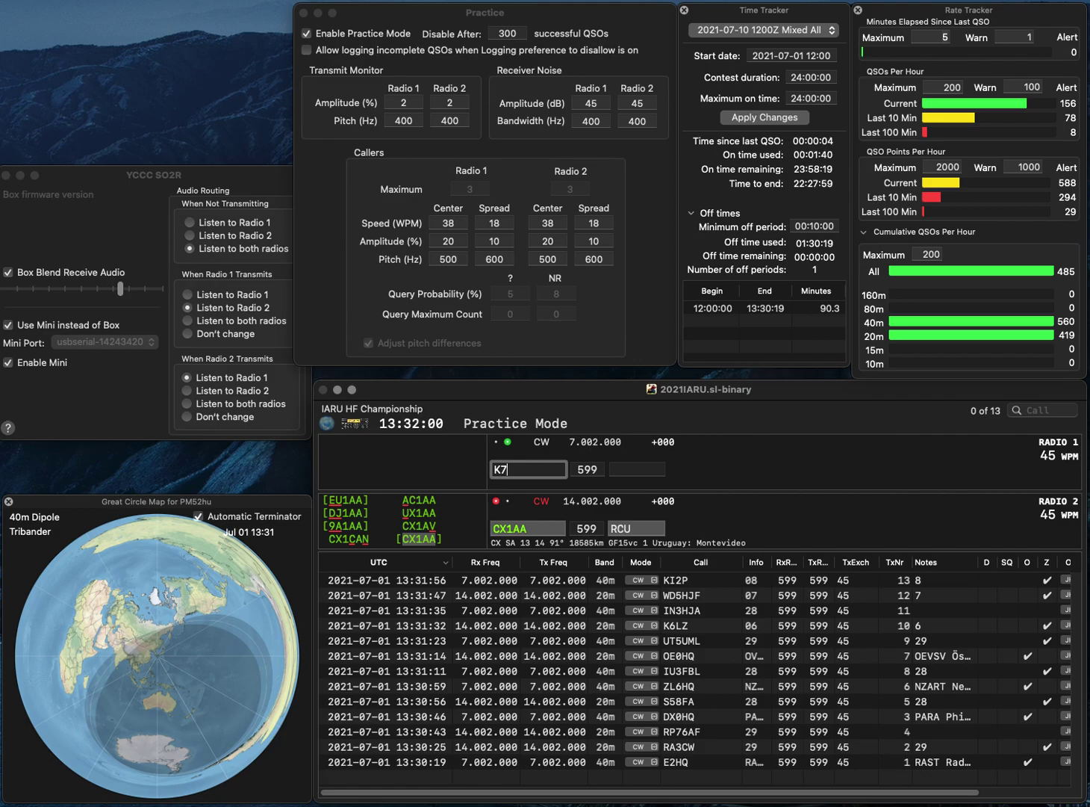
pyautogui.press('Return')
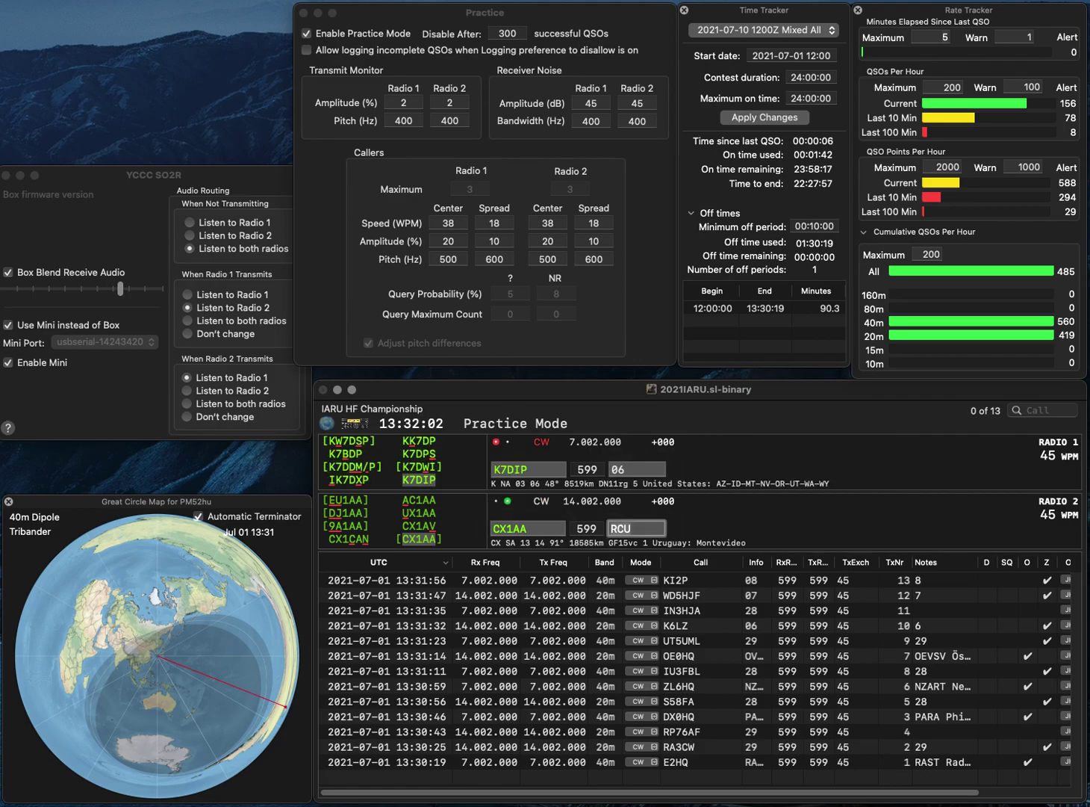
pyautogui.press('Return')
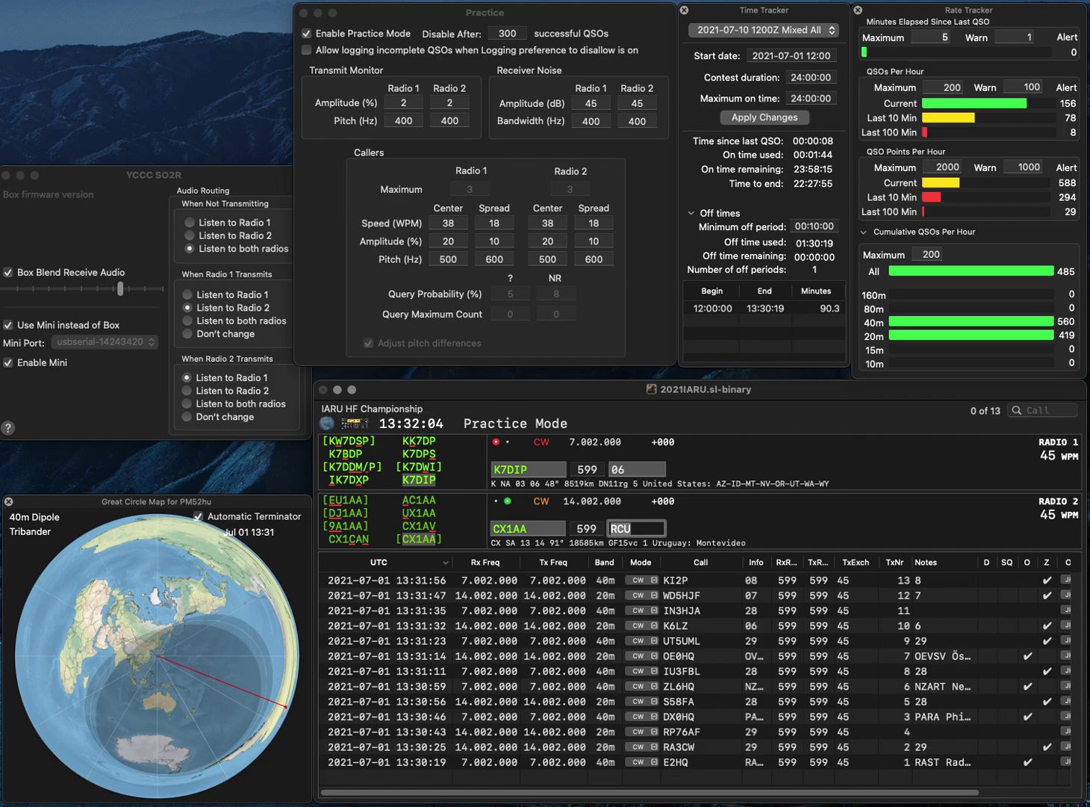
pyautogui.press('Return')
pyautogui.write('J')
pyautogui.press('BackSpace')
pyautogui.write('73')
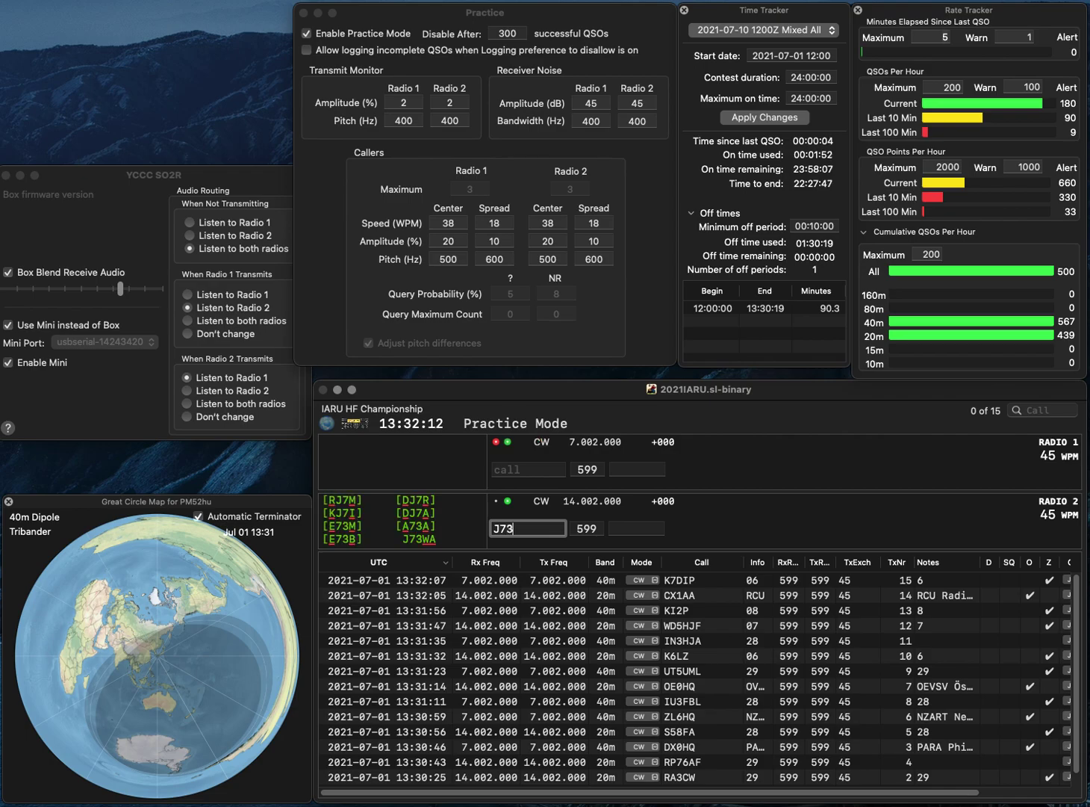
pyautogui.write('HQ')
pyautogui.press('Return')
pyautogui.write('VE8FEO')
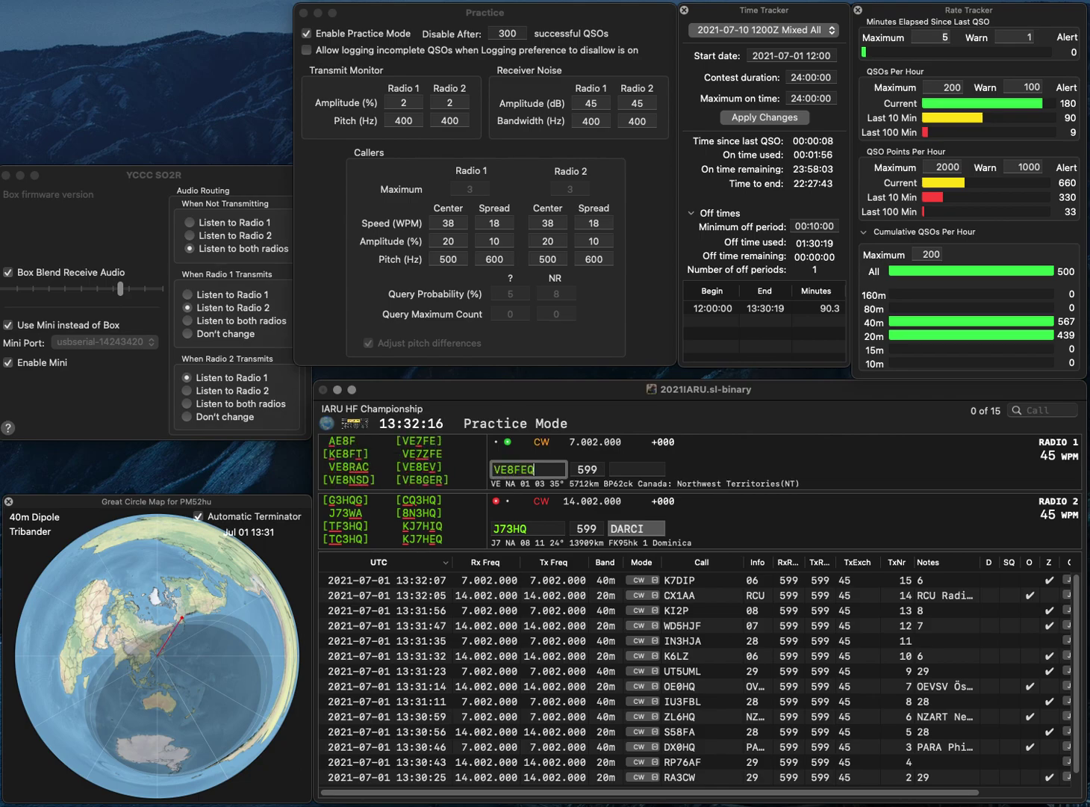
pyautogui.press('Return')
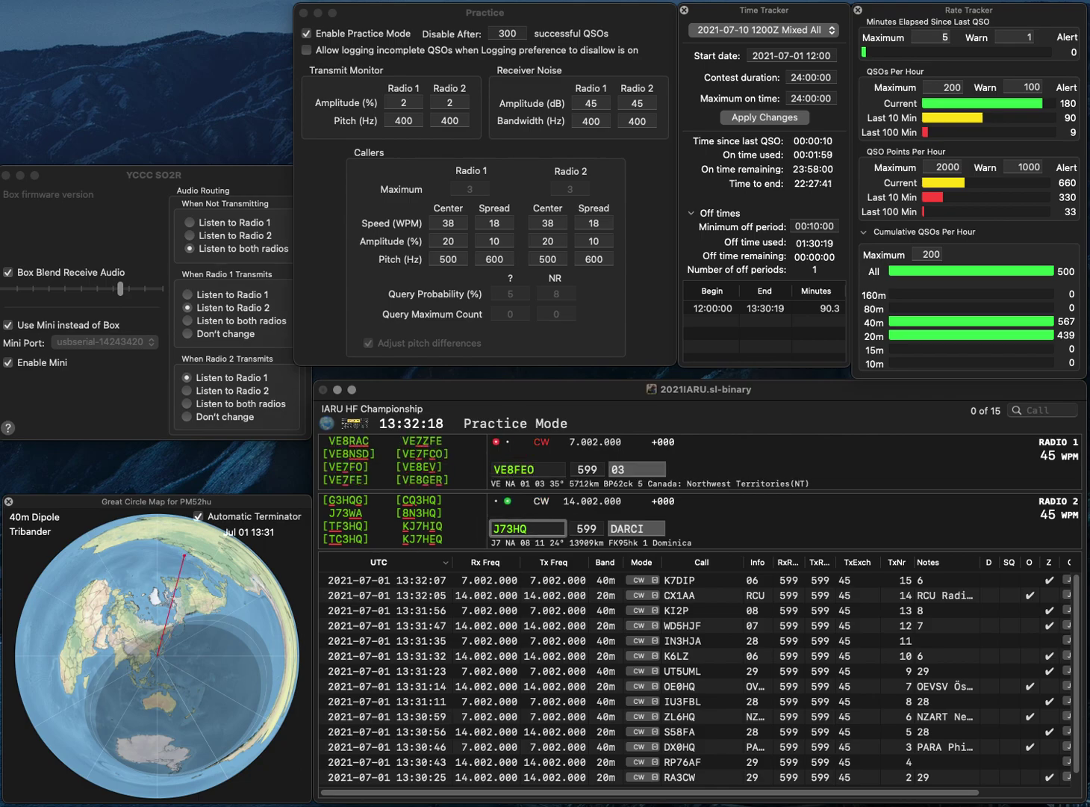
pyautogui.press('Right')
pyautogui.press('Right')
pyautogui.press('BackSpace')
pyautogui.write('8')
pyautogui.press('Right')
pyautogui.press('BackSpace')
pyautogui.write('7')
pyautogui.press('Return')
pyautogui.press('`')
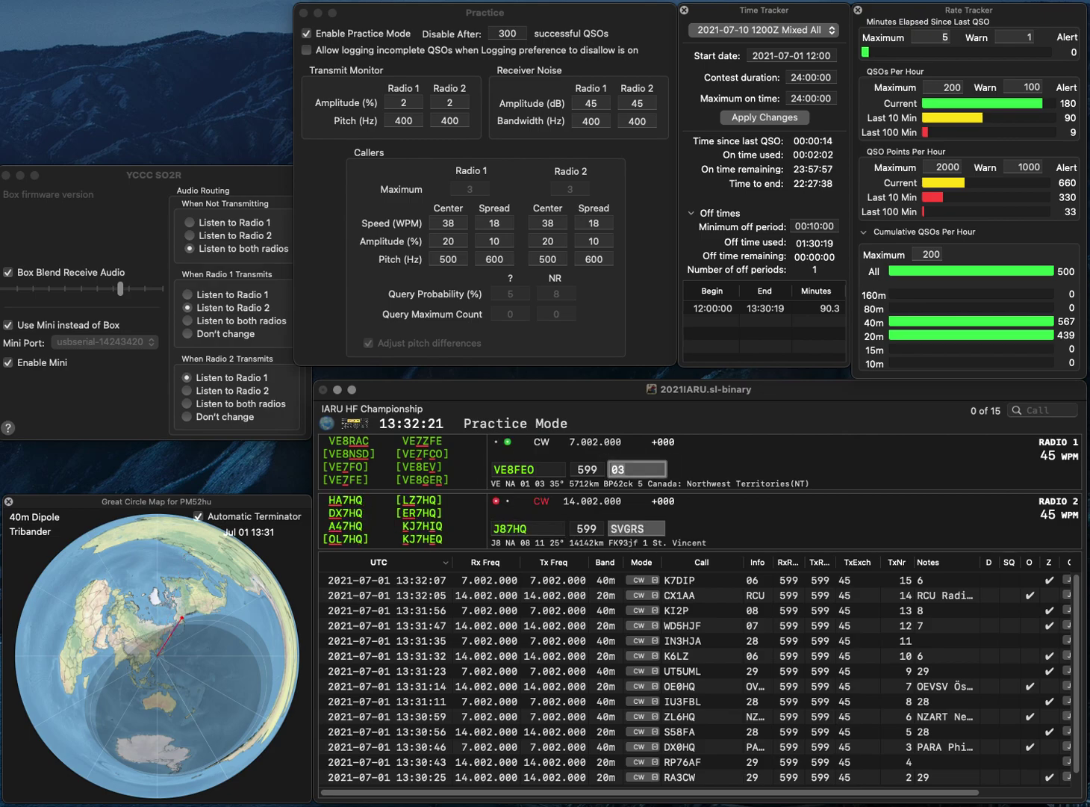
pyautogui.press('space')
pyautogui.press('Right')
pyautogui.press('Right')
pyautogui.press('BackSpace')
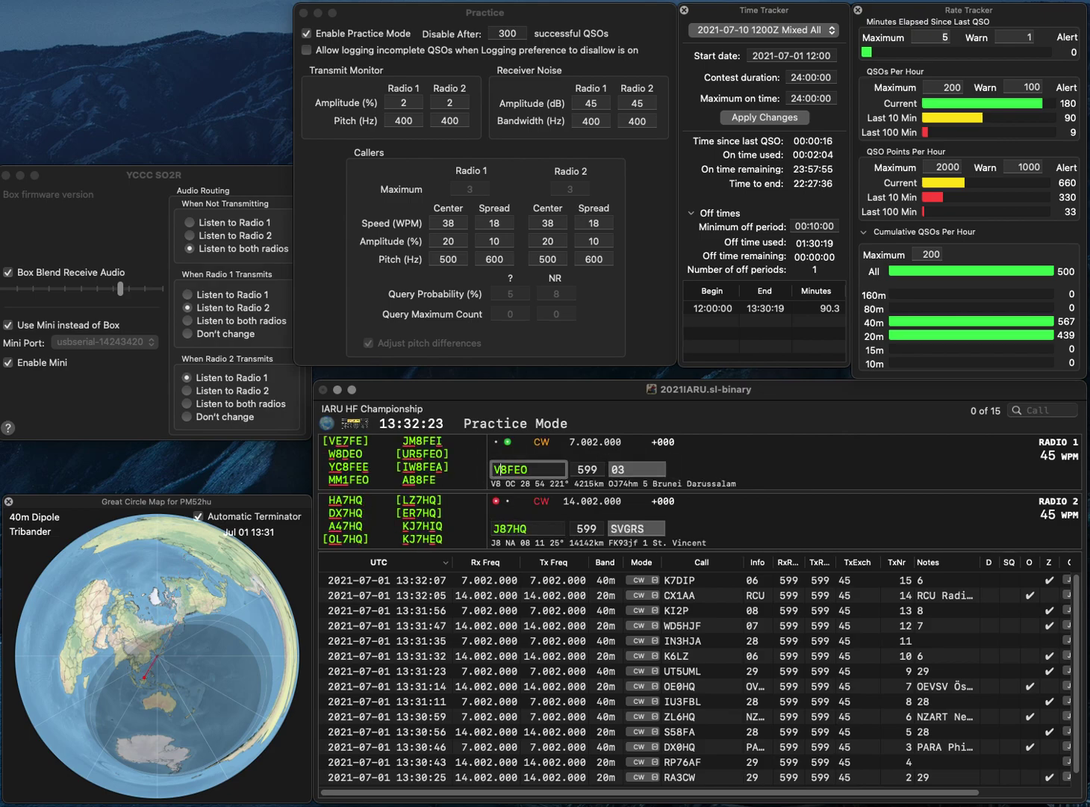
pyautogui.press('Return')
pyautogui.press('`')
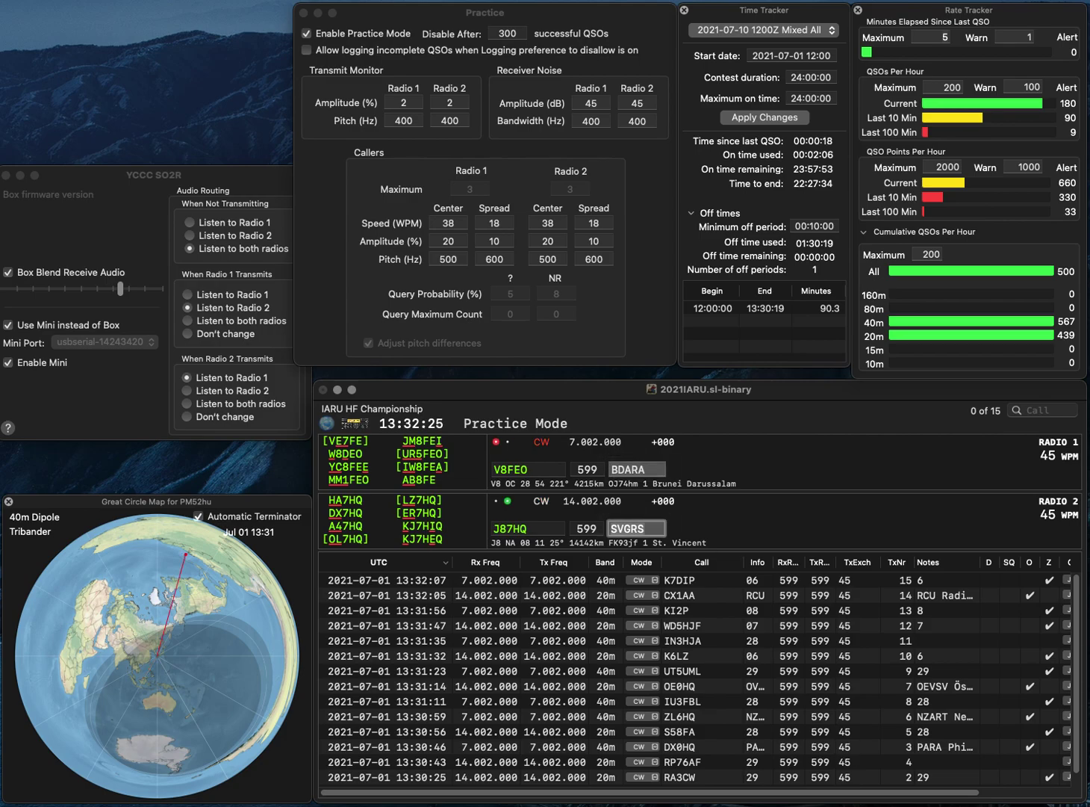
pyautogui.press('Return')
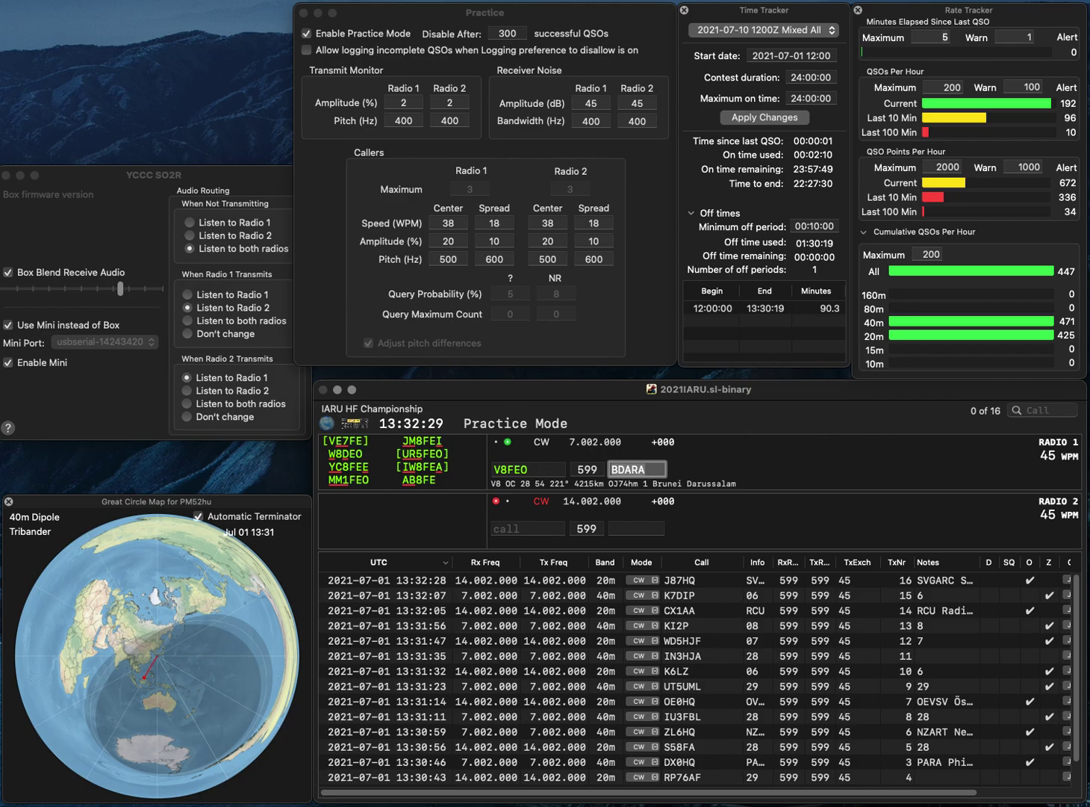
pyautogui.press('Return')
pyautogui.write('A')
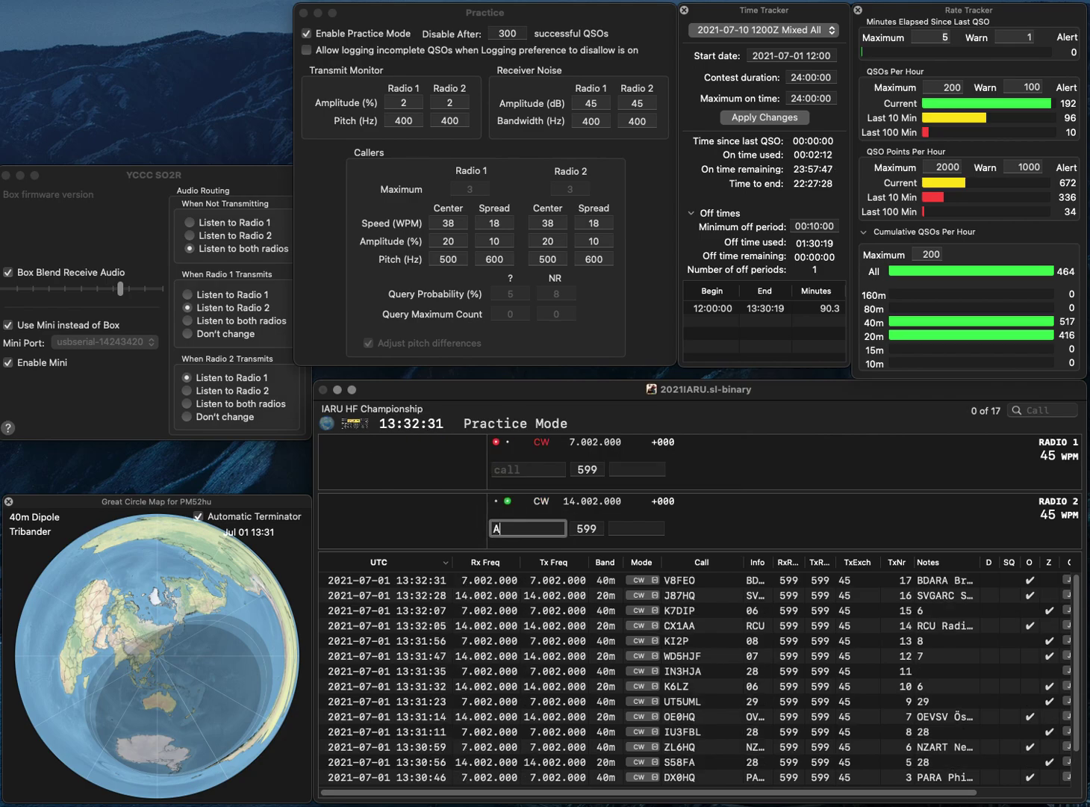
pyautogui.write('4R')
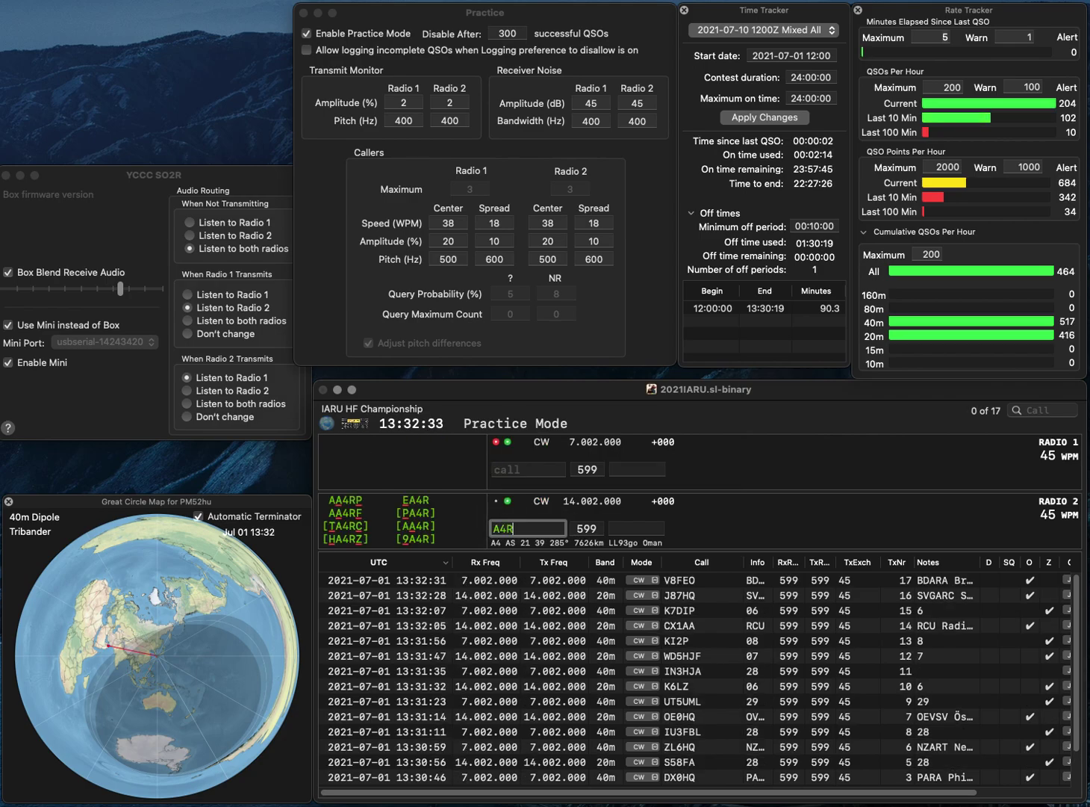
pyautogui.write('5')
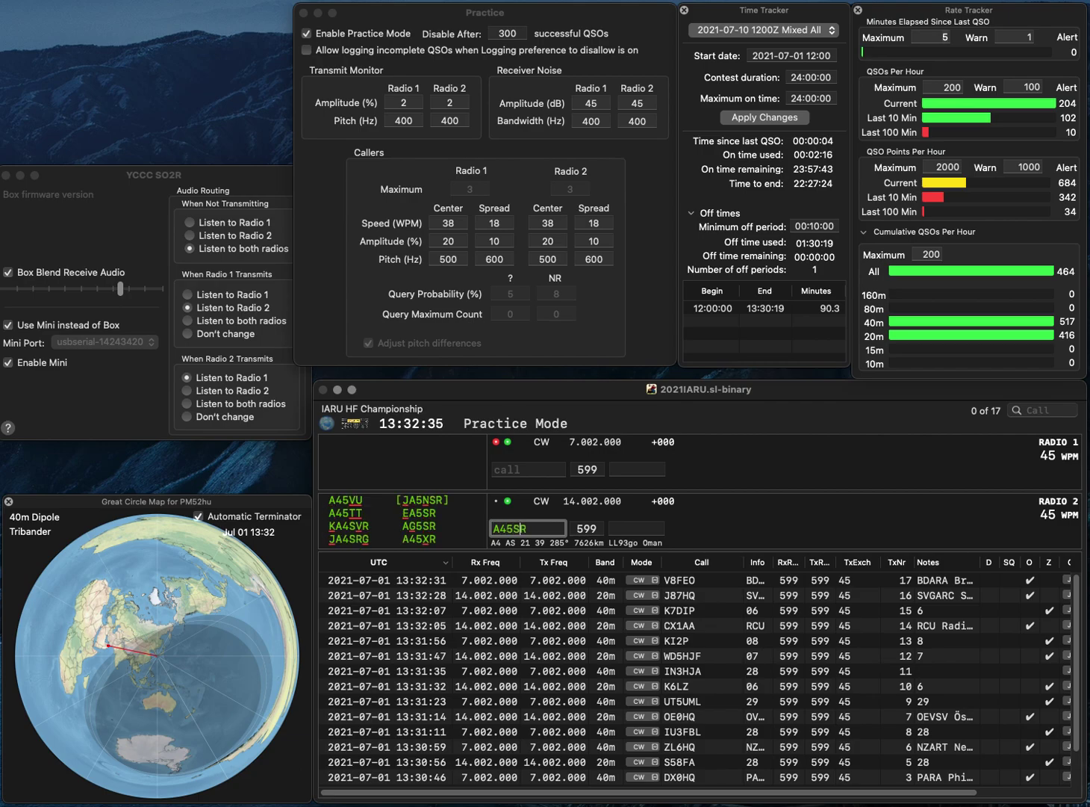
pyautogui.write('S')
pyautogui.press('Return')
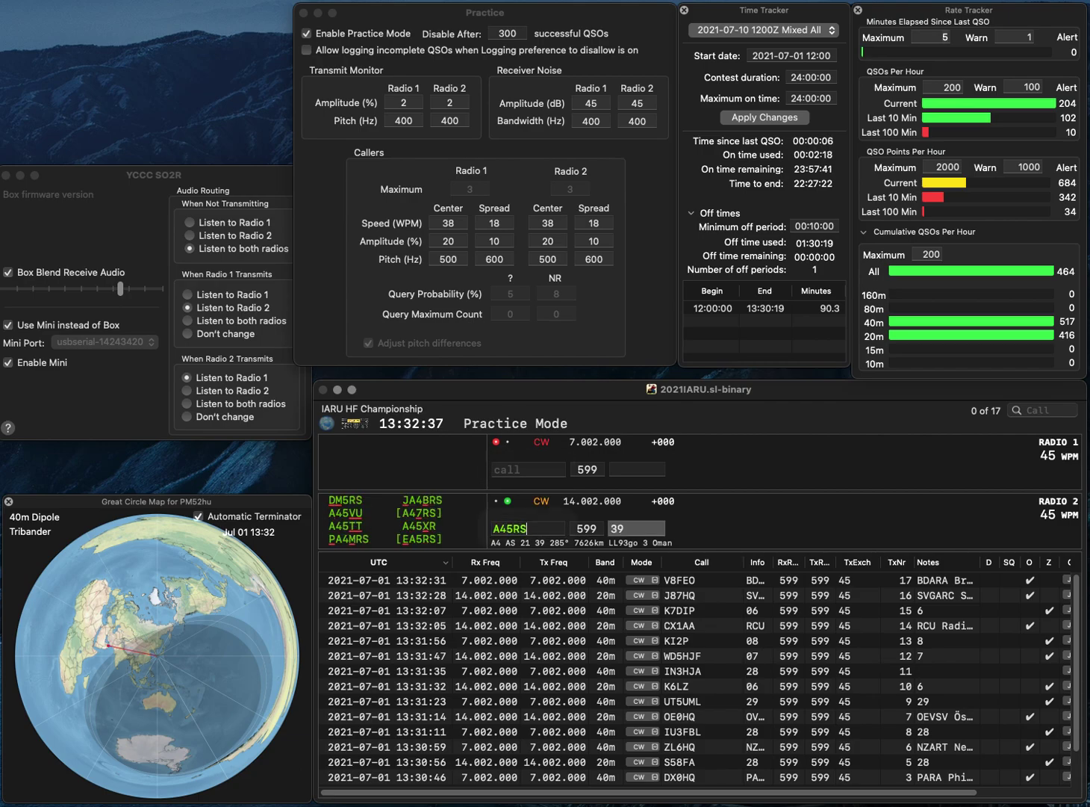
pyautogui.write('AA4AL')
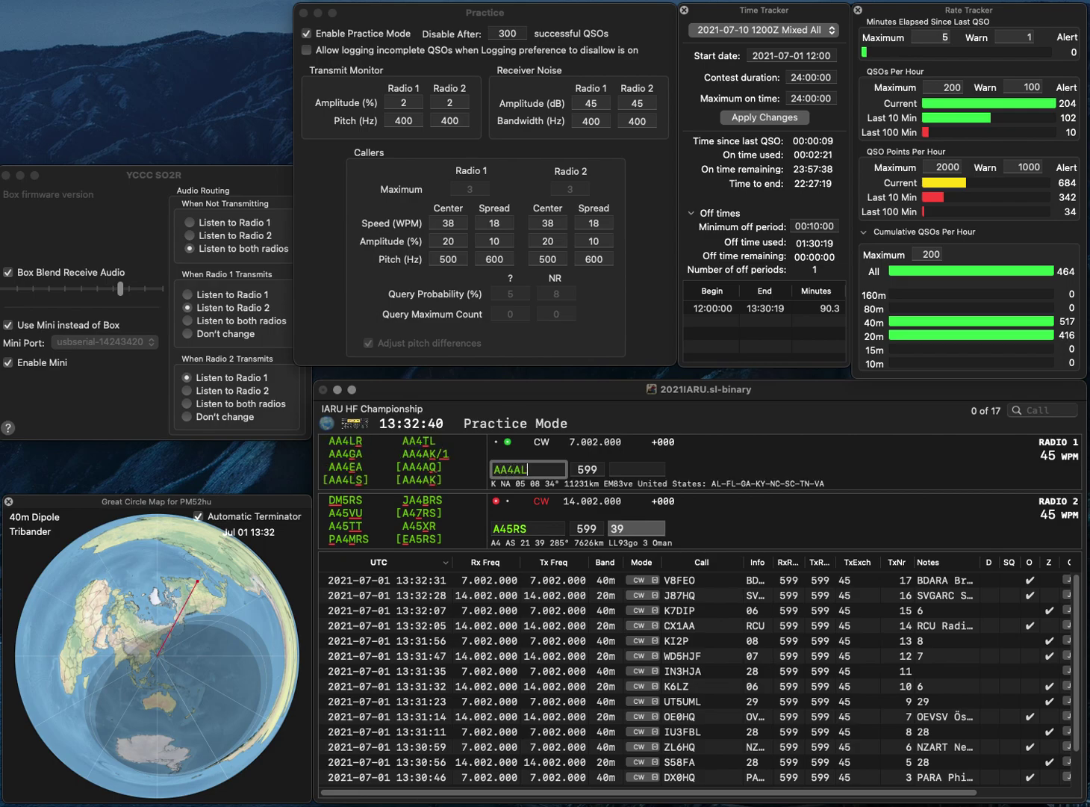
pyautogui.press('Return')
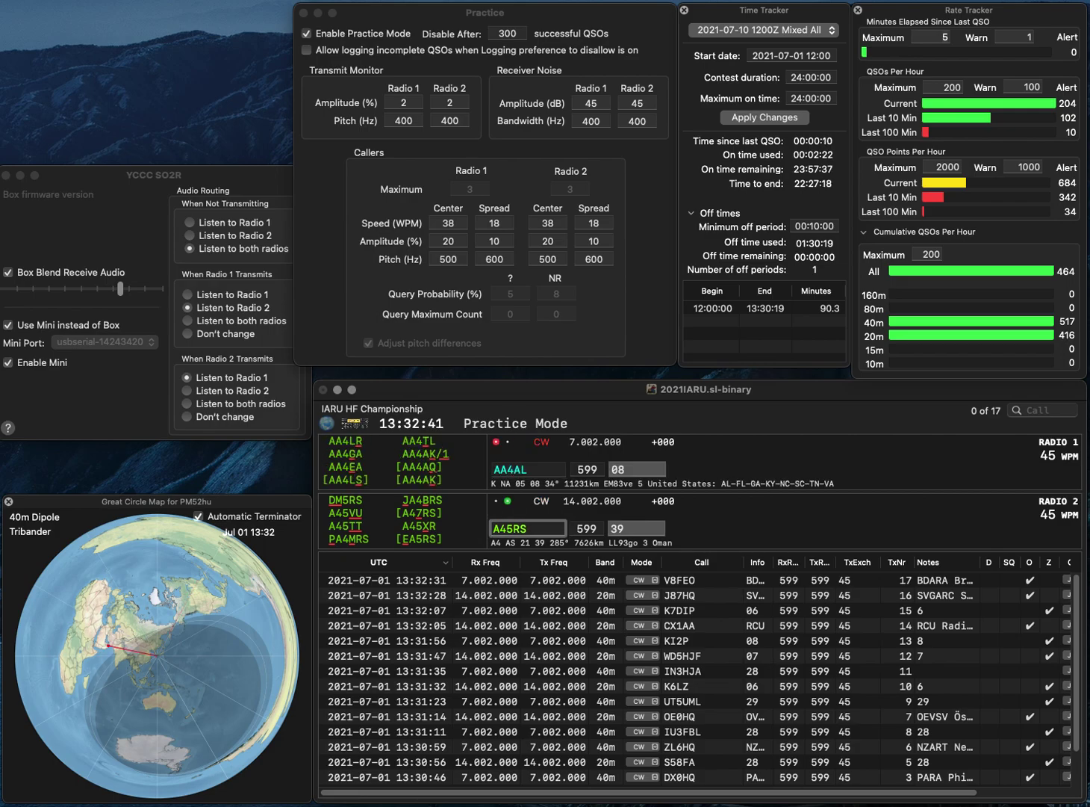
pyautogui.press('BackSpace')
pyautogui.write('7')
pyautogui.press('Return')
pyautogui.press('BackSpace')
pyautogui.write('T')
pyautogui.press('Return')
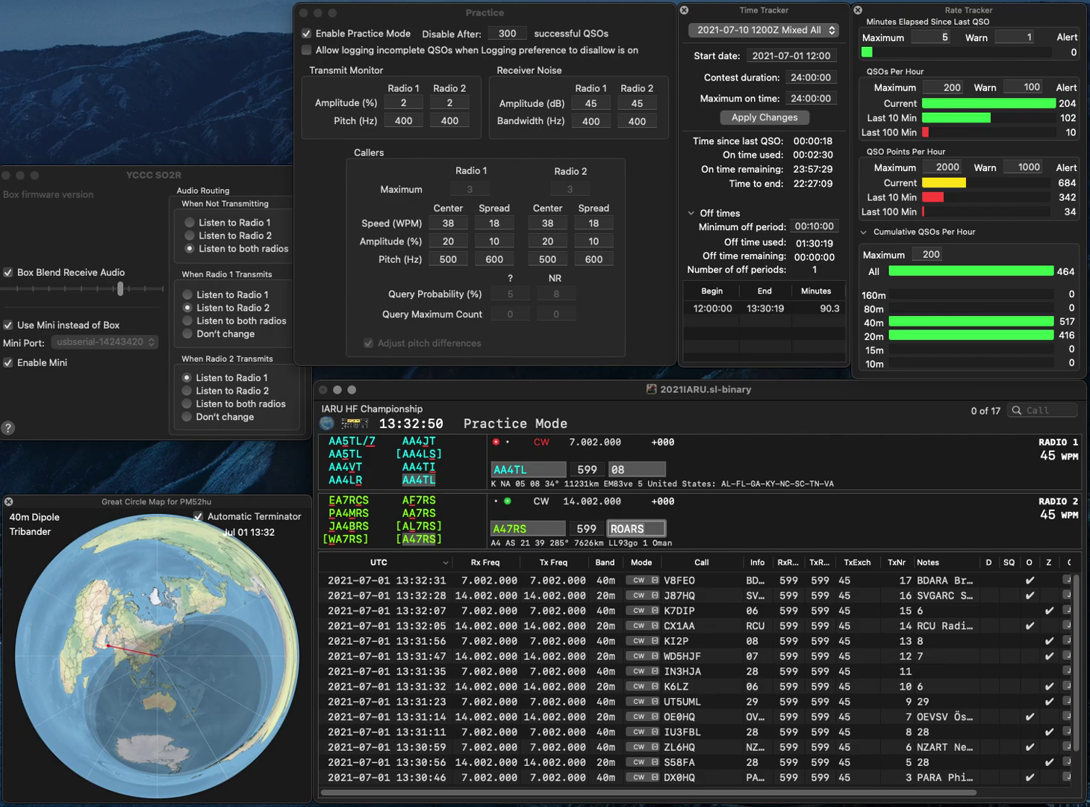
pyautogui.press('Return')
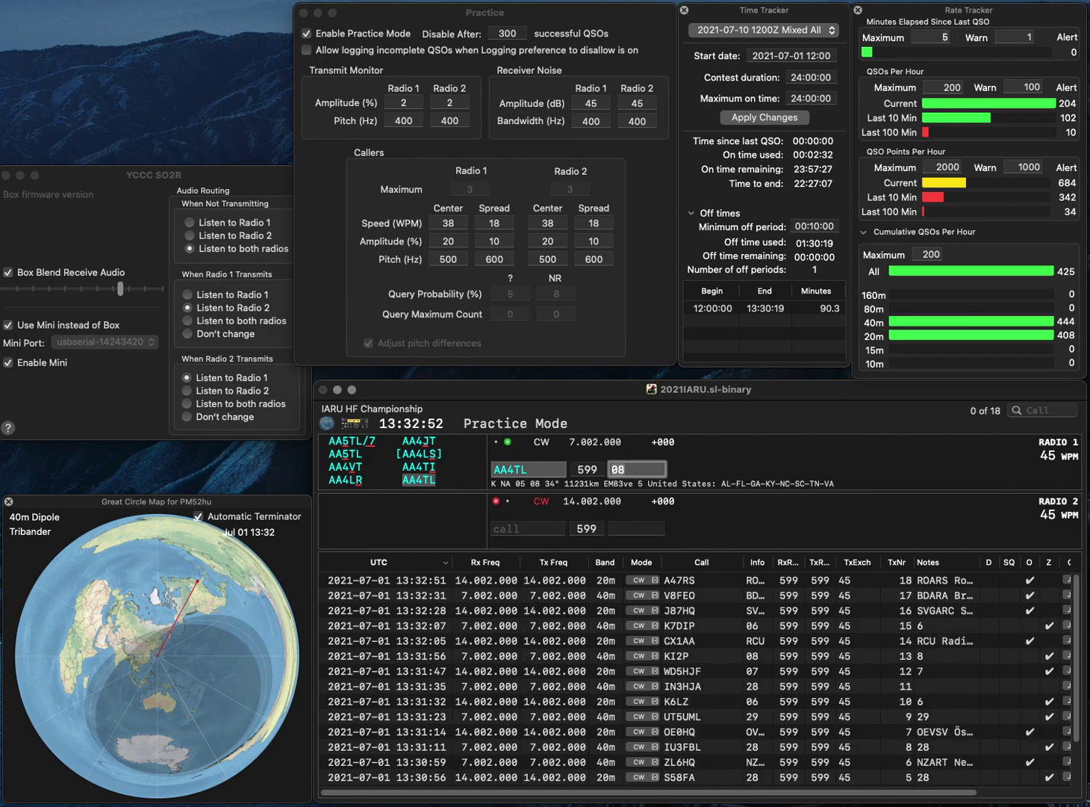
# - Log the AA4TL contact on Radio 1, and enter the call K8LY on Radio 2 with its exchange
pyautogui.press('Return')
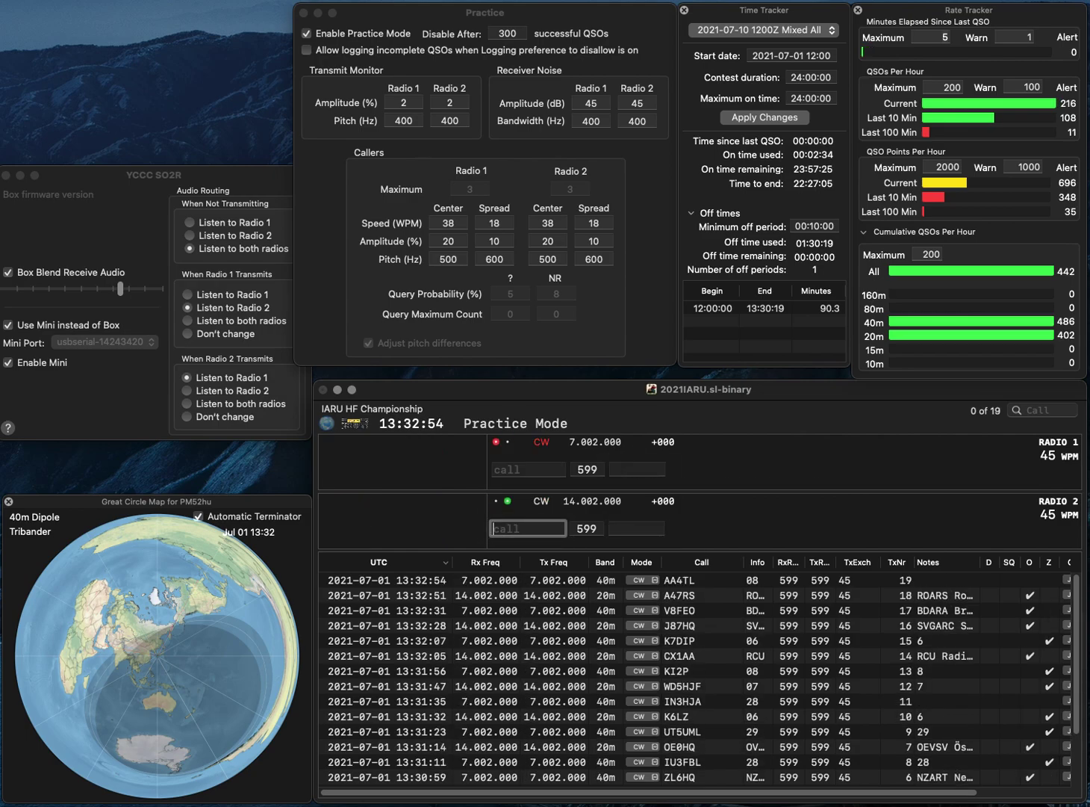
pyautogui.write('K8LY')
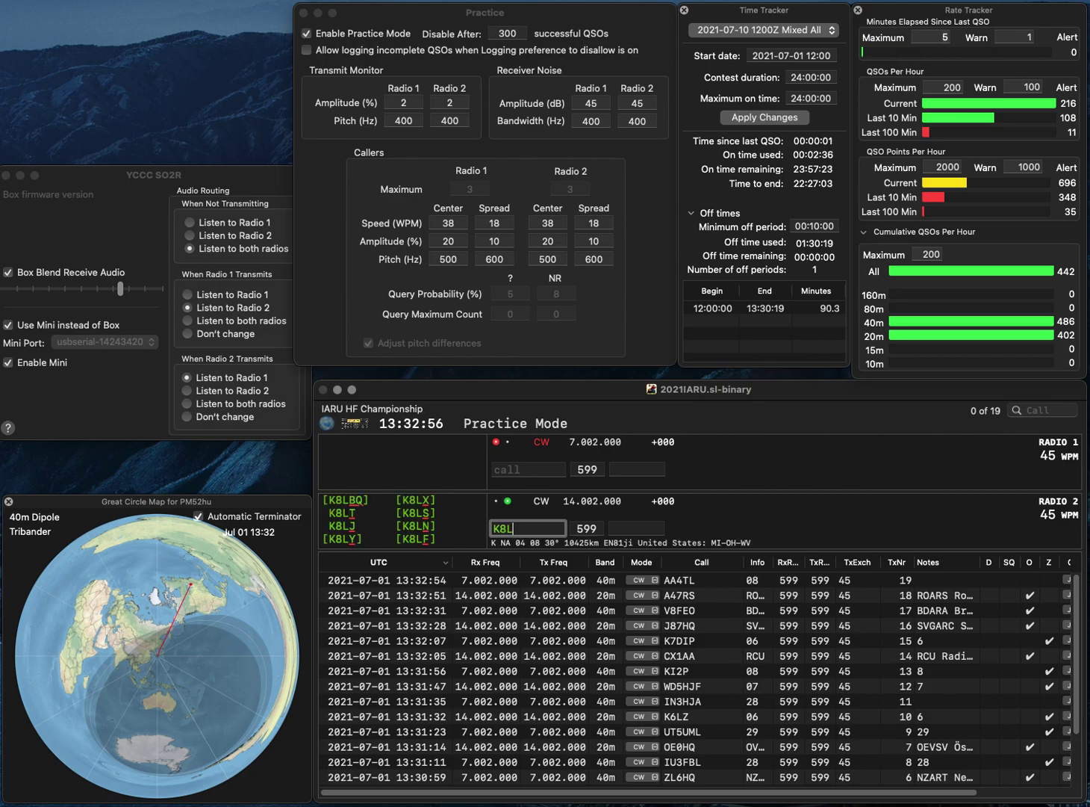
pyautogui.press('Return')
# - Enter the call ZF1A on Radio 1 with its exchange, and log the K8LY contact on Radio 2
pyautogui.write('F1A')
pyautogui.press('Home')
pyautogui.write('Z')
pyautogui.press('Return')
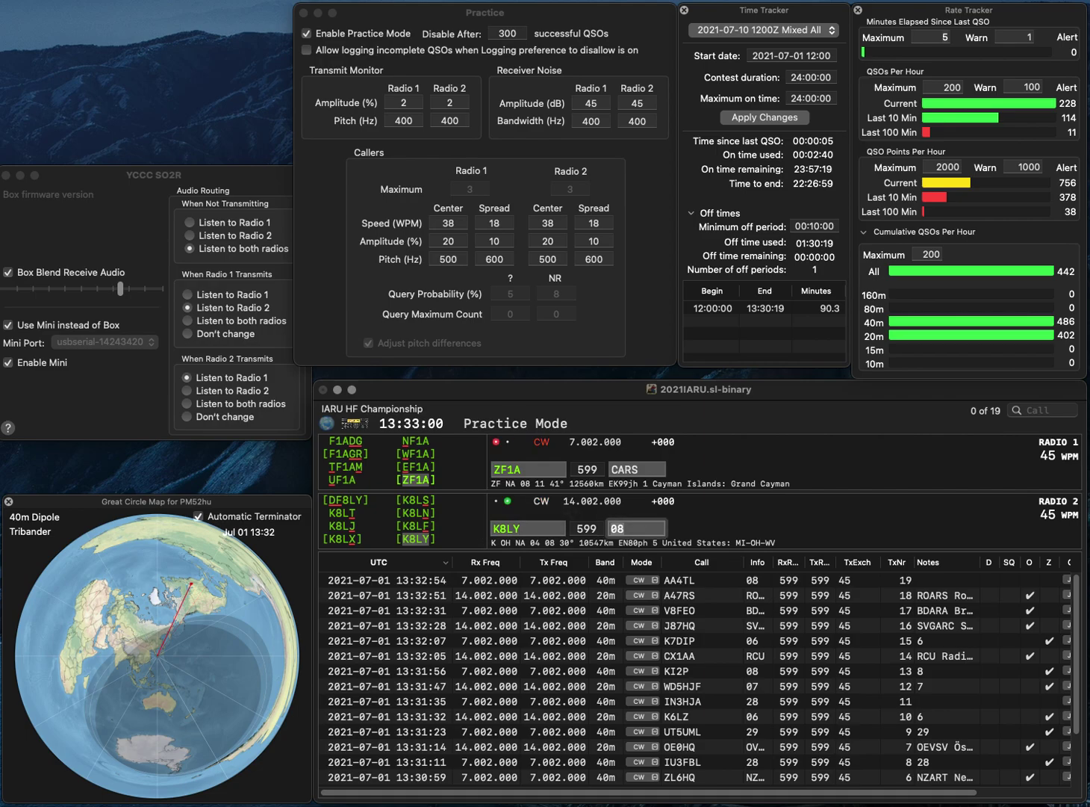
pyautogui.press('Return')
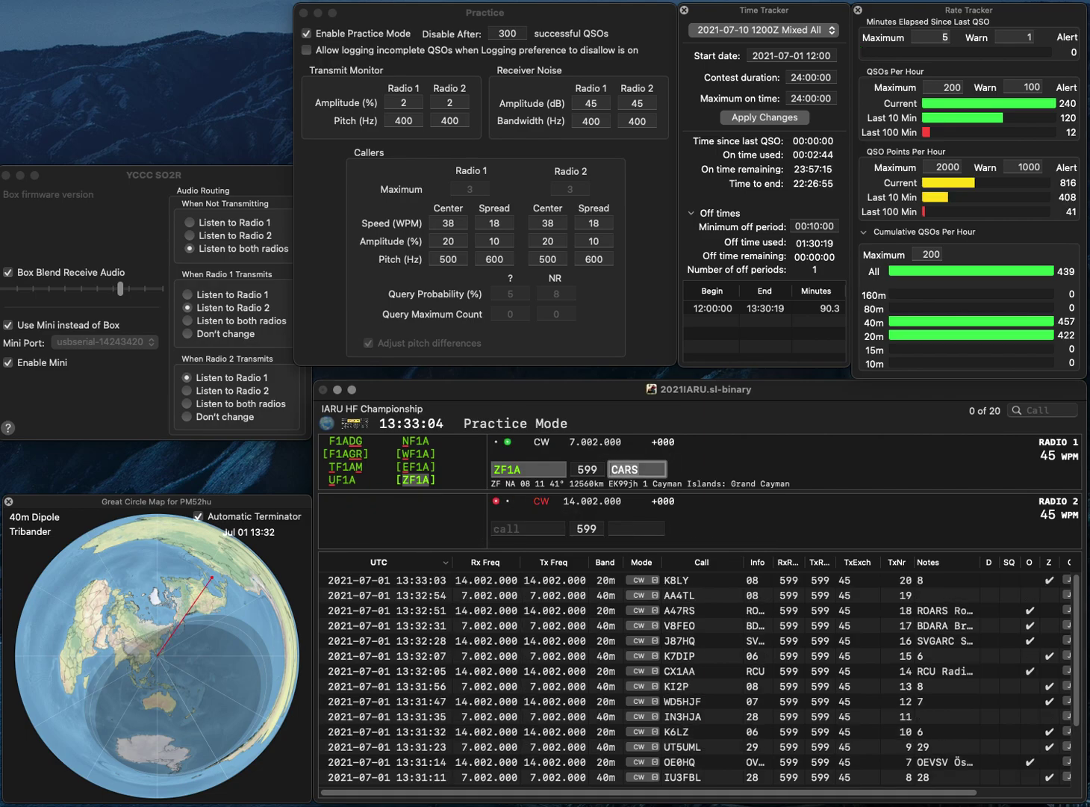
pyautogui.press('Return')
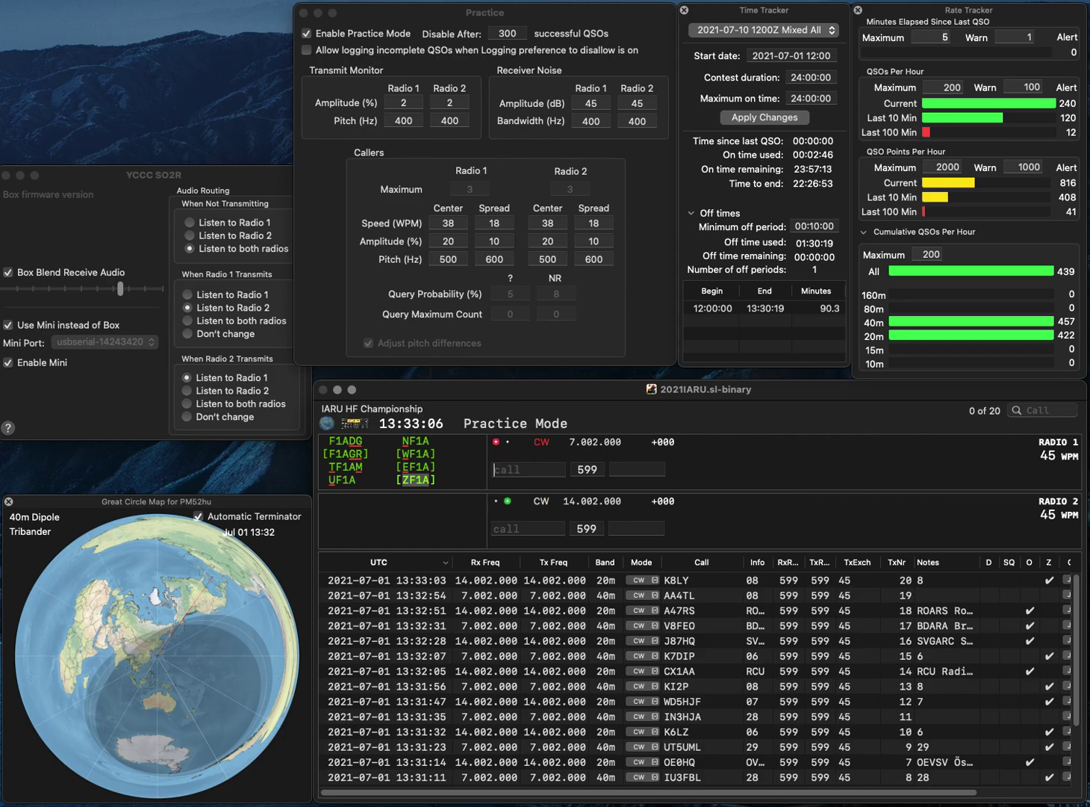
pyautogui.write('ON4PJA')
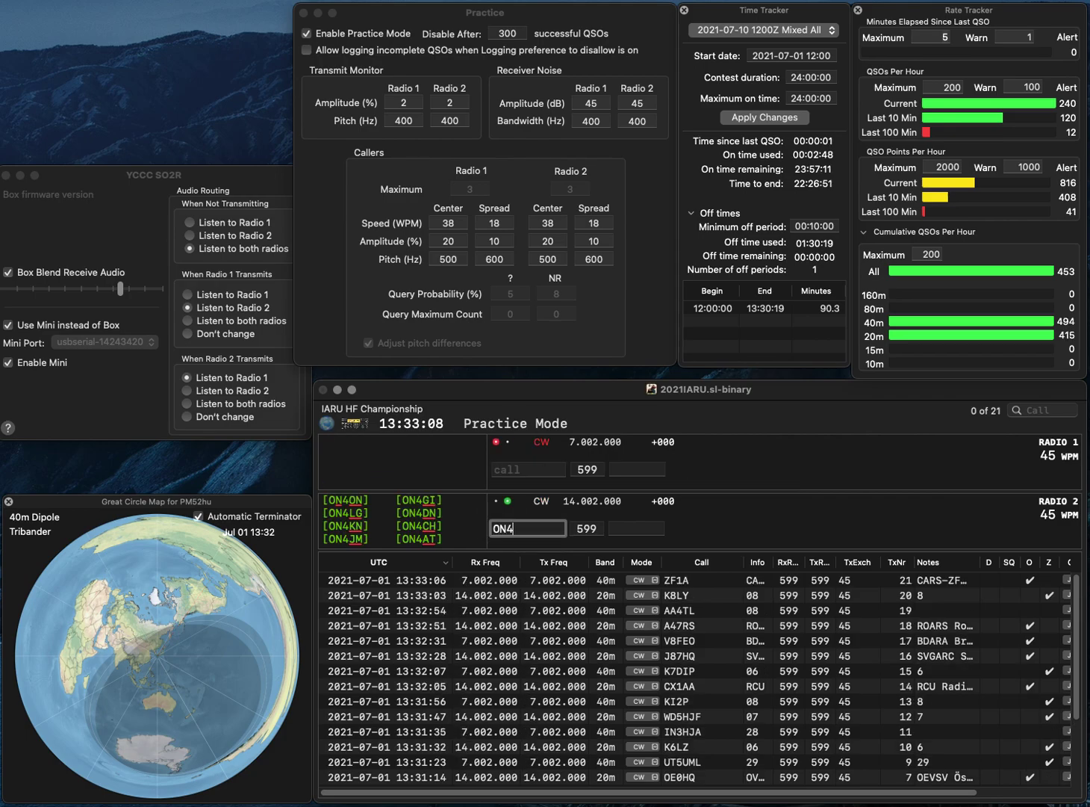
pyautogui.press('Return')
pyautogui.write('C5HWB')
pyautogui.press('Home')
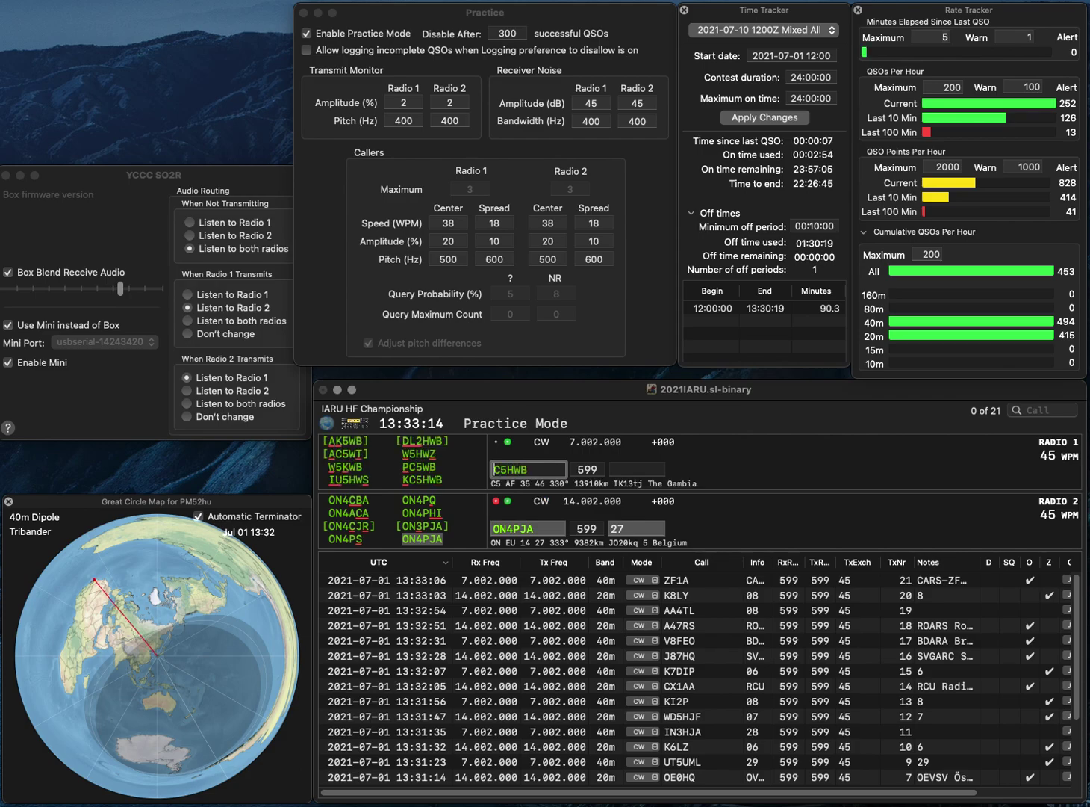
pyautogui.write('K')
pyautogui.press('Return')
pyautogui.press('Tab')
pyautogui.press('Return')
pyautogui.press('Tab')
pyautogui.press('space')
pyautogui.press('space')
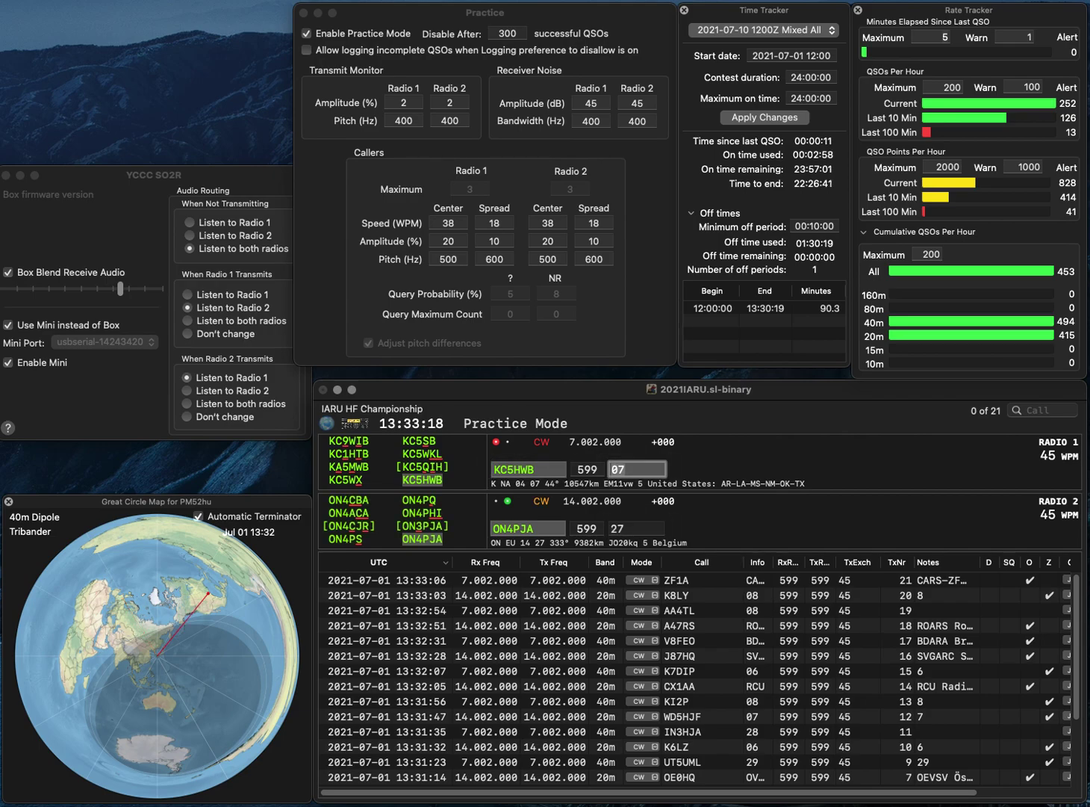
pyautogui.press('Return')
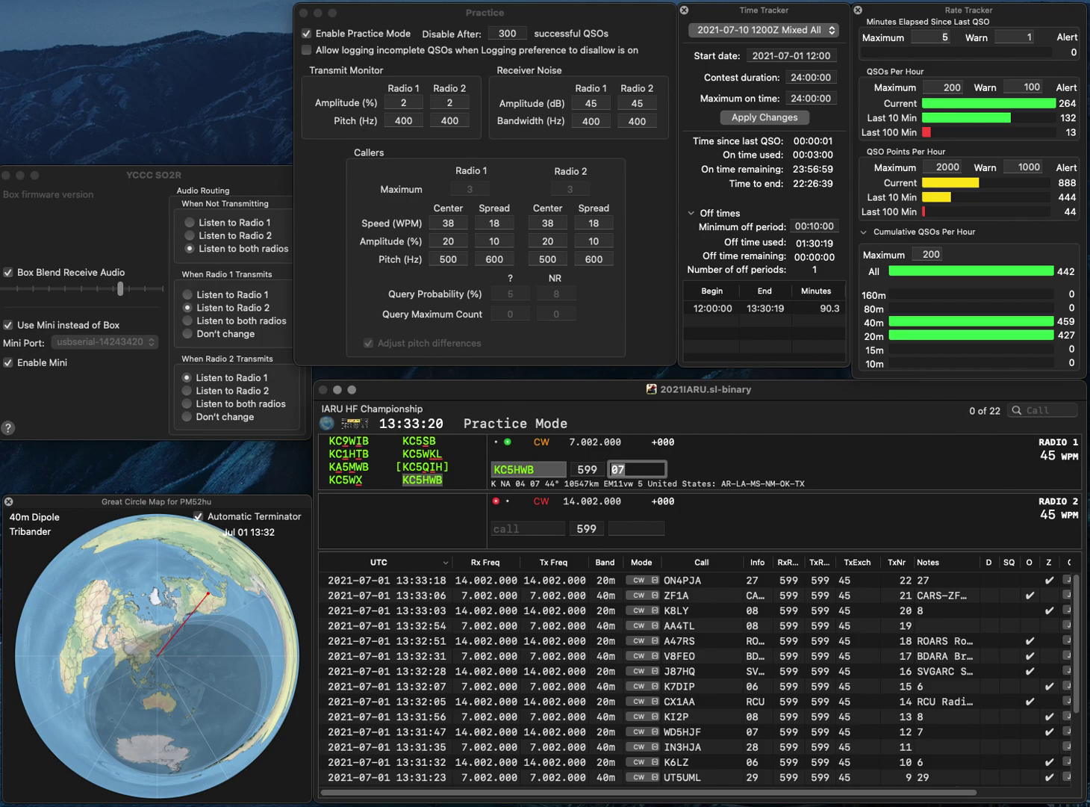
pyautogui.press('Return')
pyautogui.write('TF3HQ')
pyautogui.press('Return')
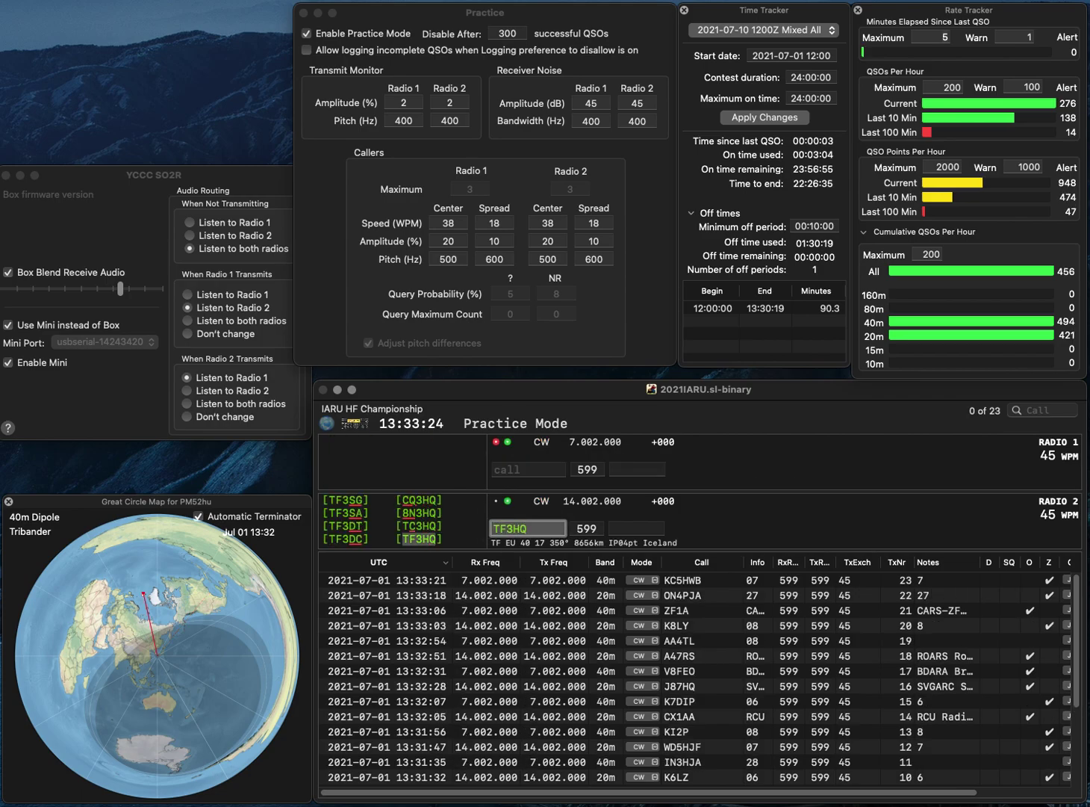
pyautogui.write('KD9DED')
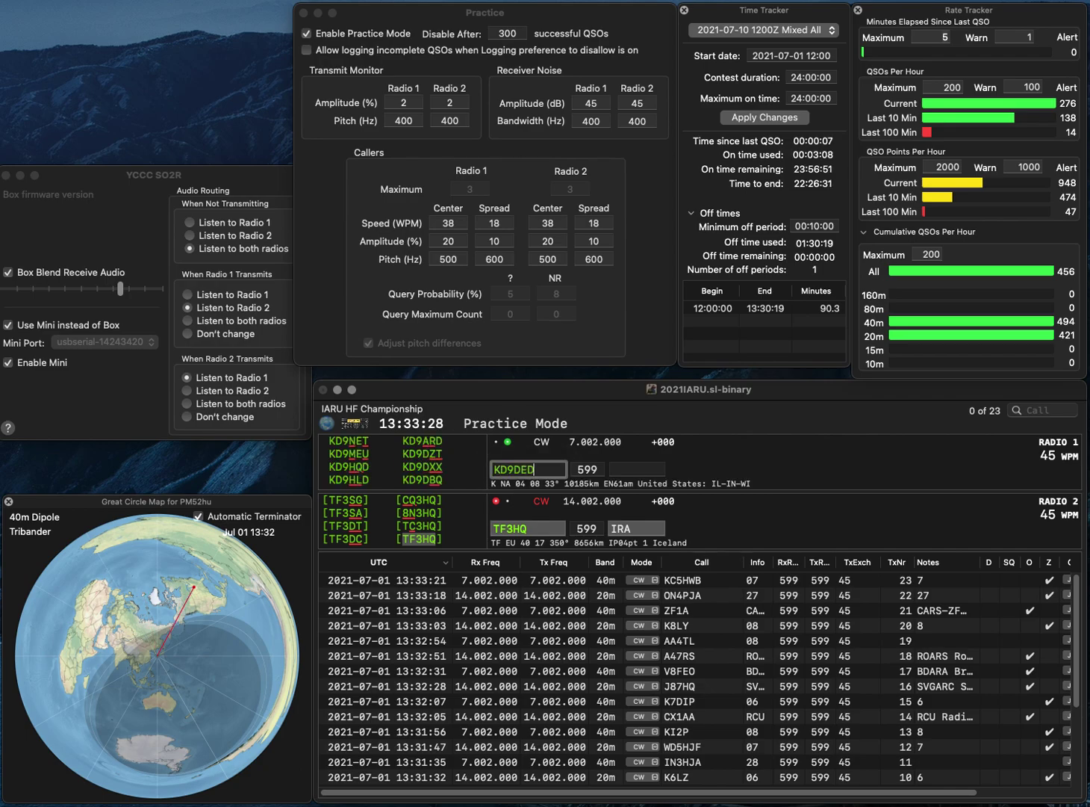
pyautogui.press('Delete')
pyautogui.write('B')
pyautogui.press('Return')
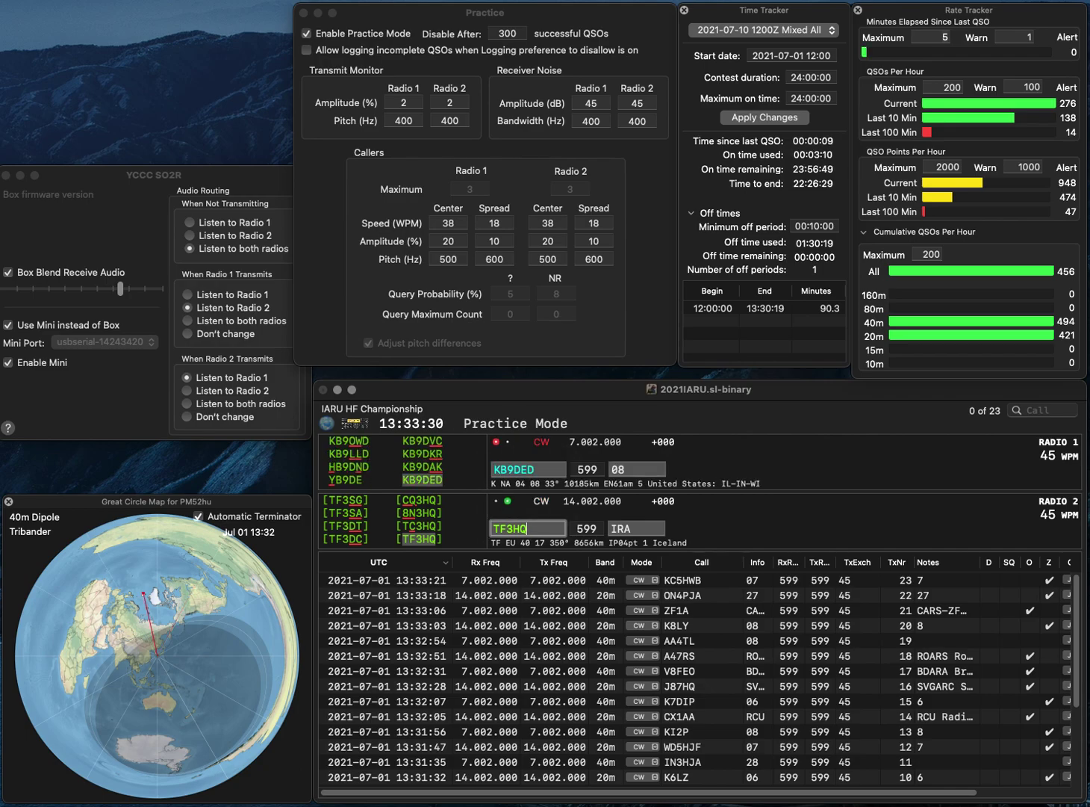
pyautogui.press('Tab')
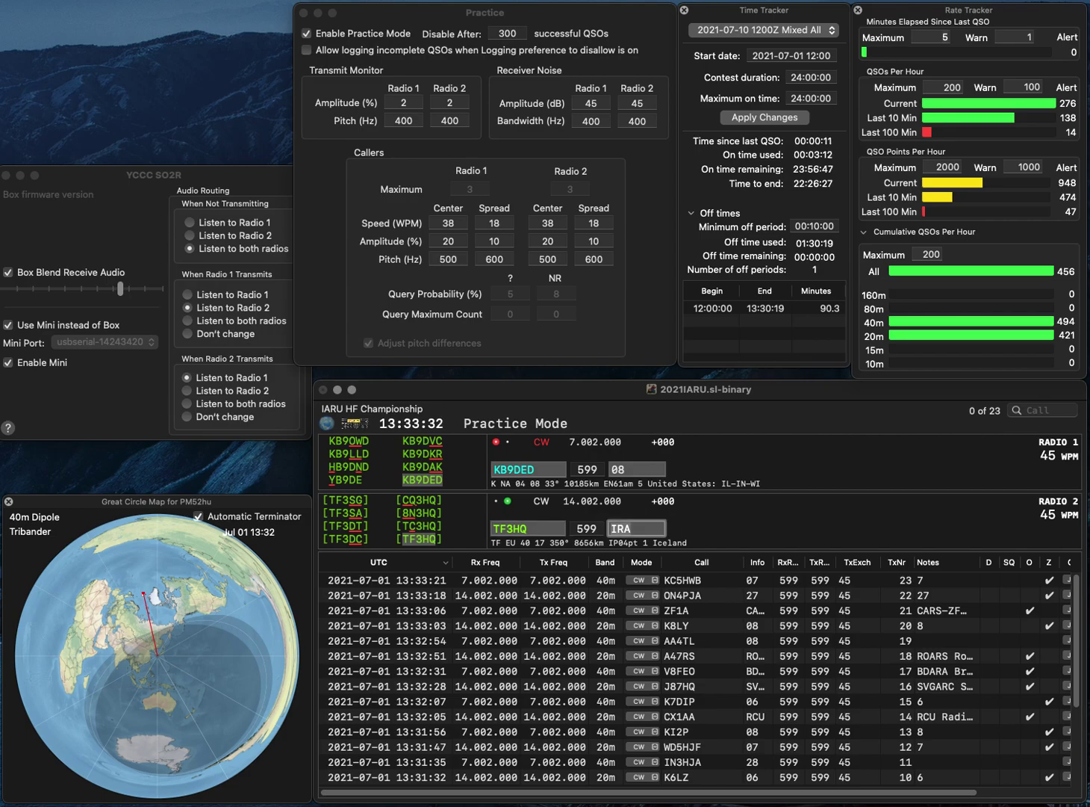
pyautogui.press('Return')
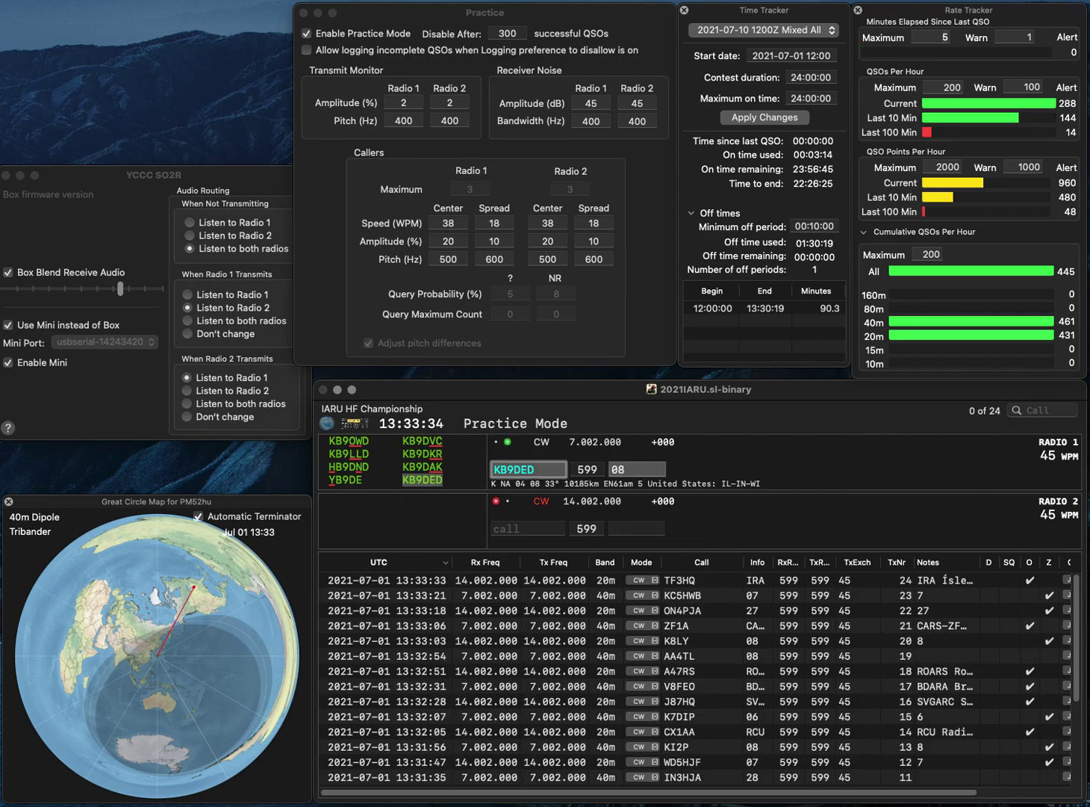
pyautogui.press('Return')
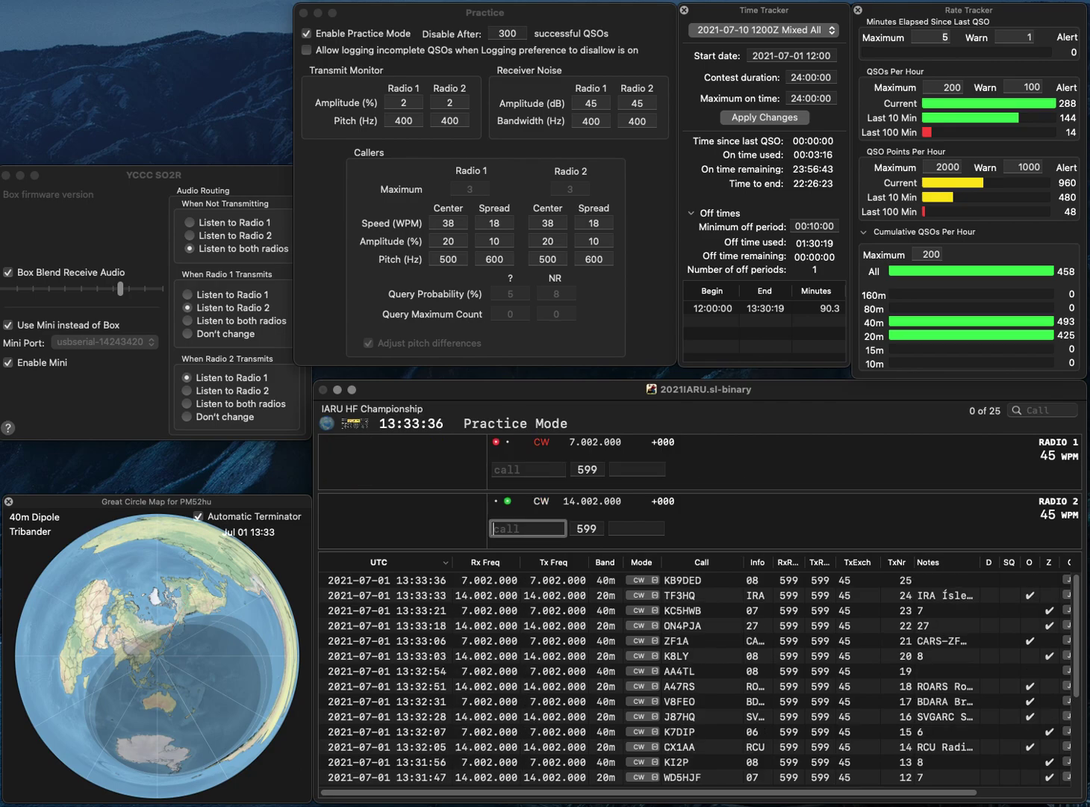
pyautogui.write('HQ')
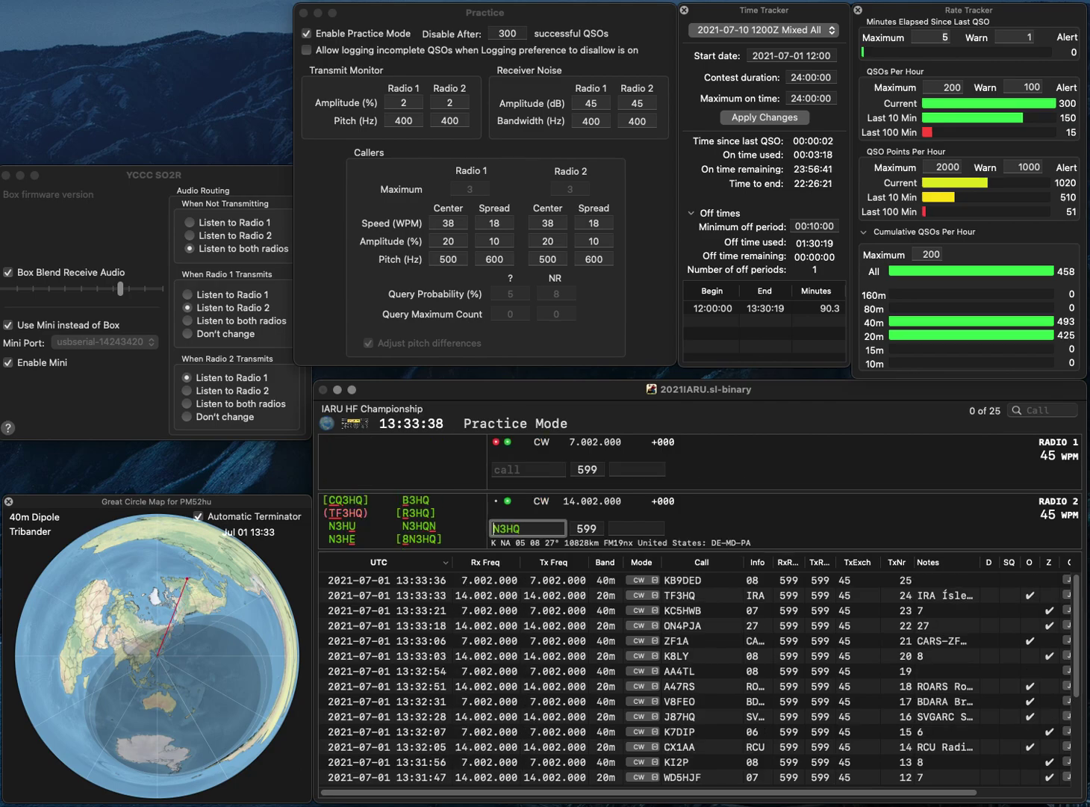
pyautogui.press('super+Left')
pyautogui.write('L')
pyautogui.press('Return')
pyautogui.write('IK3')
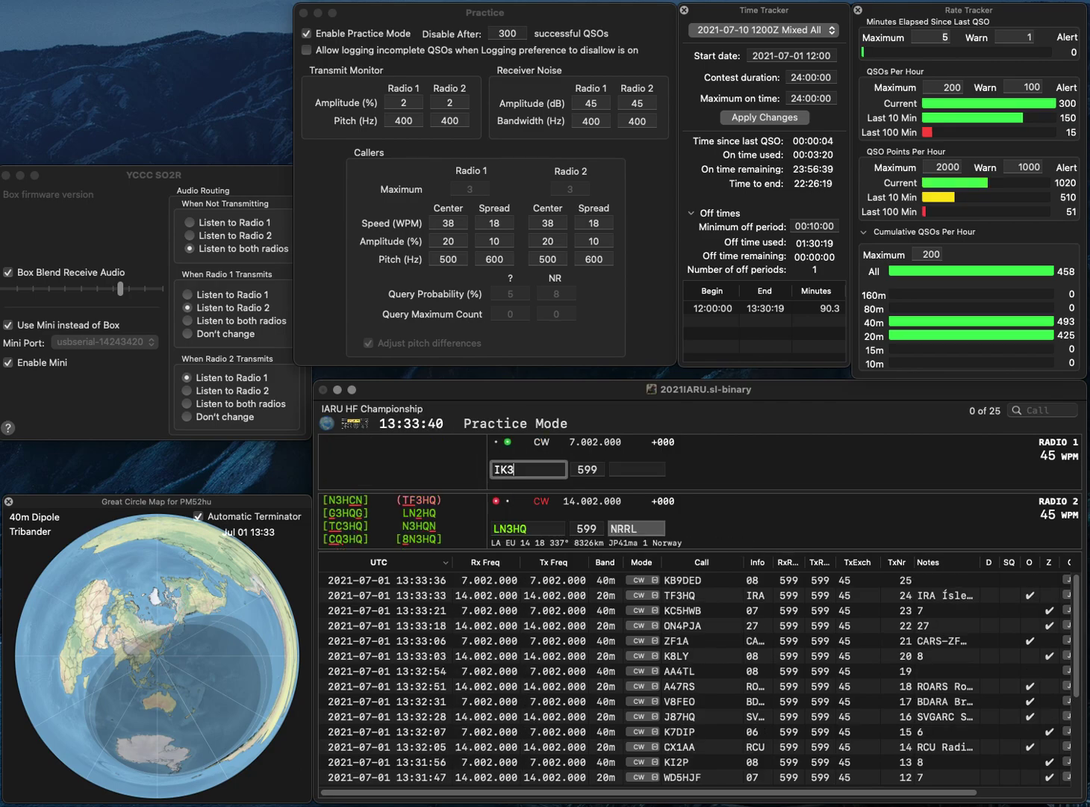
pyautogui.write('RIY')
pyautogui.press('Return')
# - Correct the Radio 2 call to LN2HQ and send the exchange again
pyautogui.press('`')
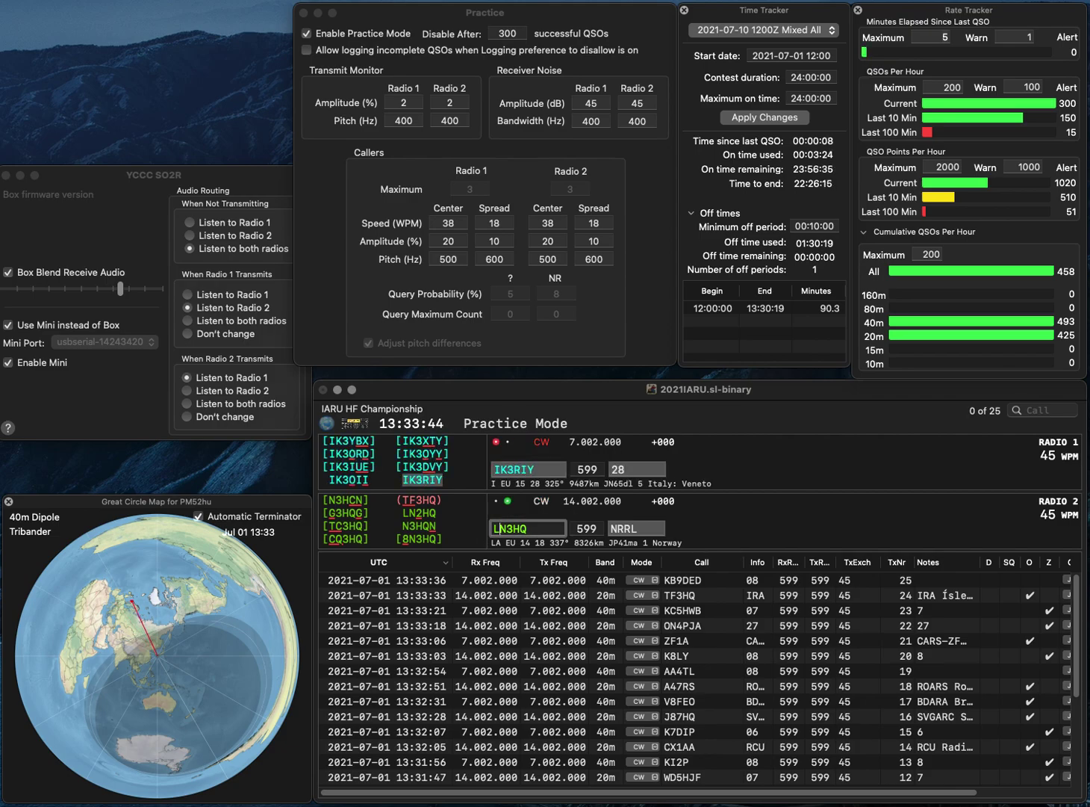
pyautogui.press('Delete')
pyautogui.write('2')
pyautogui.press('Return')
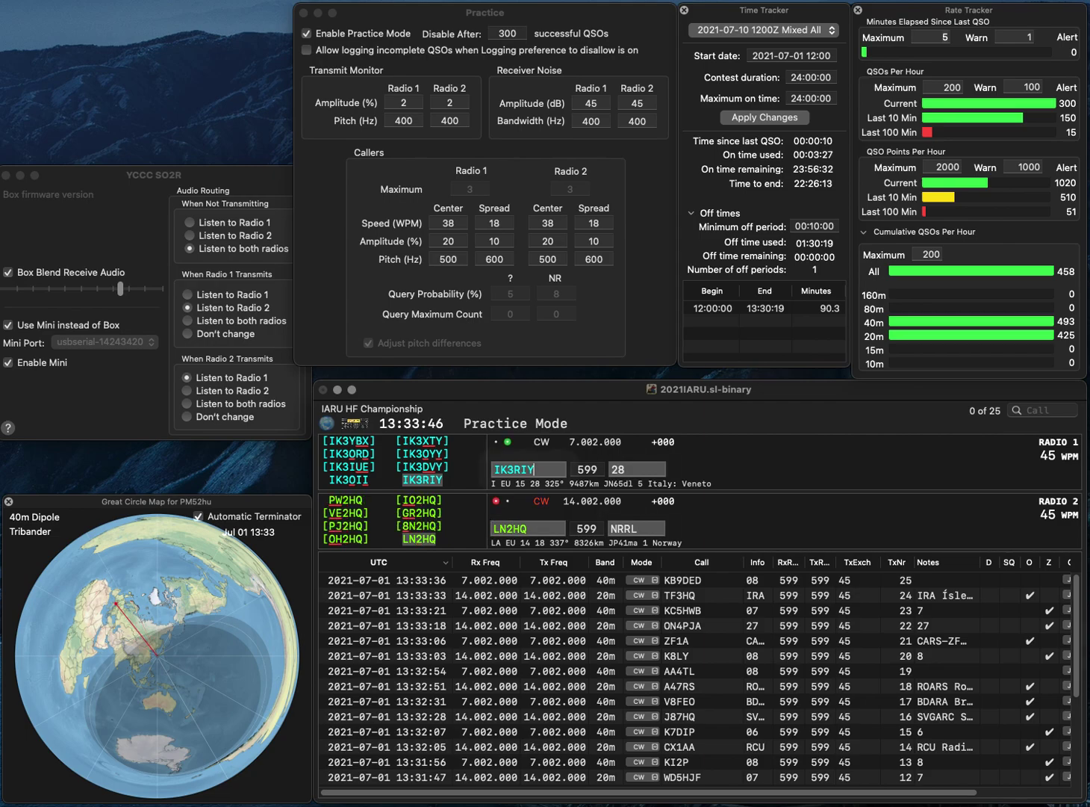
pyautogui.press('Return')
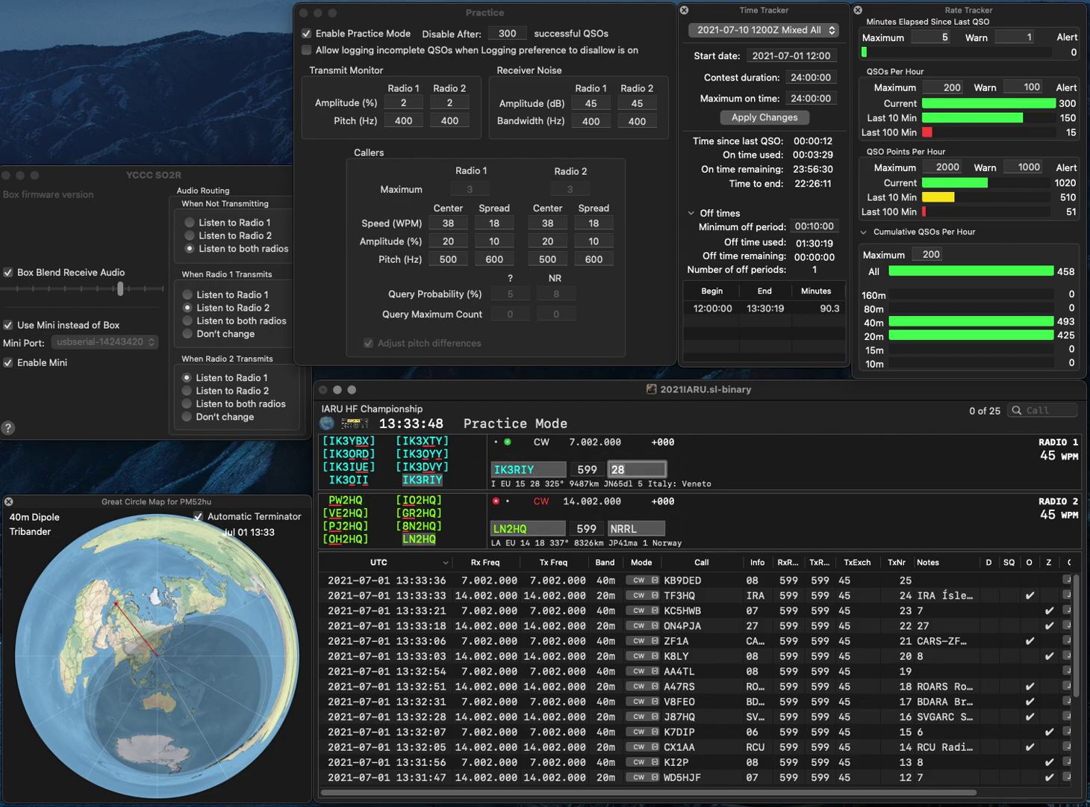
pyautogui.press('Return')
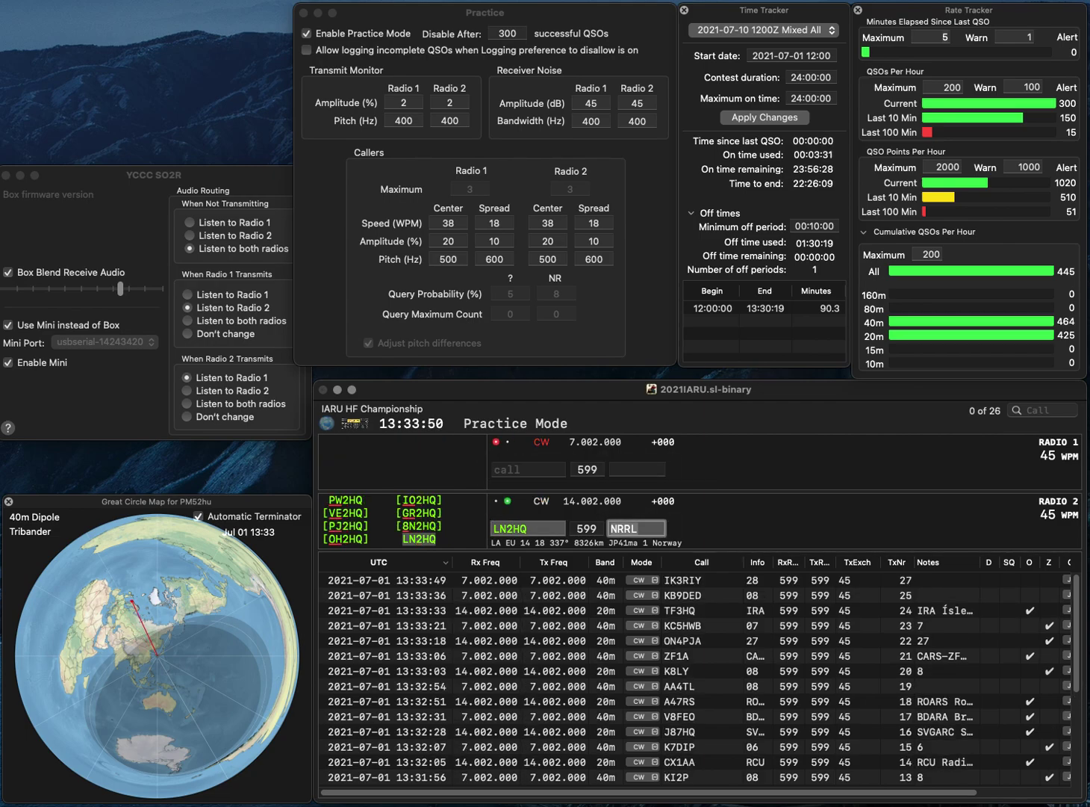
pyautogui.press('Return')
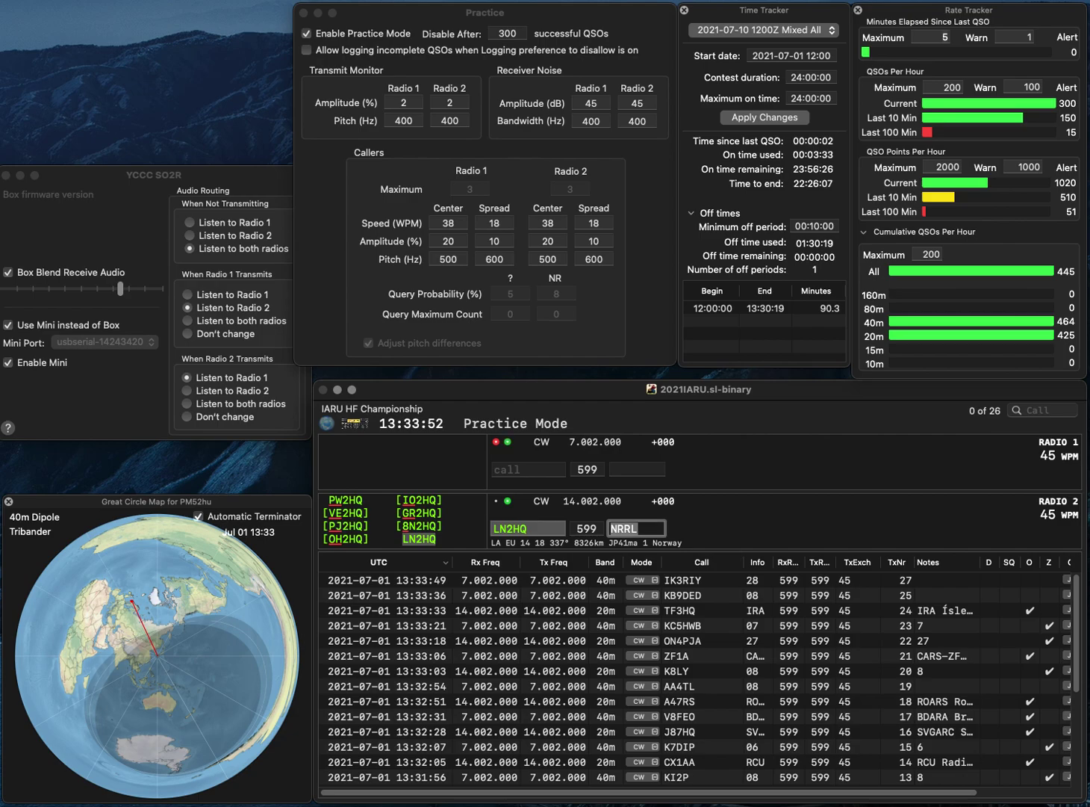
pyautogui.write('7')
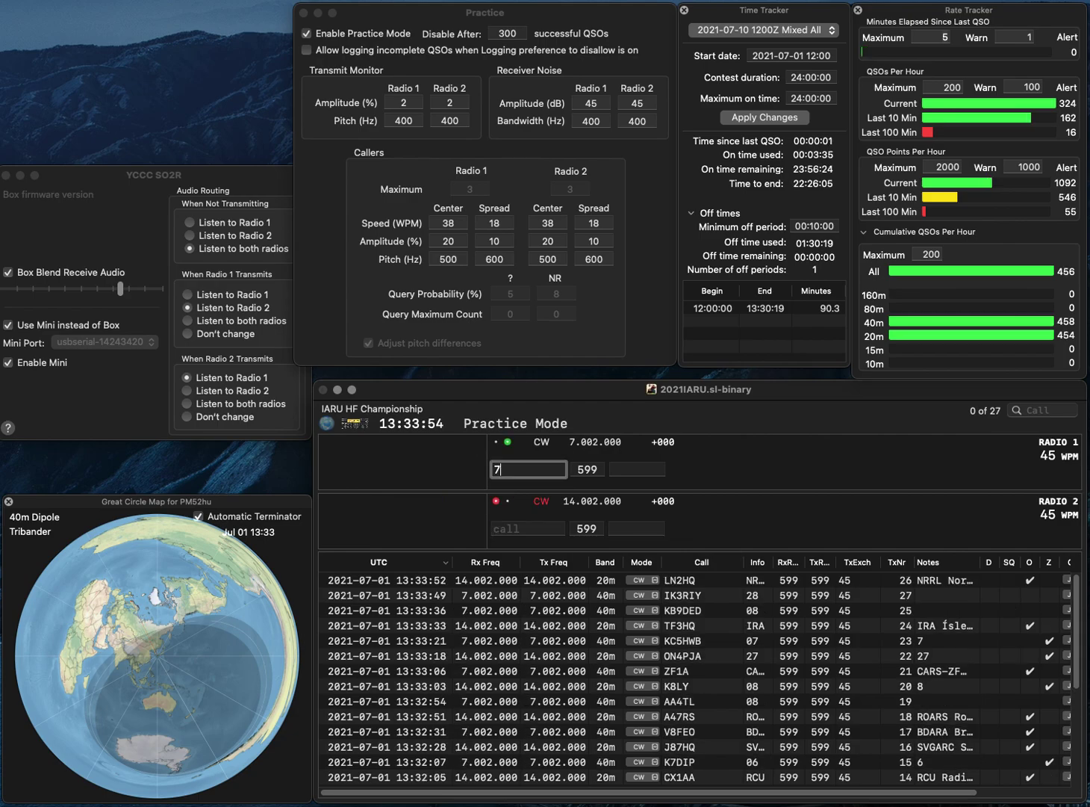
pyautogui.write('R')
pyautogui.press('Return')
# - Enter the call IK2ODD on Radio 2 and send the exchange
pyautogui.write('IK')
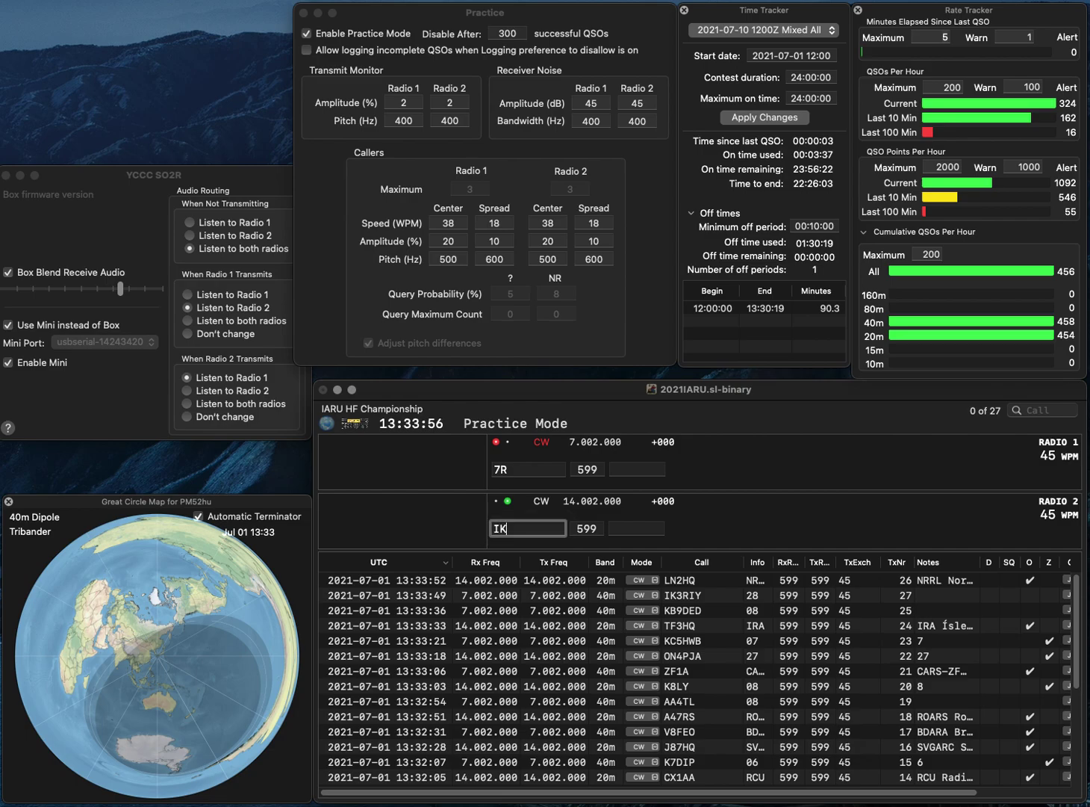
pyautogui.write('2ODD')
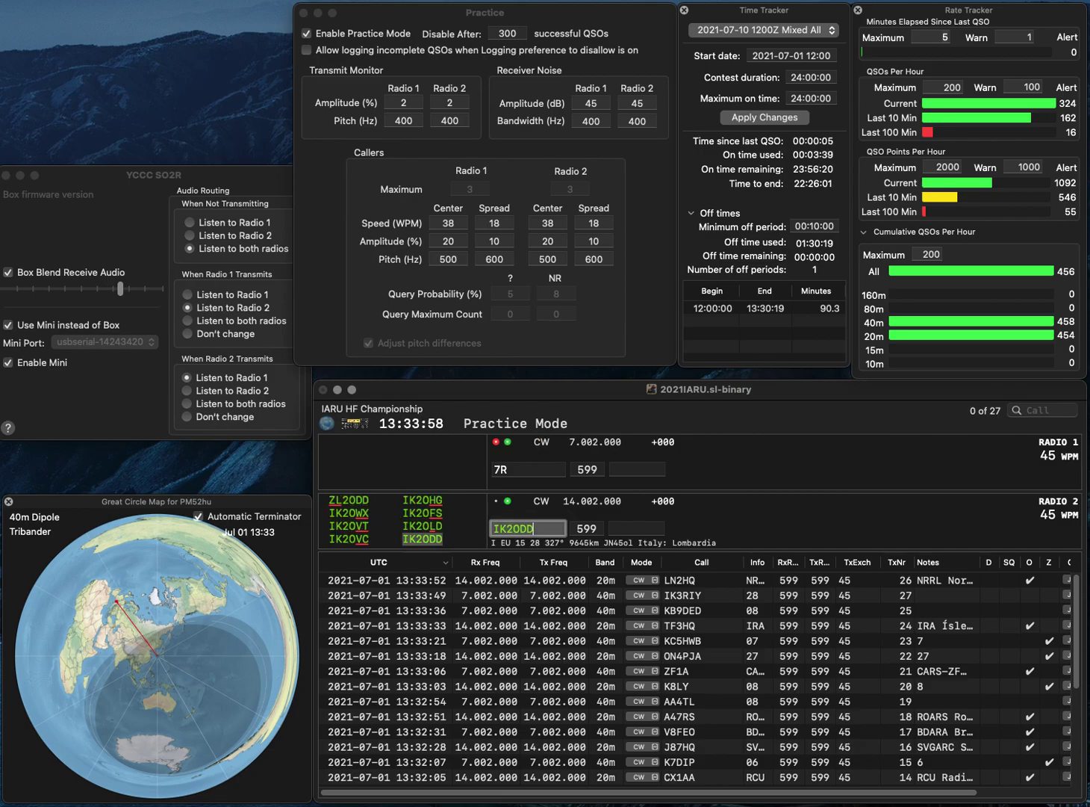
pyautogui.press('Return')
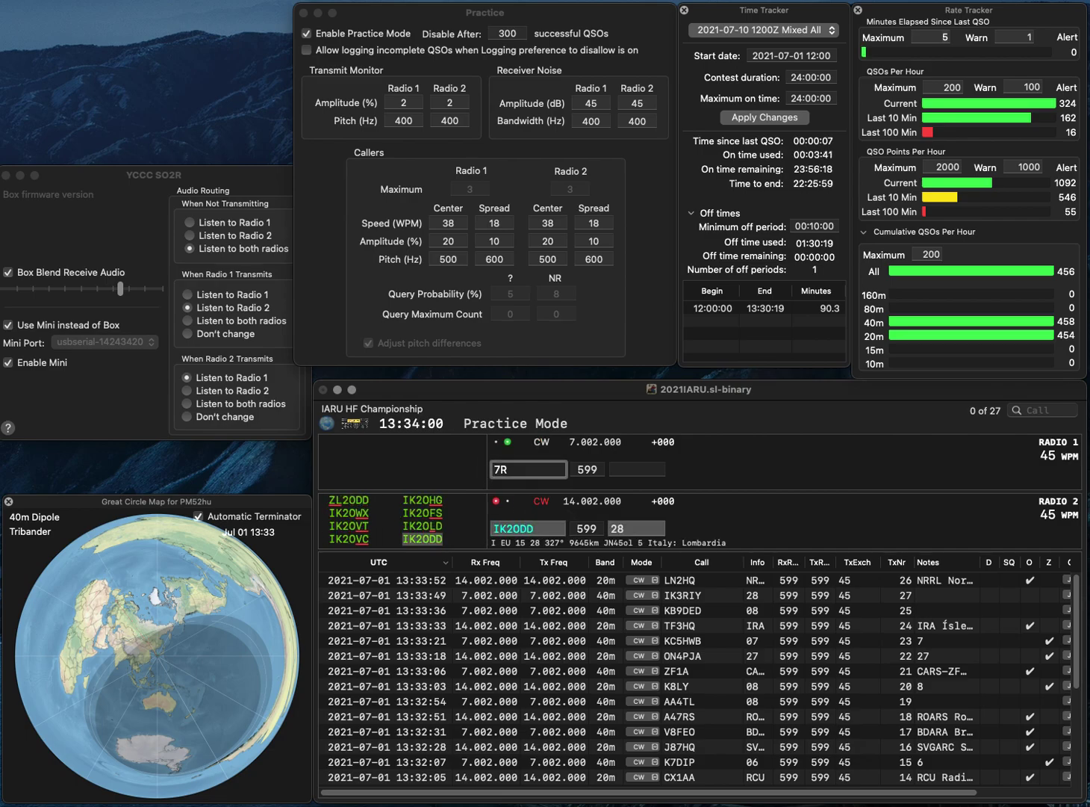
pyautogui.write('3Z')
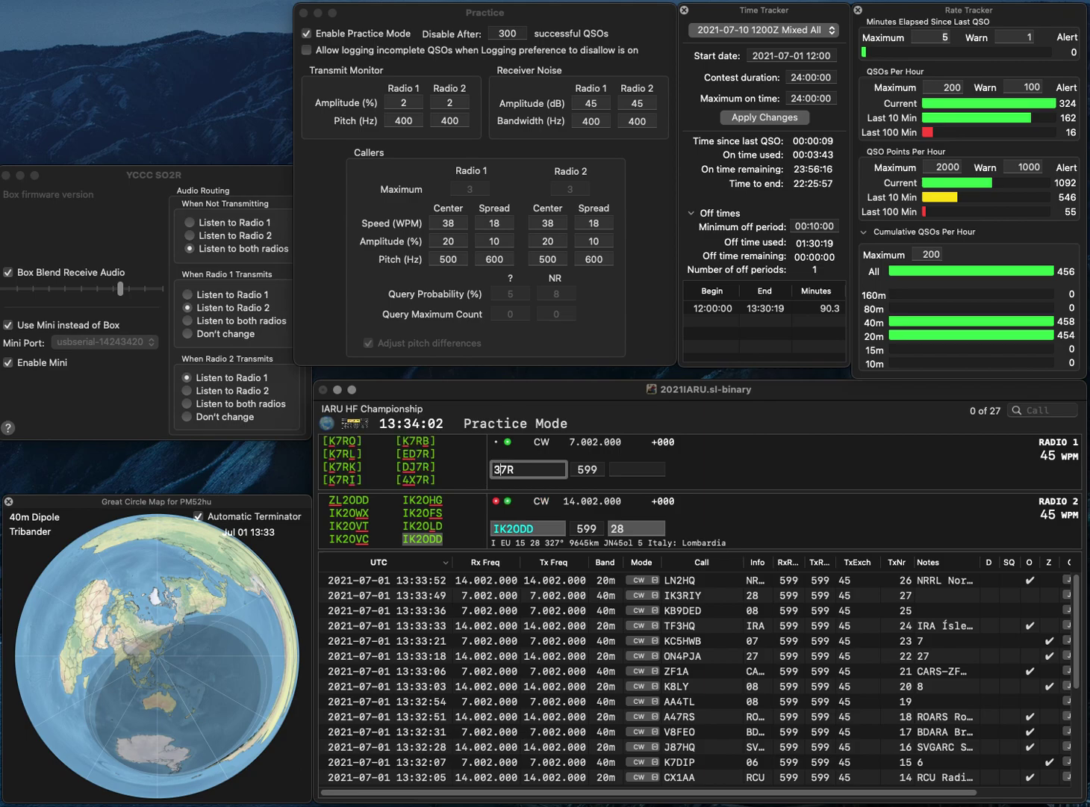
pyautogui.press('Return')
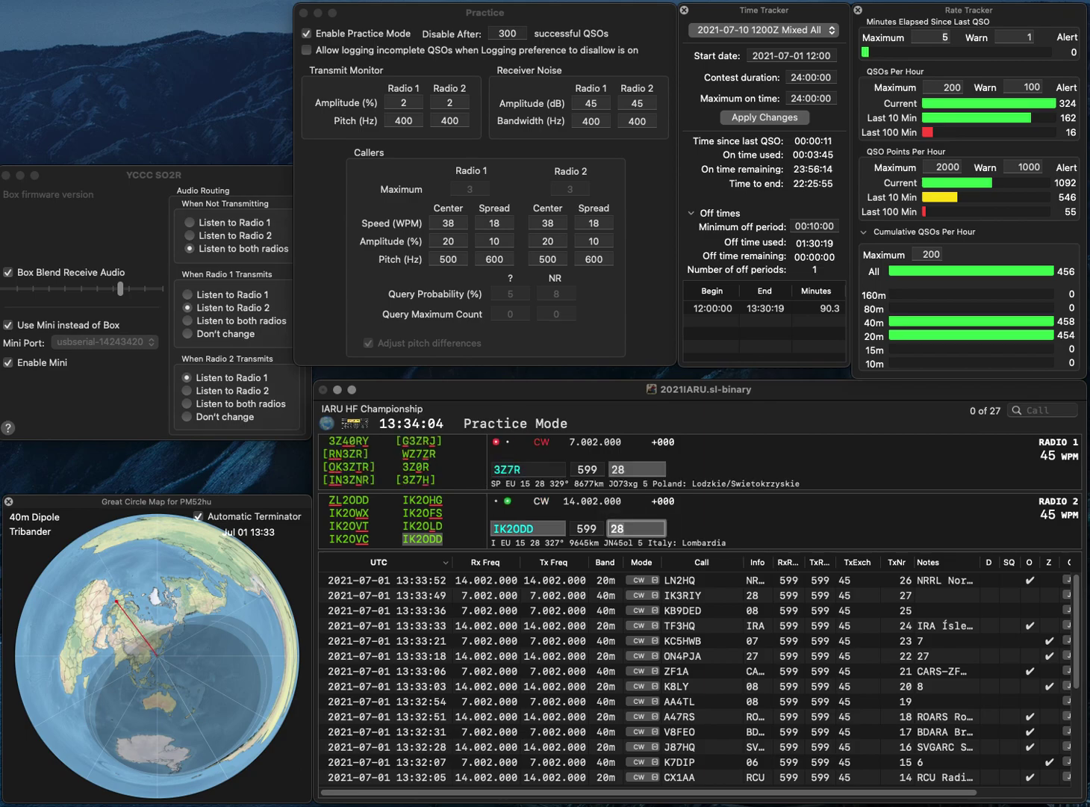
pyautogui.press('Return')
pyautogui.press('Delete')
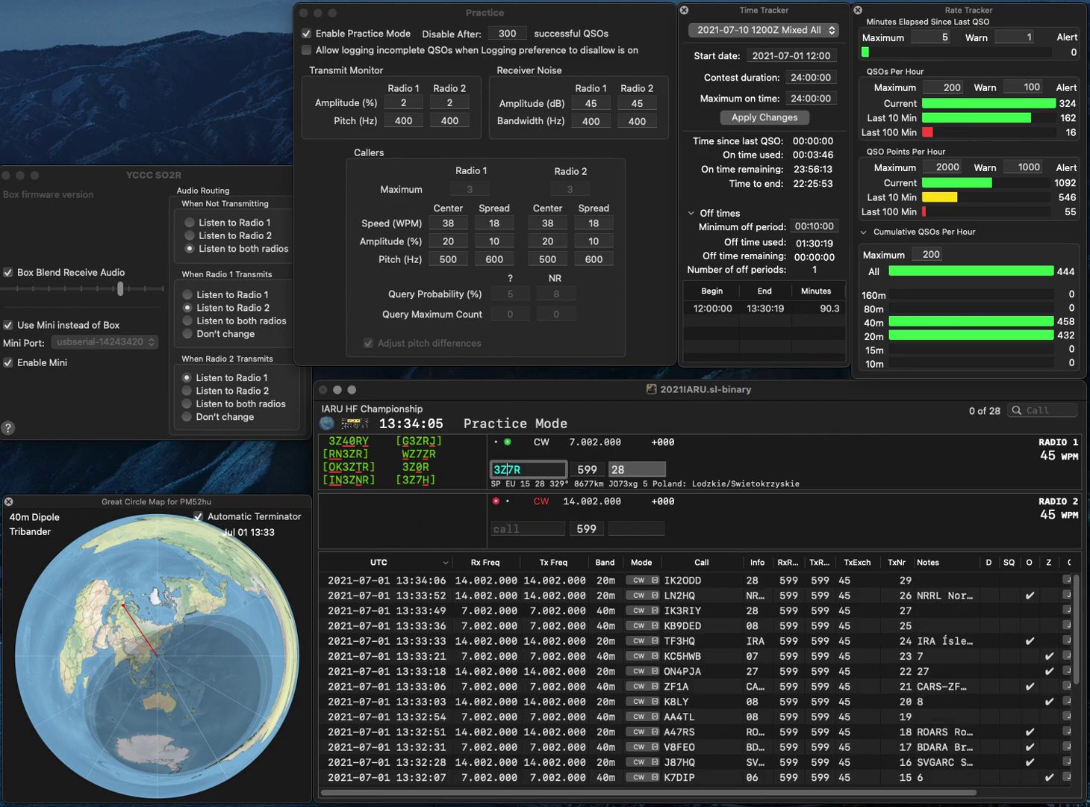
pyautogui.write('0')
pyautogui.press('Return')
# - Enter the call JR1BGK on Radio 2 and send the exchange
pyautogui.write('JR1')
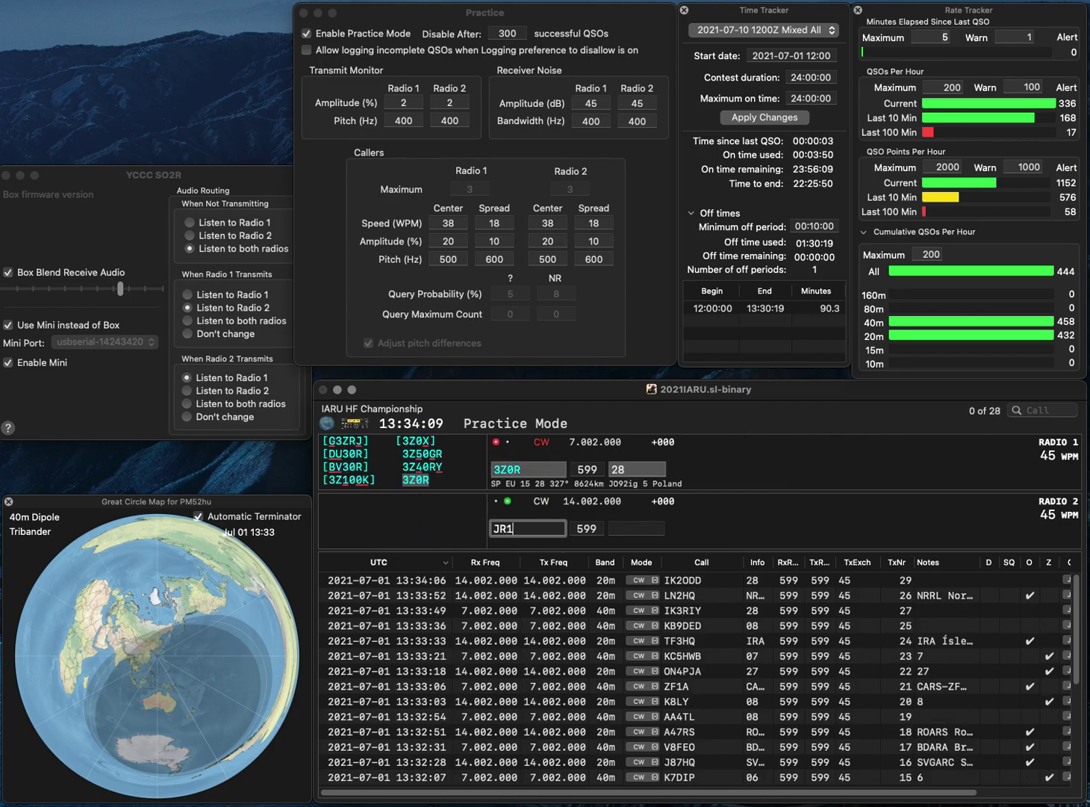
pyautogui.write('BGK')
pyautogui.press('Return')
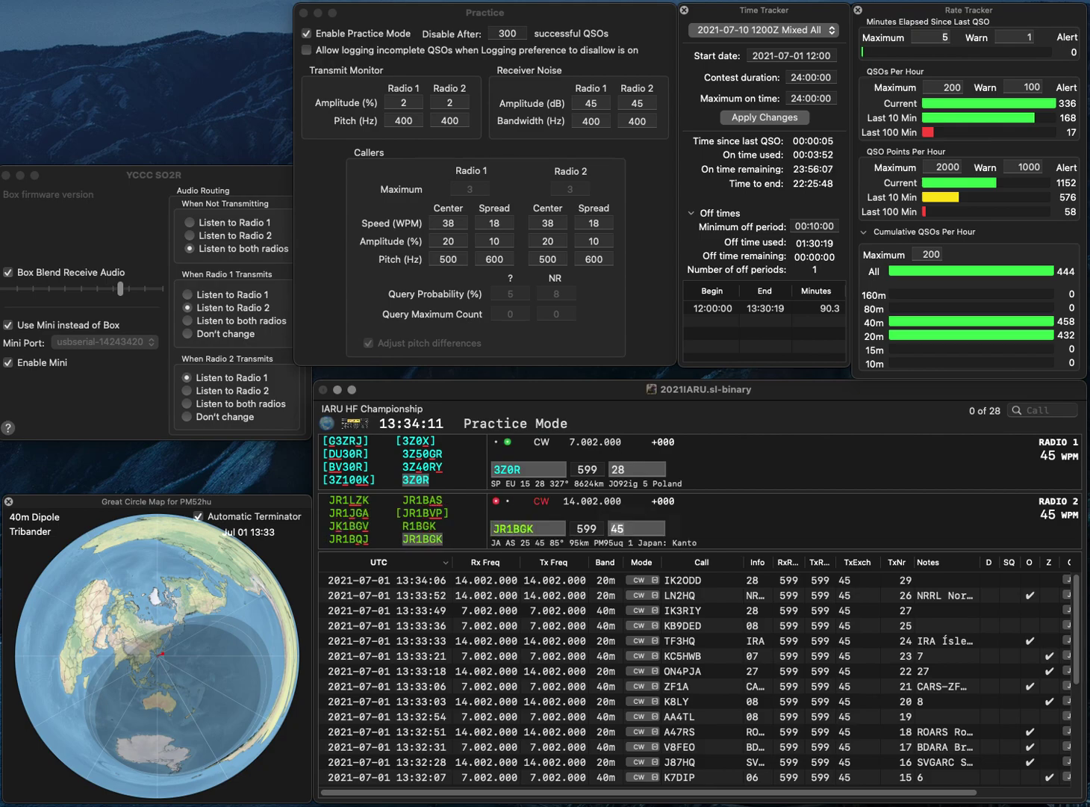
# - Log the 3Z0R contact on Radio 1 and the JR1BGK contact on Radio 2
pyautogui.press('Up')
pyautogui.press('Return')
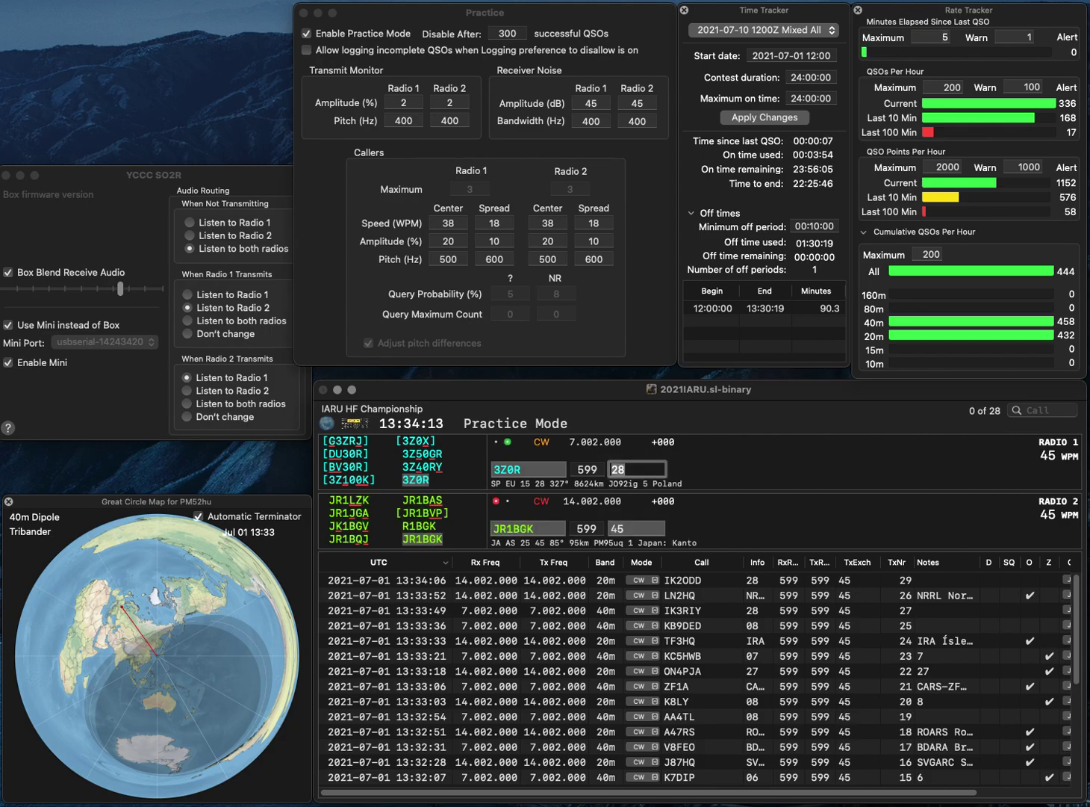
pyautogui.press('Return')
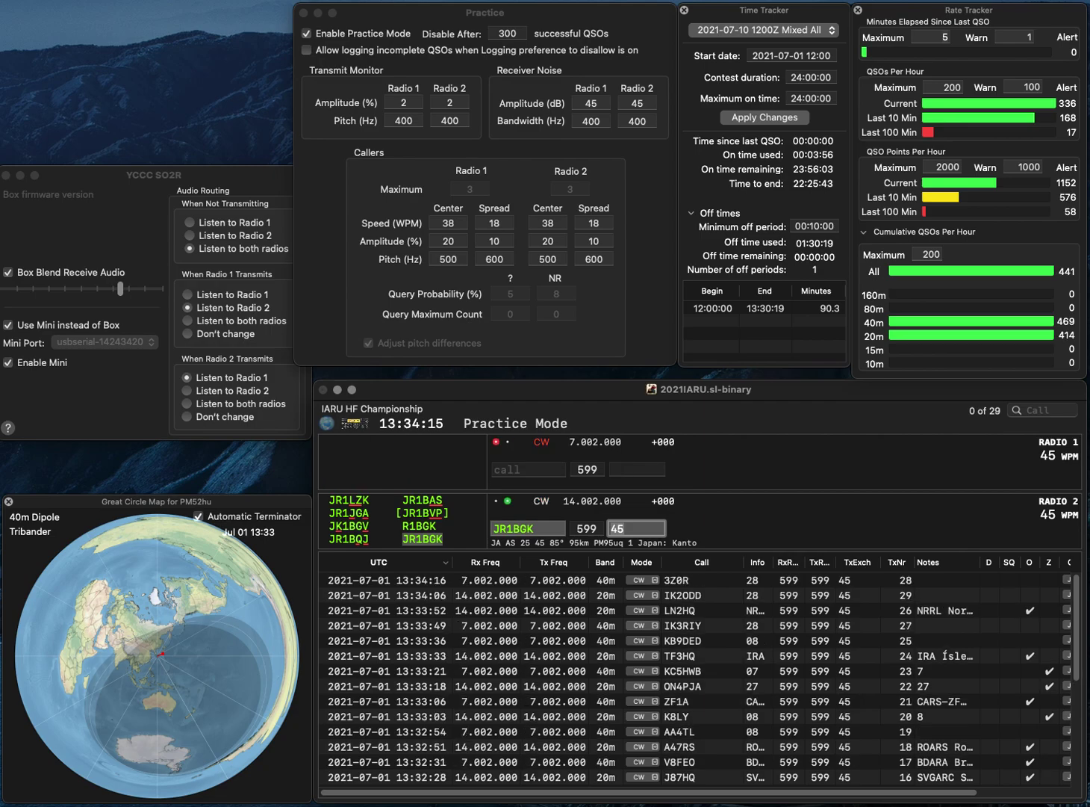
pyautogui.press('Return')
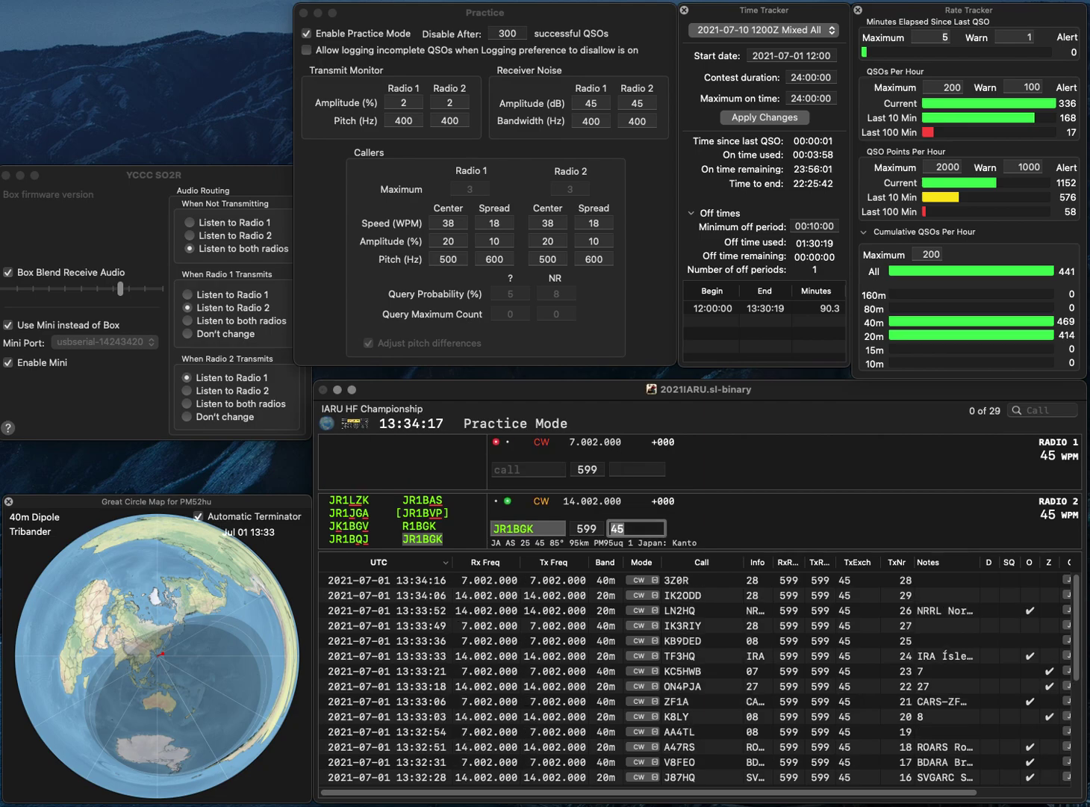
pyautogui.write('KA')
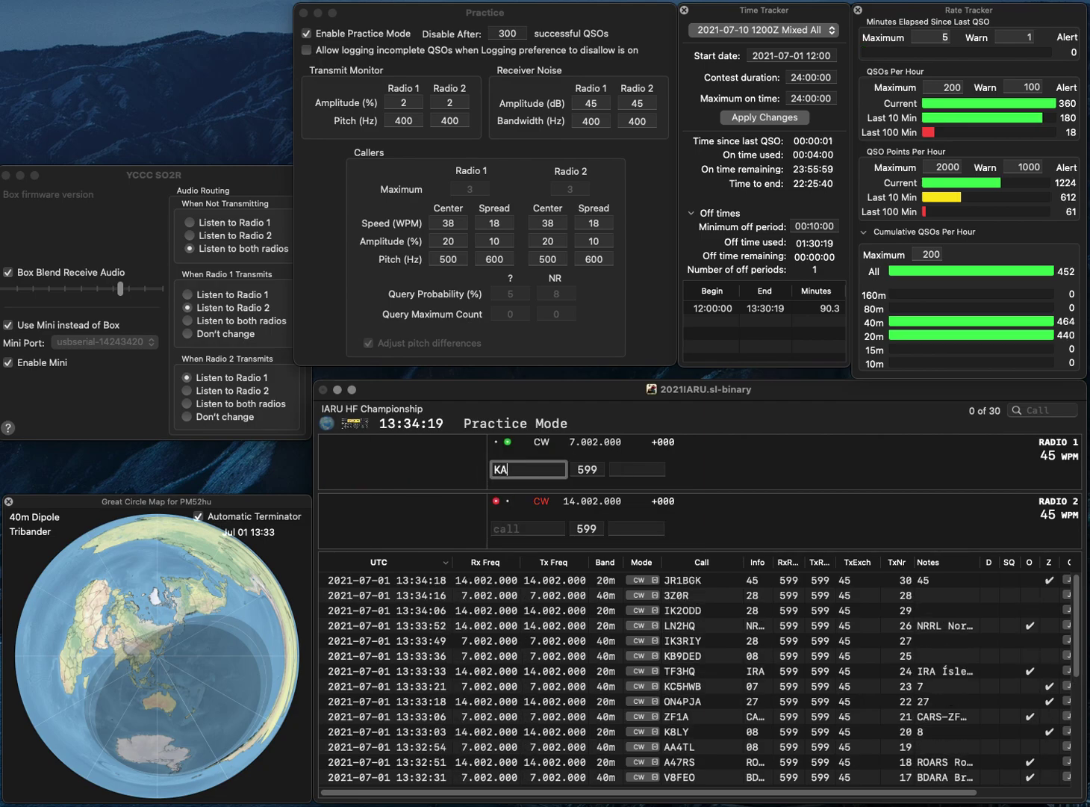
pyautogui.write('3KAZ')
pyautogui.press('Return')
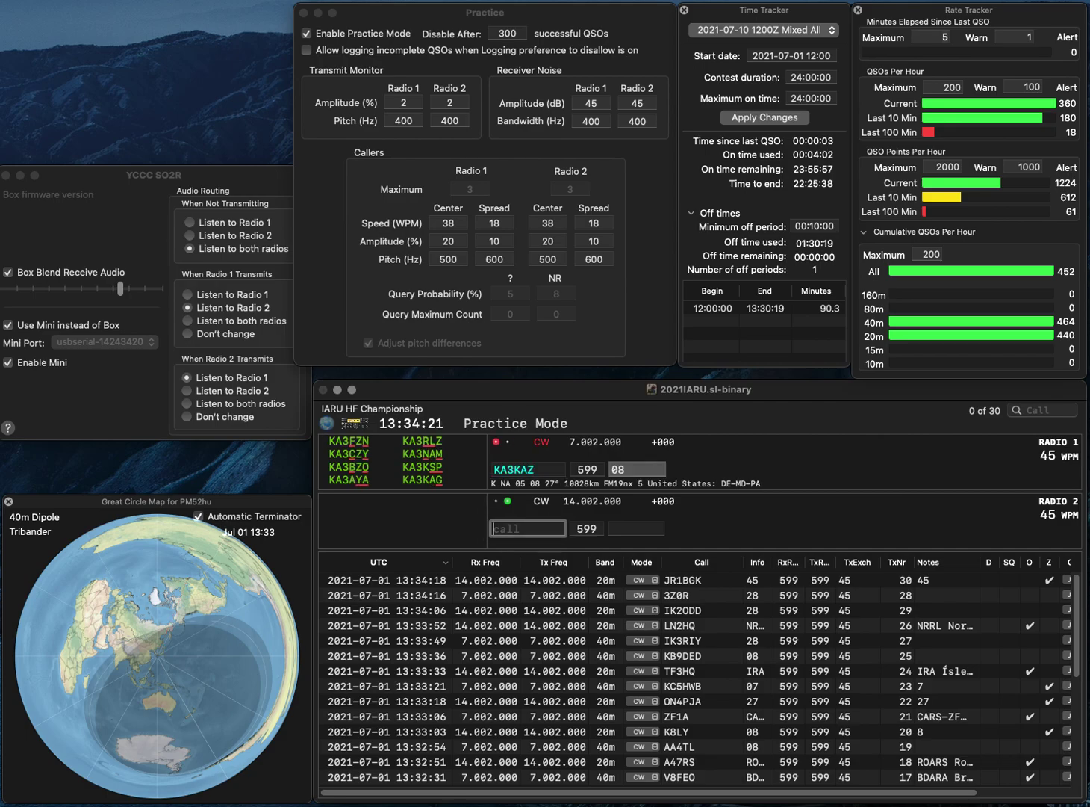
pyautogui.write('BYB')
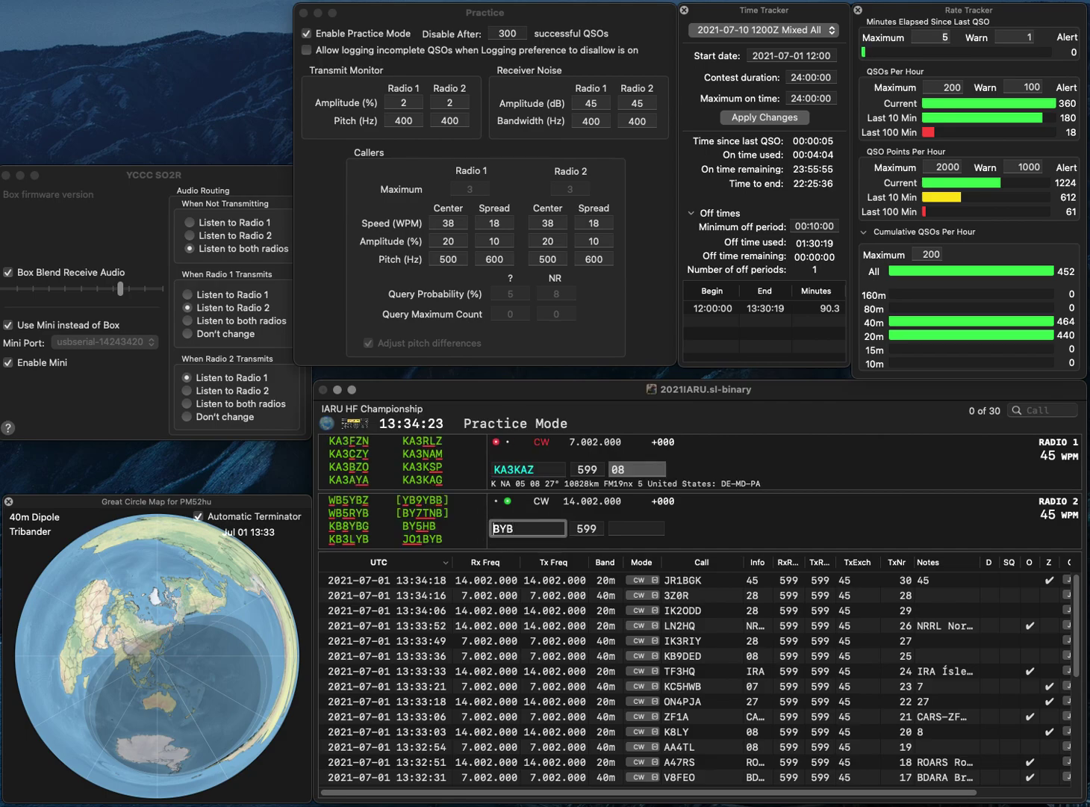
pyautogui.press('Return')
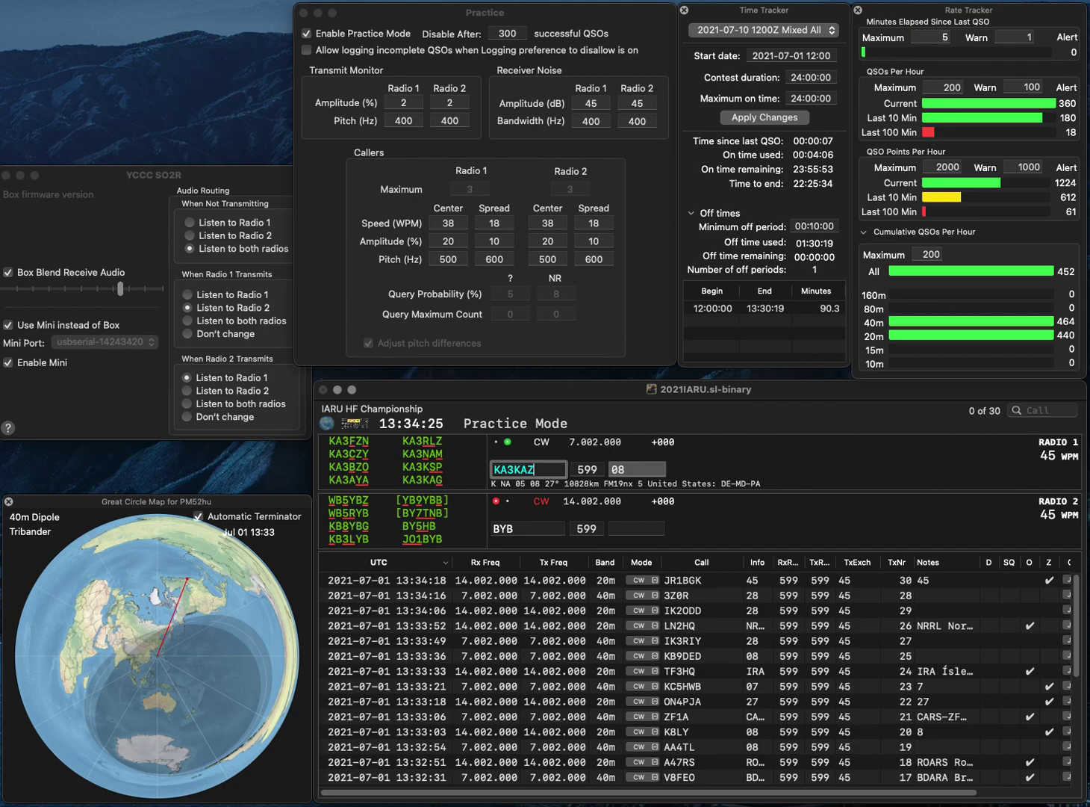
pyautogui.press('BackSpace')
pyautogui.write('G')
pyautogui.press('Return')
pyautogui.write('9H6')
pyautogui.press('Delete')
pyautogui.press('Return')
pyautogui.press('Return')
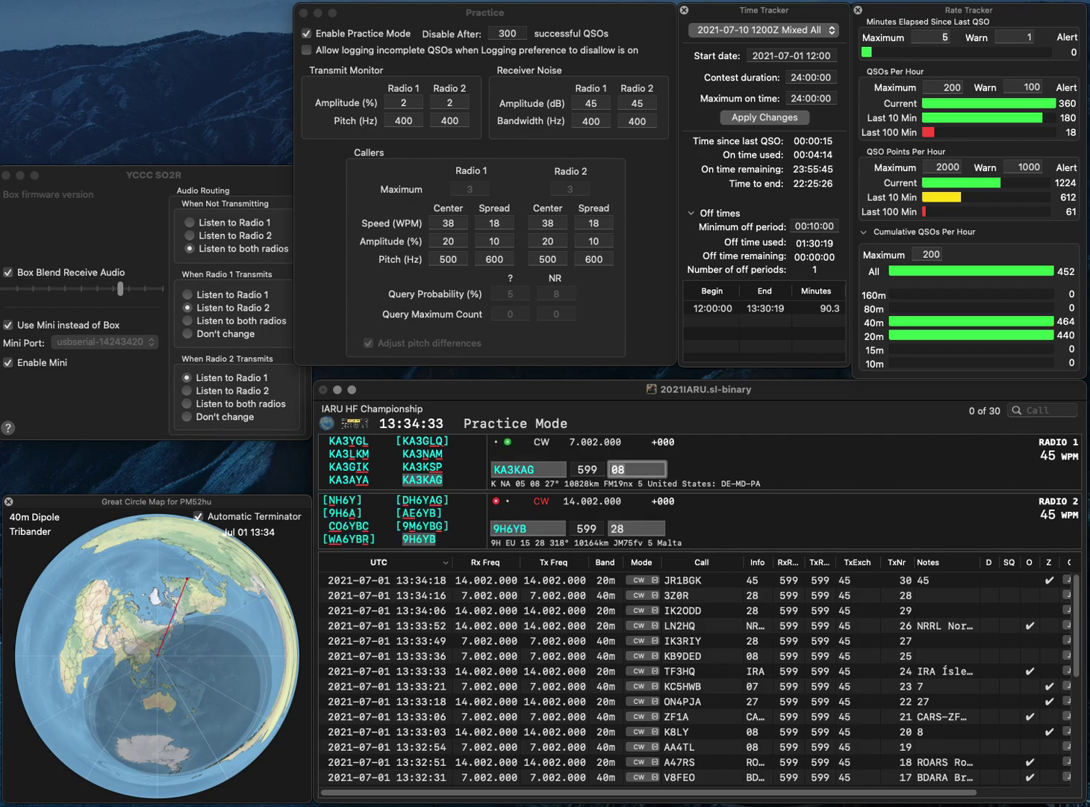
pyautogui.press('Return')
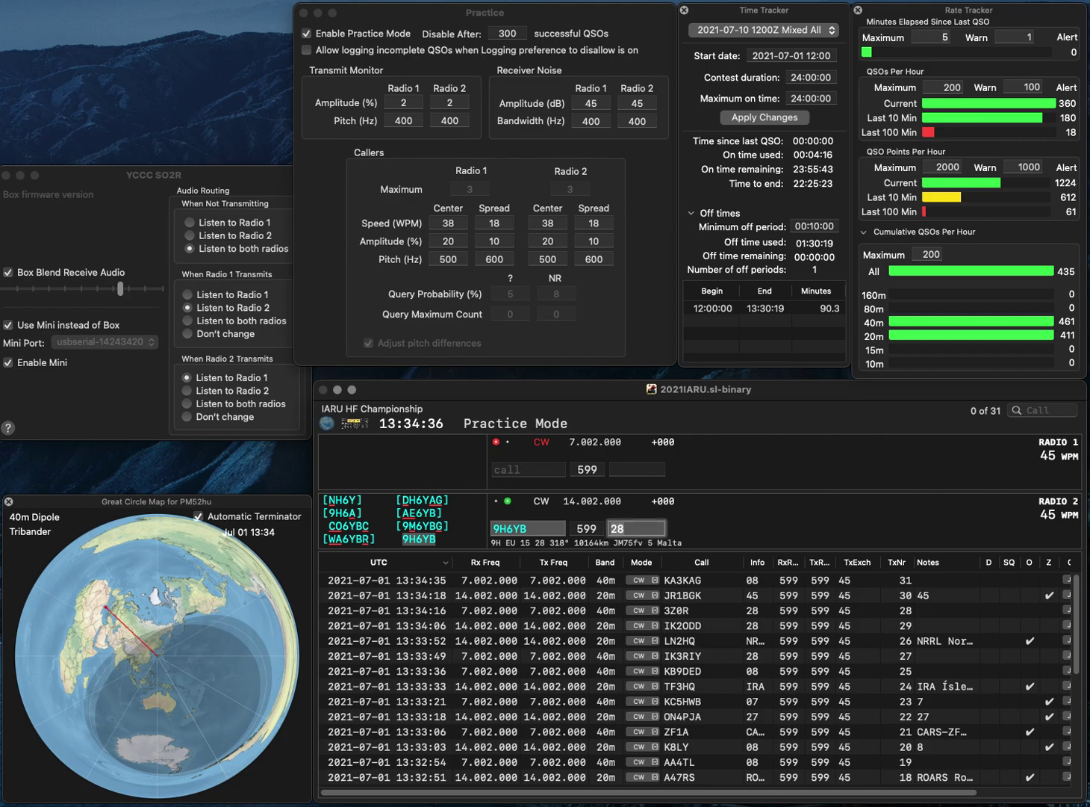
pyautogui.press('Return')
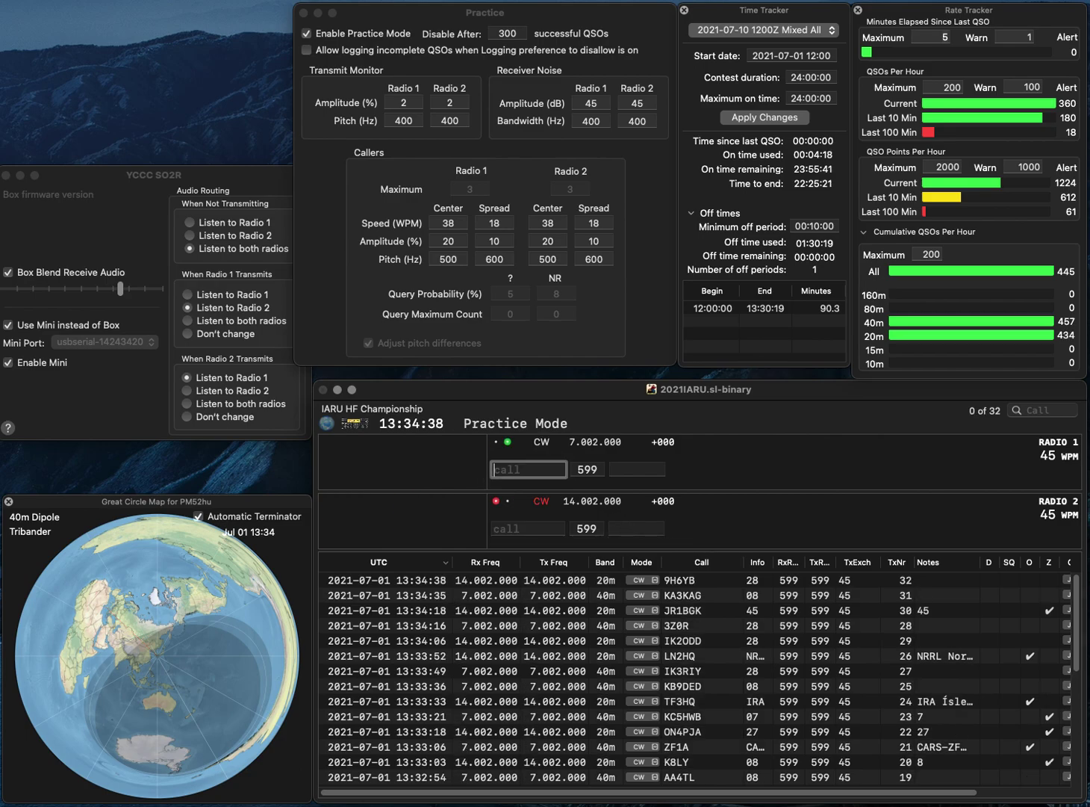
pyautogui.write('SV')
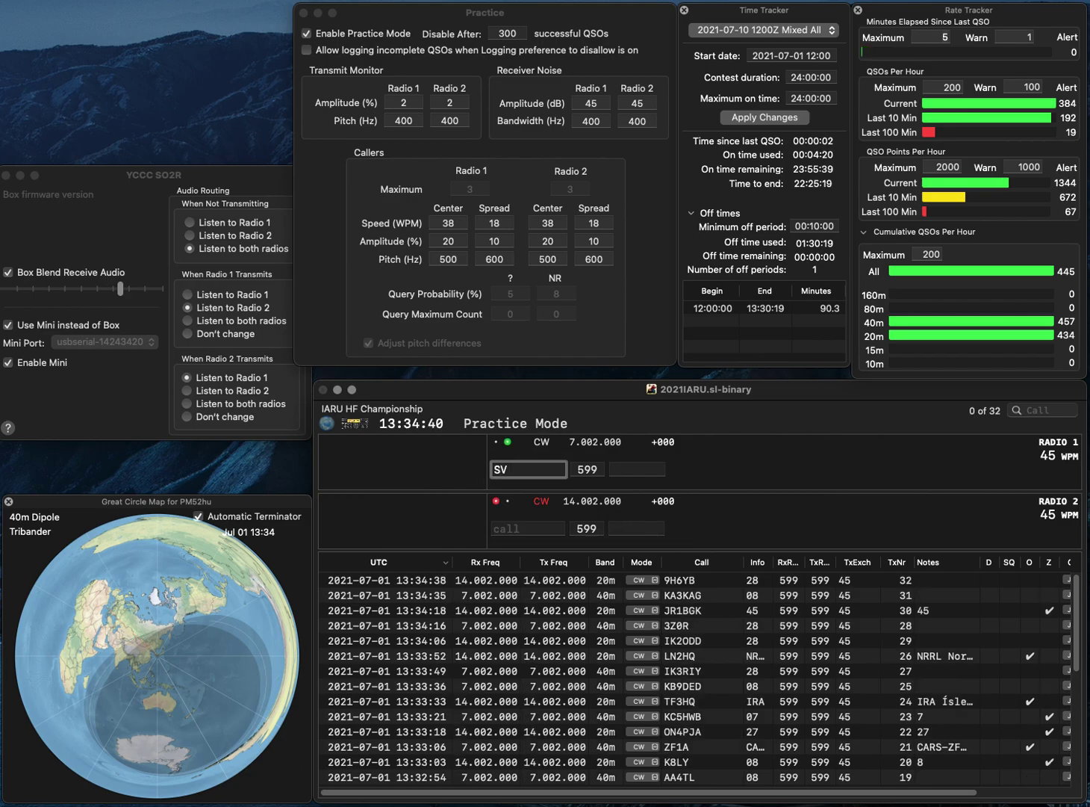
pyautogui.write('QV')
pyautogui.press('BackSpace')
pyautogui.write('YU')
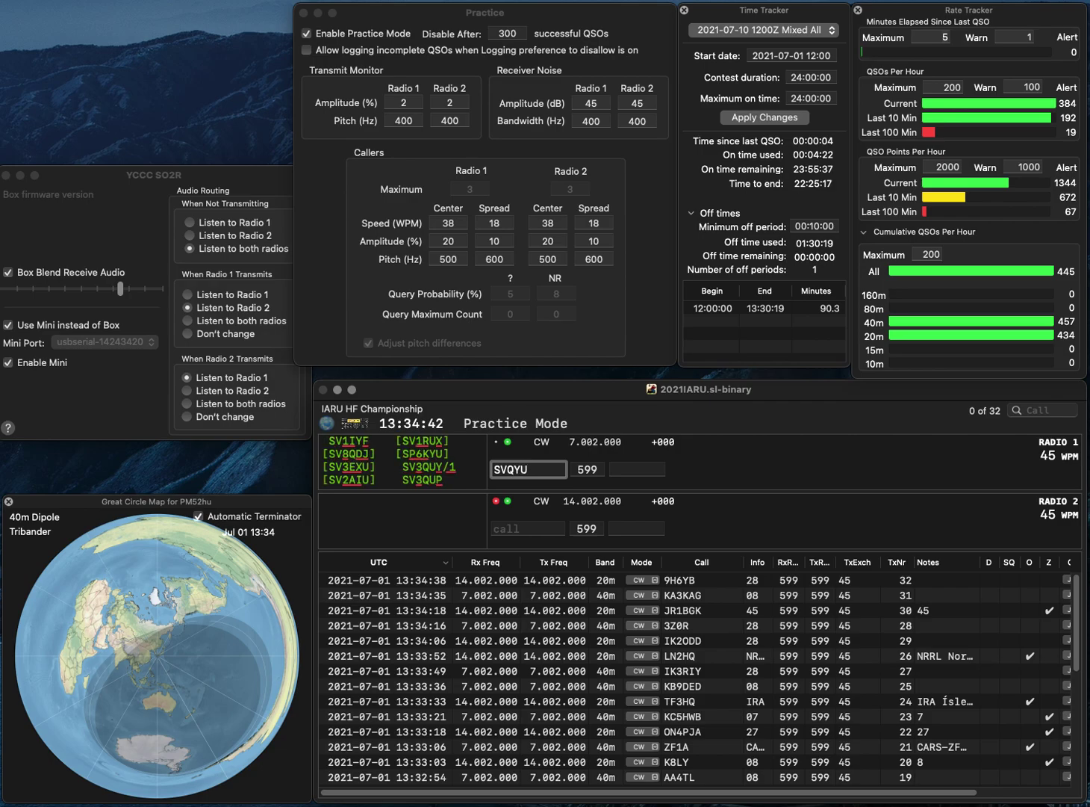
pyautogui.press('BackSpace')
pyautogui.write('Y/1')
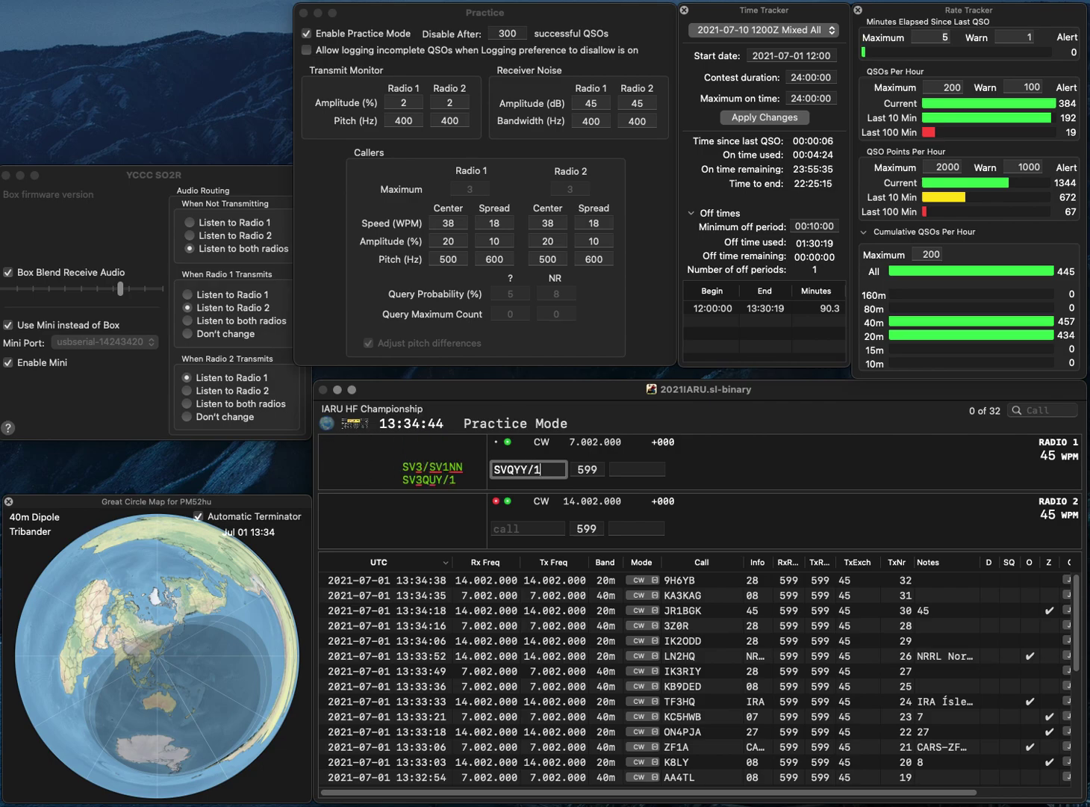
pyautogui.write('3')
pyautogui.press('Return')
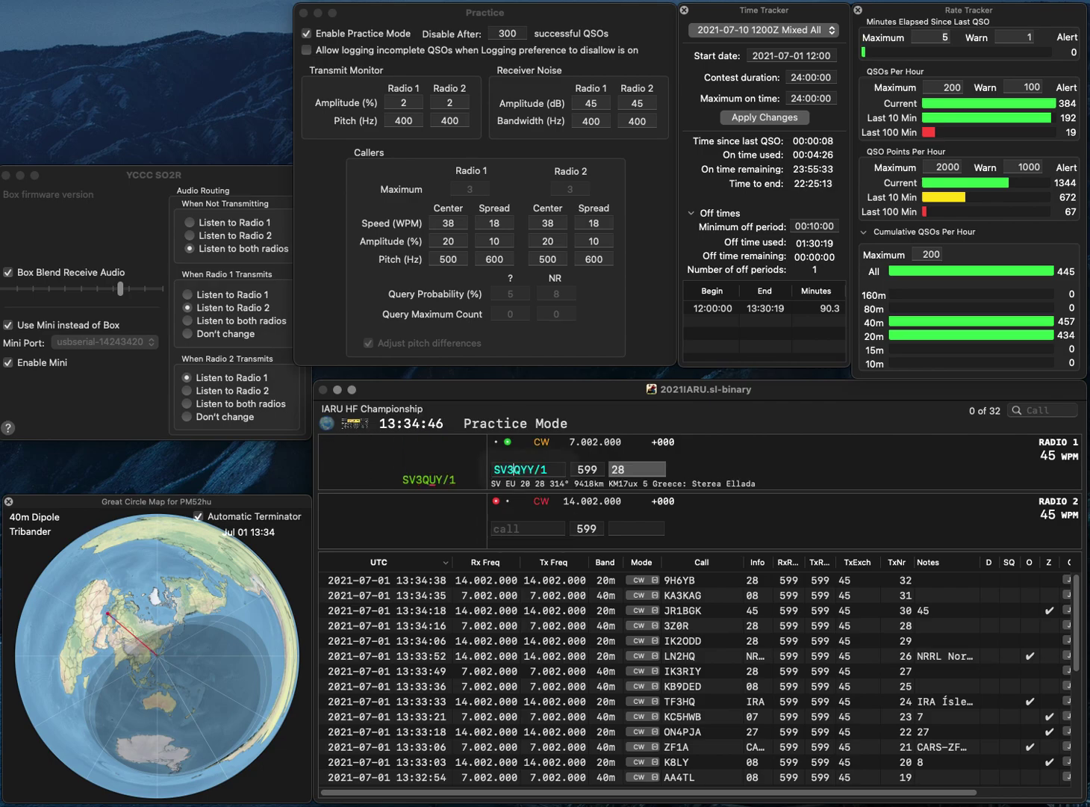
pyautogui.write('TC3HQ')
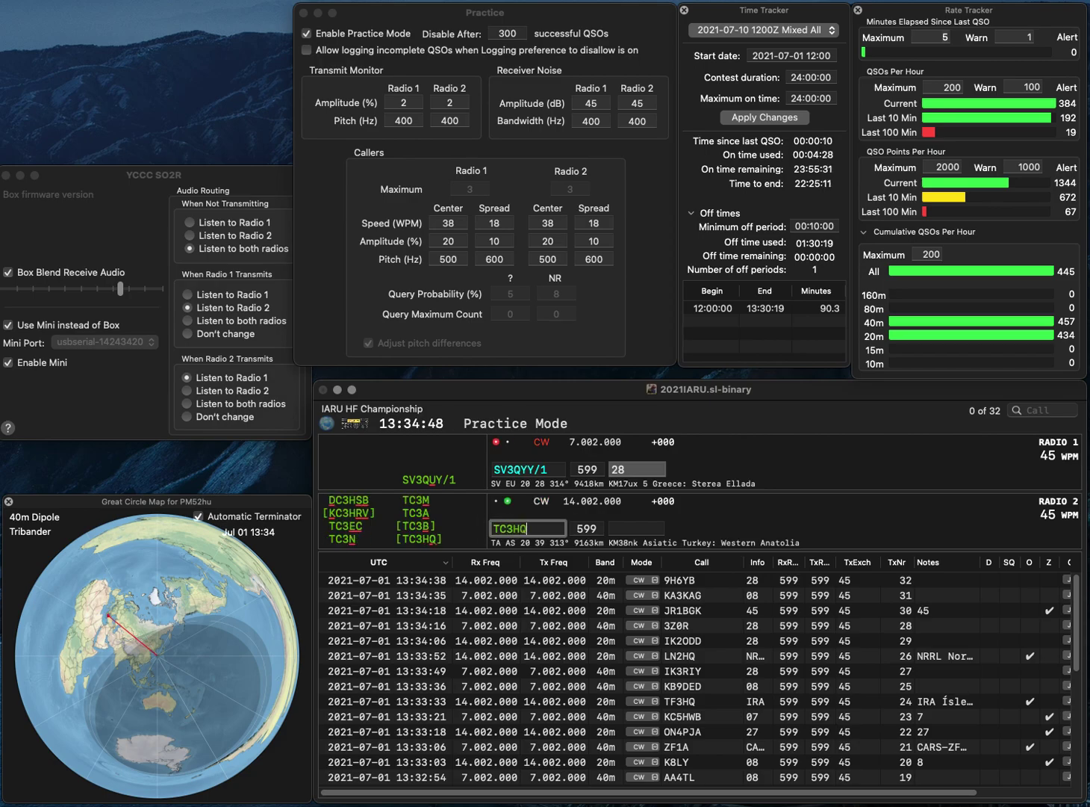
pyautogui.press('Return')
pyautogui.write('U')
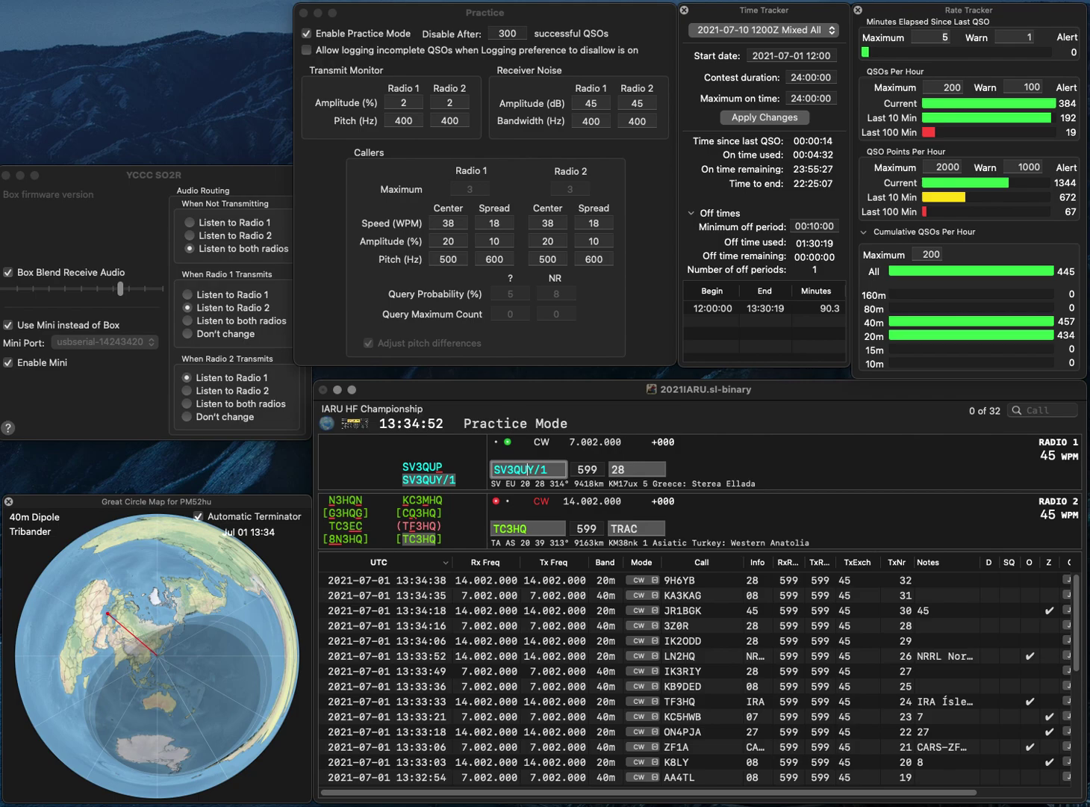
# - Log the TC3HQ contact on Radio 2 and the SV3QUY/1 contact on Radio 1
pyautogui.click(527, 529)
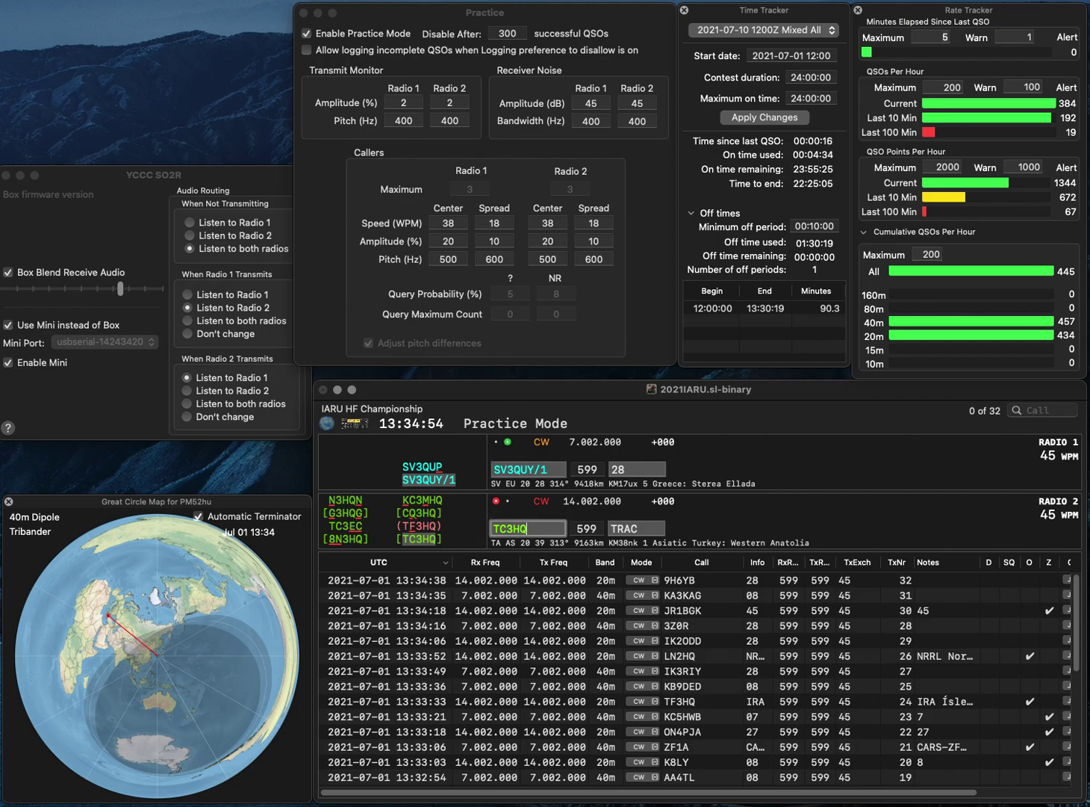
pyautogui.press('Tab')
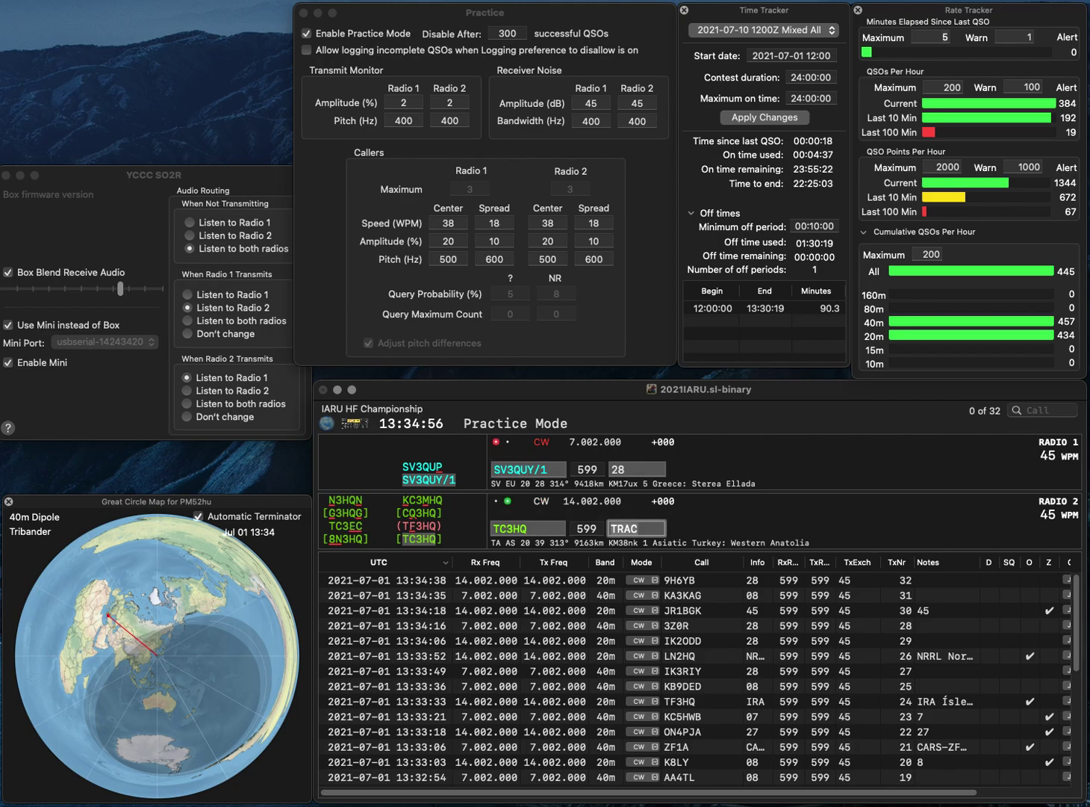
pyautogui.click(528, 470)
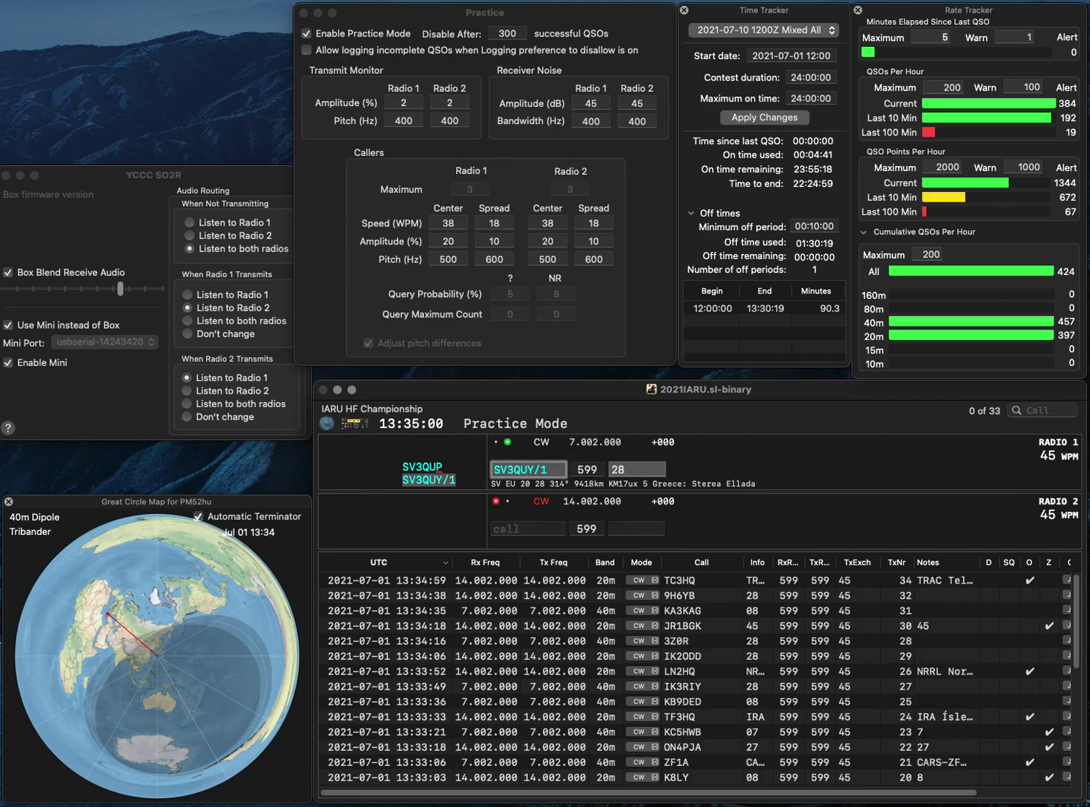
pyautogui.press('Return')
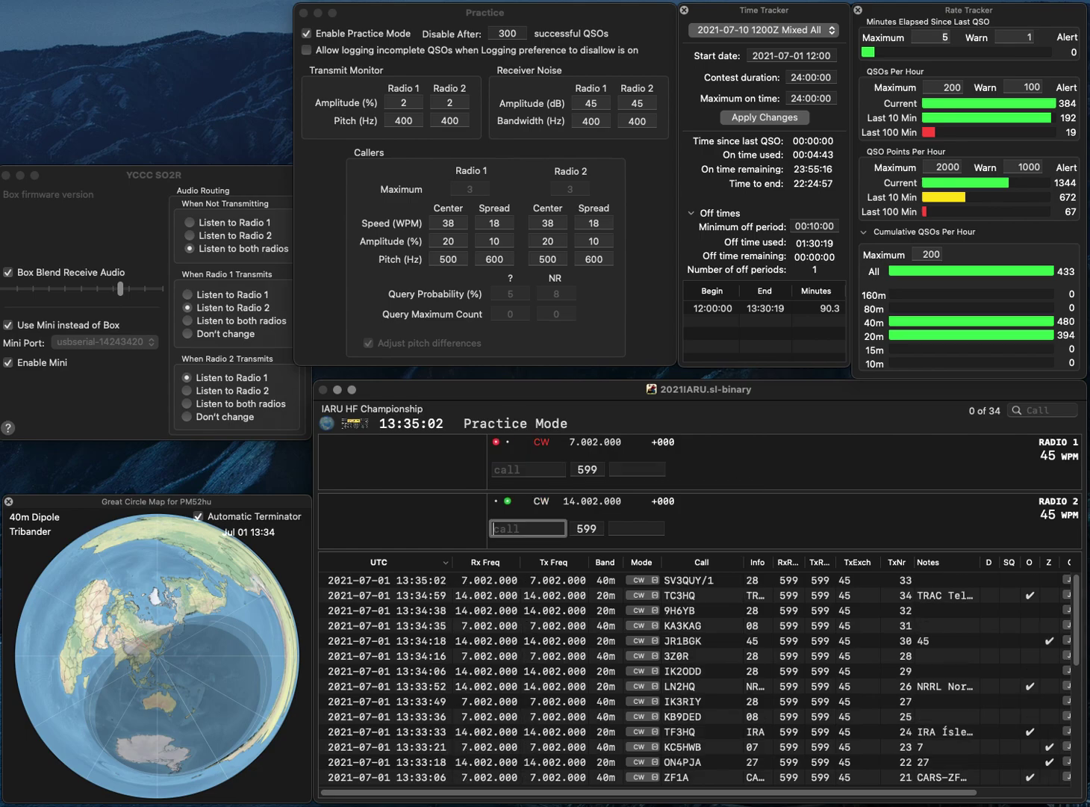
# - Enter the calls DD5T on Radio 2 and 9Y4X on Radio 1, sending the exchange on each
pyautogui.write('DD5T')
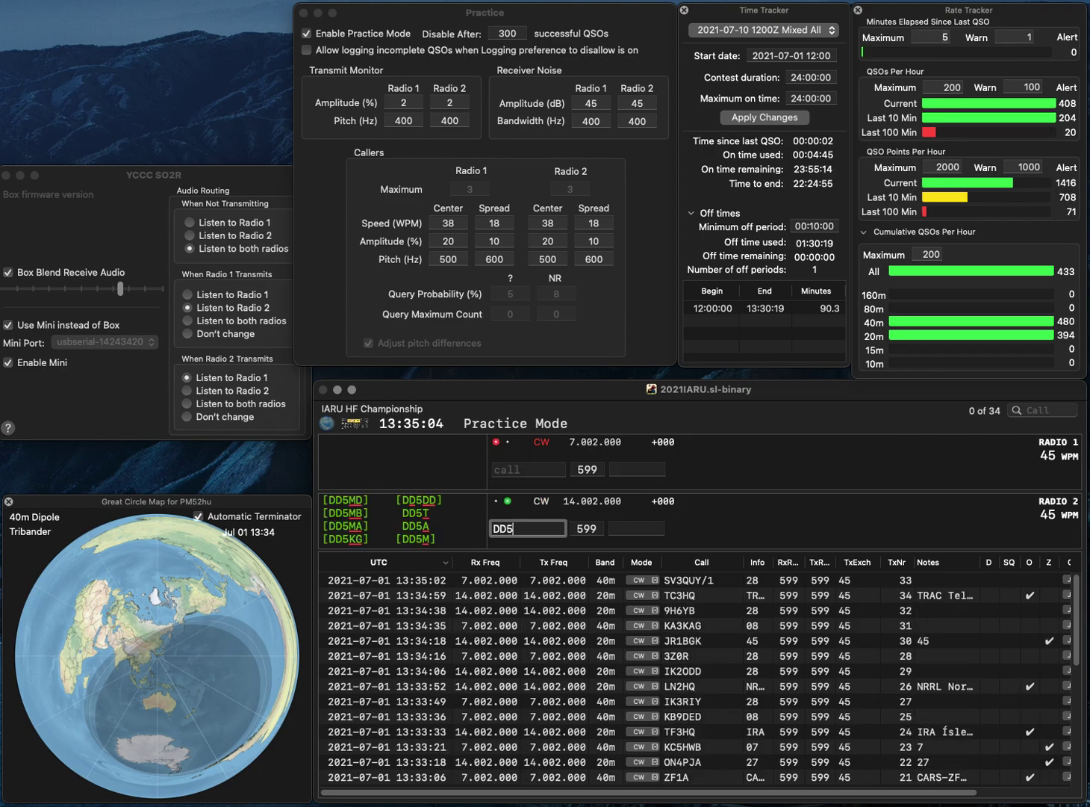
pyautogui.press('Return')
pyautogui.write('Y4X')
pyautogui.write('9')
pyautogui.press('Return')
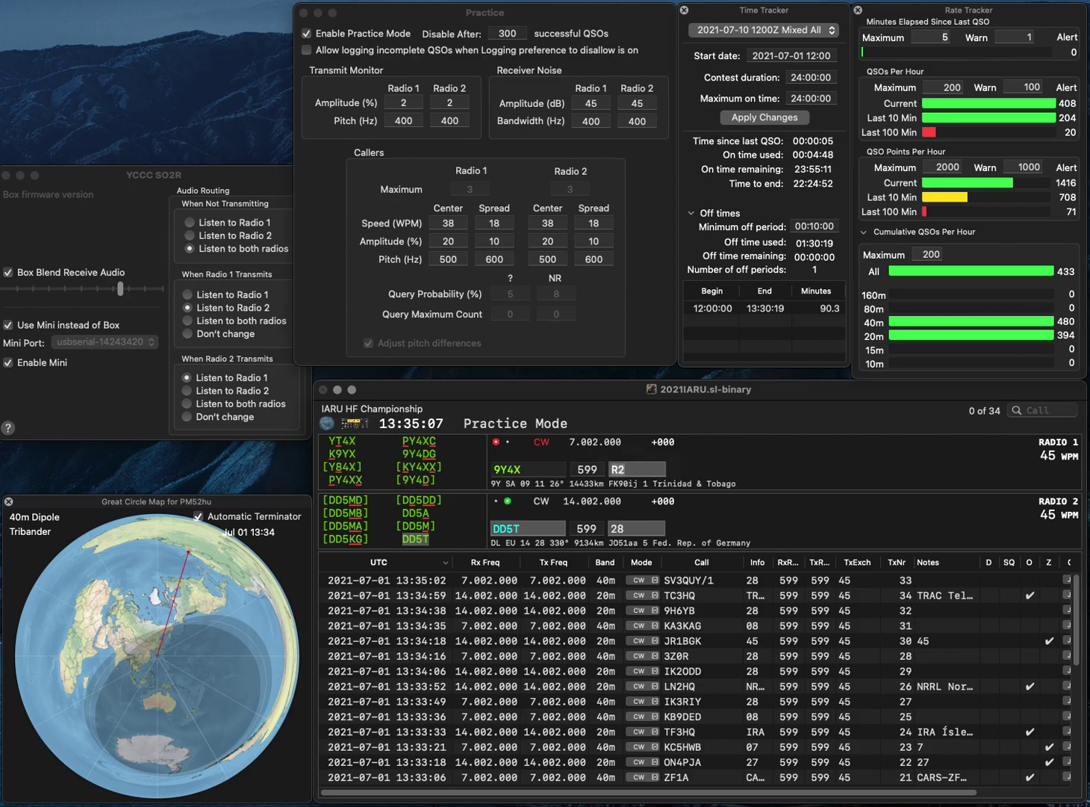
# - Log the DD5T contact on Radio 2 and the 9Y4X contact on Radio 1
pyautogui.press('Return')
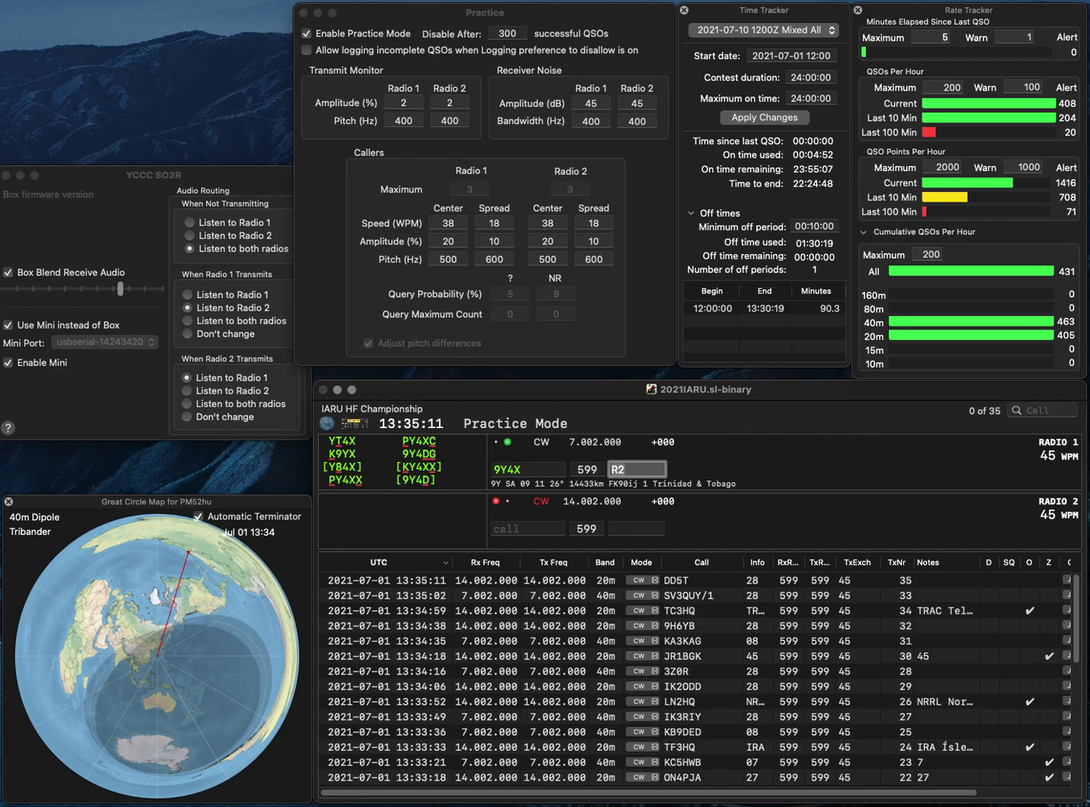
pyautogui.press('Return')
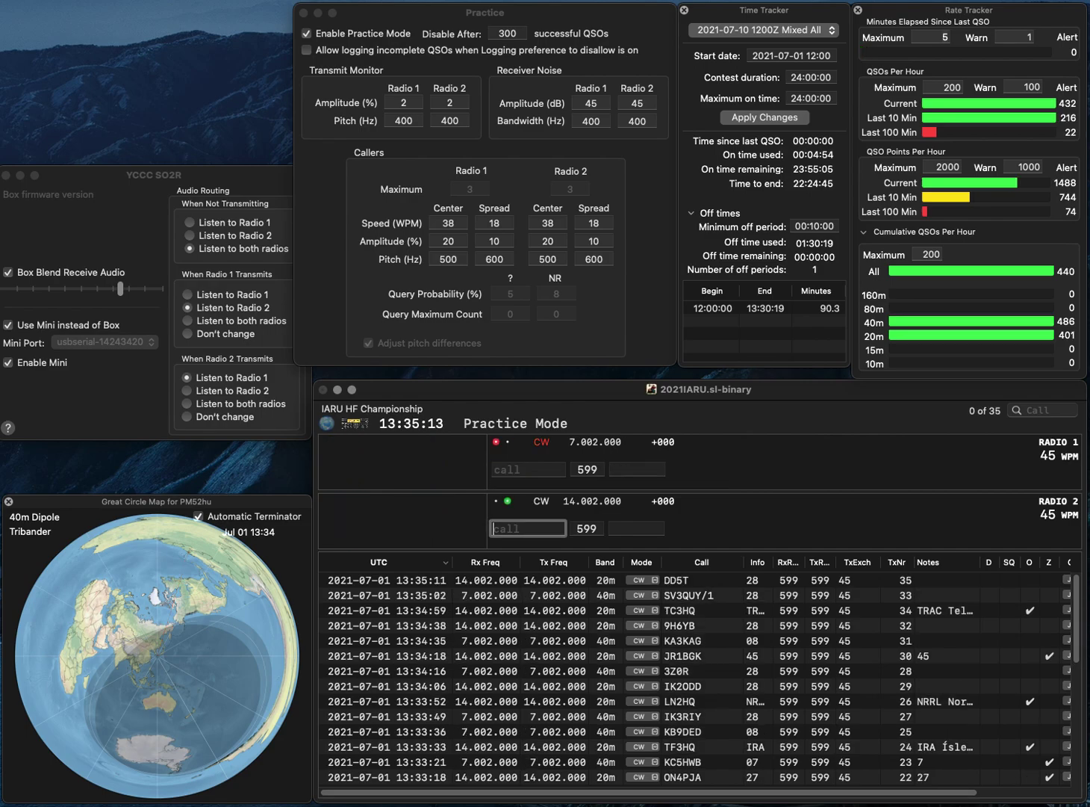
# - Work and log KI9E on Radio 2 and ON4PS on Radio 1, sending the exchange on each
pyautogui.write('K9E')
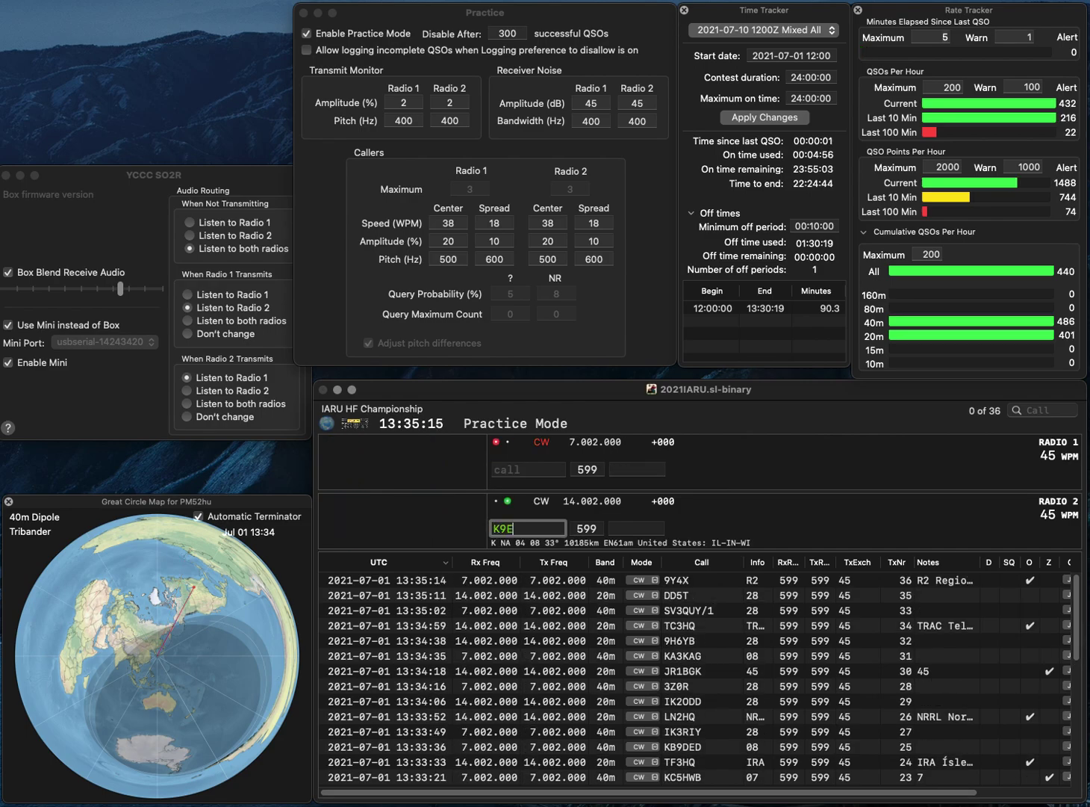
pyautogui.press('Return')
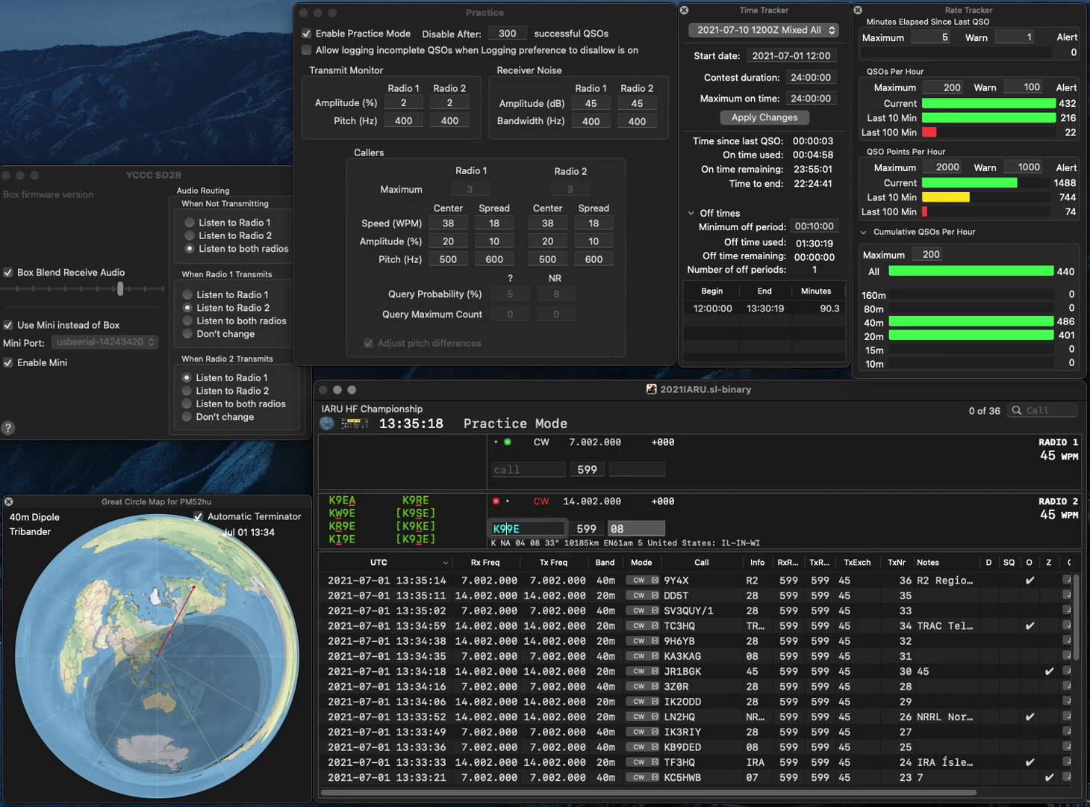
pyautogui.write('I')
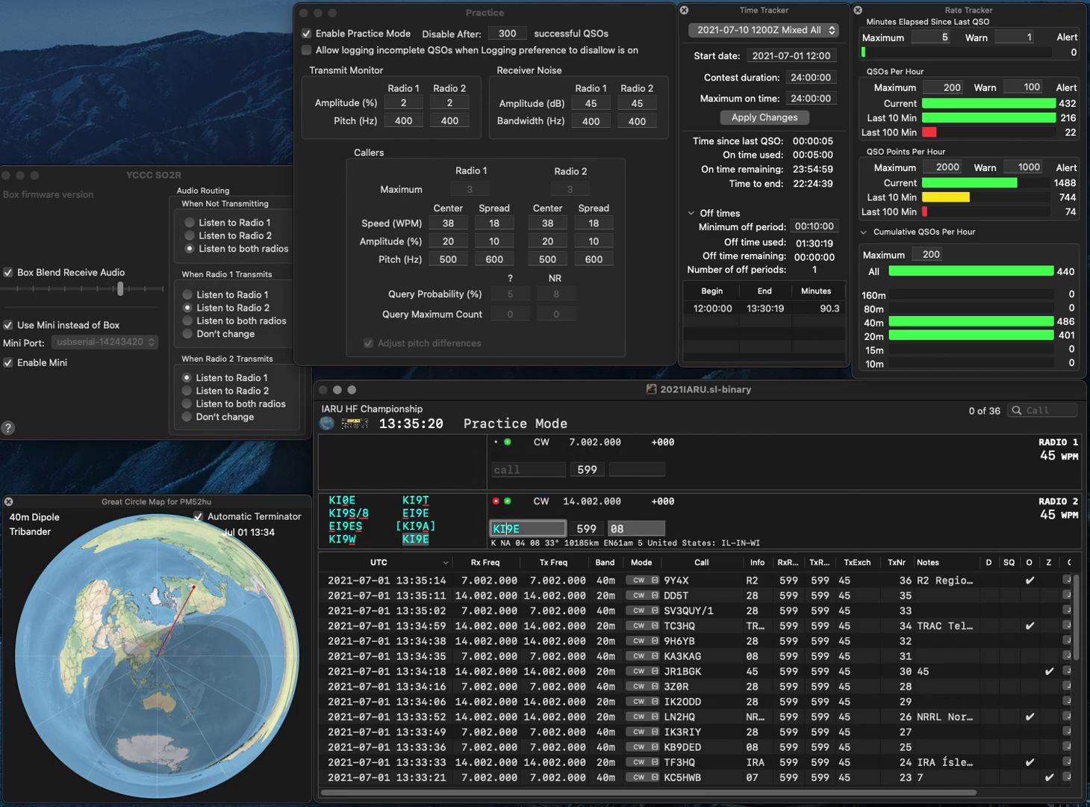
pyautogui.write('ON4PS')
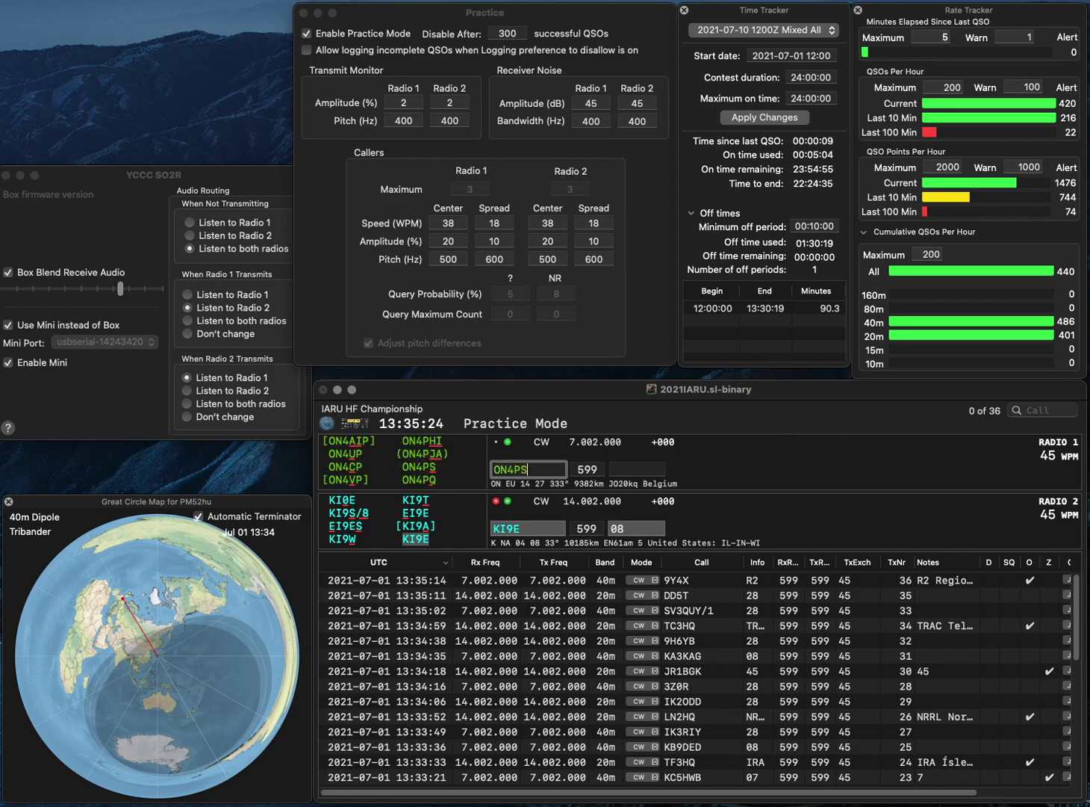
pyautogui.press('Return')
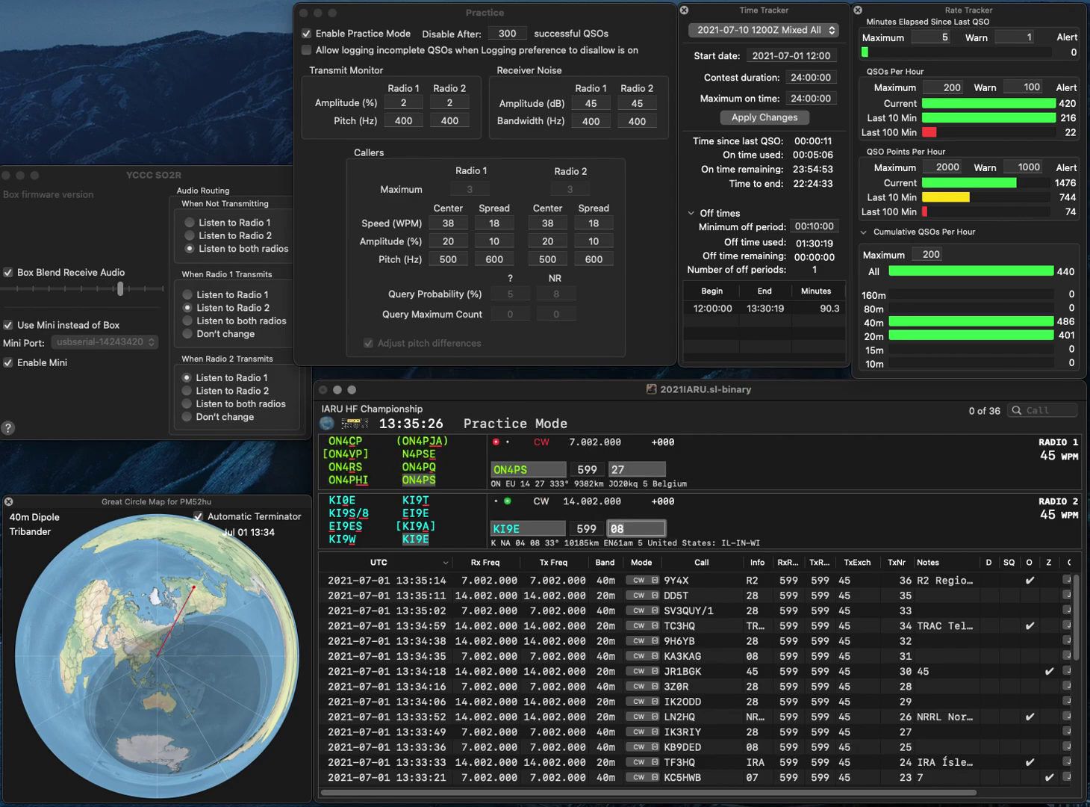
pyautogui.press('Return')
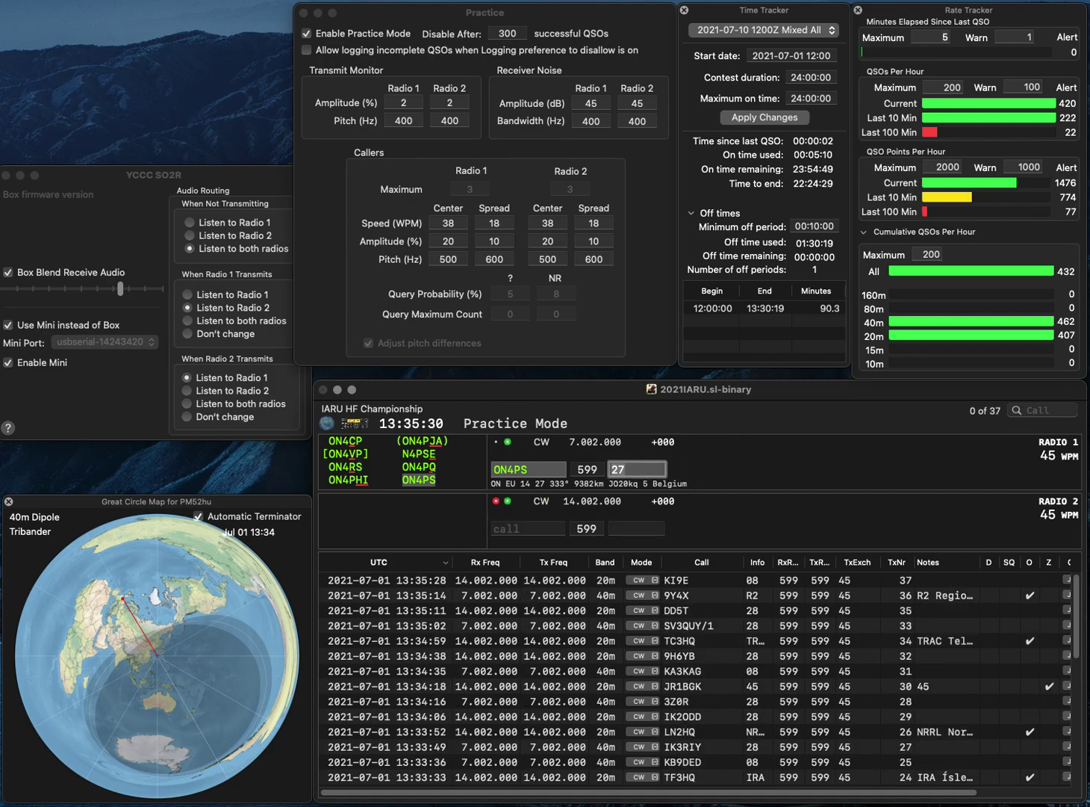
pyautogui.press('Return')
pyautogui.write('O2OXD')
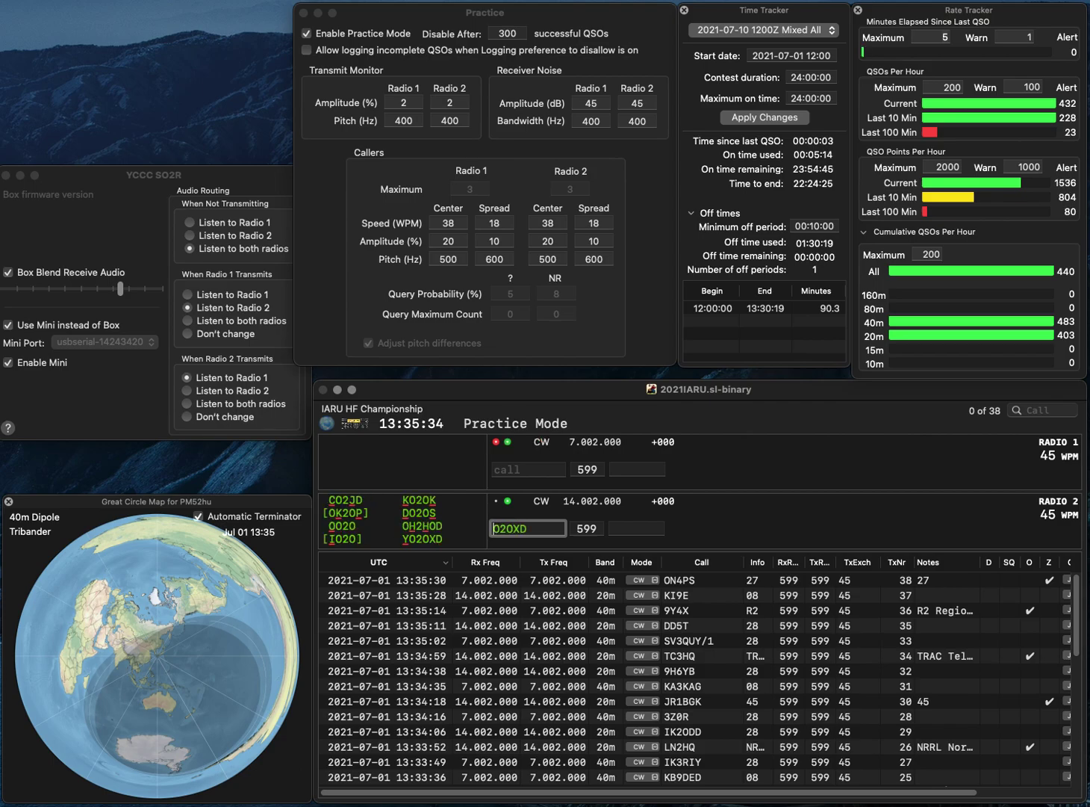
pyautogui.press('Home')
pyautogui.write('Y')
pyautogui.press('Return')
pyautogui.write('N2NJW')
pyautogui.press('Return')
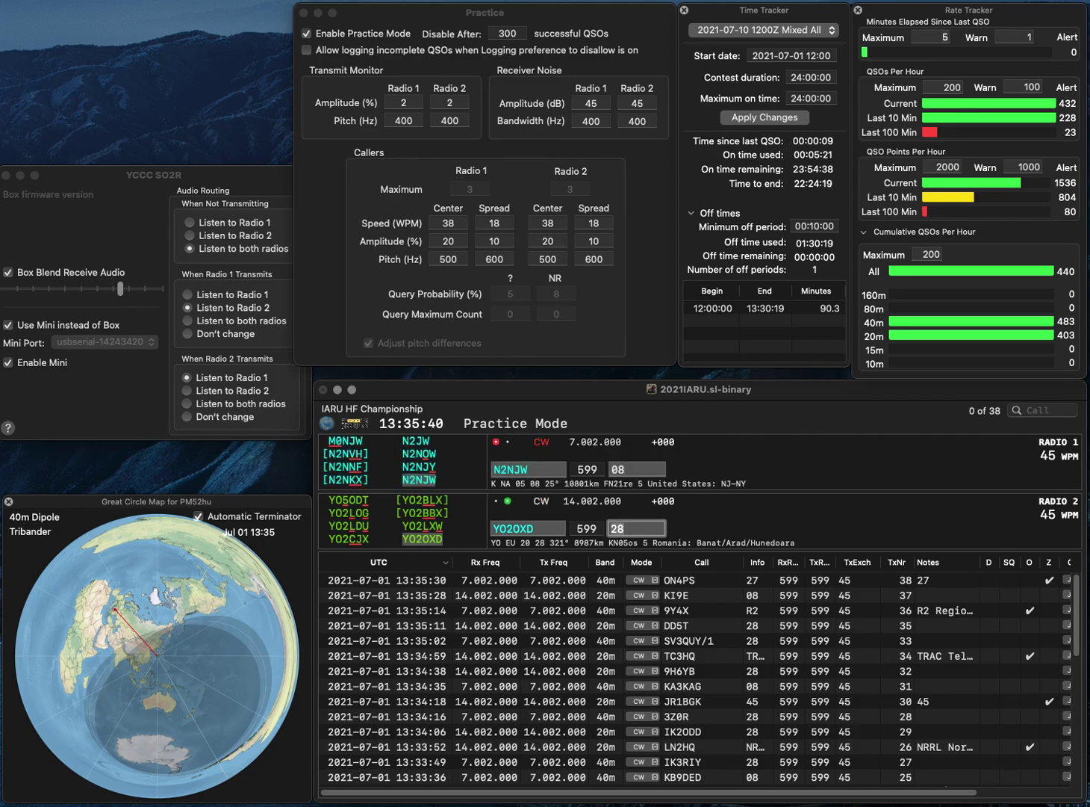
pyautogui.press('Return')
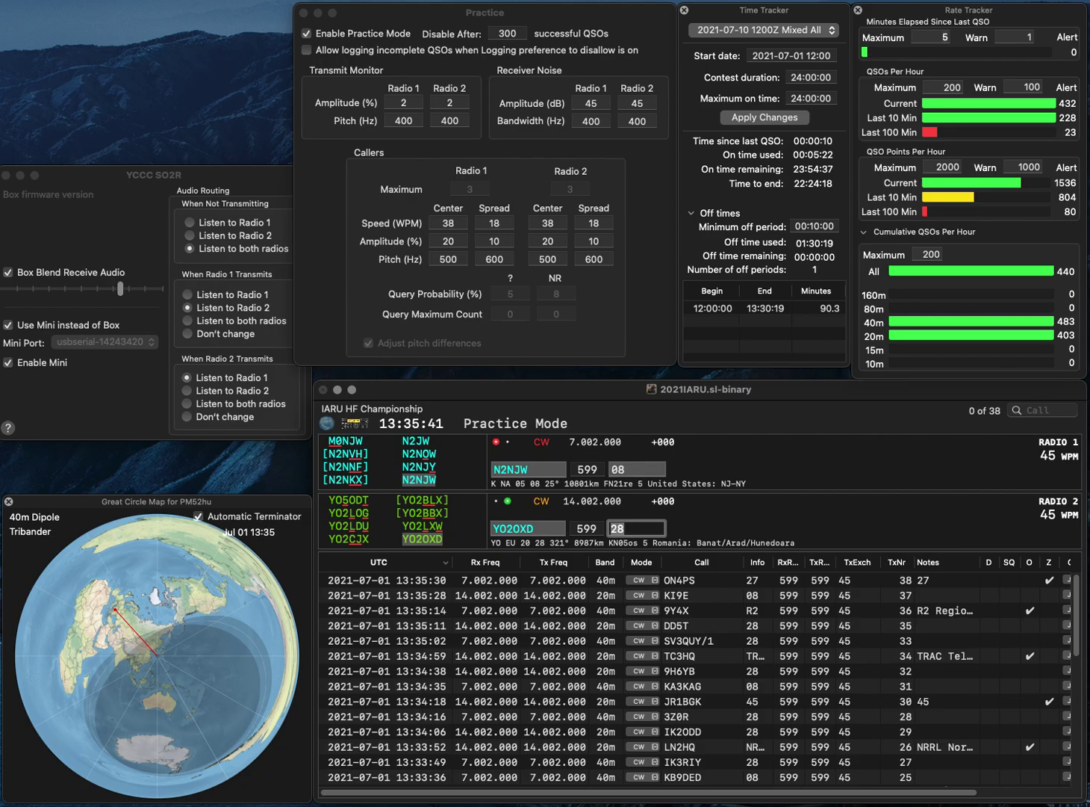
pyautogui.press('Return')
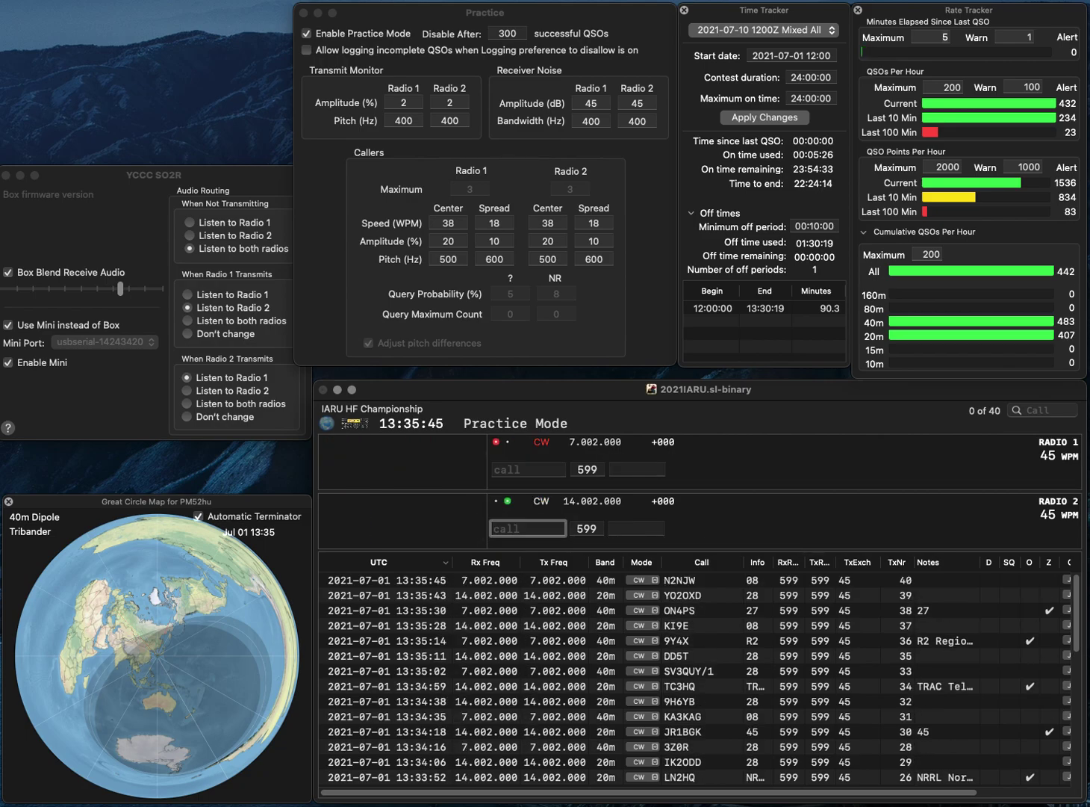
pyautogui.write('B3HQ')
pyautogui.press('Return')
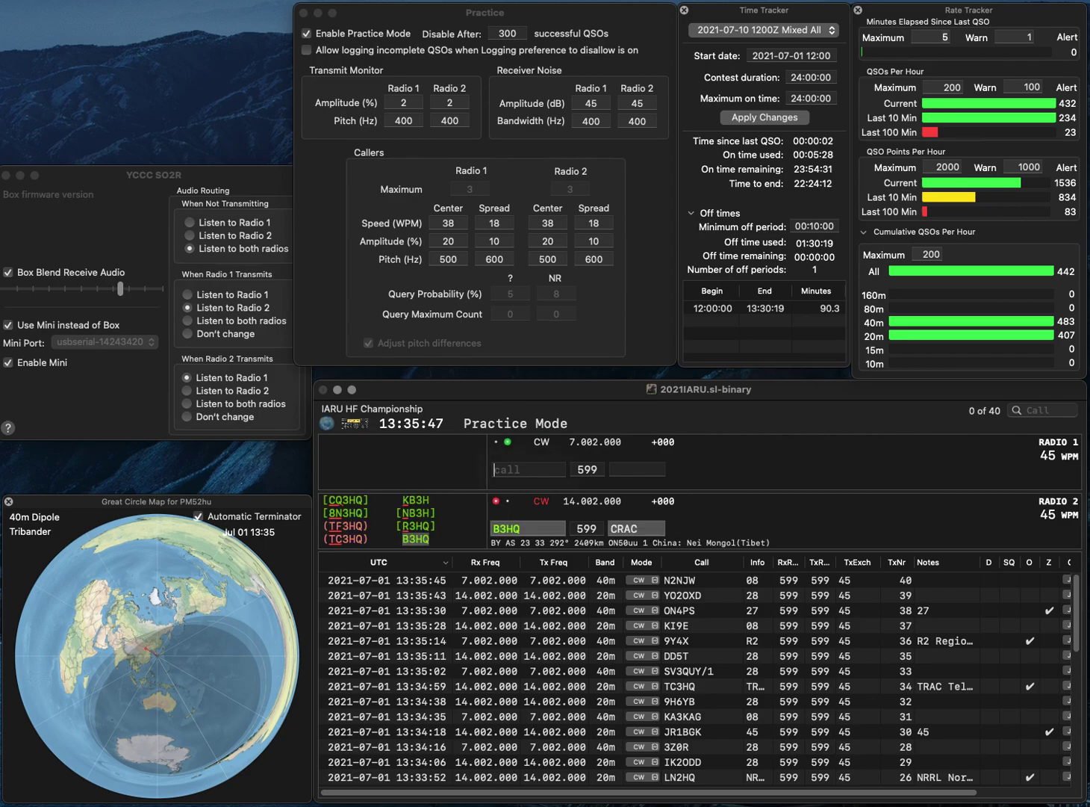
pyautogui.write('IV')
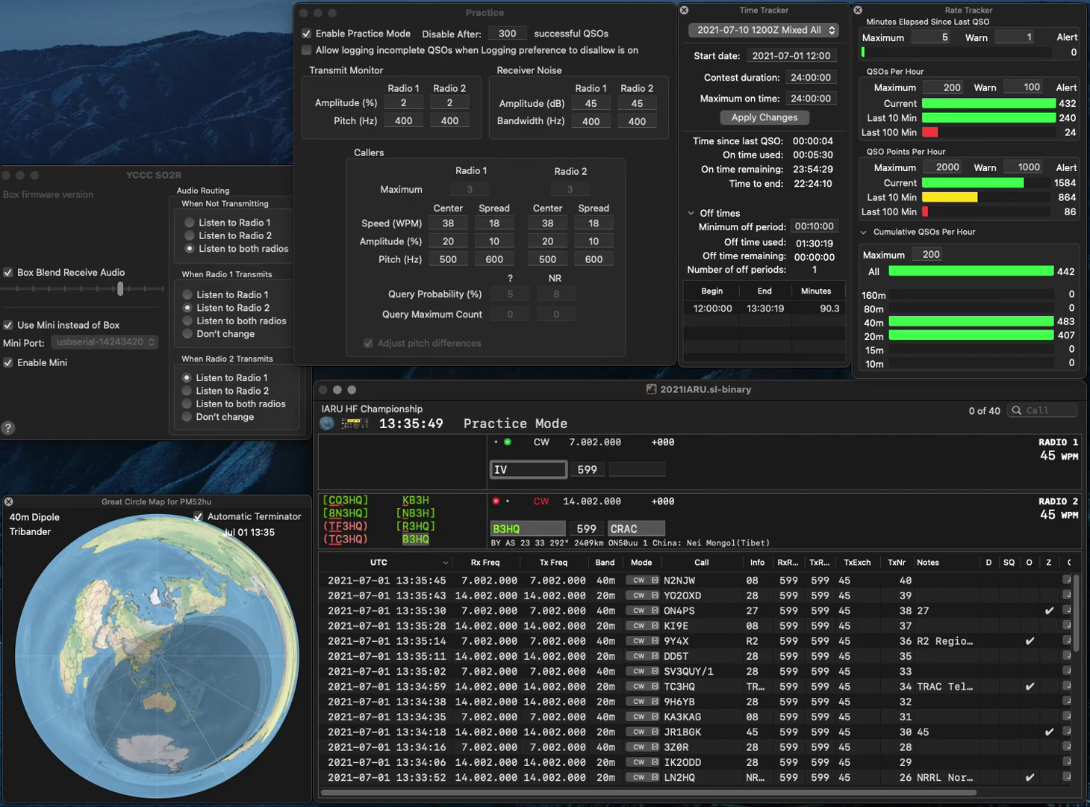
pyautogui.write('KKW')
pyautogui.press('Left')
pyautogui.press('Left')
pyautogui.press('Left')
pyautogui.write('3')
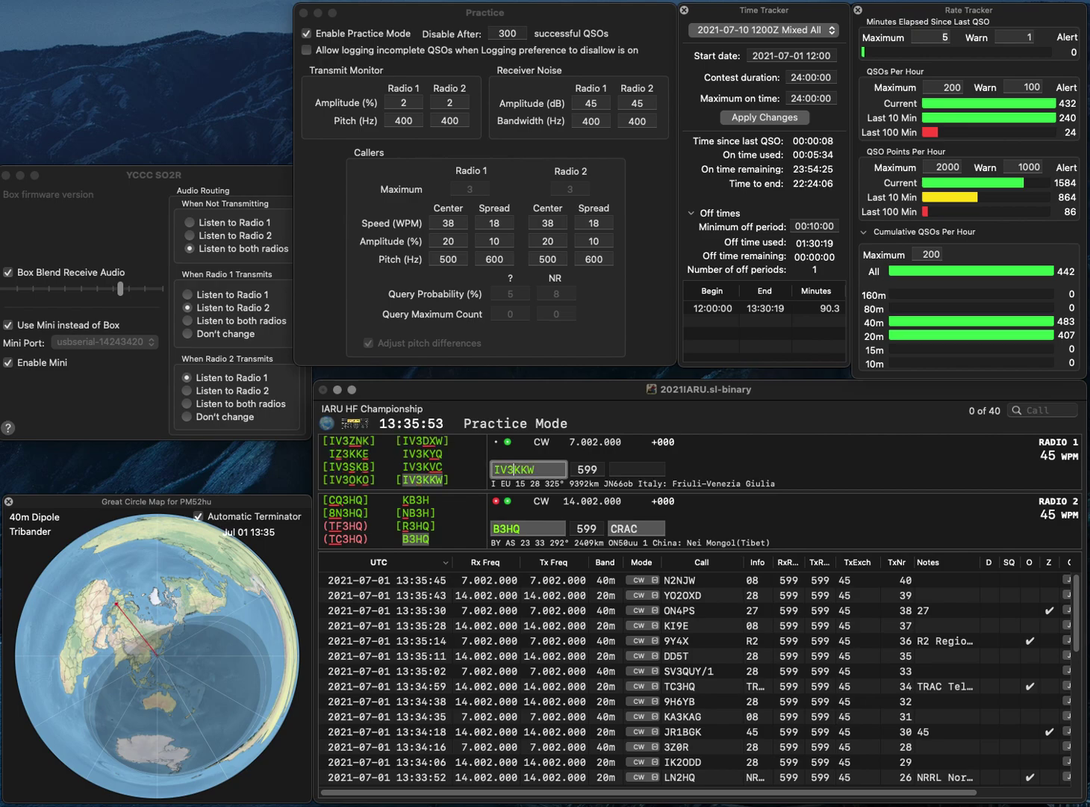
pyautogui.press('Return')
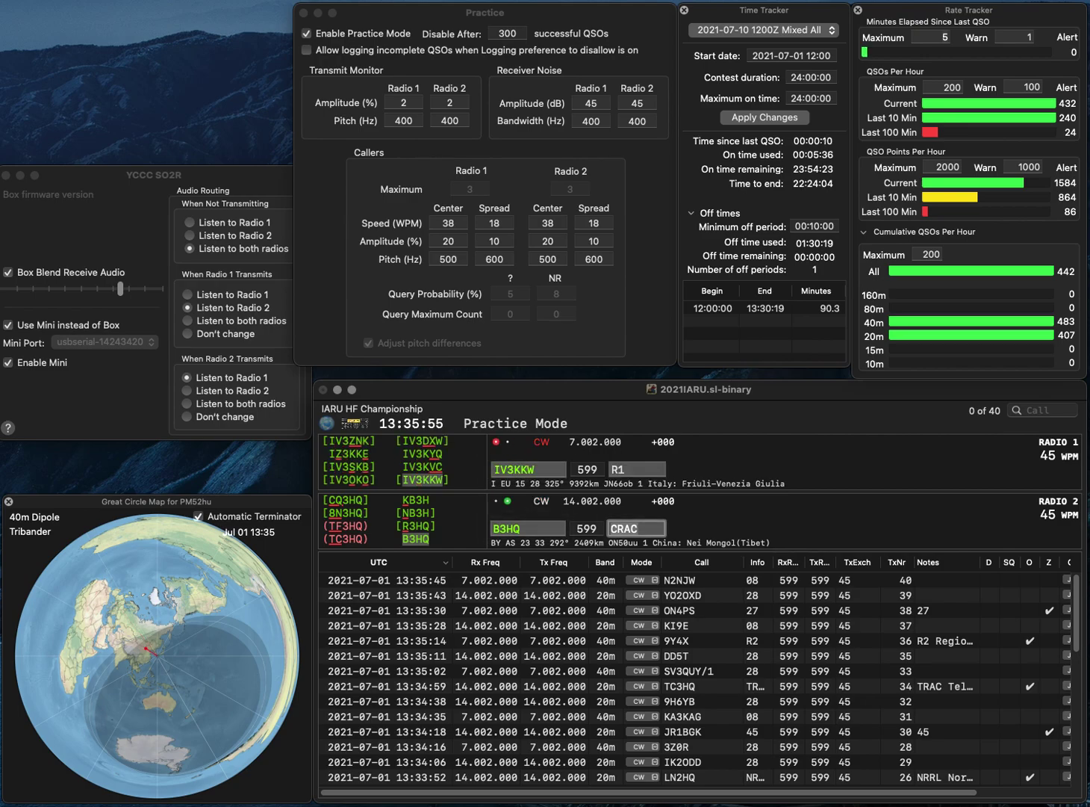
pyautogui.press('Return')
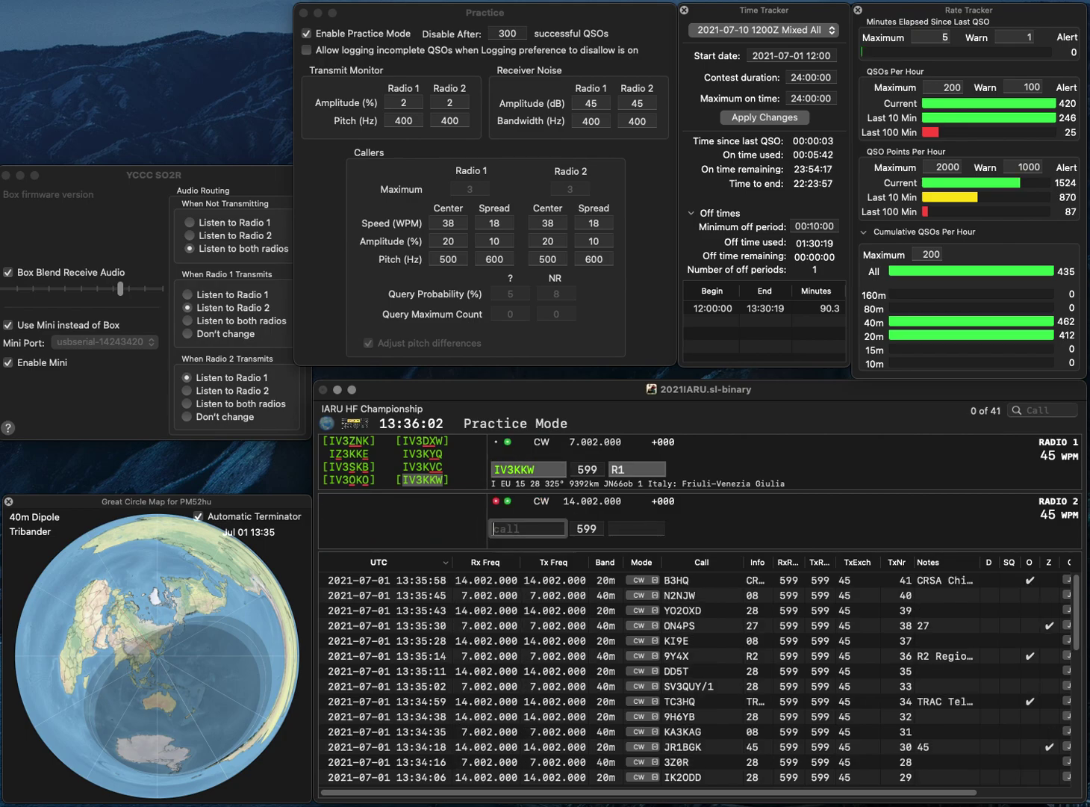
pyautogui.press('Return')
pyautogui.write('ETAA')
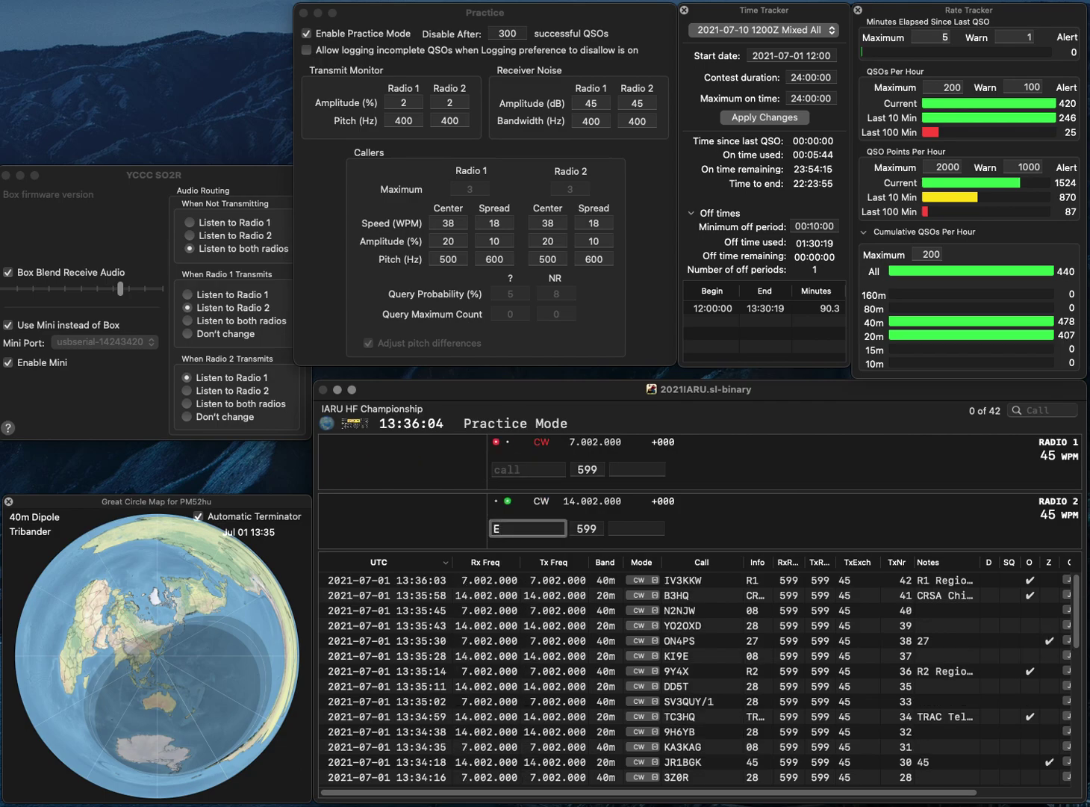
pyautogui.press('Left')
pyautogui.press('Left')
pyautogui.write('3')
pyautogui.press('Return')
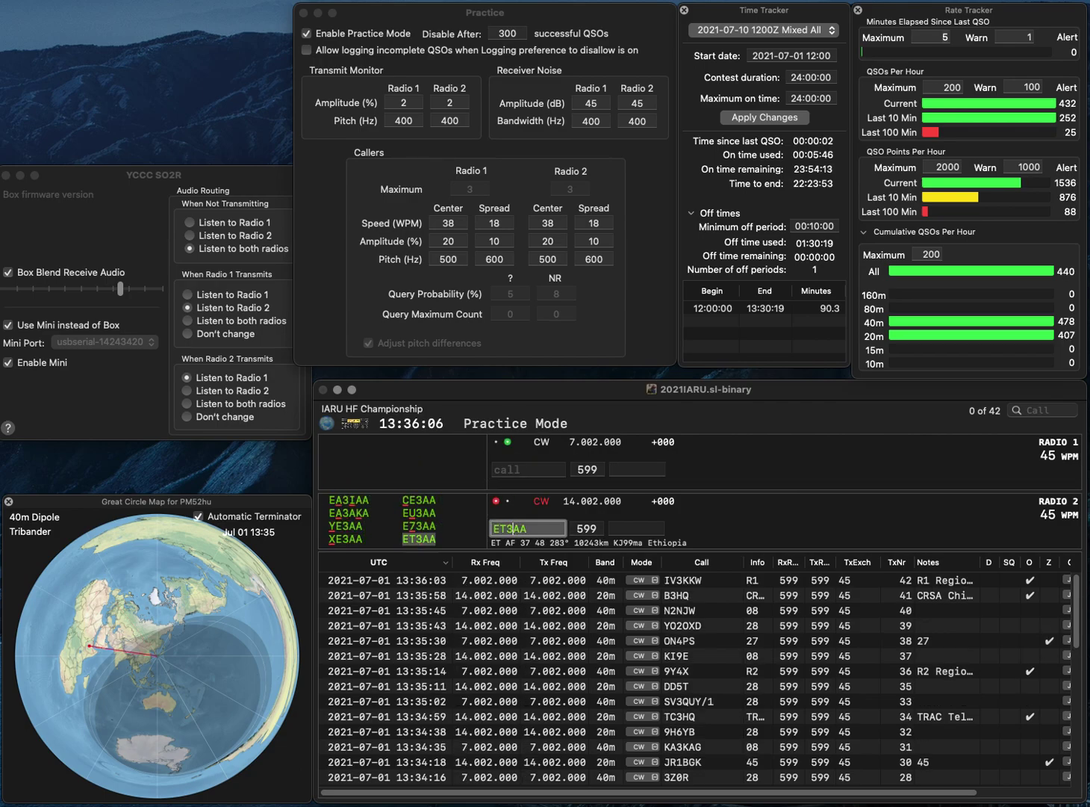
pyautogui.write('N5RMS')
pyautogui.press('Return')
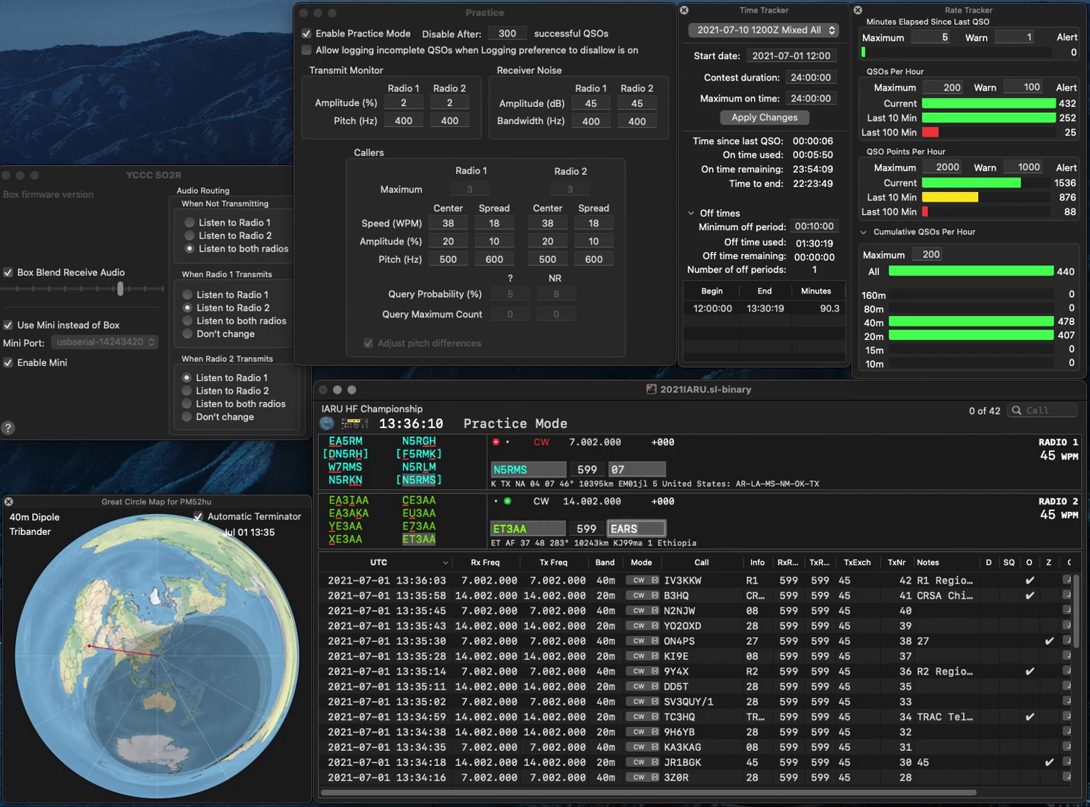
pyautogui.press('Return')
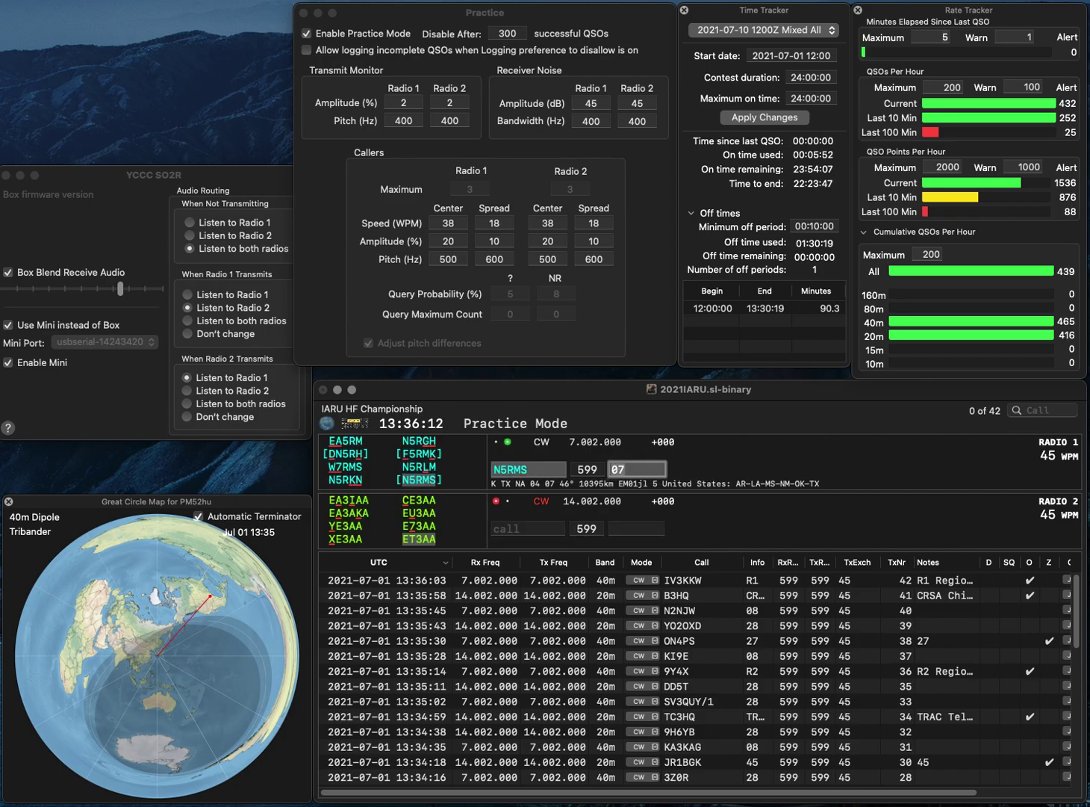
pyautogui.press('Return')
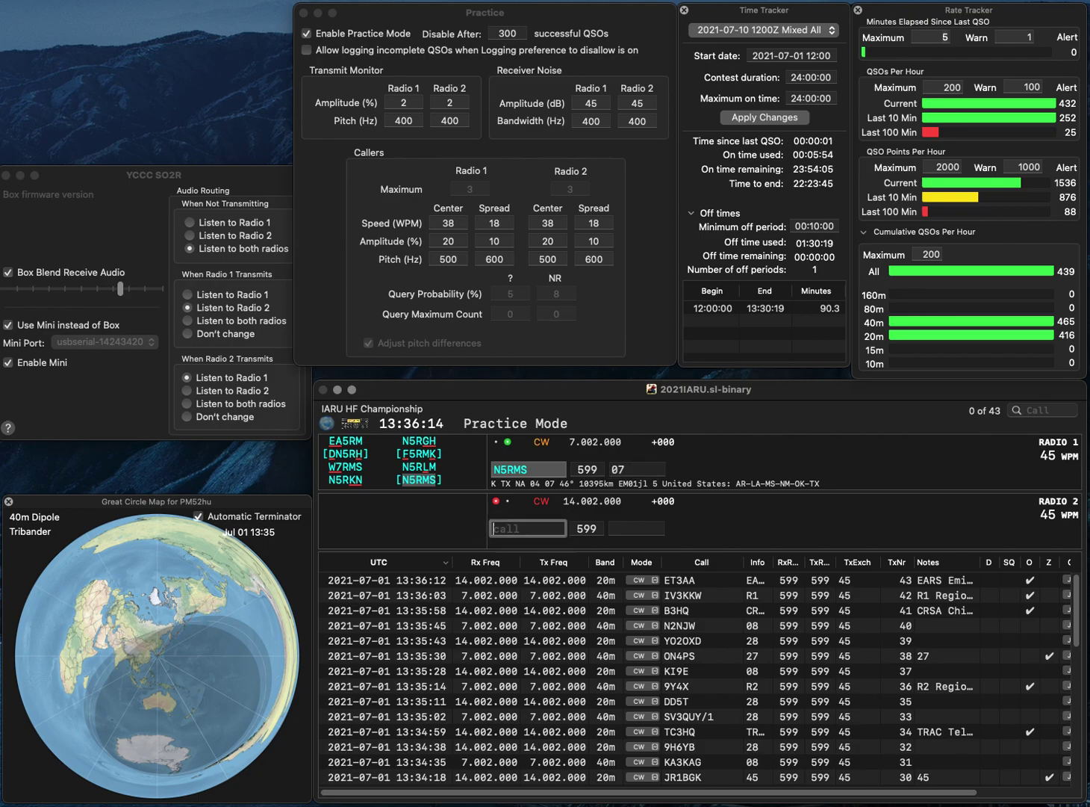
# - Enter the calls K8BVY on Radio 2 and NU1AW on Radio 1, send the exchanges and log both contacts
pyautogui.write('K8BV')
pyautogui.press('Return')
pyautogui.write('U1AW')
pyautogui.press('Home')
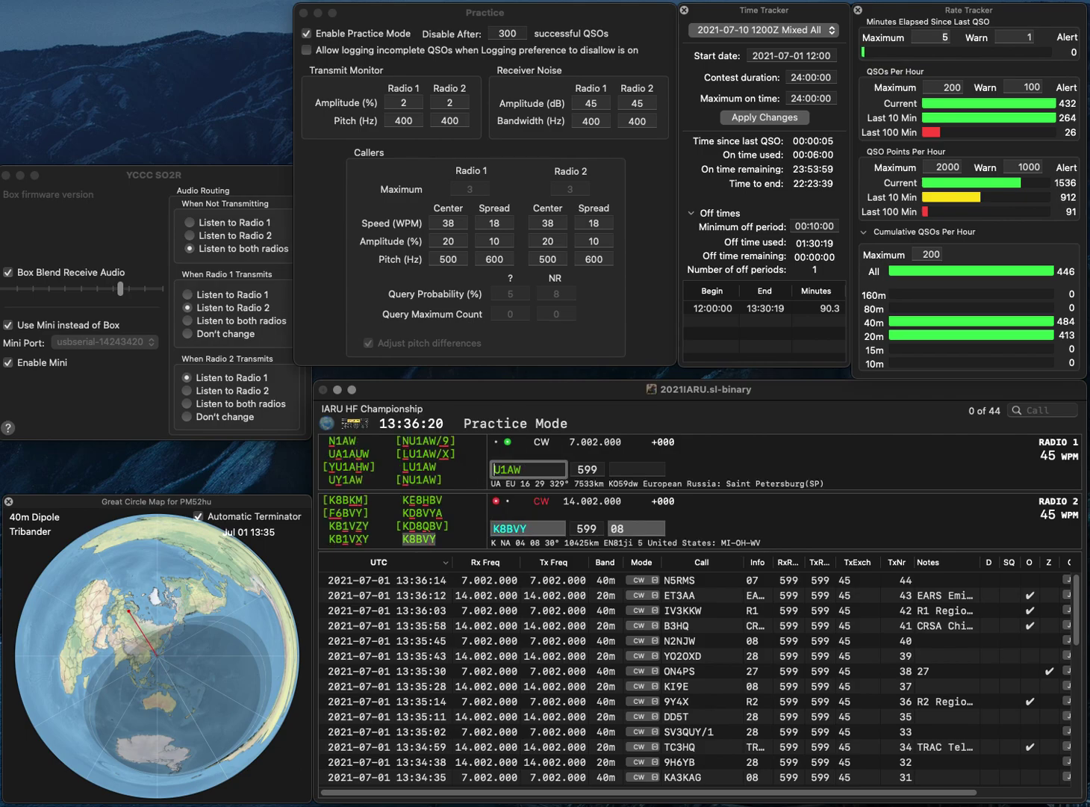
pyautogui.write('N')
pyautogui.press('Return')
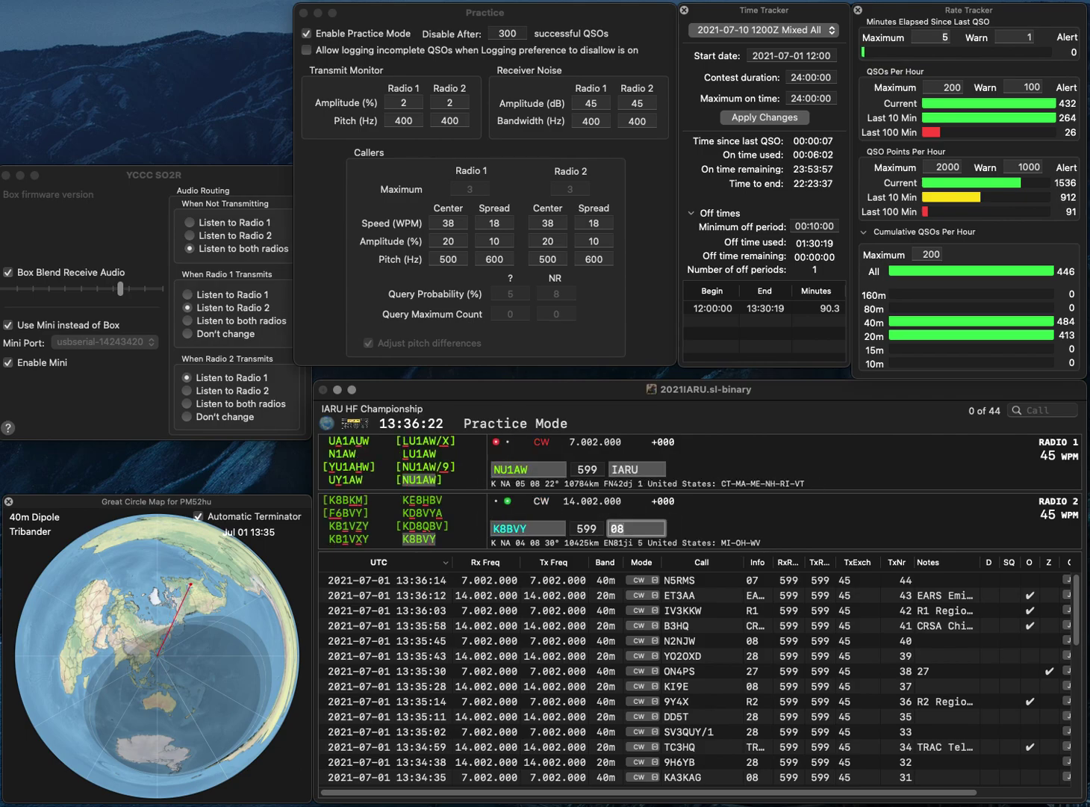
pyautogui.press('Return')
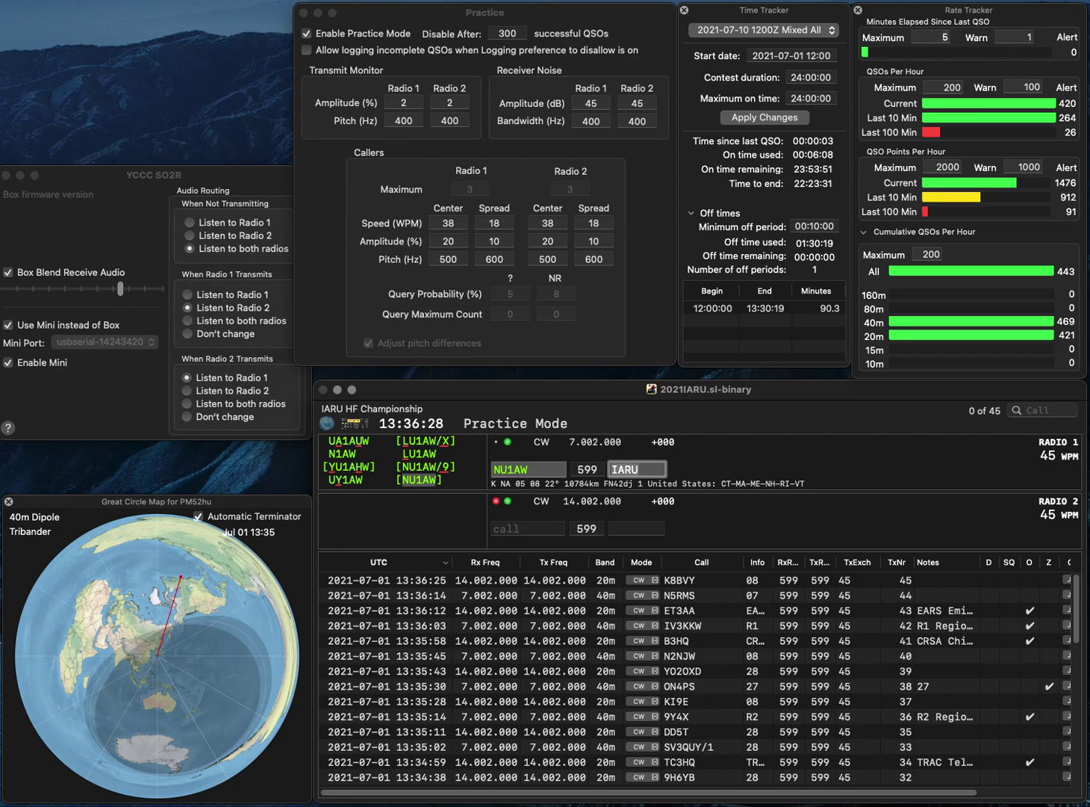
pyautogui.press('Return')
# - Enter the calls F5UTN on Radio 2 and UZ4I on Radio 1, send the exchanges and log both contacts
pyautogui.write('UTN')
pyautogui.press('super+Left')
pyautogui.write('F5')
pyautogui.press('Return')
pyautogui.write('UZ4I')
pyautogui.press('Return')
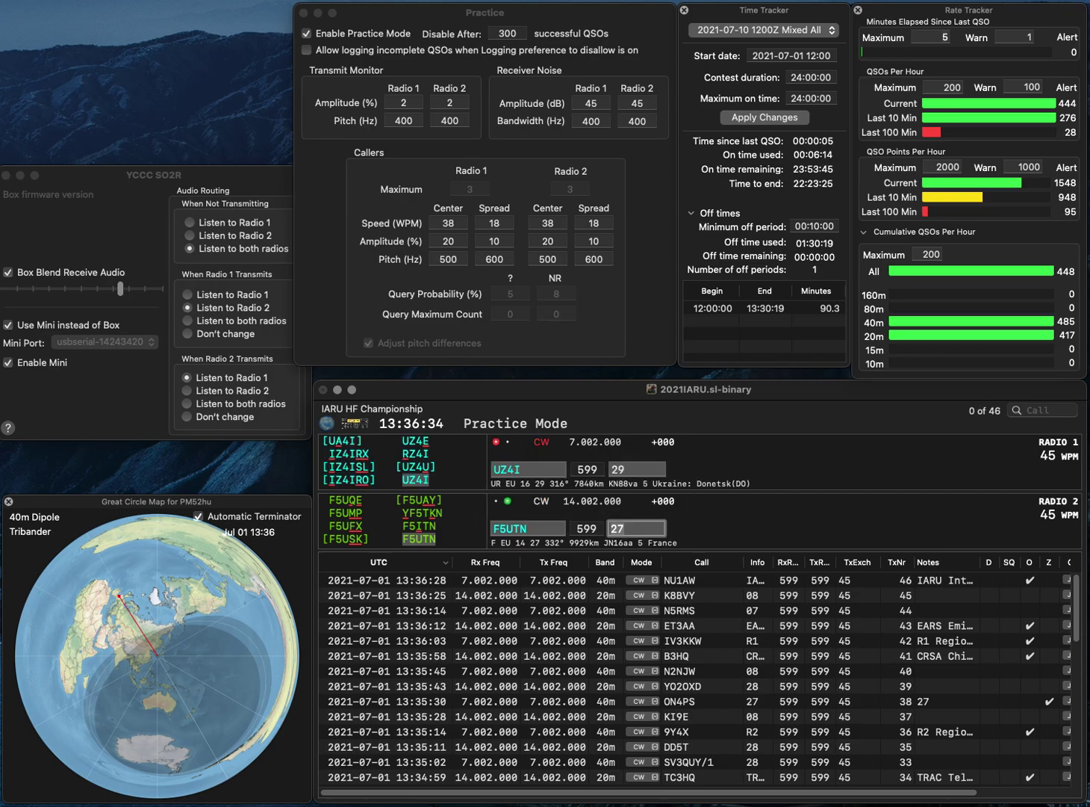
pyautogui.press('Return')
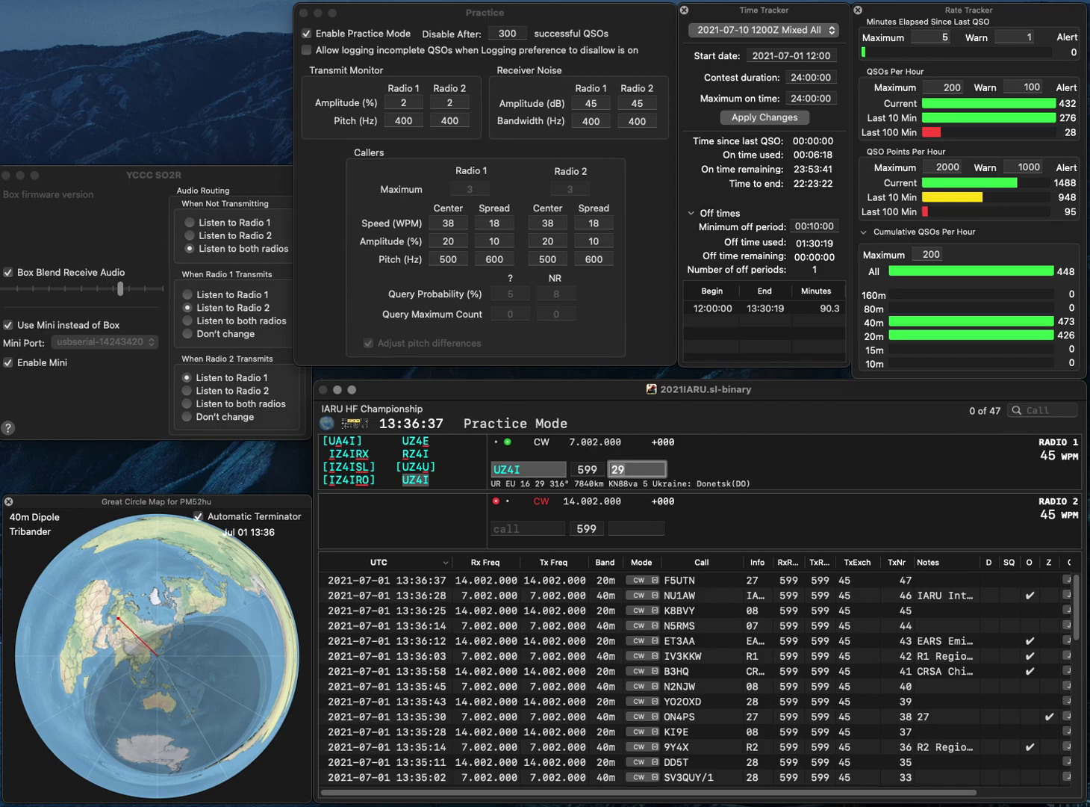
pyautogui.press('Return')
# - Send the partial call KGJND on Radio 2, and enter SN0HQ on Radio 1 with its exchange
pyautogui.write('KGJND')
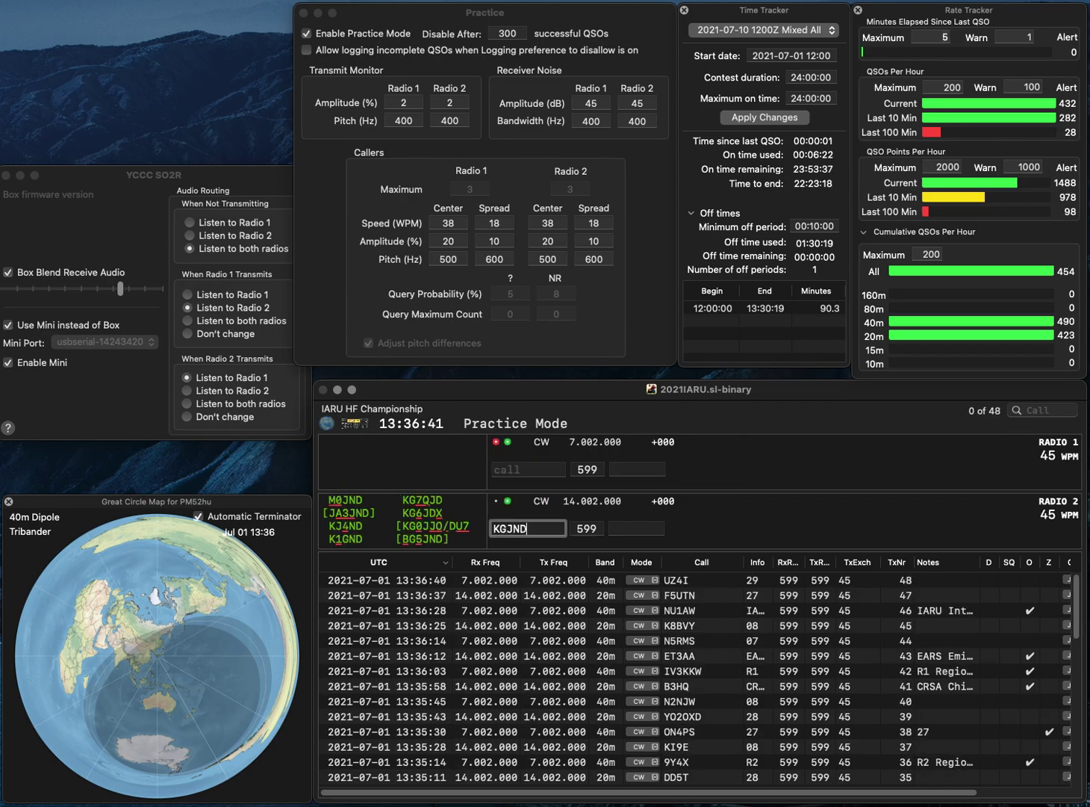
pyautogui.press('Return')
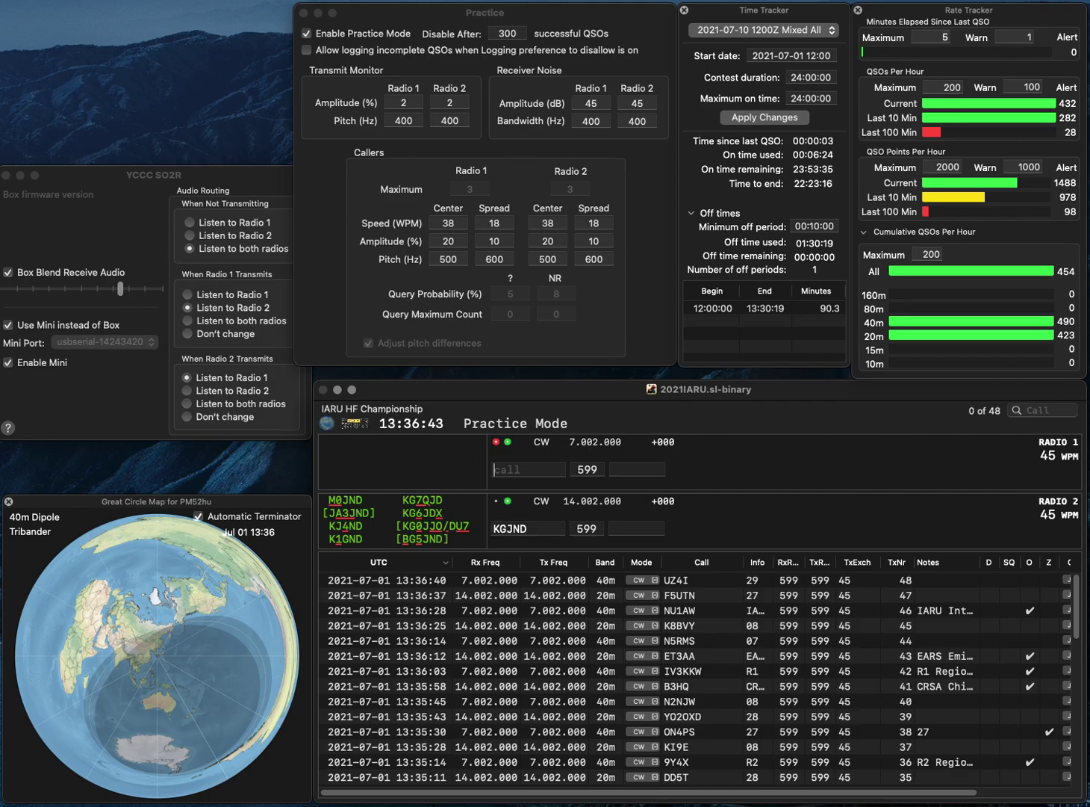
pyautogui.write('SN')
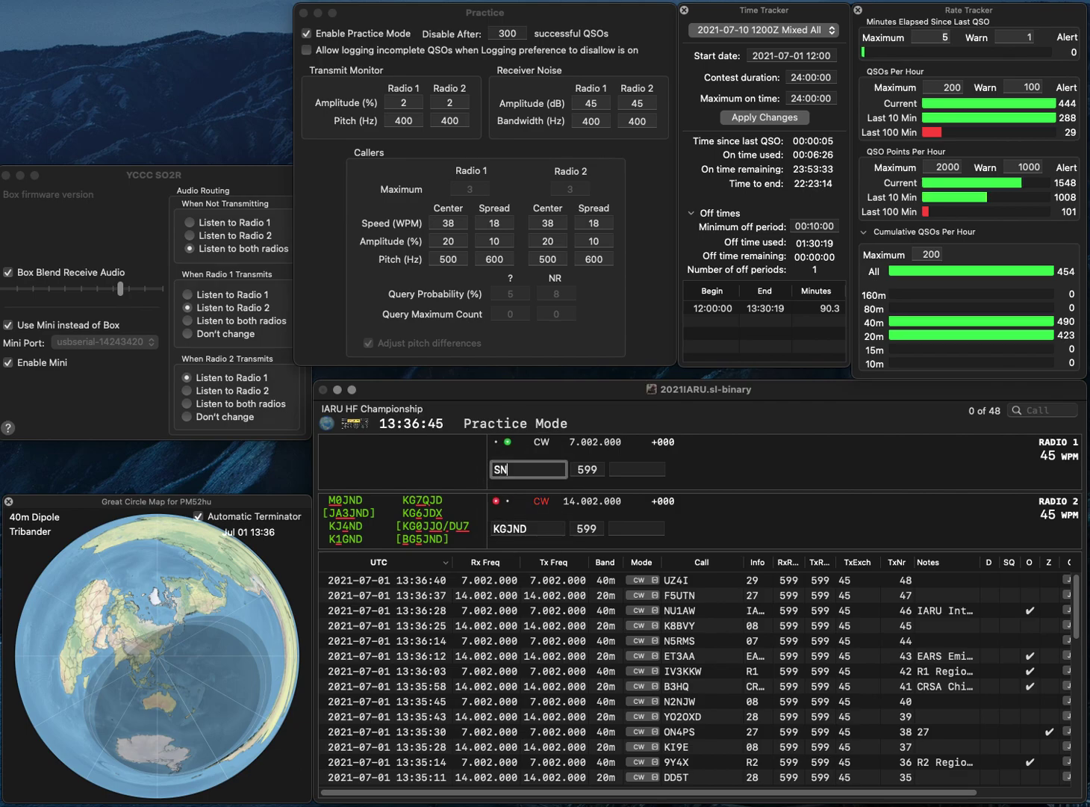
pyautogui.write('0HQ')
pyautogui.press('Return')
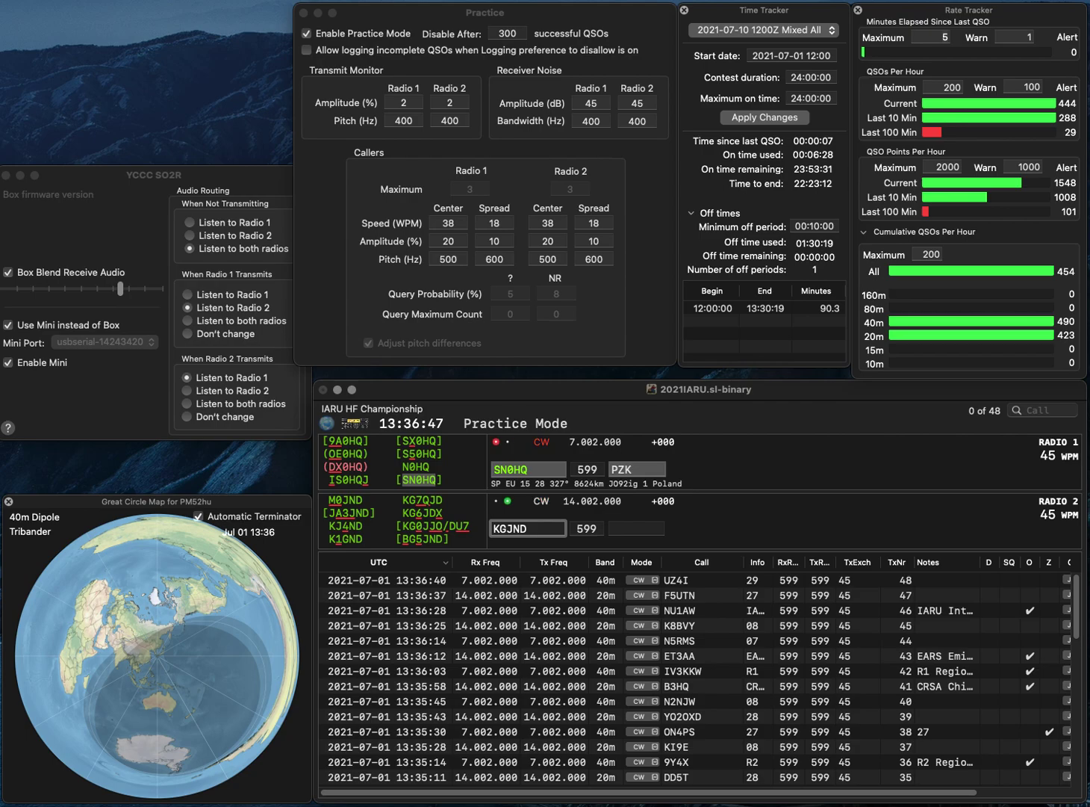
pyautogui.write('5')
pyautogui.press('Home')
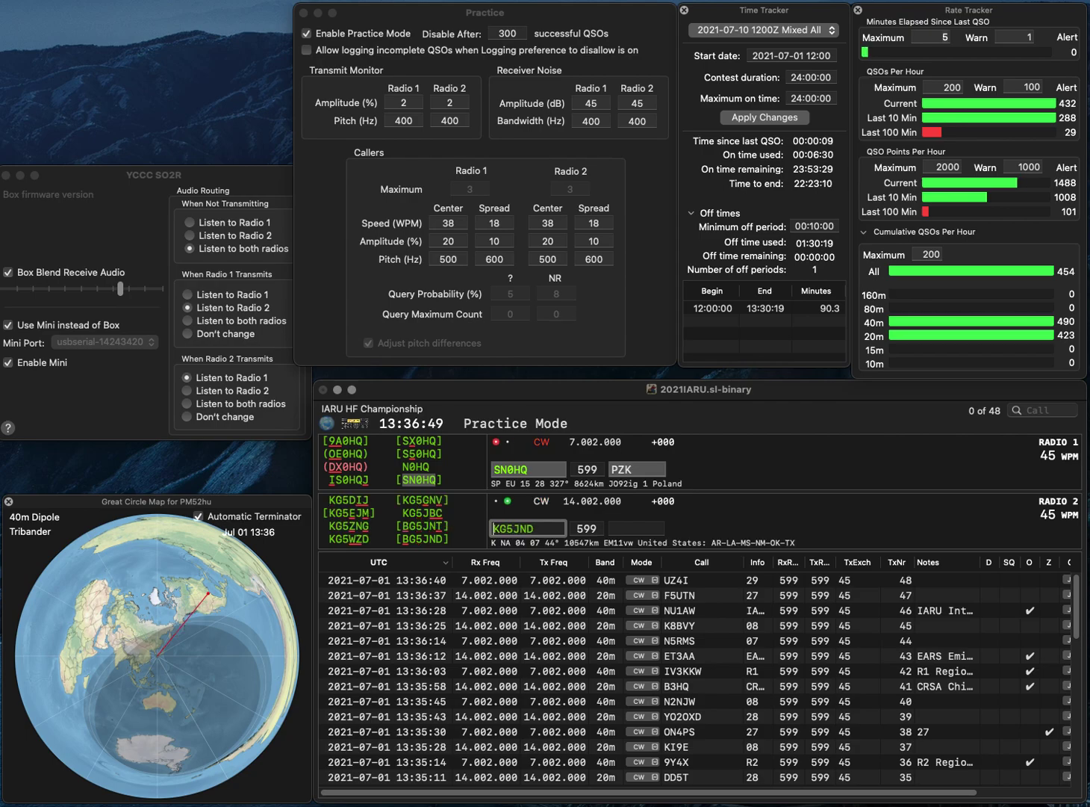
pyautogui.press('Delete')
pyautogui.write('B')
pyautogui.press('Return')
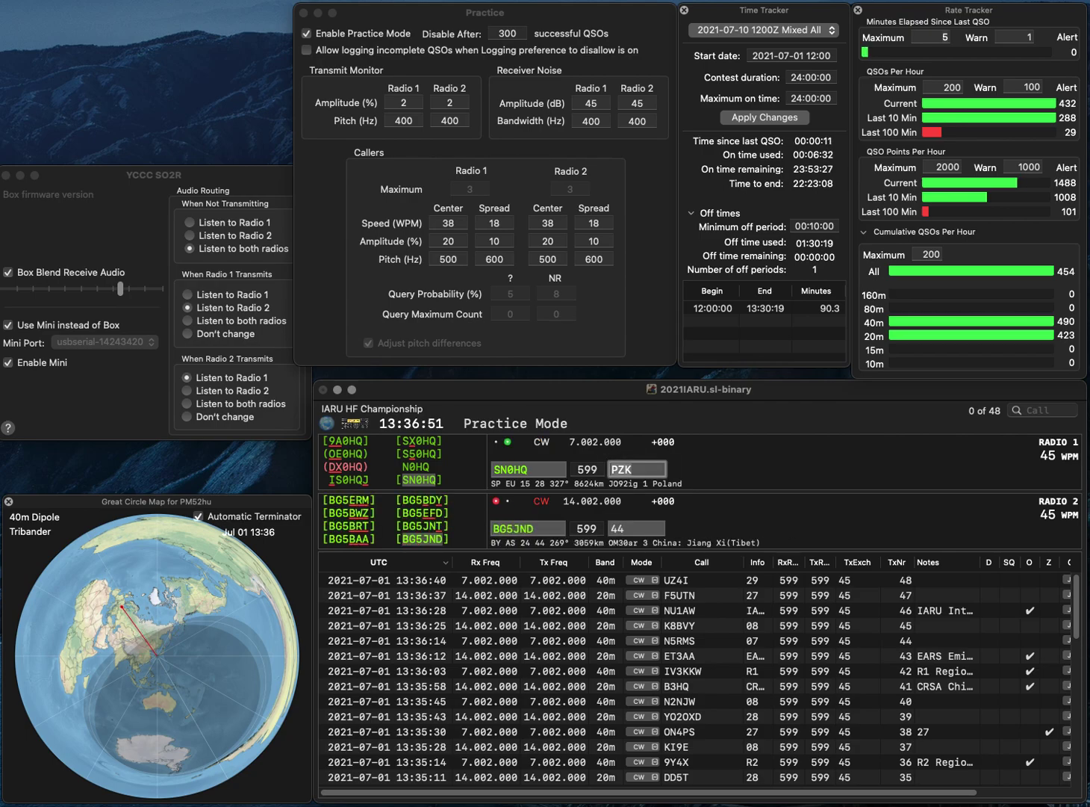
pyautogui.press('Return')
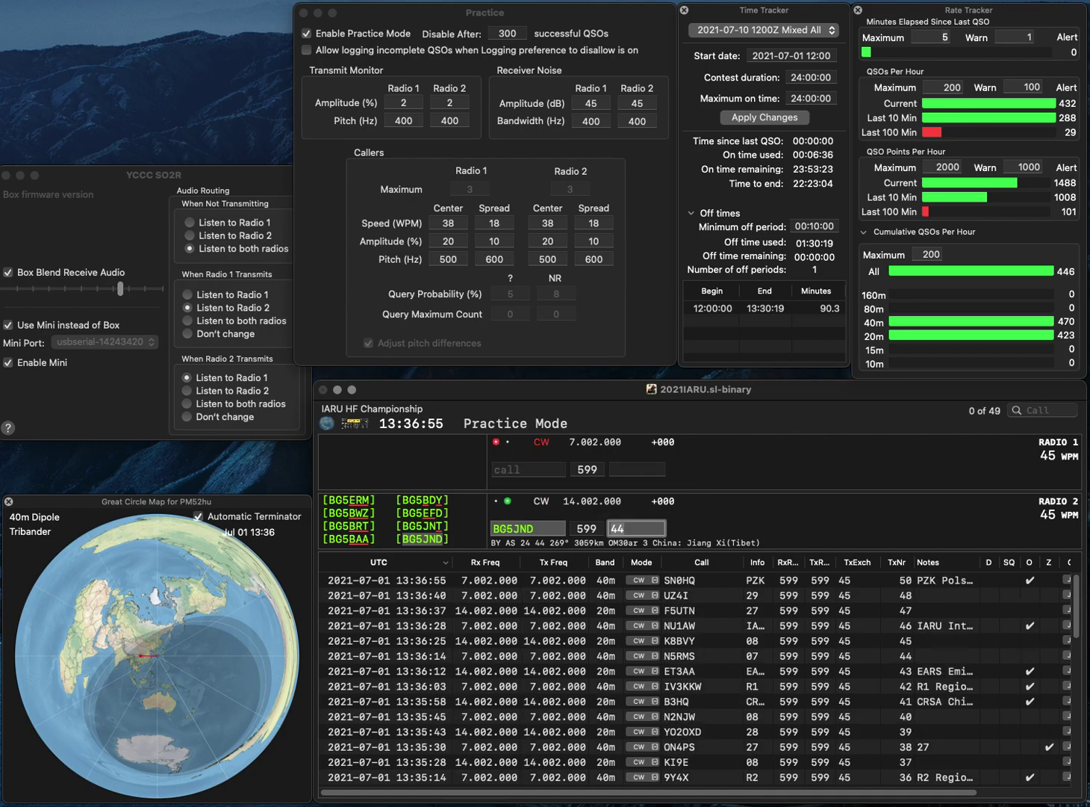
pyautogui.press('Return')
pyautogui.write('AD8DM')
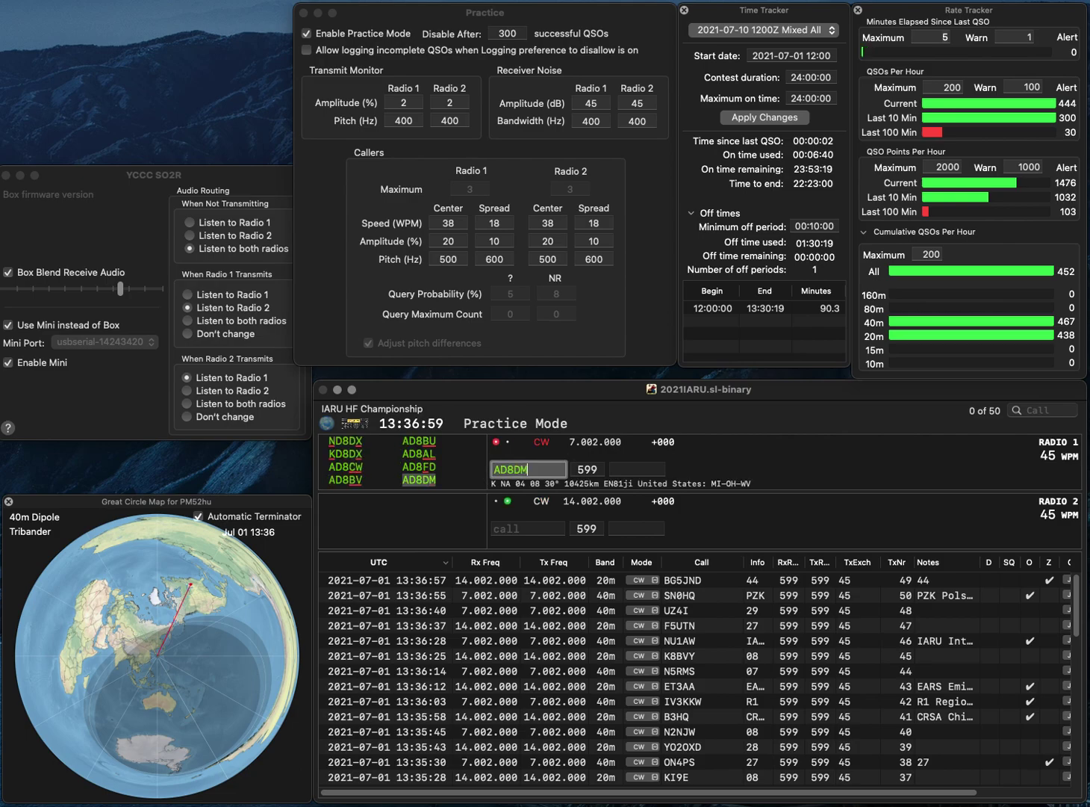
pyautogui.press('Return')
pyautogui.write('ED6E')
pyautogui.press('Return')
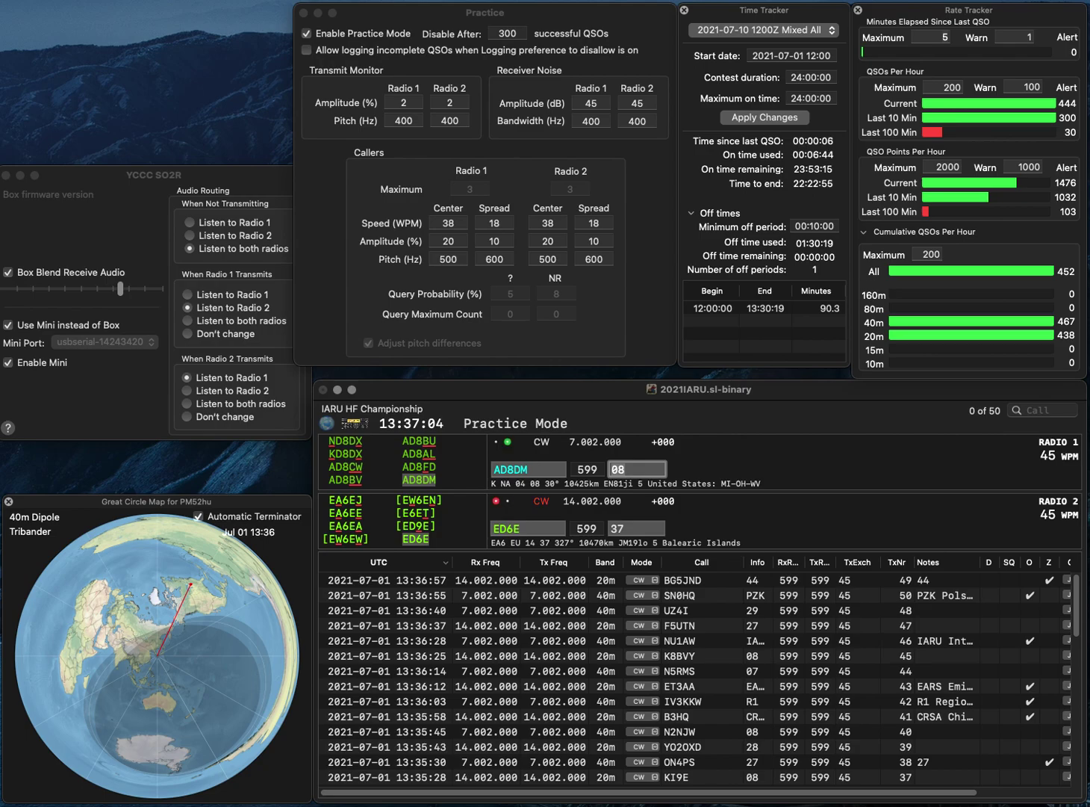
pyautogui.press('Return')
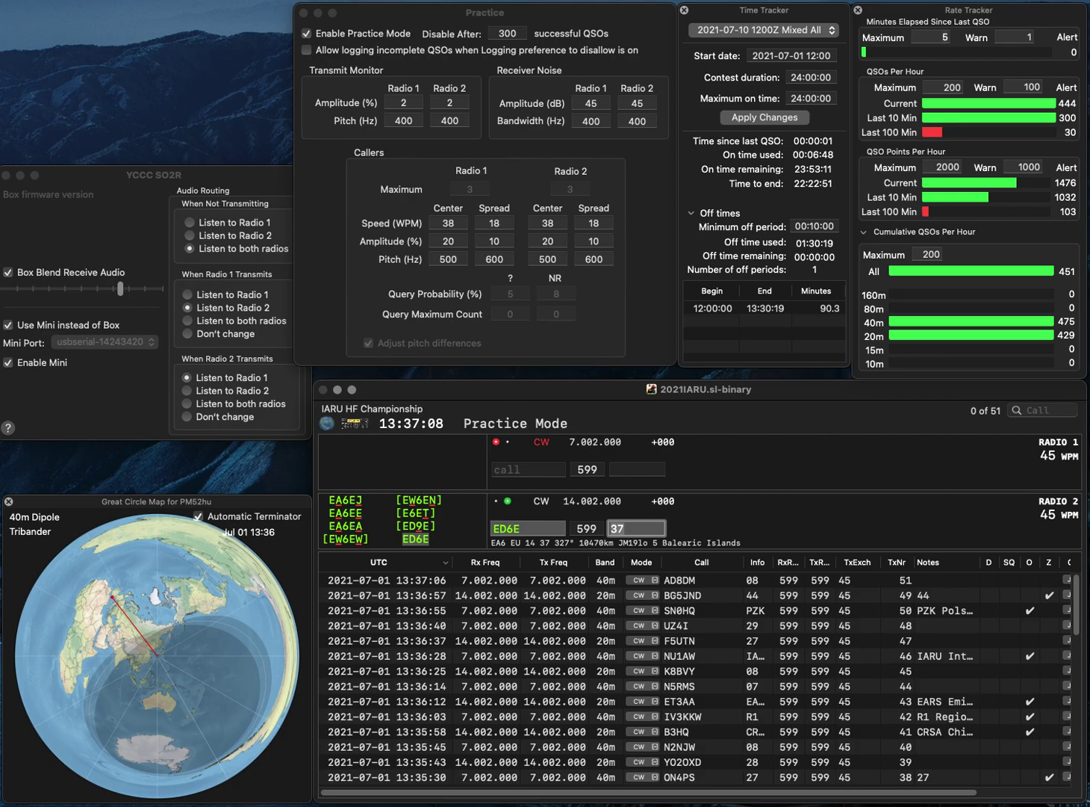
# - Log the ED6E contact on Radio 2, and enter the call RQ4N on Radio 1 with exchange 29
pyautogui.press('Return')
pyautogui.write('R')
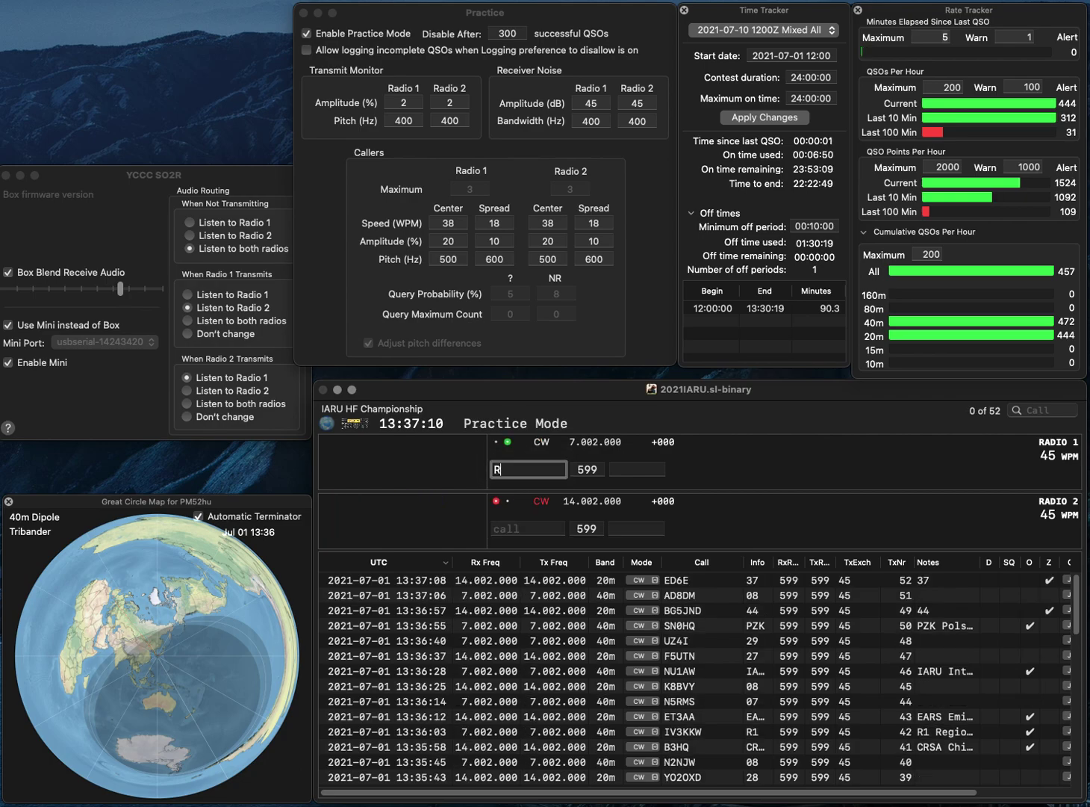
pyautogui.write('Q4N')
pyautogui.press('Return')
pyautogui.write('Z60A')
pyautogui.press('Return')
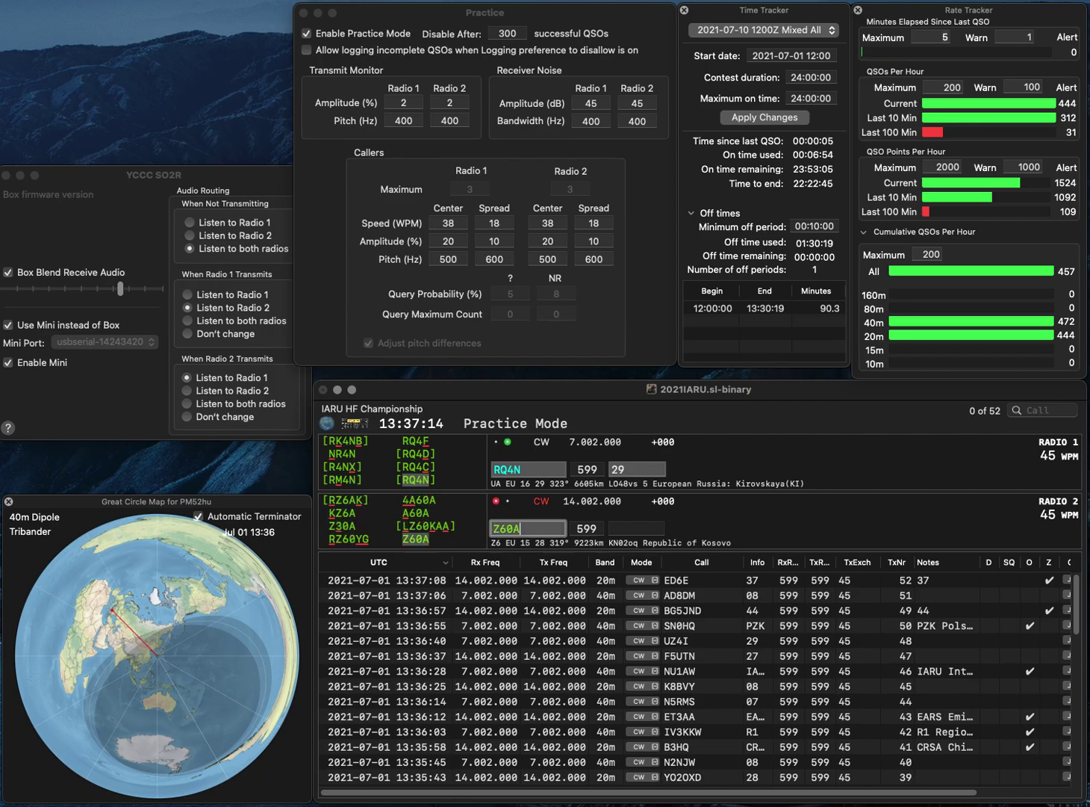
pyautogui.press('Tab')
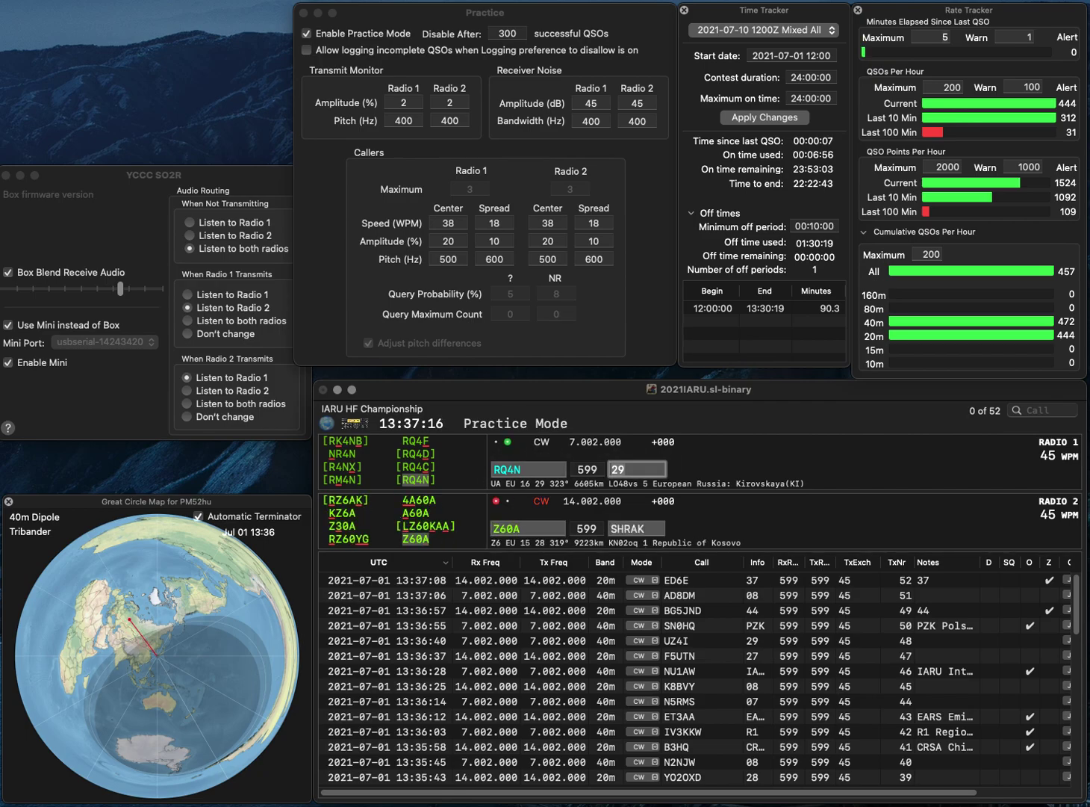
pyautogui.press('Return')
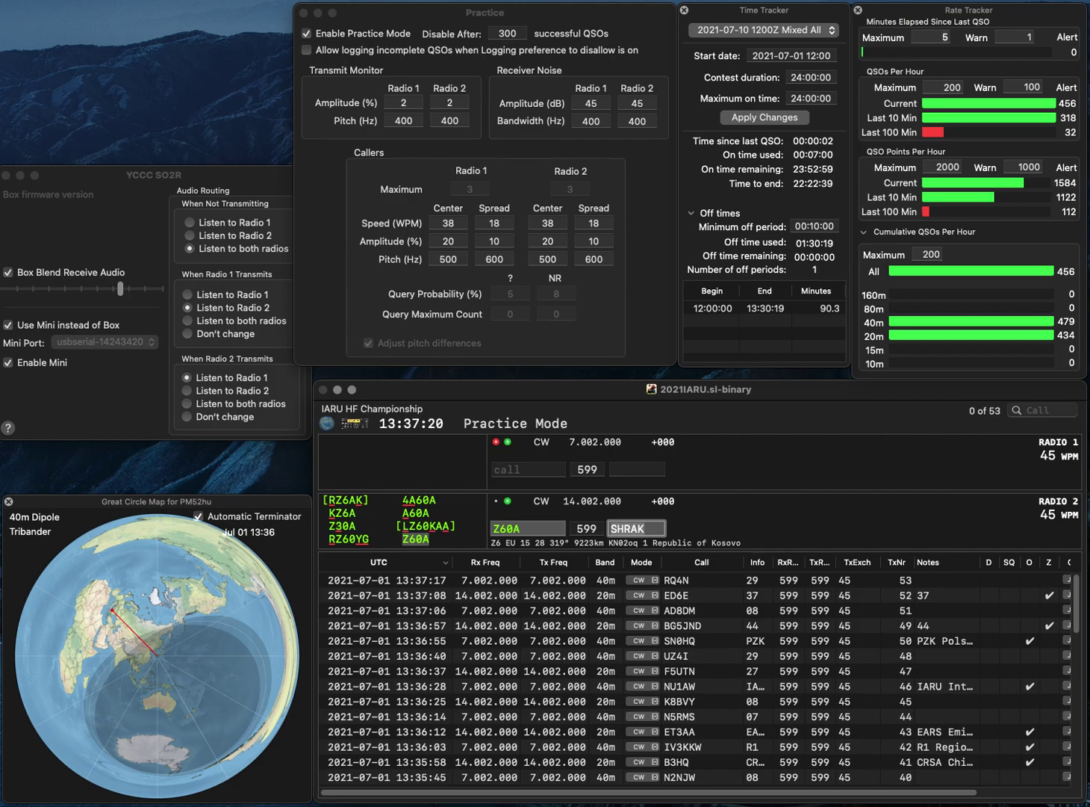
pyautogui.press('Return')
# - Enter the call HK3LR on Radio 1 and send the exchange, with LCRA as the received exchange
pyautogui.write('K3LR')
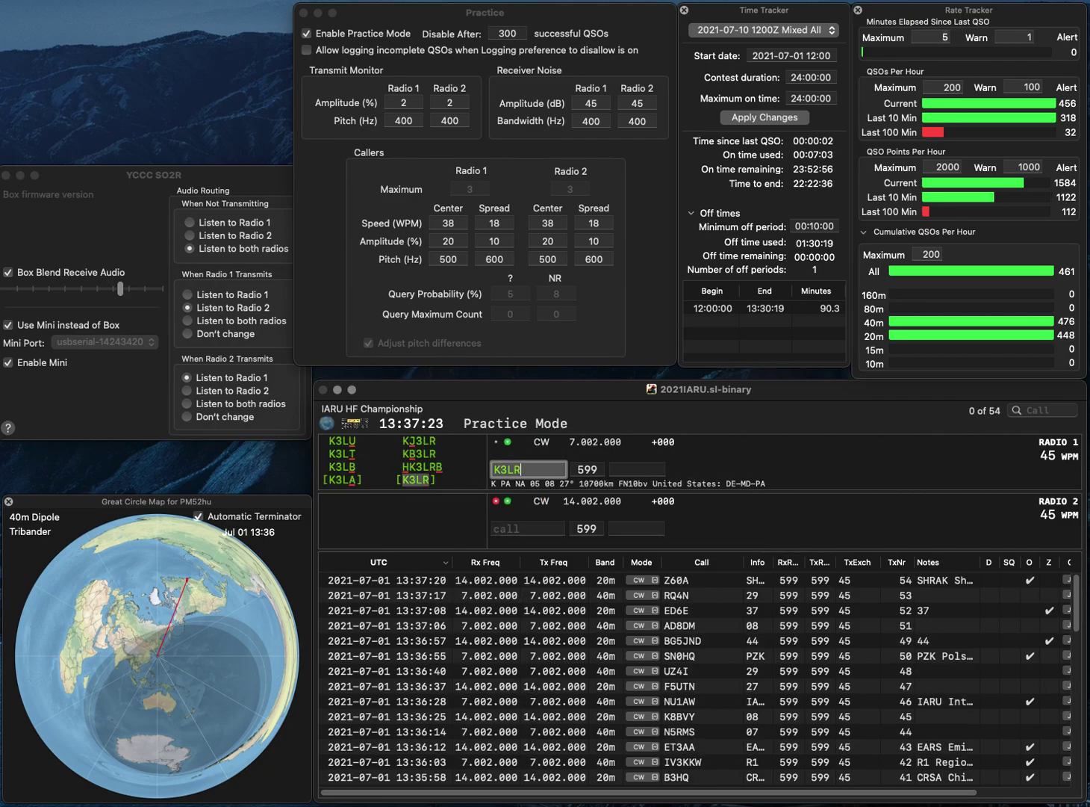
pyautogui.press('Home')
pyautogui.write('H')
pyautogui.press('Return')
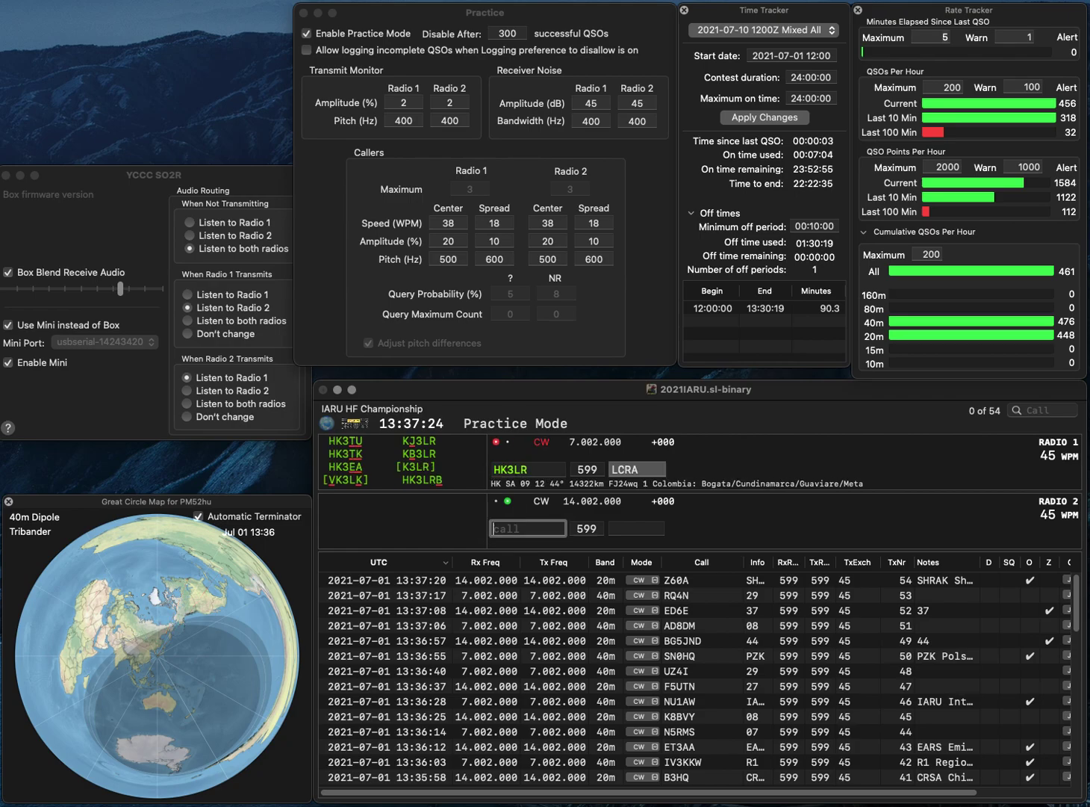
pyautogui.write('UTFA')
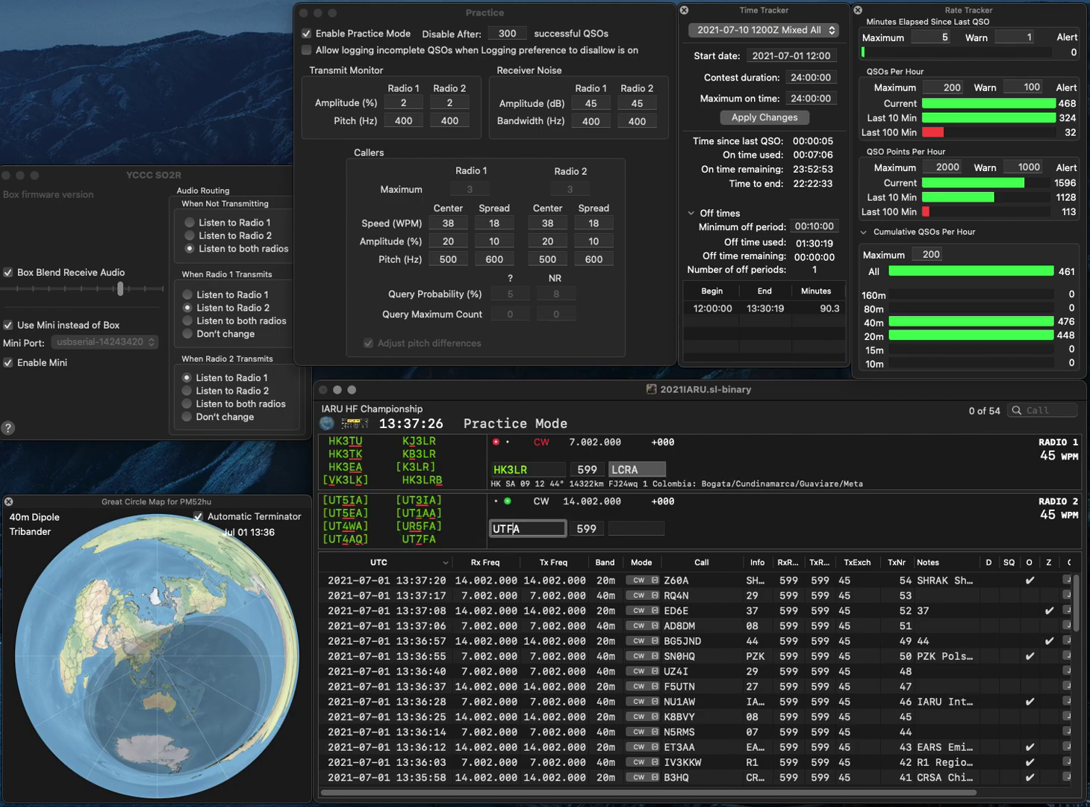
pyautogui.press('Return')
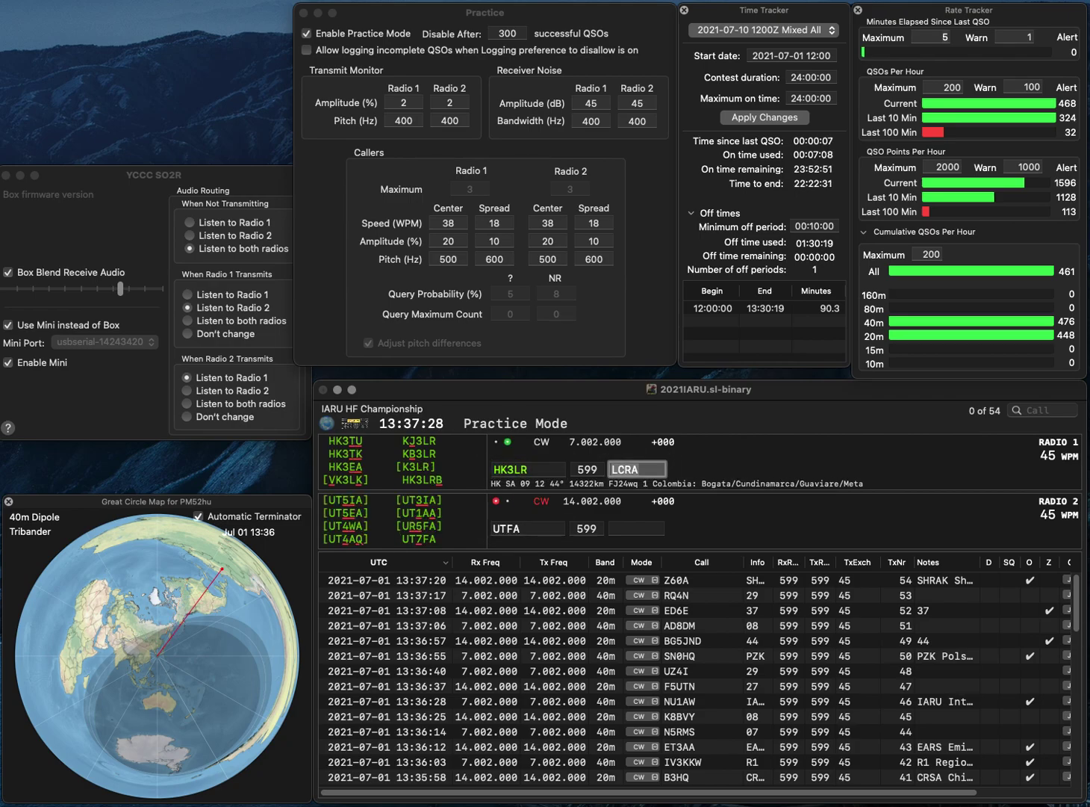
pyautogui.press('Return')
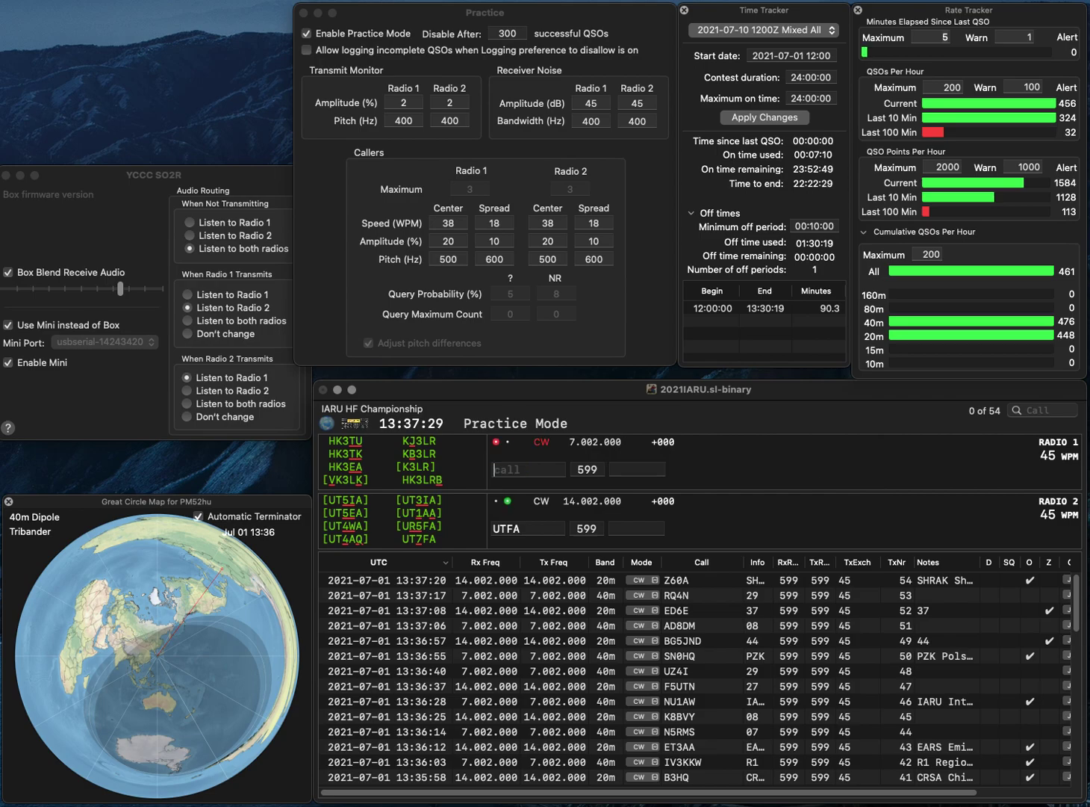
# - Correct the Radio 2 call to UT5LA and send the exchange, with 29 as the received exchange
pyautogui.press('Left')
pyautogui.press('Left')
pyautogui.write('5')
pyautogui.press('Delete')
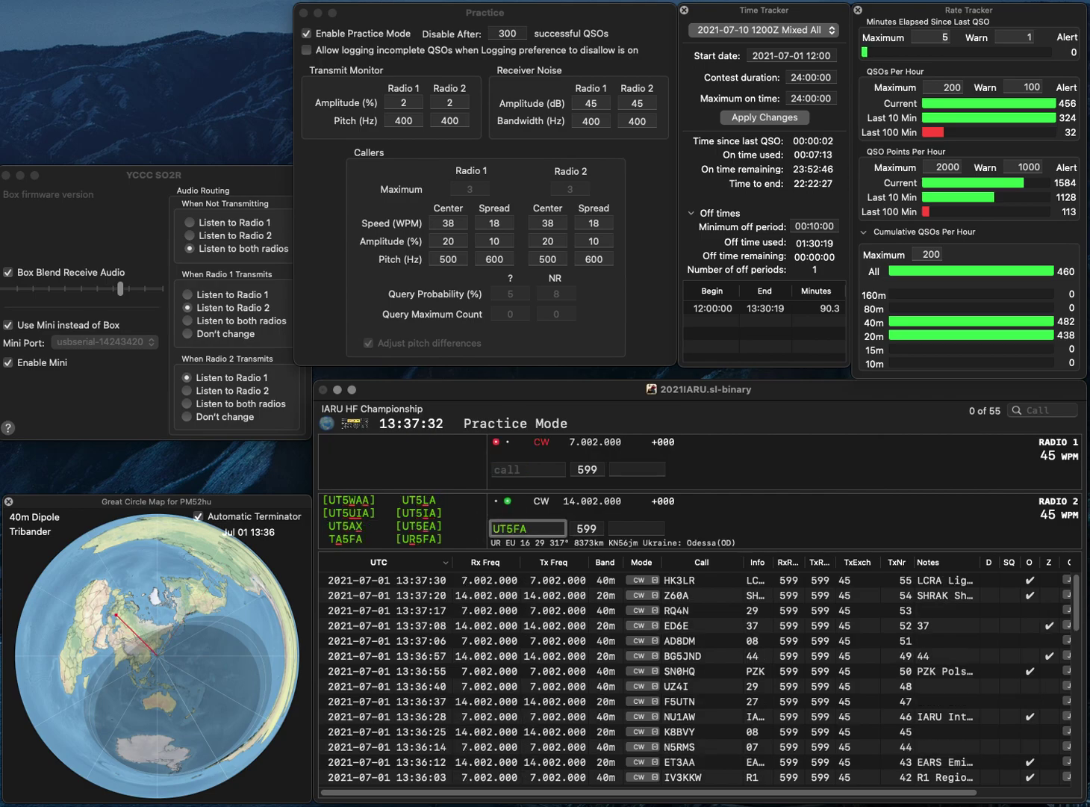
pyautogui.write('L')
pyautogui.press('Return')
pyautogui.write('OH6E')
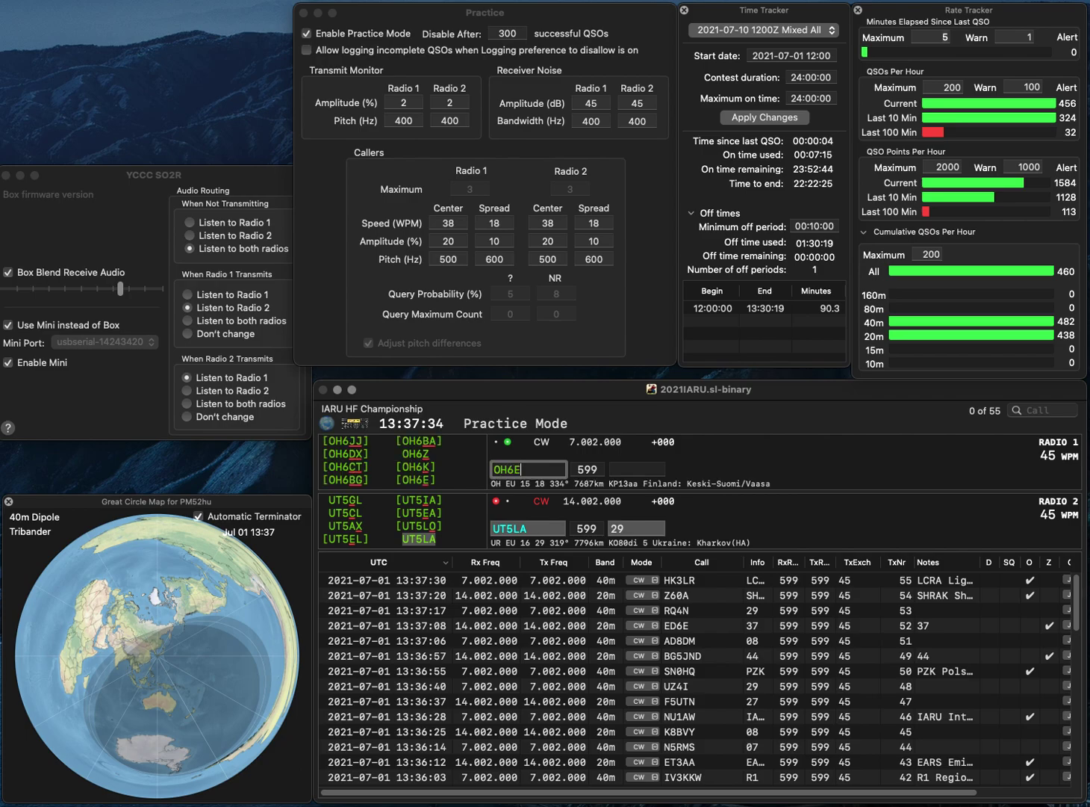
pyautogui.press('Return')
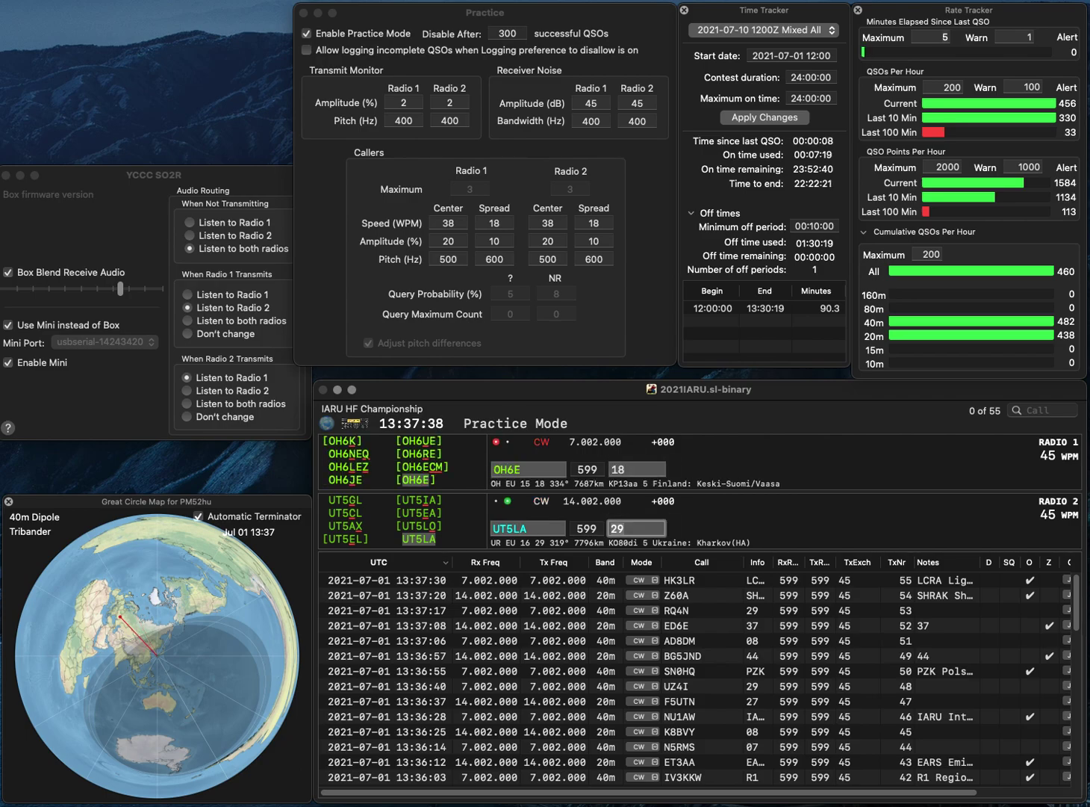
pyautogui.press('Return')
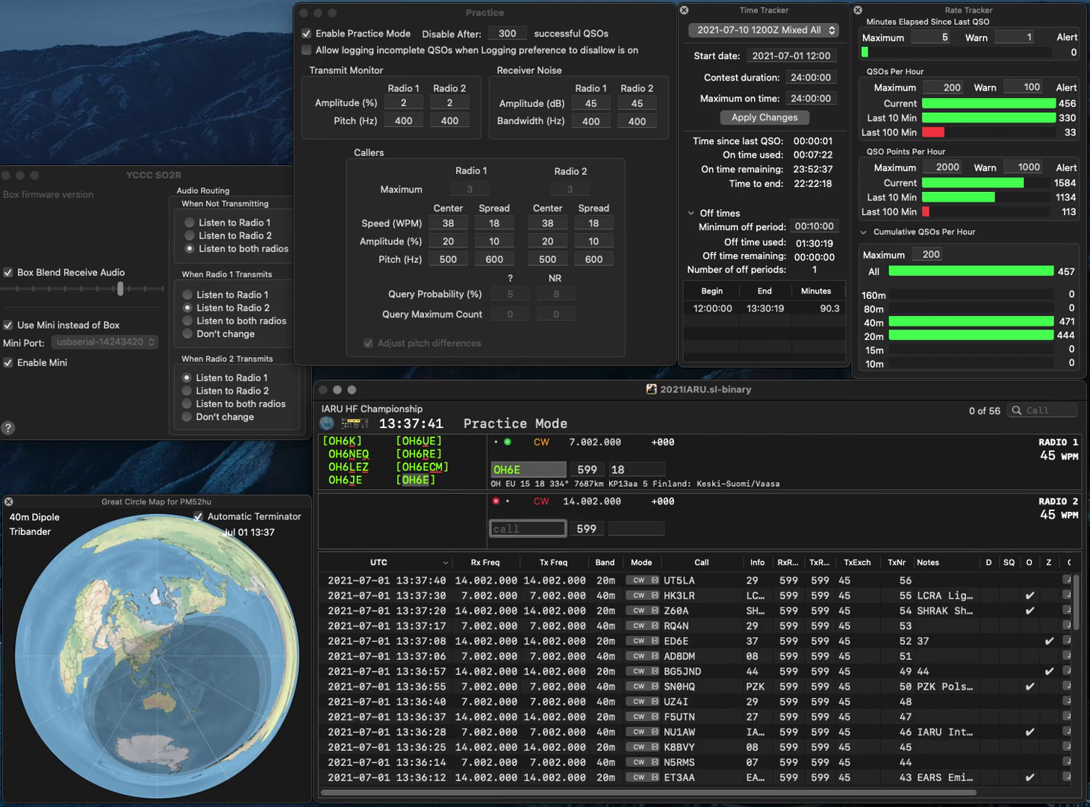
pyautogui.press('Return')
pyautogui.write('HK3LR')
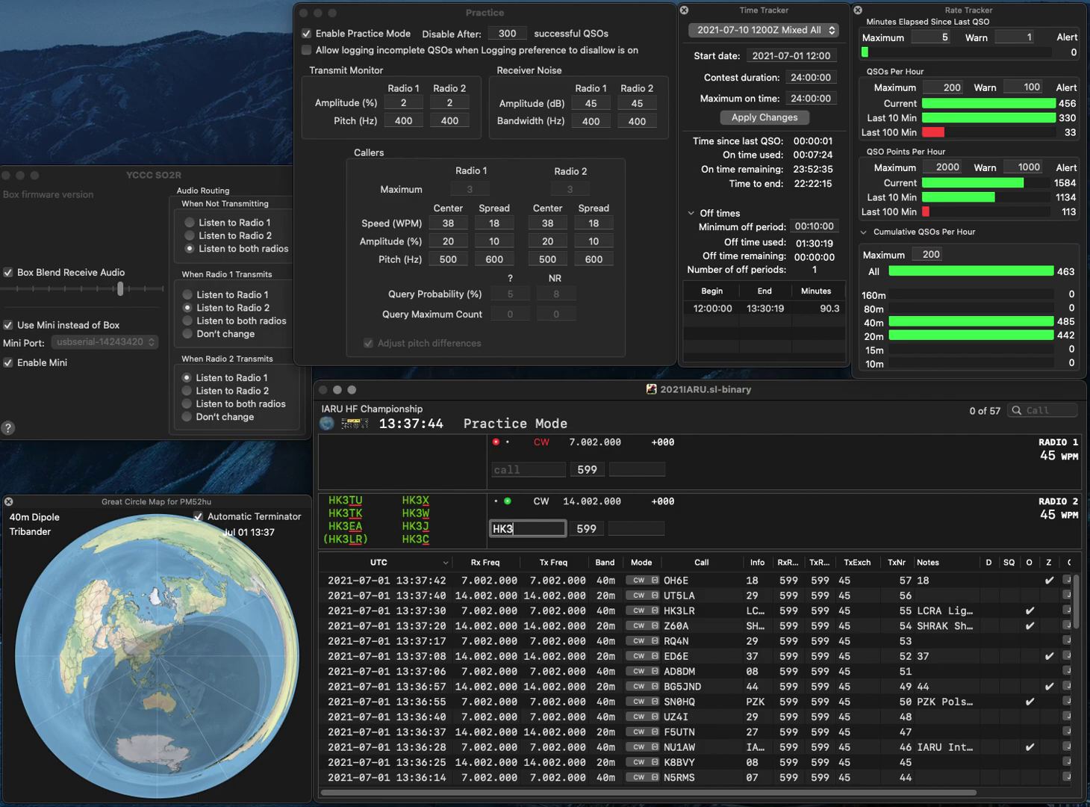
pyautogui.press('Return')
pyautogui.write('JE')
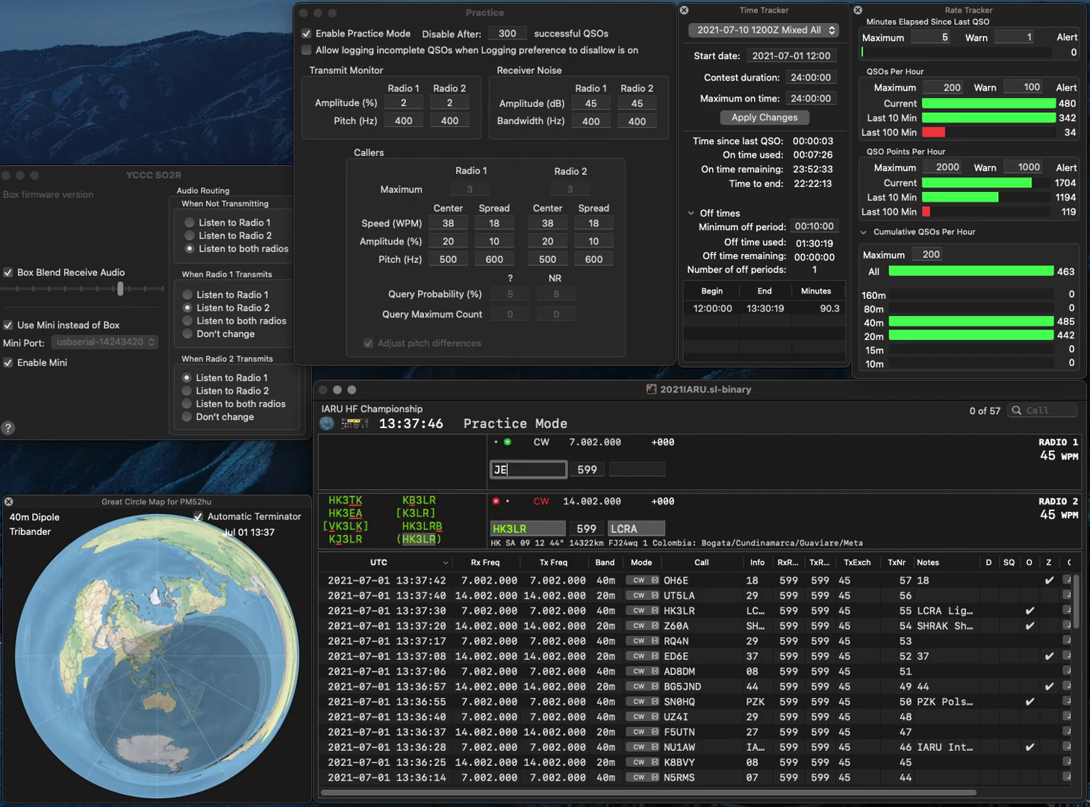
pyautogui.write('7HKYK')
pyautogui.press('BackSpace')
pyautogui.press('BackSpace')
pyautogui.press('BackSpace')
pyautogui.write('YK')
pyautogui.press('Return')
pyautogui.press('Return')
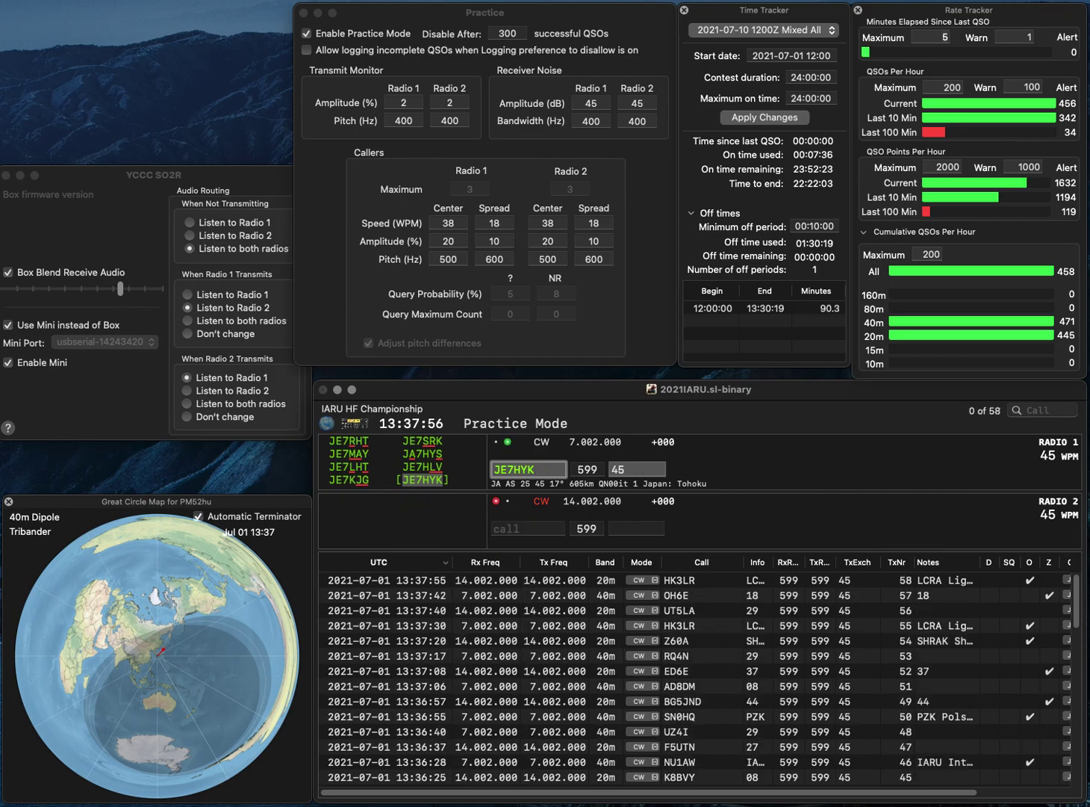
pyautogui.press('Tab')
pyautogui.press('Return')
# - Work and log VA3SWG on Radio 2 with exchange 04, and send the partial call 0HQ on Radio 1
pyautogui.write('VA3SWG')
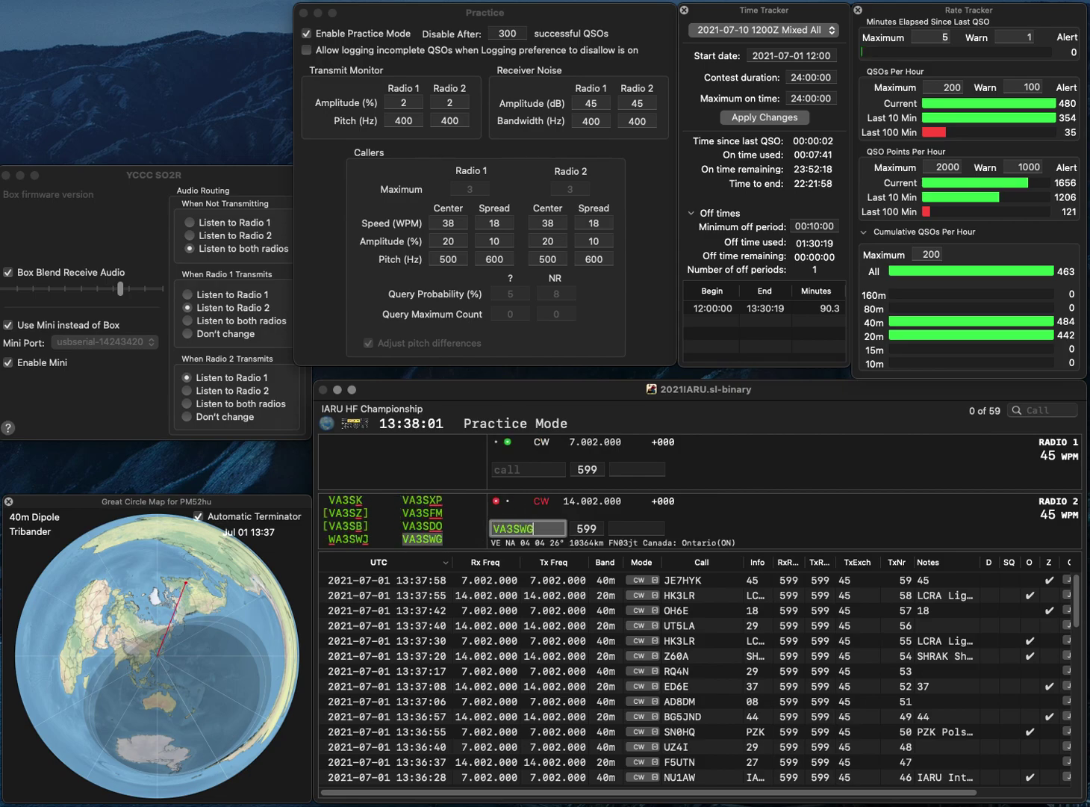
pyautogui.press('Return')
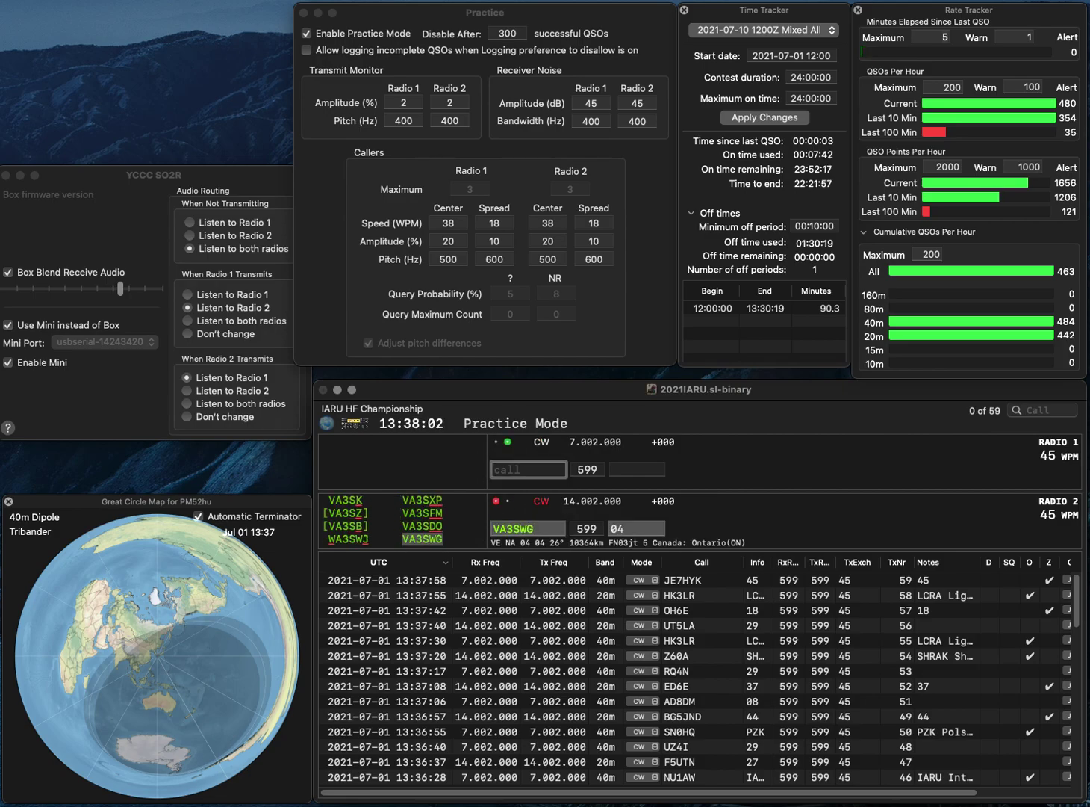
pyautogui.write('0HQ')
pyautogui.press('Return')
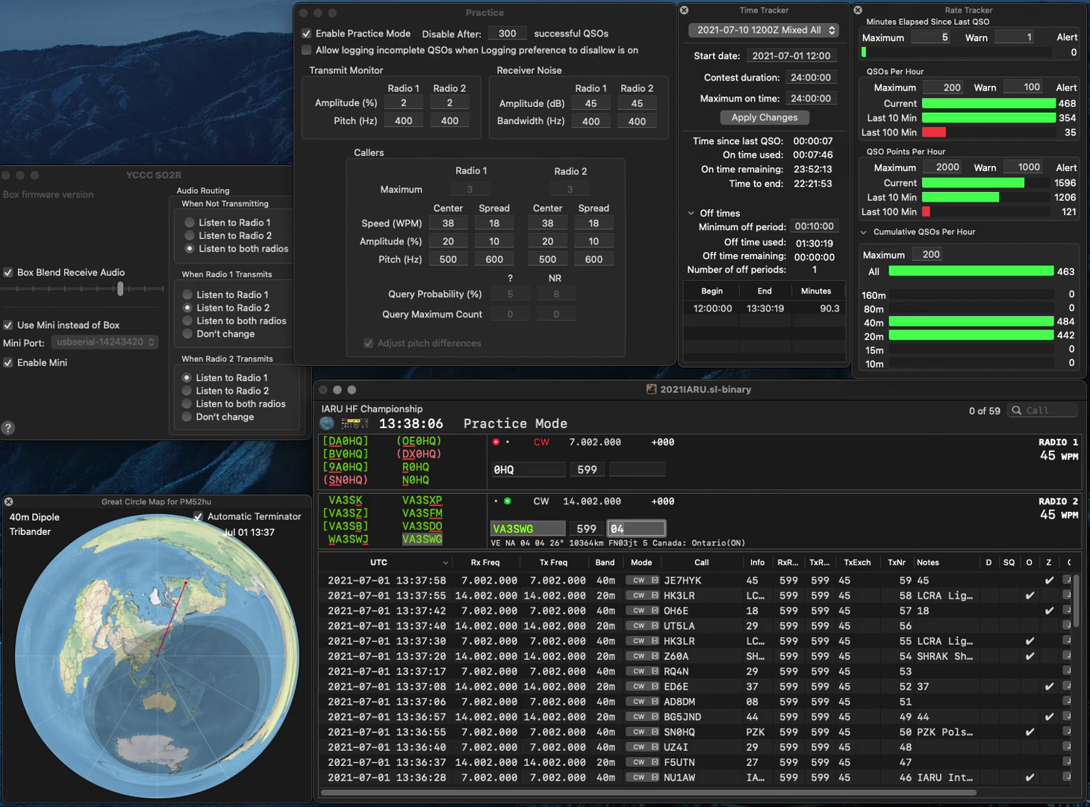
pyautogui.press('Return')
# - Complete the Radio 1 call as S50HQ and send the exchange, with ZRS as the received exchange
pyautogui.write('S5')
pyautogui.press('Return')
pyautogui.press('Return')
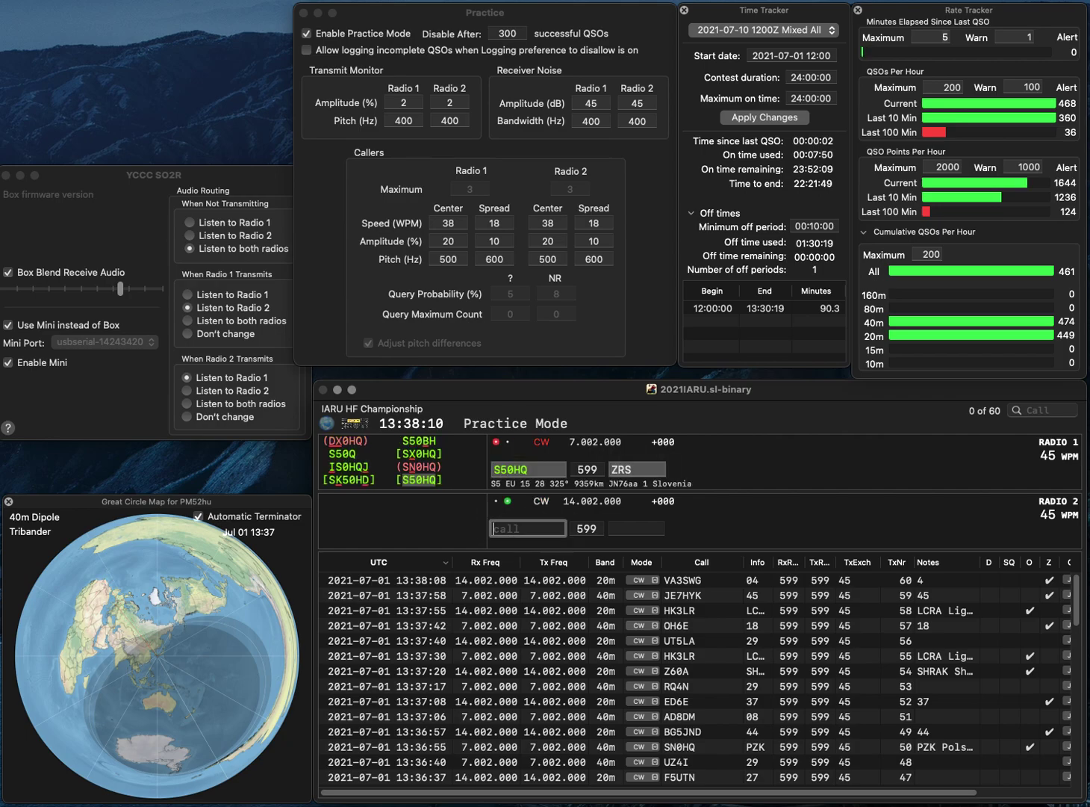
# - Enter the call VY2RAC on Radio 2 with exchange RAC, and log the S50HQ and VY2RAC contacts
pyautogui.write('VY2RAC')
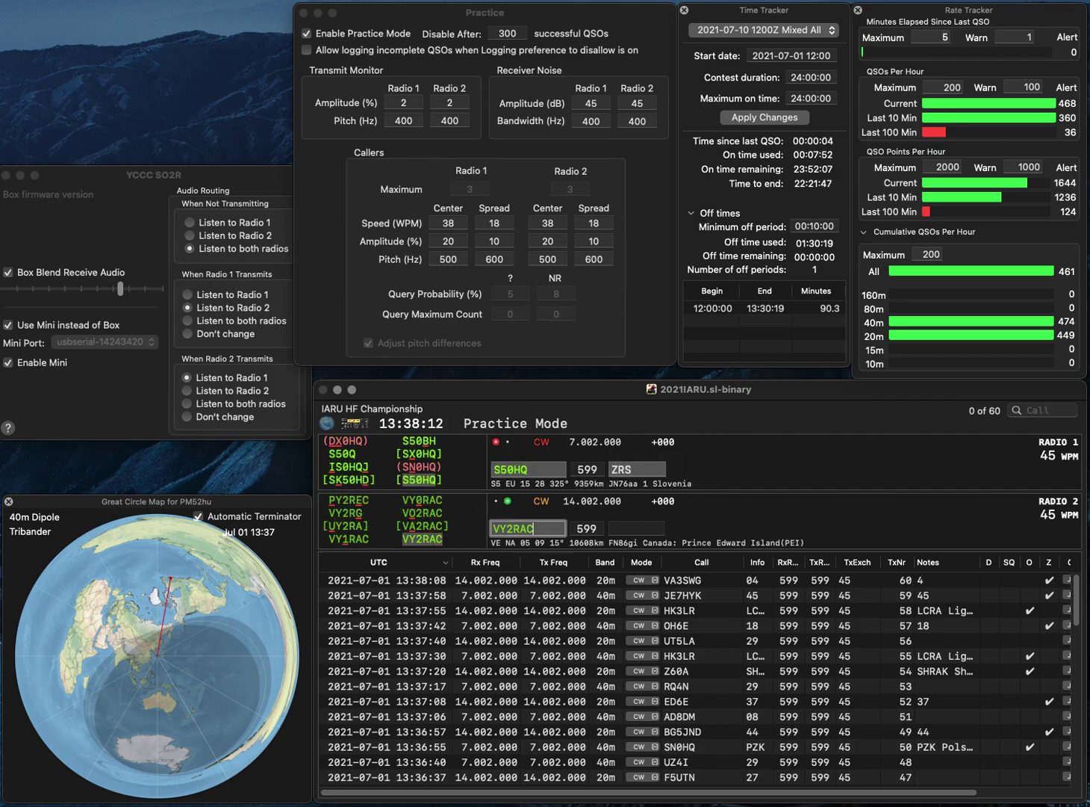
pyautogui.press('space')
pyautogui.press('Return')
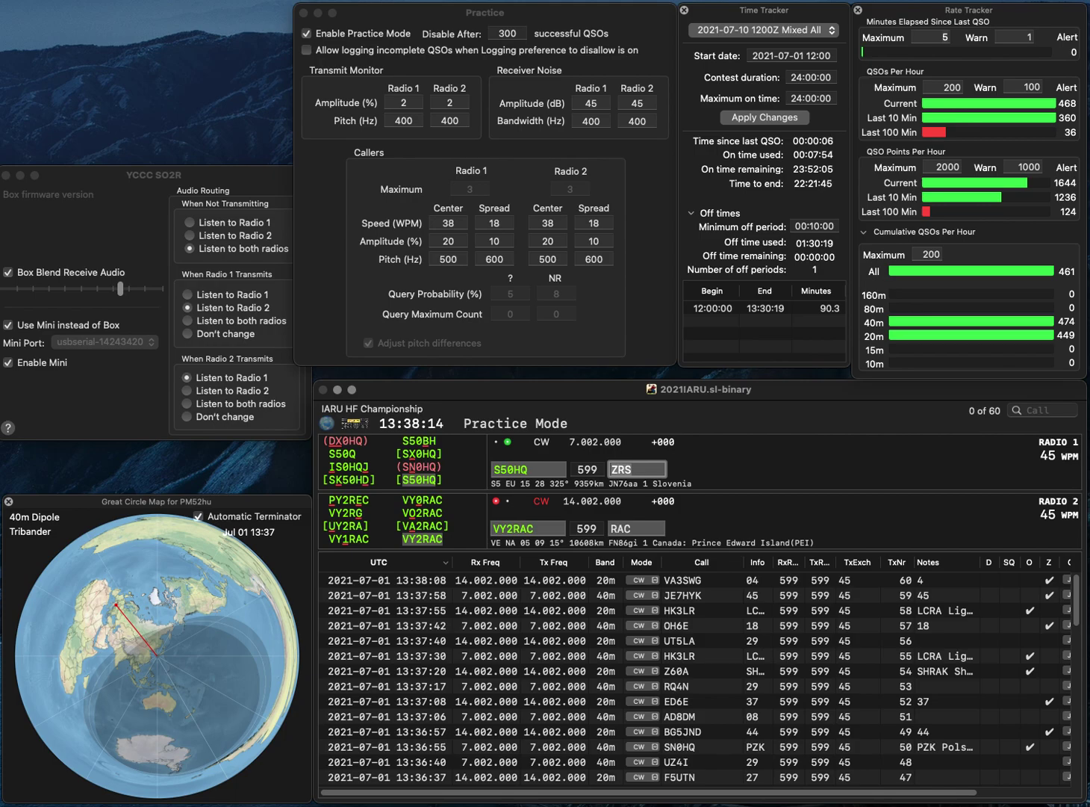
pyautogui.press('Return')
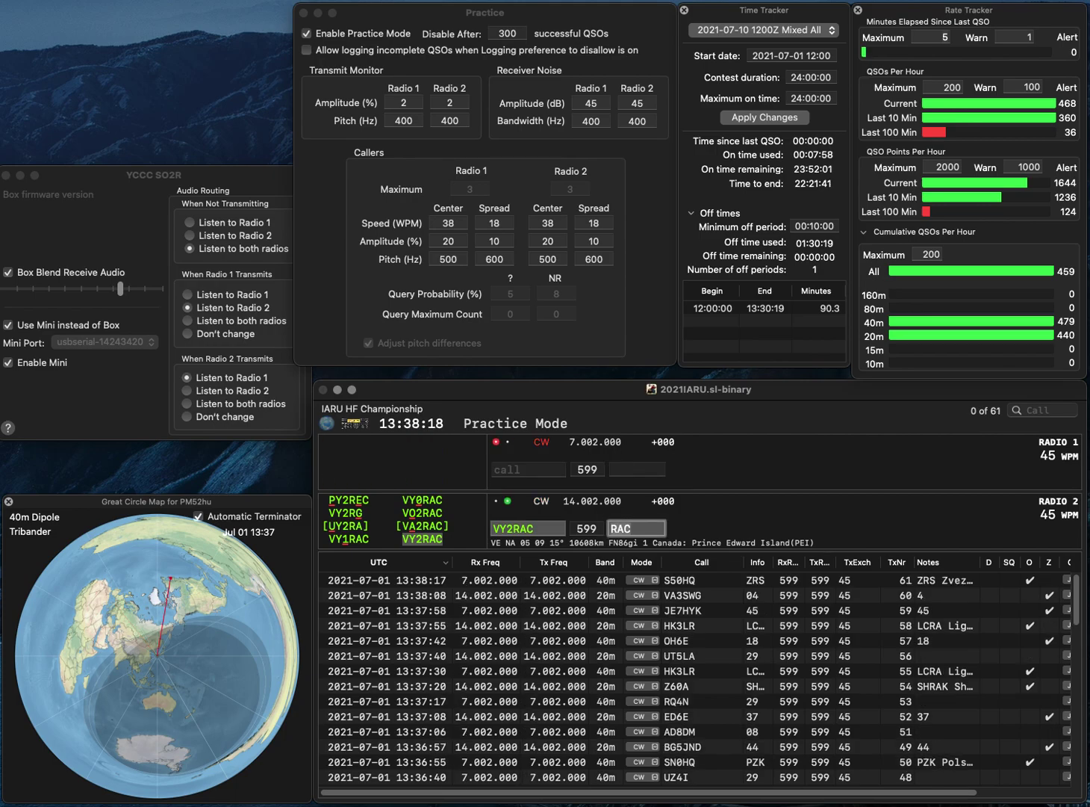
pyautogui.press('Return')
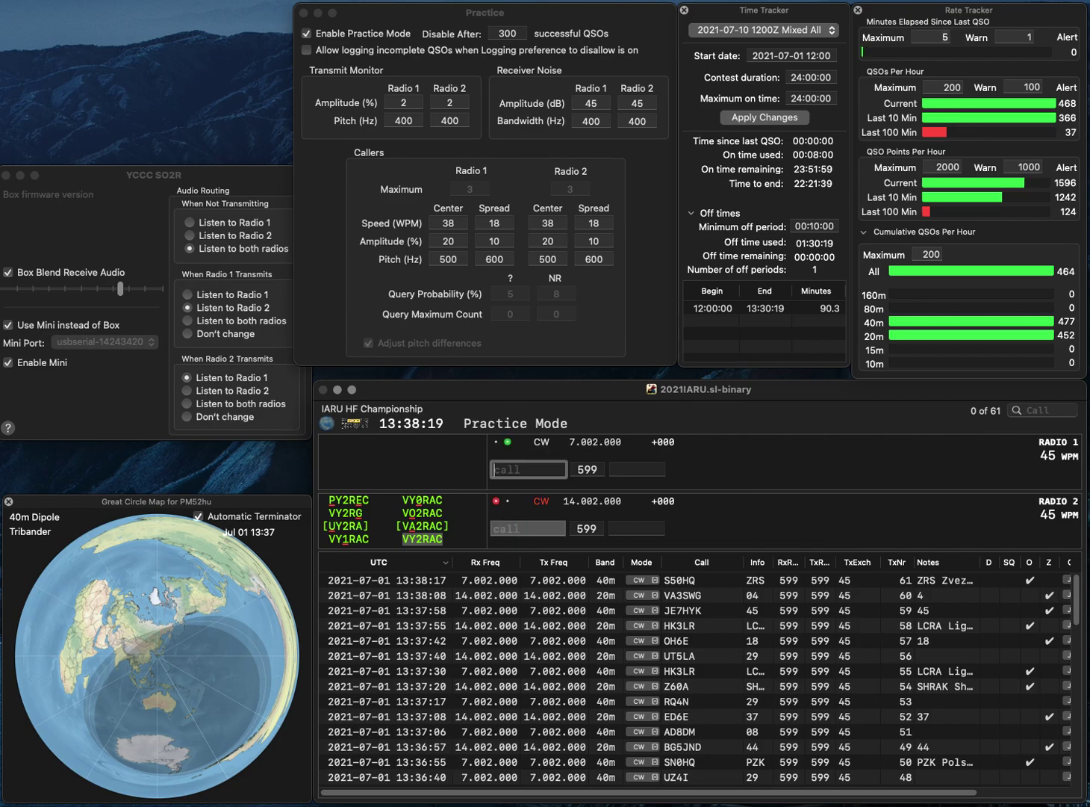
# - Enter the calls NI0DX on Radio 1 and DA0HQ on Radio 2, send the exchanges and log both contacts
pyautogui.write('NI0DX')
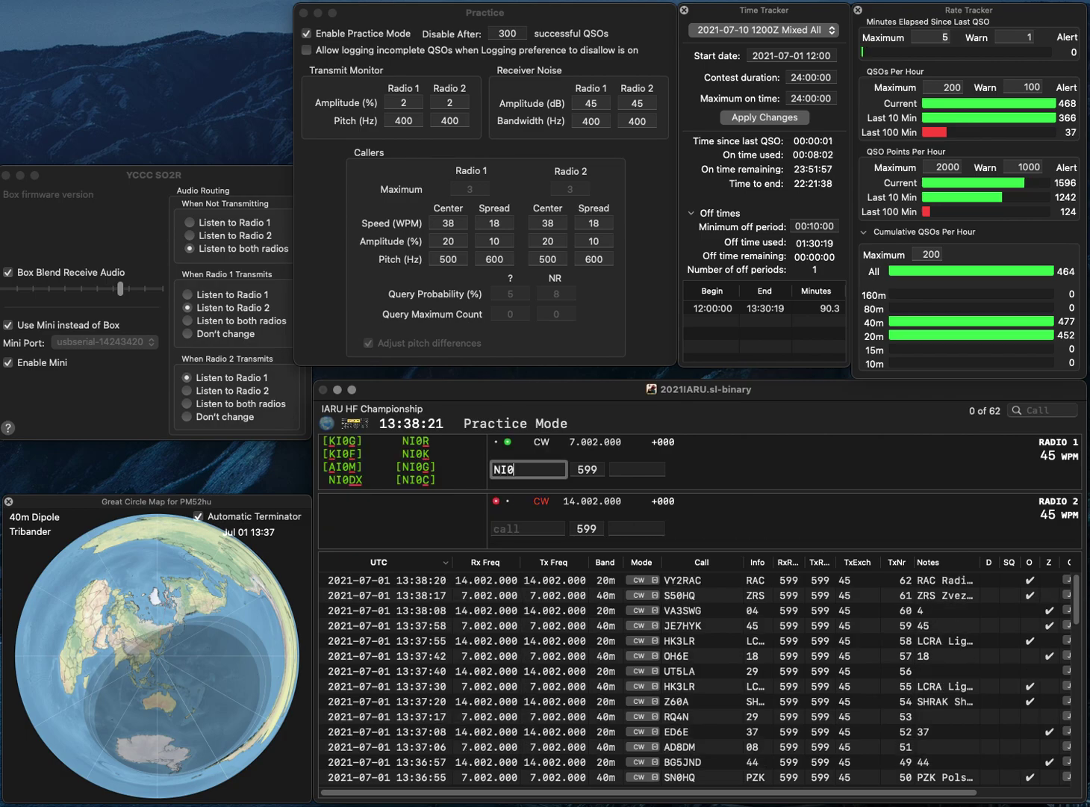
pyautogui.press('Return')
pyautogui.write('DA0')
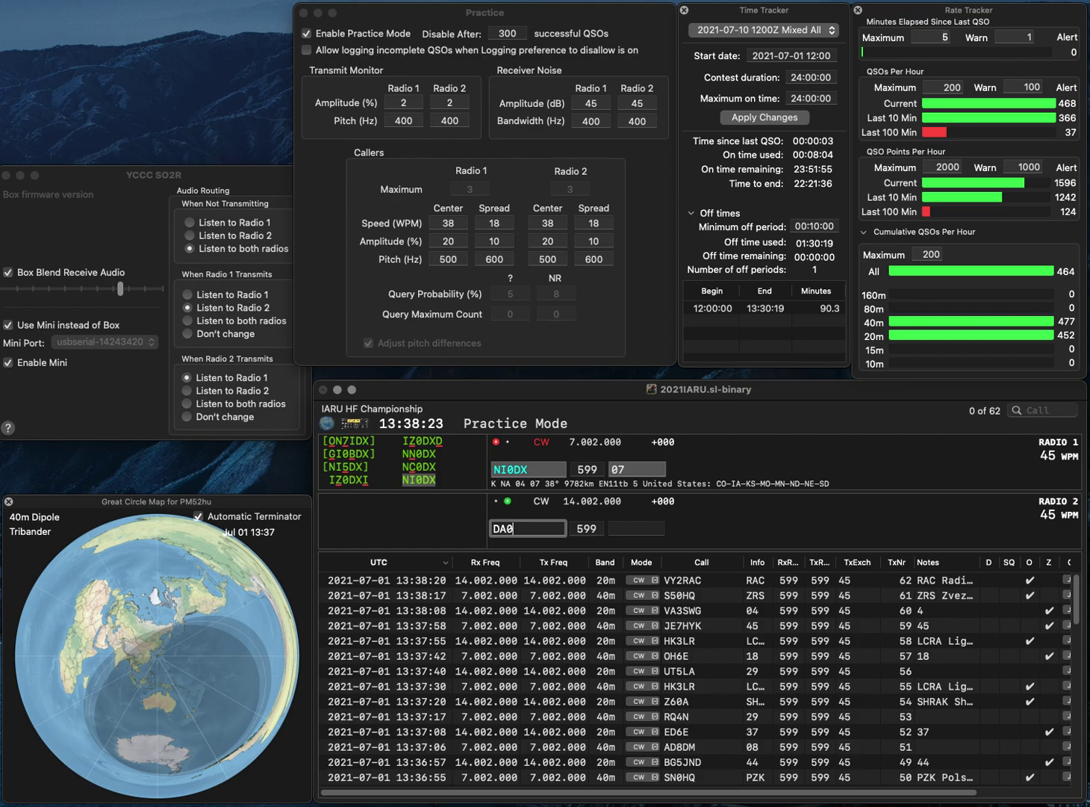
pyautogui.write('HQ')
pyautogui.press('Return')
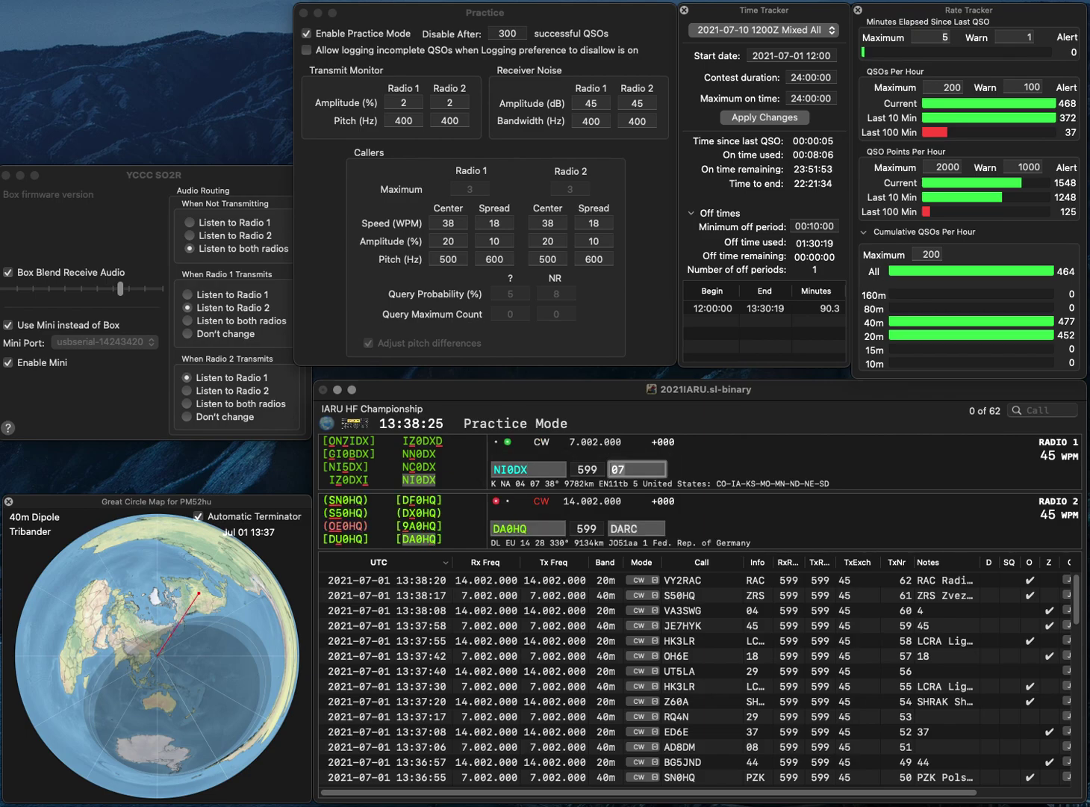
pyautogui.press('Return')
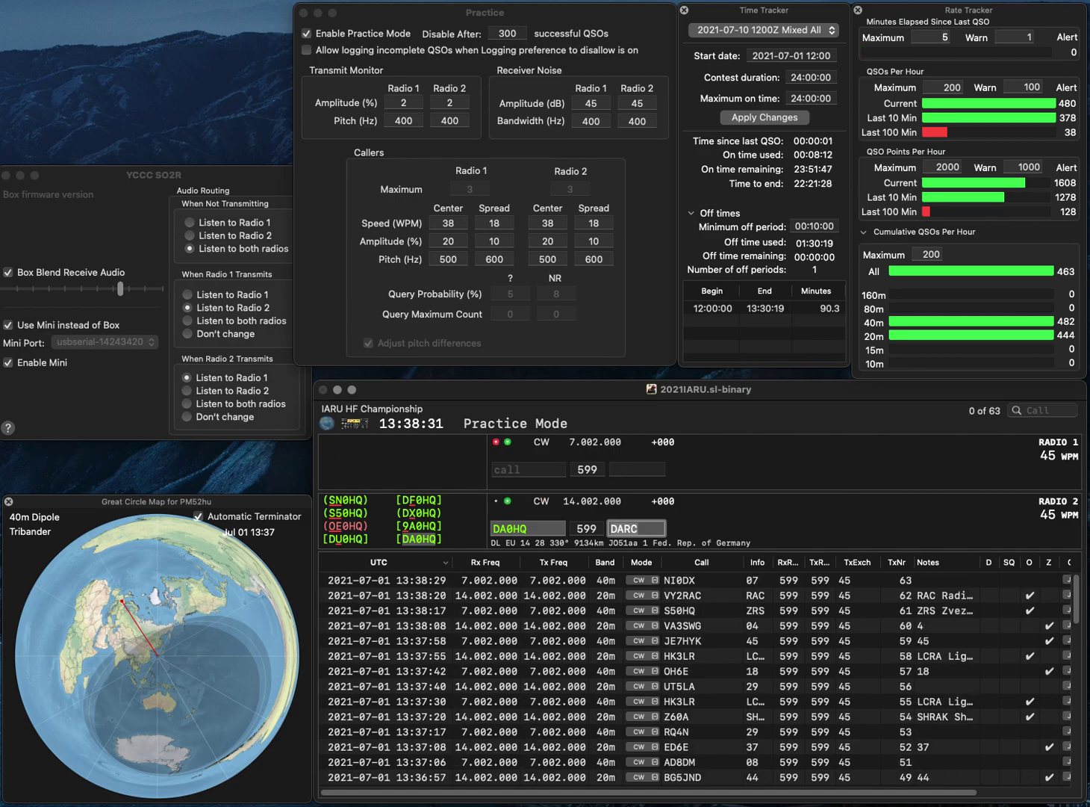
pyautogui.press('Return')
pyautogui.write('RN4AO')
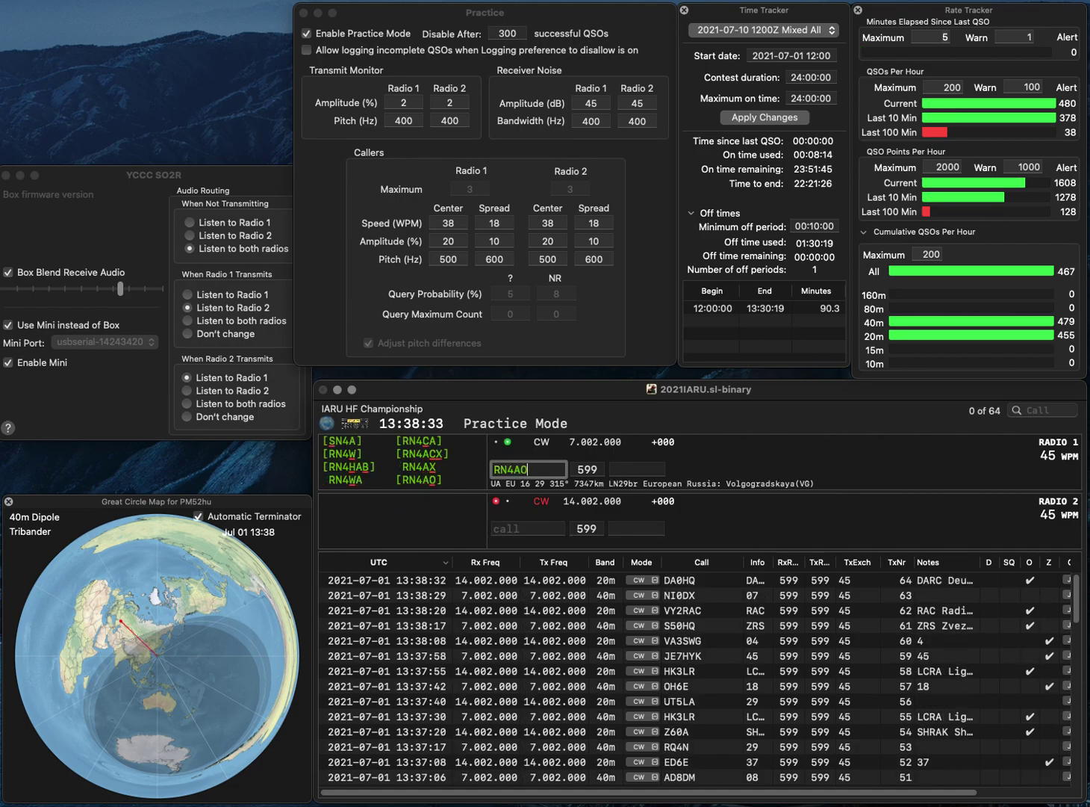
pyautogui.press('Return')
pyautogui.write('N7KA')
pyautogui.press('Return')
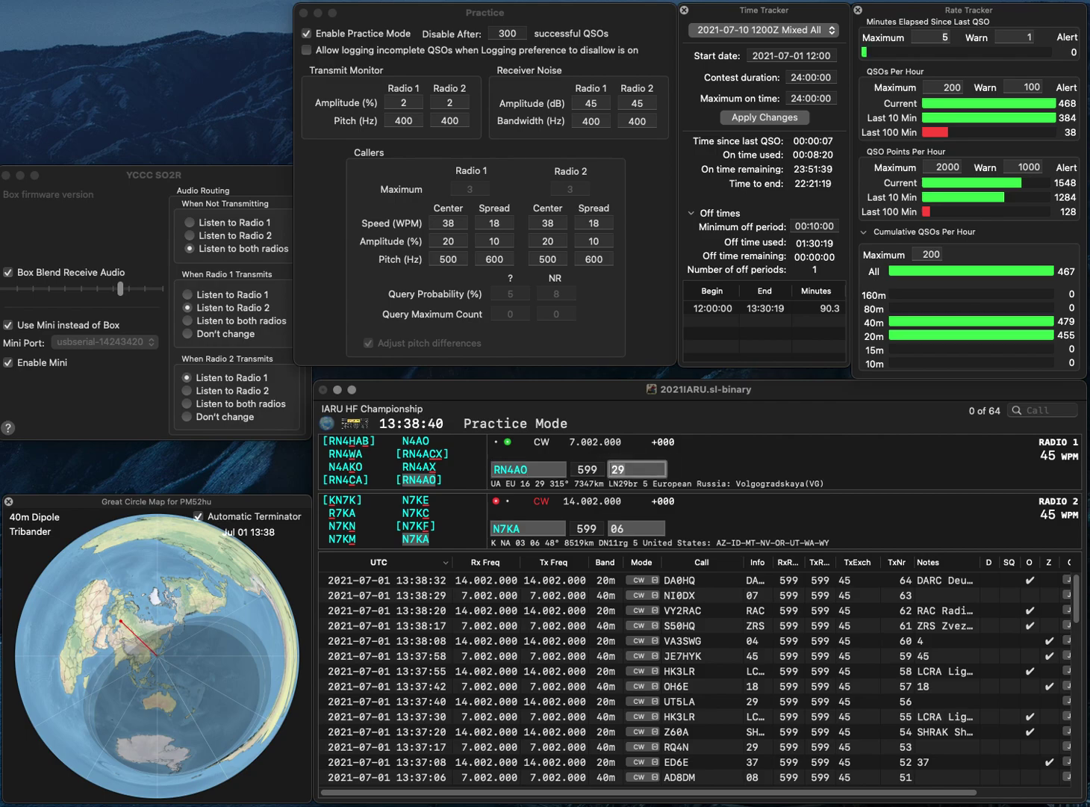
pyautogui.press('Return')
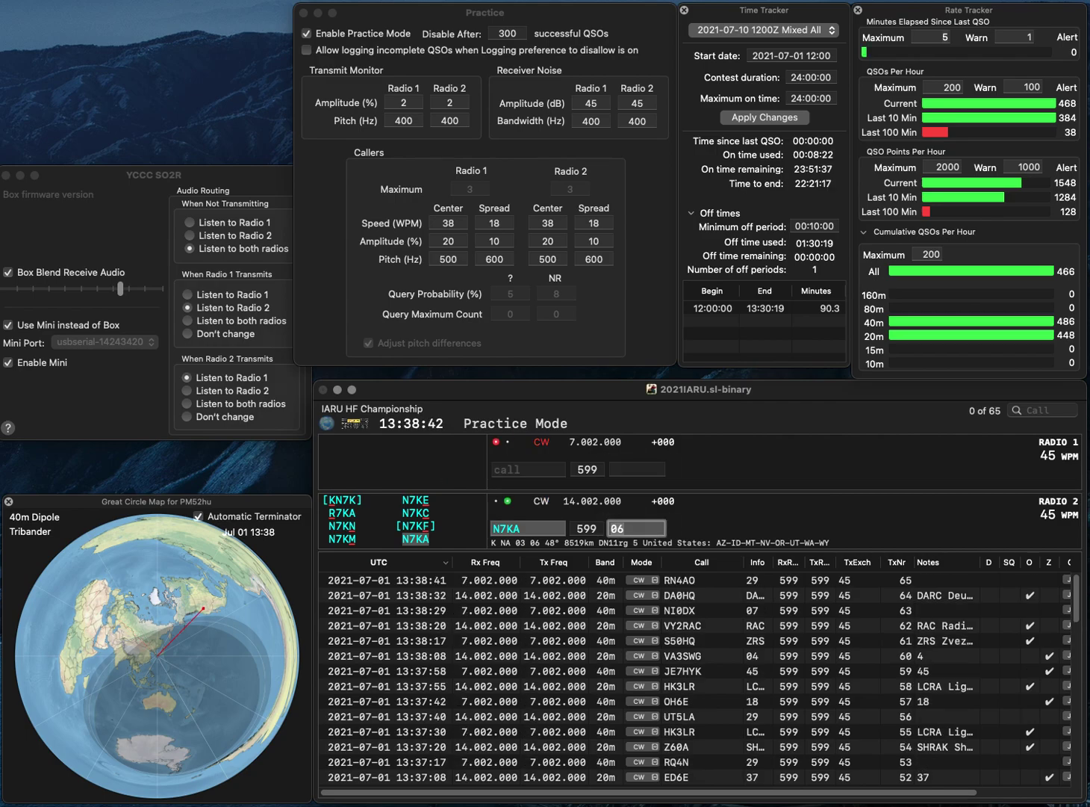
pyautogui.press('Return')
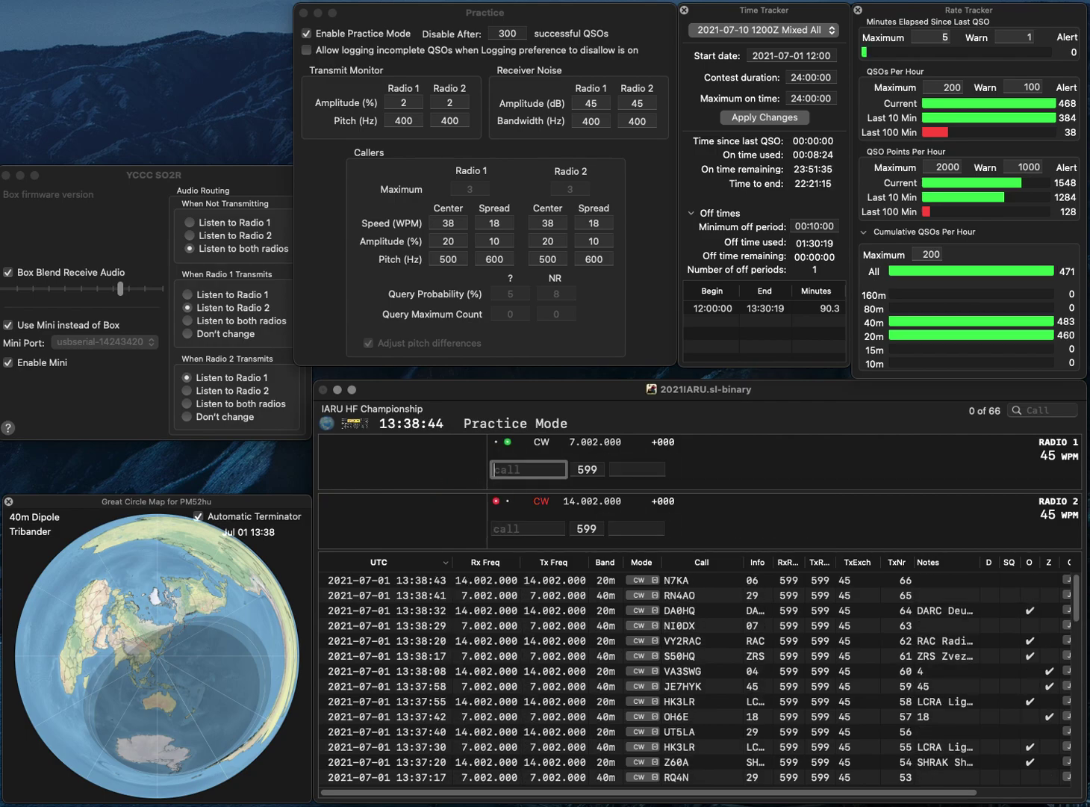
pyautogui.write('T7E')
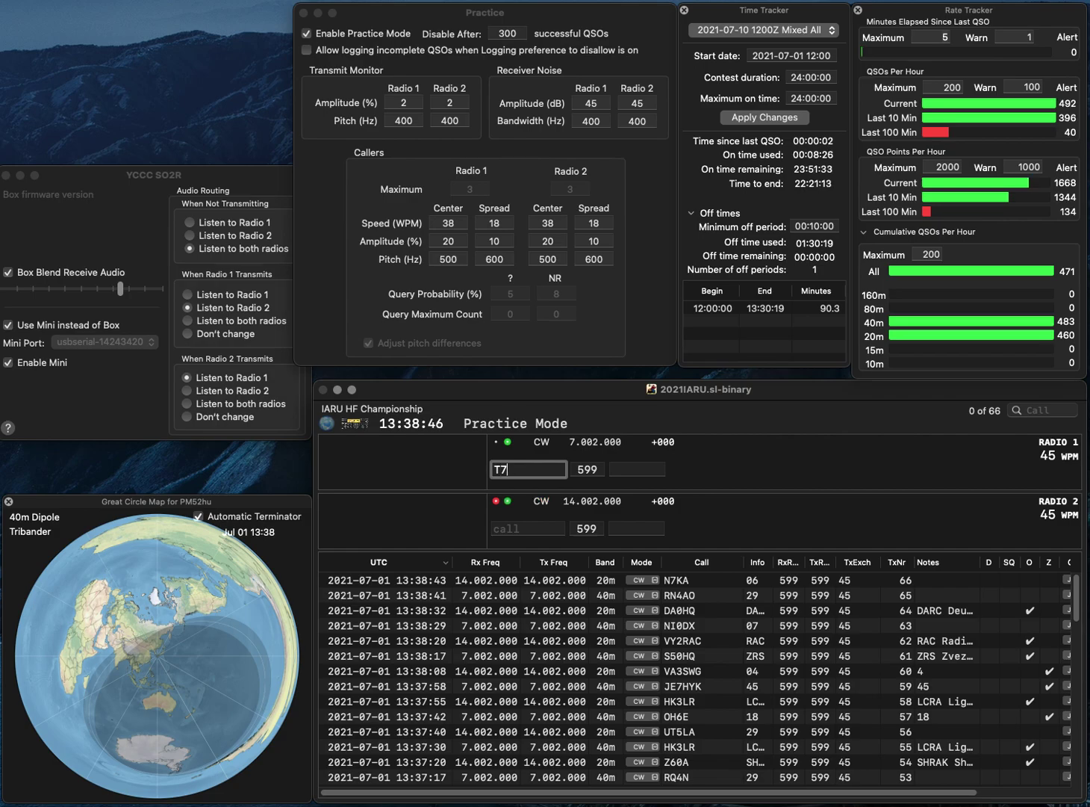
pyautogui.press('Home')
pyautogui.write('Y')
pyautogui.press('Return')
pyautogui.write('6DBN')
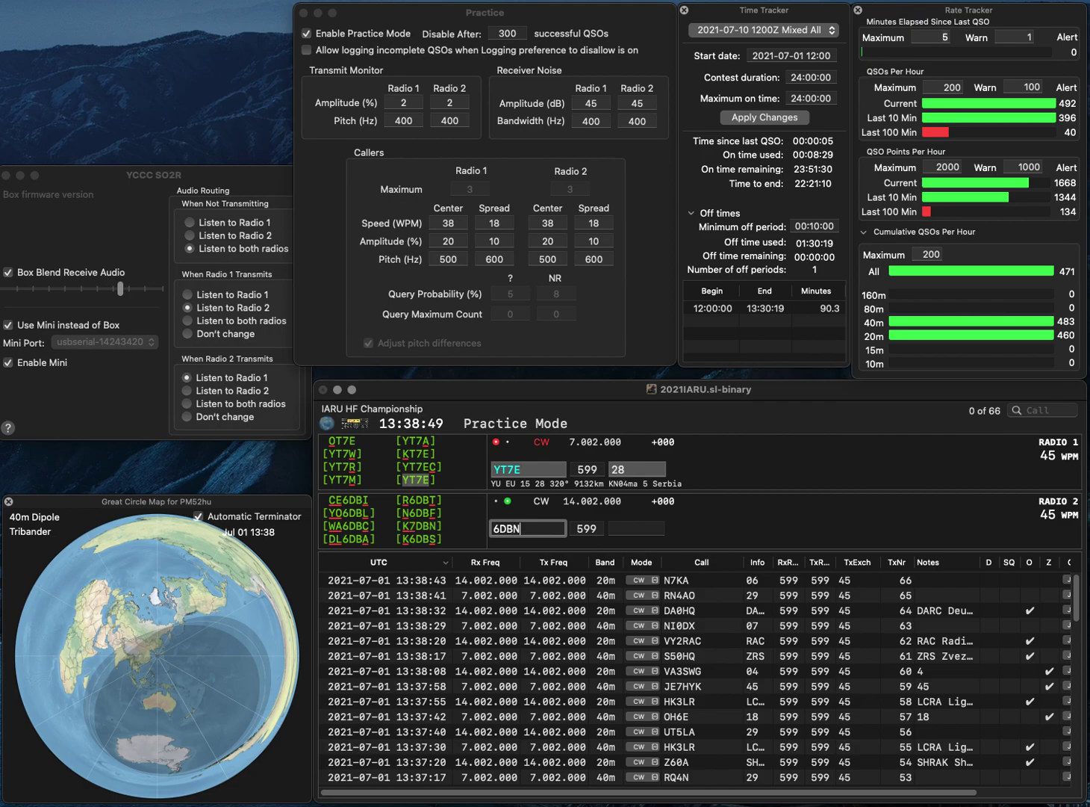
pyautogui.press('BackSpace')
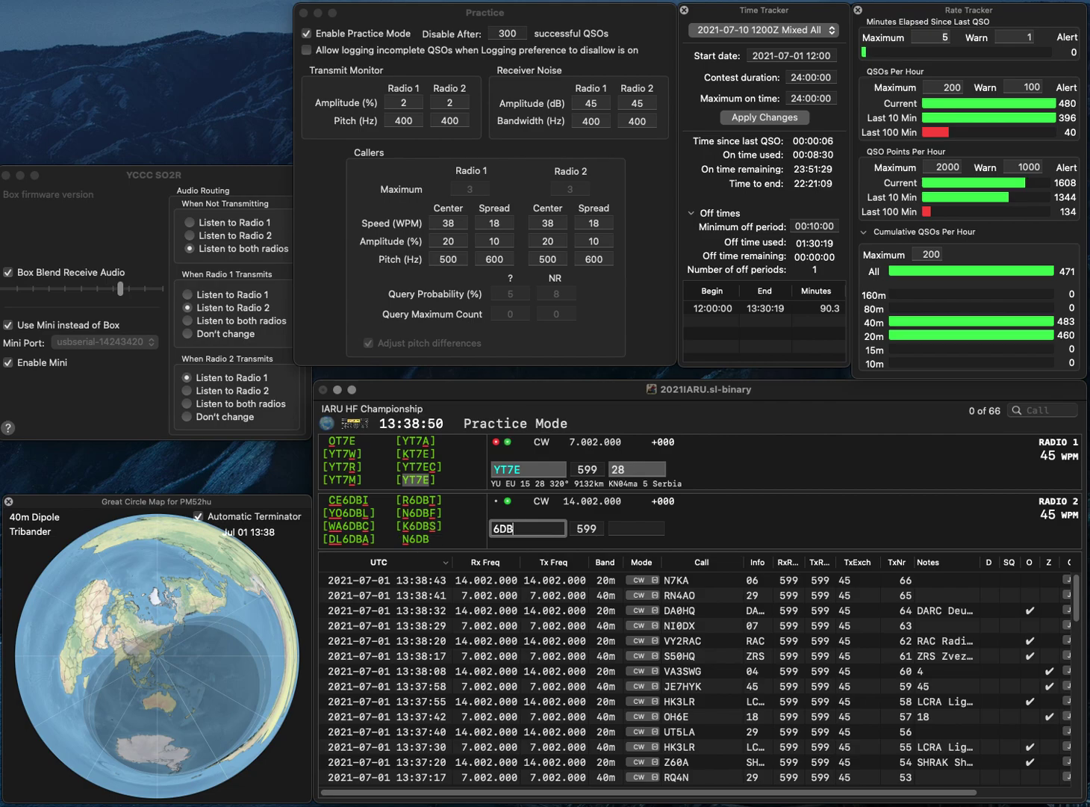
pyautogui.write('WD')
pyautogui.press('Return')
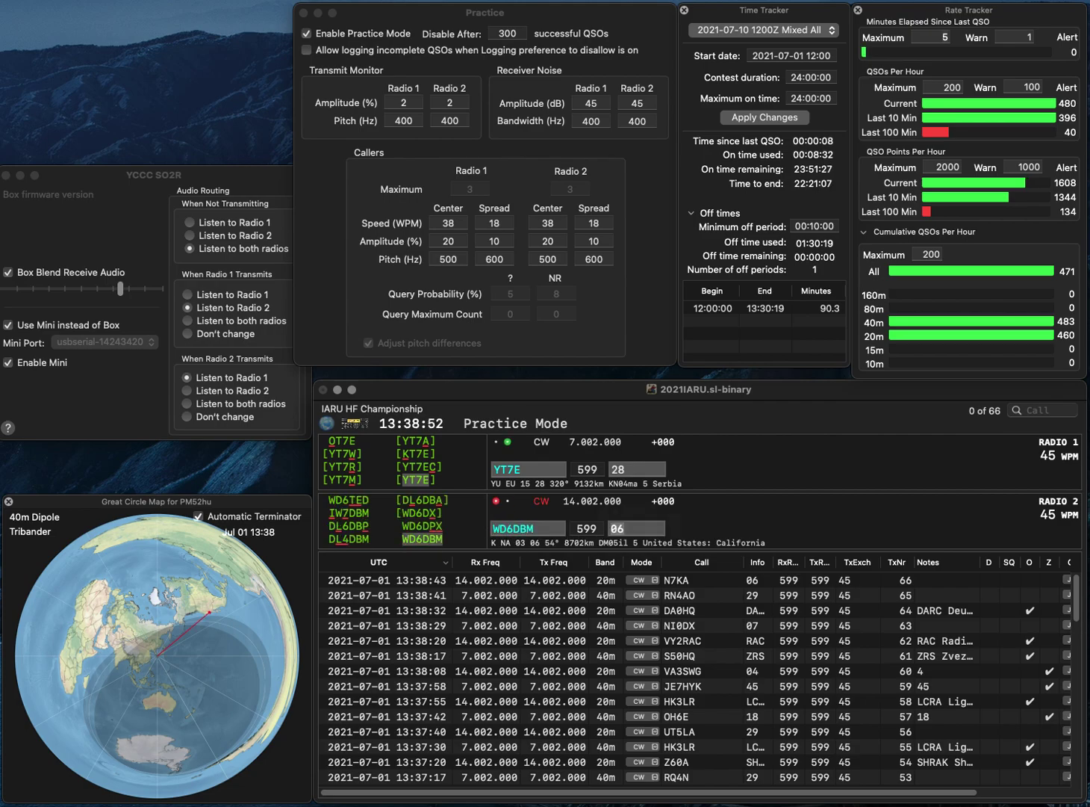
pyautogui.press('\\')
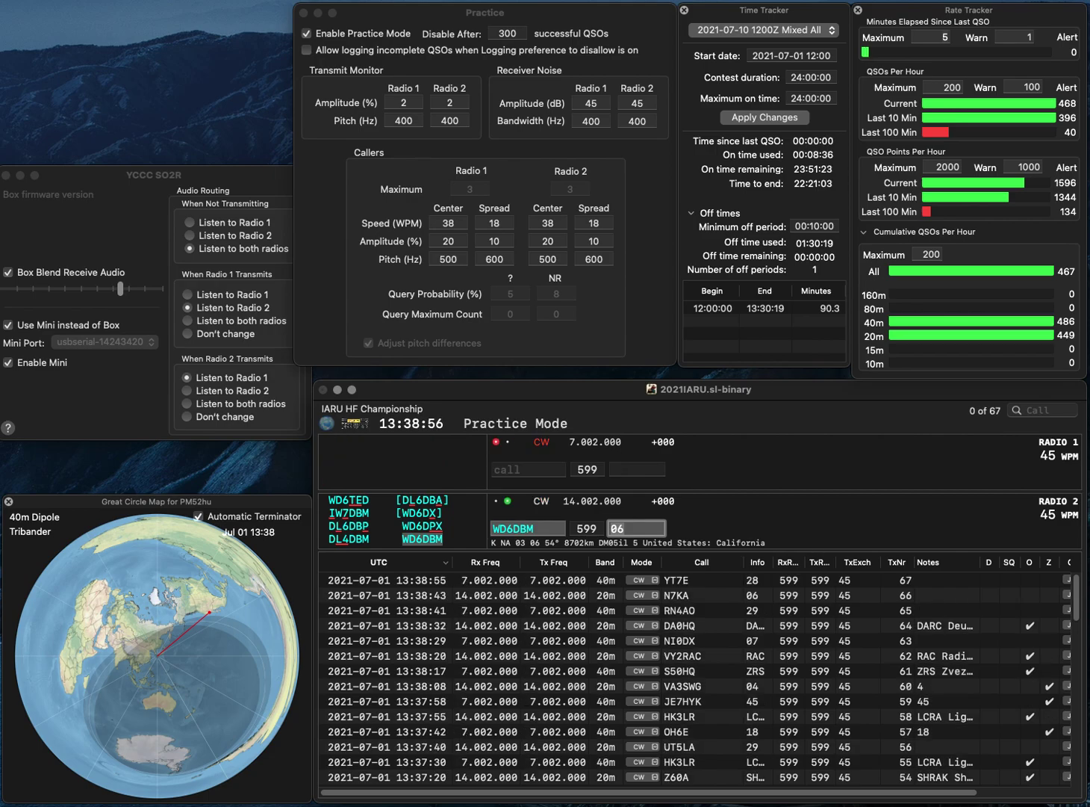
pyautogui.press('Return')
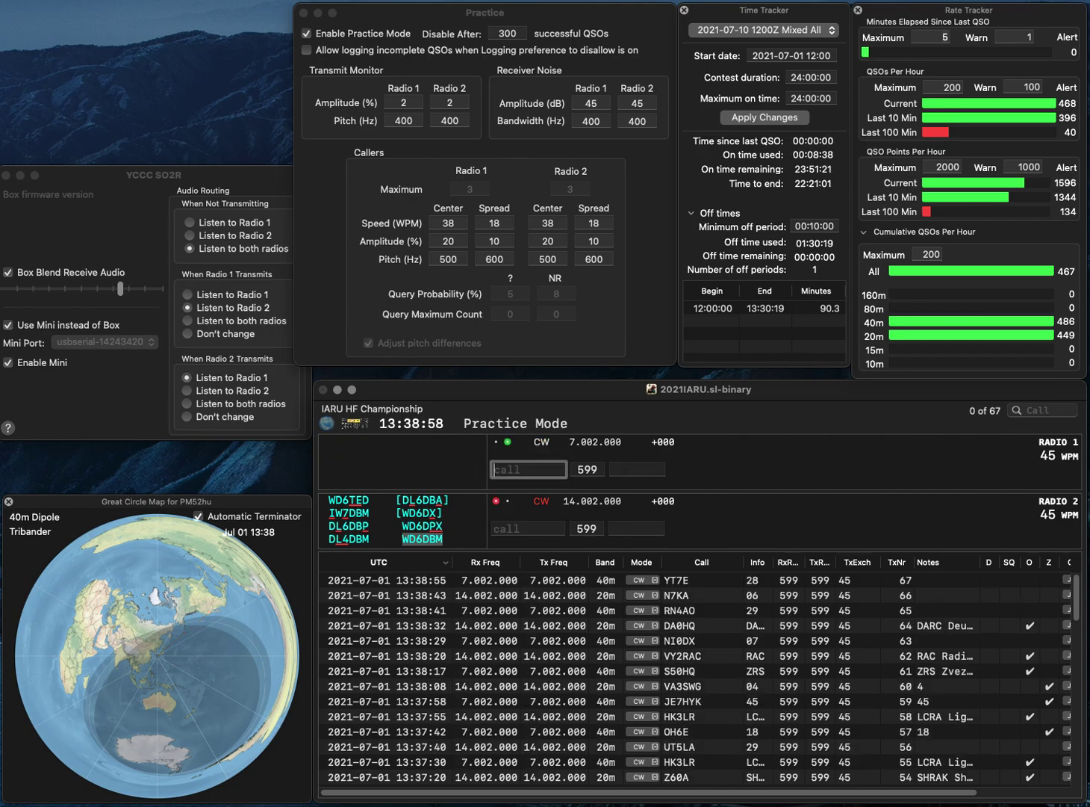
pyautogui.write('KC8ITP')
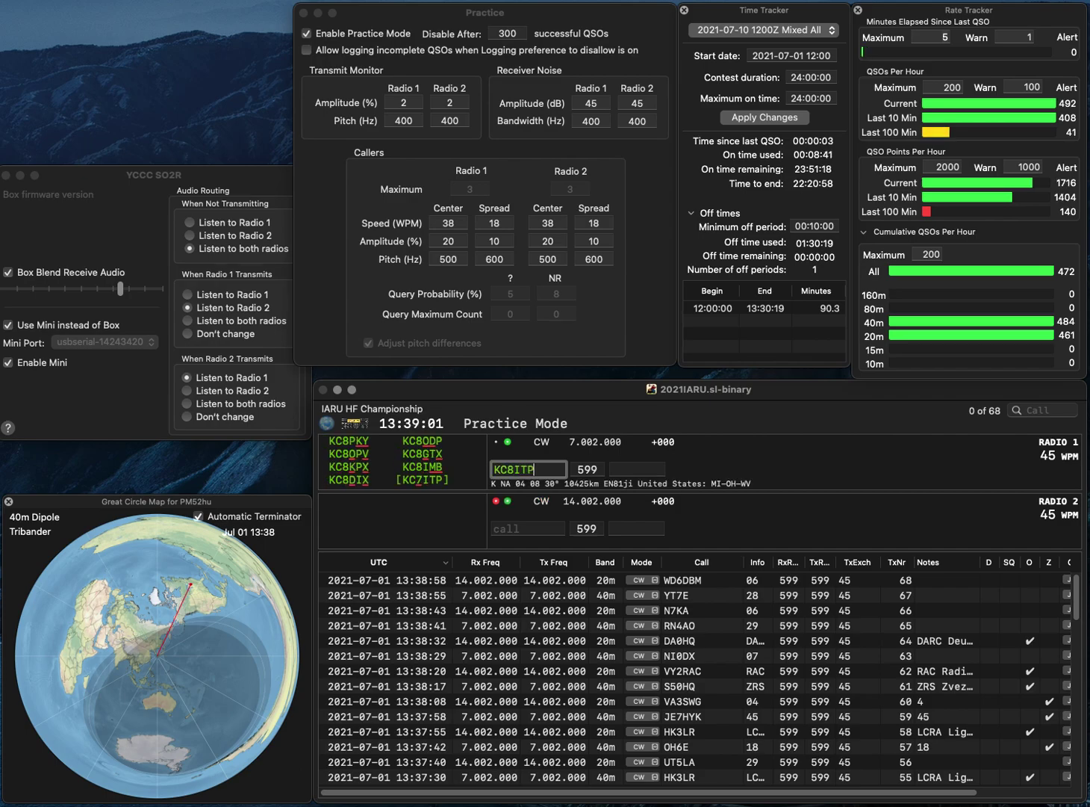
pyautogui.press('Return')
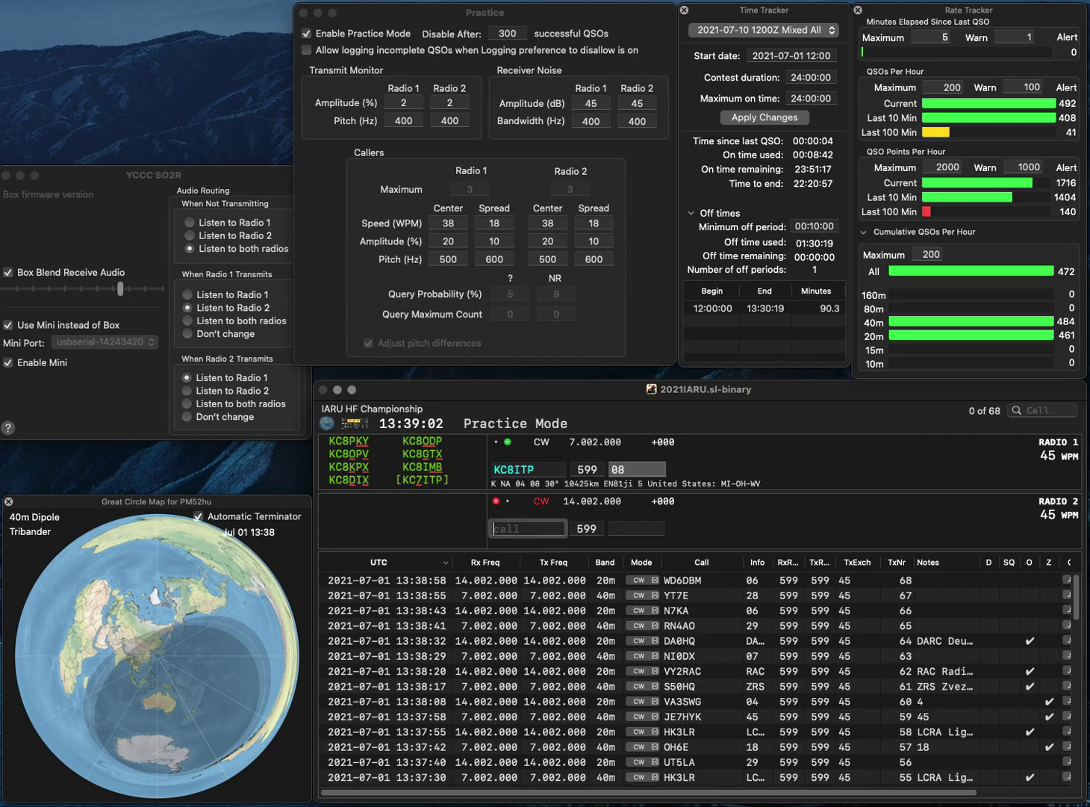
pyautogui.press('Right')
pyautogui.press('Right')
pyautogui.press('BackSpace')
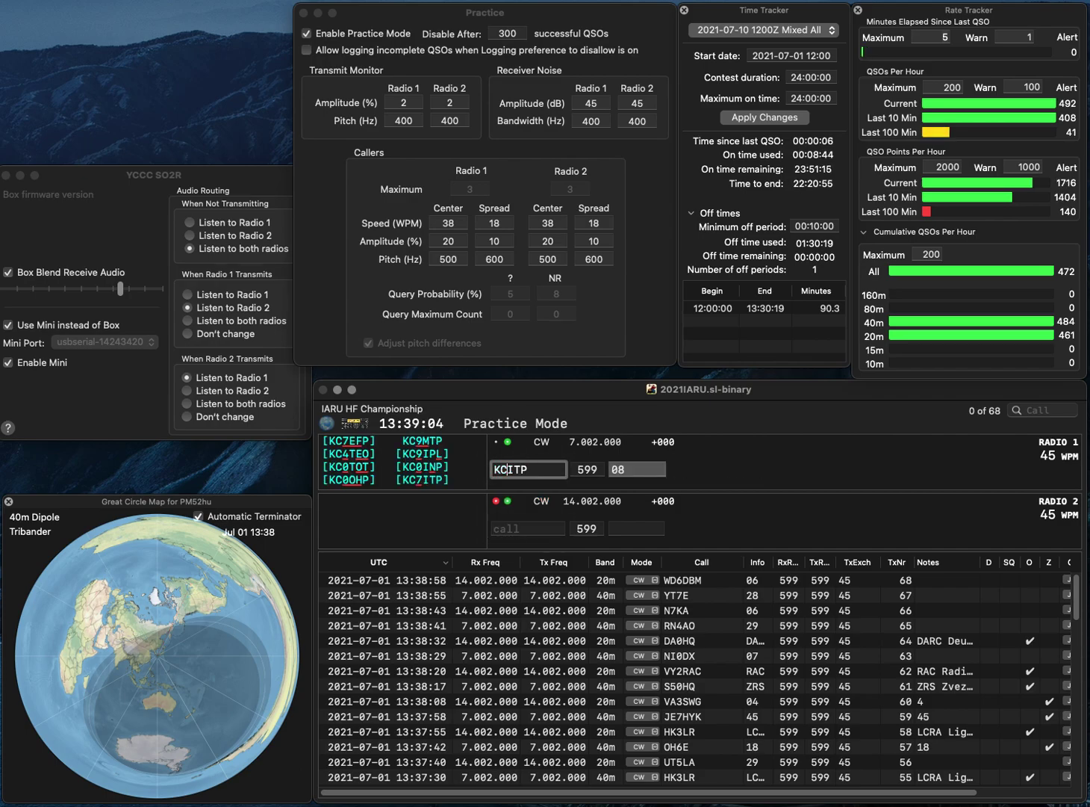
pyautogui.write('7')
pyautogui.press('Return')
# - Enter and send the partial call 1HQ on Radio 2, and log the KC7ITP contact on Radio 1
pyautogui.write('1S')
pyautogui.press('BackSpace')
pyautogui.write('HQ')
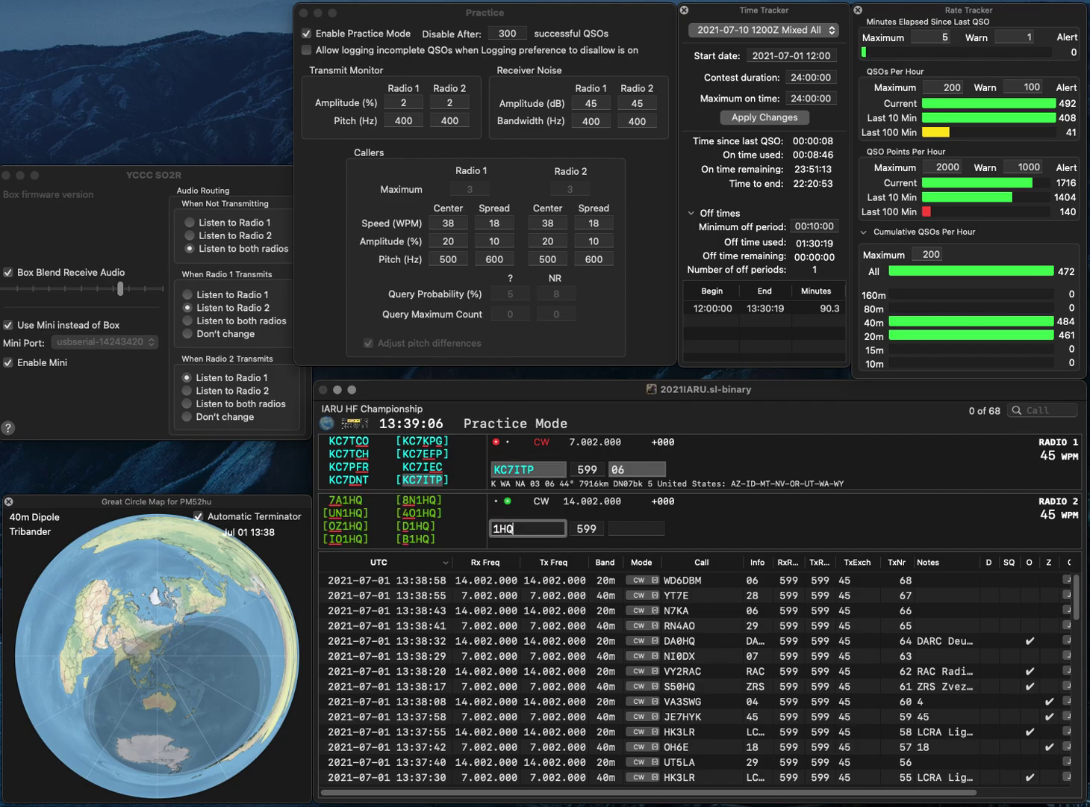
pyautogui.press('Return')
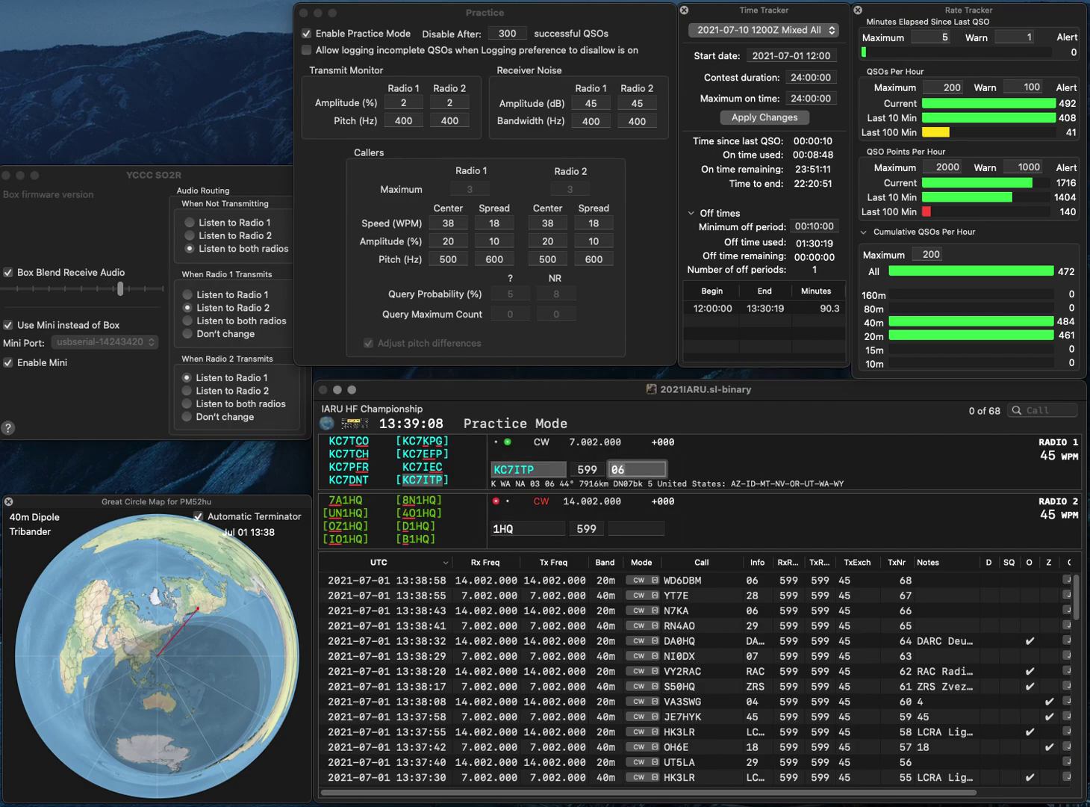
pyautogui.press('Return')
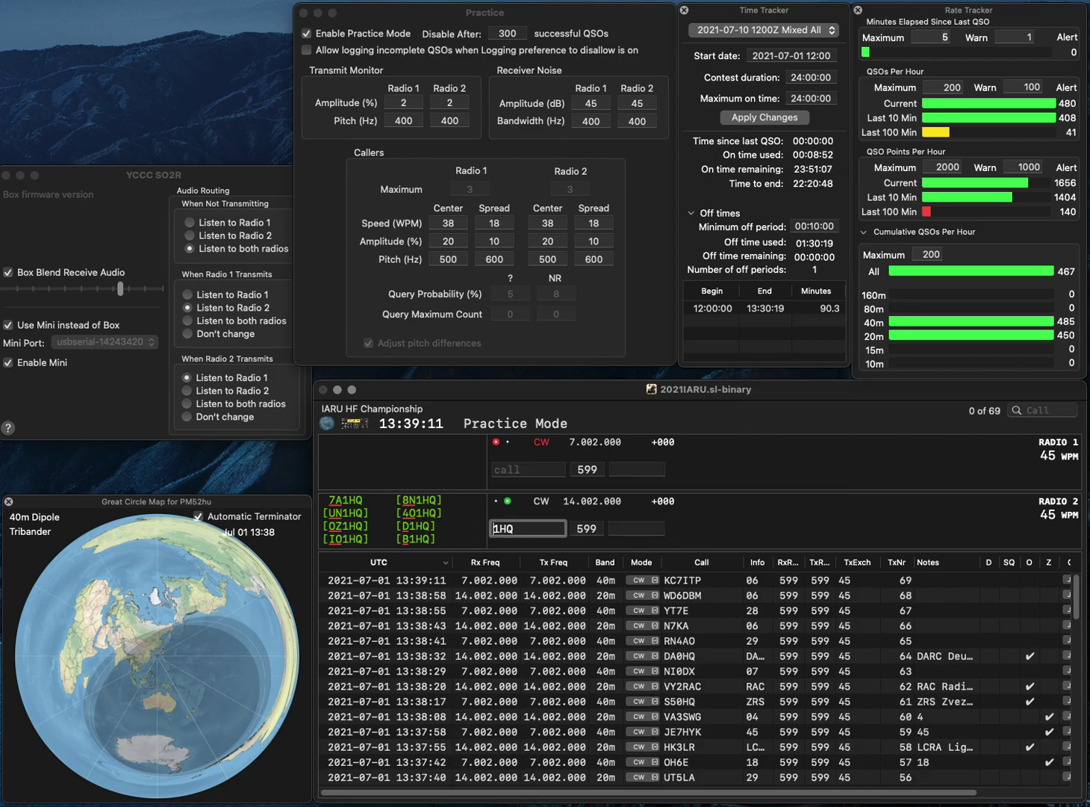
# - Complete the Radio 2 call as 4O1HQ and enter US0SY on Radio 1, sending the exchange to each
pyautogui.write('4O')
pyautogui.press('Return')
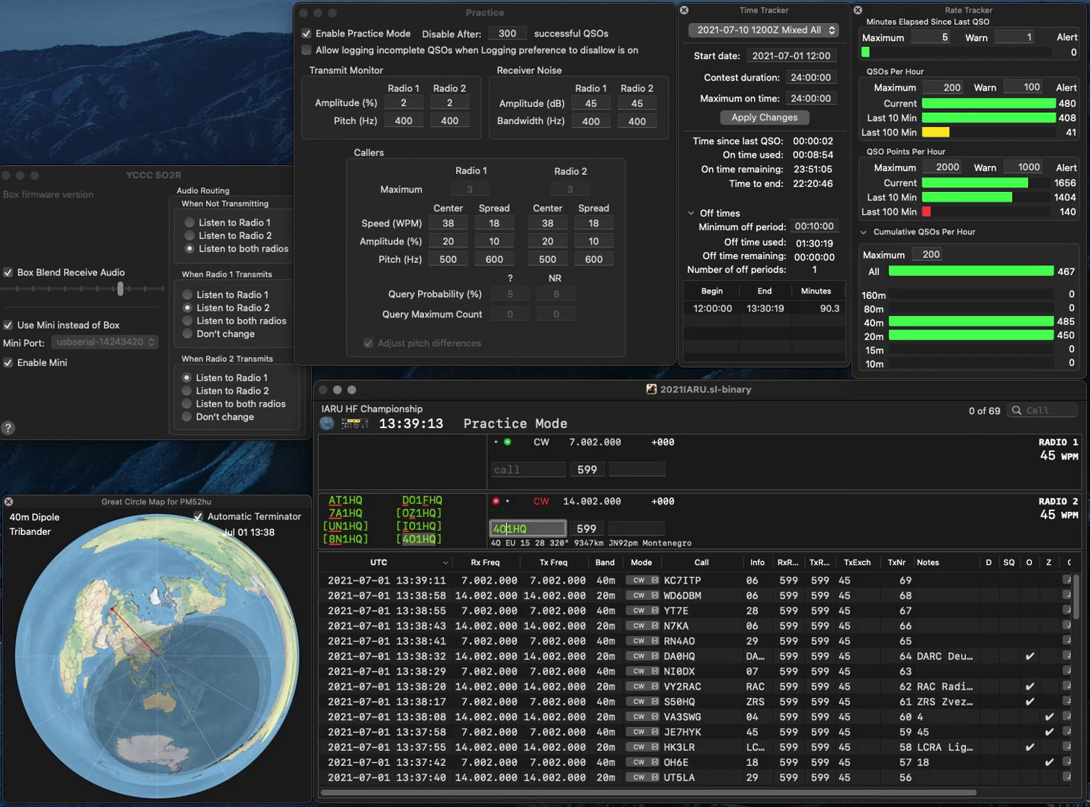
pyautogui.write('US')
pyautogui.write('0SY')
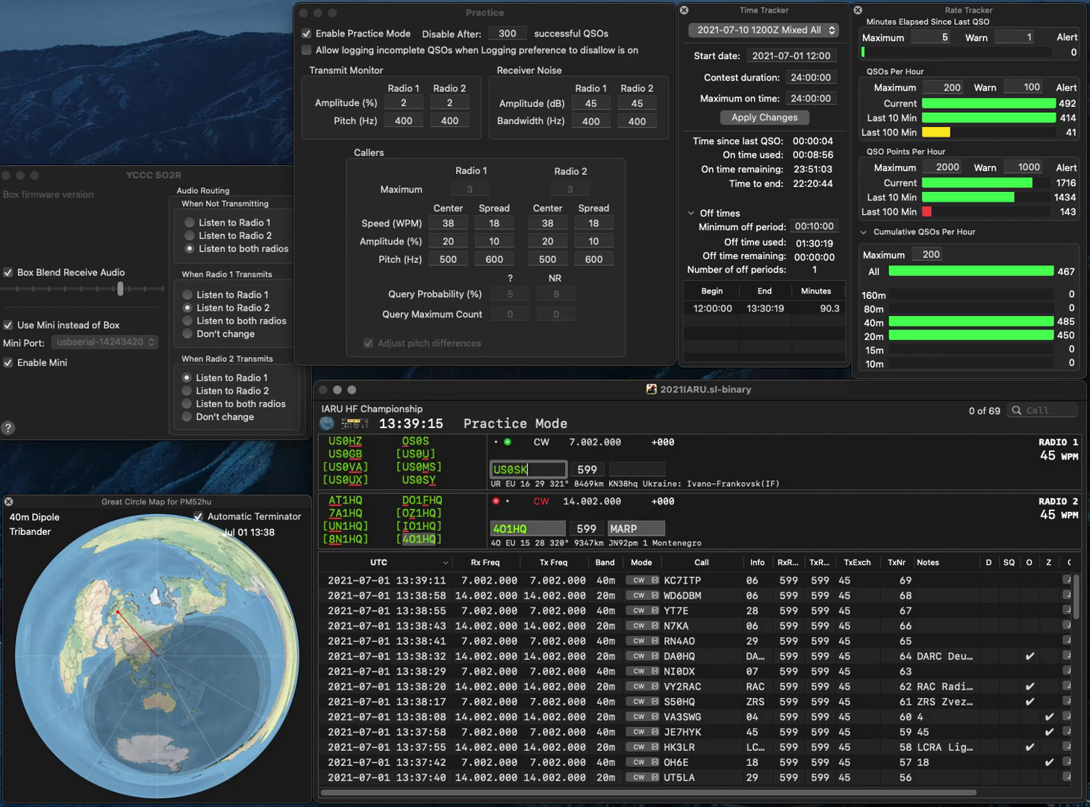
pyautogui.press('Return')
pyautogui.click(507, 528)
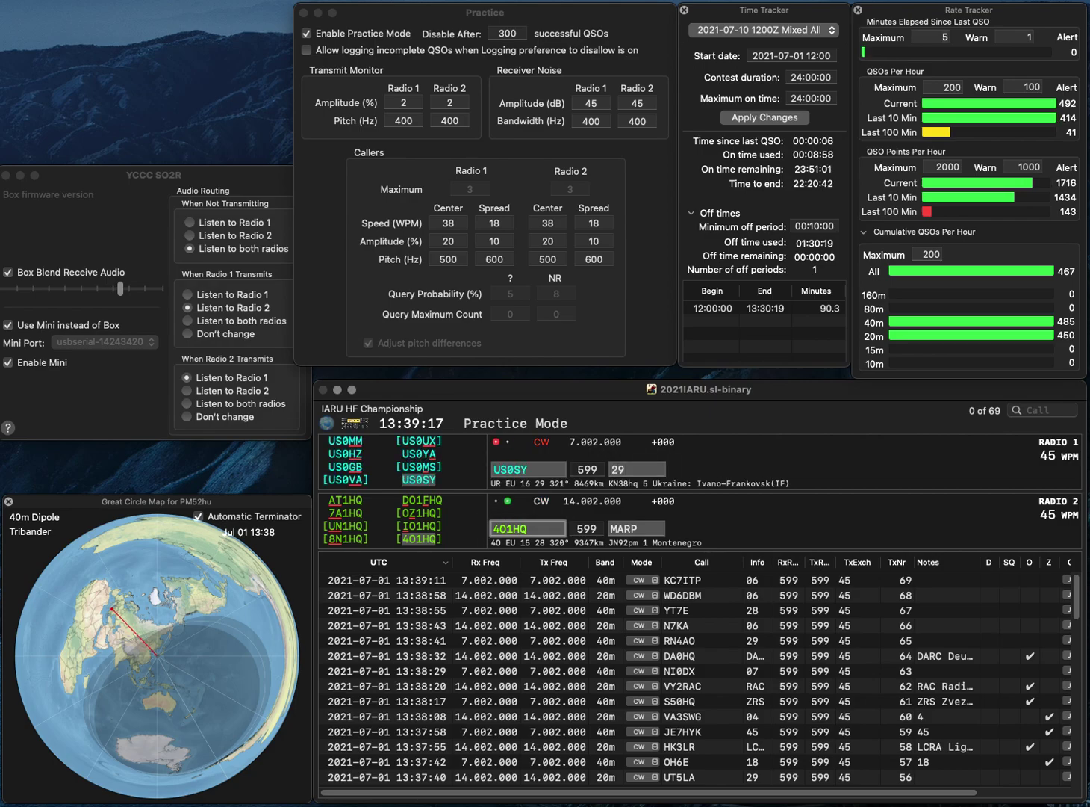
pyautogui.press('Tab')
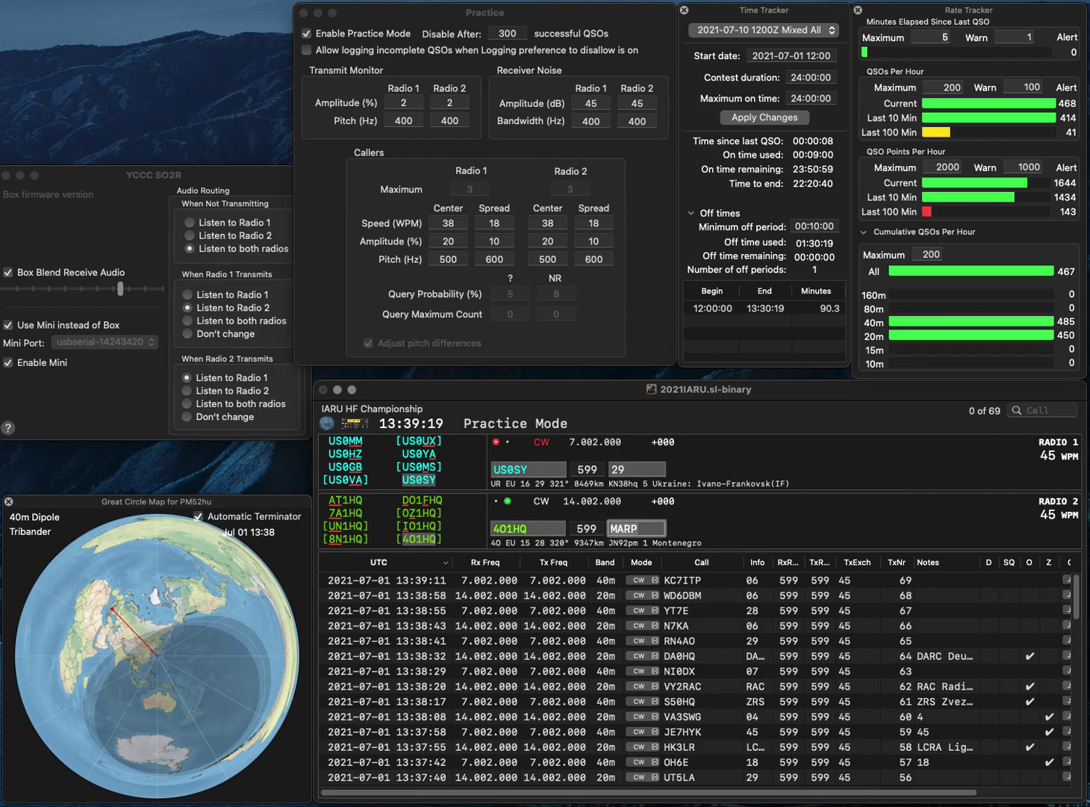
pyautogui.press('Return')
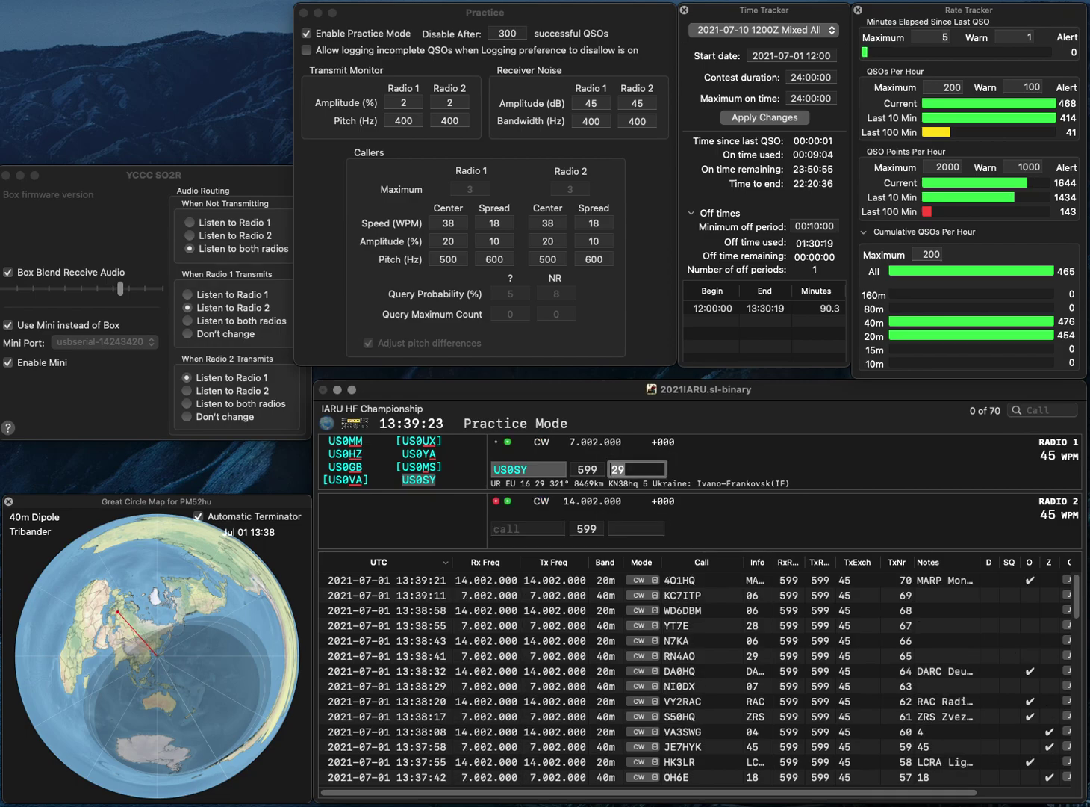
pyautogui.press('Return')
# - Enter the call OO7P on Radio 2 and the partial call 8FEO on Radio 1, and log the OO7P contact
pyautogui.write('007P')
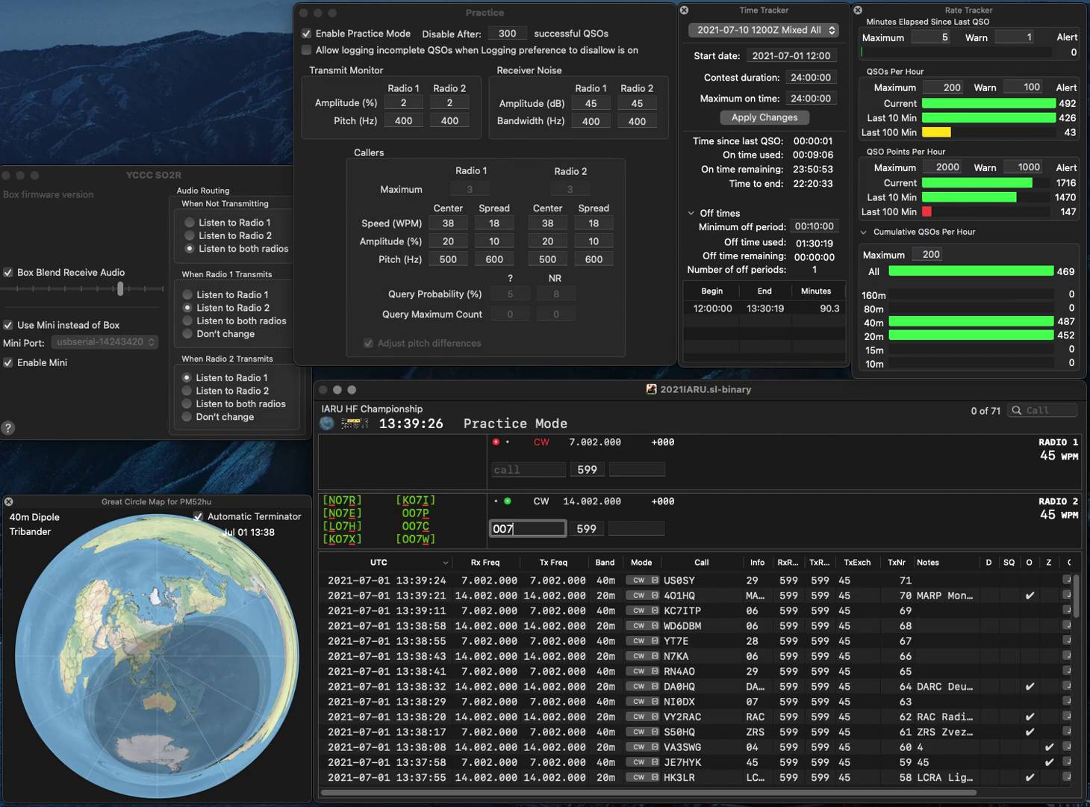
pyautogui.press('Return')
pyautogui.write('8FEO')
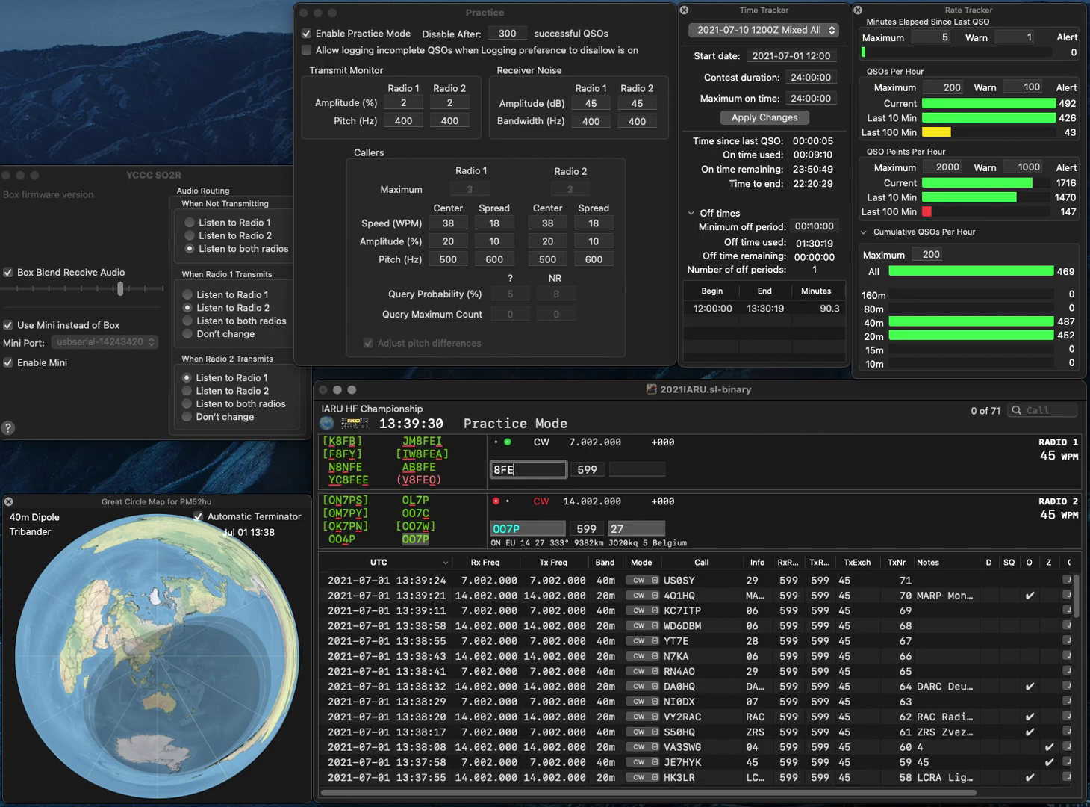
pyautogui.press('Return')
pyautogui.press('Return')
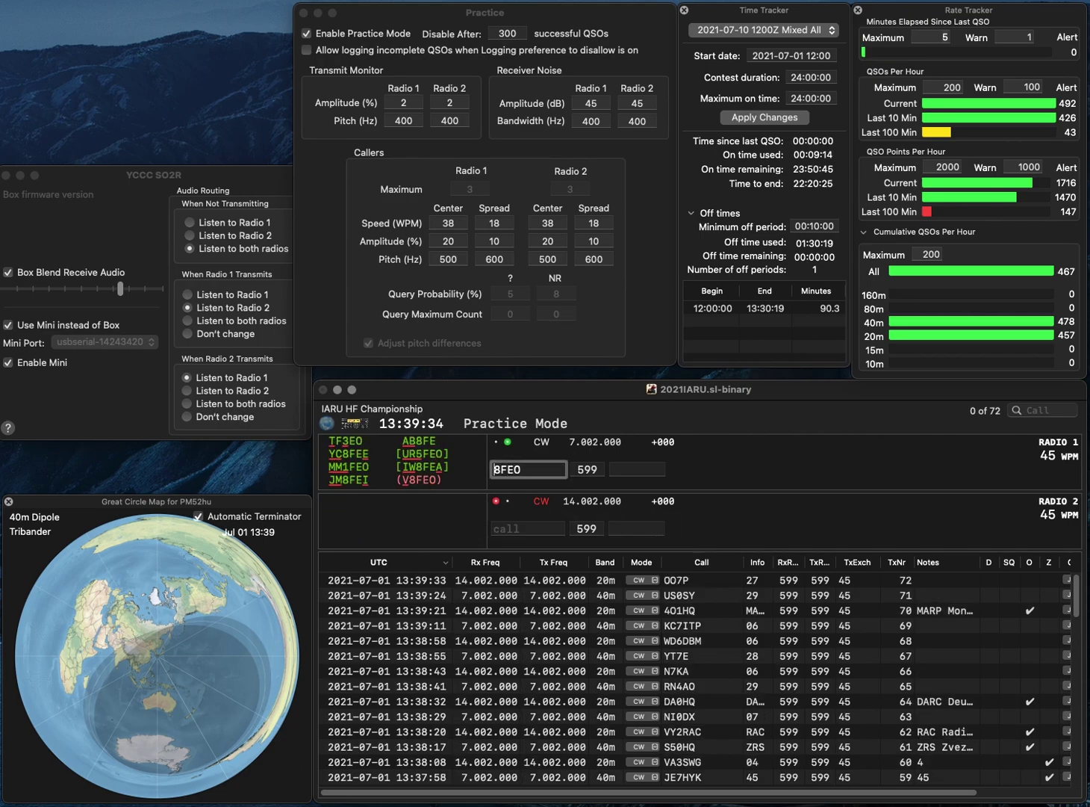
# - Complete the Radio 1 call as V8FEO, enter EI0HQ on Radio 2, and log both contacts
pyautogui.write('V')
pyautogui.press('Return')
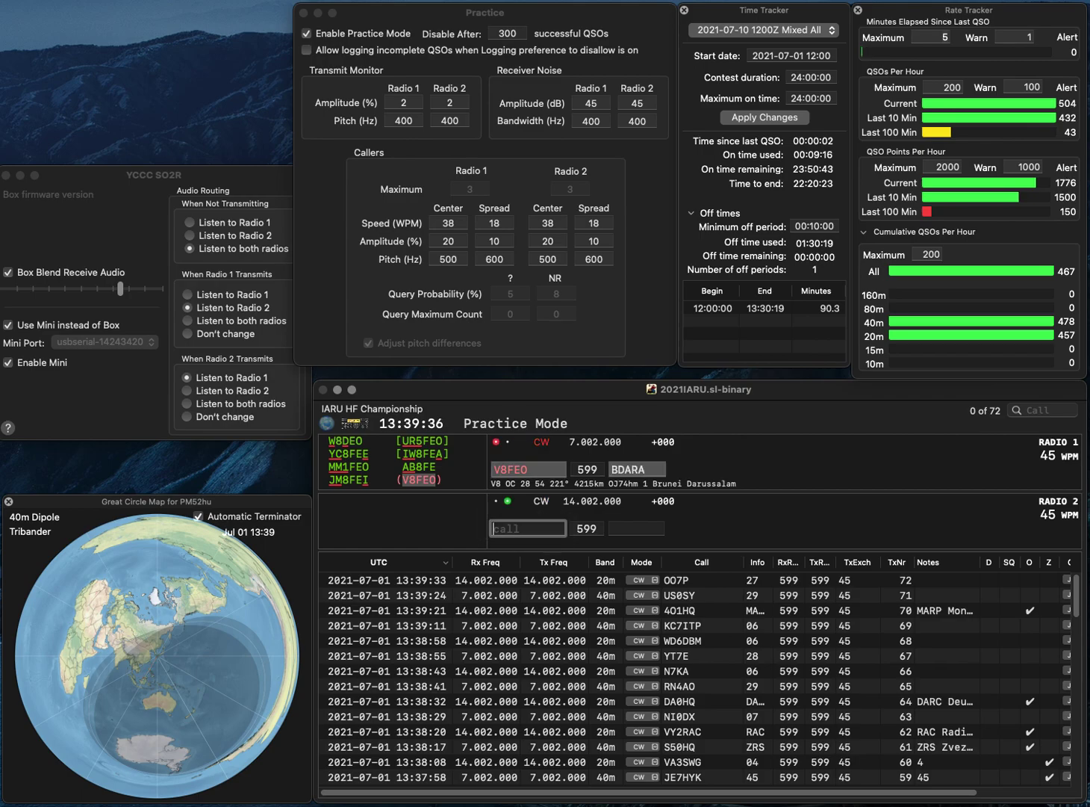
pyautogui.write('EI0HQ')
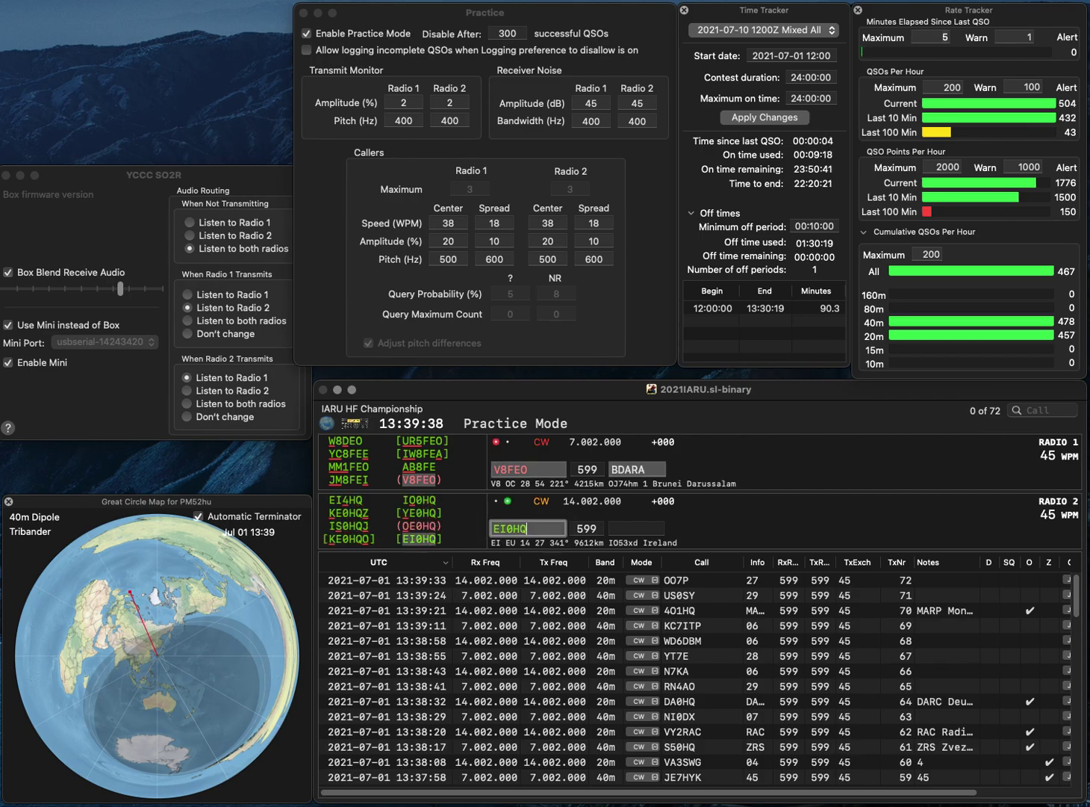
pyautogui.press('Return')
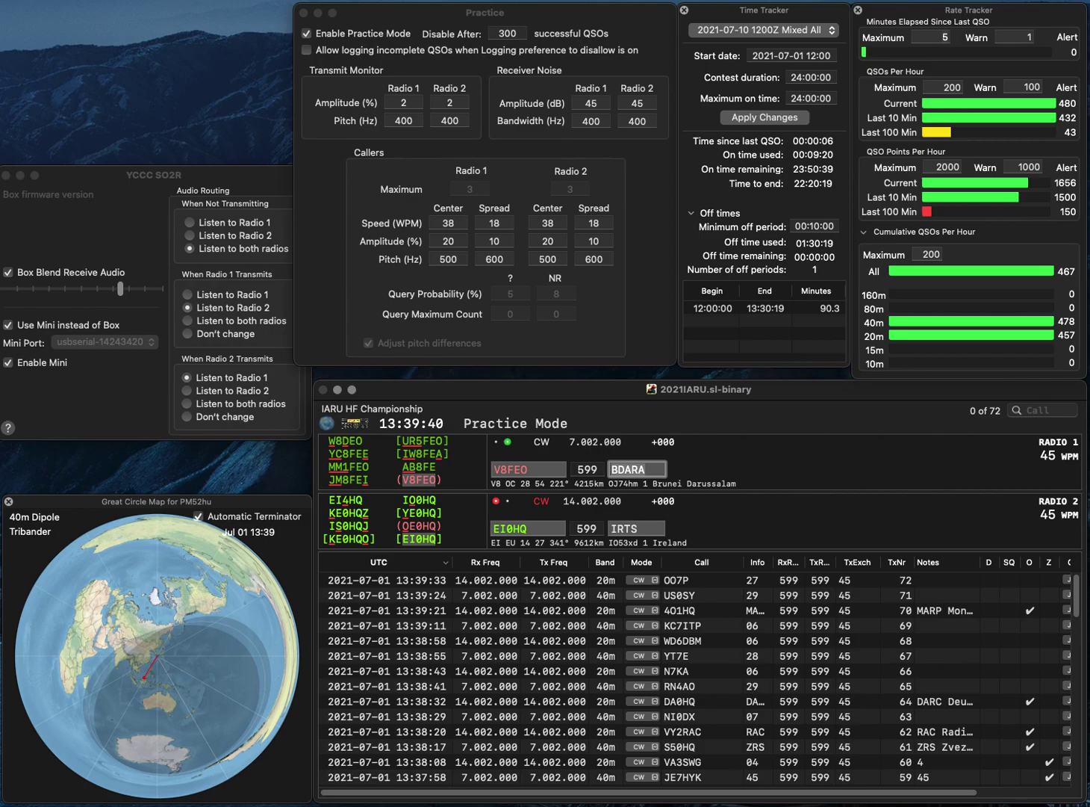
pyautogui.press('Return')
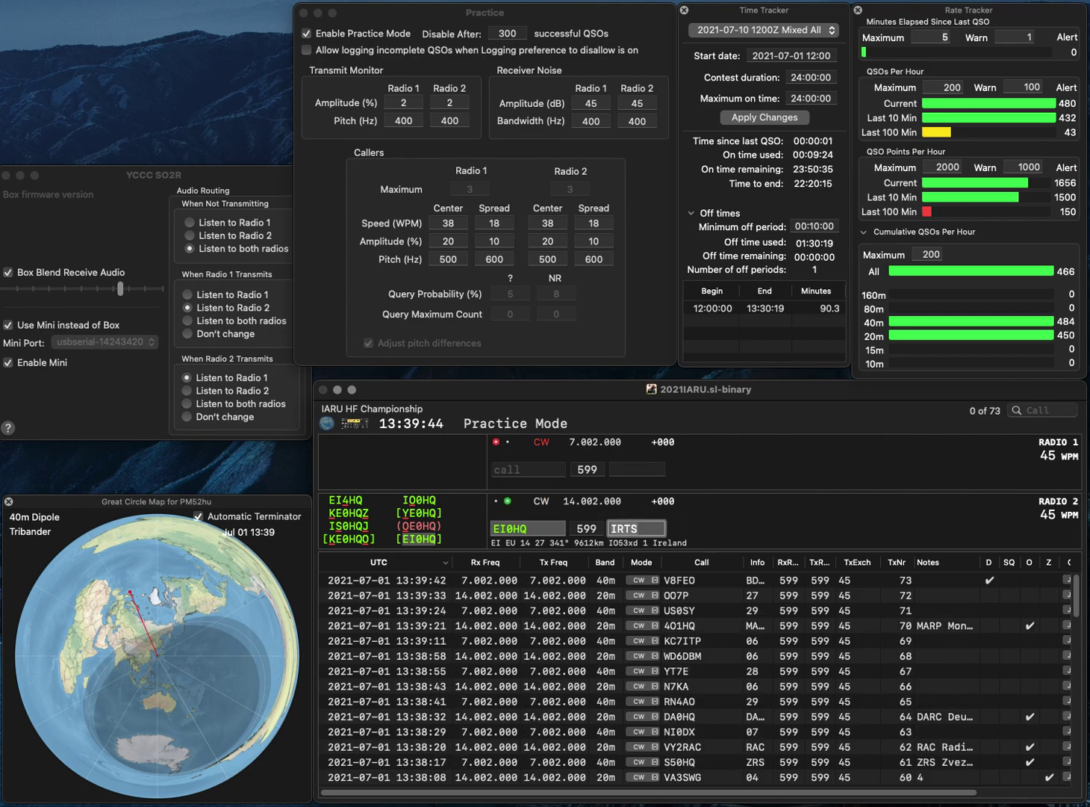
pyautogui.press('Return')
pyautogui.write('KA7RON')
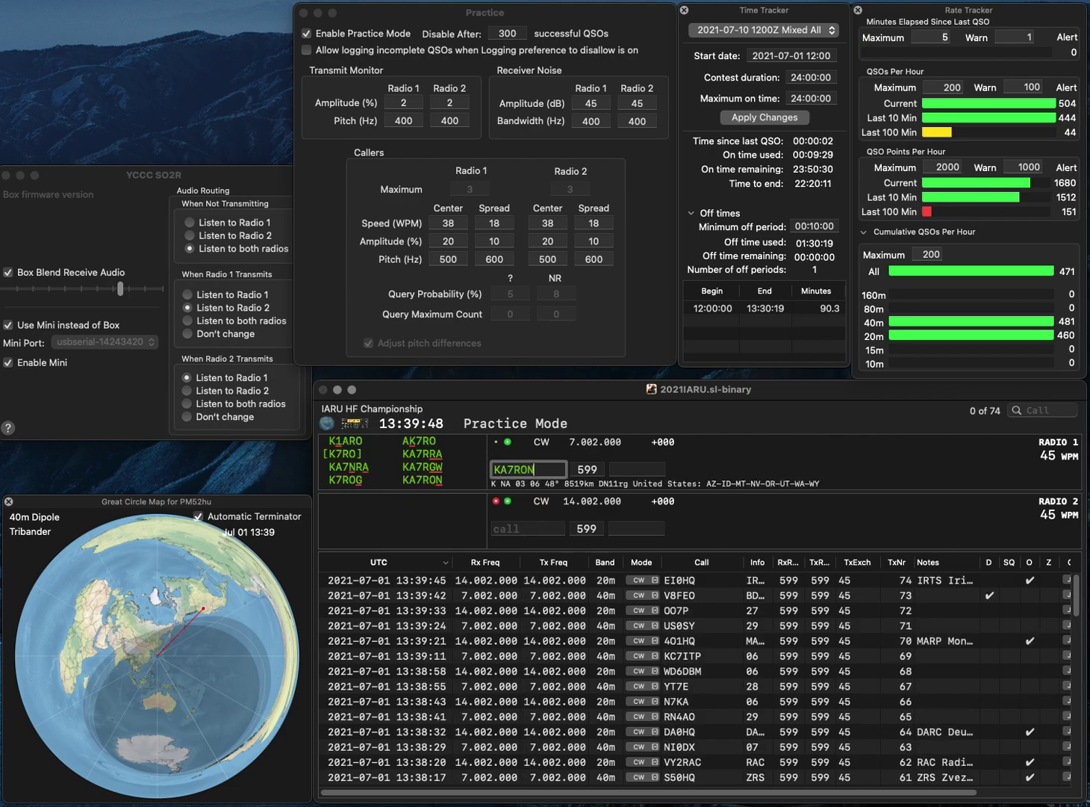
pyautogui.press('Return')
pyautogui.press('Tab')
pyautogui.write('HQ')
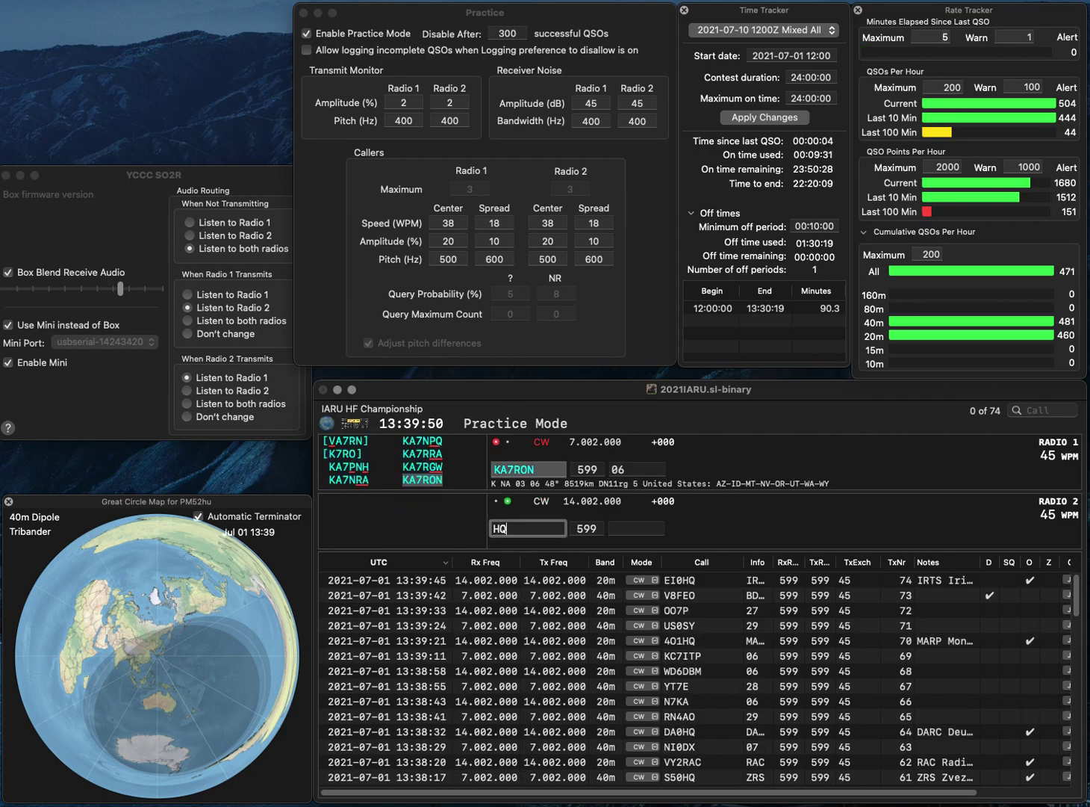
pyautogui.press('F1')
pyautogui.press('Tab')
pyautogui.press('space')
pyautogui.press('space')
pyautogui.press('Return')
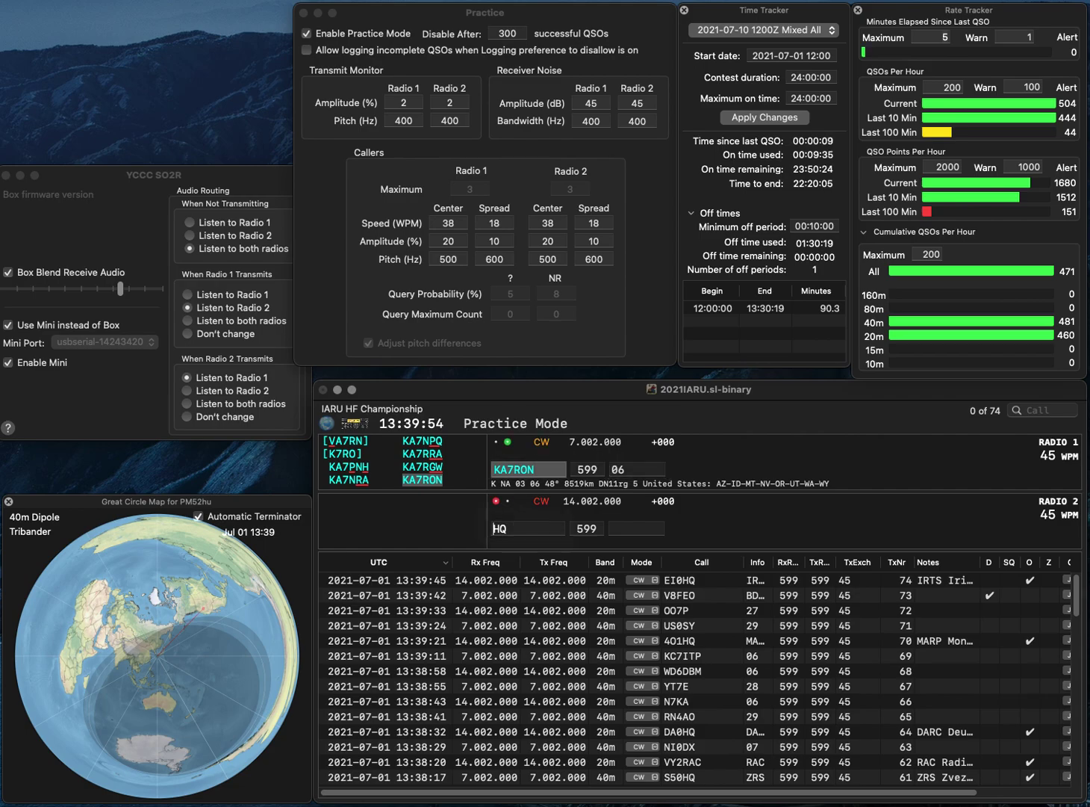
pyautogui.write('TC3')
pyautogui.press('Return')
pyautogui.write('IV')
pyautogui.write('TT')
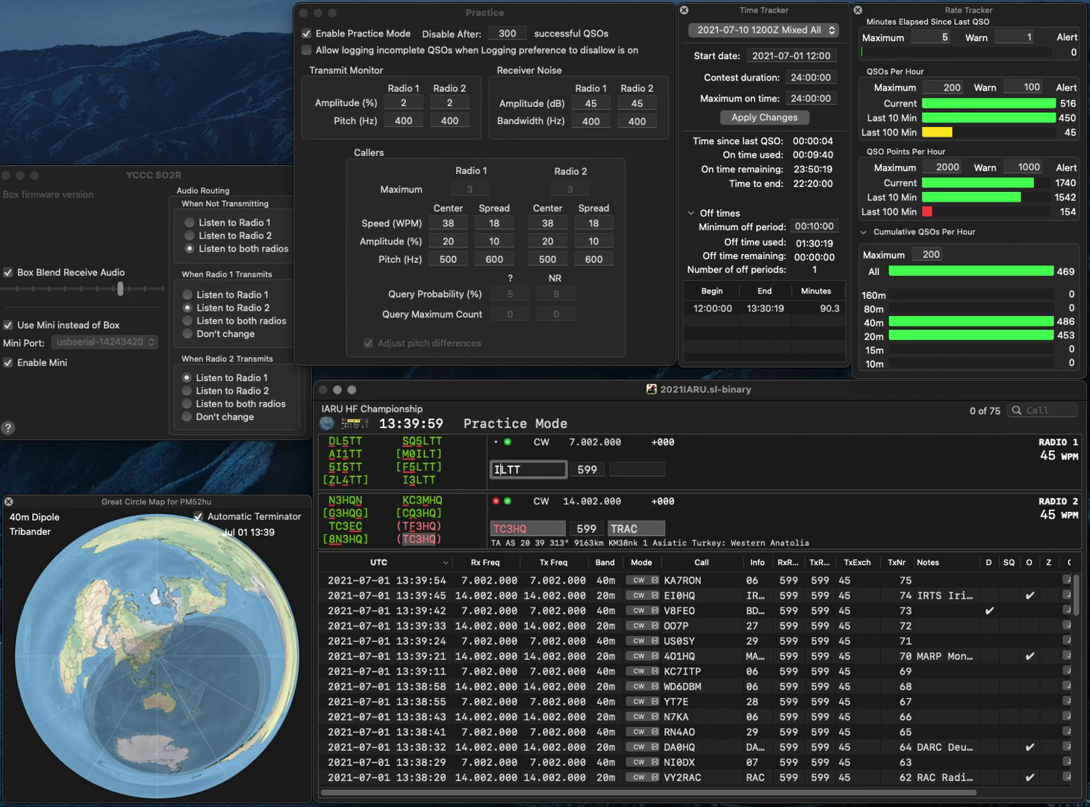
pyautogui.write('V3')
pyautogui.press('Return')
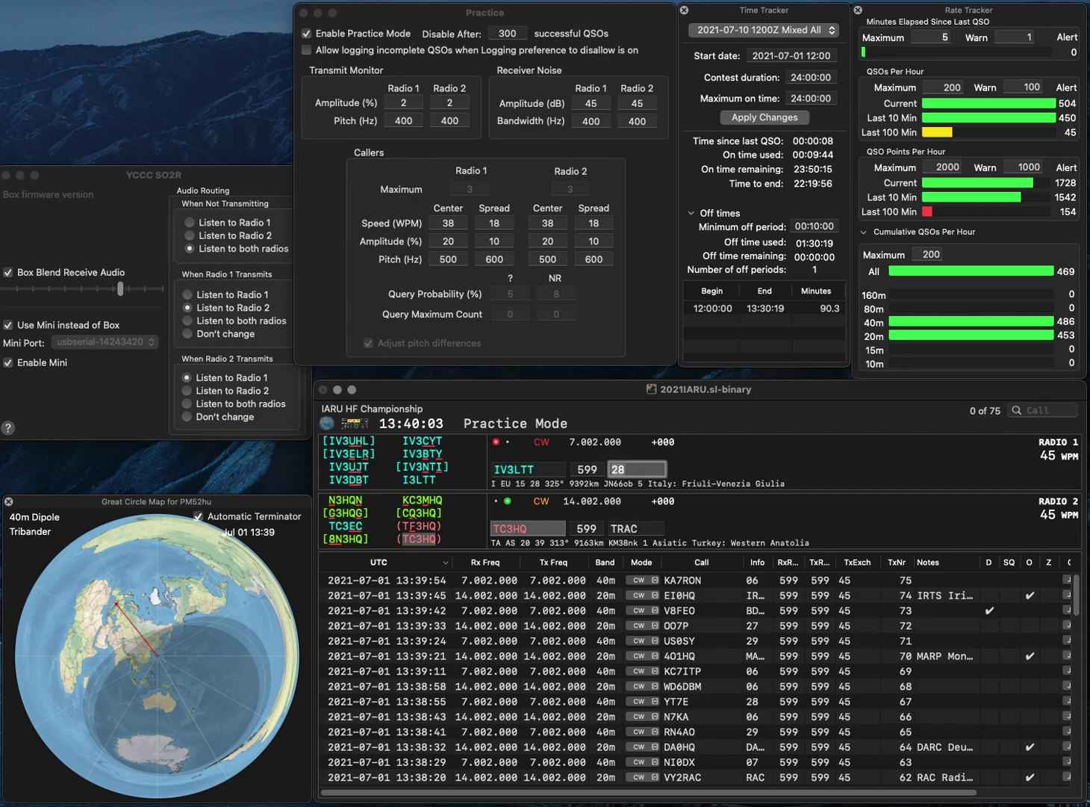
pyautogui.press('BackSpace')
pyautogui.press('Return')
# - Enter the call R0HQ on Radio 2 with exchange SRR, and log the I3LTT and R0HQ contacts
pyautogui.write('R')
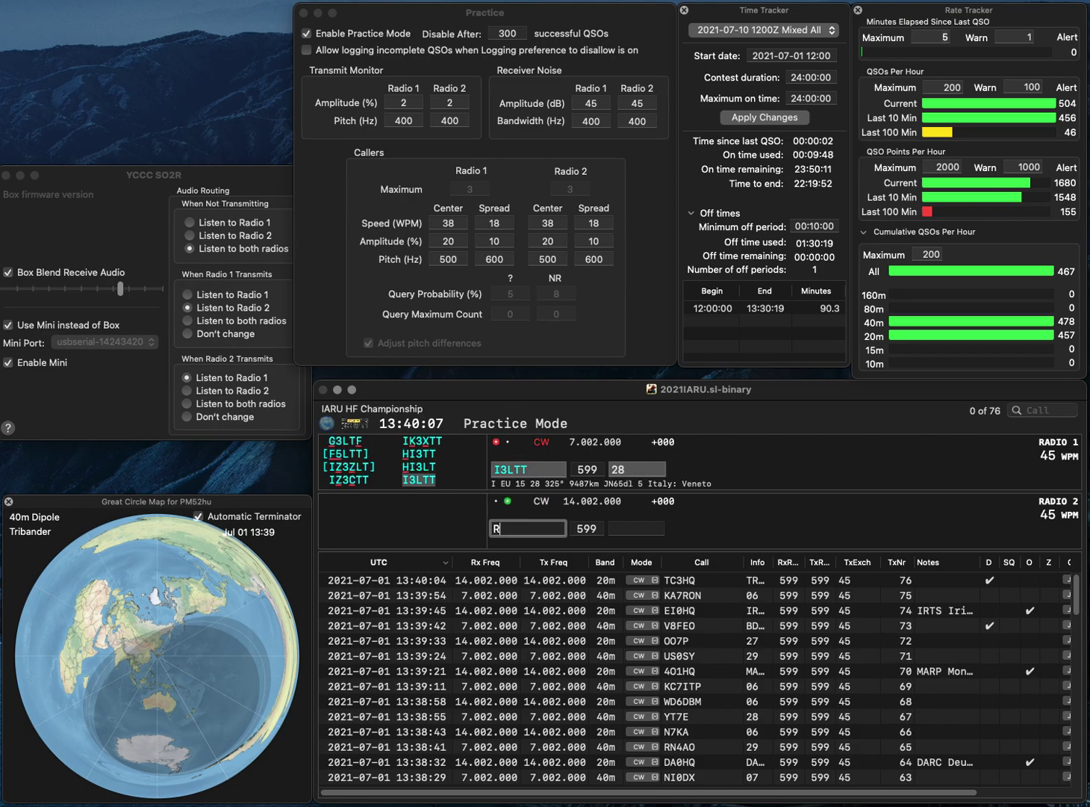
pyautogui.write('0HQ')
pyautogui.press('Return')
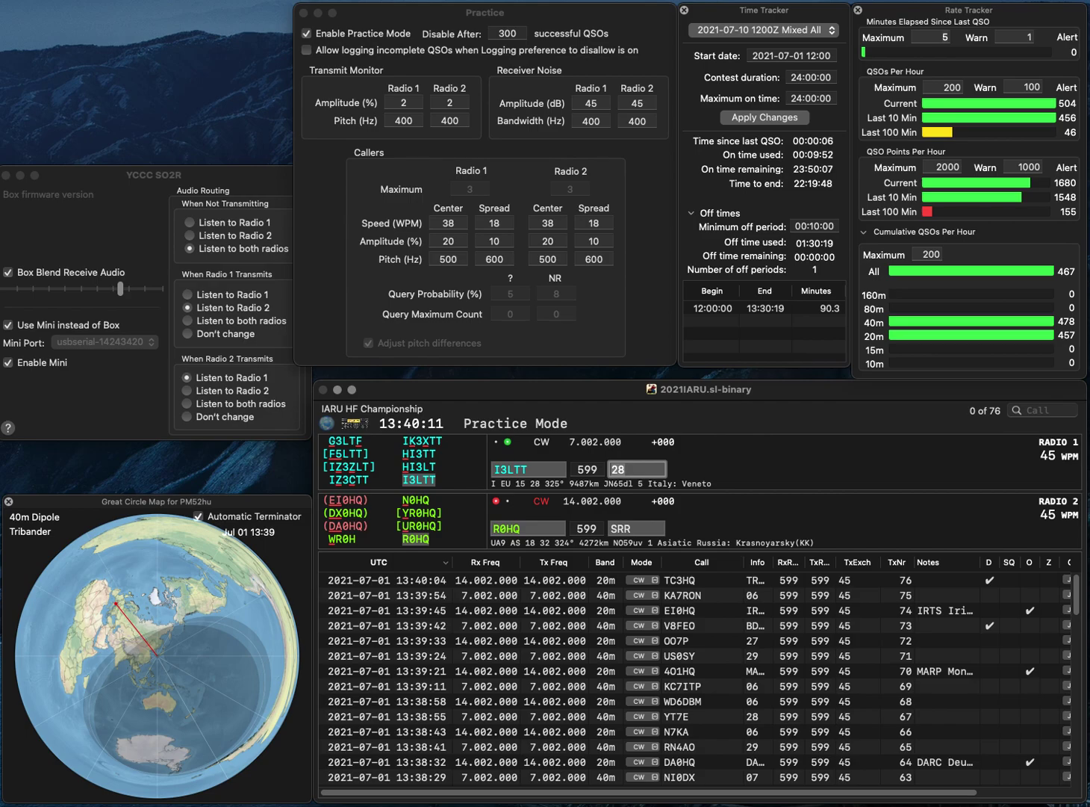
pyautogui.press('Return')
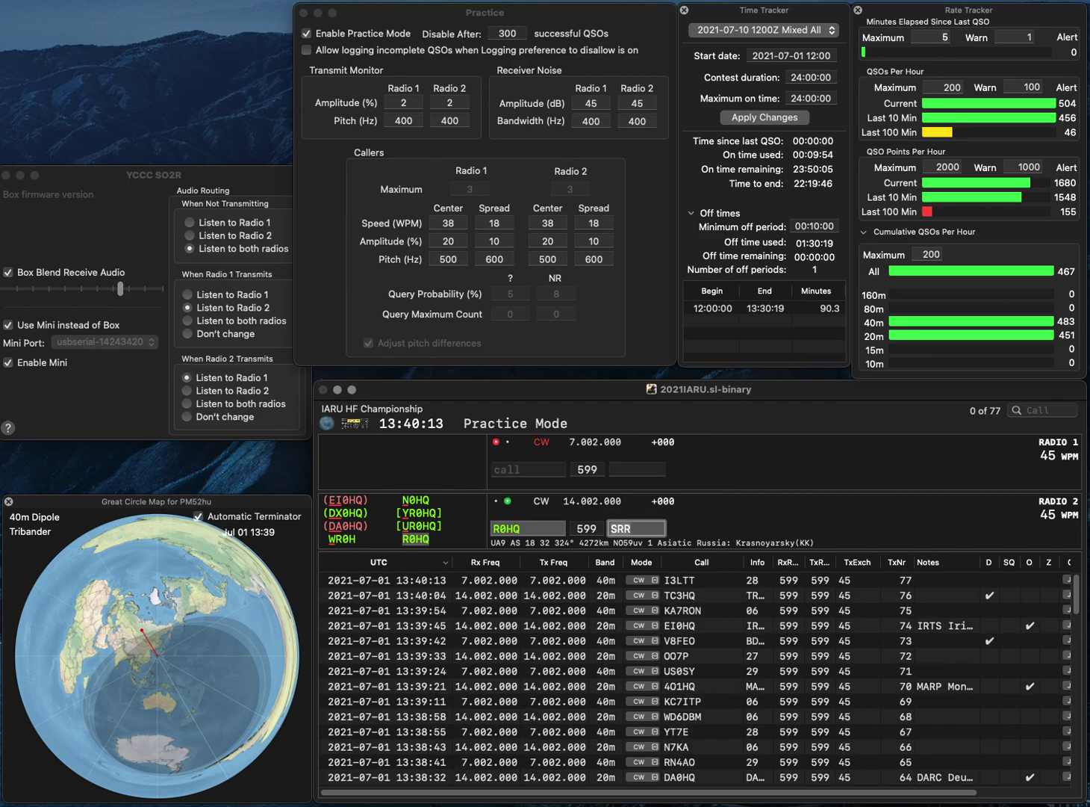
pyautogui.press('Return')
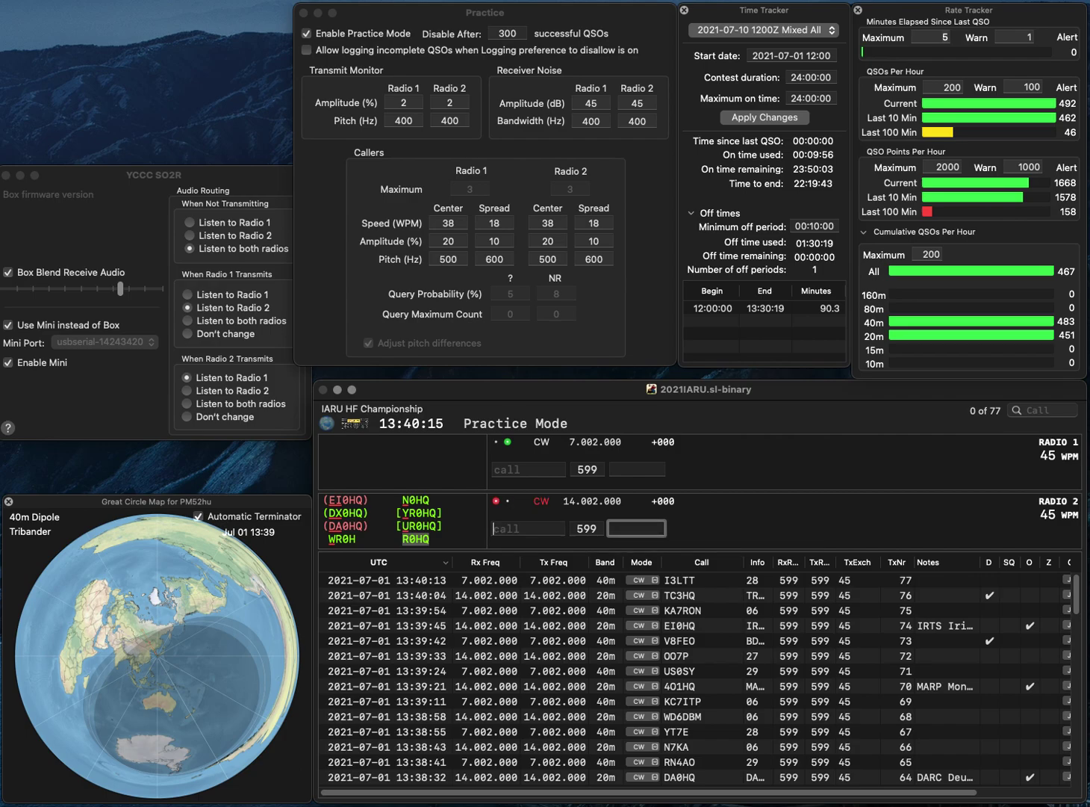
pyautogui.press('BackSpace')
pyautogui.write('TK')
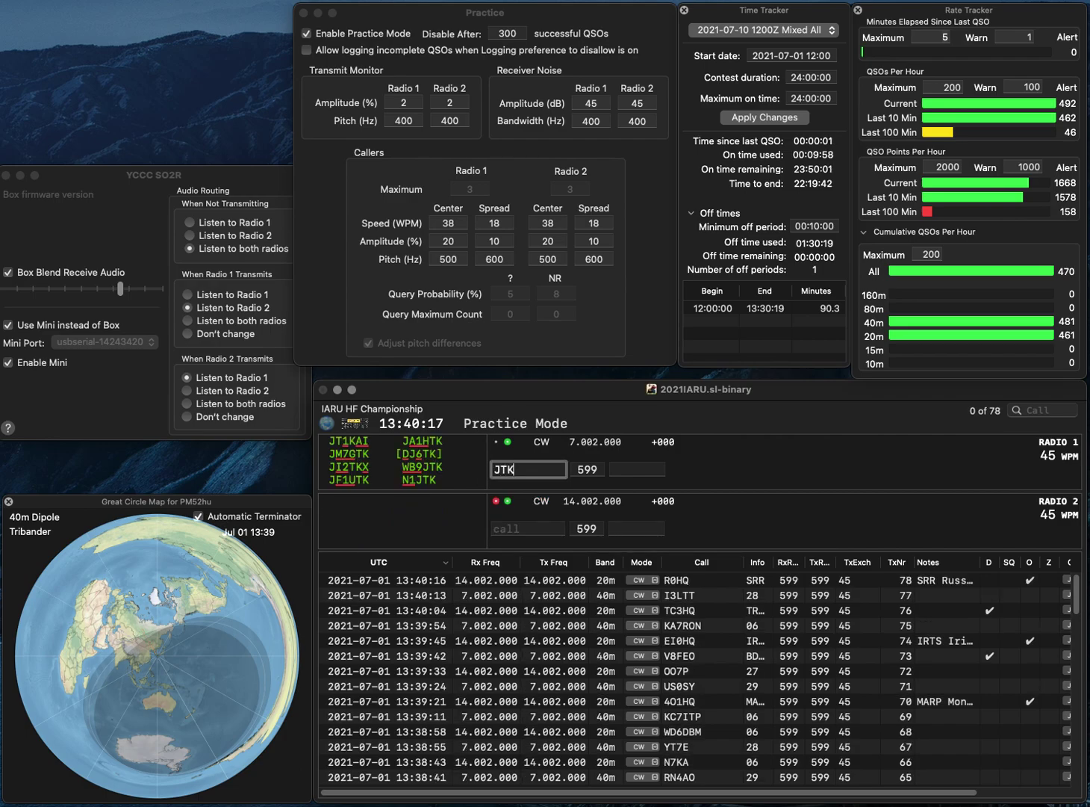
pyautogui.write('AA1KAA')
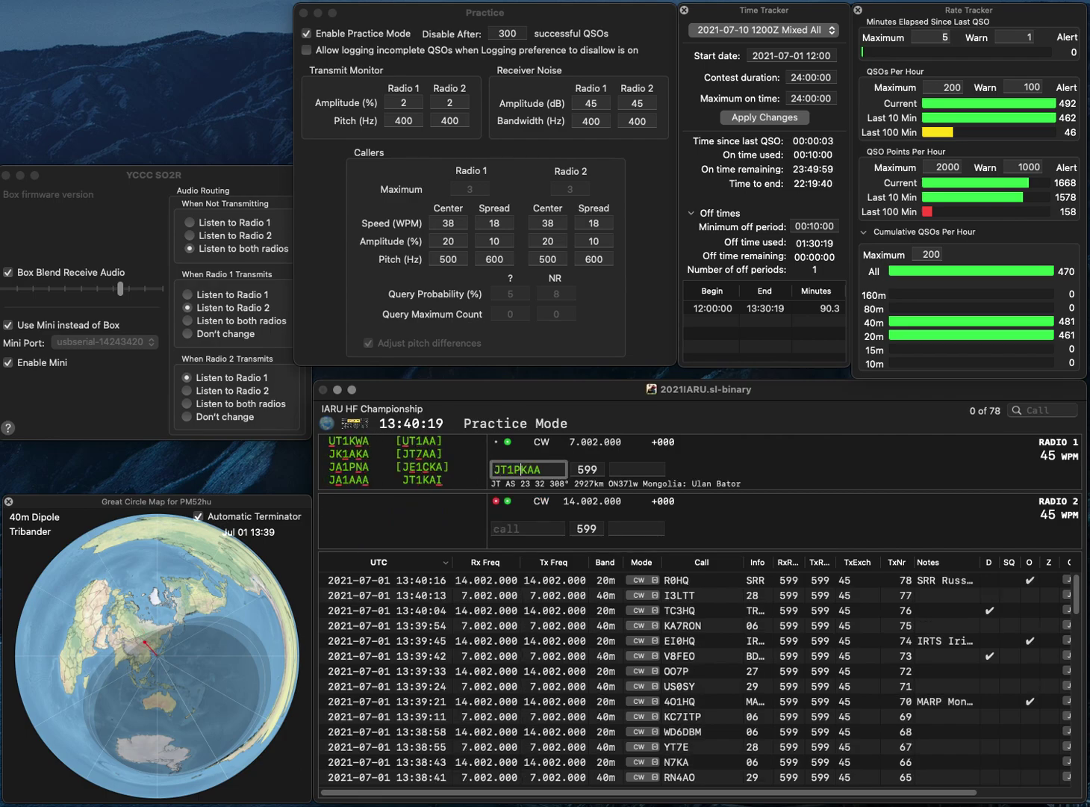
pyautogui.click(528, 528)
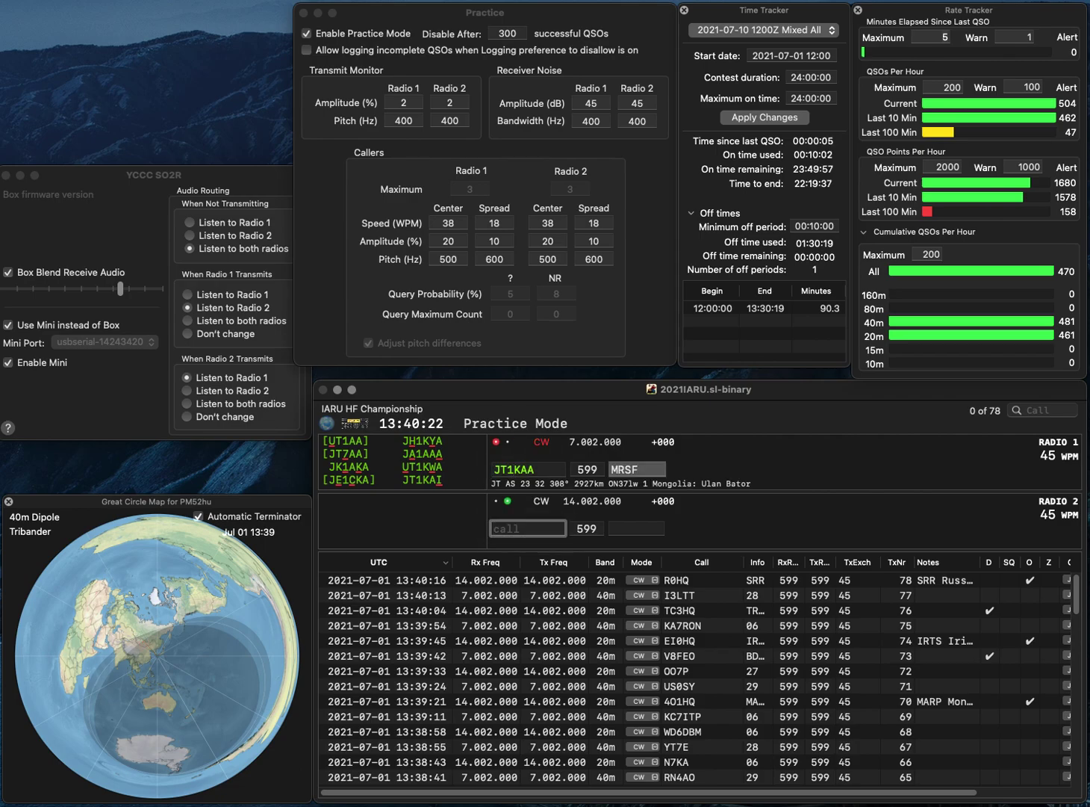
pyautogui.write('RO')
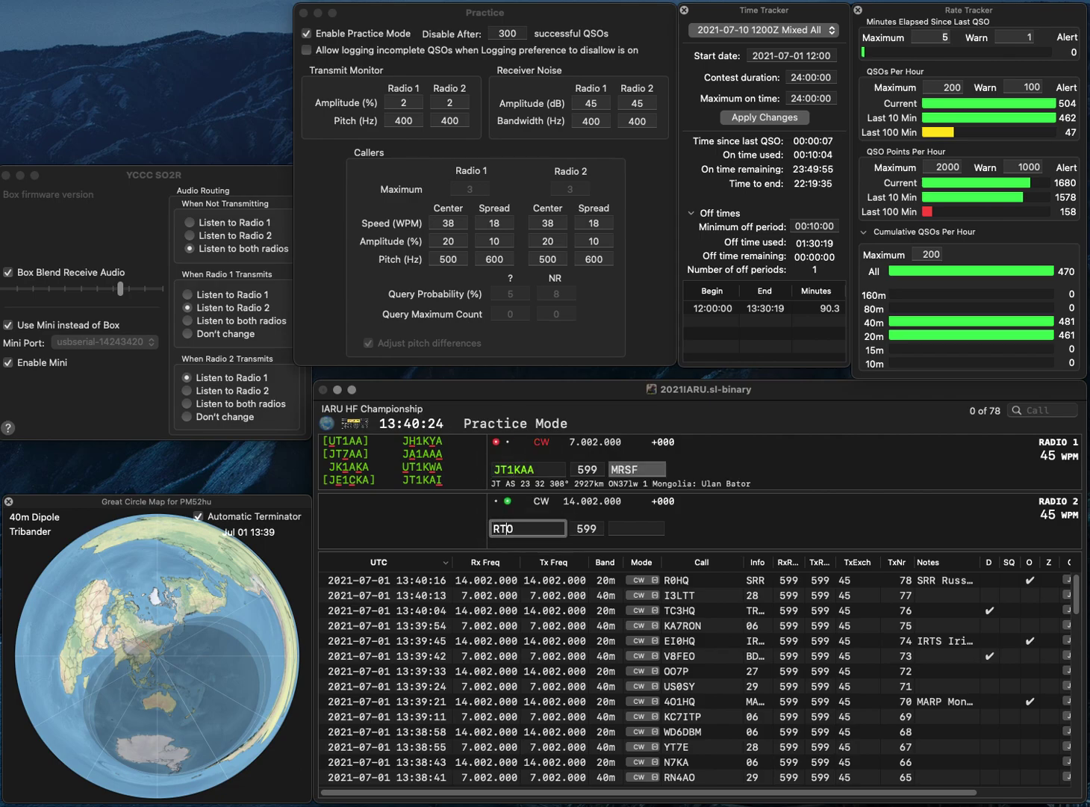
pyautogui.write('T4')
pyautogui.press('Return')
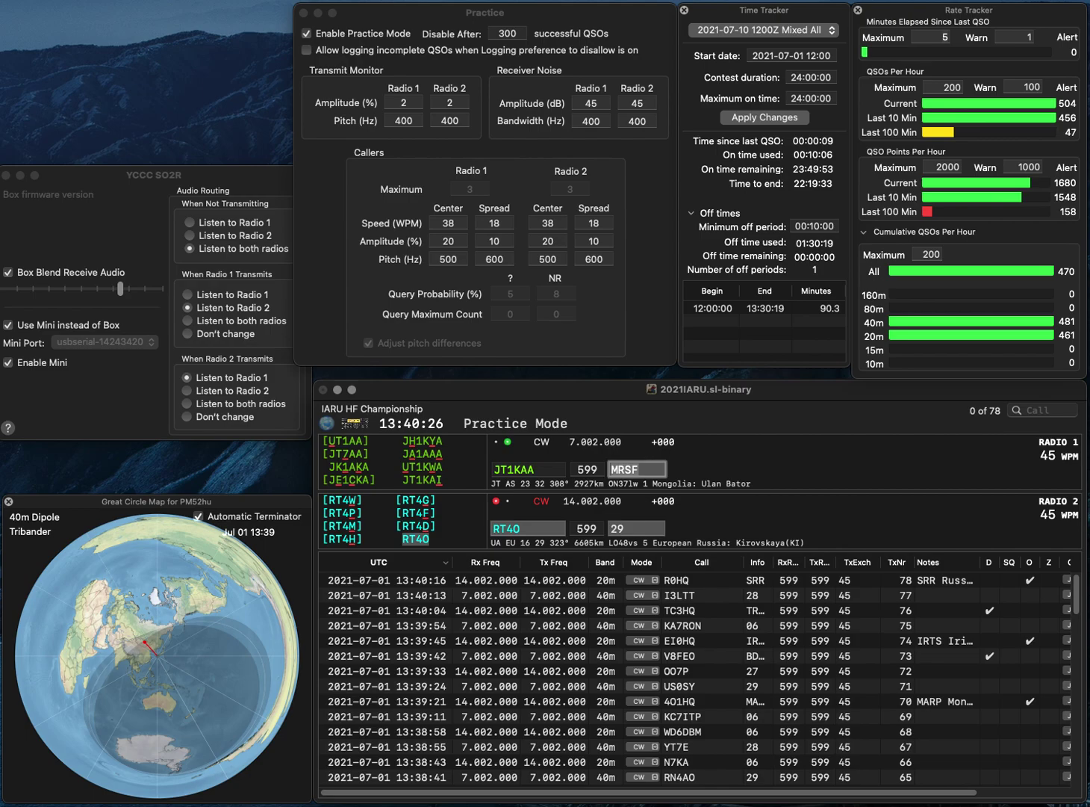
pyautogui.press('Return')
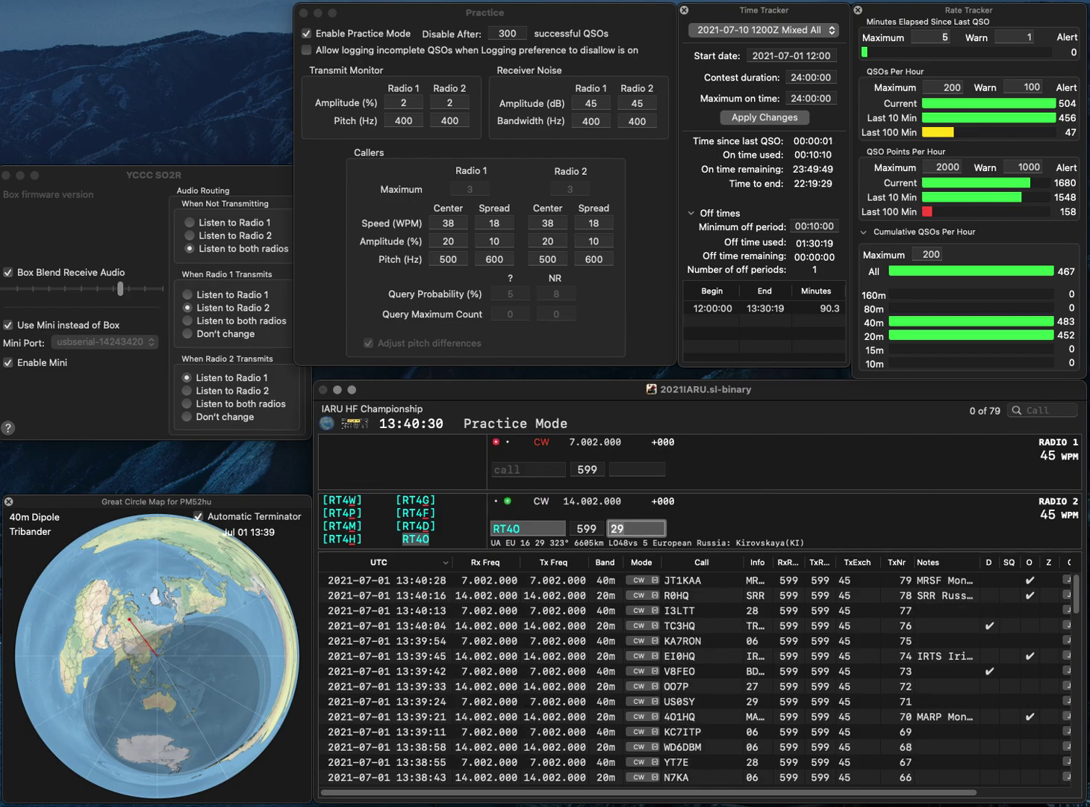
pyautogui.press('Return')
pyautogui.write('UN1HQ')
pyautogui.press('Return')
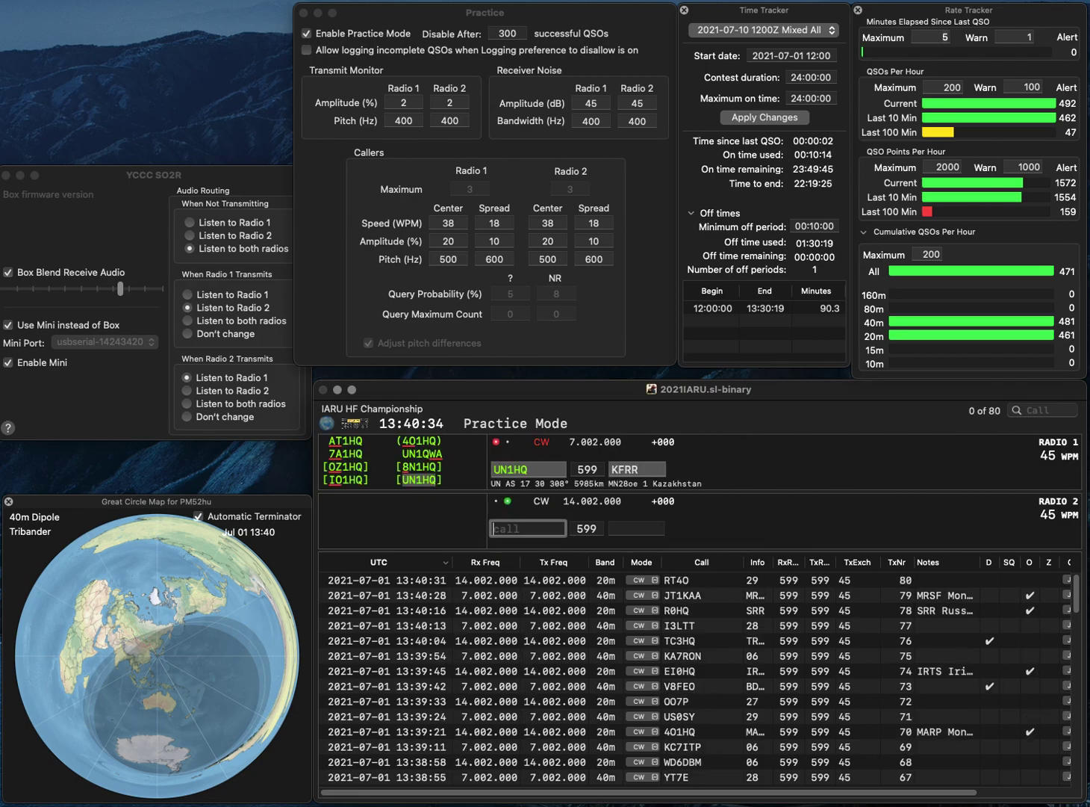
pyautogui.write('W8DW')
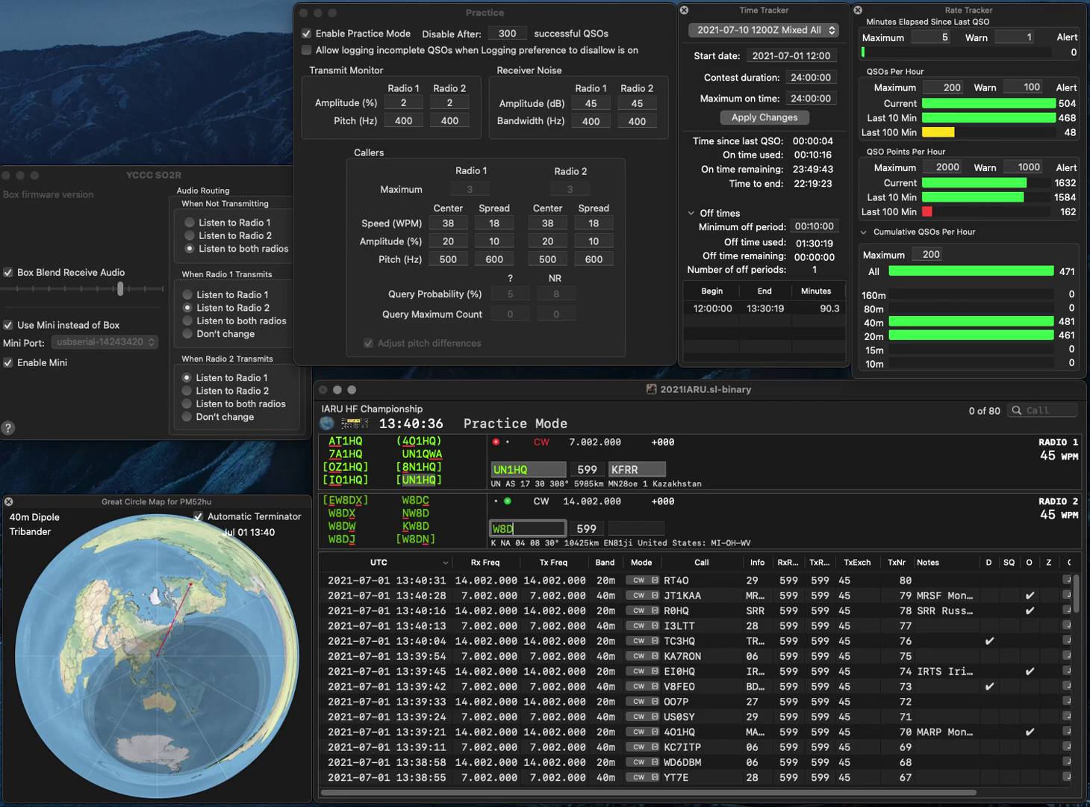
pyautogui.press('Return')
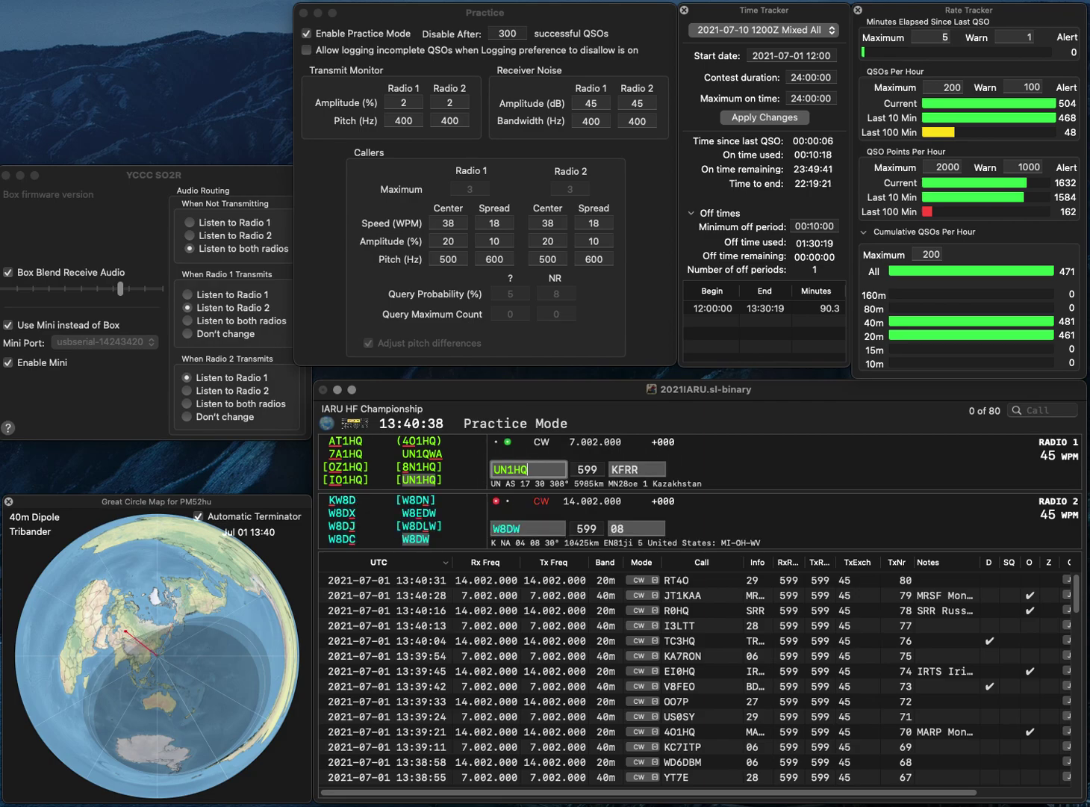
pyautogui.press('Tab')
pyautogui.press('Return')
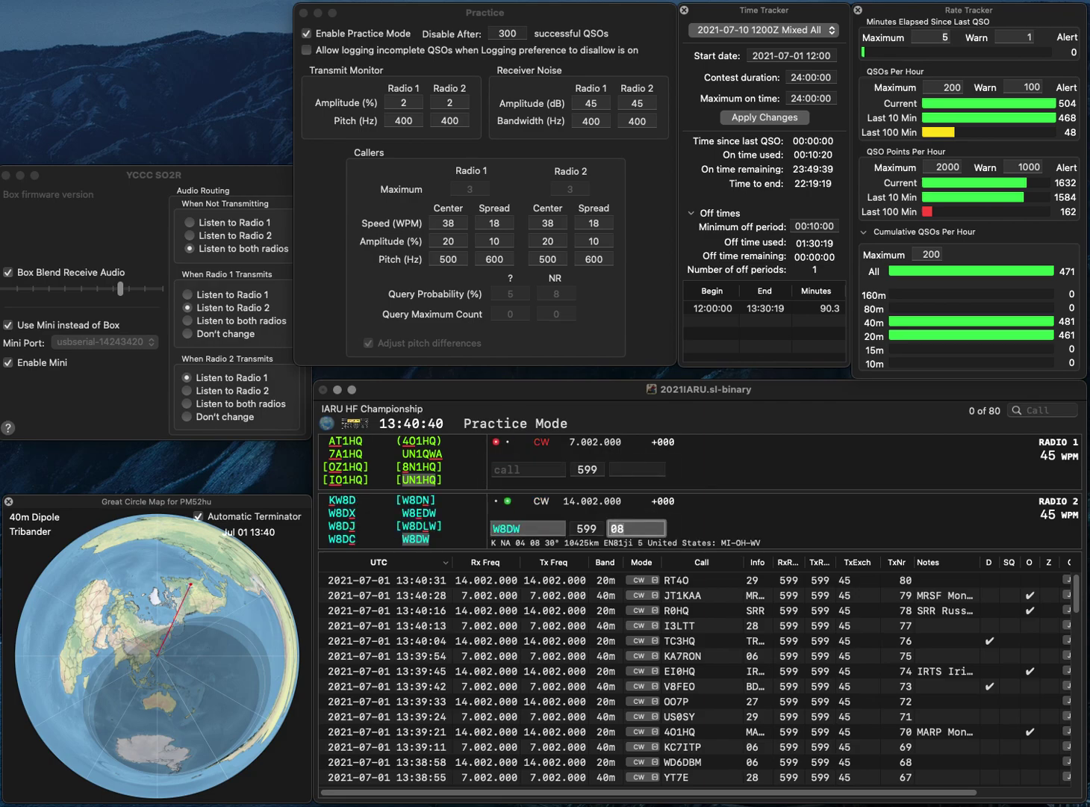
pyautogui.press('Return')
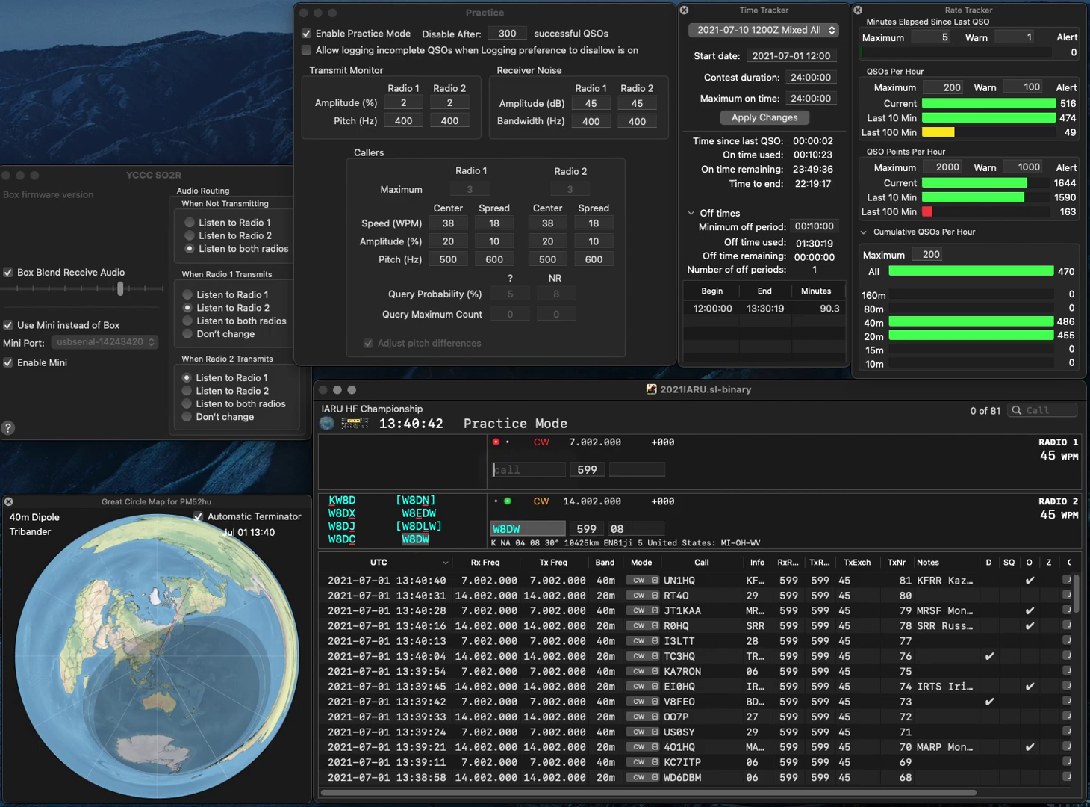
# - Enter PY5DJ on Radio 1 and PT2ADM on Radio 2, and log both contacts
pyautogui.write('PY5DJ')
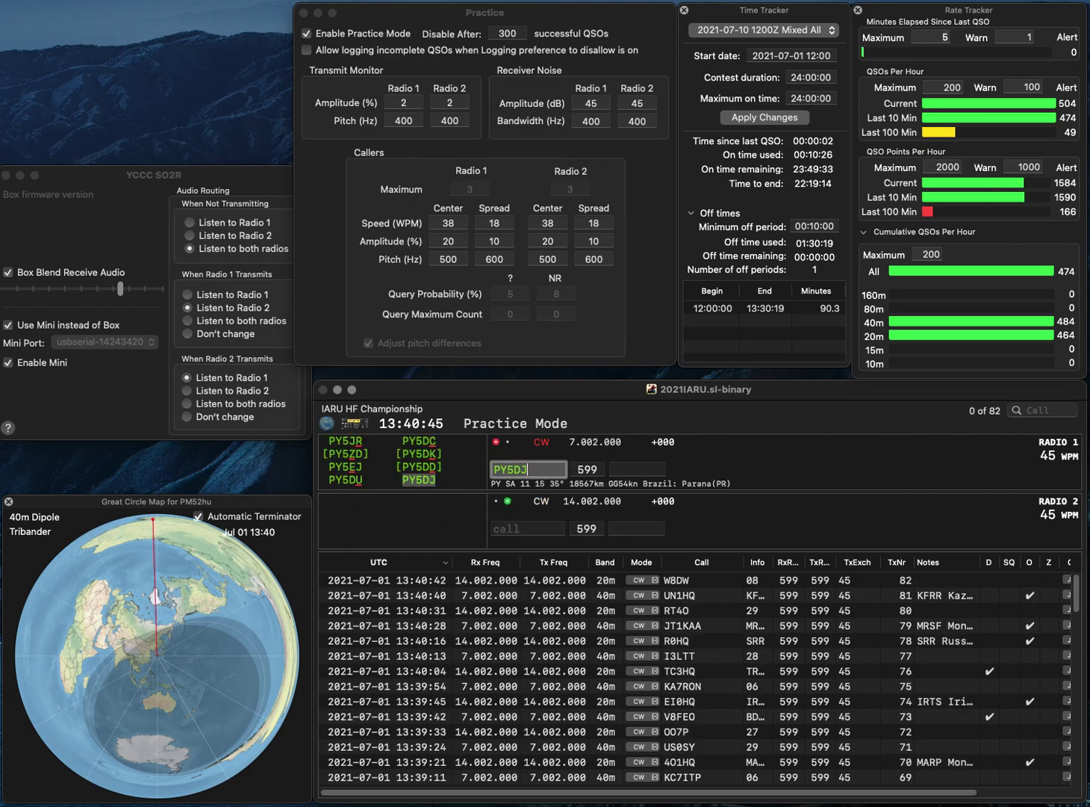
pyautogui.press('Return')
pyautogui.write('PT2ADM')
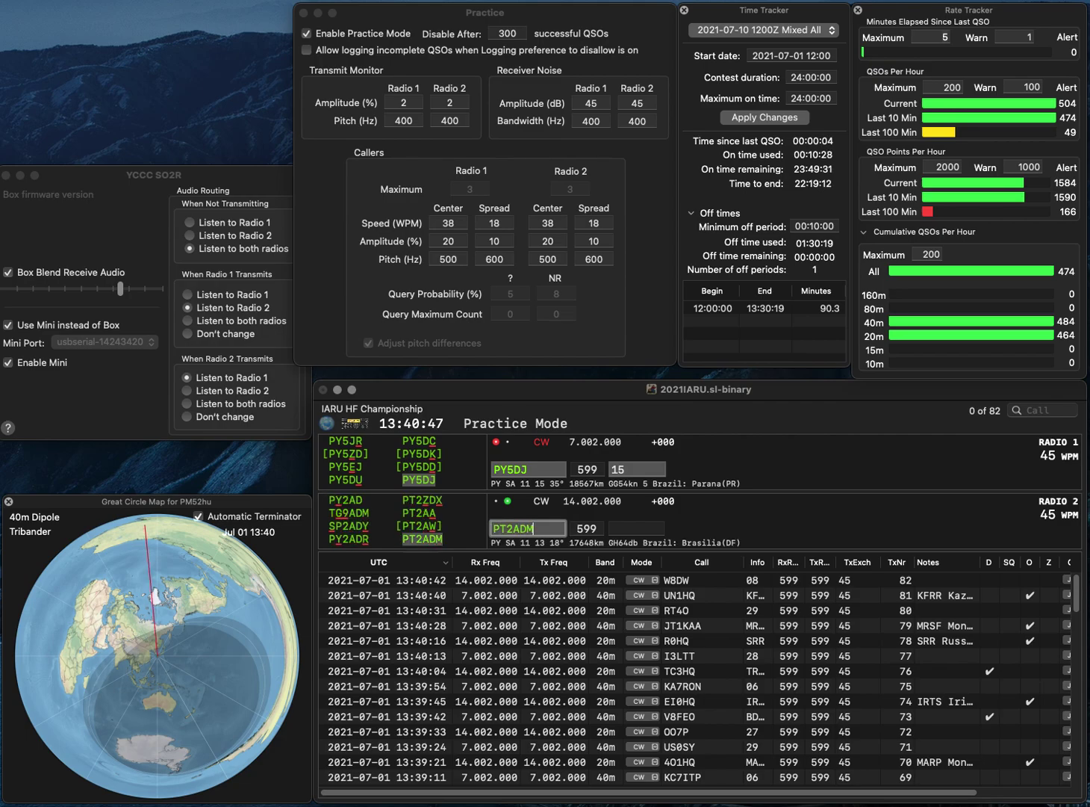
pyautogui.press('Return')
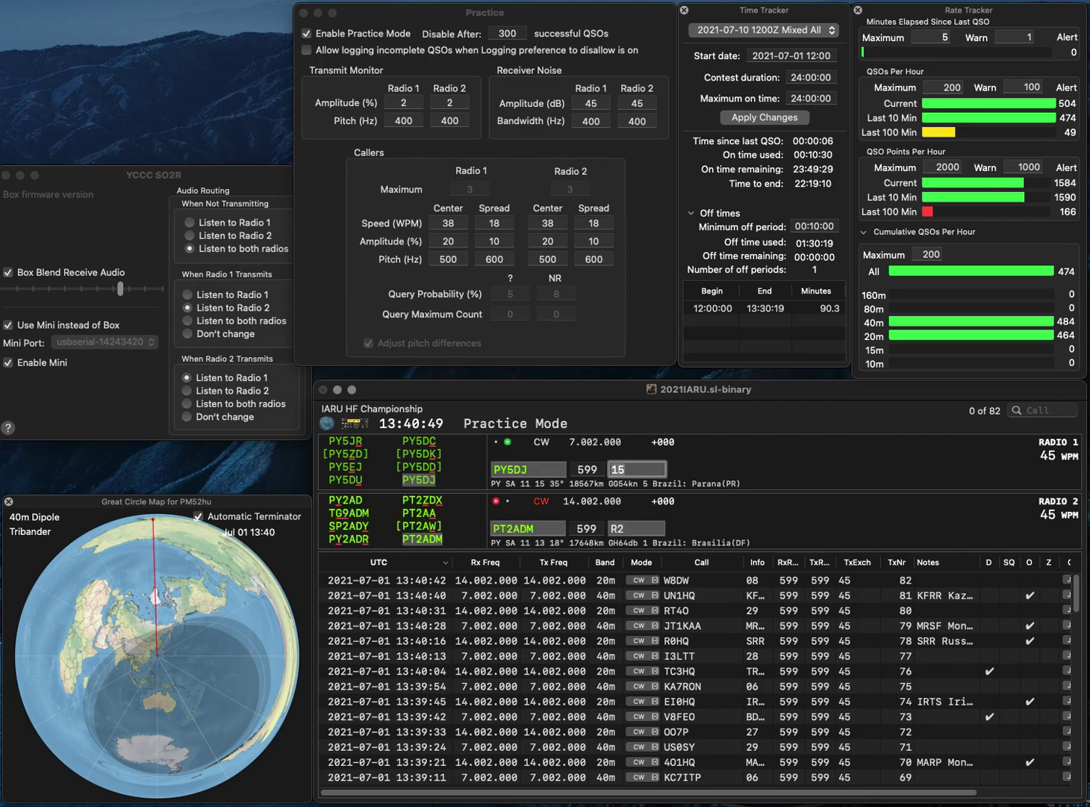
pyautogui.press('Return')
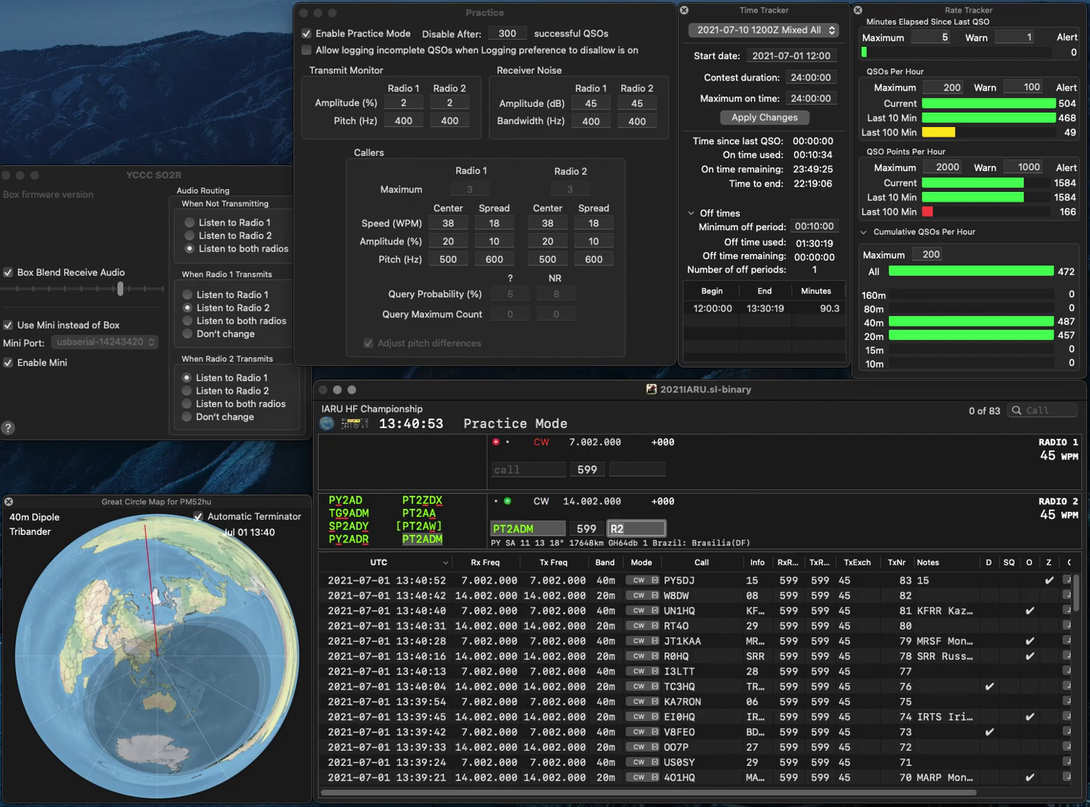
pyautogui.press('Return')
# - Enter the call IK2EKO on Radio 1 and SV2SK on Radio 2, and log the IK2EKO contact
pyautogui.write('IK2EKO')
pyautogui.press('Return')
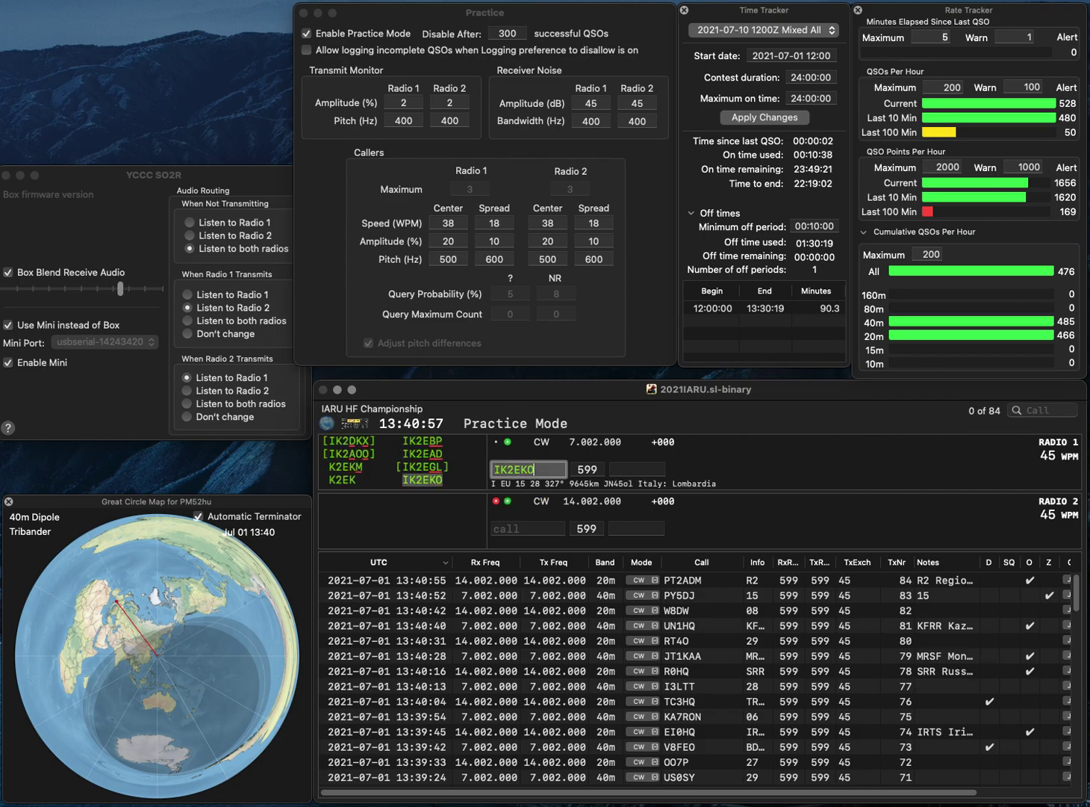
pyautogui.write('1SK')
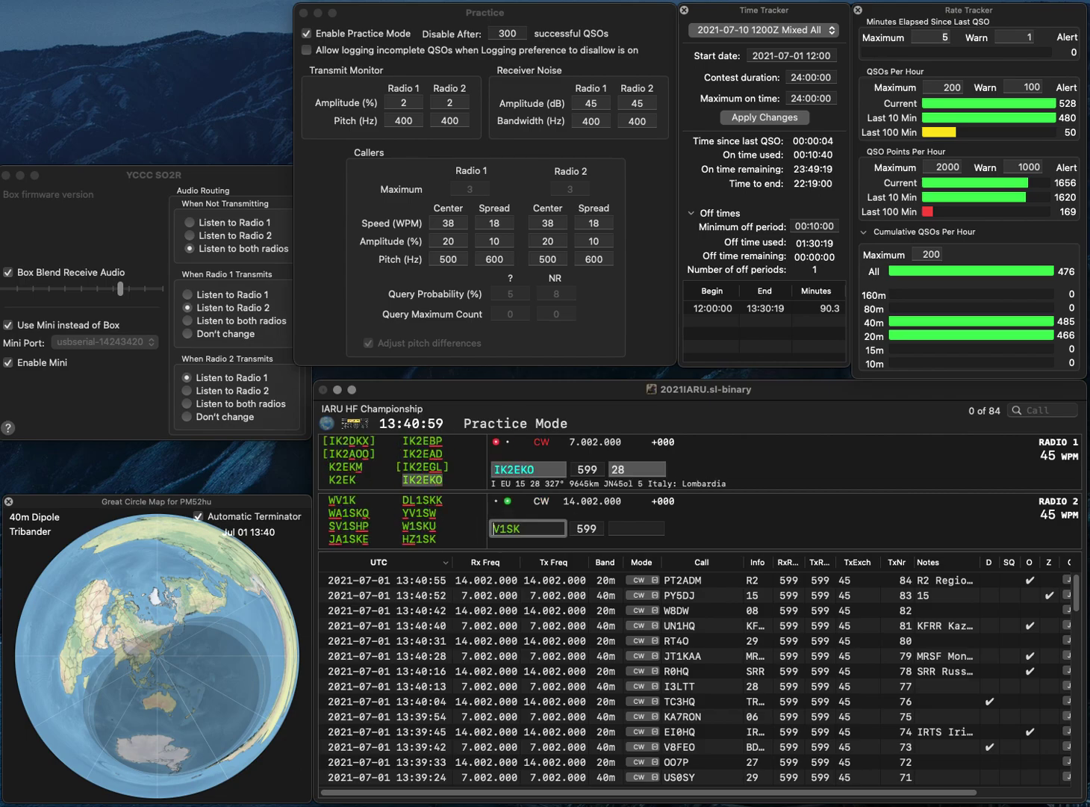
pyautogui.write('SV')
pyautogui.press('Delete')
pyautogui.write('2')
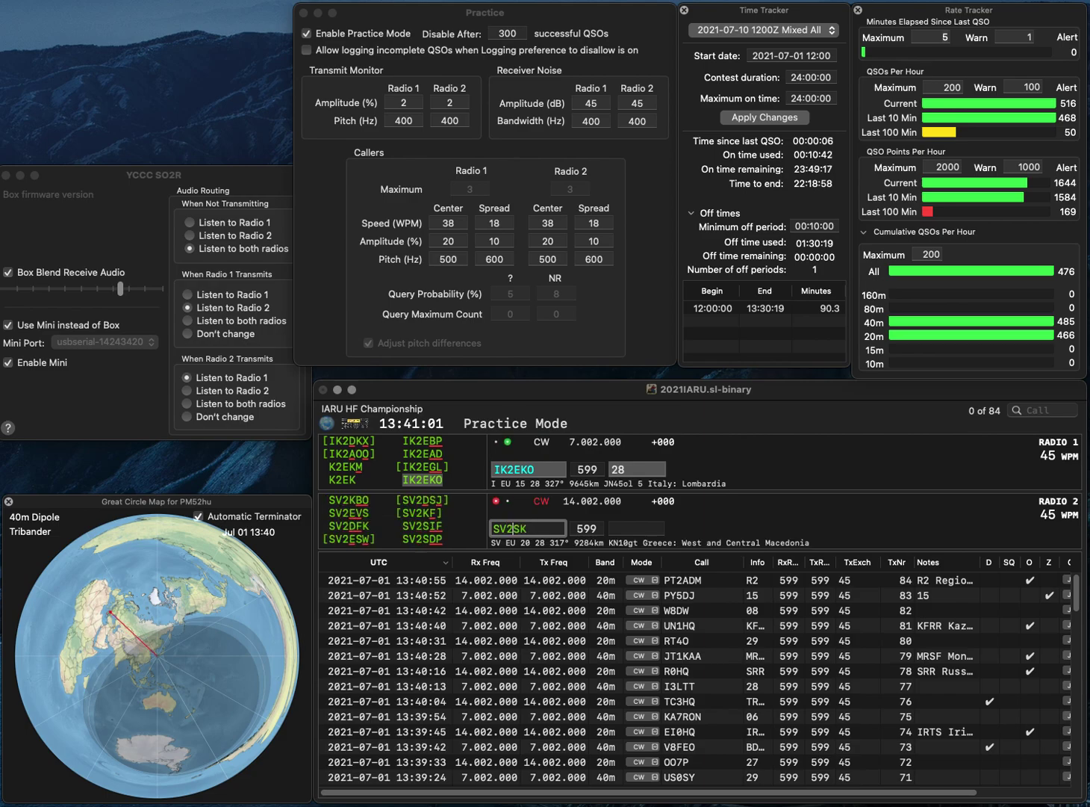
pyautogui.press('Return')
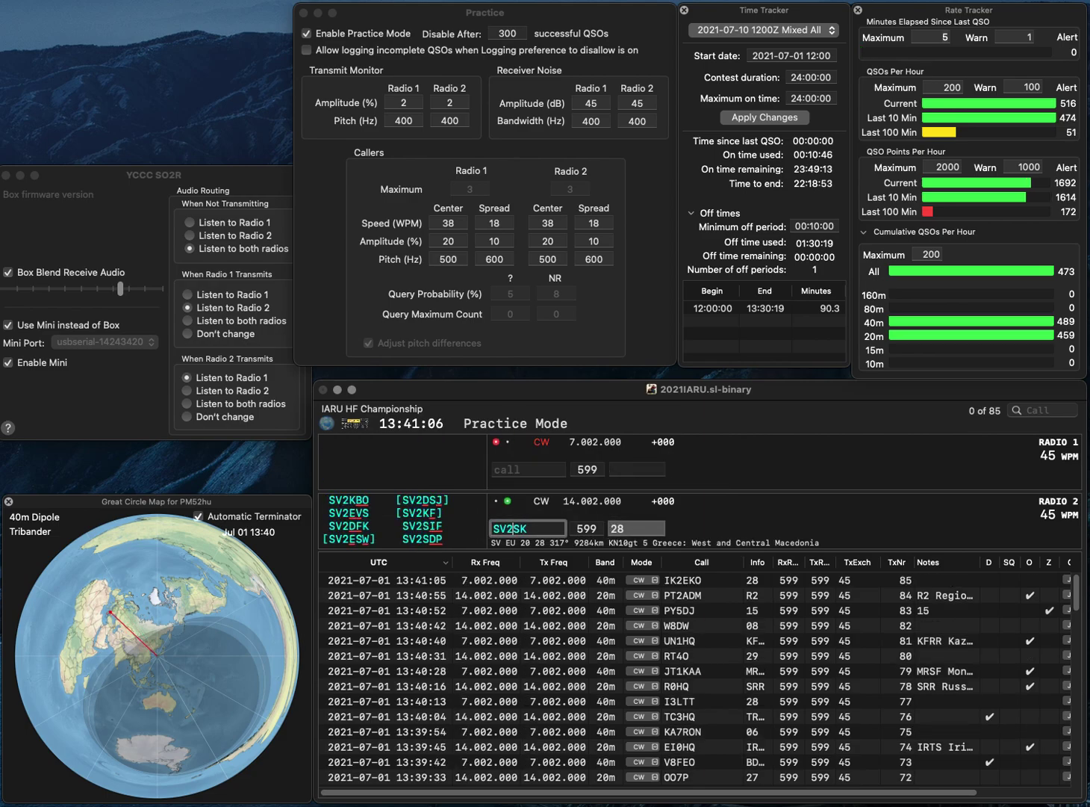
# - Change the Radio 2 call to the partial SUSK, send it, and enter RL3QI on Radio 1
pyautogui.press('BackSpace')
pyautogui.press('BackSpace')
pyautogui.write('U')
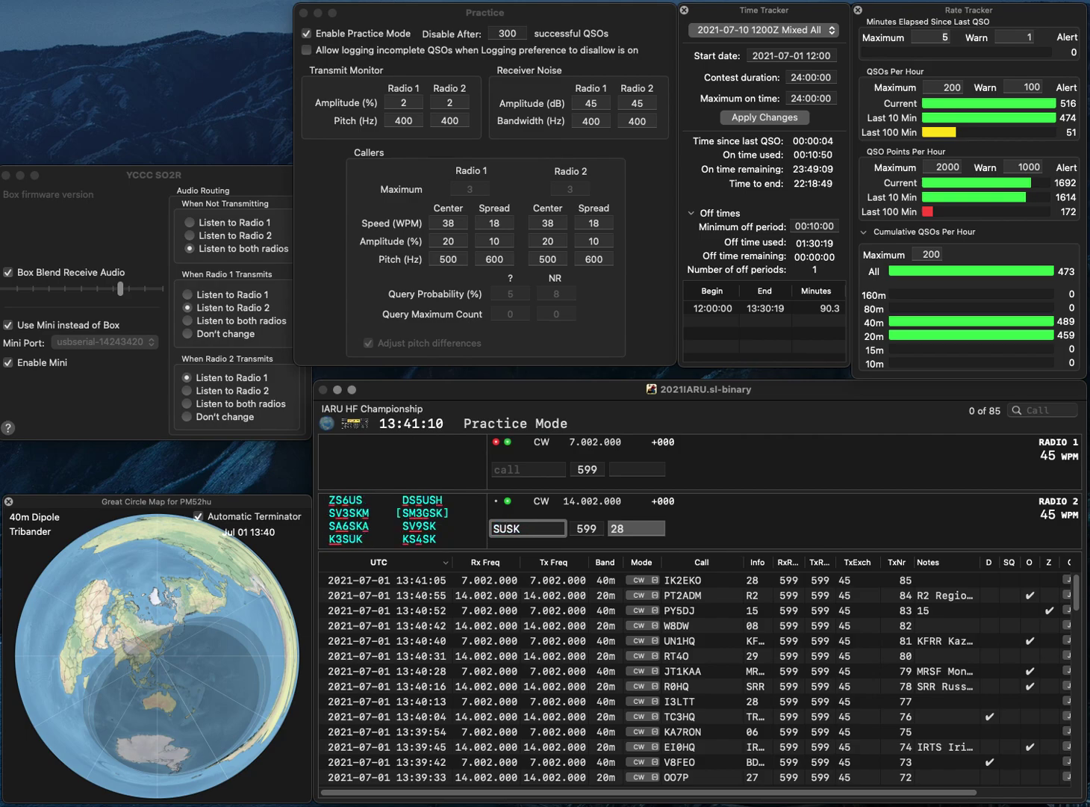
pyautogui.press('Return')
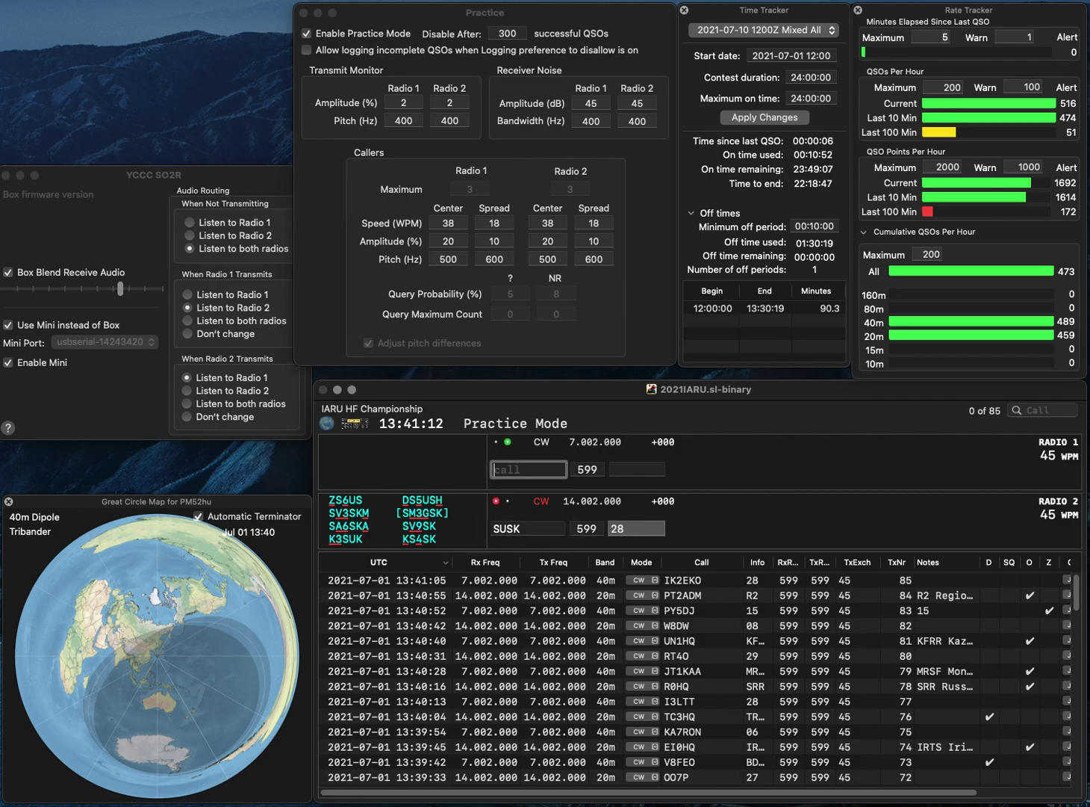
pyautogui.write('RL3QI')
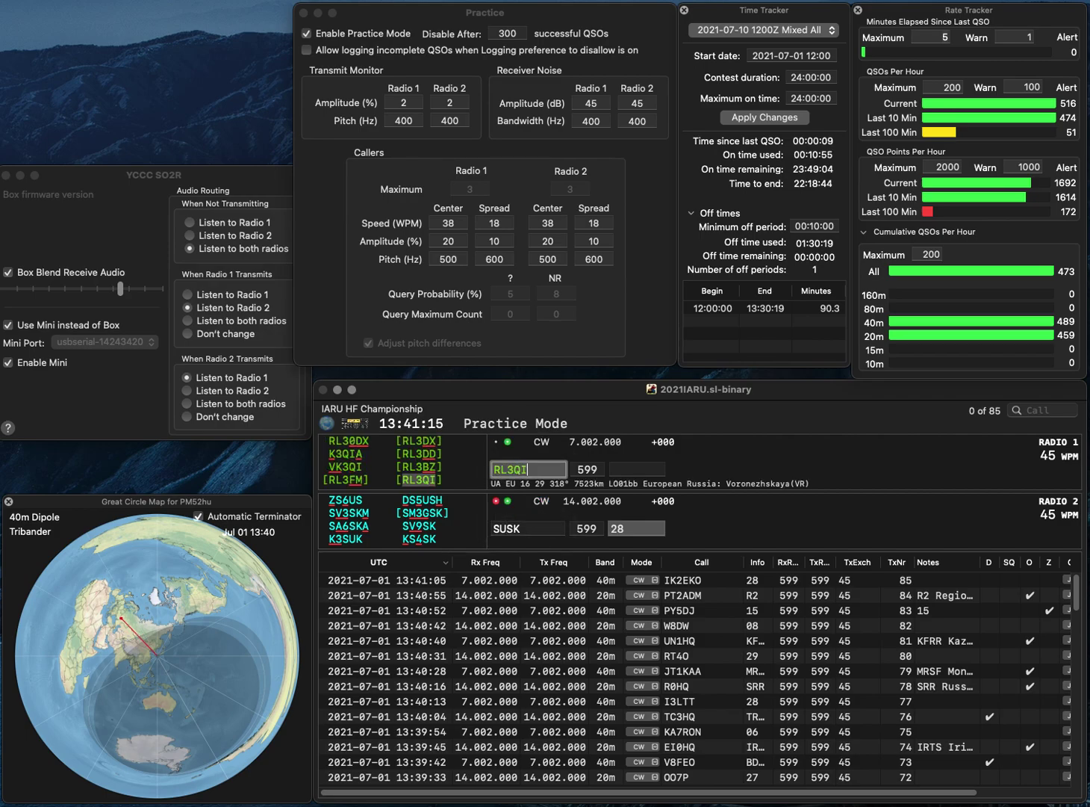
pyautogui.press('Return')
pyautogui.write('1')
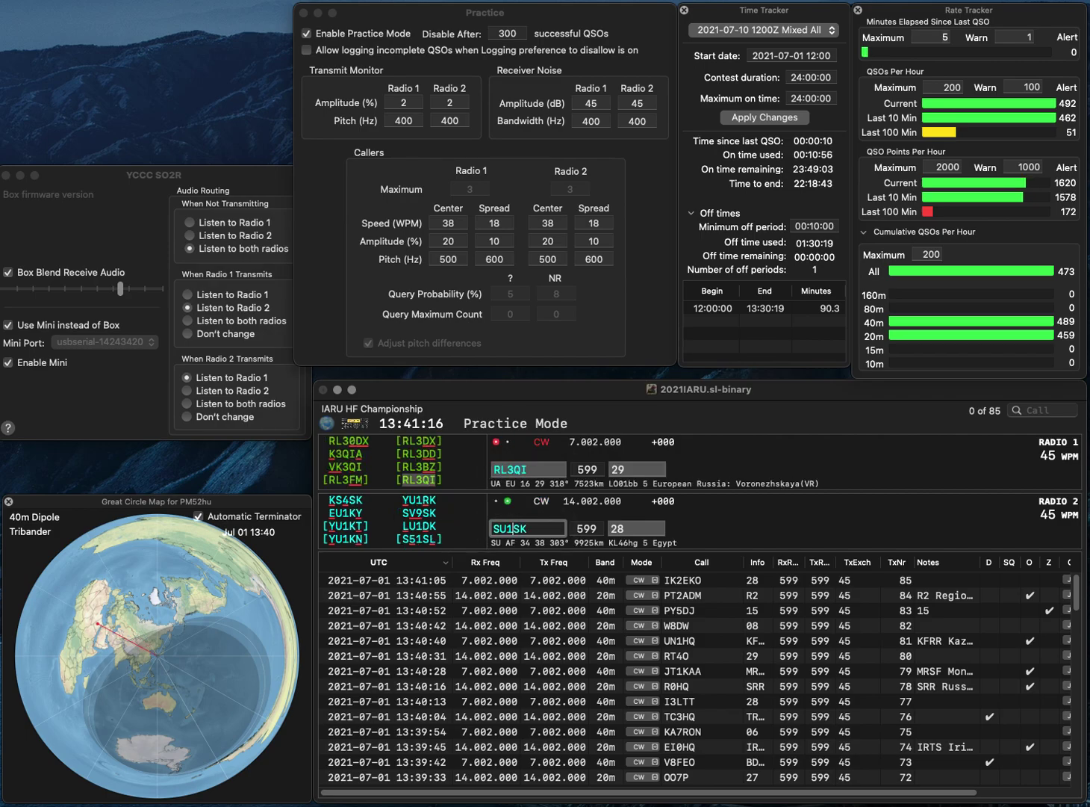
pyautogui.press('Return')
pyautogui.press('space')
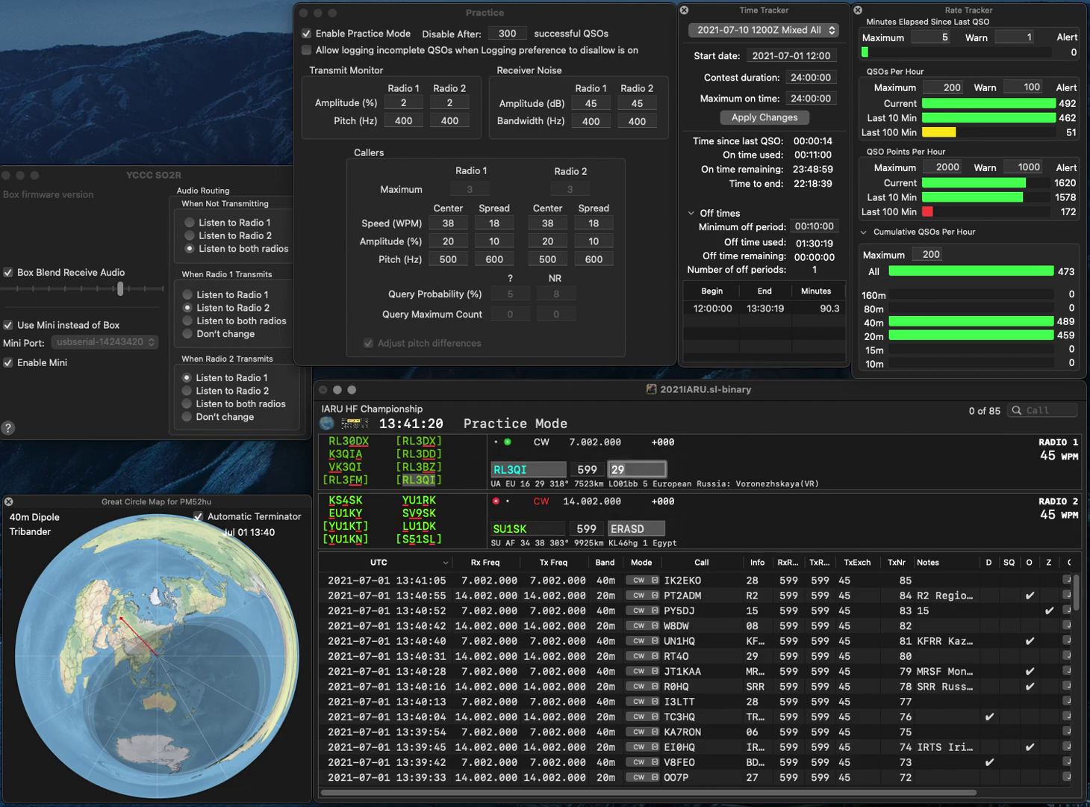
pyautogui.press('Return')
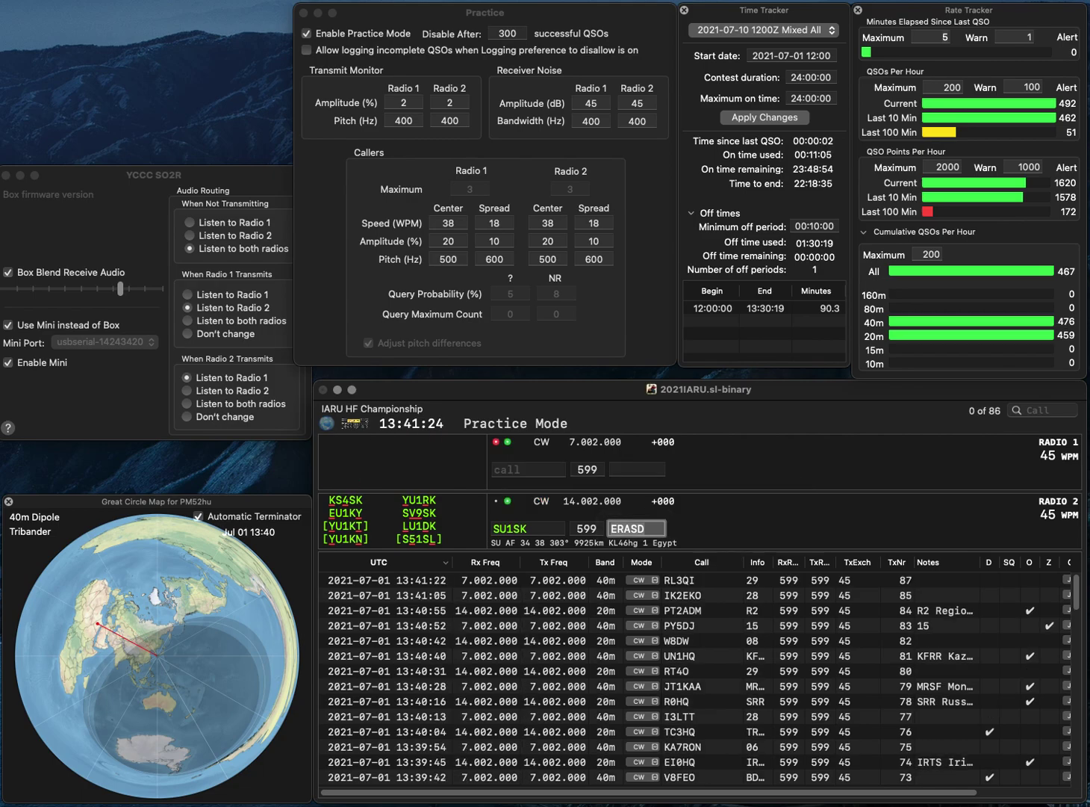
pyautogui.press('Return')
# - Enter PA6HQ on Radio 1 and JA1CJP on Radio 2, and log both contacts
pyautogui.write('PA6')
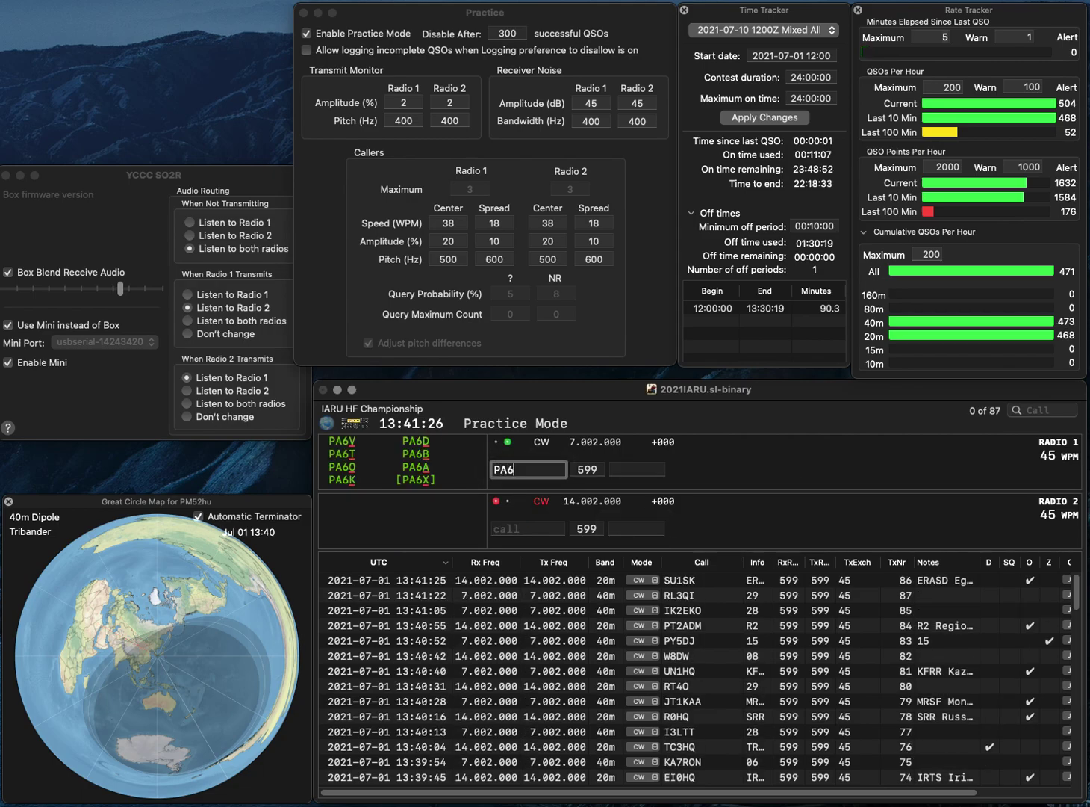
pyautogui.write('HQ')
pyautogui.press('Return')
pyautogui.write('J')
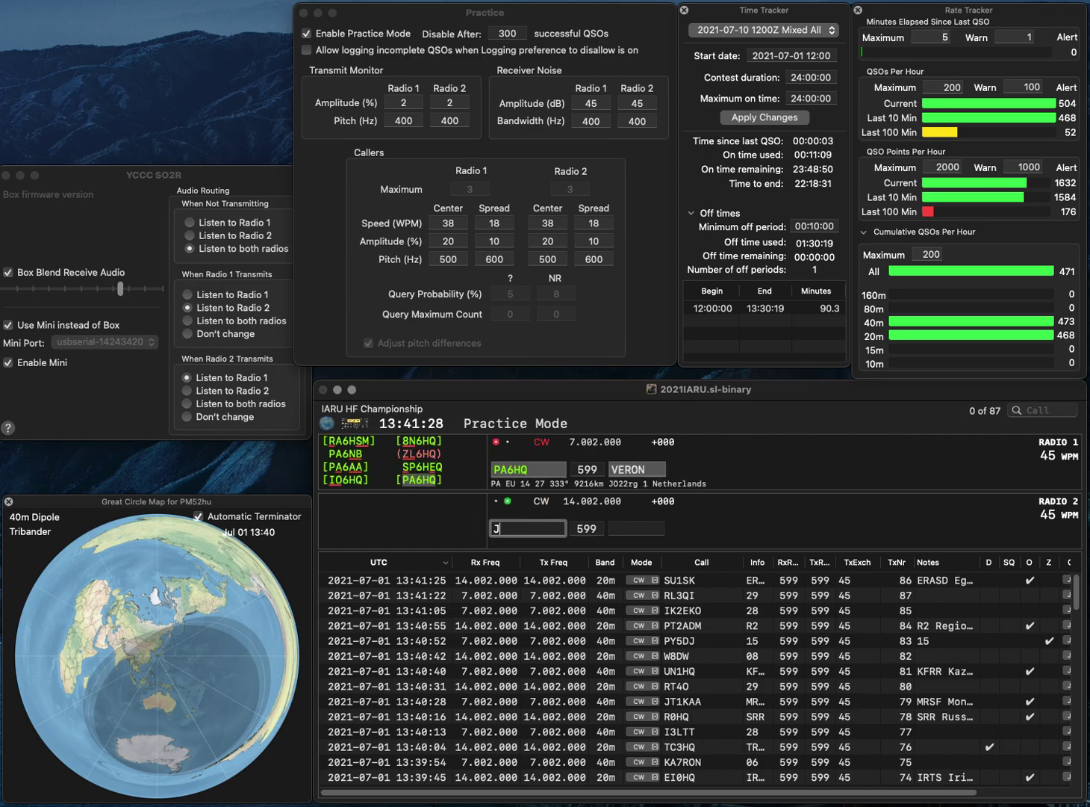
pyautogui.write('A1CJP')
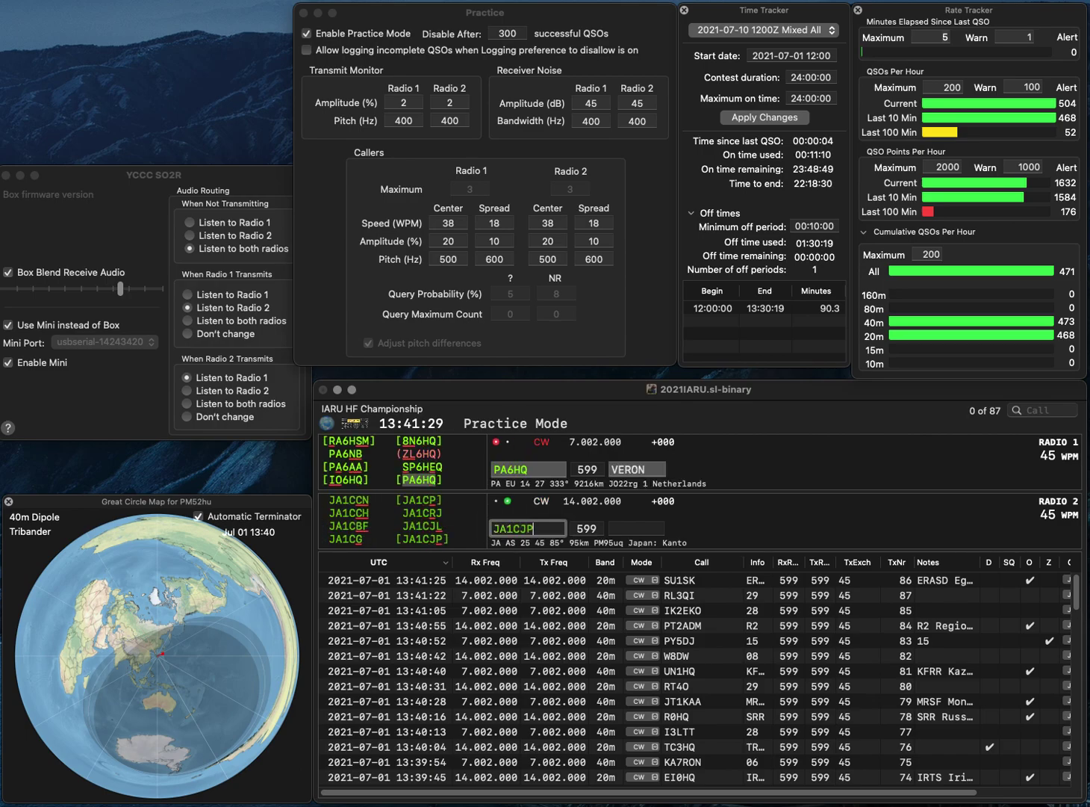
pyautogui.press('Return')
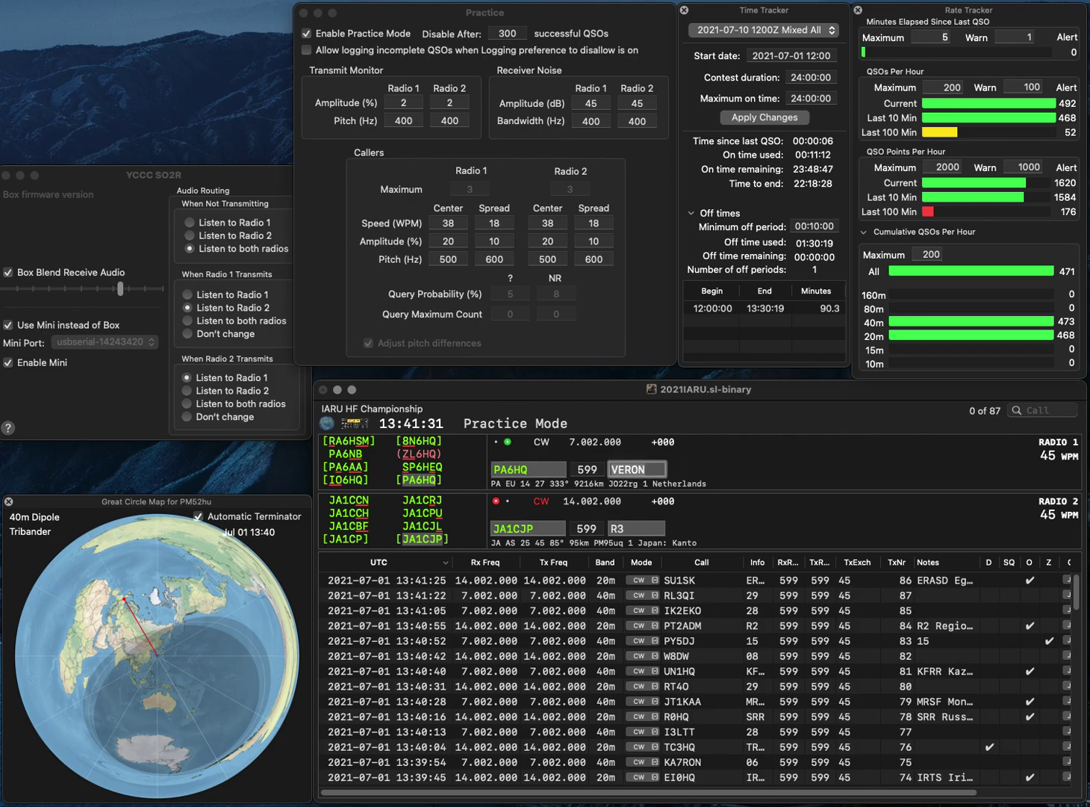
pyautogui.press('Return')
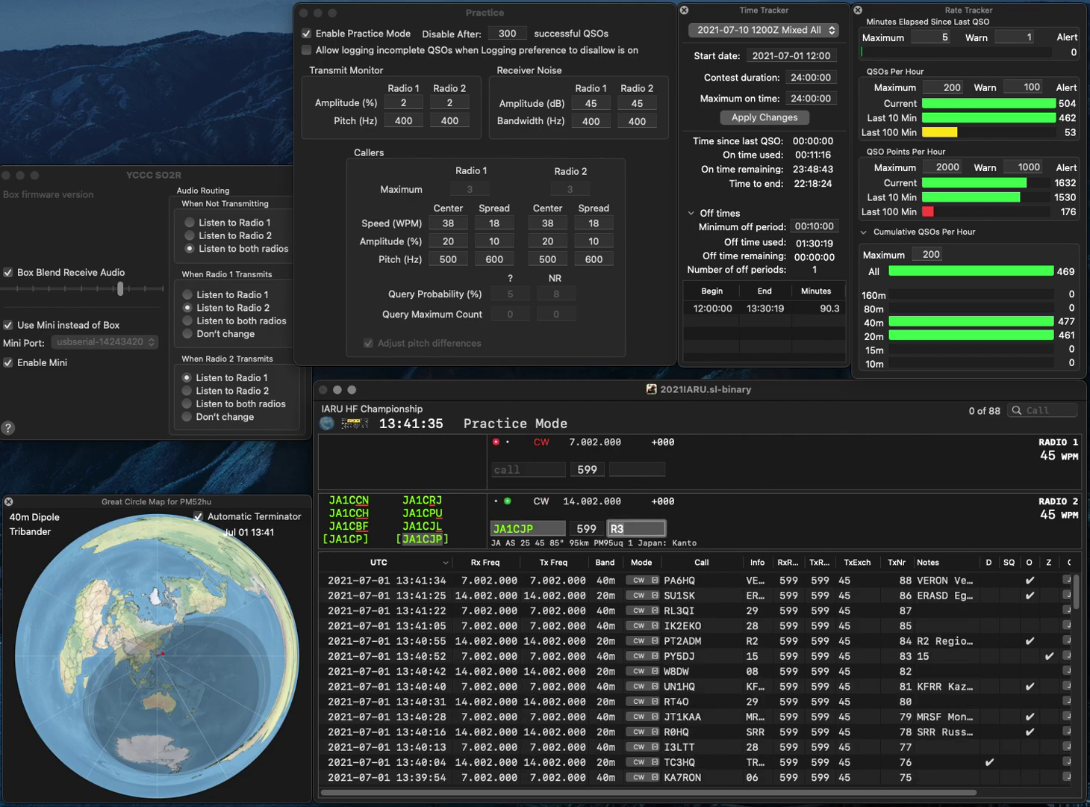
pyautogui.press('Return')
# - Enter LZ6Z on Radio 1 and EA3URE on Radio 2, and log both contacts
pyautogui.write('LZ6Z')
pyautogui.press('Return')
pyautogui.write('EA3URE')
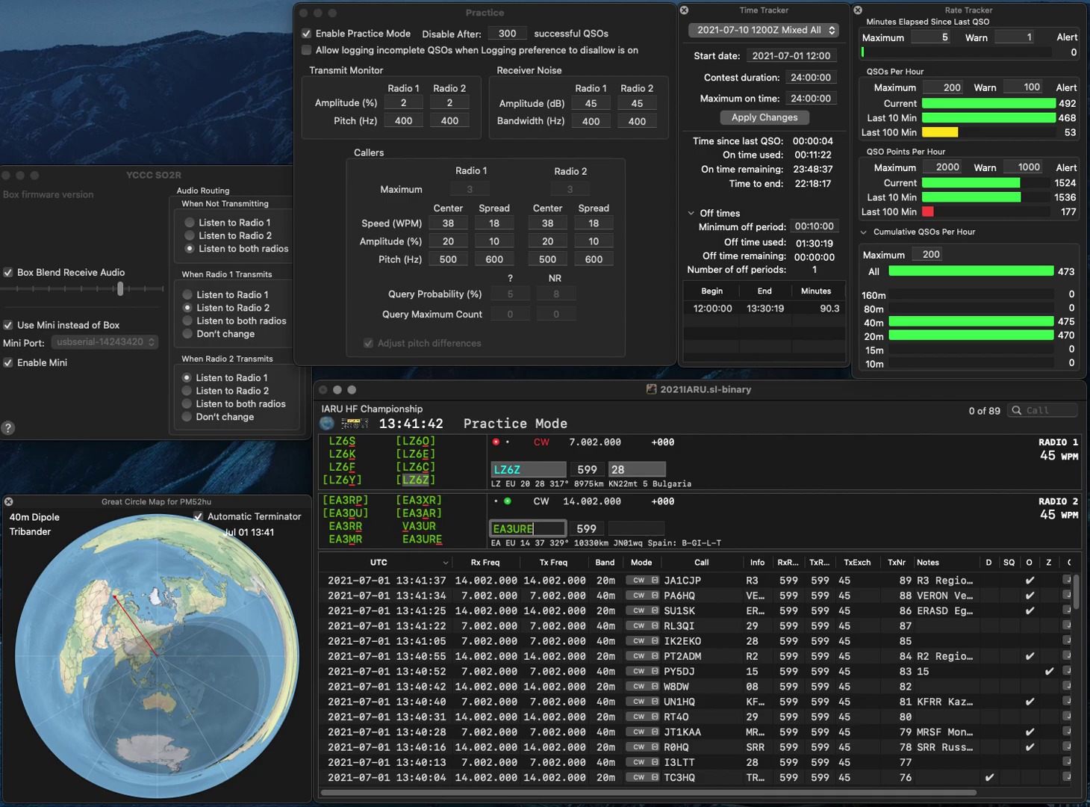
pyautogui.press('Return')
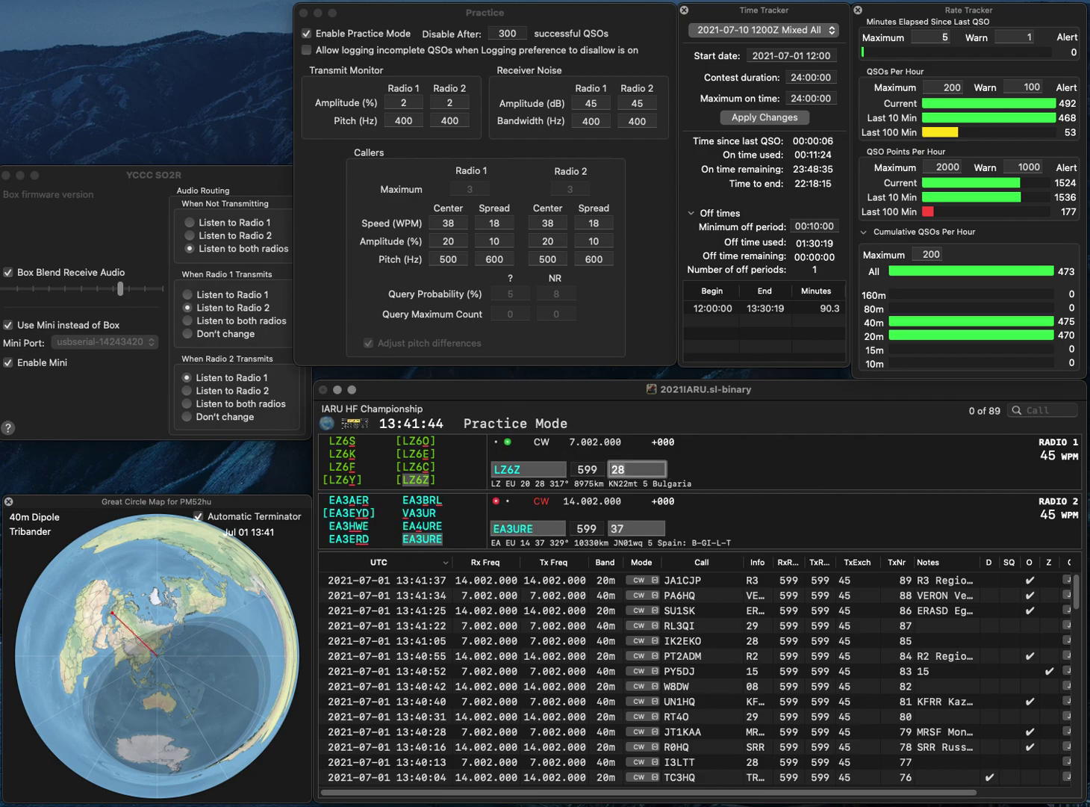
pyautogui.press('Return')
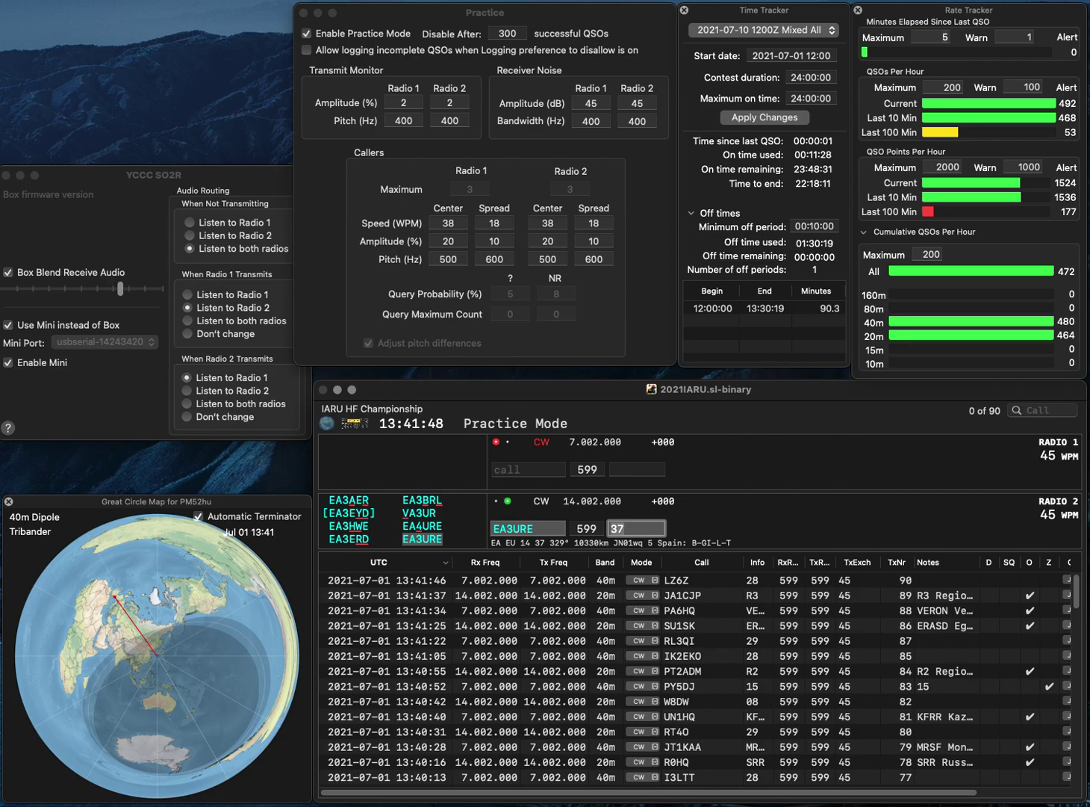
pyautogui.press('Return')
# - Enter IO2HQ on Radio 1 and OH2HQ on Radio 2, and log both contacts
pyautogui.write('W')
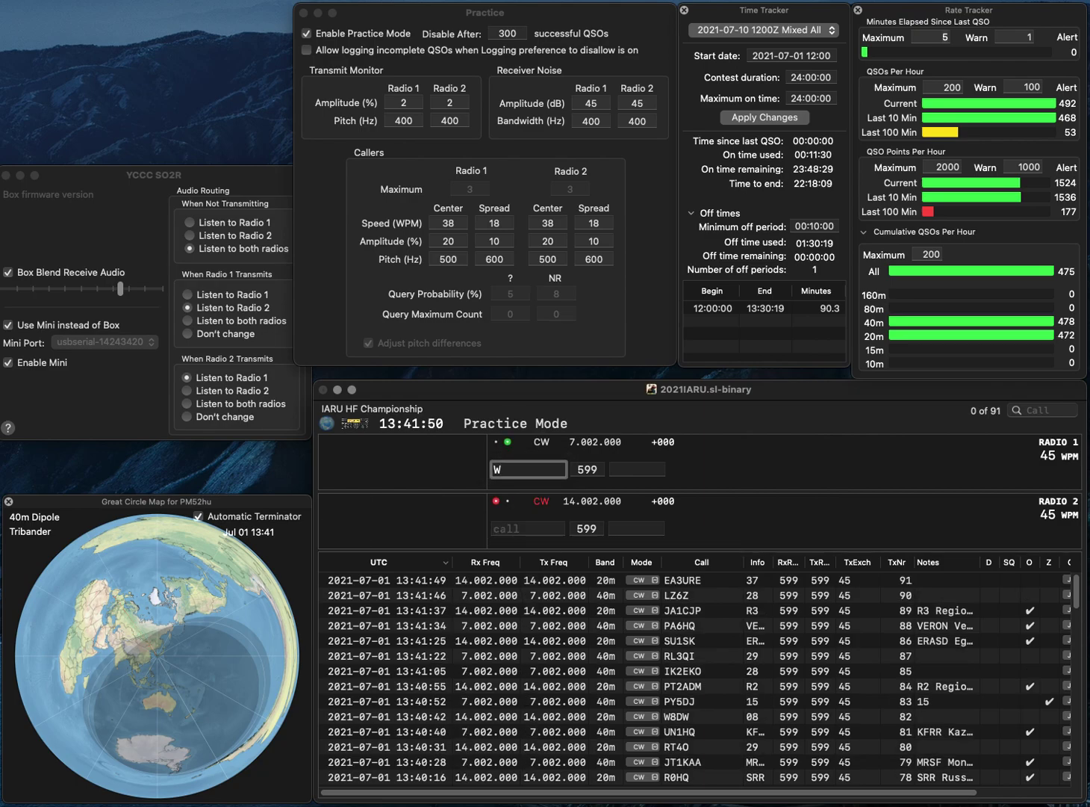
pyautogui.write('2HQ')
pyautogui.press('Return')
pyautogui.write('NN')
pyautogui.press('BackSpace')
pyautogui.press('BackSpace')
pyautogui.write('OH2')
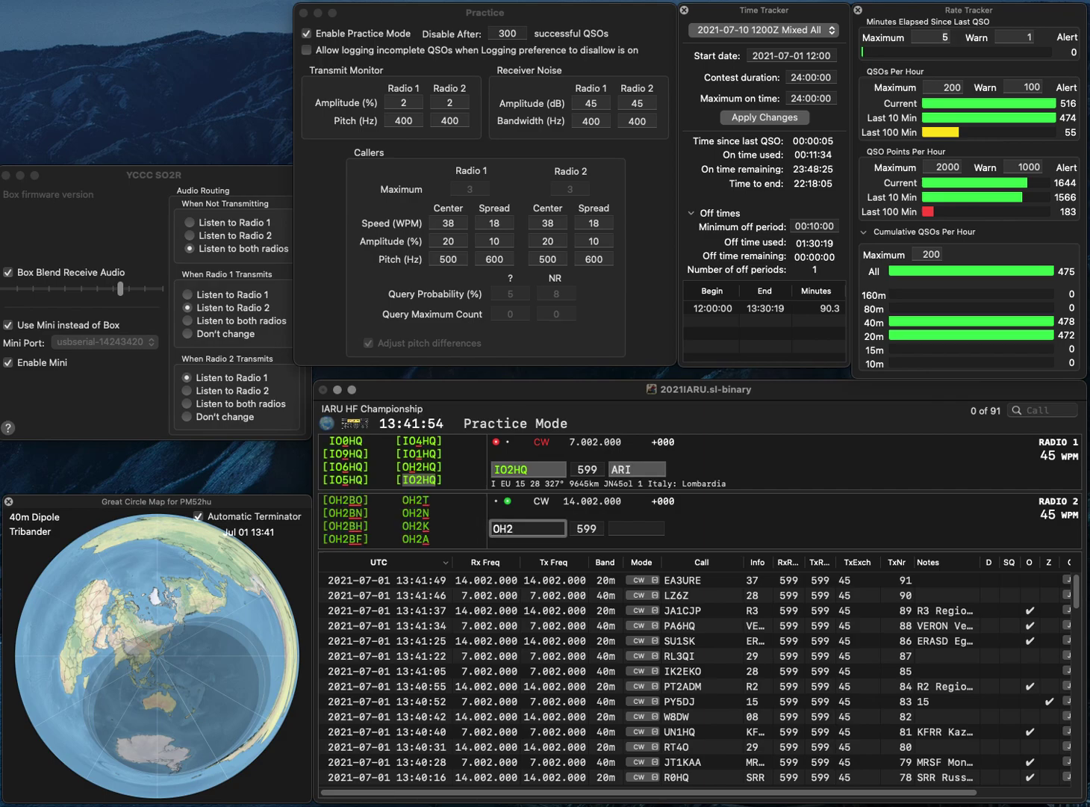
pyautogui.write('HQ')
pyautogui.press('Return')
pyautogui.press('Return')
pyautogui.press('Return')
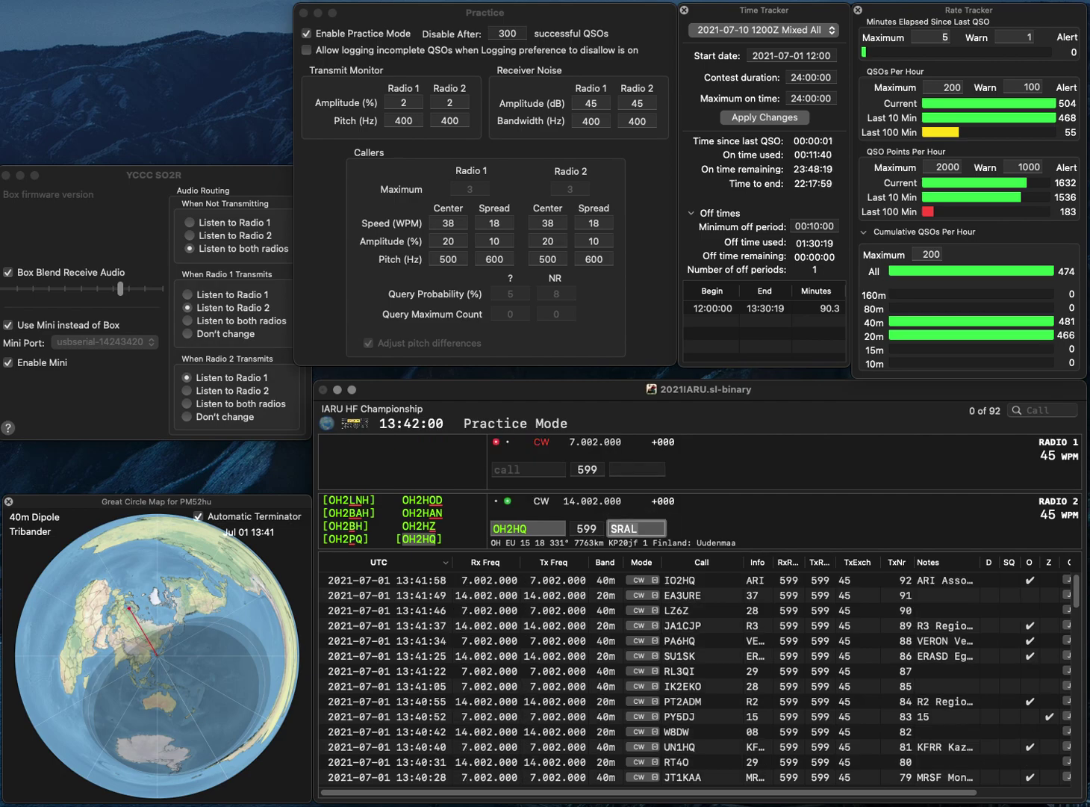
pyautogui.press('Return')
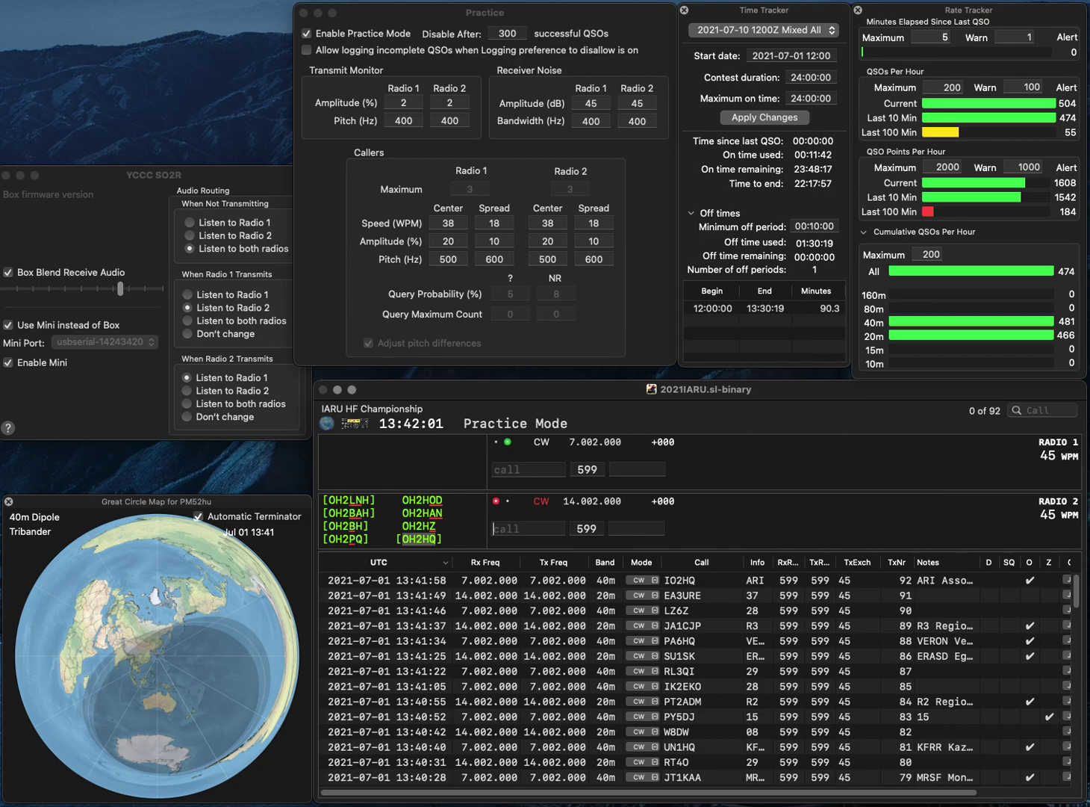
# - Enter W1AW/4 on Radio 1 and NN4X on Radio 2, and log both contacts
pyautogui.write('AW/4')
pyautogui.press('Left')
pyautogui.press('Left')
pyautogui.press('Left')
pyautogui.press('Left')
pyautogui.write('W1')
pyautogui.press('Return')
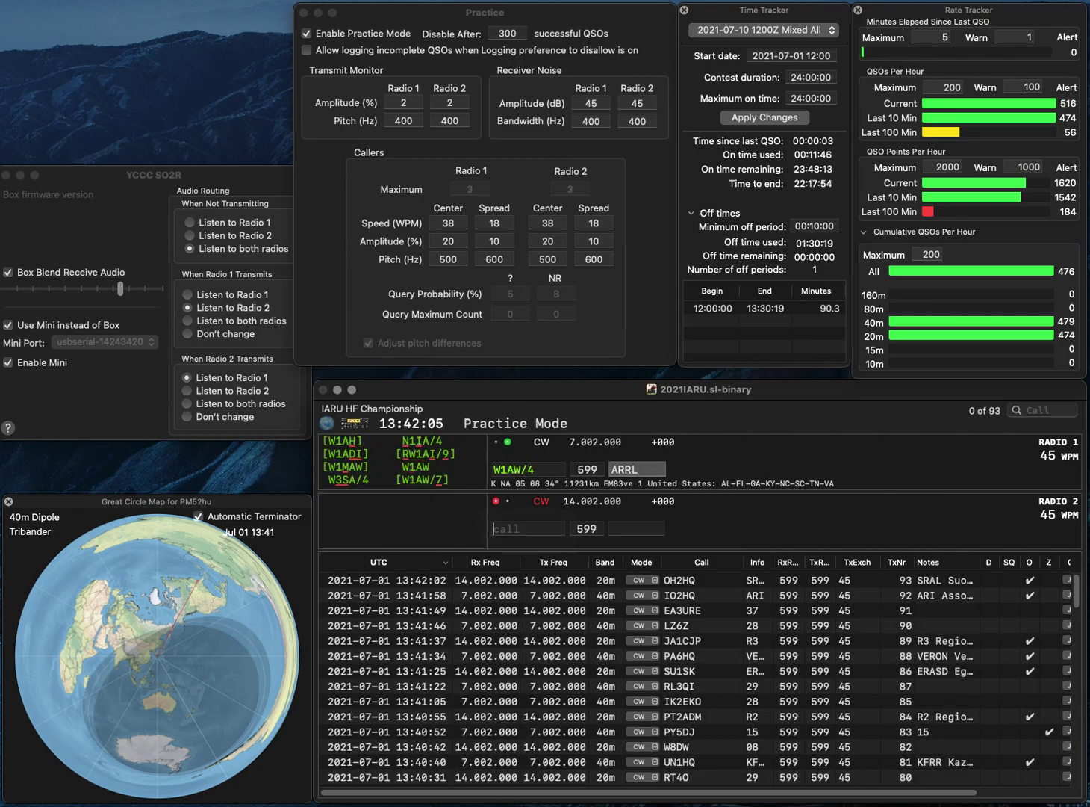
pyautogui.write('NN')
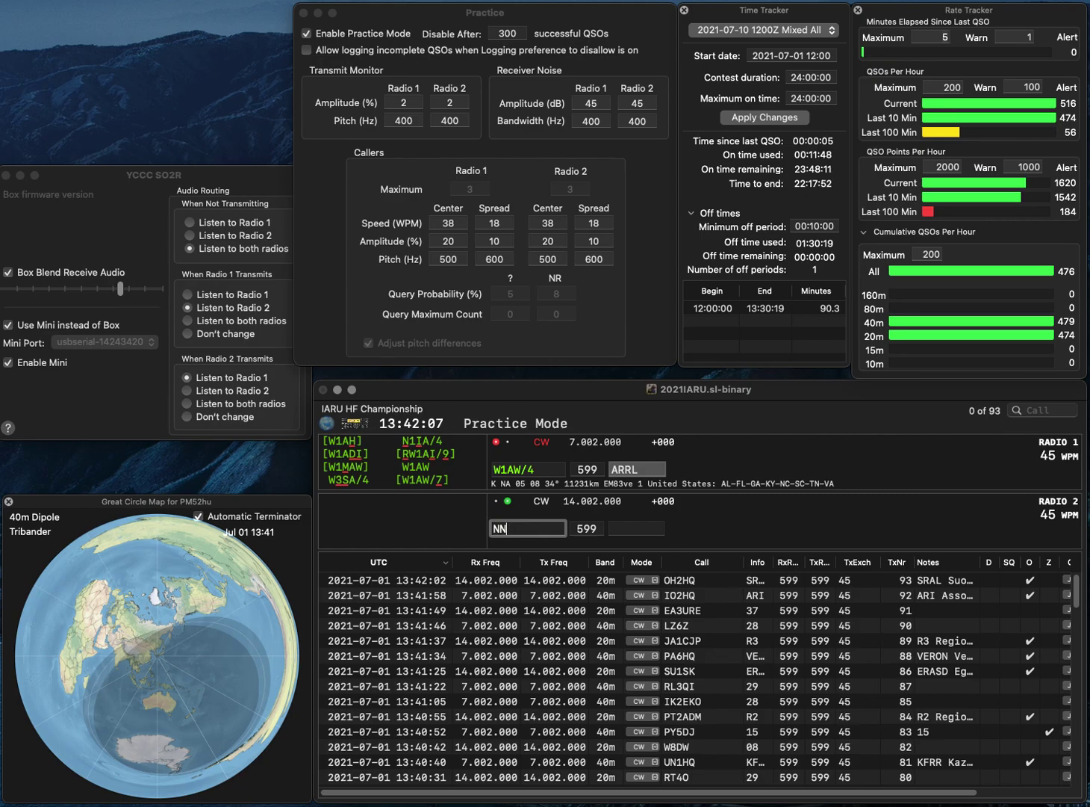
pyautogui.write('4X')
pyautogui.press('Return')
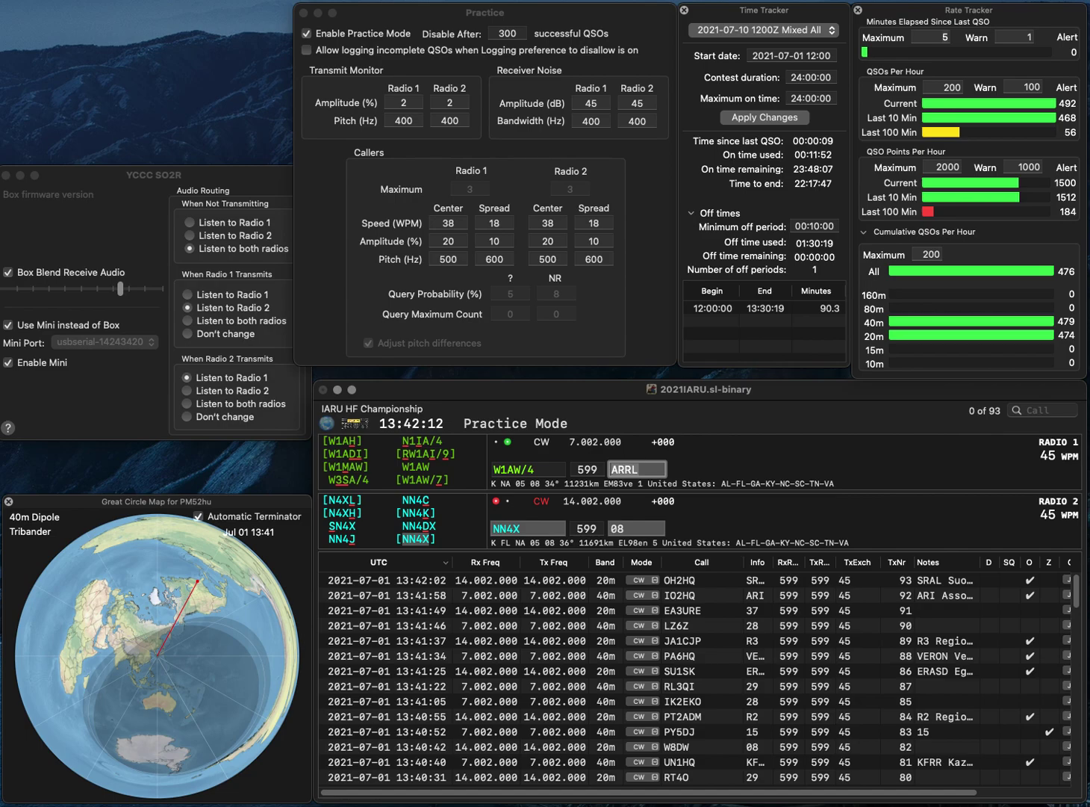
pyautogui.press('Return')
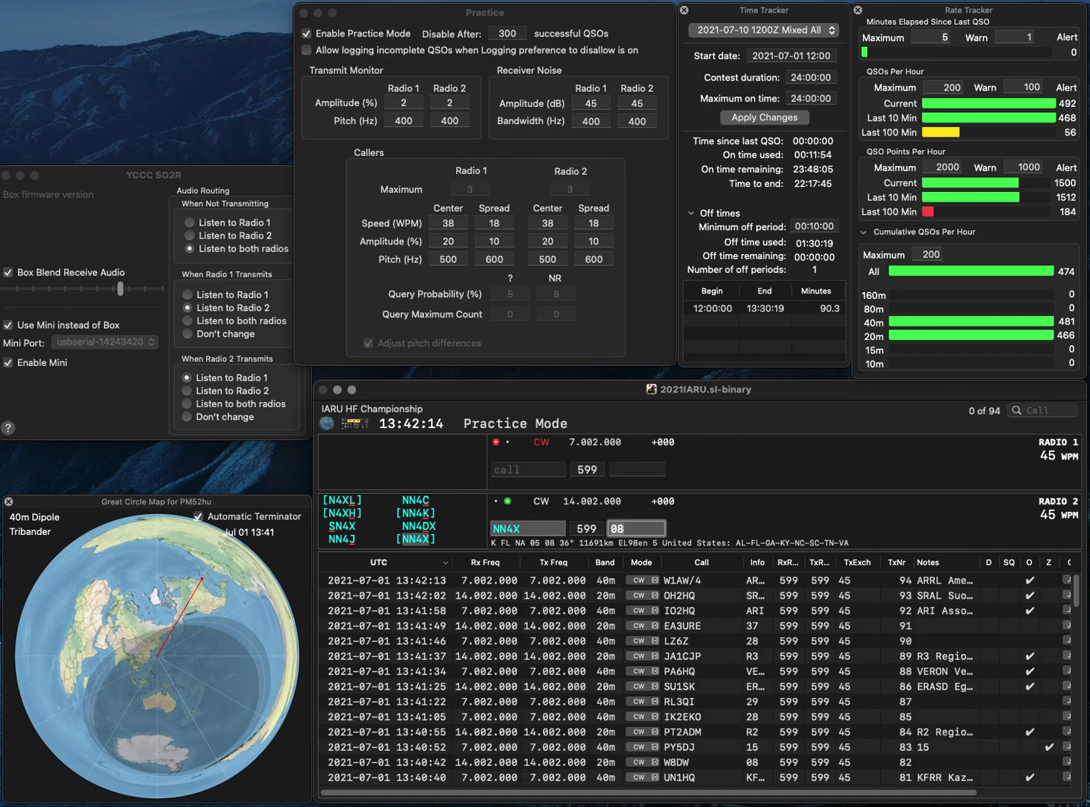
pyautogui.press('Return')
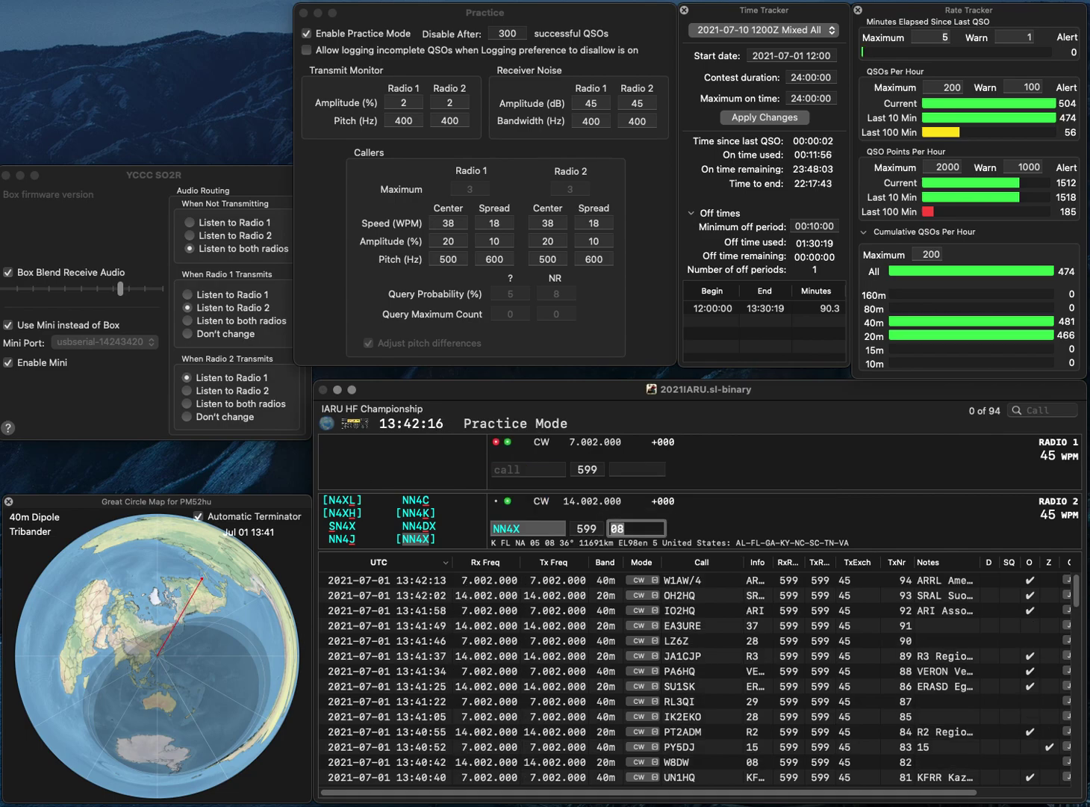
pyautogui.write('IN3VVK')
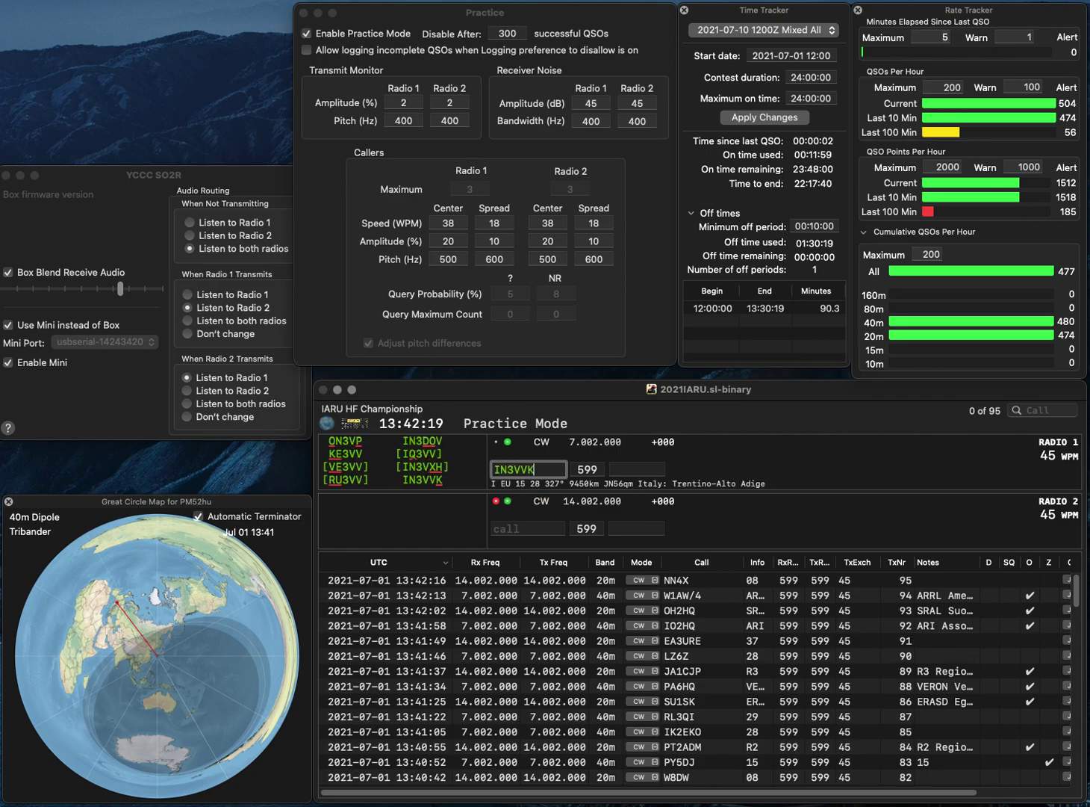
pyautogui.press('Return')
pyautogui.write('6ZZ')
pyautogui.press('Home')
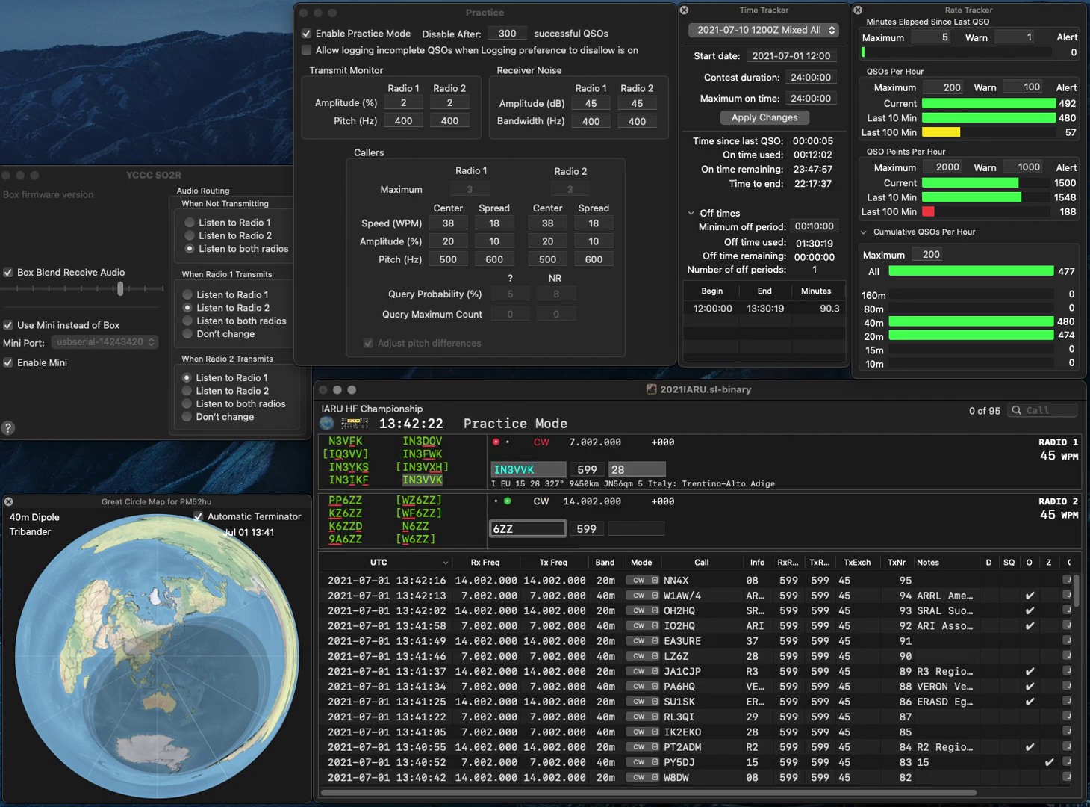
pyautogui.press('Up')
pyautogui.press('space')
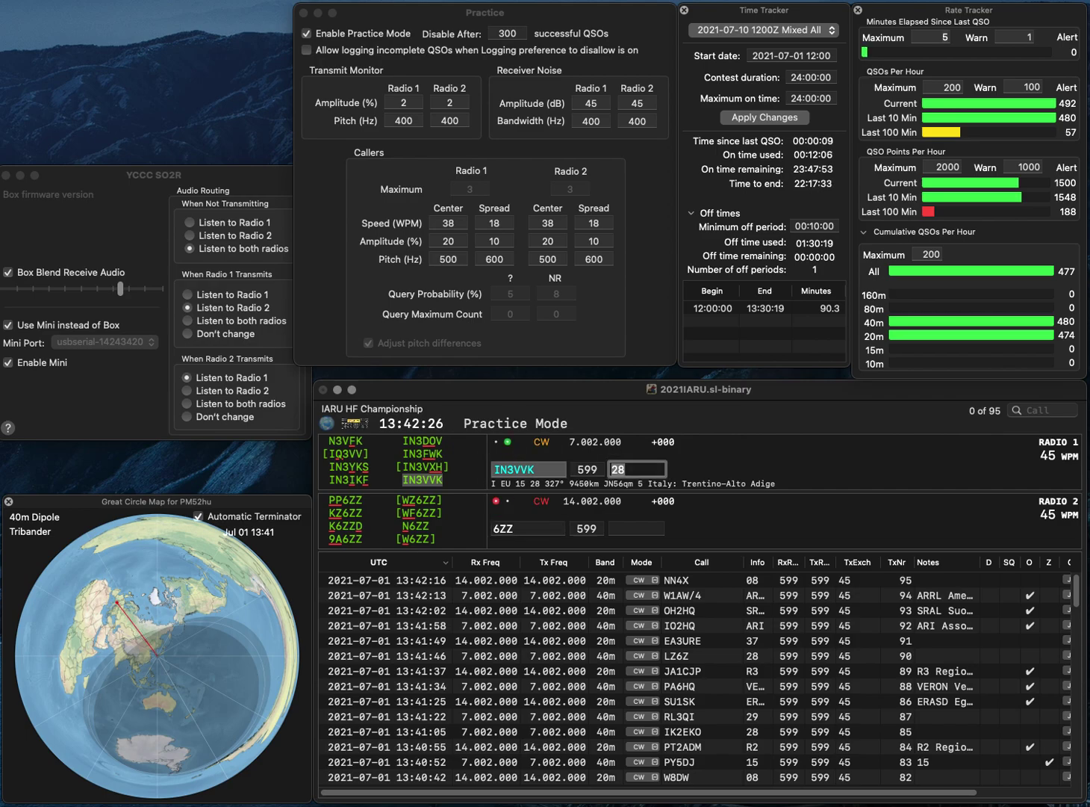
pyautogui.press('Return')
pyautogui.write('PP')
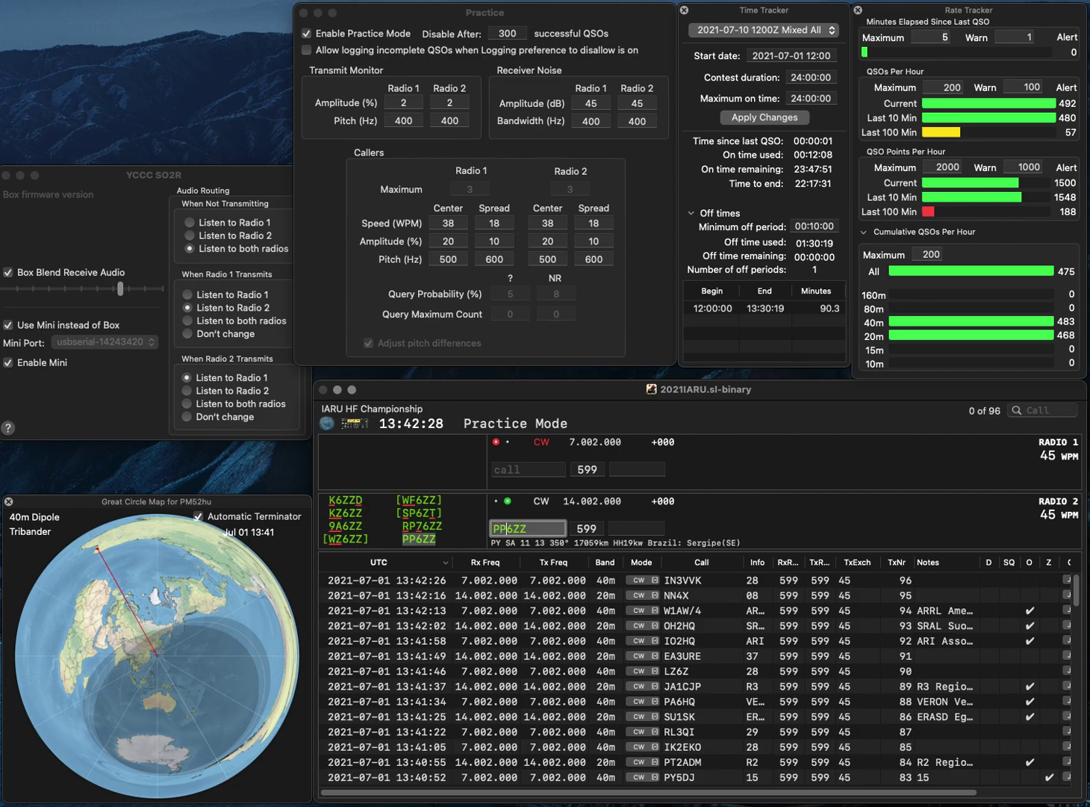
pyautogui.press('Return')
pyautogui.write('SP')
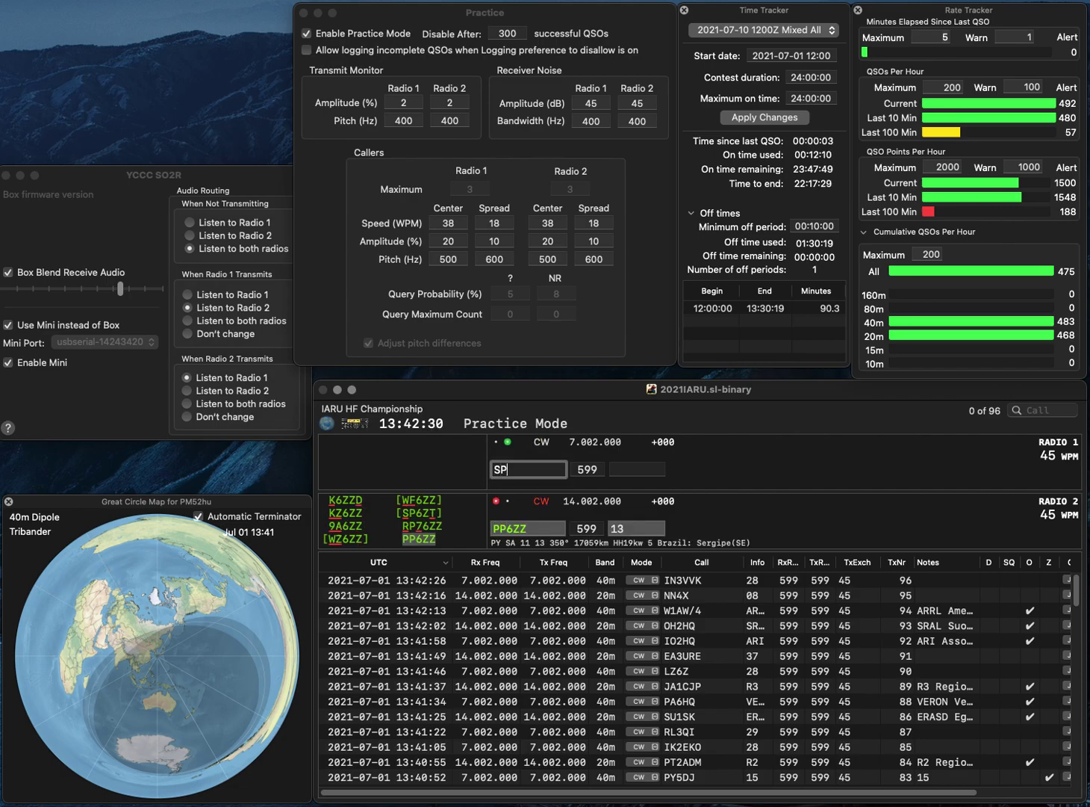
pyautogui.write('0QMP')
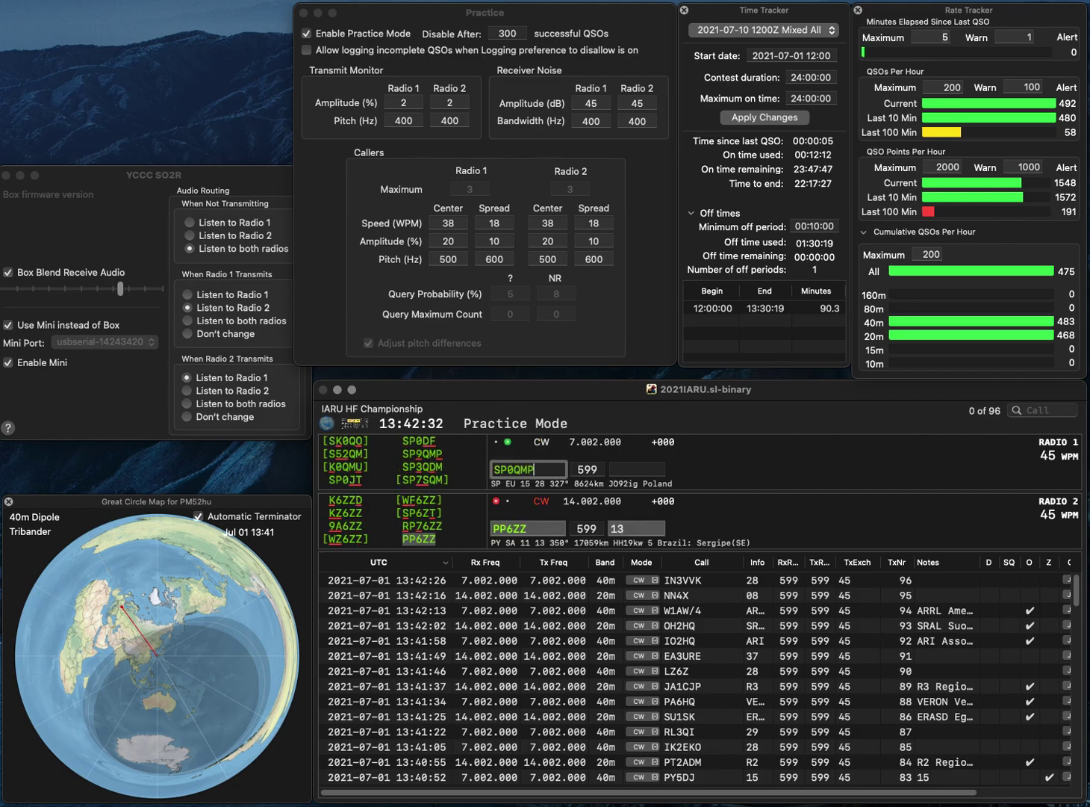
pyautogui.press('Left')
pyautogui.press('Left')
pyautogui.press('BackSpace')
pyautogui.write('9')
pyautogui.press('Return')
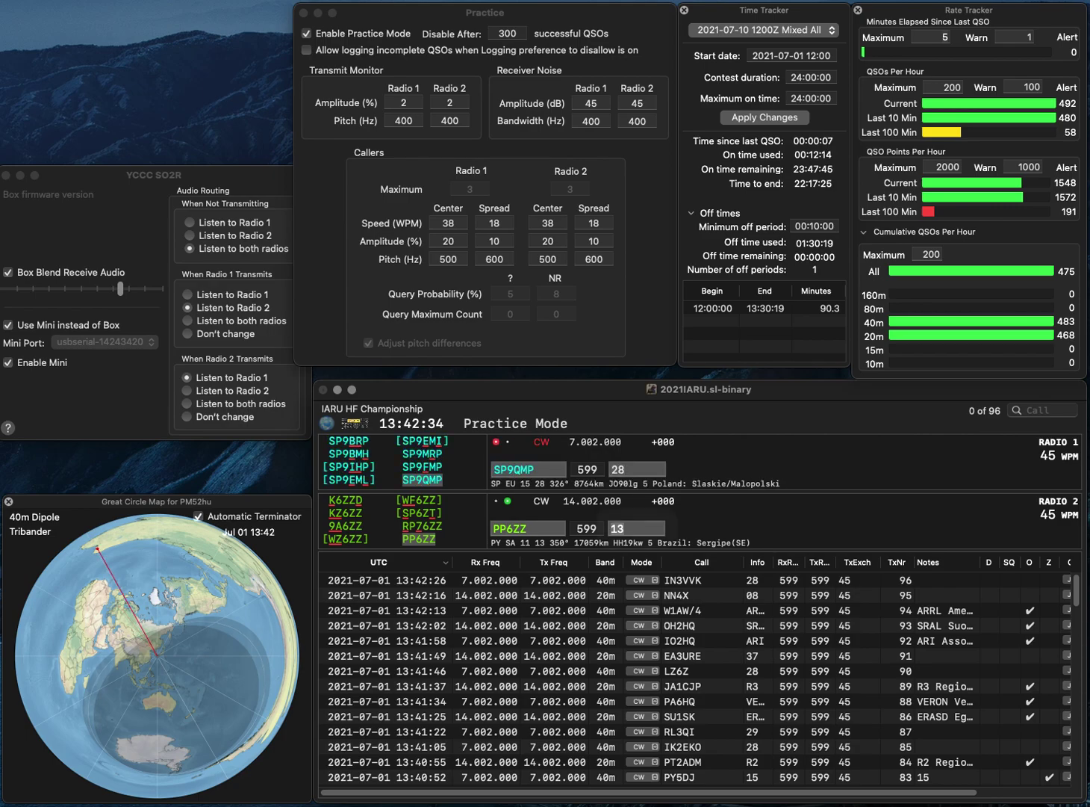
pyautogui.press('Return')
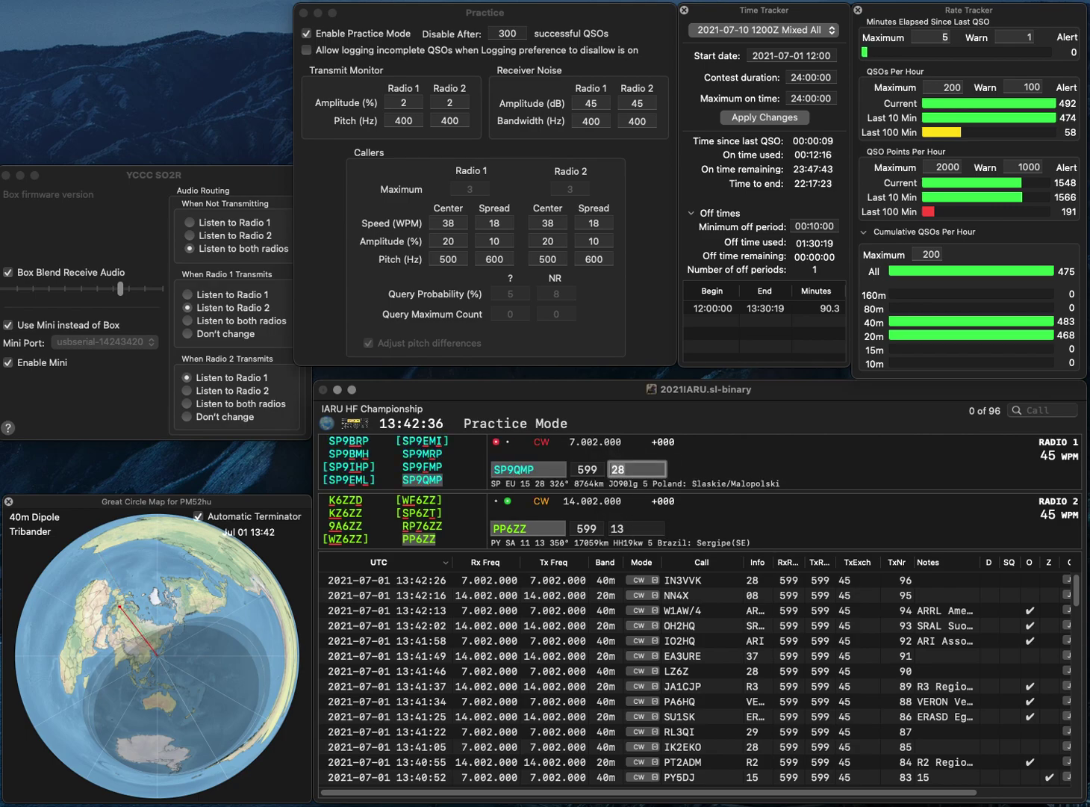
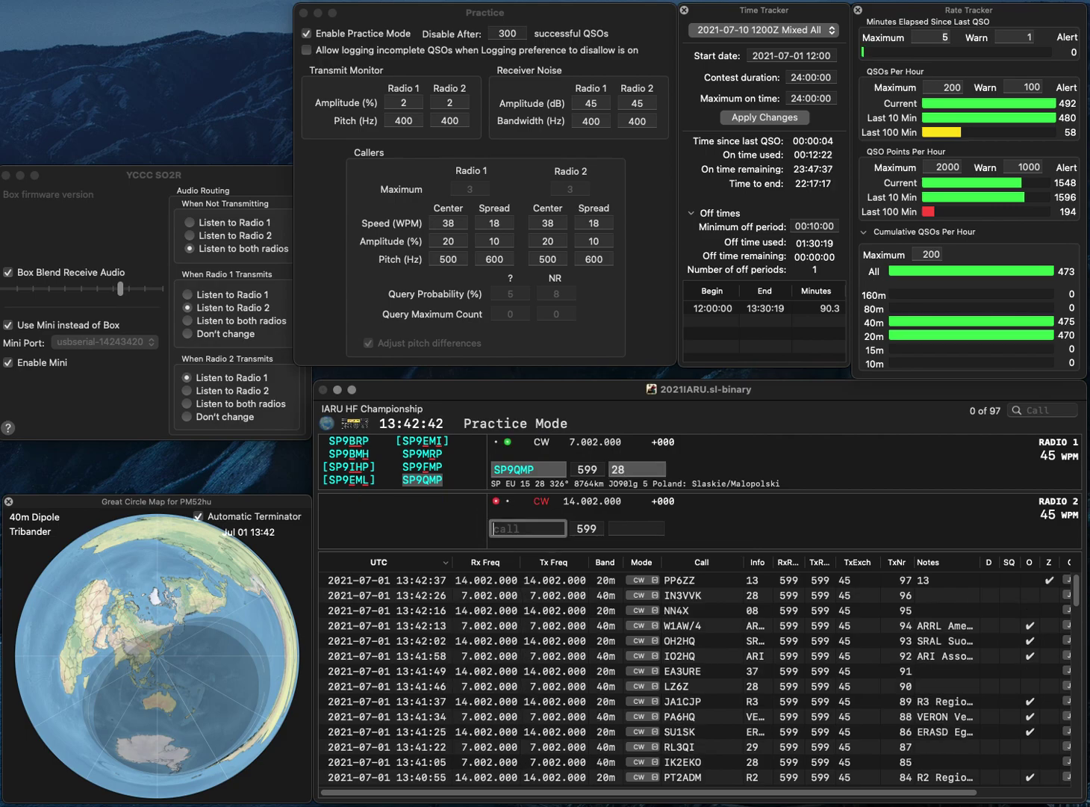
pyautogui.press('Return')
# - Enter UR5WIF on Radio 2, send the partial call GRTI on Radio 1, and log the UR5WIF contact
pyautogui.write('R5WIF')
pyautogui.press('Home')
pyautogui.write('U')
pyautogui.press('Return')
pyautogui.write('RTI')
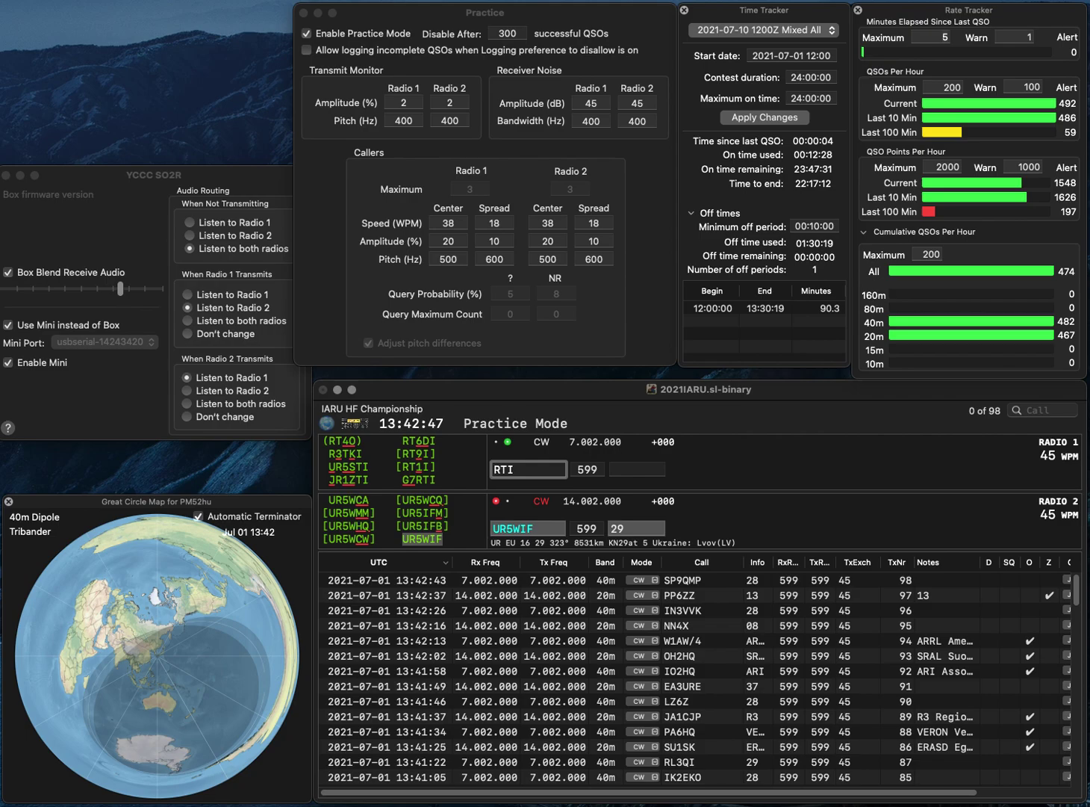
pyautogui.write('G')
pyautogui.press('Return')
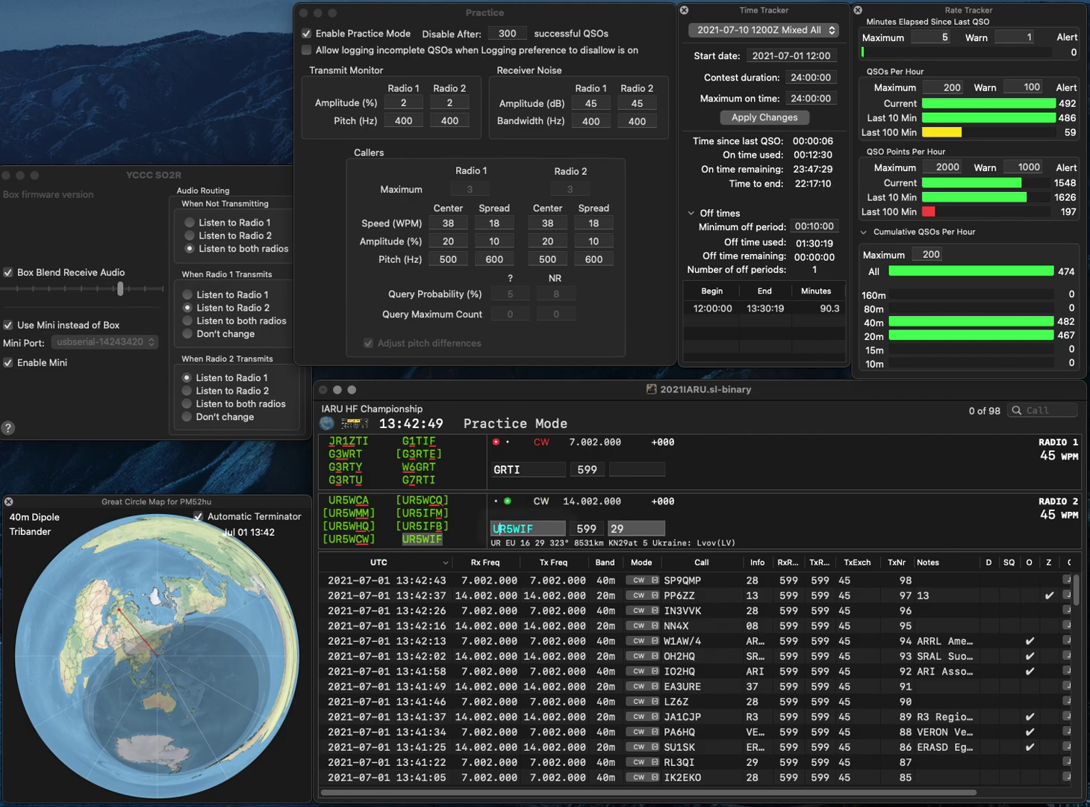
pyautogui.press('Return')
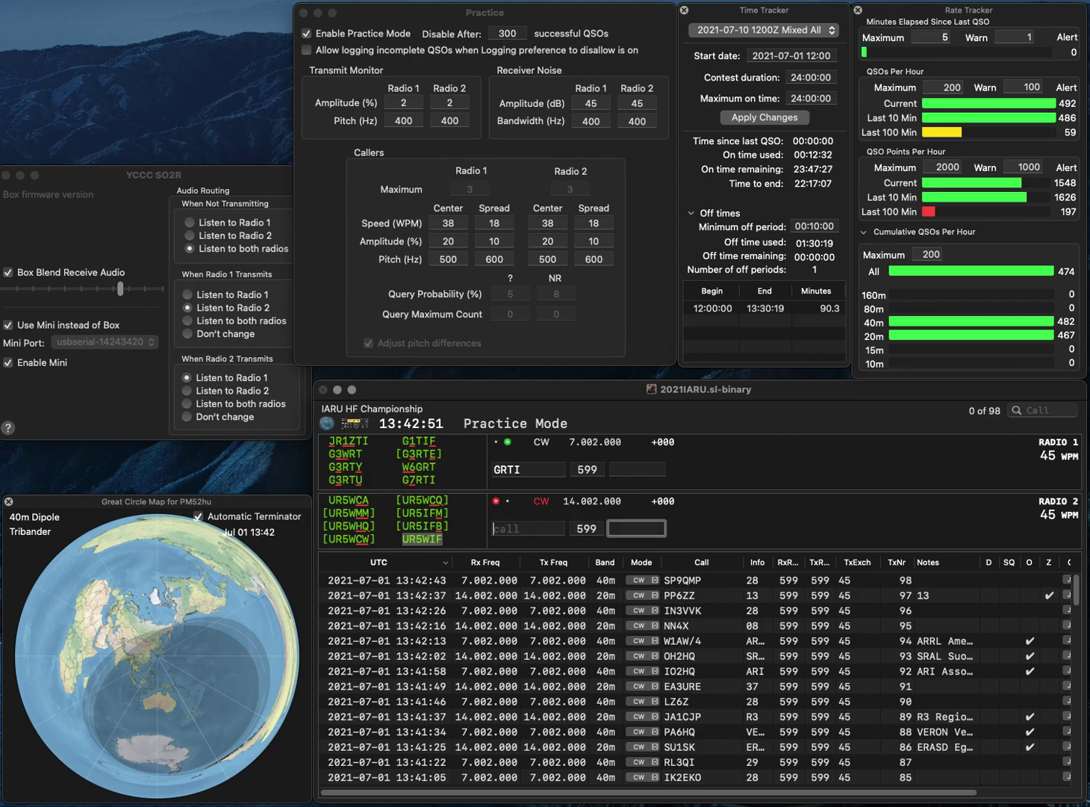
pyautogui.write('7')
pyautogui.press('Return')
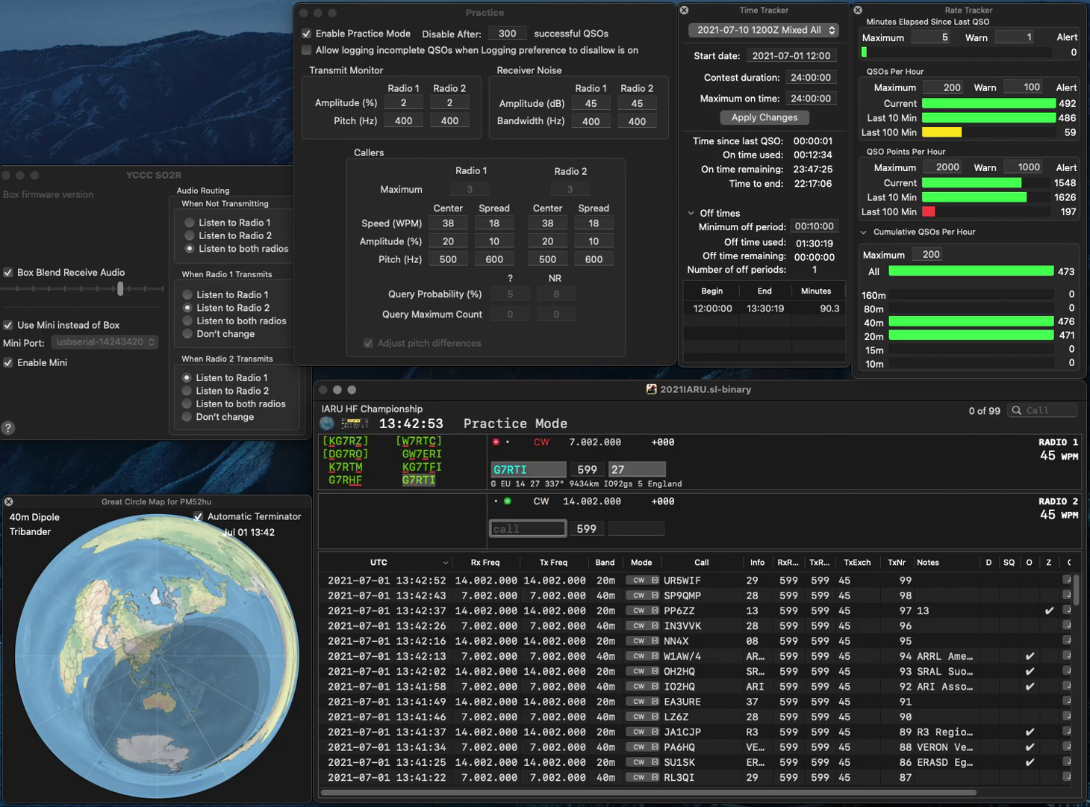
pyautogui.write('DF')
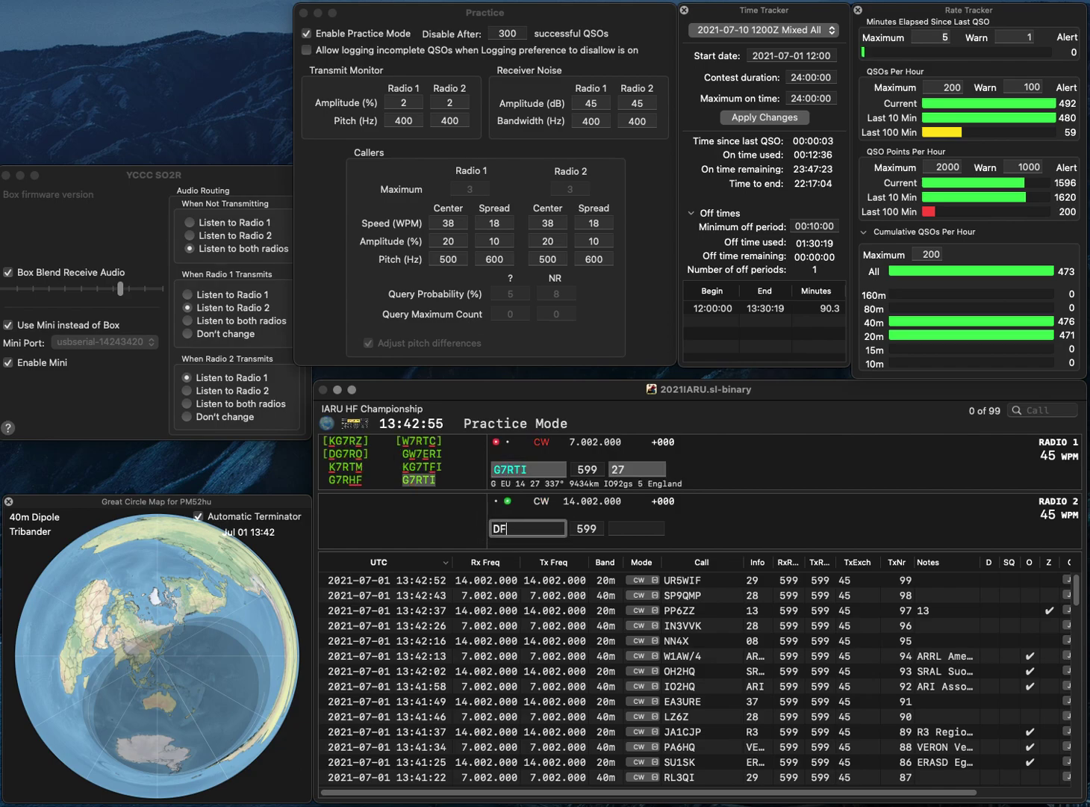
pyautogui.write('4WO')
pyautogui.press('Return')
pyautogui.press('Tab')
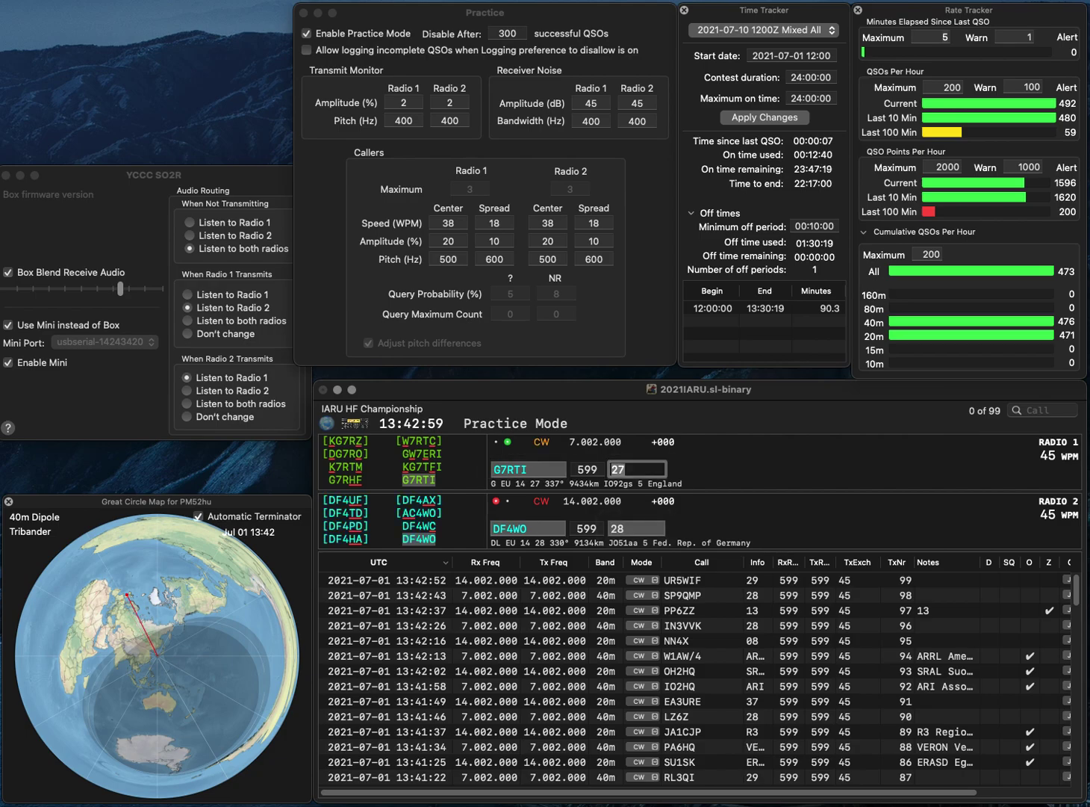
pyautogui.press('Return')
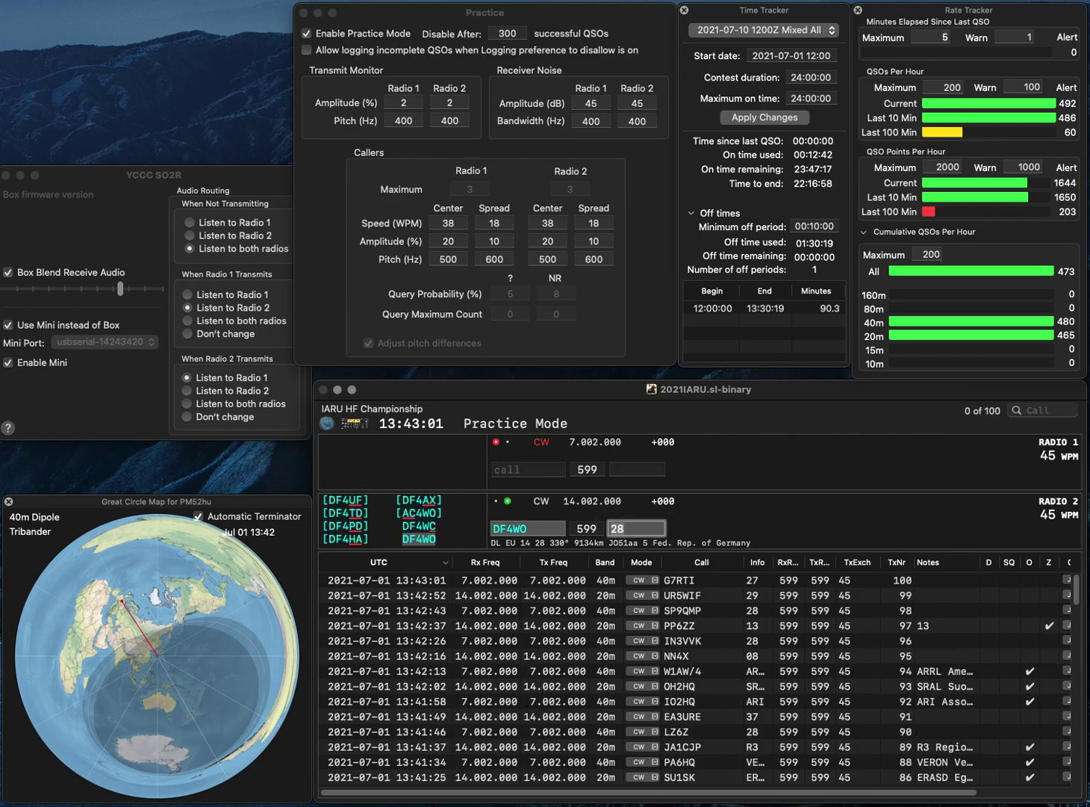
pyautogui.press('Return')
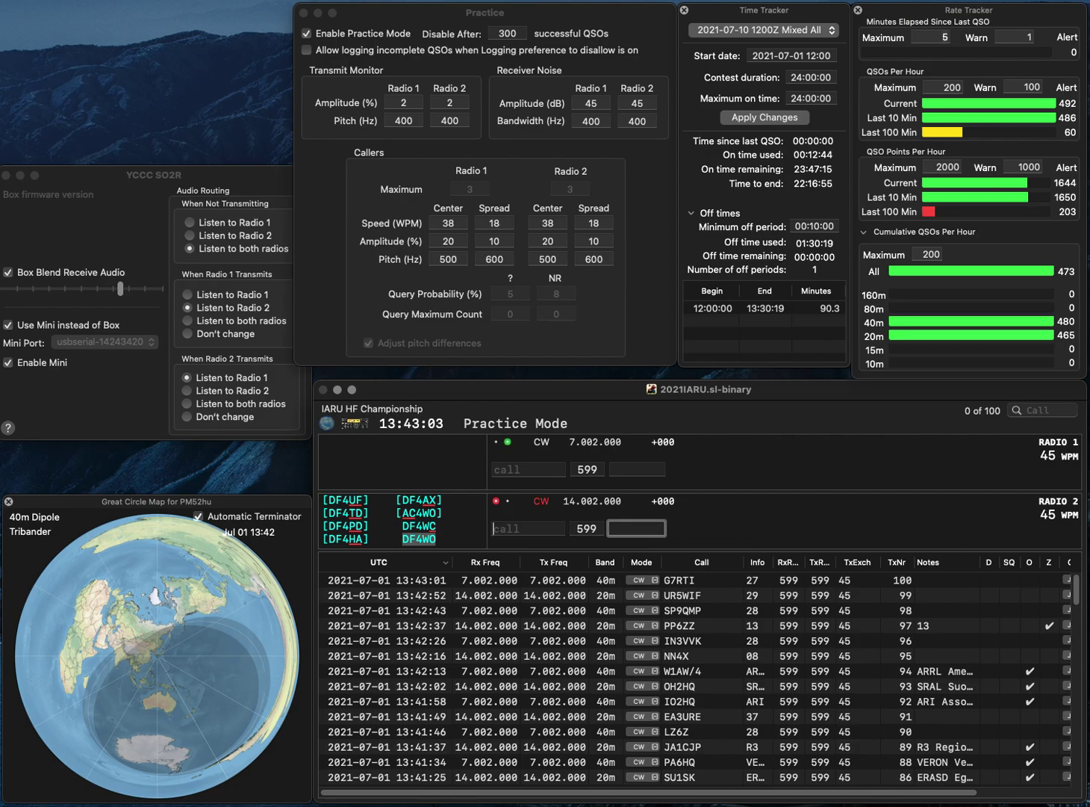
# - Enter AC5TU on Radio 1 and ON7TK on Radio 2, and log both contacts
pyautogui.write('AC5TU')
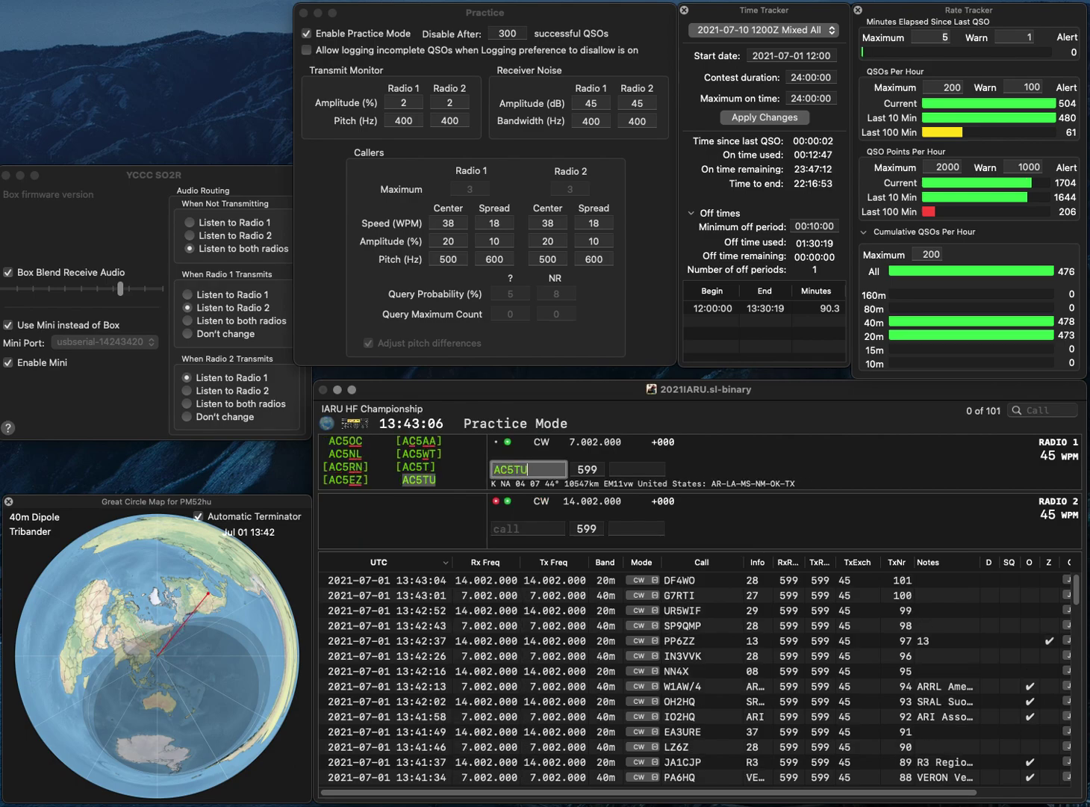
pyautogui.press('Return')
pyautogui.write('ON7TK')
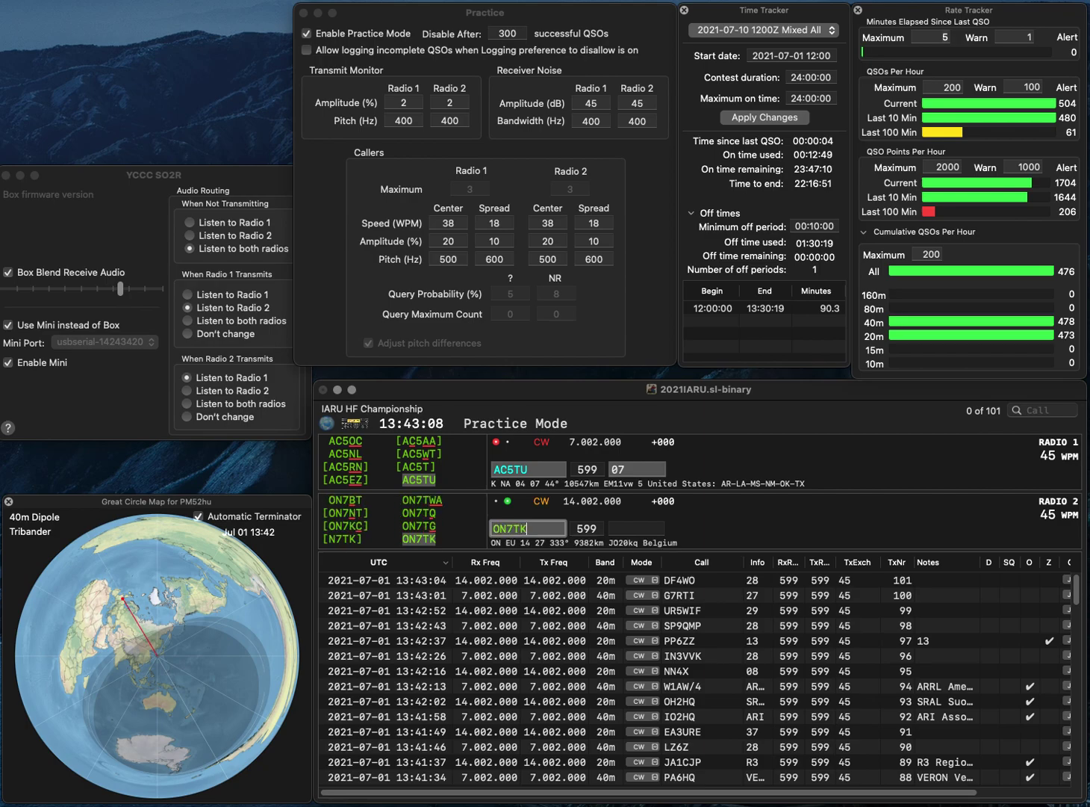
pyautogui.press('Return')
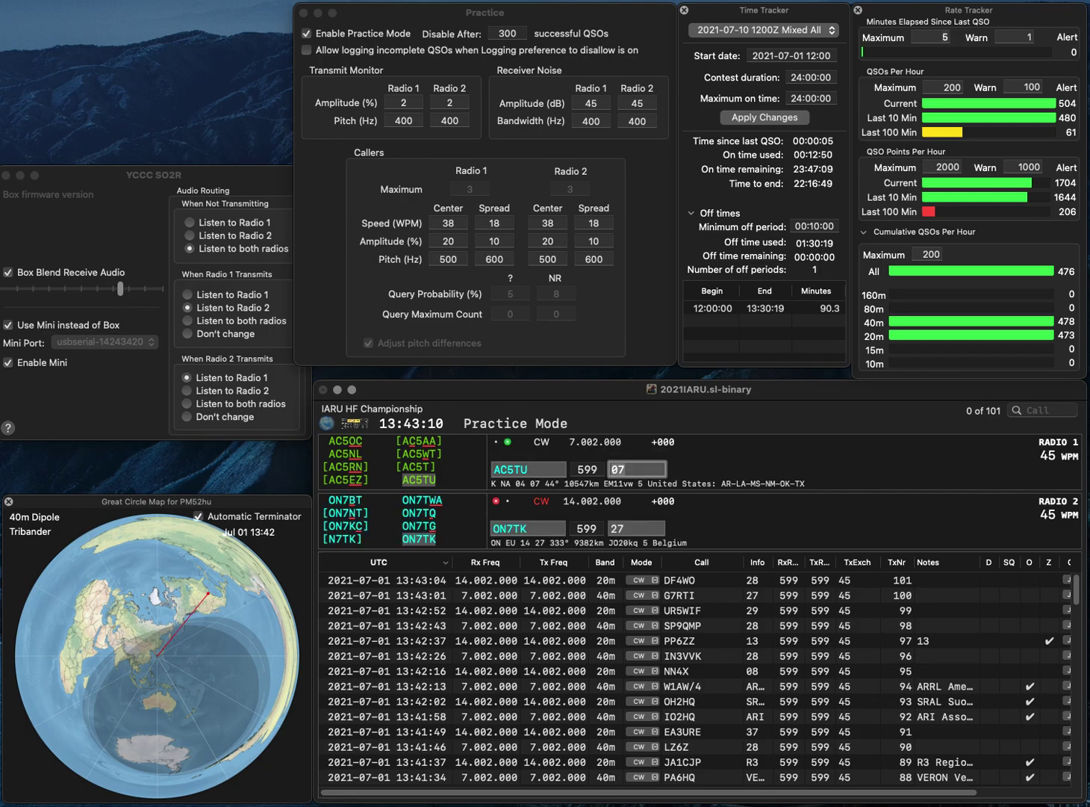
pyautogui.press('Return')
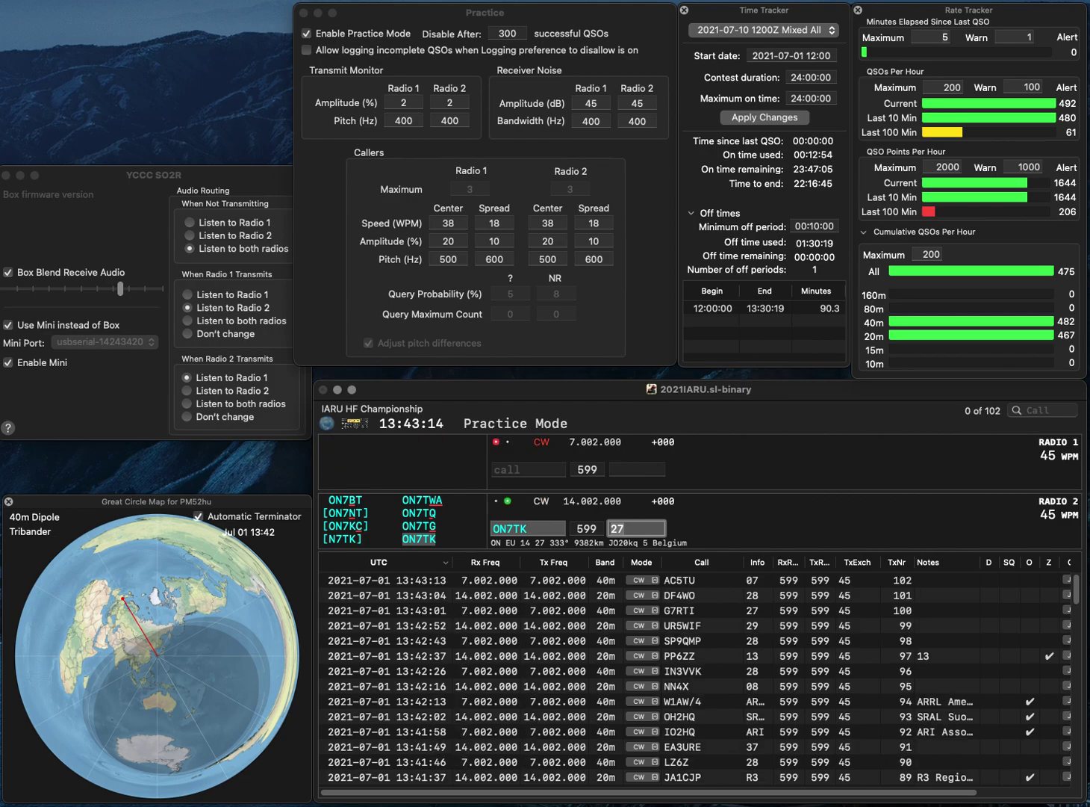
pyautogui.press('Return')
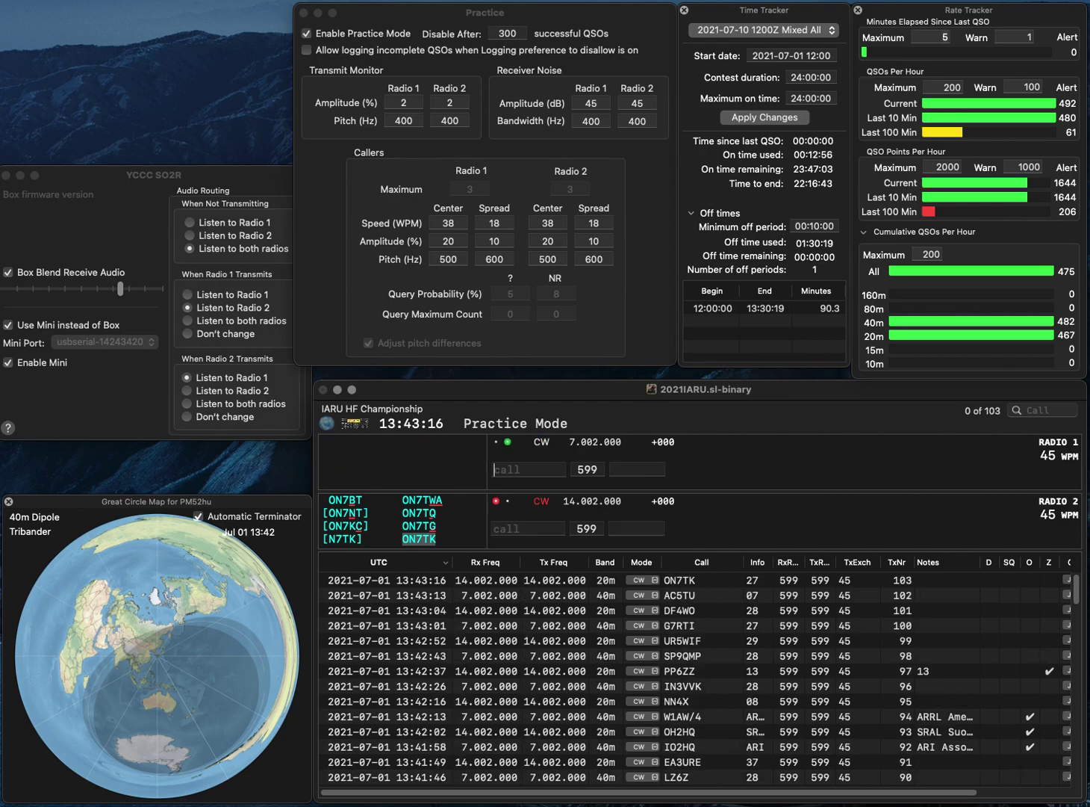
pyautogui.write('LZ3DX')
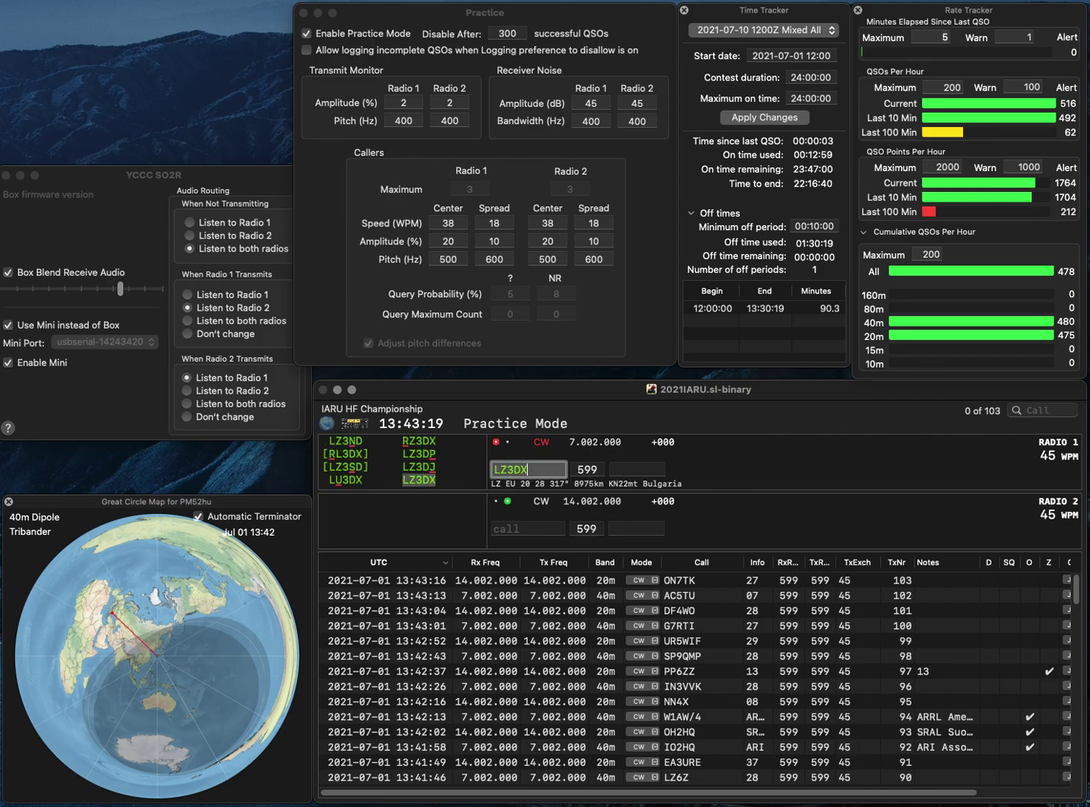
pyautogui.press('Return')
pyautogui.write('9SQ')
pyautogui.press('BackSpace')
pyautogui.press('BackSpace')
pyautogui.write('HQ')
pyautogui.press('Return')
pyautogui.press('Tab')
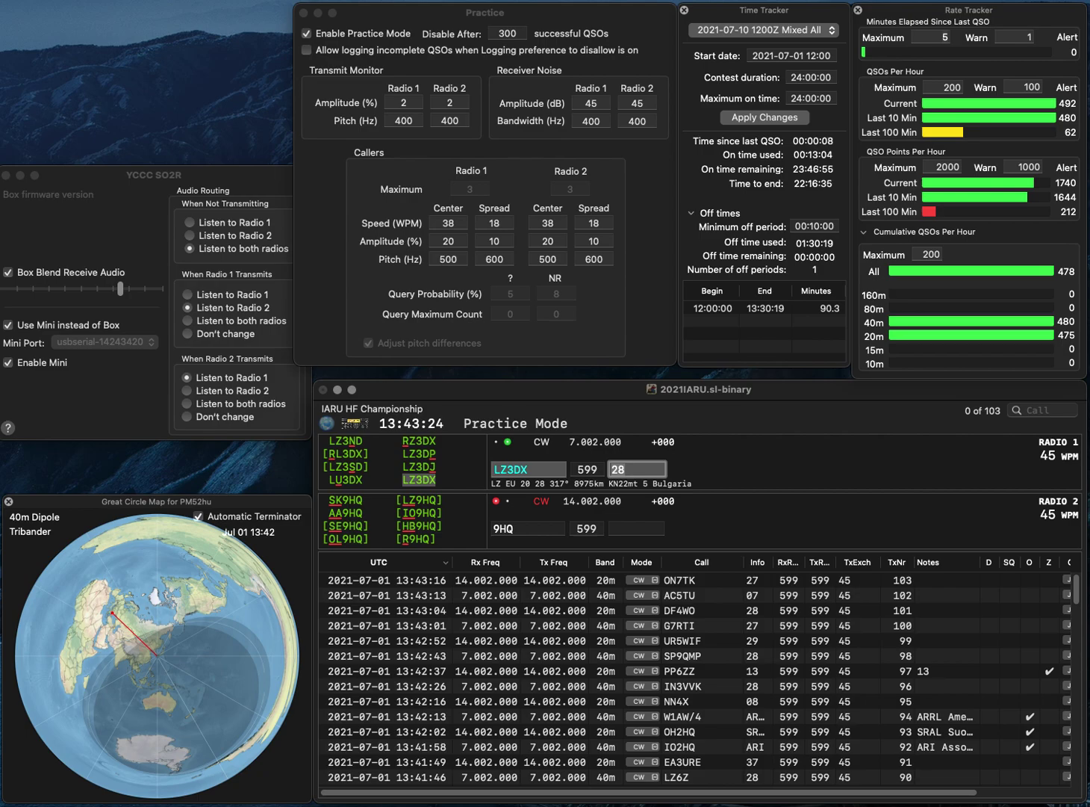
# - Log the LZ3DX contact on Radio 1 and answer VP9HQ on Radio 2 by completing its call sign and sending the exchange
pyautogui.press('Return')
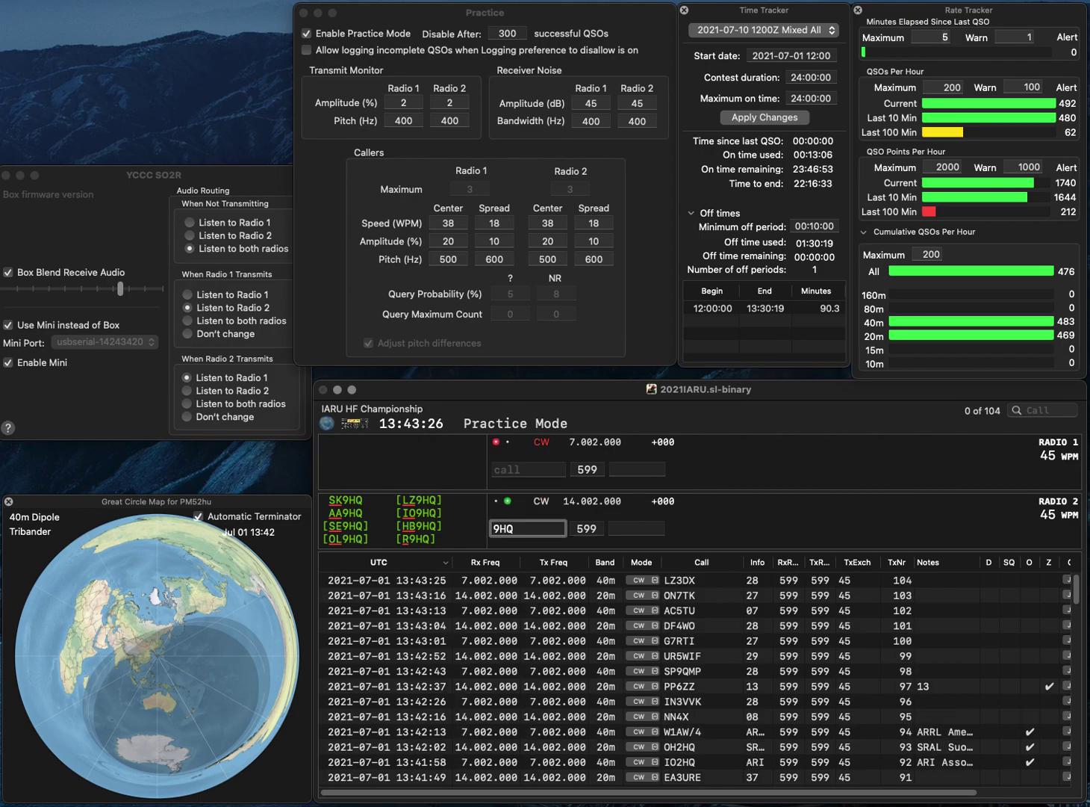
pyautogui.write('VP')
pyautogui.press('Return')
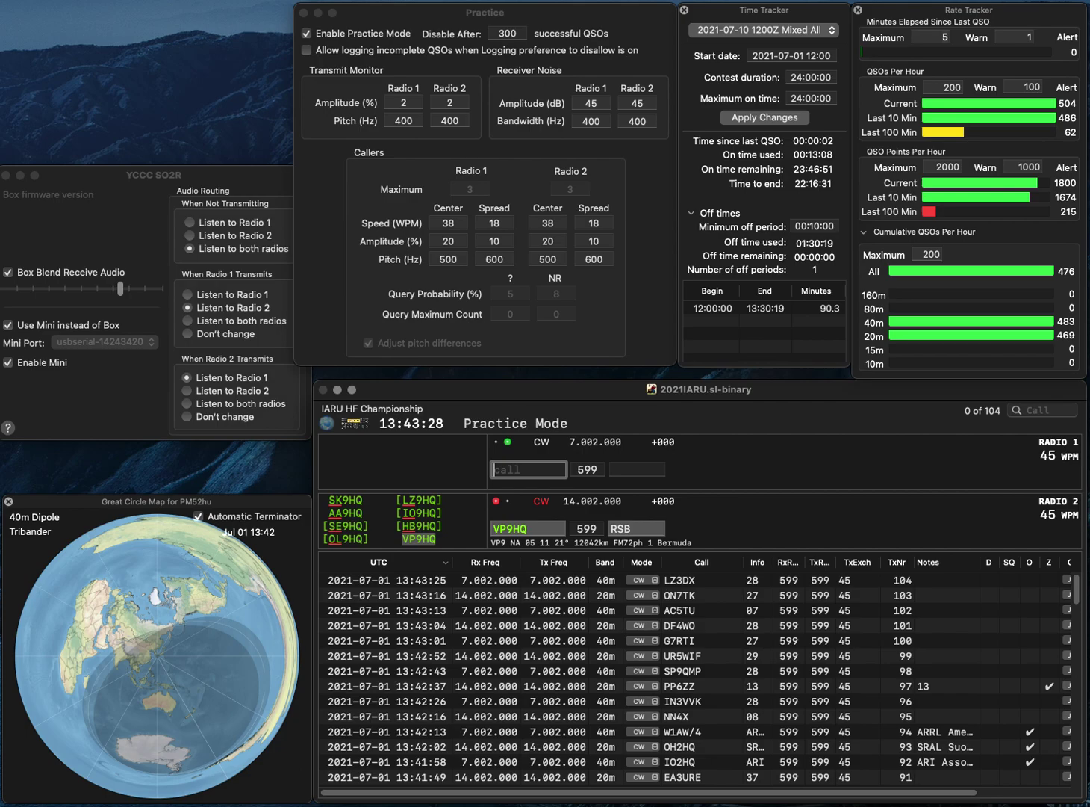
# - Answer AA2IL with the exchange on Radio 1, and log both the VP9HQ and AA2IL contacts
pyautogui.write('AA2I')
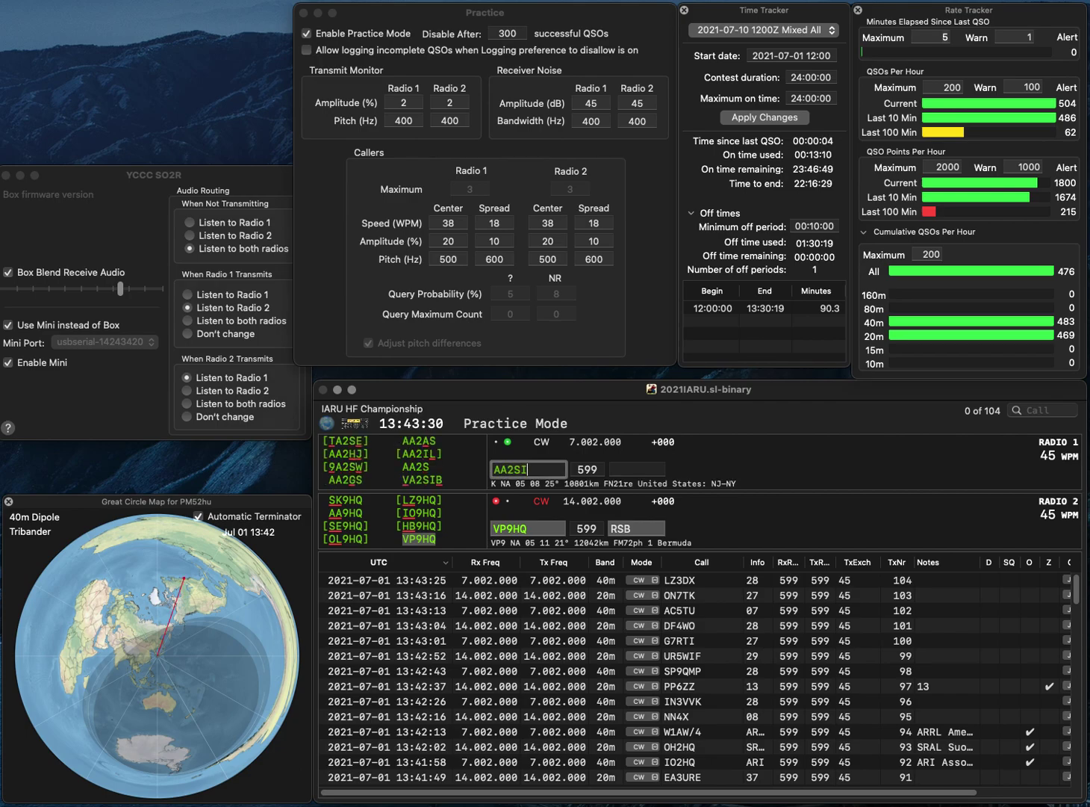
pyautogui.write('L')
pyautogui.press('Return')
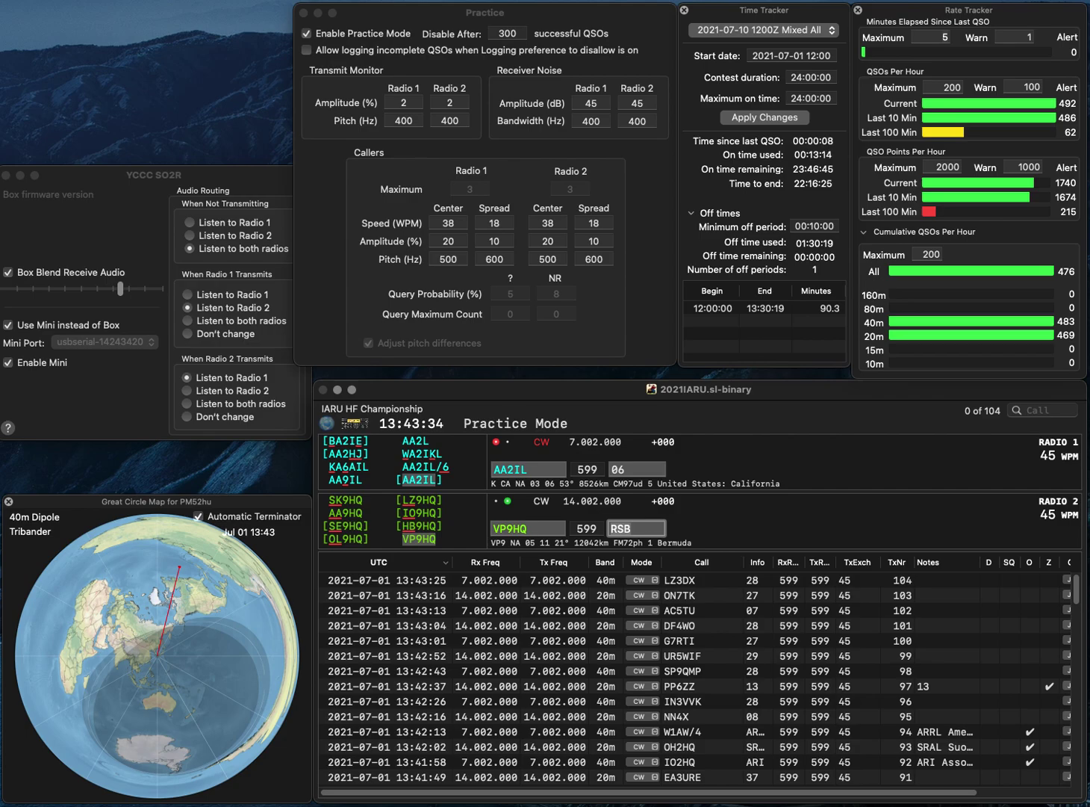
pyautogui.press('Return')
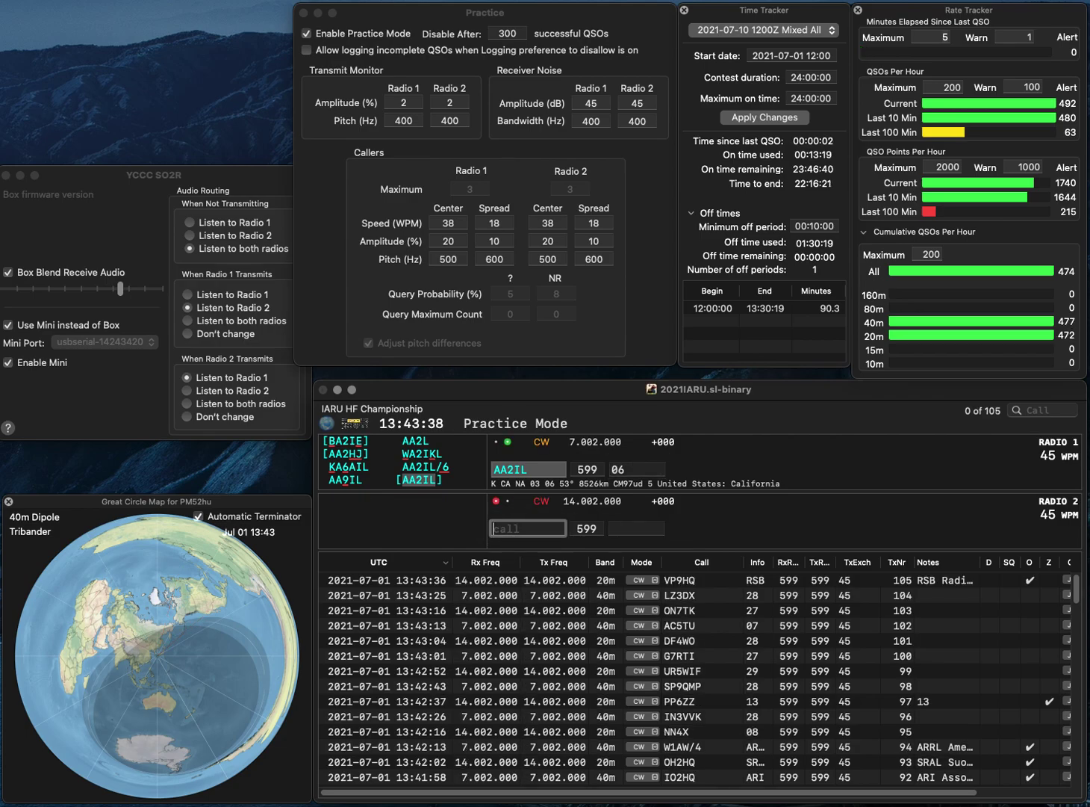
pyautogui.press('Return')
# - Answer N9DT on Radio 2 and N2FT on Radio 1 with exchanges, and log both contacts
pyautogui.write('N9DT')
pyautogui.press('Return')
pyautogui.write('2FT')
pyautogui.press('Home')
pyautogui.write('N')
pyautogui.press('Return')
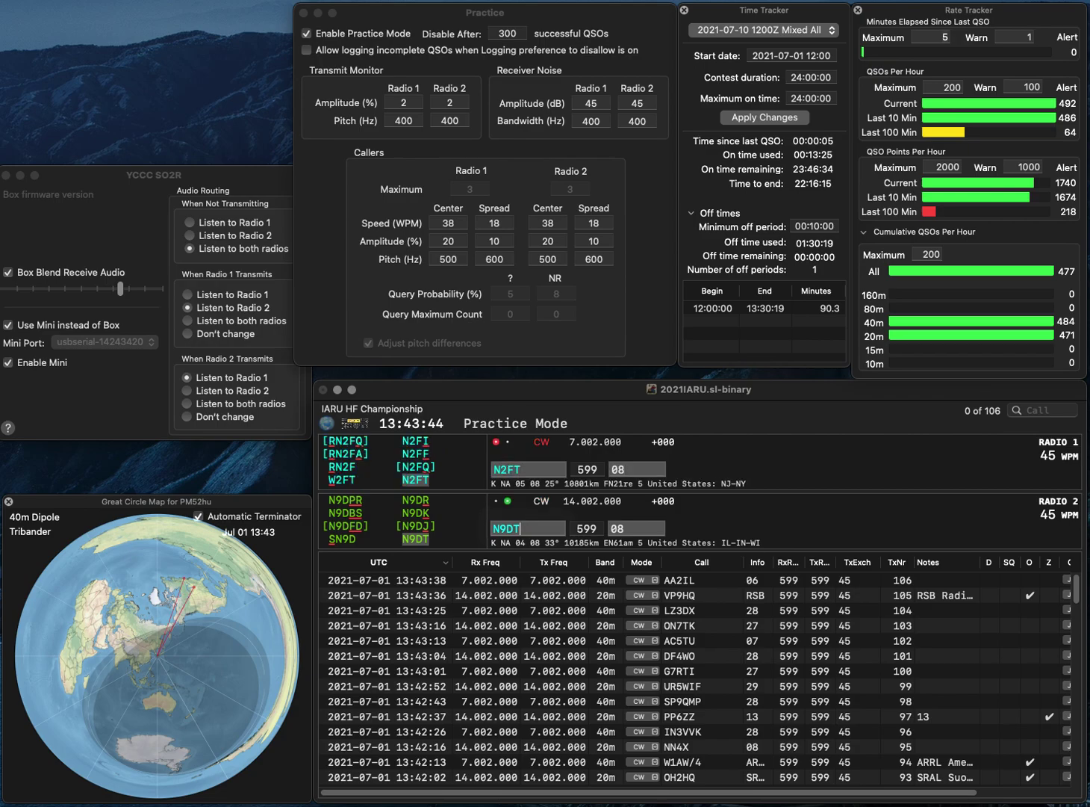
pyautogui.press('Return')
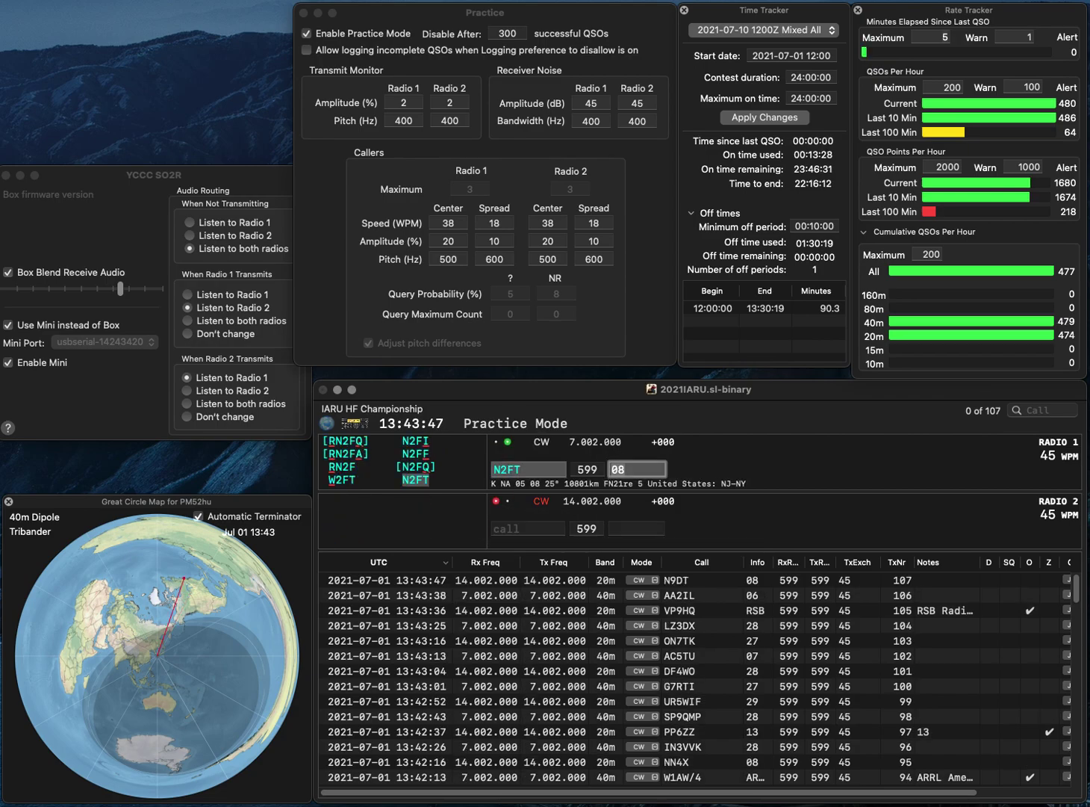
pyautogui.press('Return')
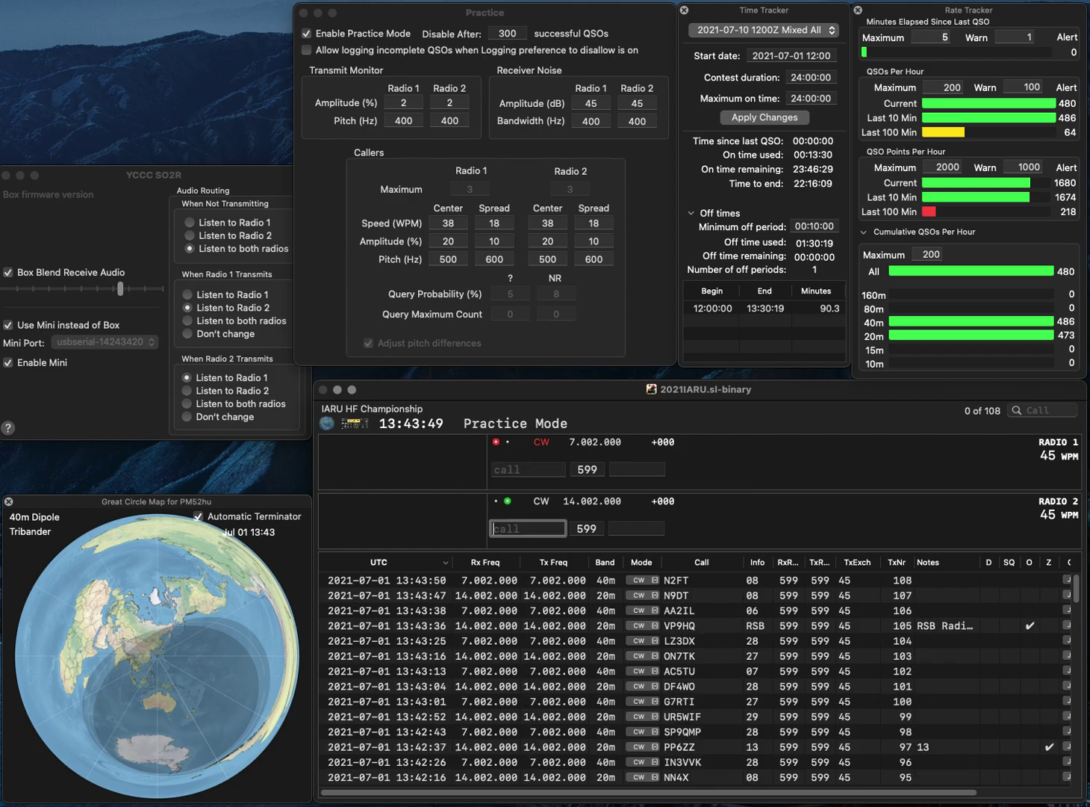
pyautogui.write('MM0JTV')
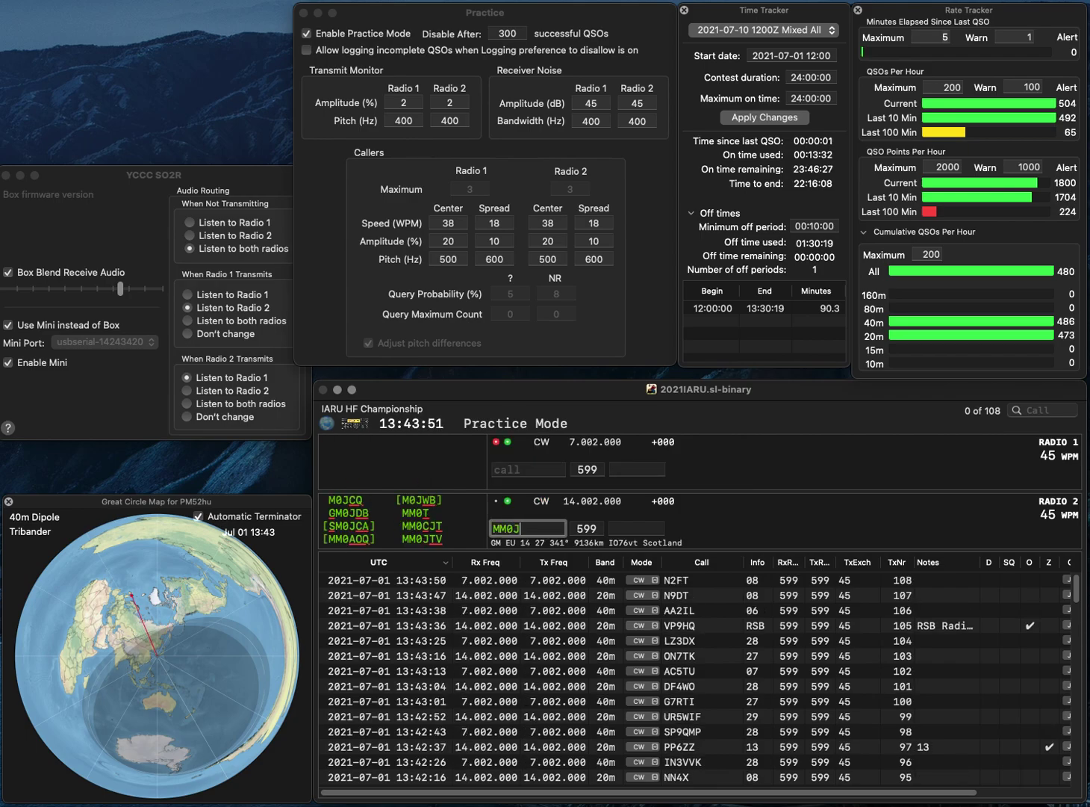
pyautogui.press('Return')
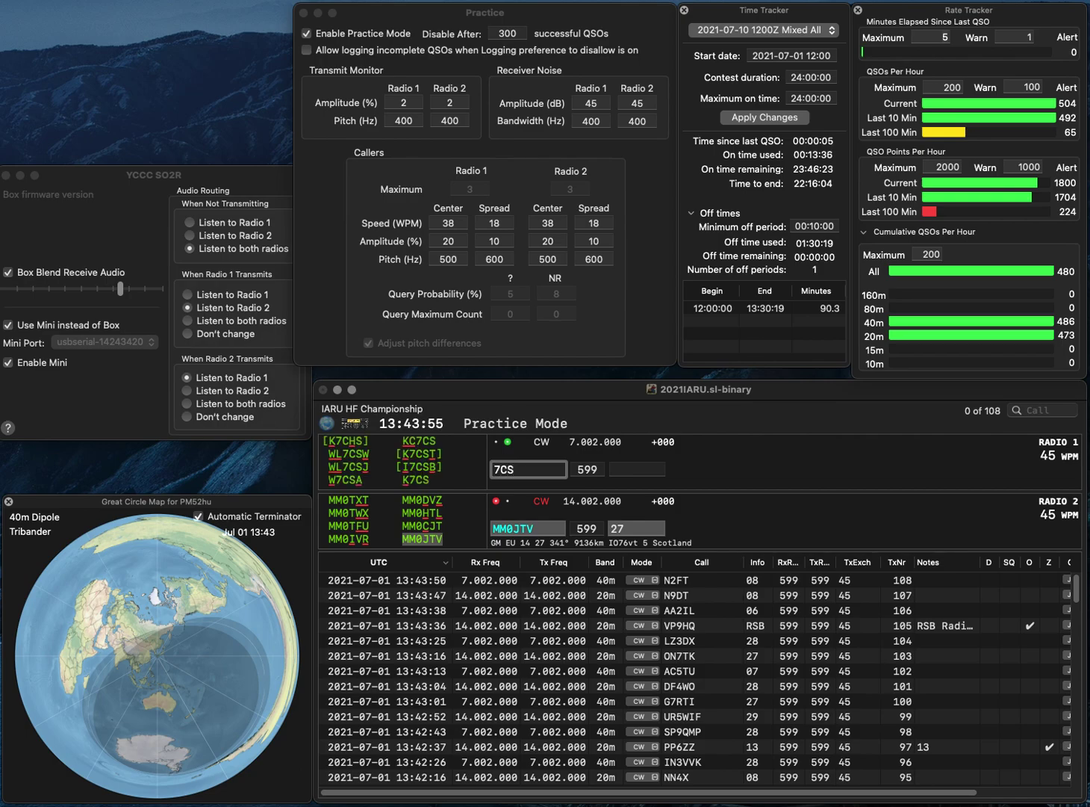
pyautogui.press('Return')
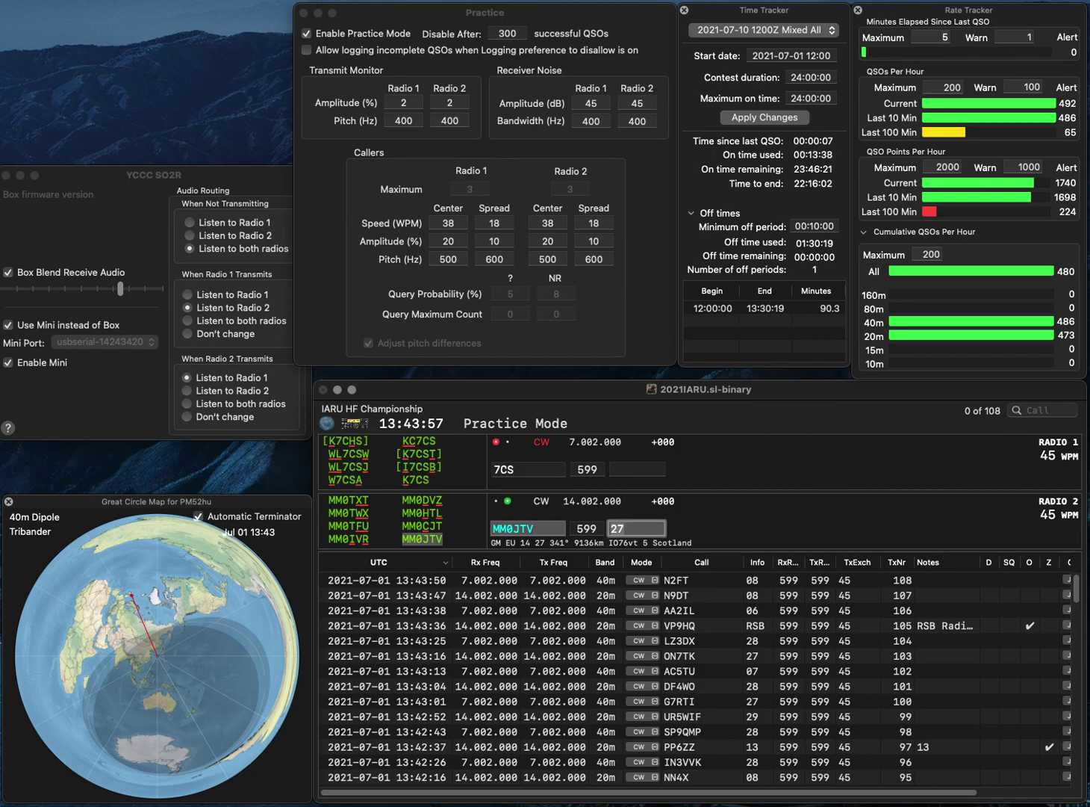
pyautogui.press('Return')
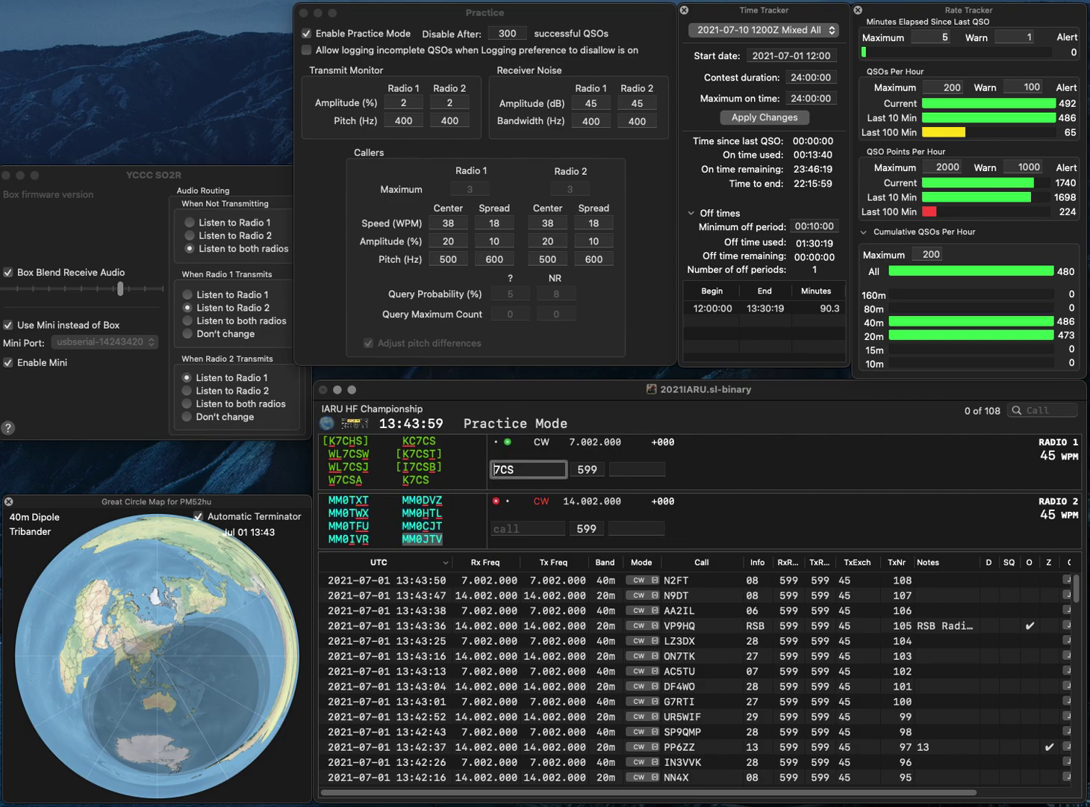
# - Complete the Radio 1 call as KC7CS with its exchange sent, and query the partial call ADMS on Radio 2
pyautogui.write('KC')
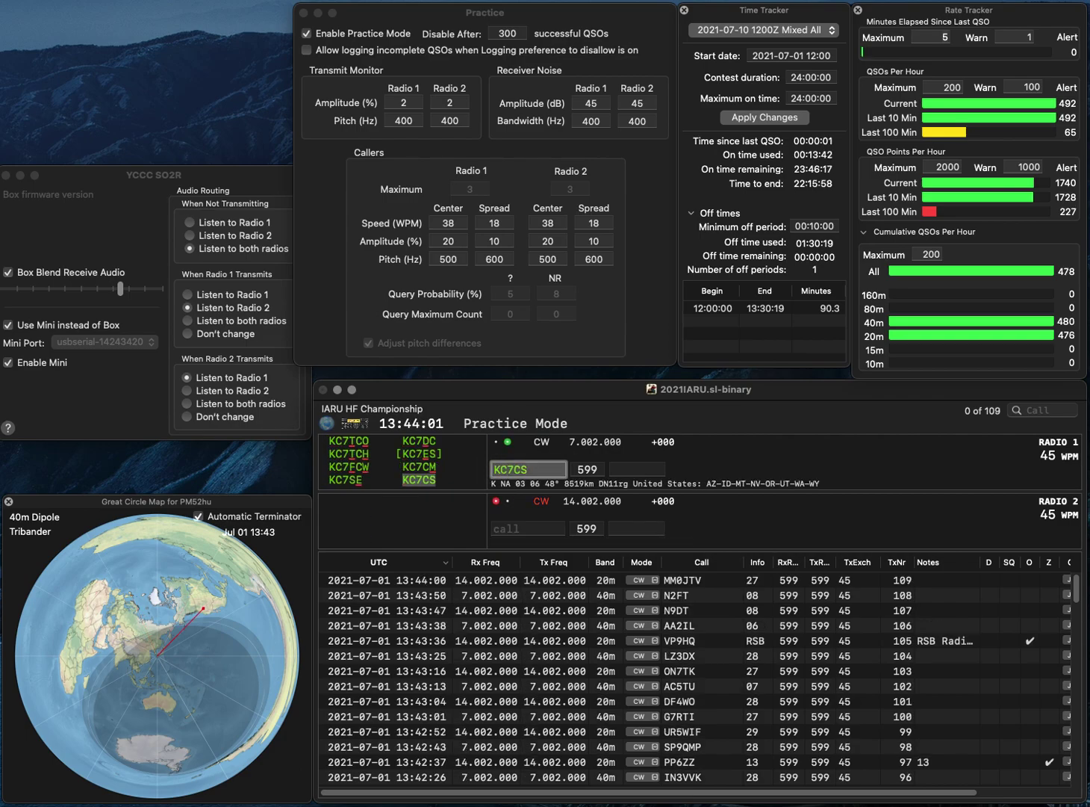
pyautogui.press('Return')
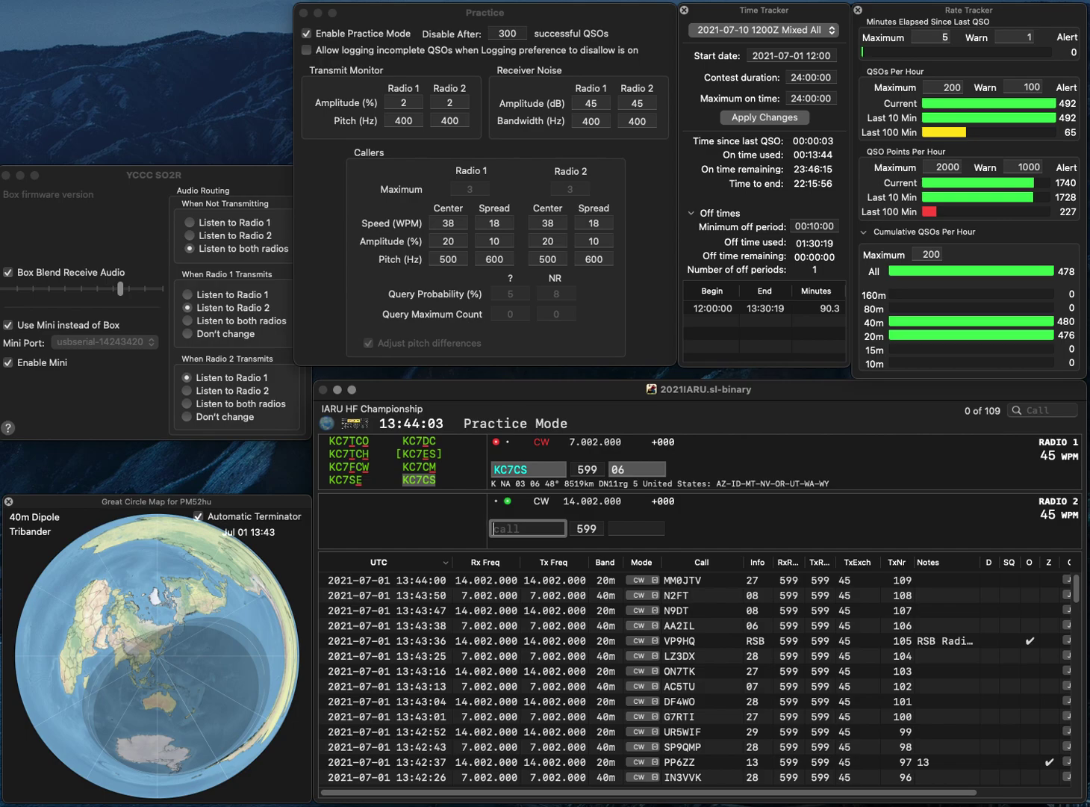
pyautogui.write('AD')
pyautogui.press('Return')
pyautogui.press('\\')
pyautogui.press('space')
pyautogui.press('Return')
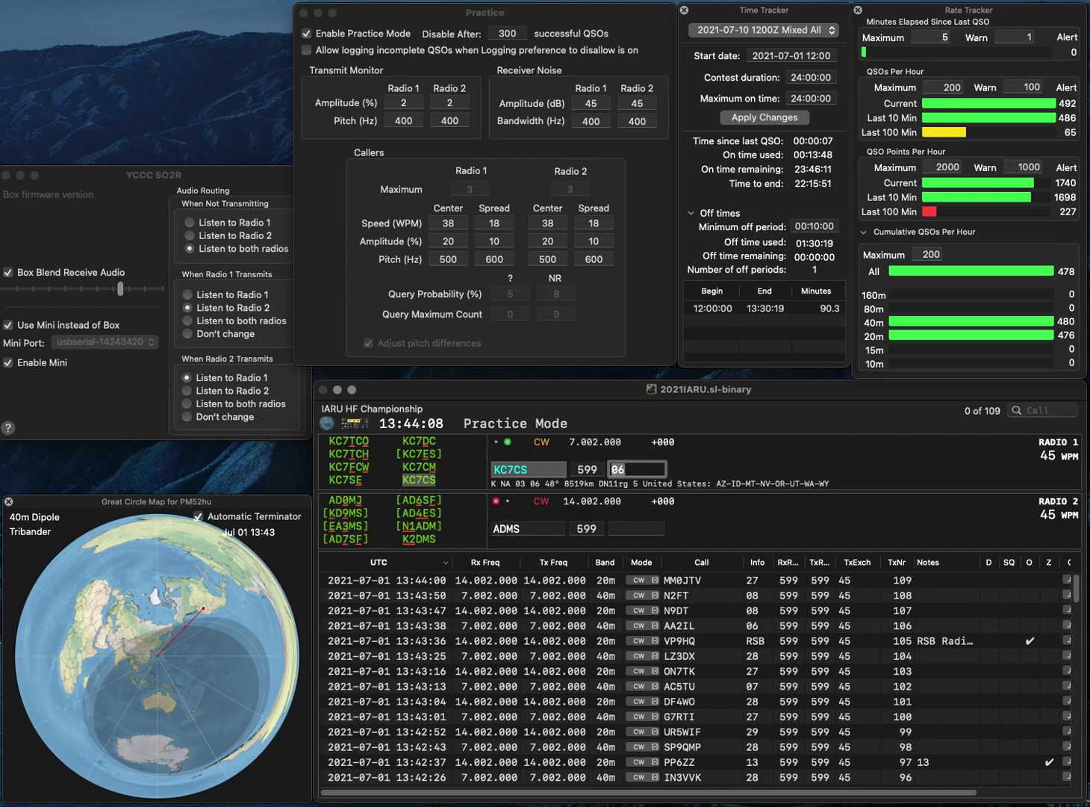
pyautogui.press('BackSpace')
pyautogui.write('G5')
pyautogui.press('Return')
# - Answer AB9TE with the exchange on Radio 1, and log both the AG5MS and AB9TE contacts
pyautogui.write('AG9TE')
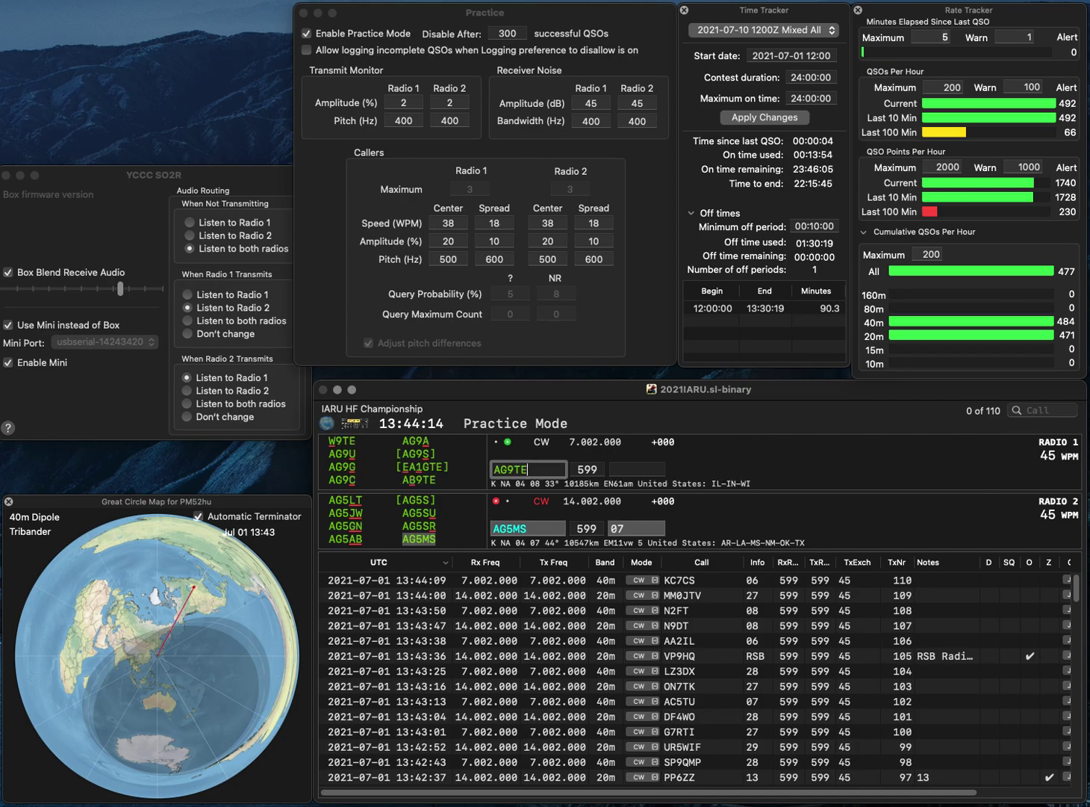
pyautogui.press('BackSpace')
pyautogui.write('B')
pyautogui.press('Return')
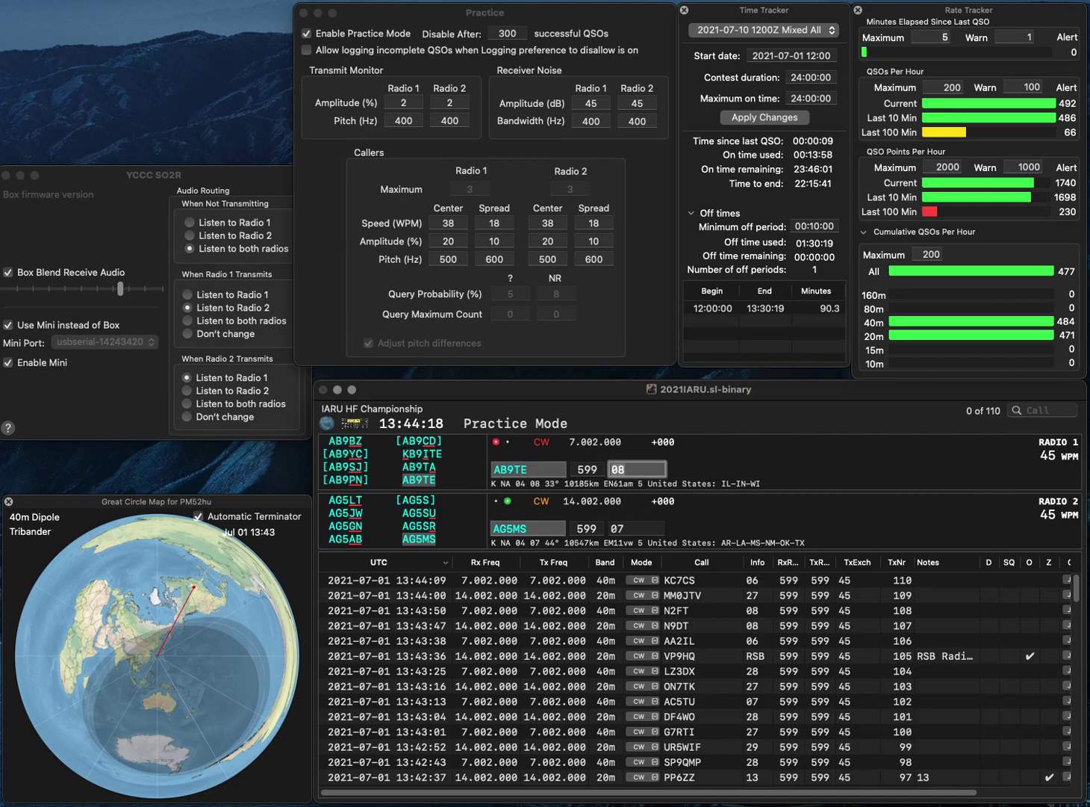
pyautogui.press('Return')
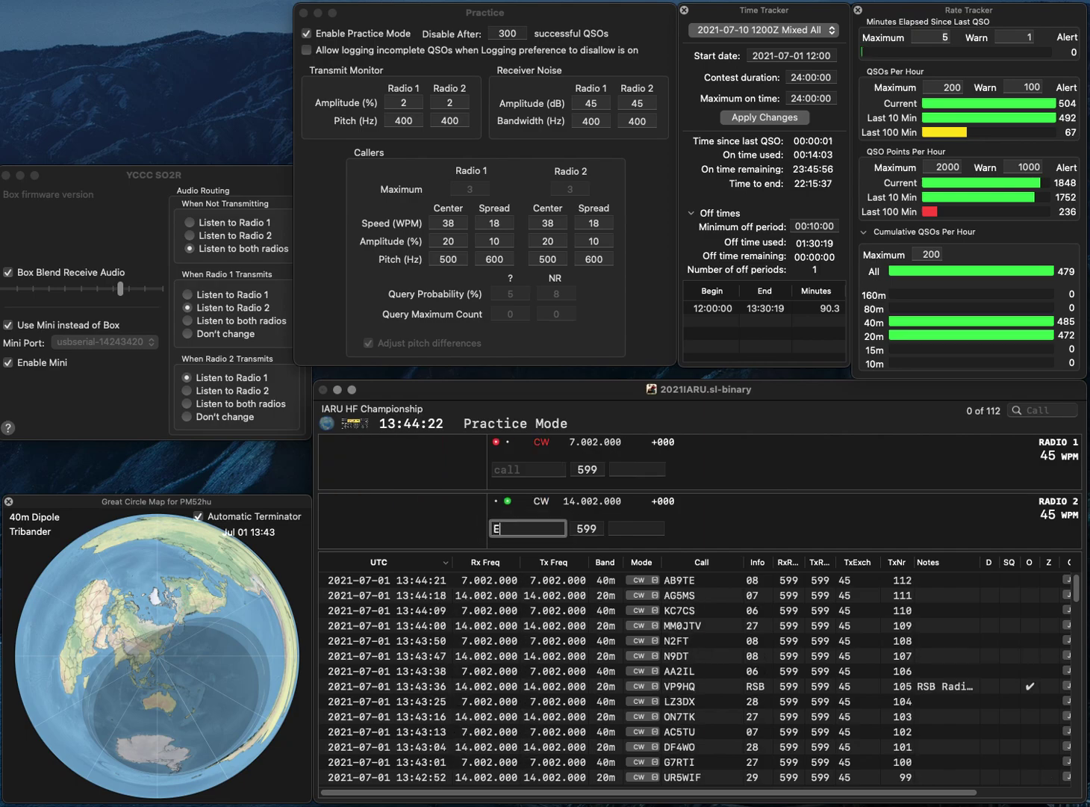
# - Answer EA2CE on Radio 2 and M0JWB on Radio 1 with exchanges, and log both contacts
pyautogui.write('EA2CE')
pyautogui.press('Return')
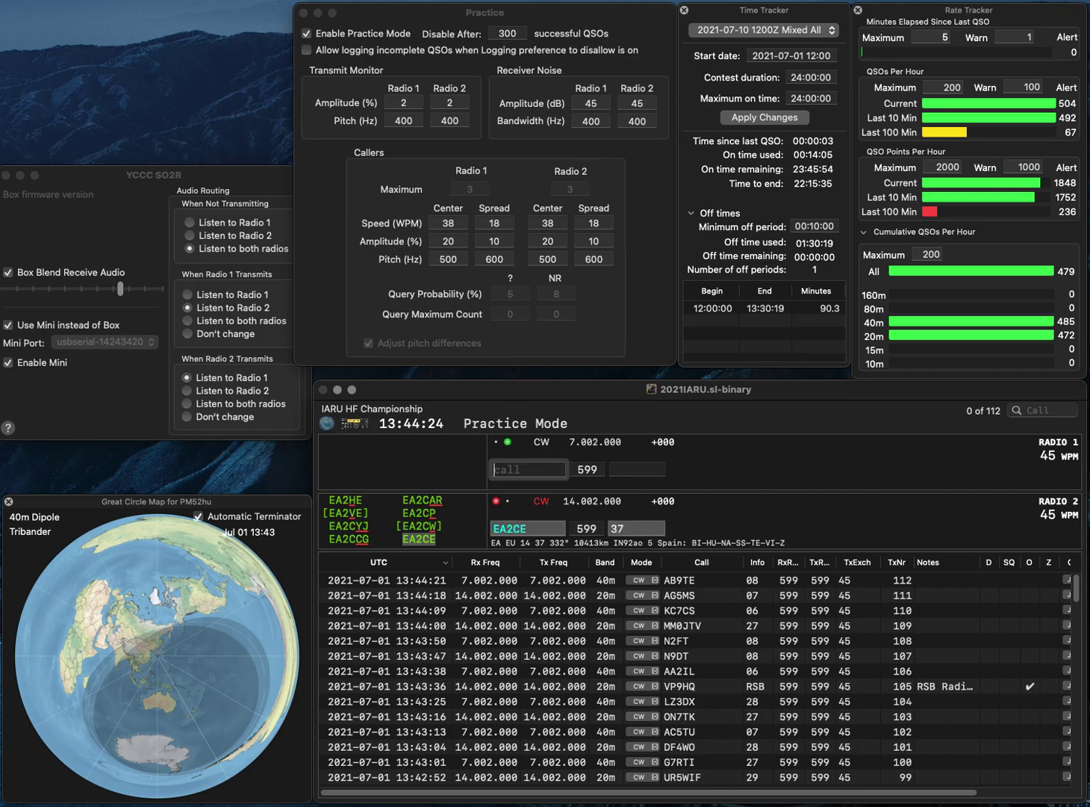
pyautogui.write('0J')
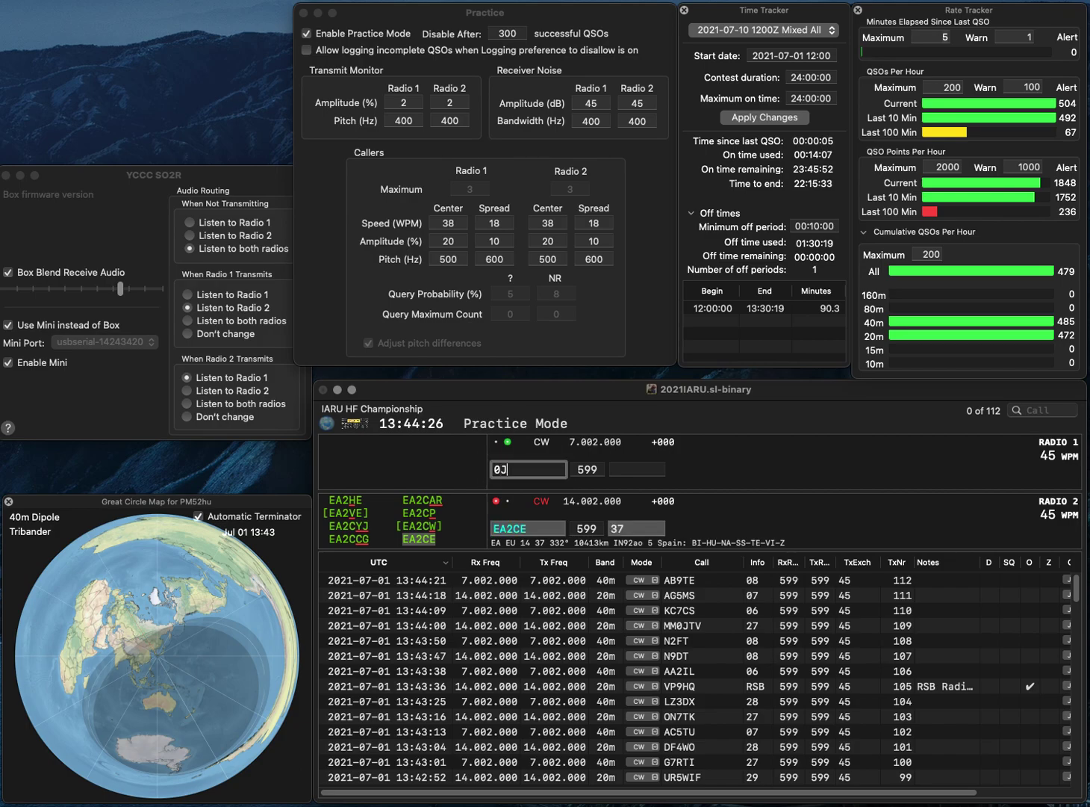
pyautogui.write('WB')
pyautogui.press('Home')
pyautogui.write('MM')
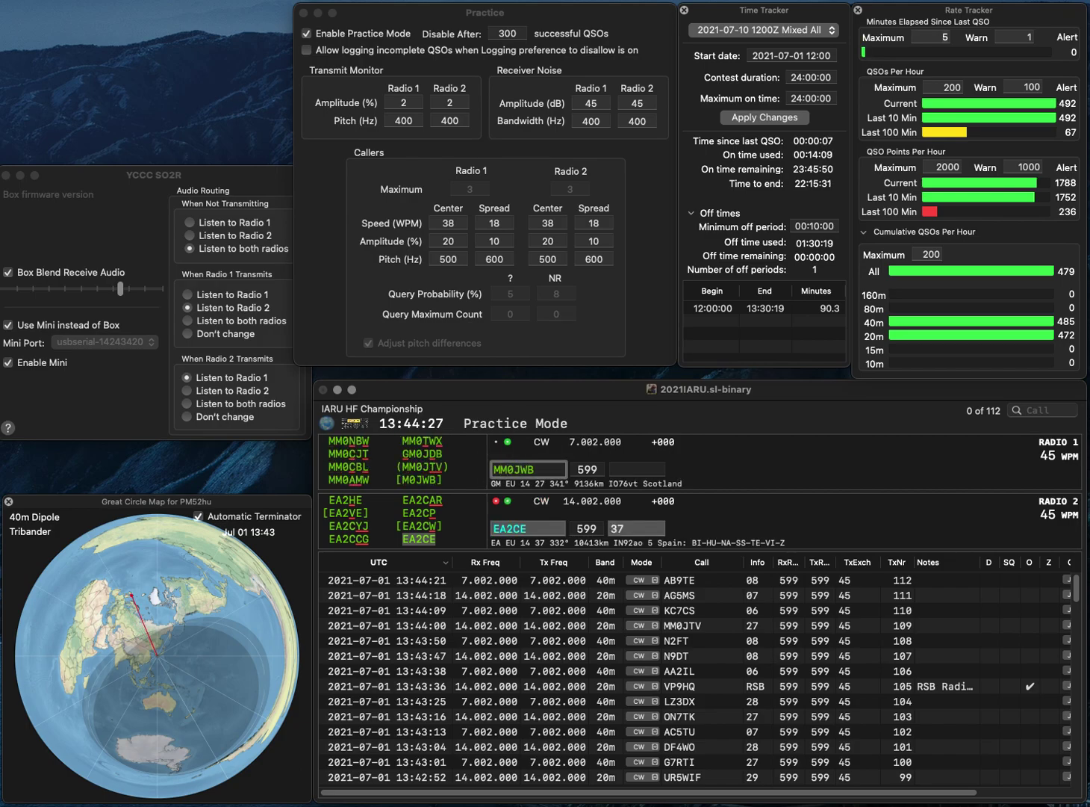
pyautogui.press('BackSpace')
pyautogui.press('Return')
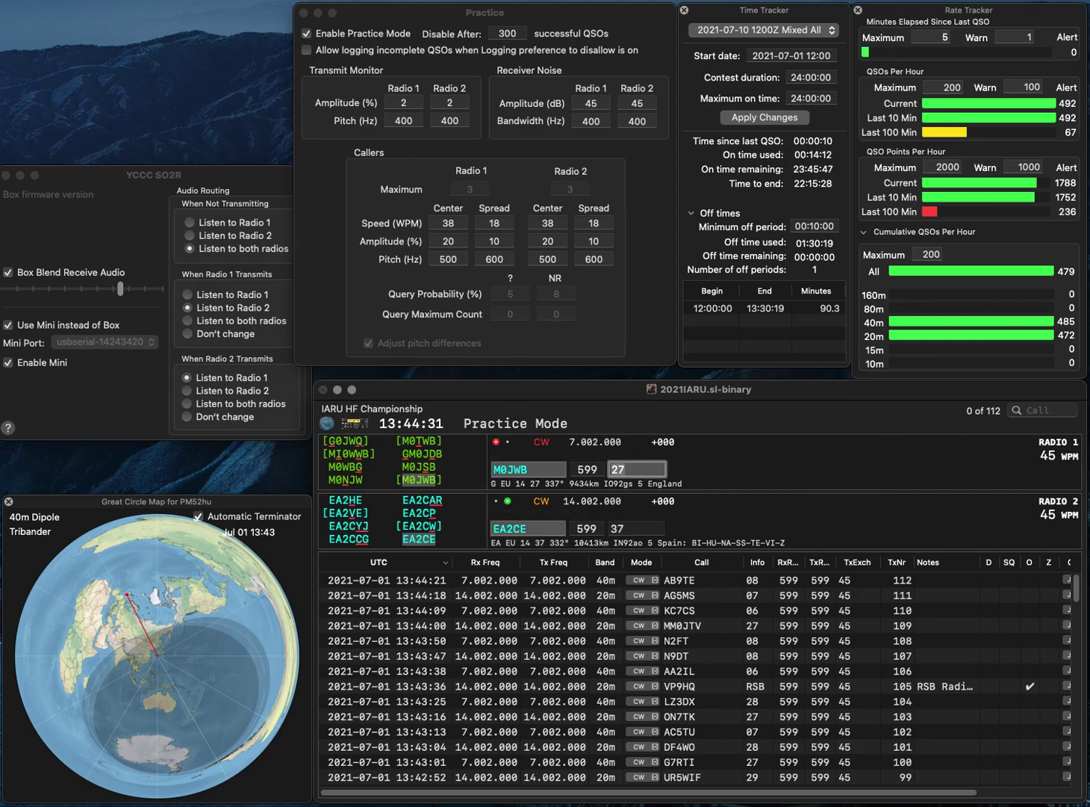
pyautogui.press('Return')
pyautogui.write('ON')
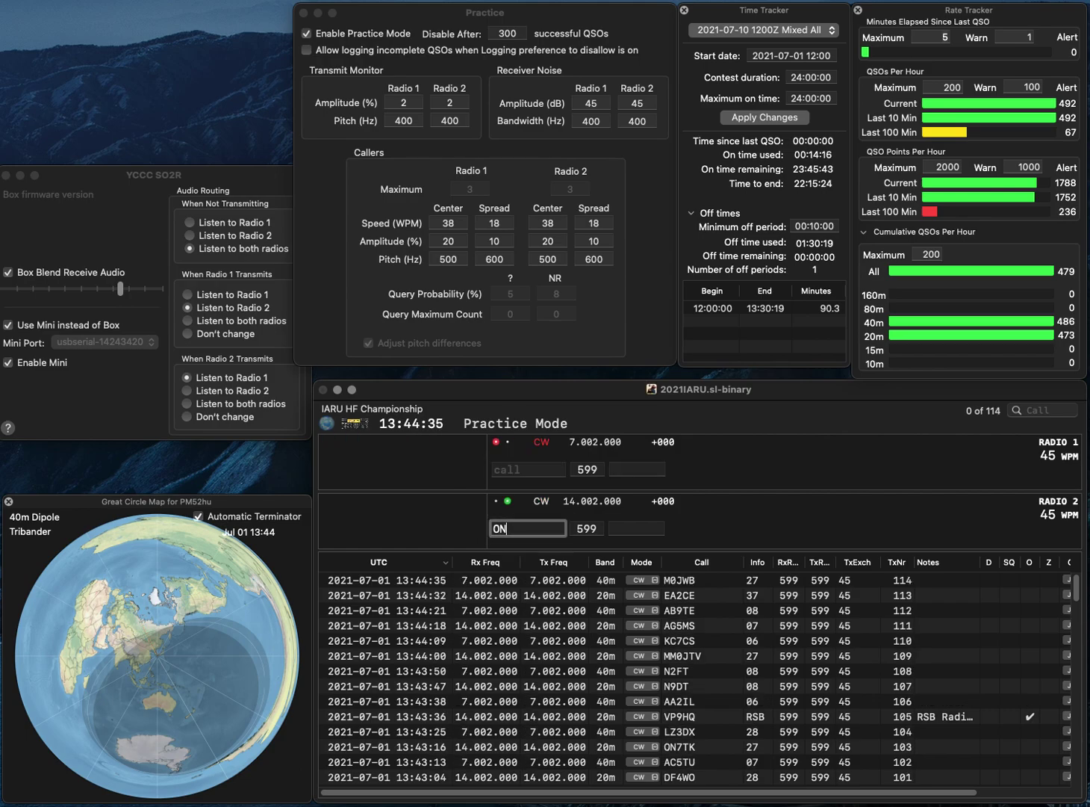
pyautogui.write('6OB')
pyautogui.press('Return')
pyautogui.write('F4CVQ')
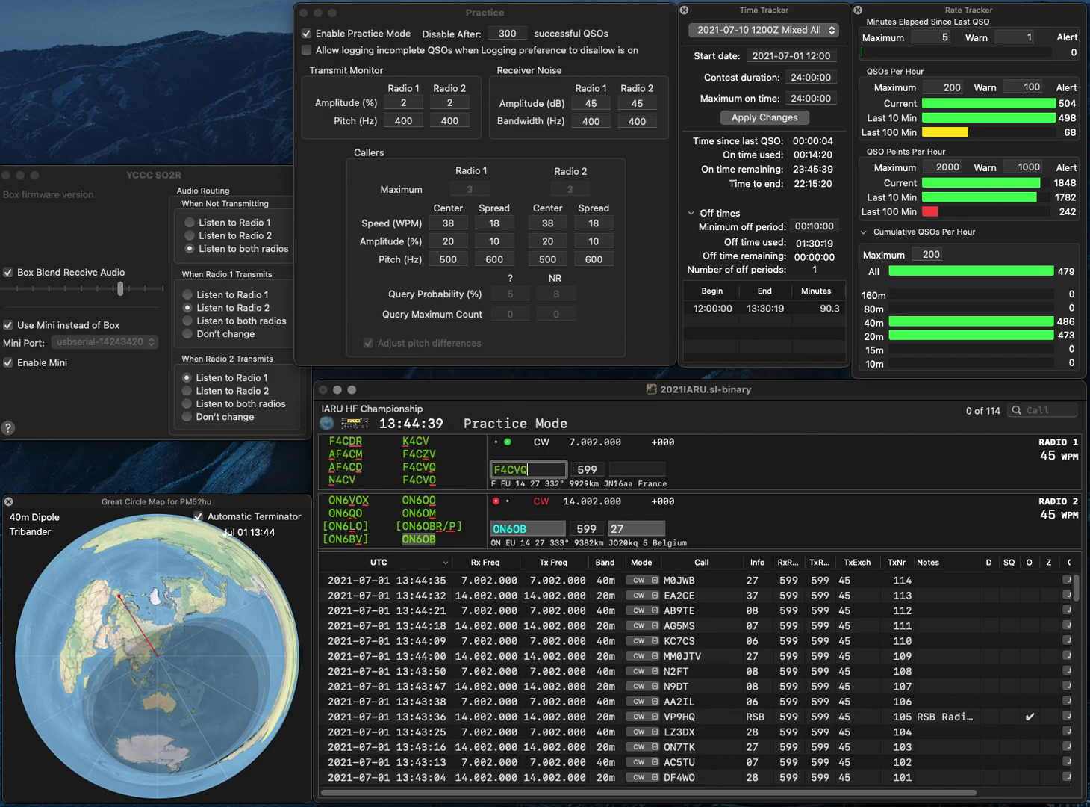
pyautogui.press('Return')
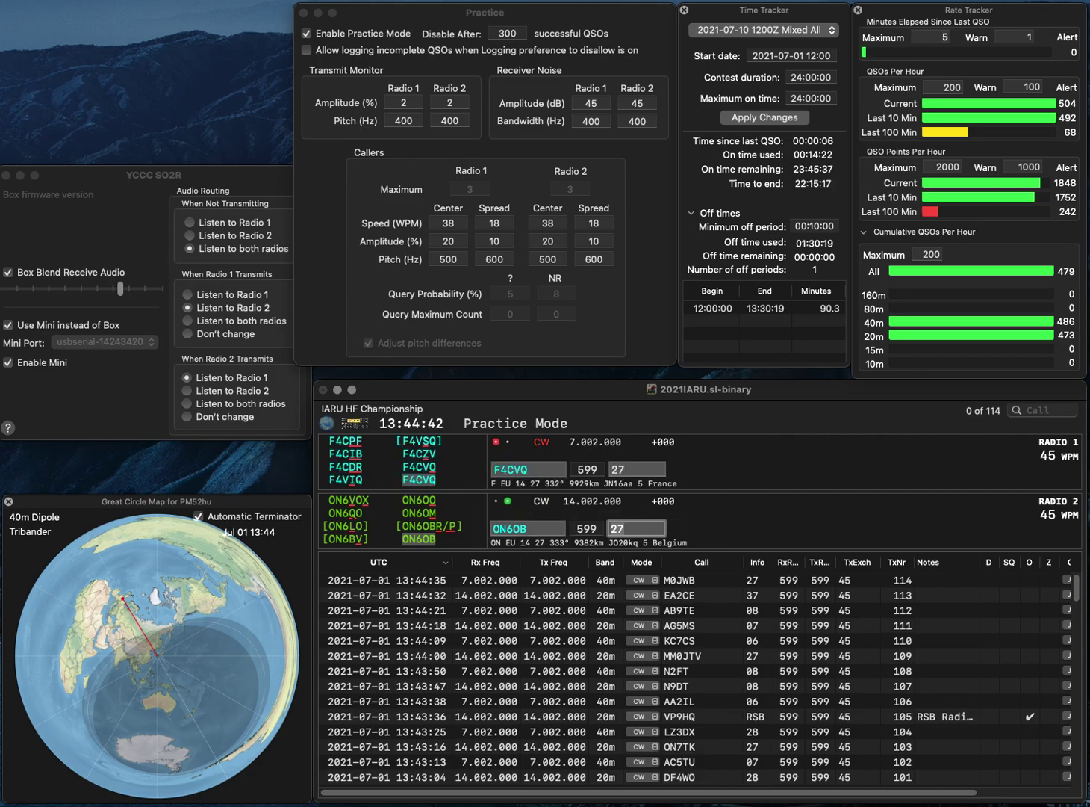
pyautogui.press('Return')
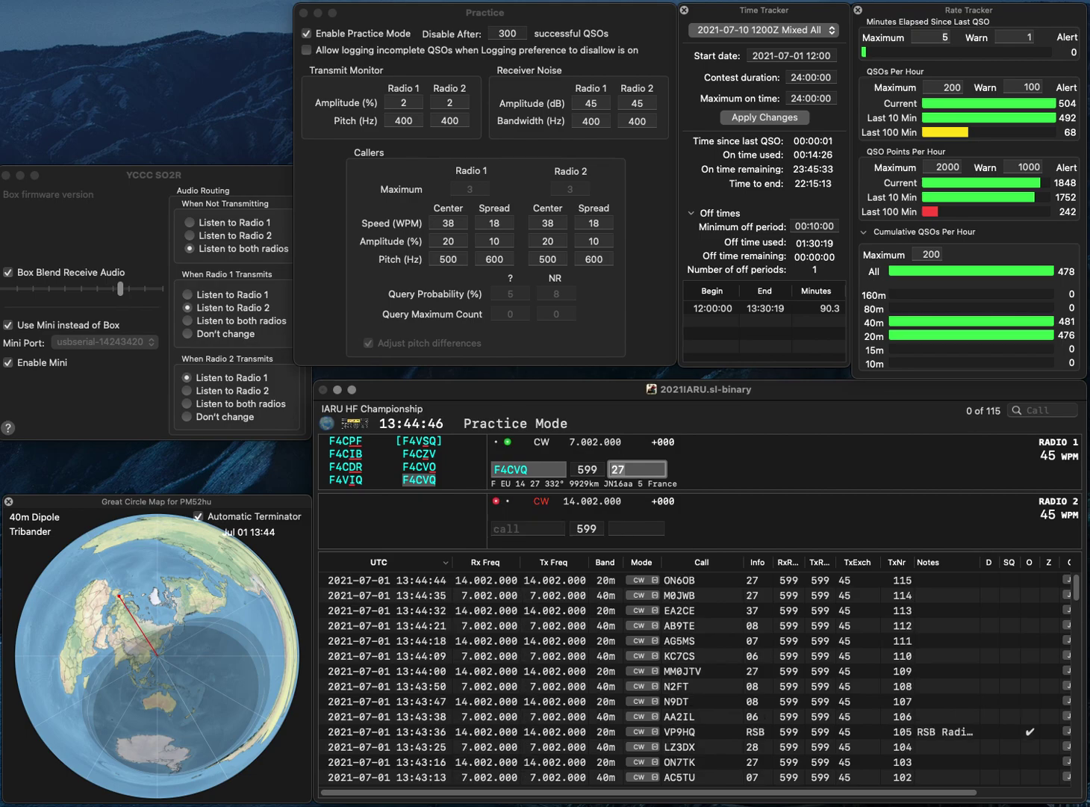
pyautogui.press('Return')
pyautogui.write('LN3HQ')
pyautogui.press('Return')
pyautogui.write('ON')
pyautogui.write('VB')
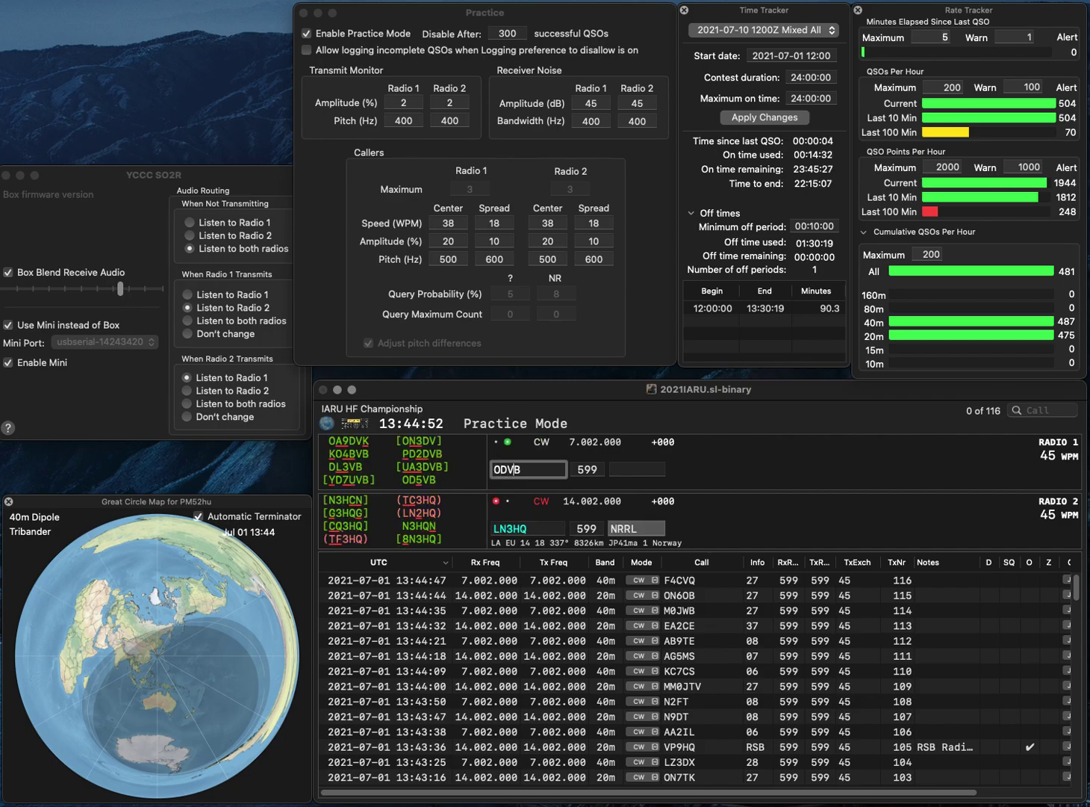
pyautogui.write('5')
pyautogui.press('Return')
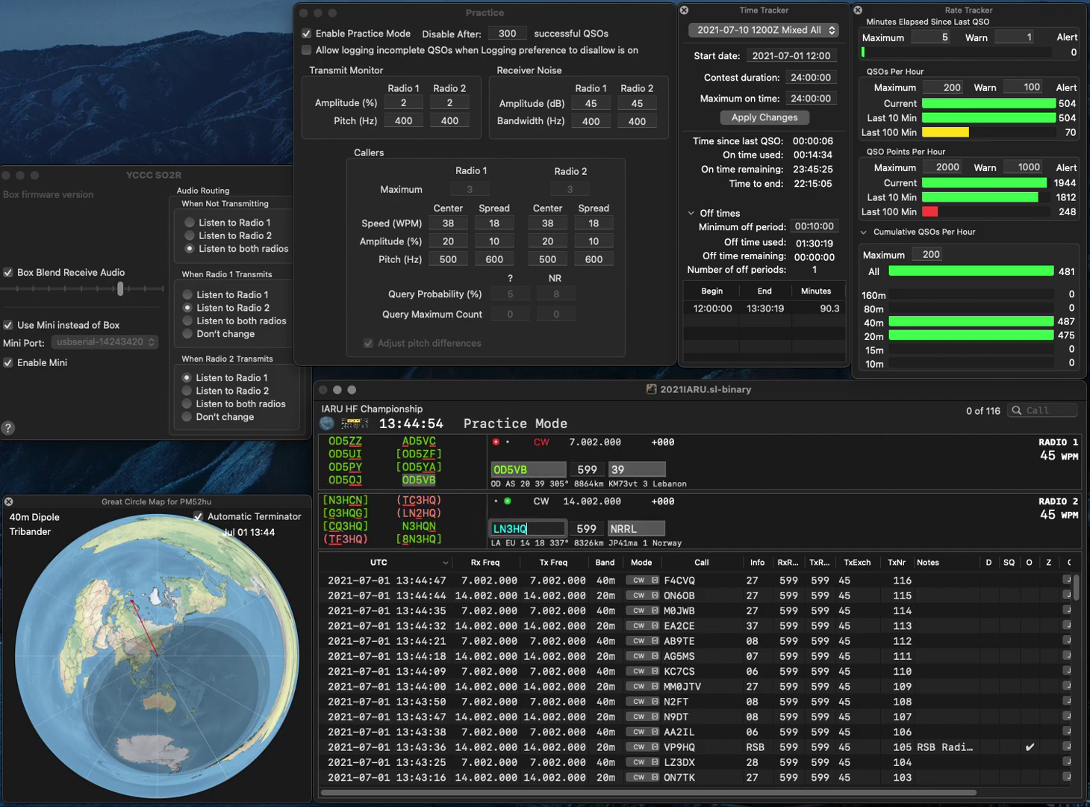
pyautogui.press('Left')
pyautogui.press('BackSpace')
pyautogui.write('2')
pyautogui.press('Return')
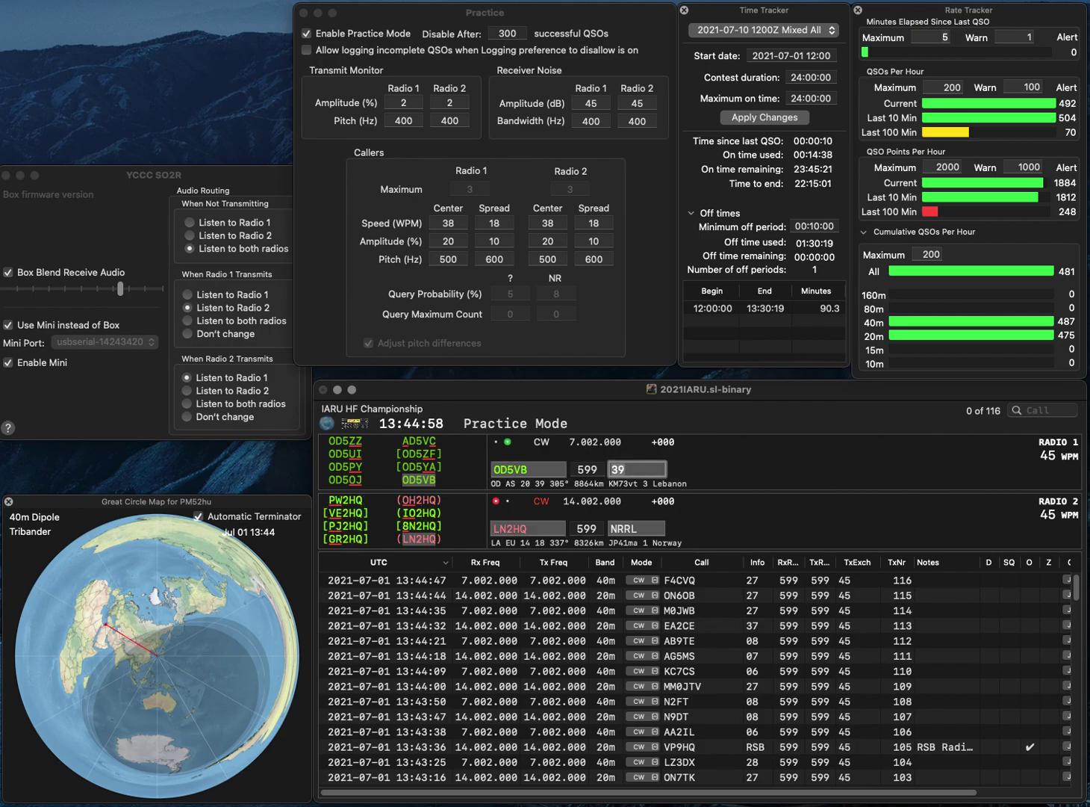
pyautogui.press('Return')
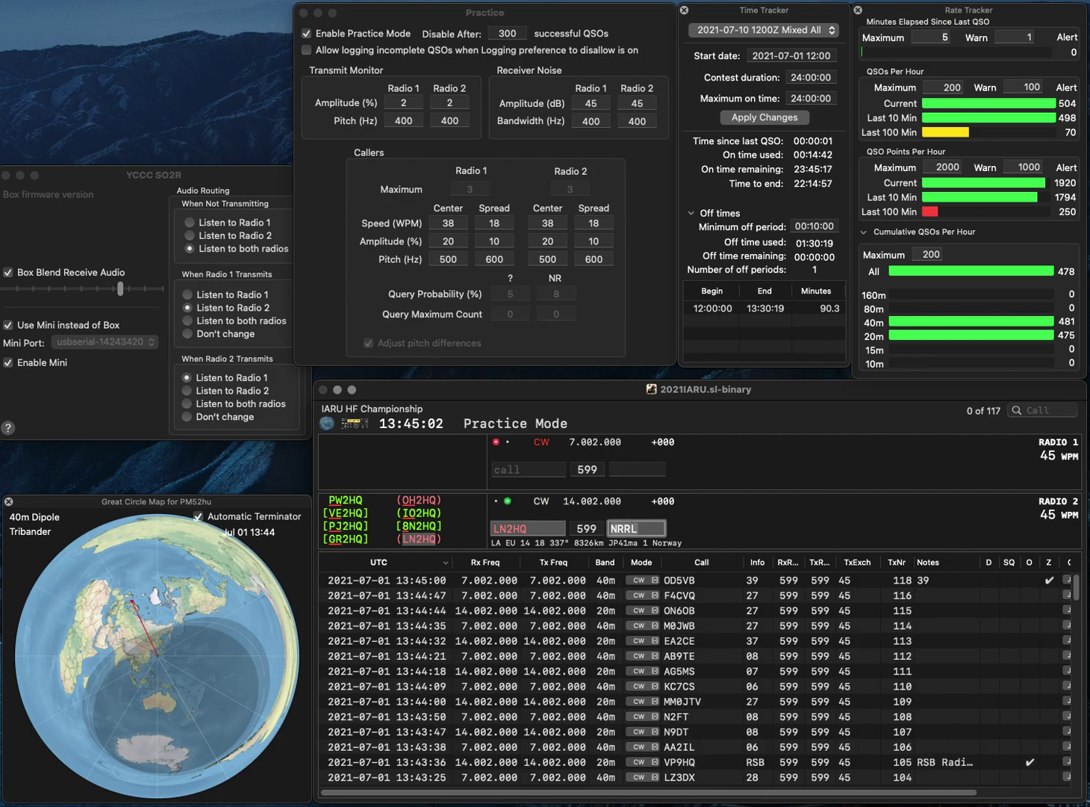
pyautogui.press('Return')
pyautogui.write('M0CLH')
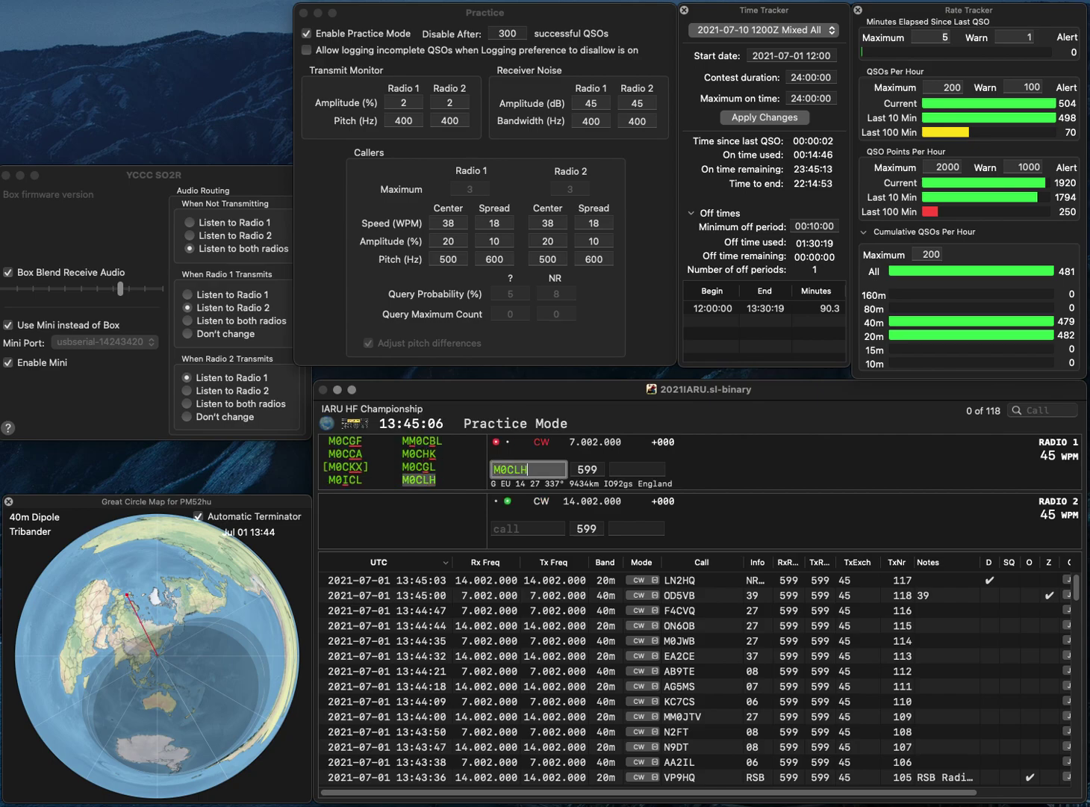
pyautogui.press('Return')
pyautogui.write('D3')
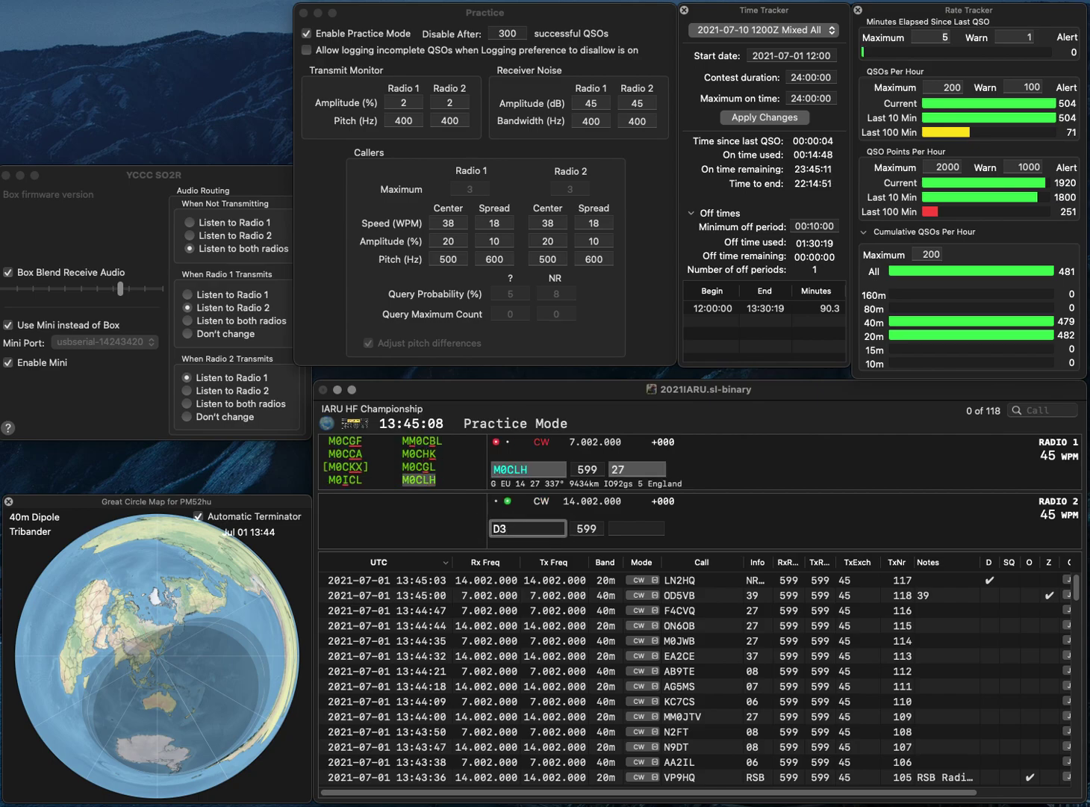
pyautogui.write('PBB')
pyautogui.press('Delete')
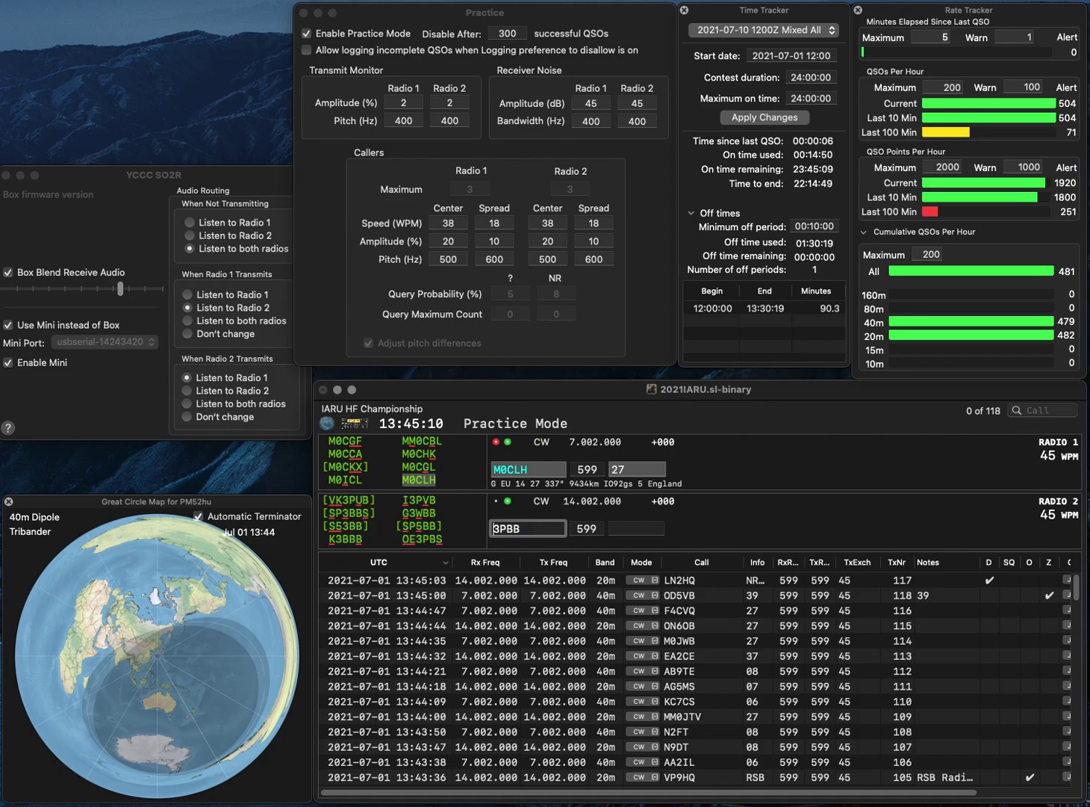
pyautogui.write('OE')
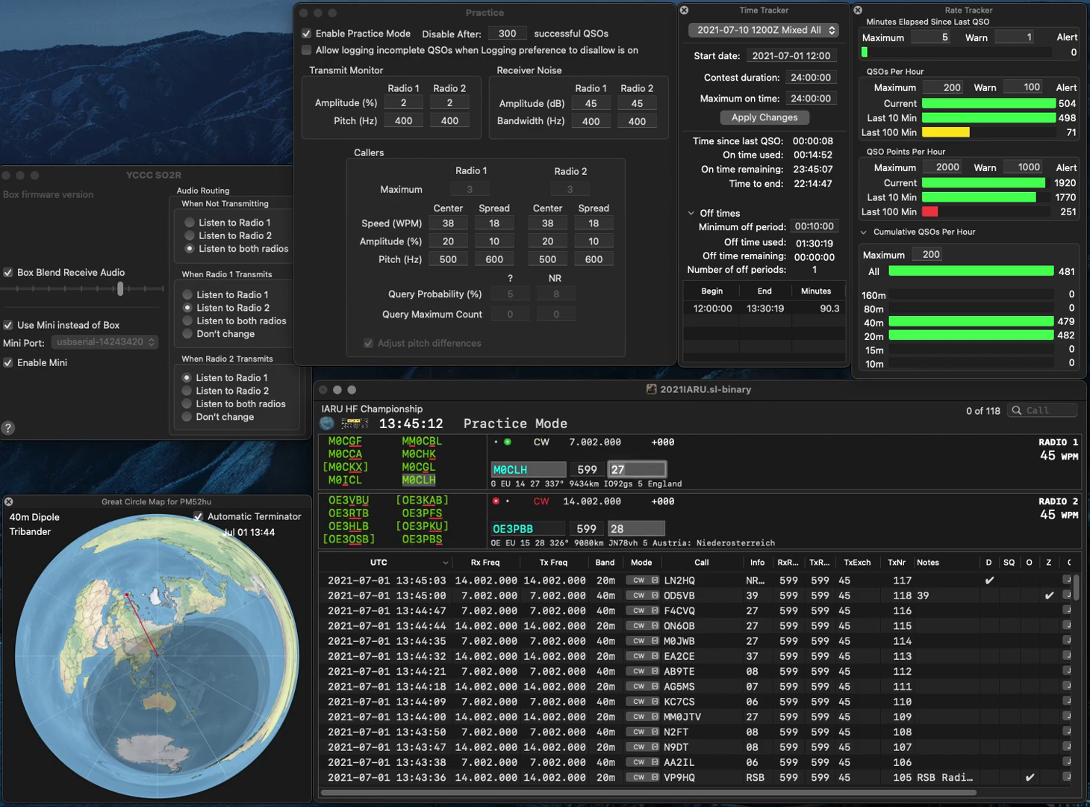
# - Correct the Radio 2 call to VE4JBB and send its exchange, logging M0CLH on Radio 1 meanwhile
pyautogui.press('BackSpace')
pyautogui.press('BackSpace')
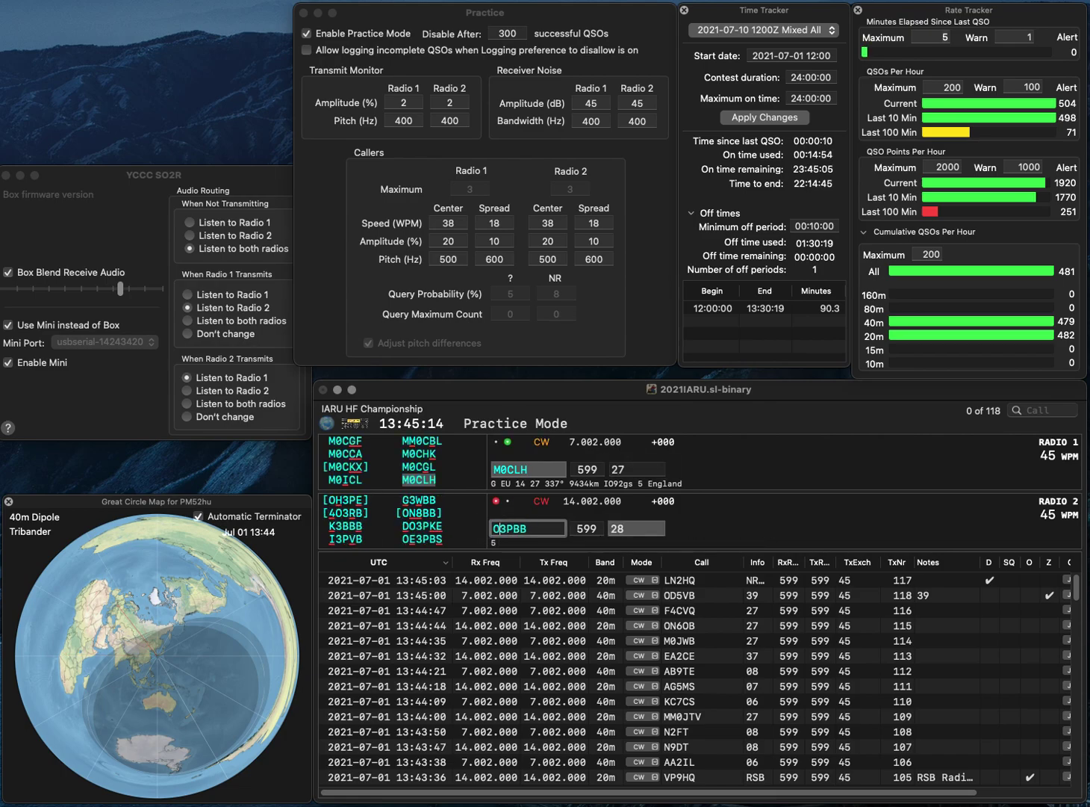
pyautogui.write('VE')
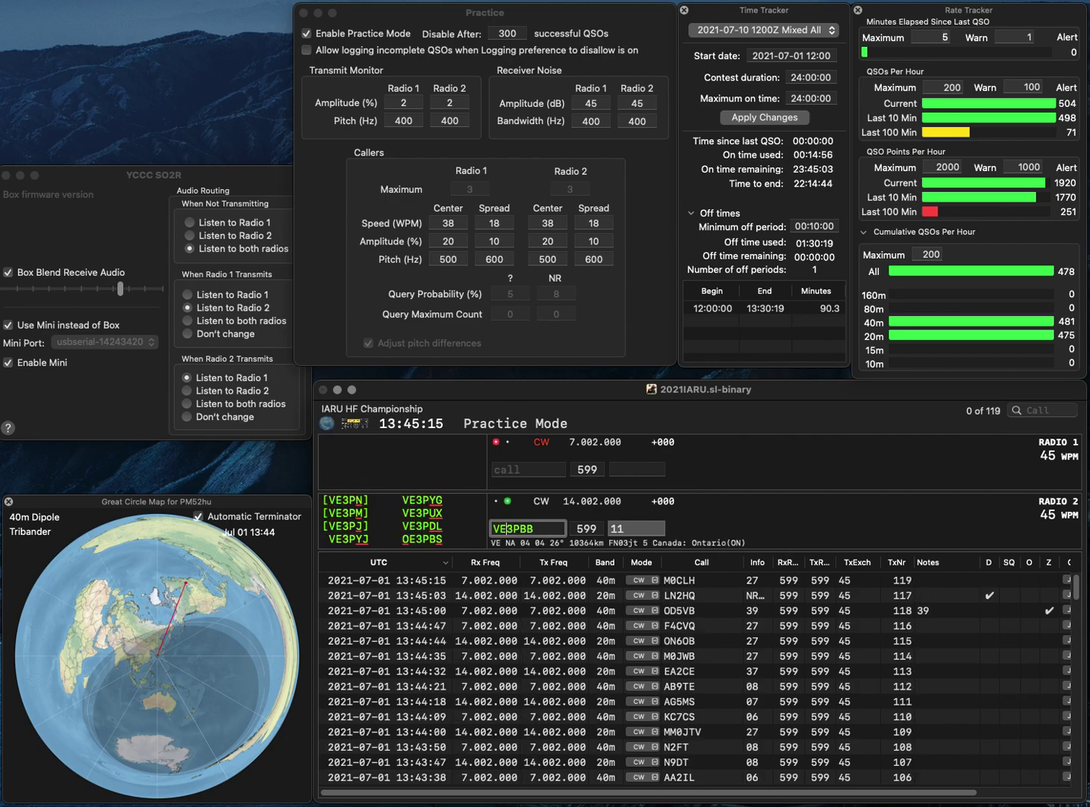
pyautogui.press('Delete')
pyautogui.write('4')
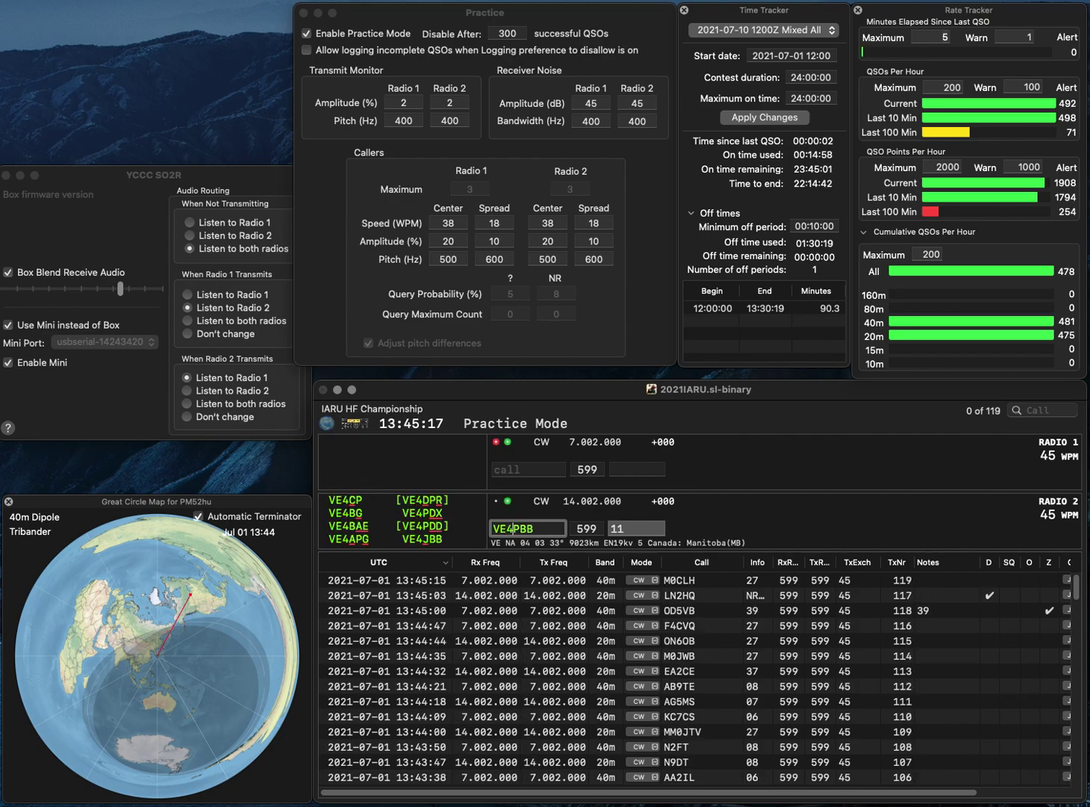
pyautogui.press('Delete')
pyautogui.write('J')
pyautogui.press('Return')
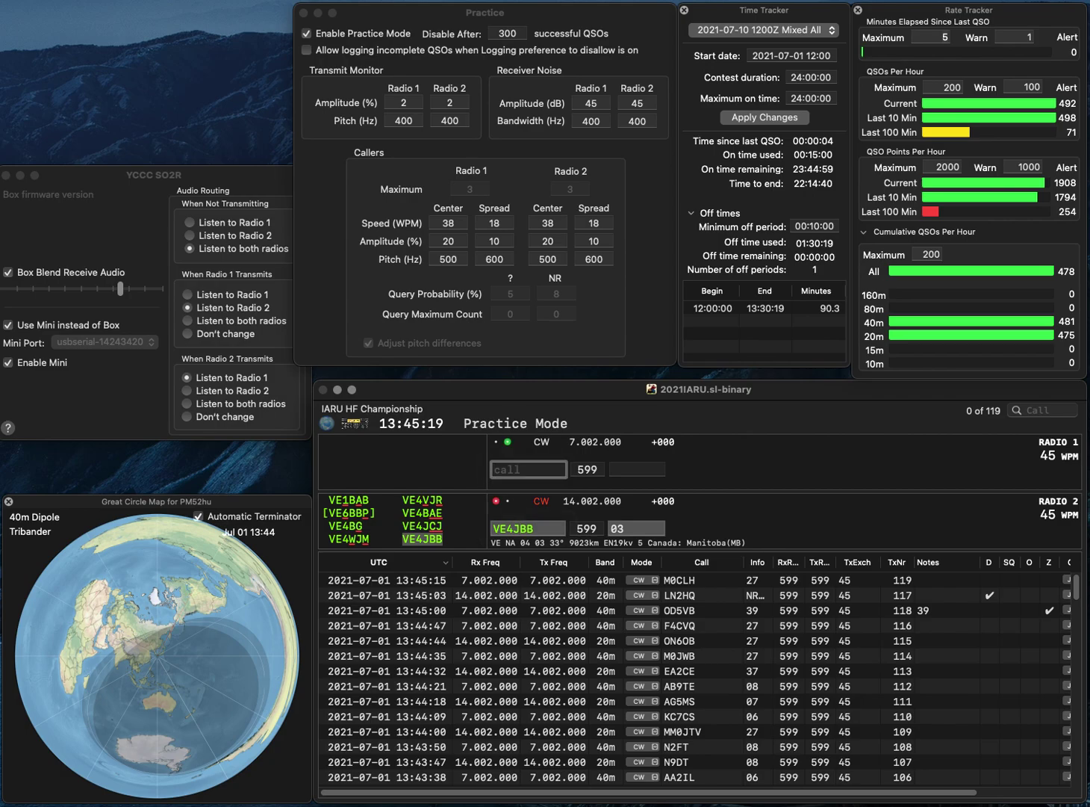
pyautogui.write('CABP')
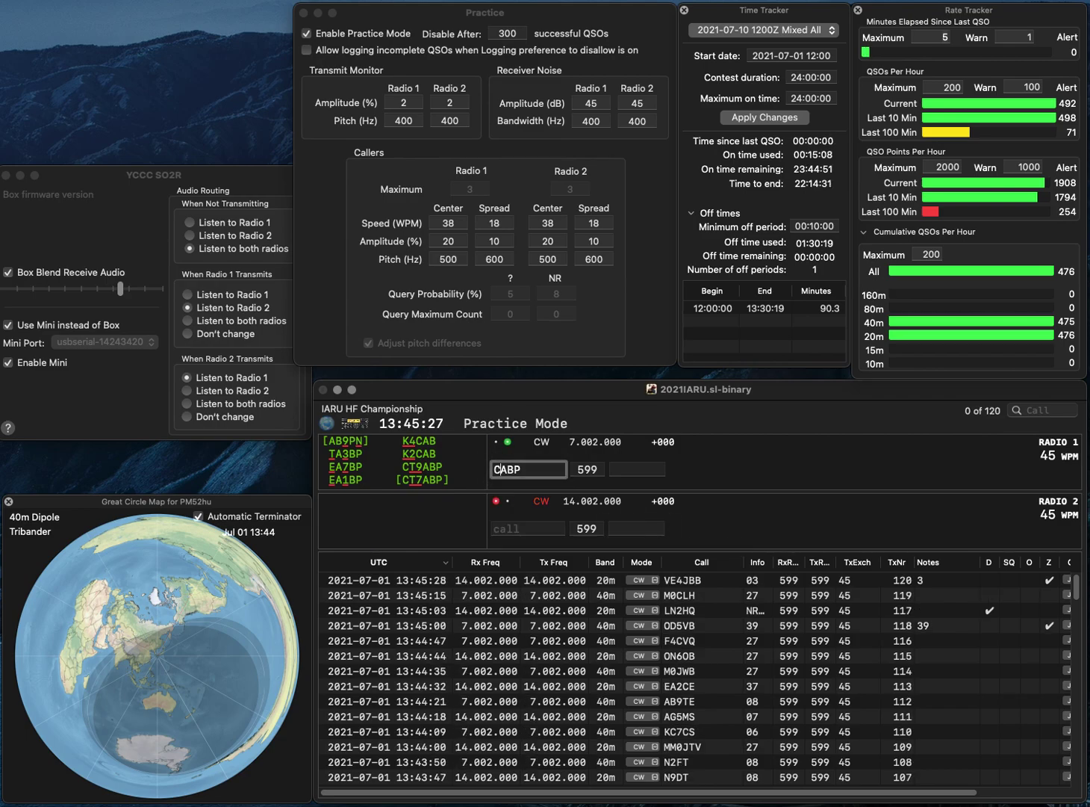
pyautogui.write('9')
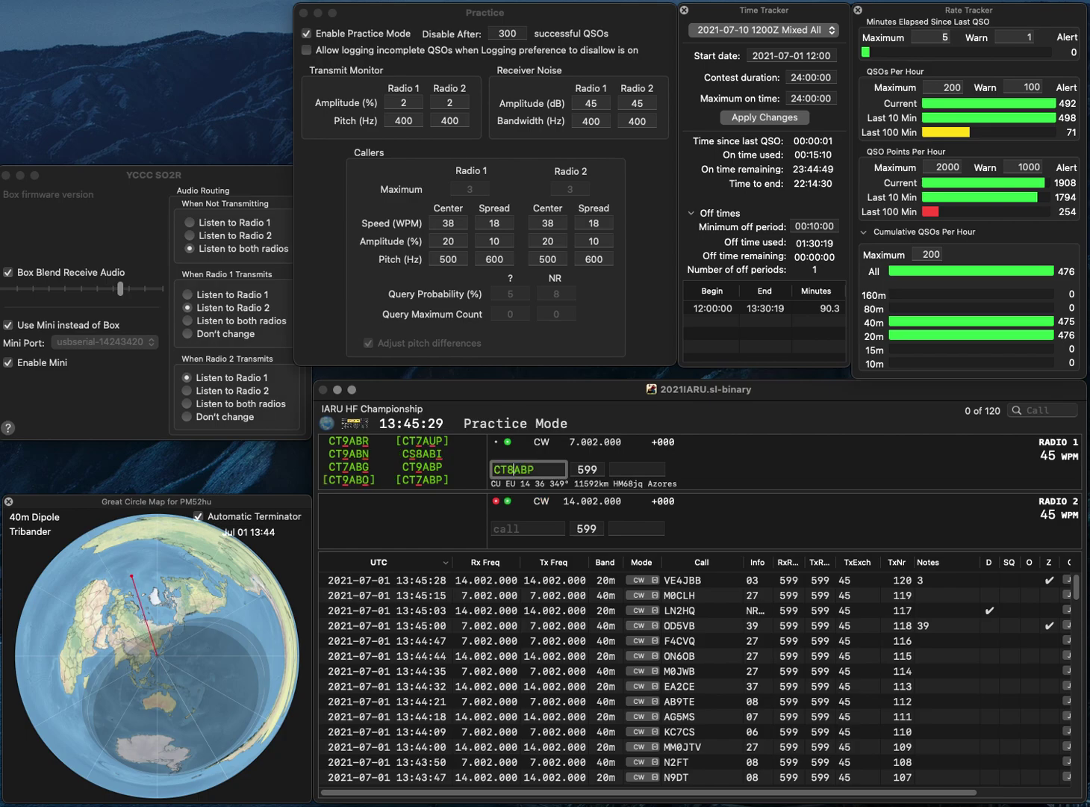
pyautogui.write('X4ARC')
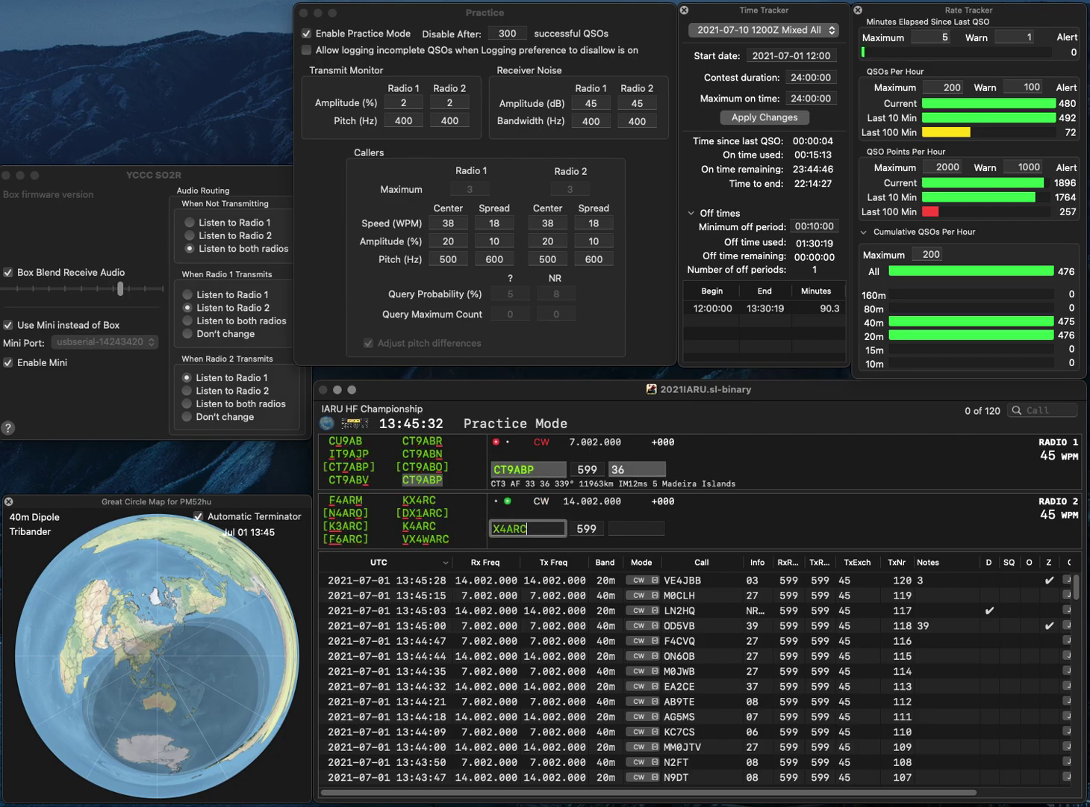
pyautogui.press('super+Left')
pyautogui.write('4X4ARC')
pyautogui.press('Return')
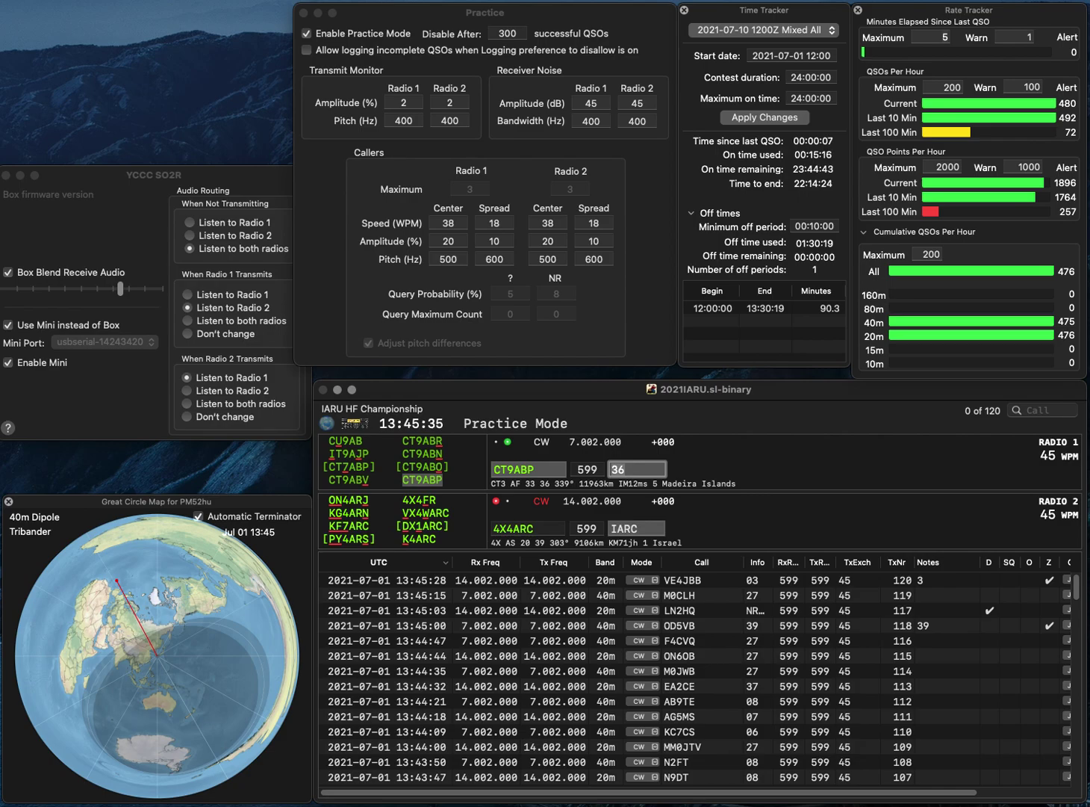
pyautogui.press('Return')
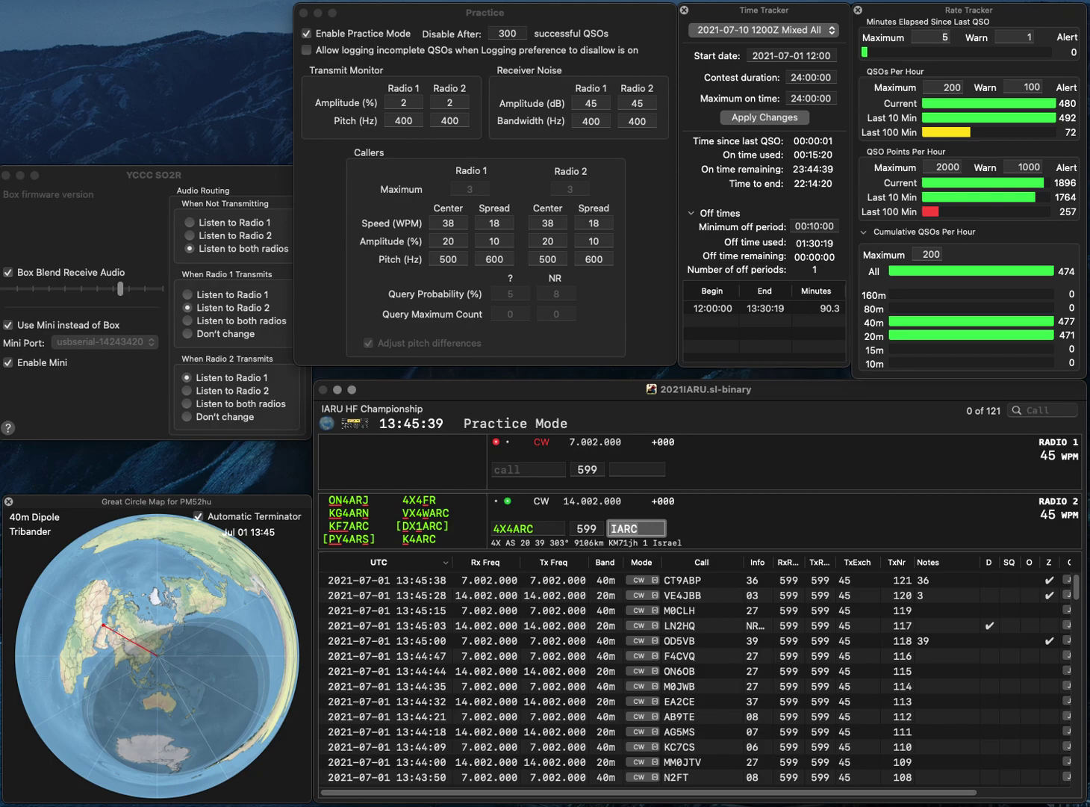
pyautogui.press('Return')
# - Enter ZP6VI on Radio 1 and W5KU on Radio 2, sending the exchange to each
pyautogui.write('P6VI')
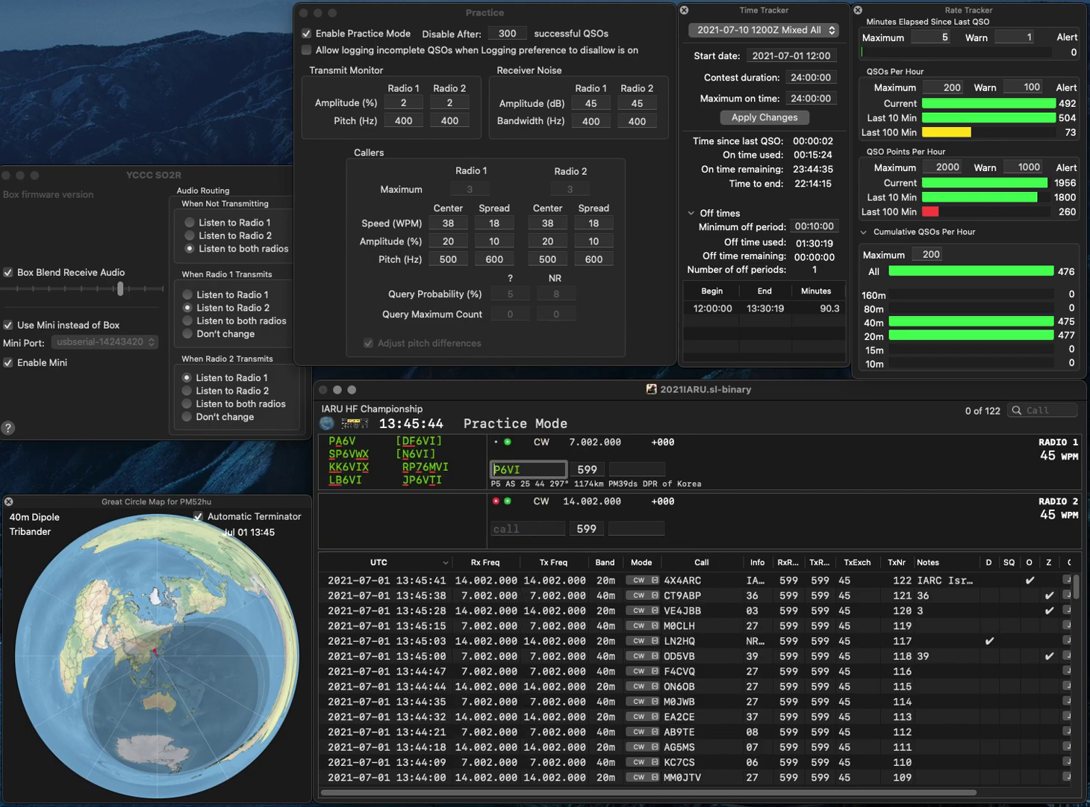
pyautogui.write('Z')
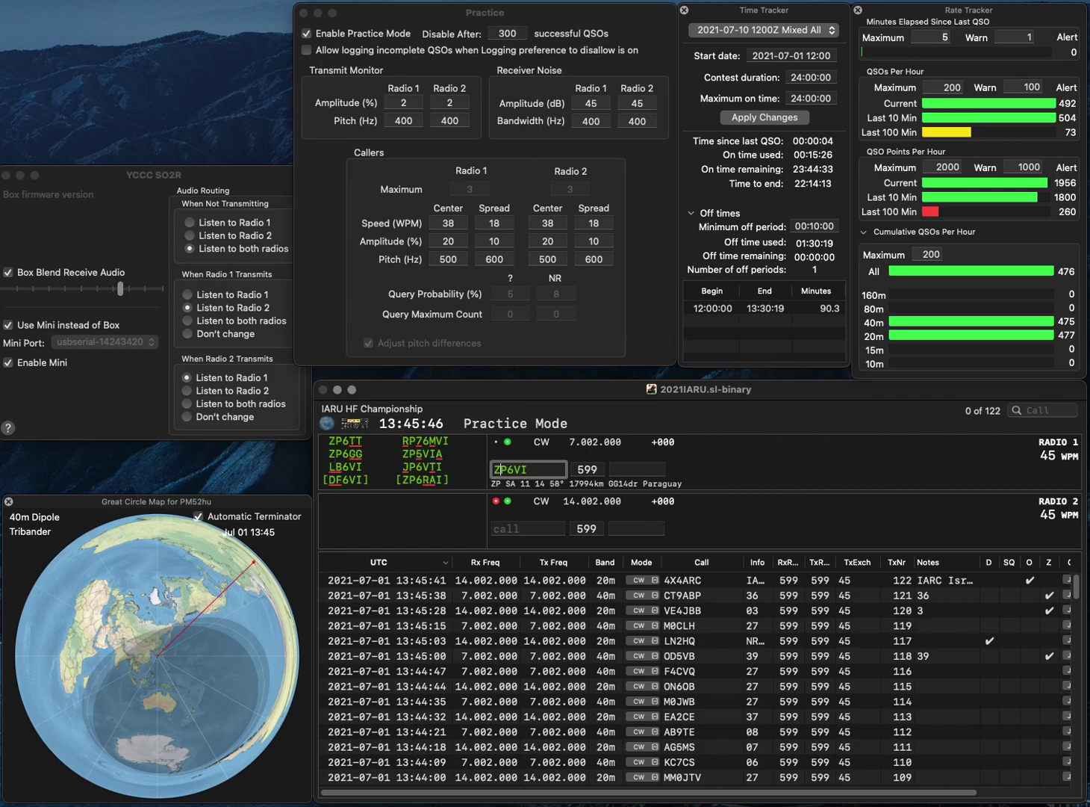
pyautogui.press('Return')
pyautogui.press('Down')
pyautogui.write('5KU')
pyautogui.press('Home')
pyautogui.write('W')
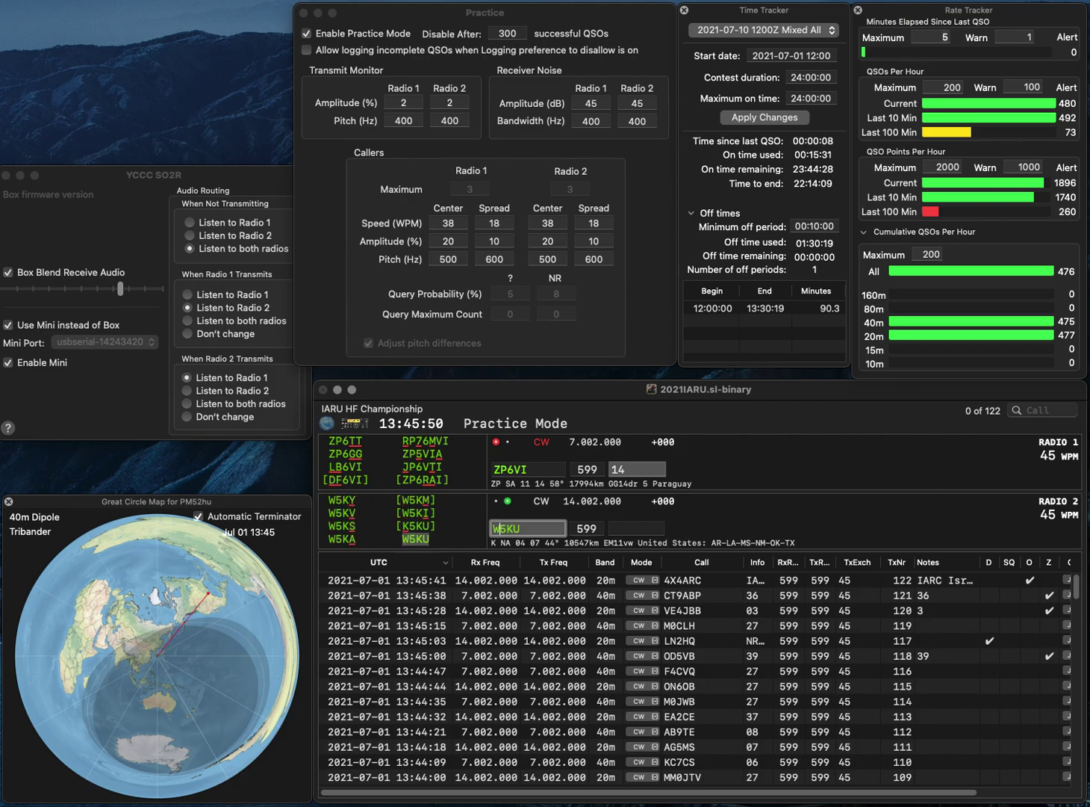
pyautogui.press('Return')
pyautogui.press('Up')
pyautogui.press('BackSpace')
pyautogui.press('BackSpace')
pyautogui.press('BackSpace')
pyautogui.write('5')
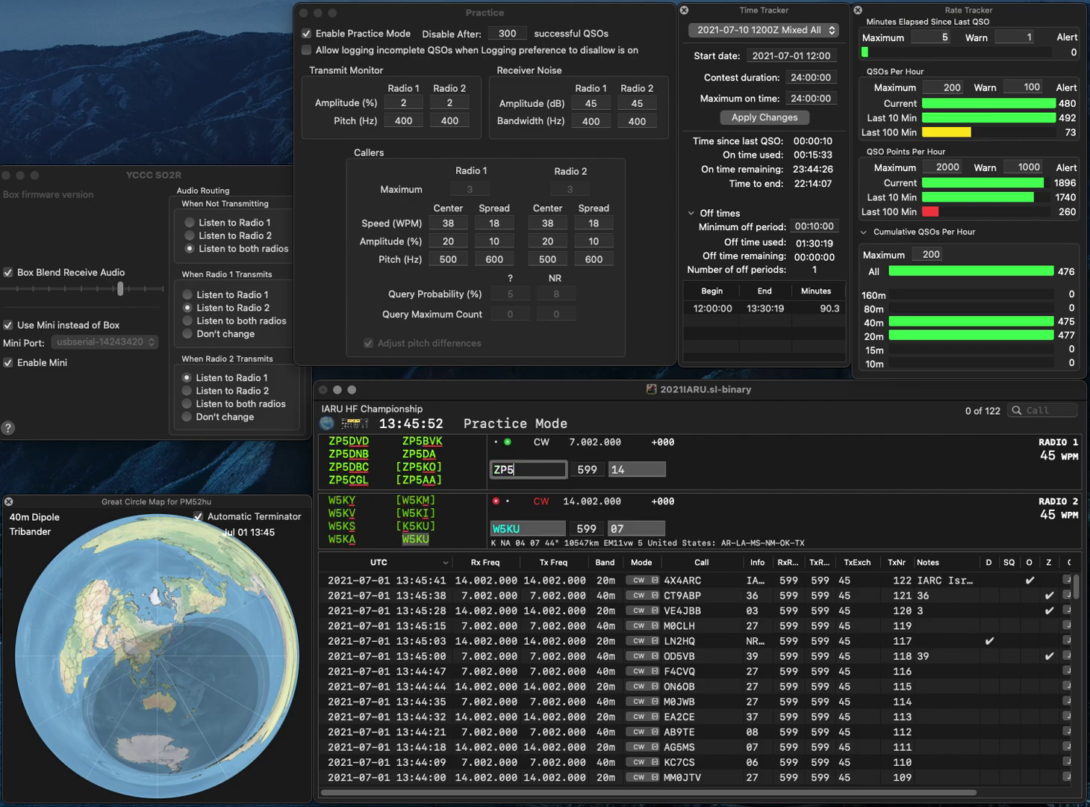
pyautogui.write('VIA')
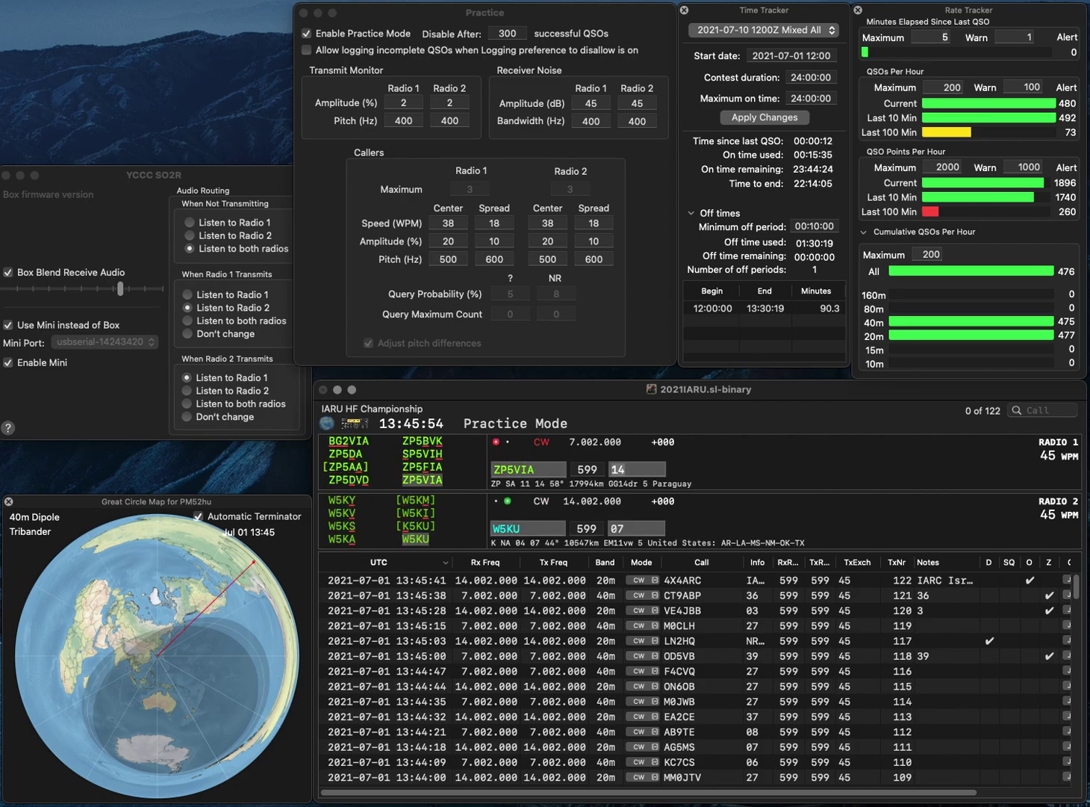
pyautogui.press('Return')
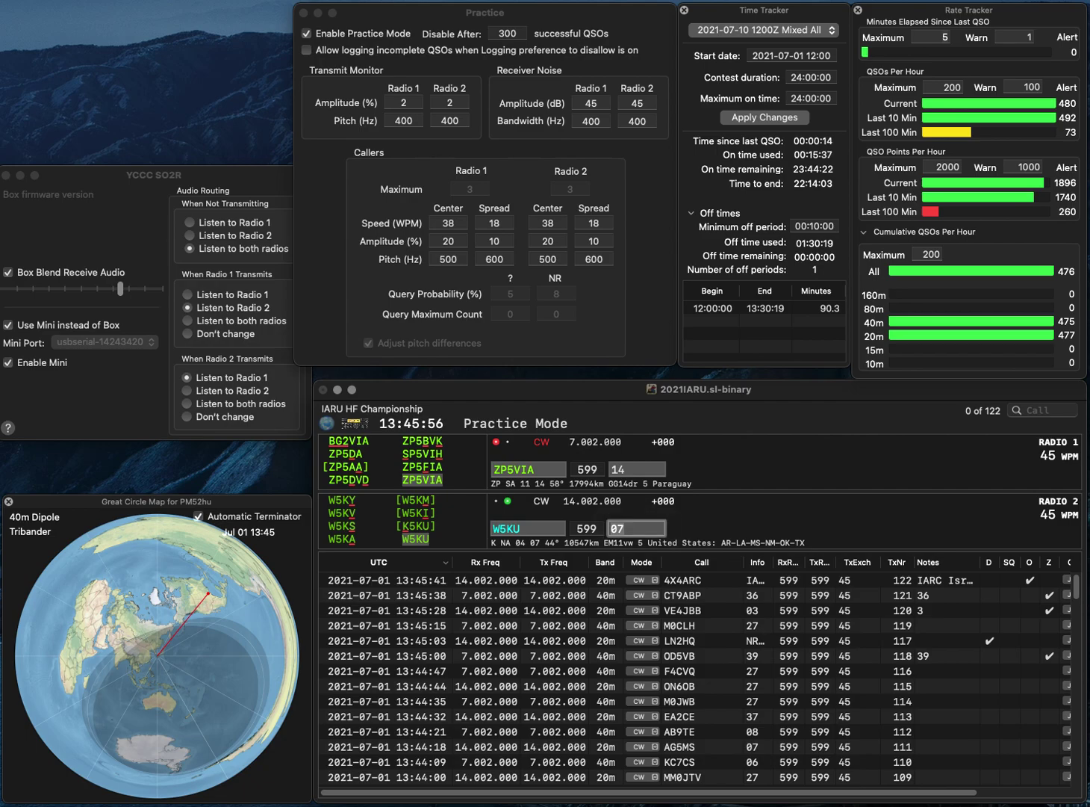
pyautogui.press('Return')
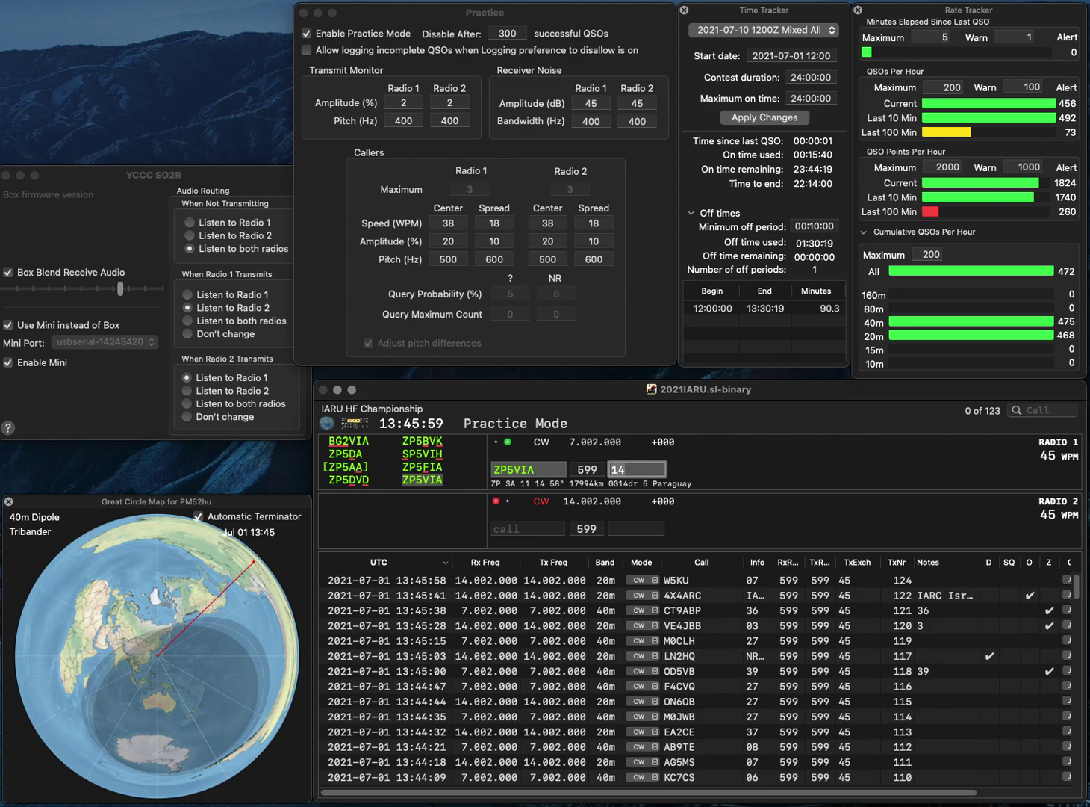
pyautogui.press('Return')
# - Answer PY2OT on Radio 2 and SX0HQ on Radio 1 with exchanges, and log both contacts
pyautogui.write('PY2OT')
pyautogui.press('Return')
pyautogui.write('SX0HQ')
pyautogui.press('Return')
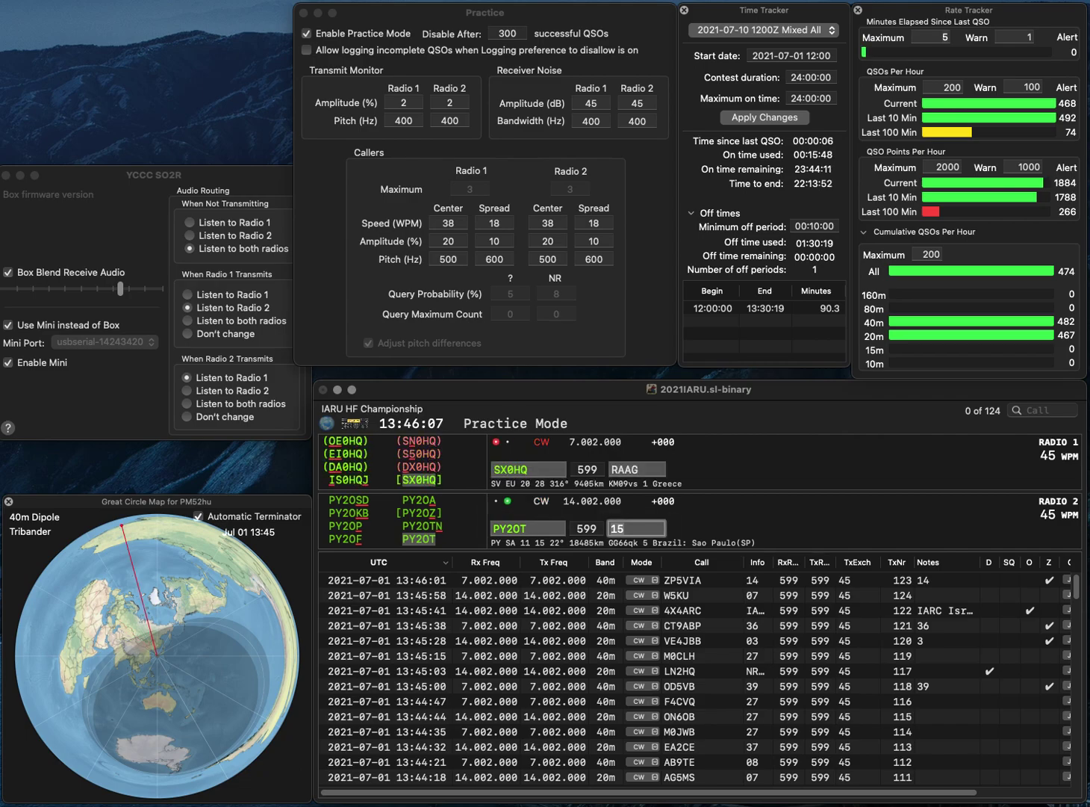
pyautogui.press('Return')
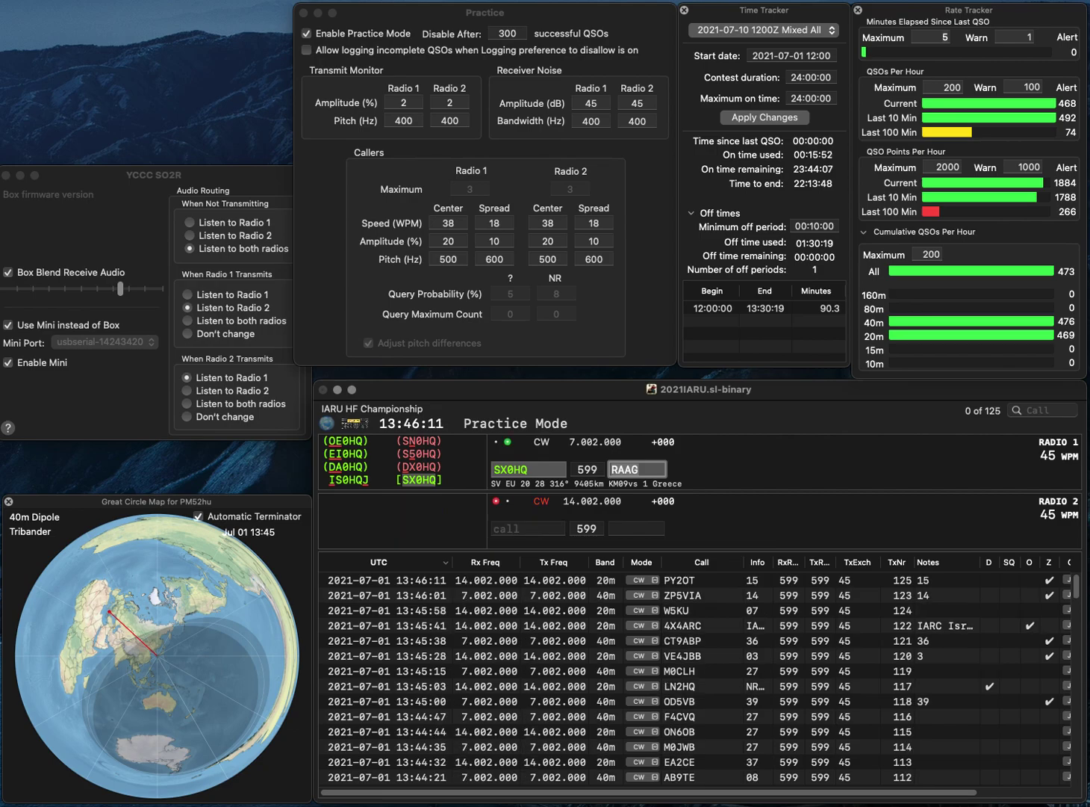
pyautogui.press('Return')
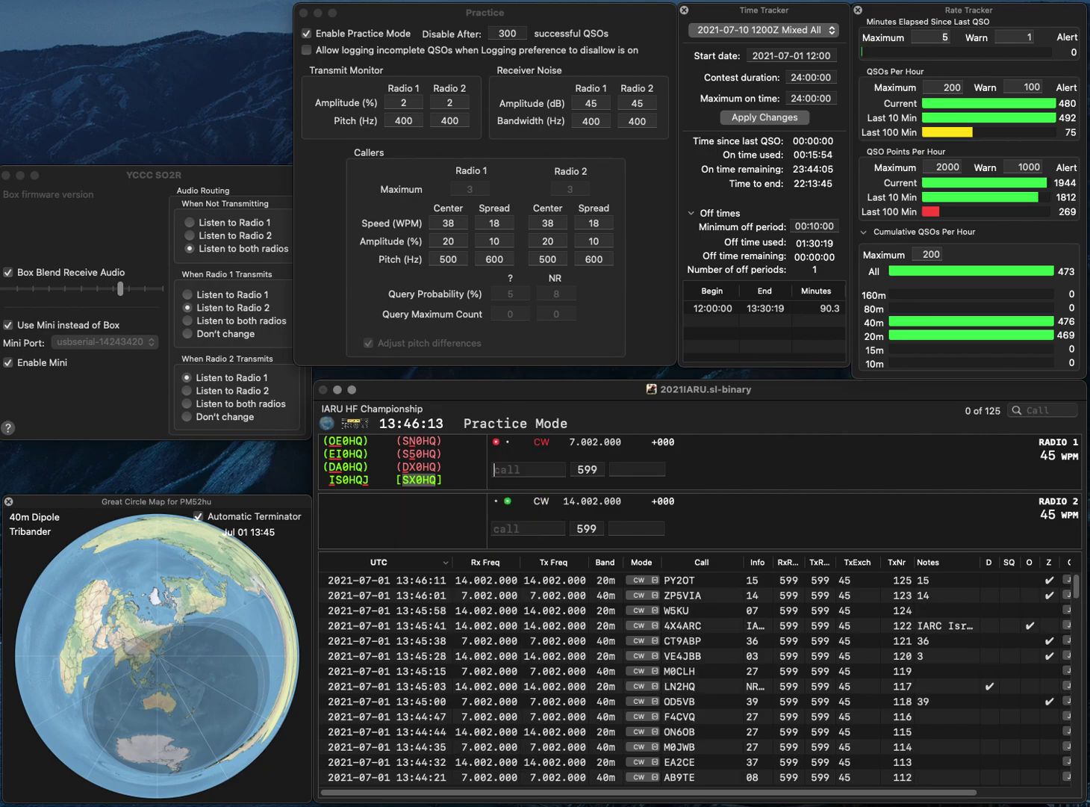
pyautogui.write('K2')
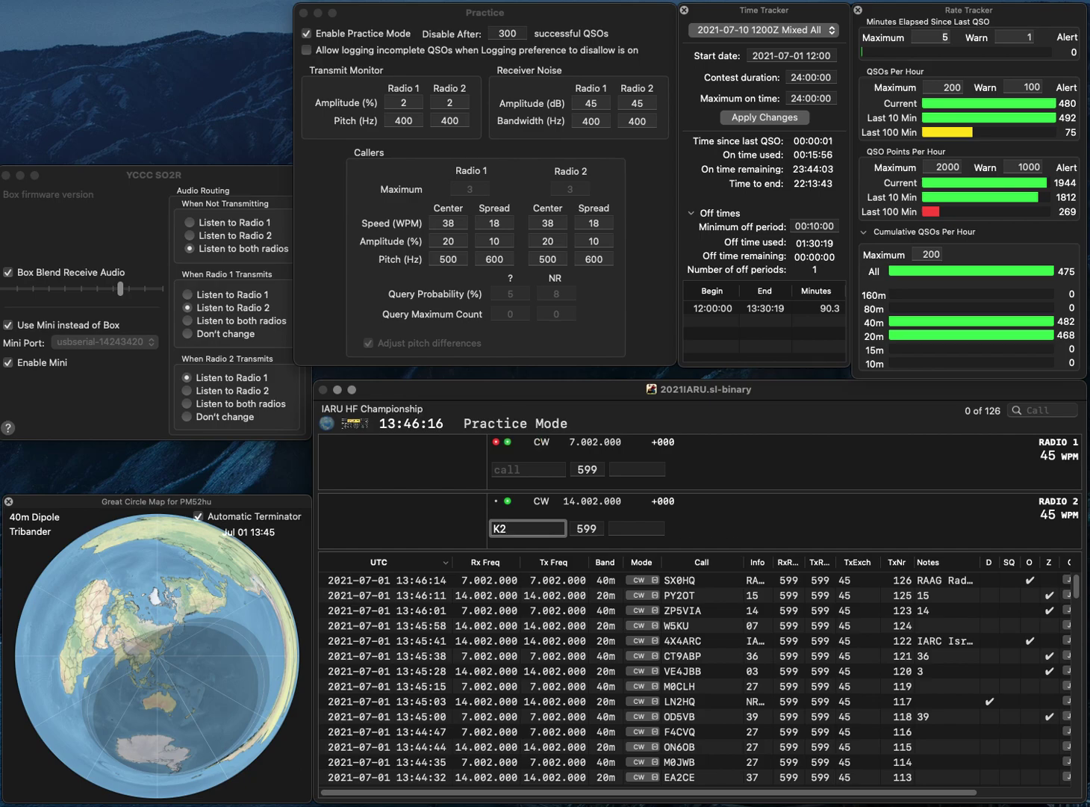
pyautogui.write('WPM')
pyautogui.press('Return')
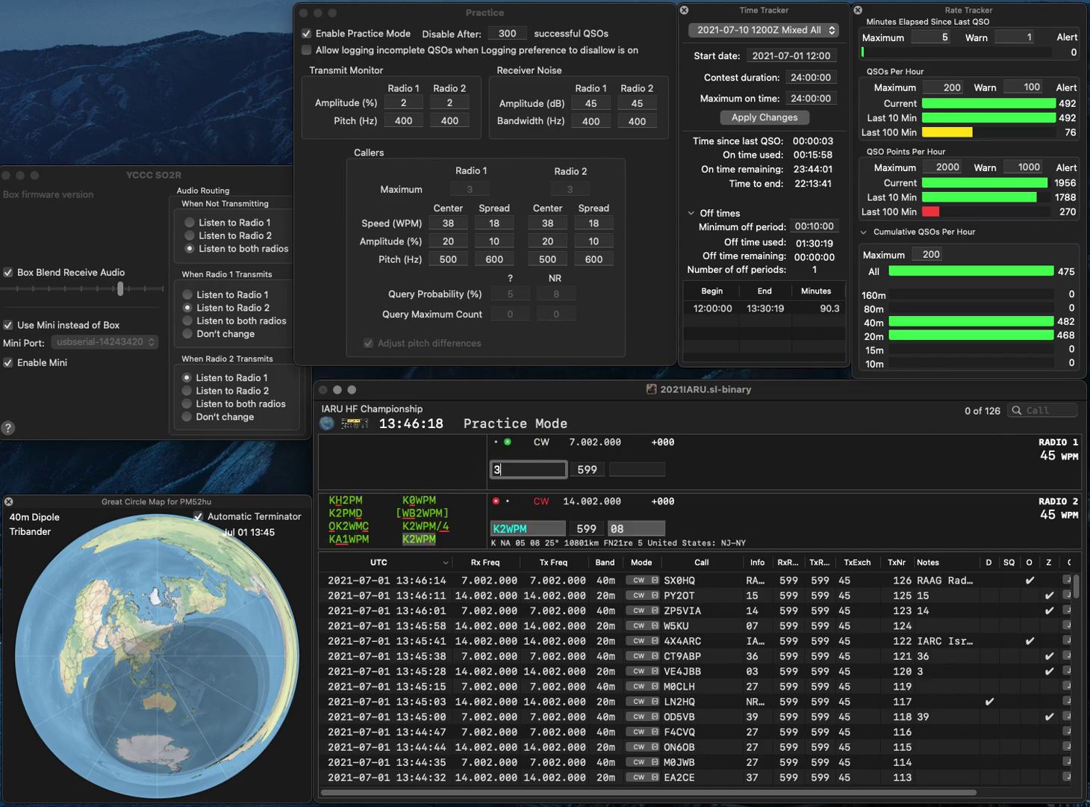
pyautogui.write('3ER')
pyautogui.press('Return')
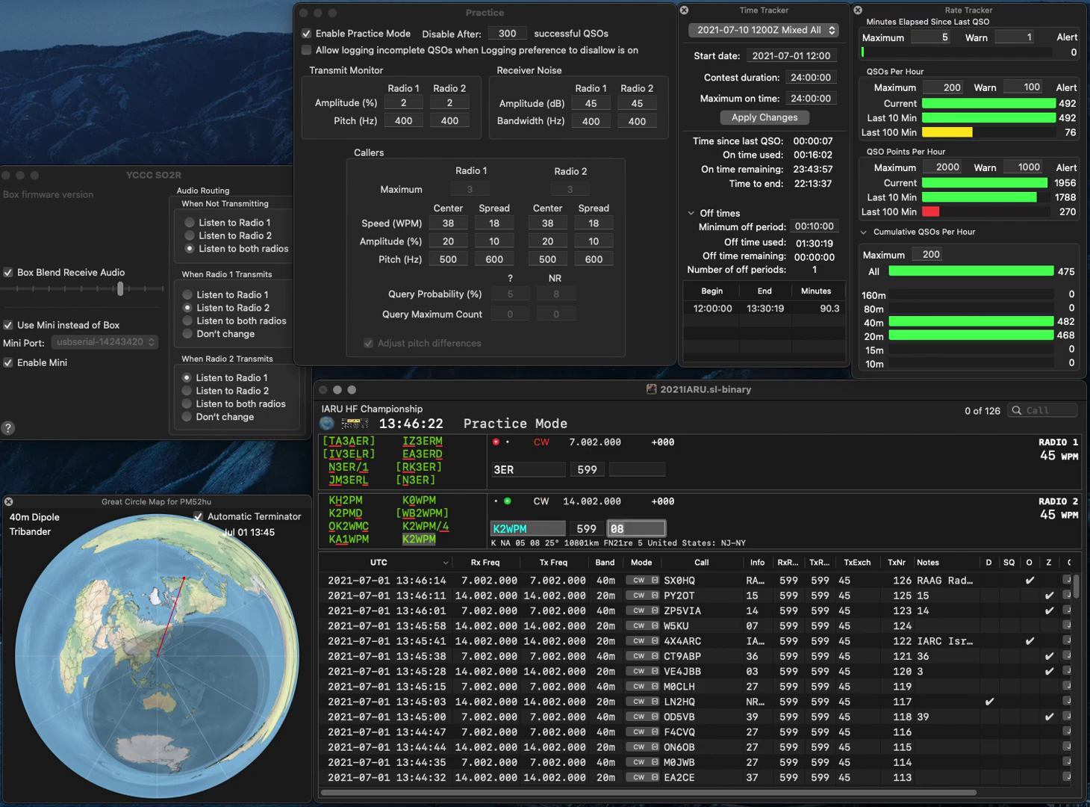
pyautogui.press('Return')
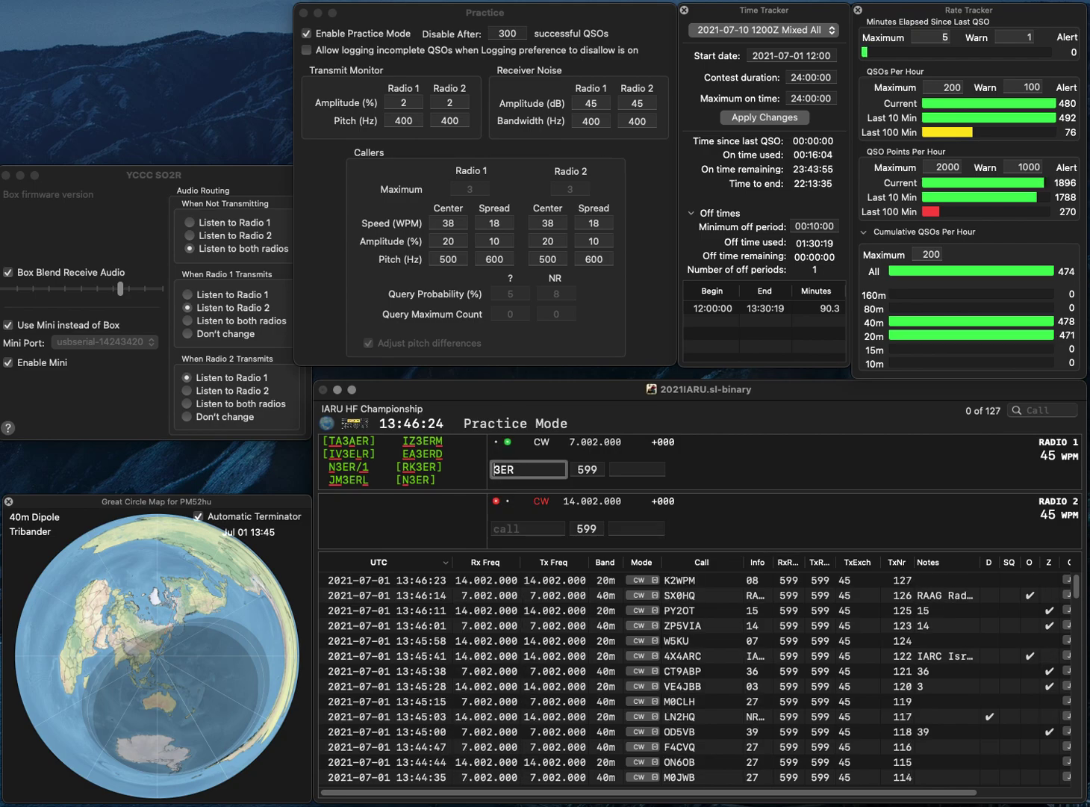
pyautogui.write('JH')
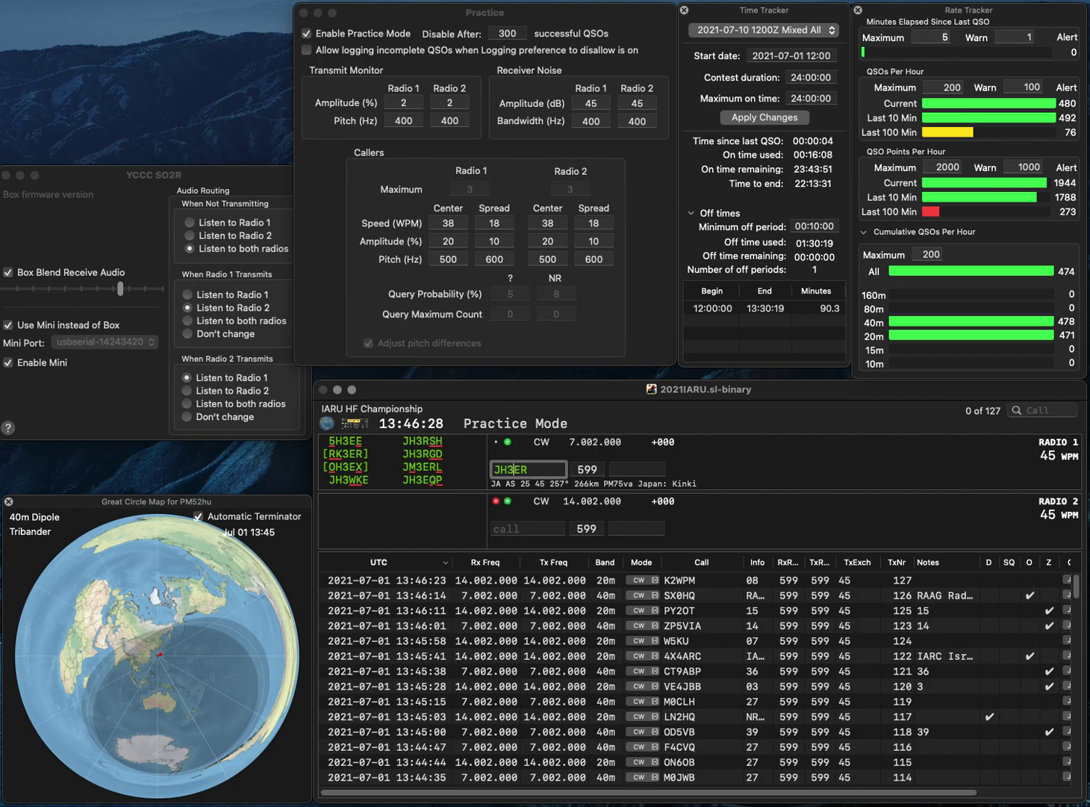
pyautogui.press('Return')
pyautogui.write('K7BA')
pyautogui.press('Return')
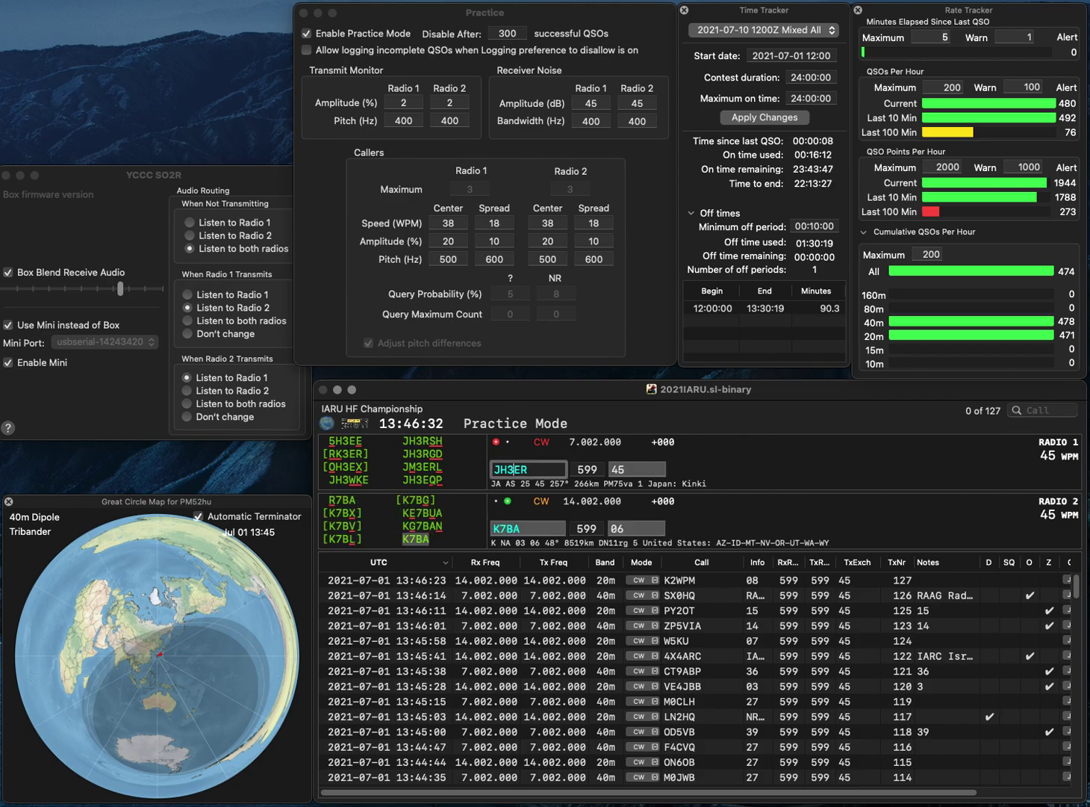
pyautogui.press('BackSpace')
pyautogui.press('BackSpace')
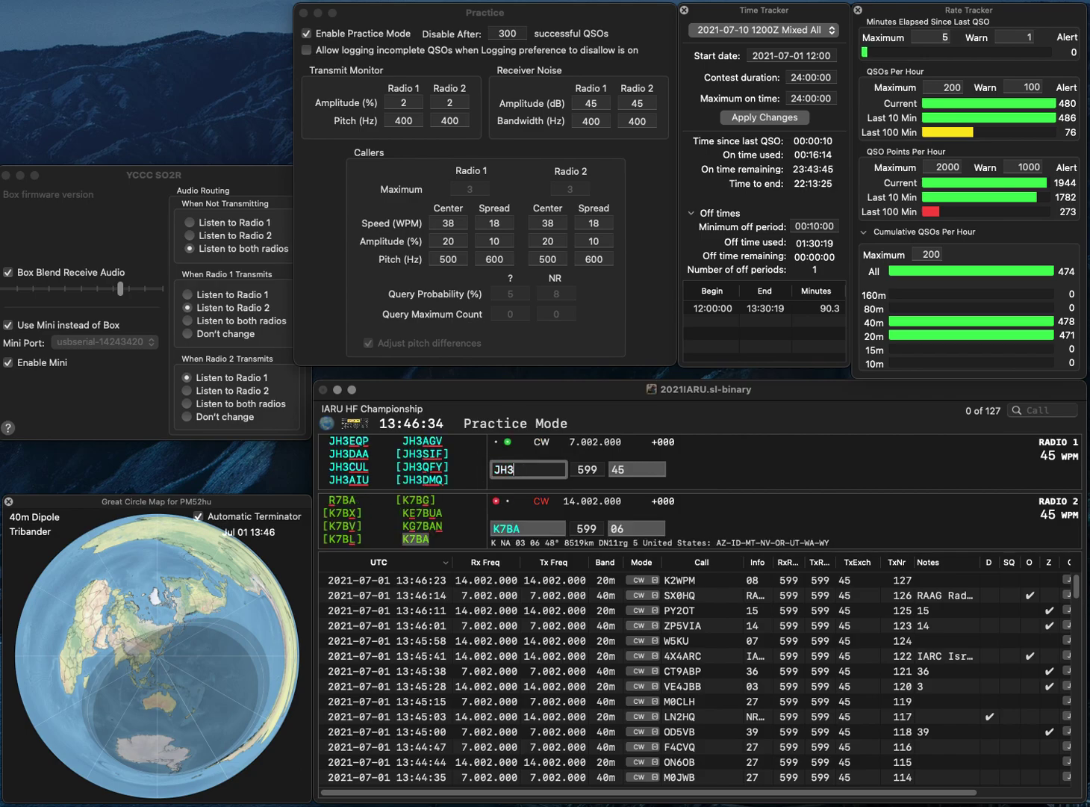
pyautogui.write('SIF')
pyautogui.press('Return')
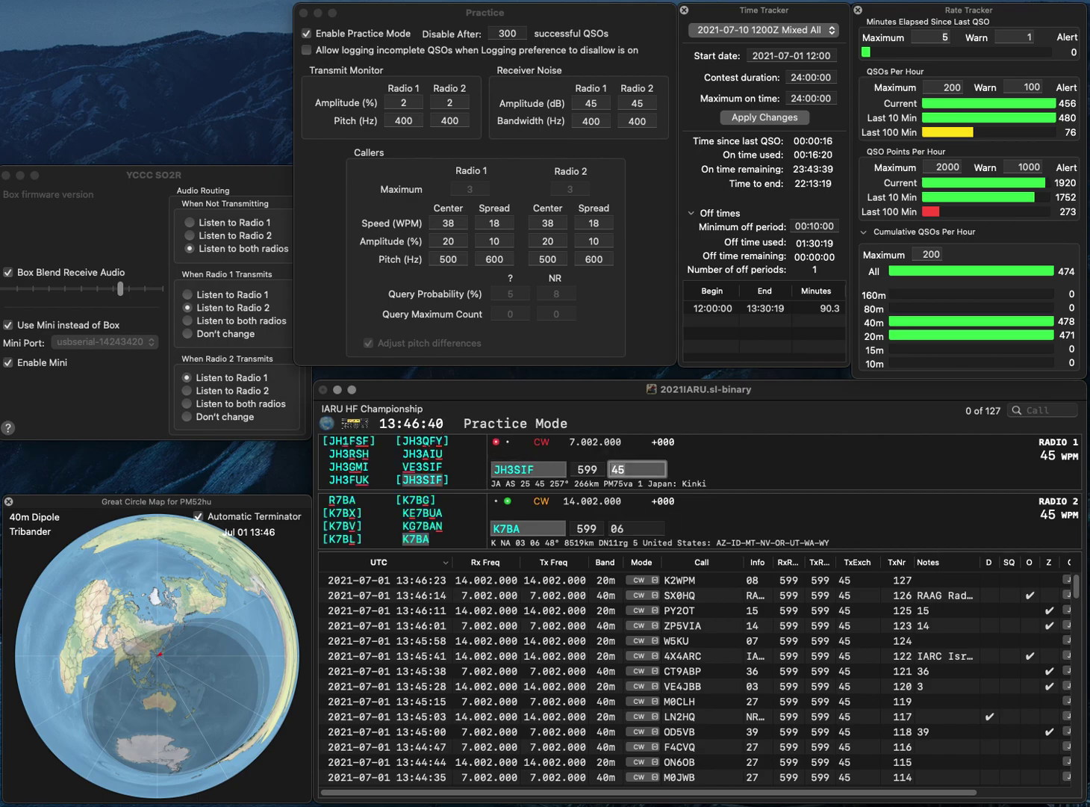
pyautogui.press('Return')
pyautogui.write('TI0HQ')
pyautogui.press('Return')
pyautogui.write('W9IXX')
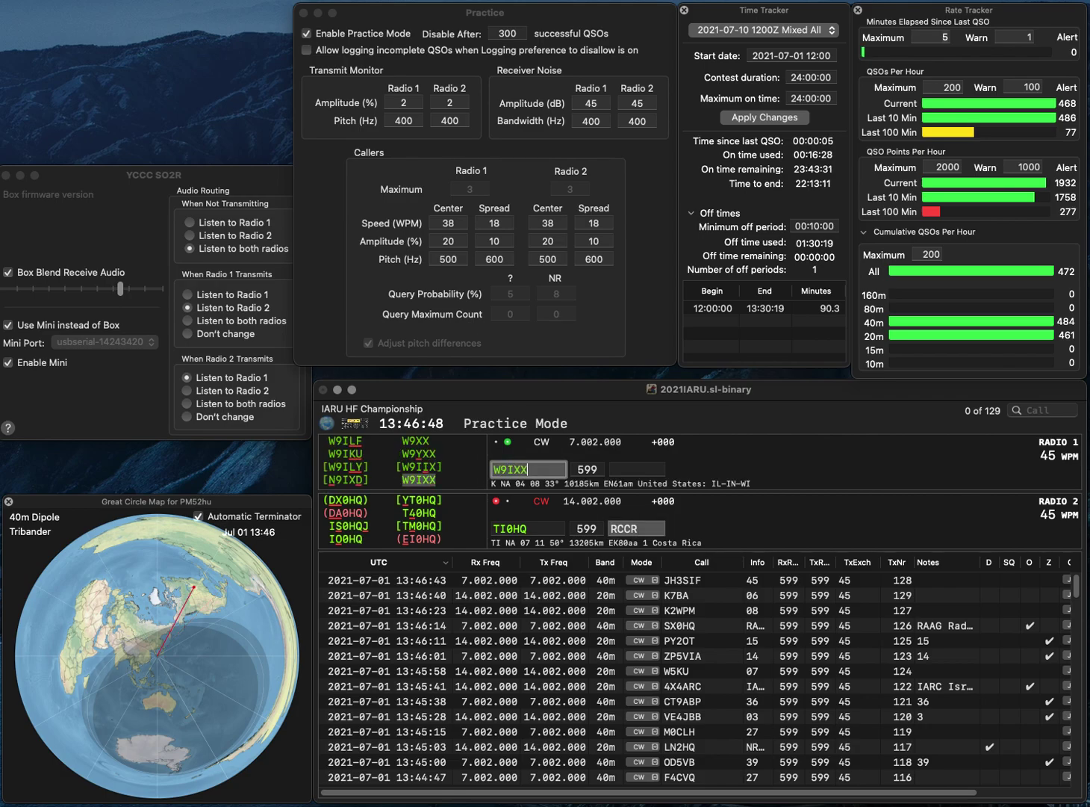
pyautogui.press('Return')
pyautogui.press('space')
pyautogui.press('space')
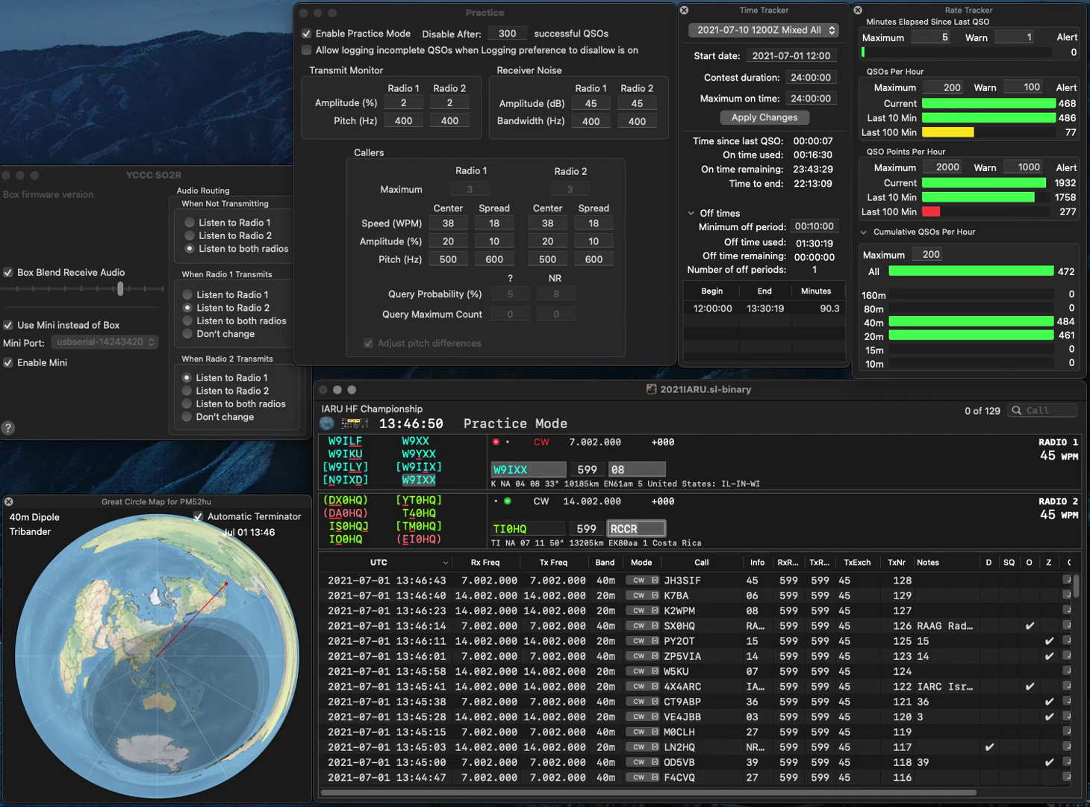
pyautogui.press('Return')
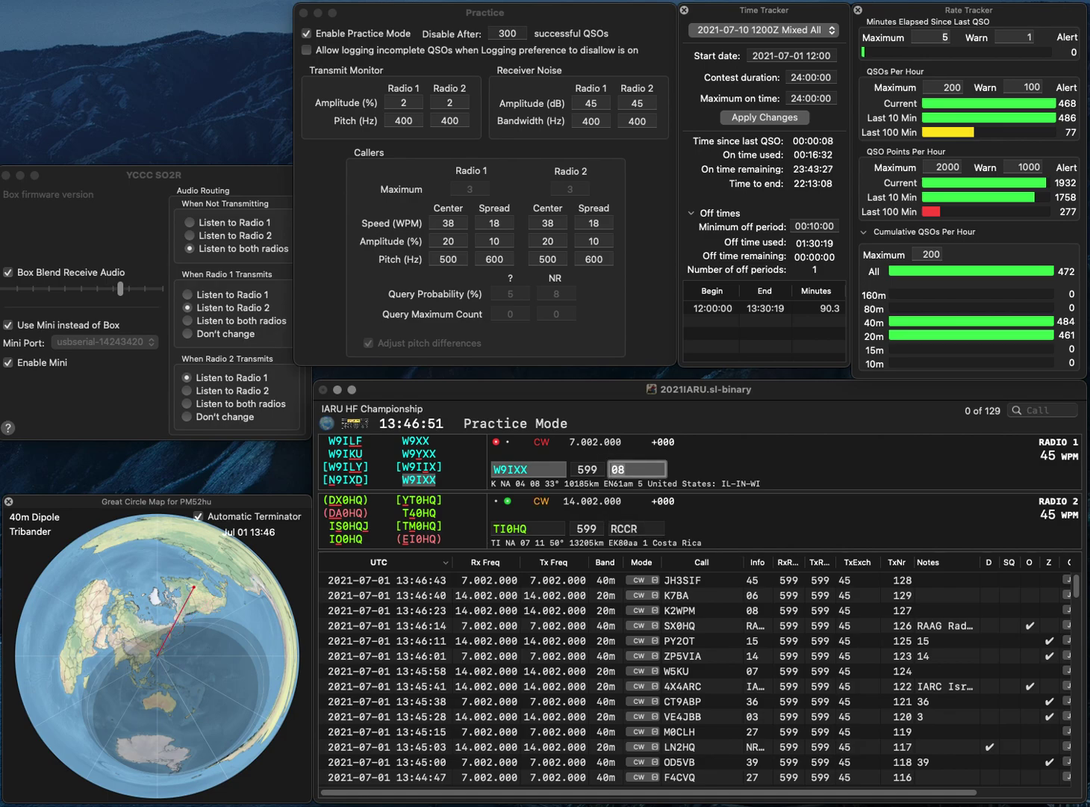
pyautogui.press('Return')
pyautogui.write('RP6')
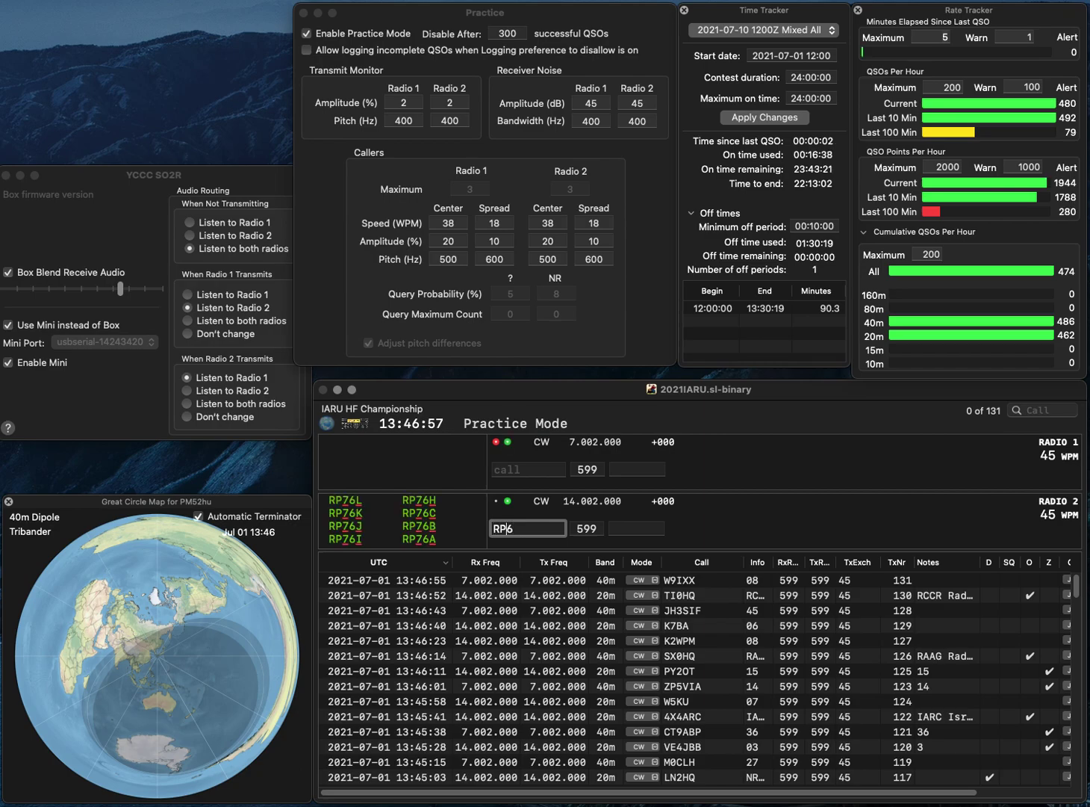
pyautogui.write('AO')
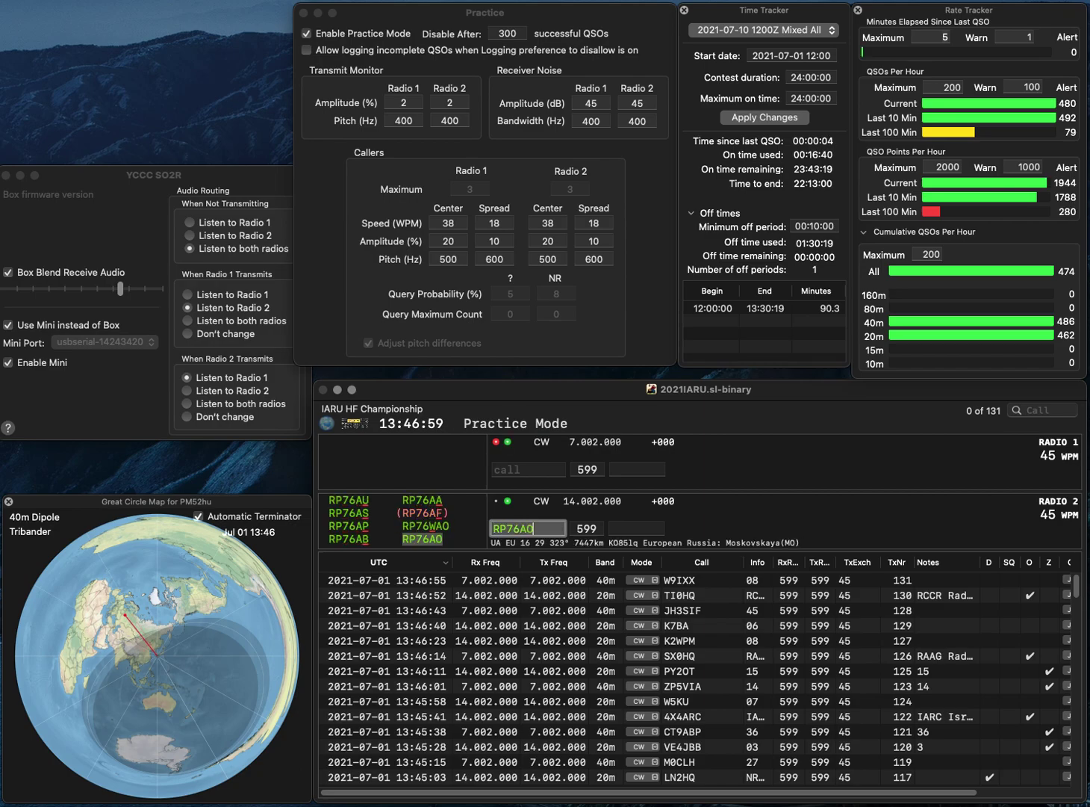
pyautogui.press('Return')
pyautogui.write('D')
pyautogui.press('BackSpace')
pyautogui.write('A')
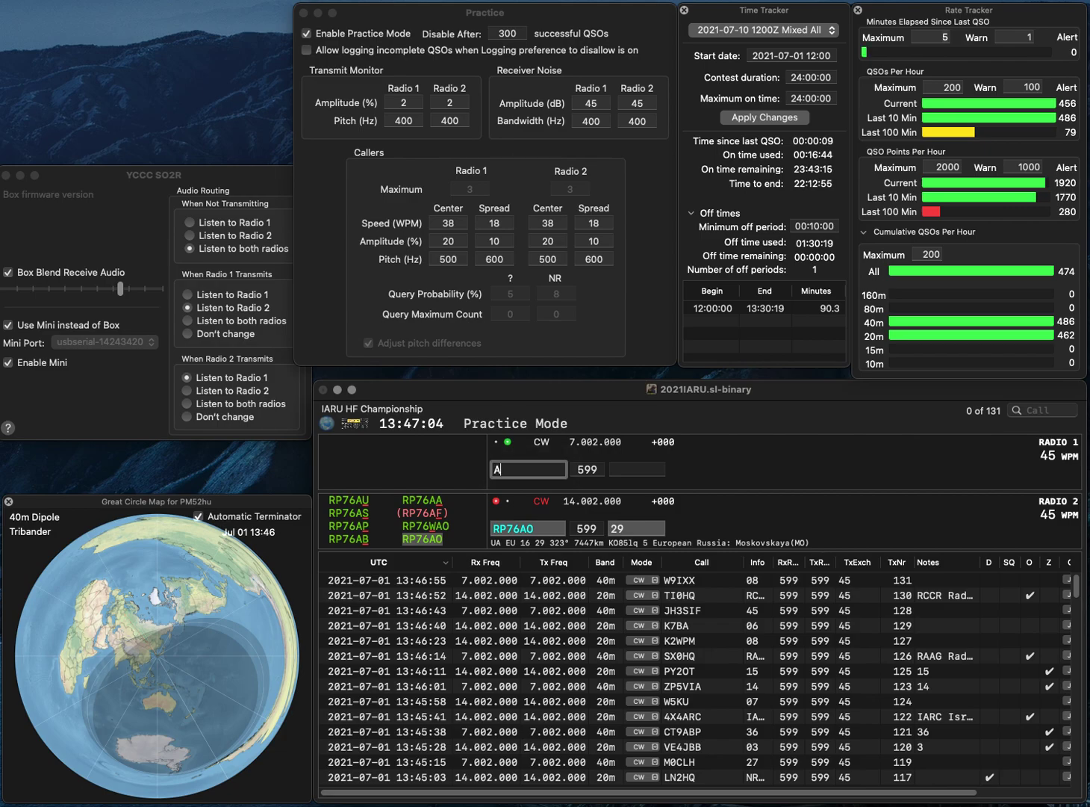
pyautogui.write('A47')
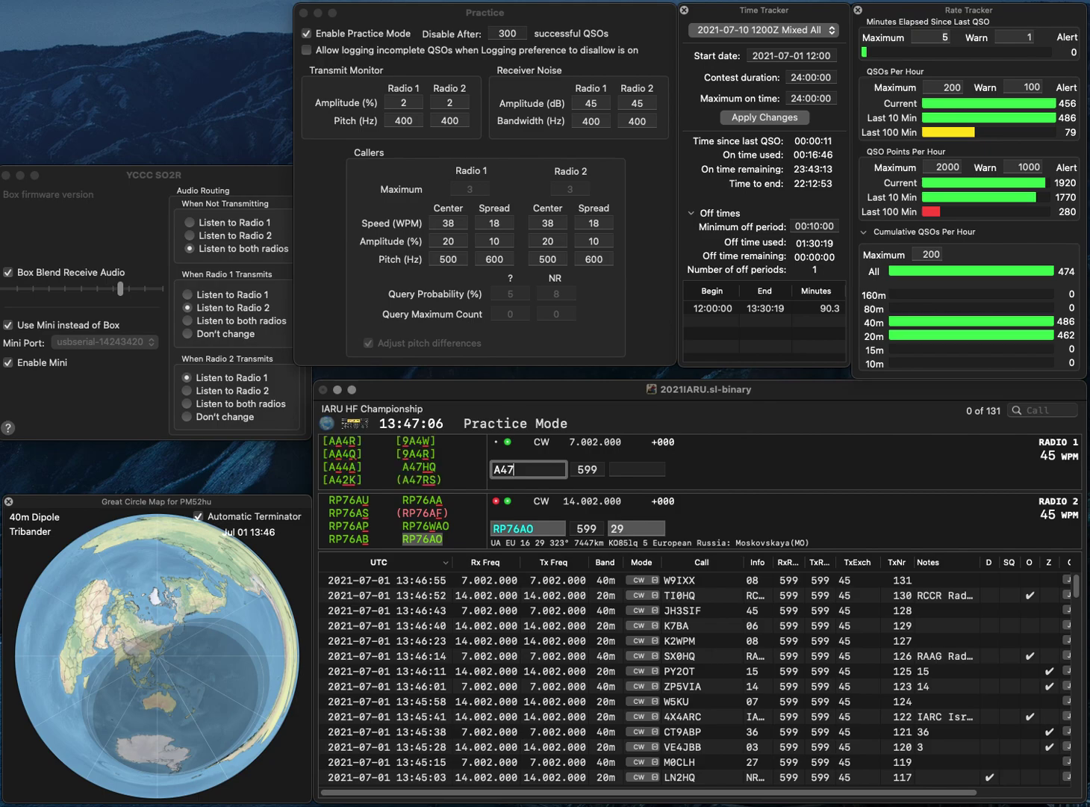
pyautogui.write('RS')
pyautogui.press('Return')
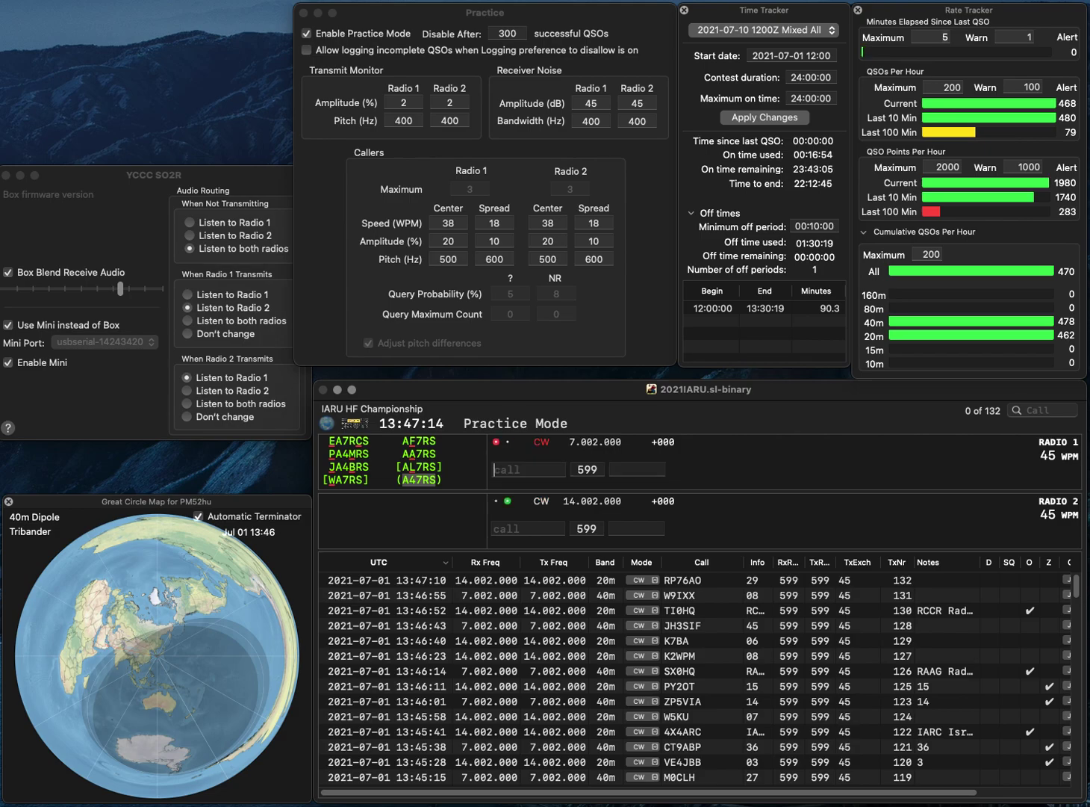
pyautogui.write('0MOQ')
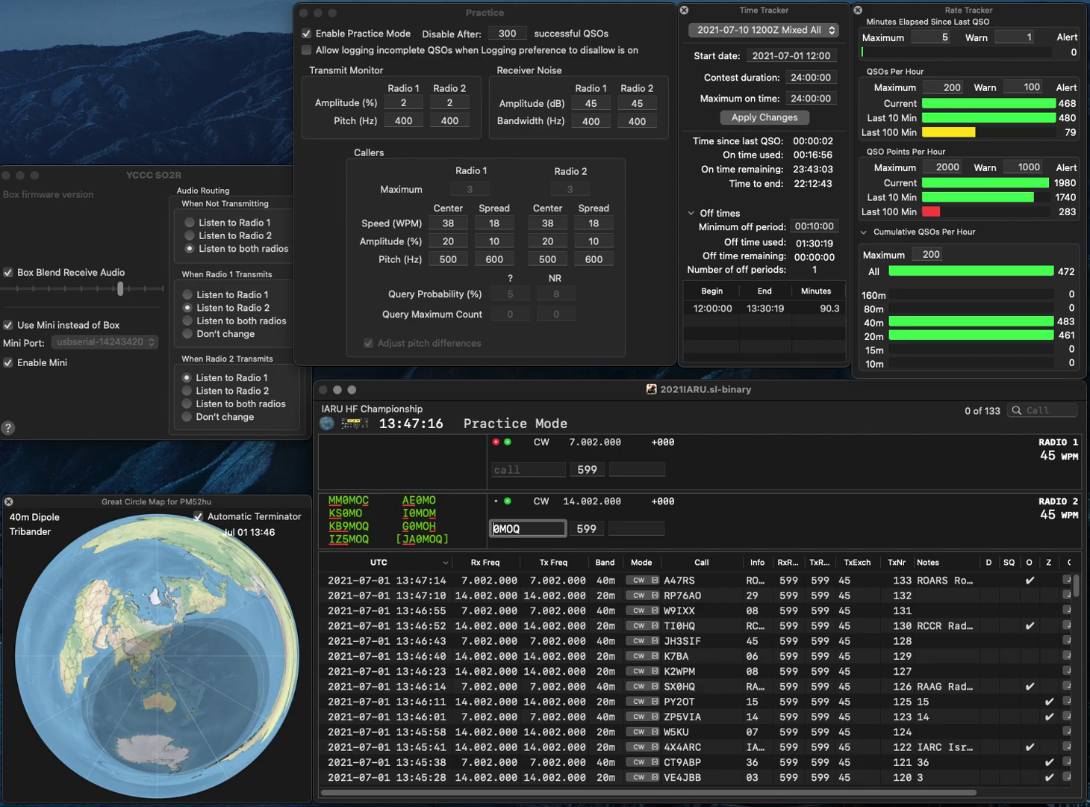
pyautogui.press('Return')
pyautogui.write('KV')
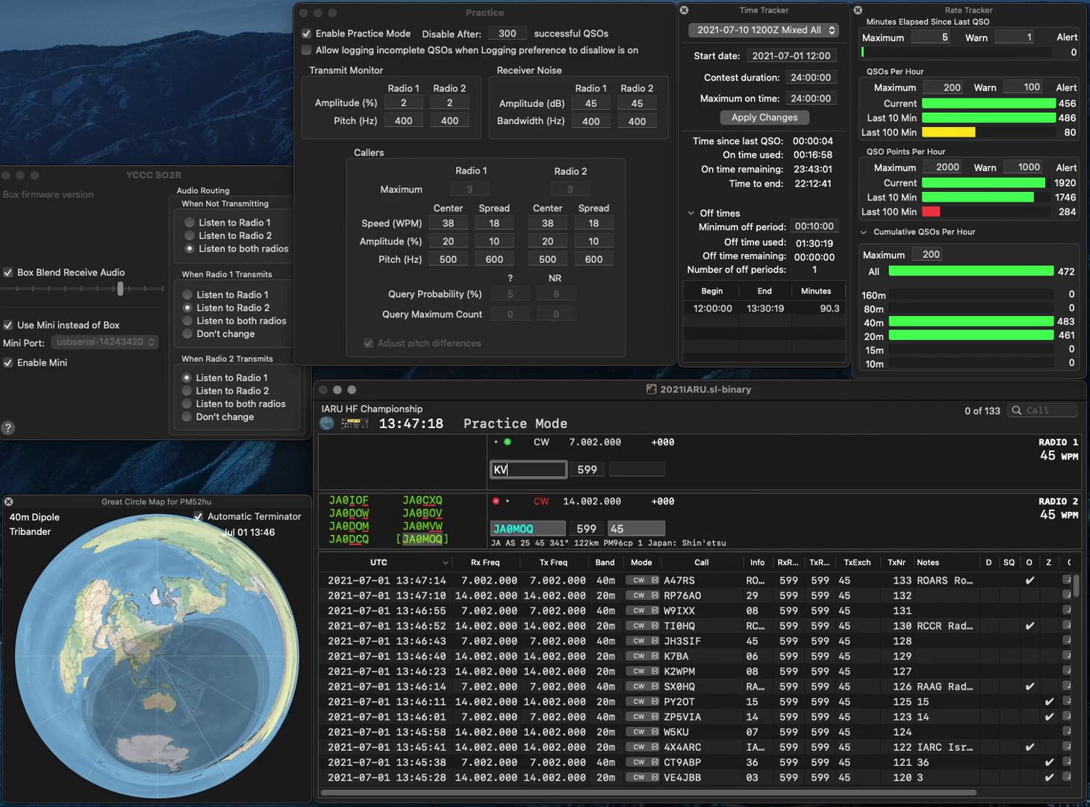
pyautogui.write('6X')
pyautogui.press('Return')
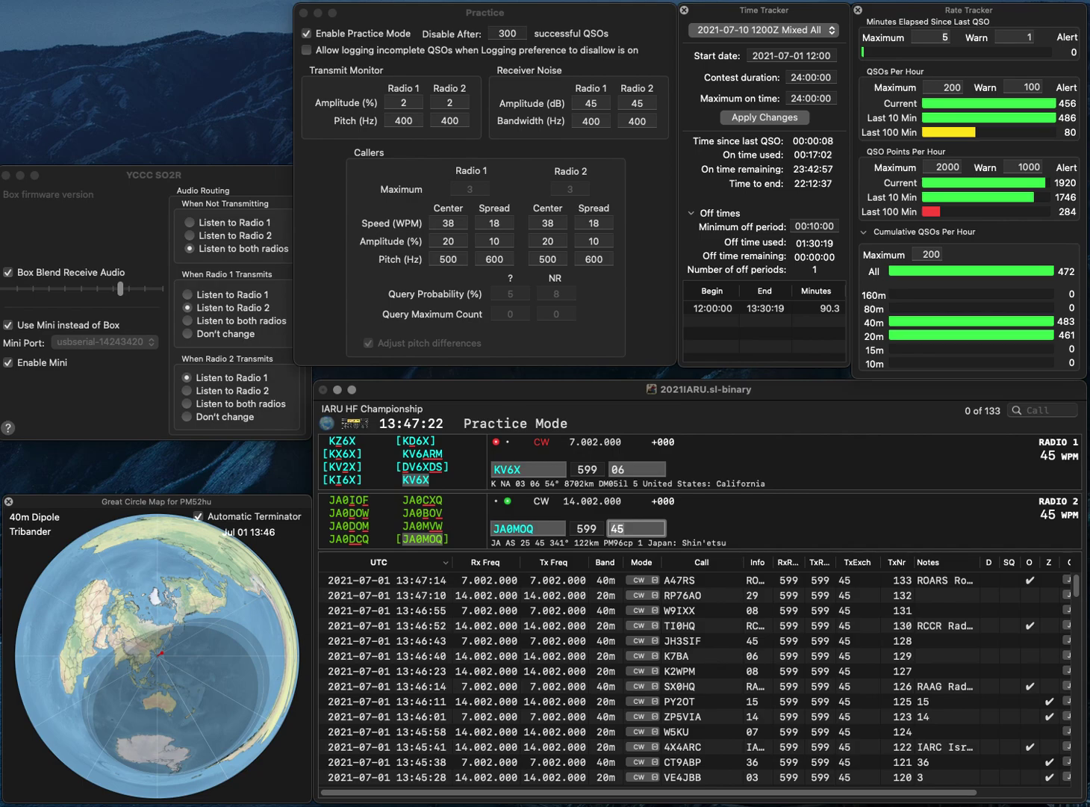
pyautogui.press('Return')
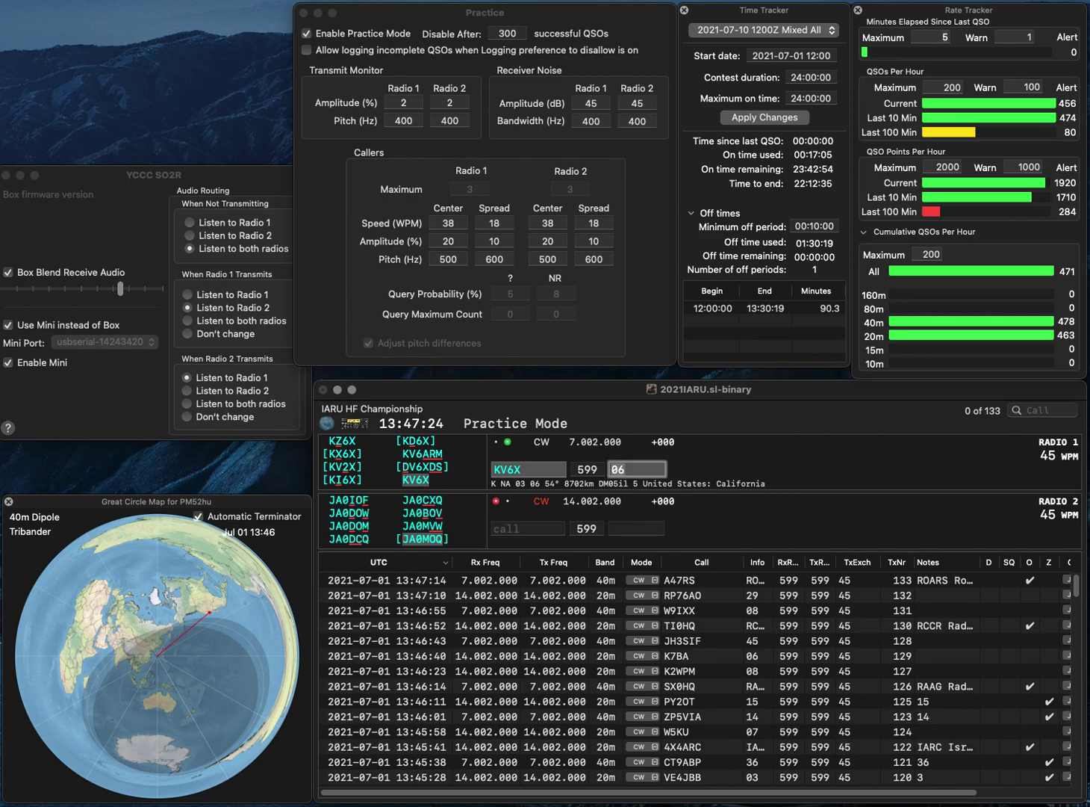
pyautogui.press('Return')
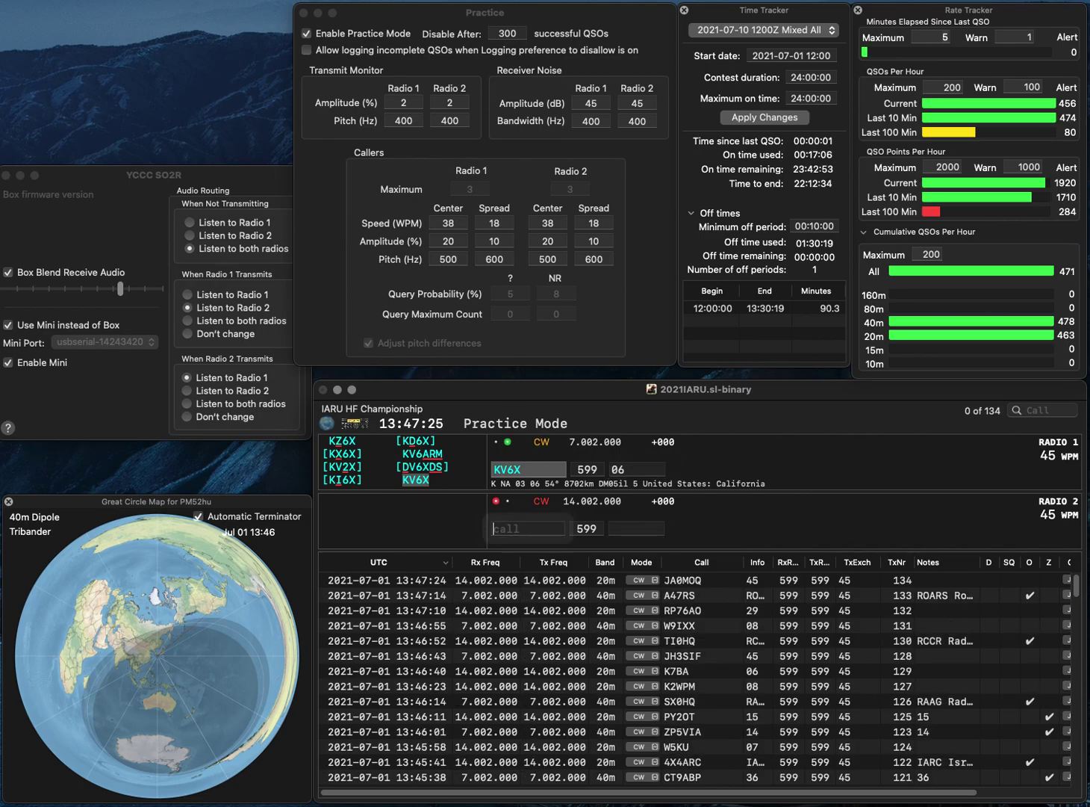
pyautogui.write('DF9GH')
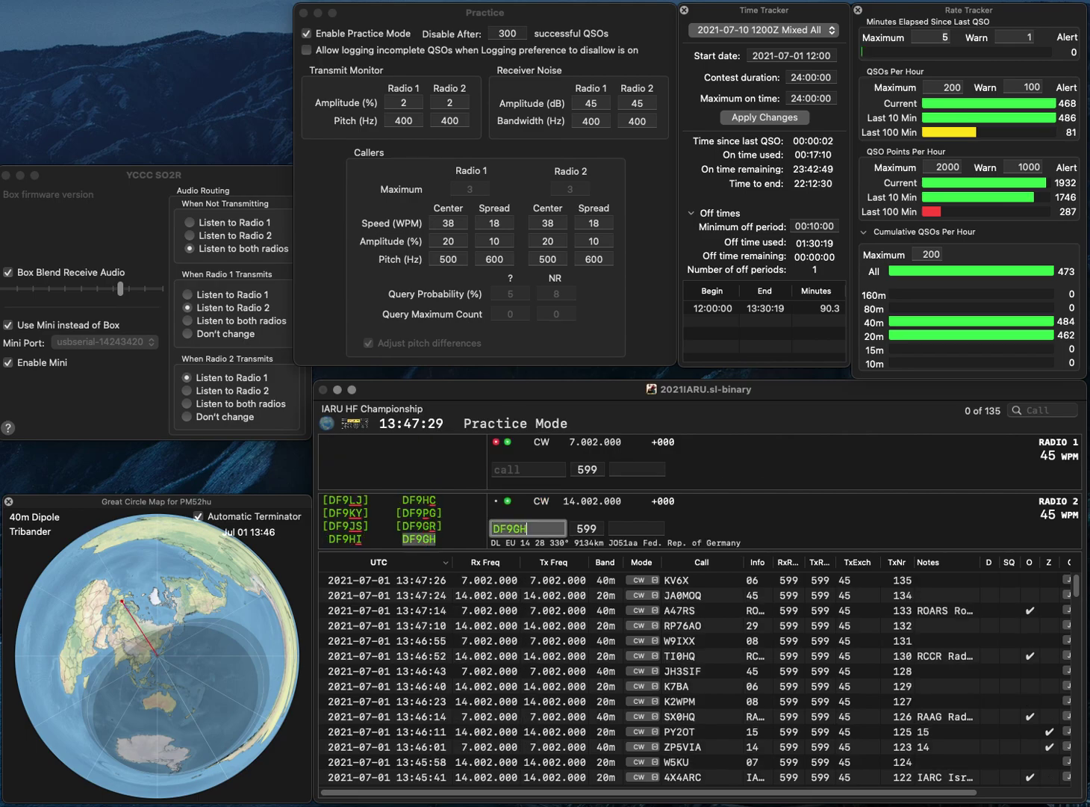
pyautogui.press('Return')
pyautogui.write('RGV')
pyautogui.press('Home')
pyautogui.write('G4')
pyautogui.press('Return')
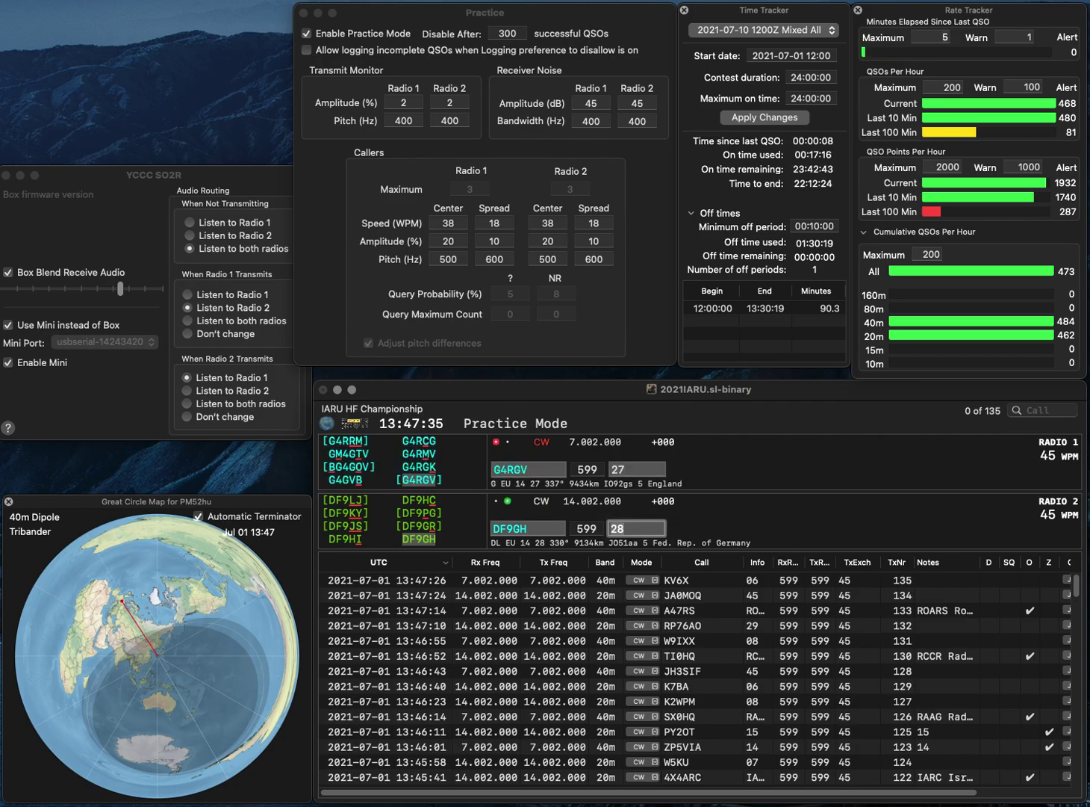
pyautogui.press('Return')
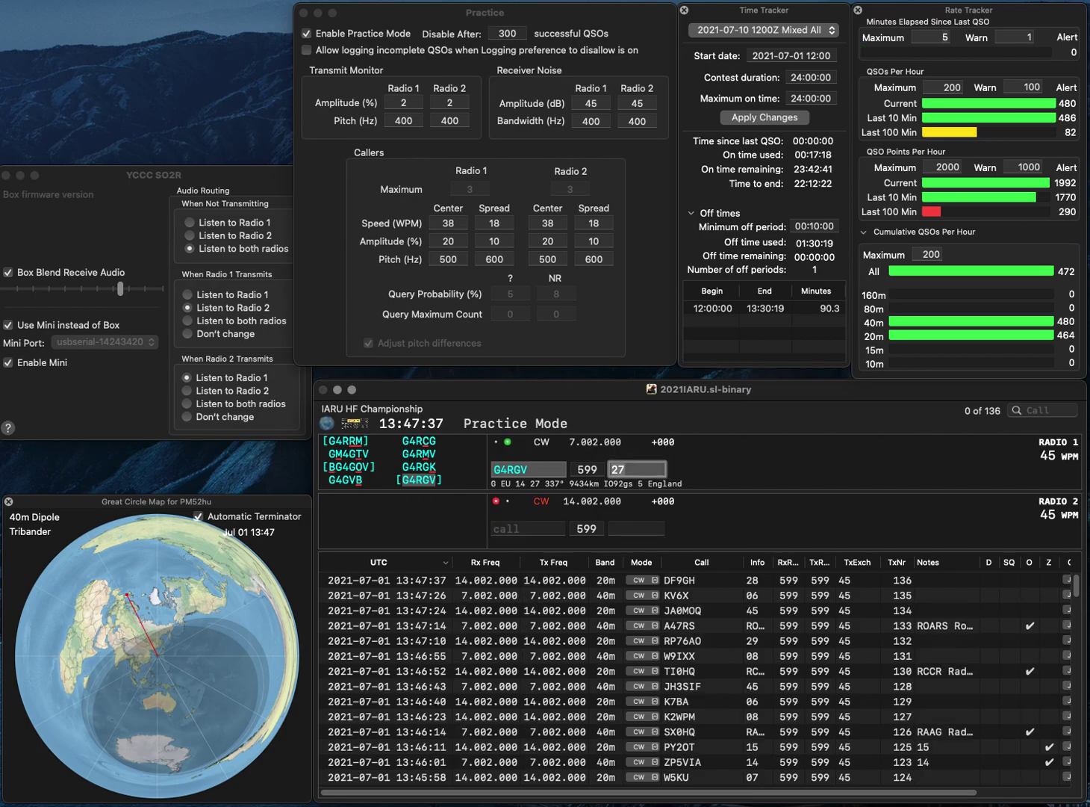
pyautogui.press('Return')
# - Answer W0UXQ on Radio 2, correct the call to W0UXO, work N7TW on Radio 1, and log both contacts
pyautogui.write('W0UXQ')
pyautogui.press('Return')
pyautogui.press('Down')
pyautogui.press('BackSpace')
pyautogui.write('O')
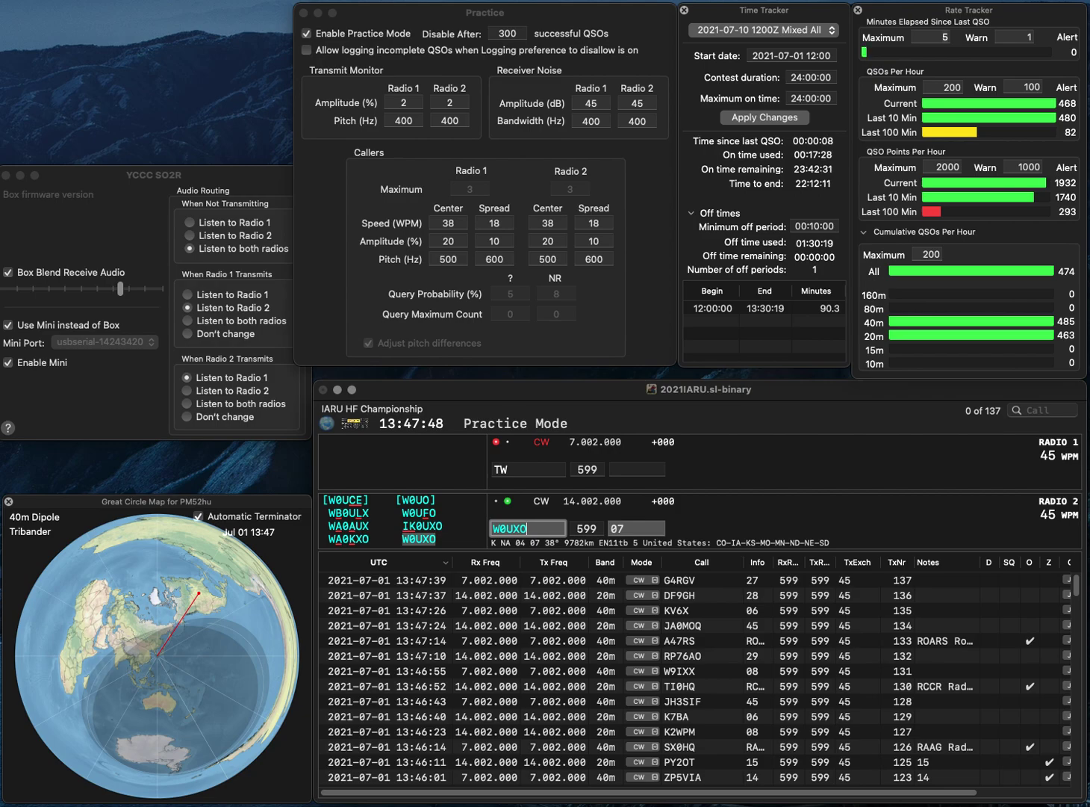
pyautogui.press('Return')
pyautogui.write('N7')
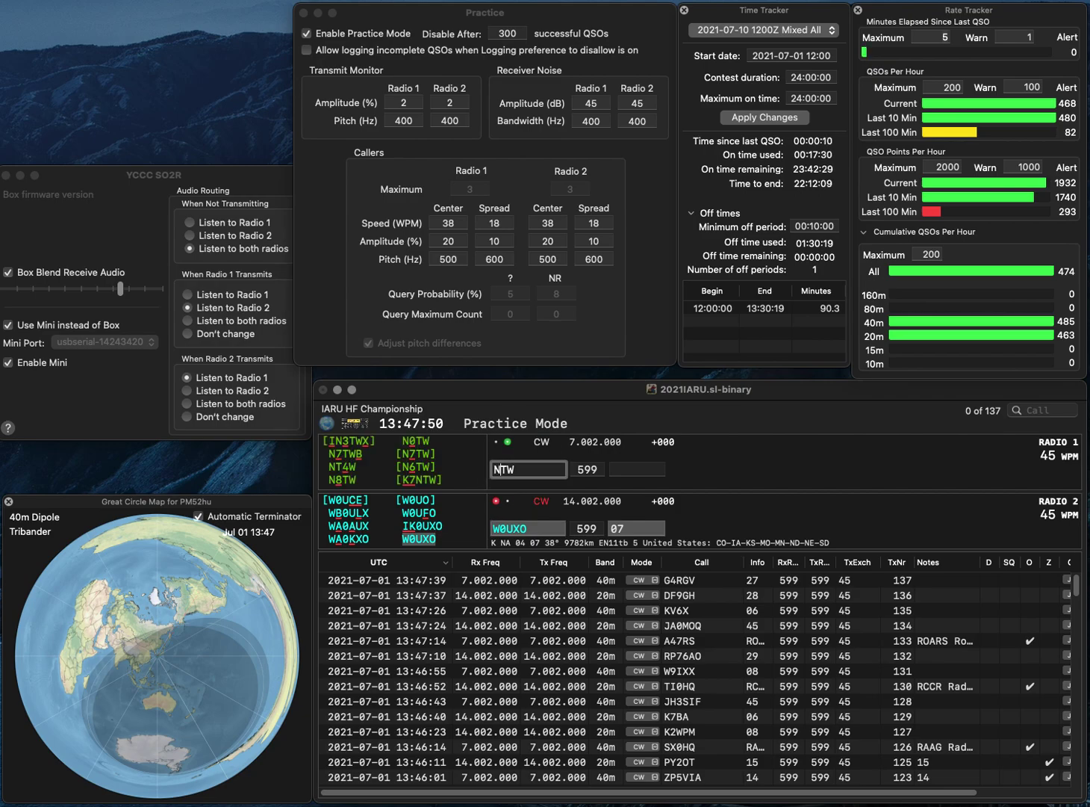
pyautogui.press('Return')
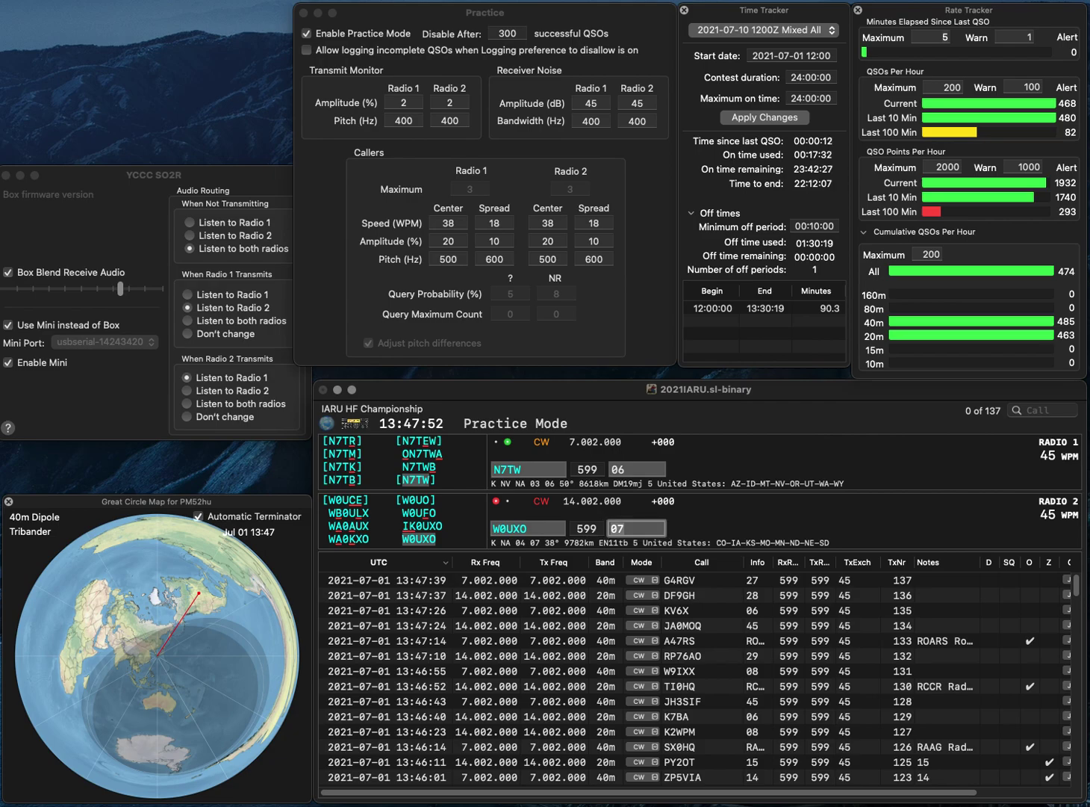
pyautogui.press('Return')
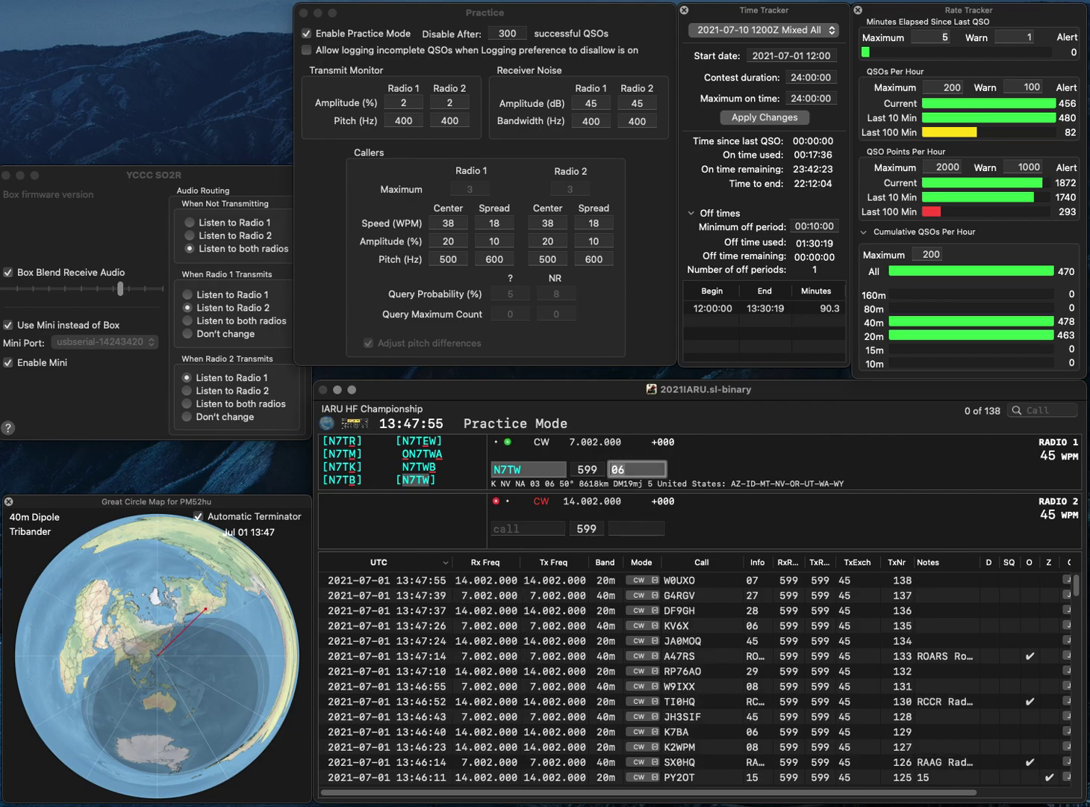
pyautogui.press('Return')
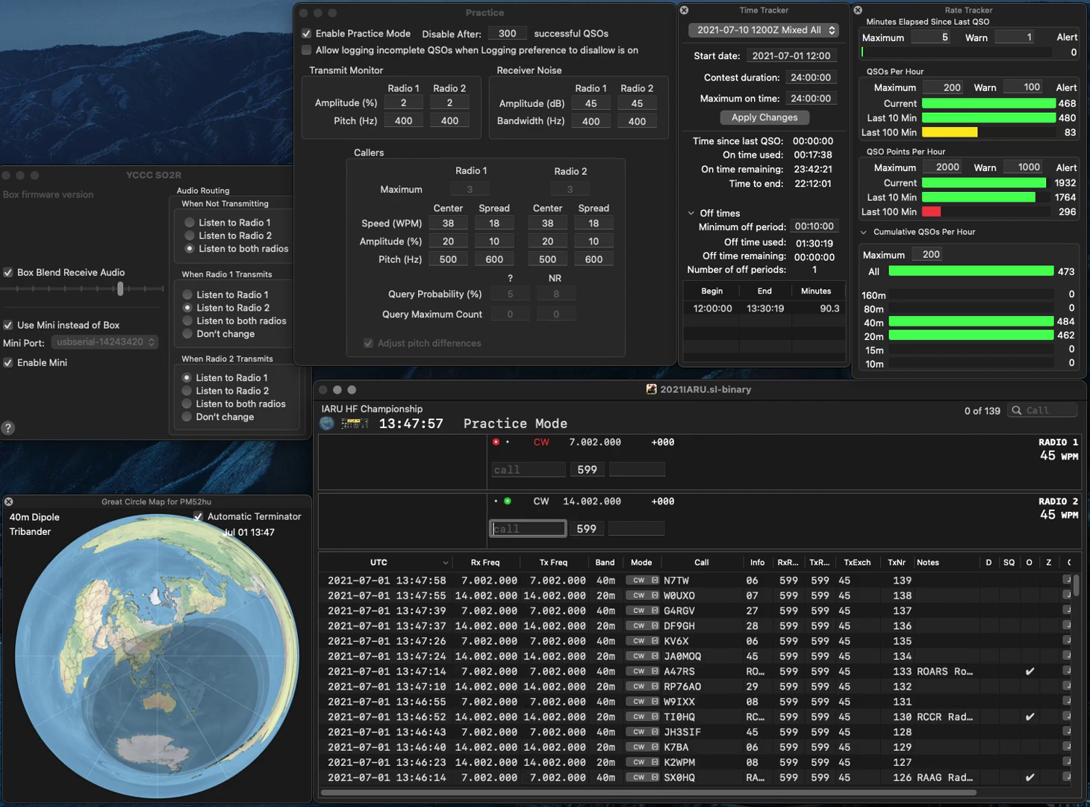
pyautogui.write('R61')
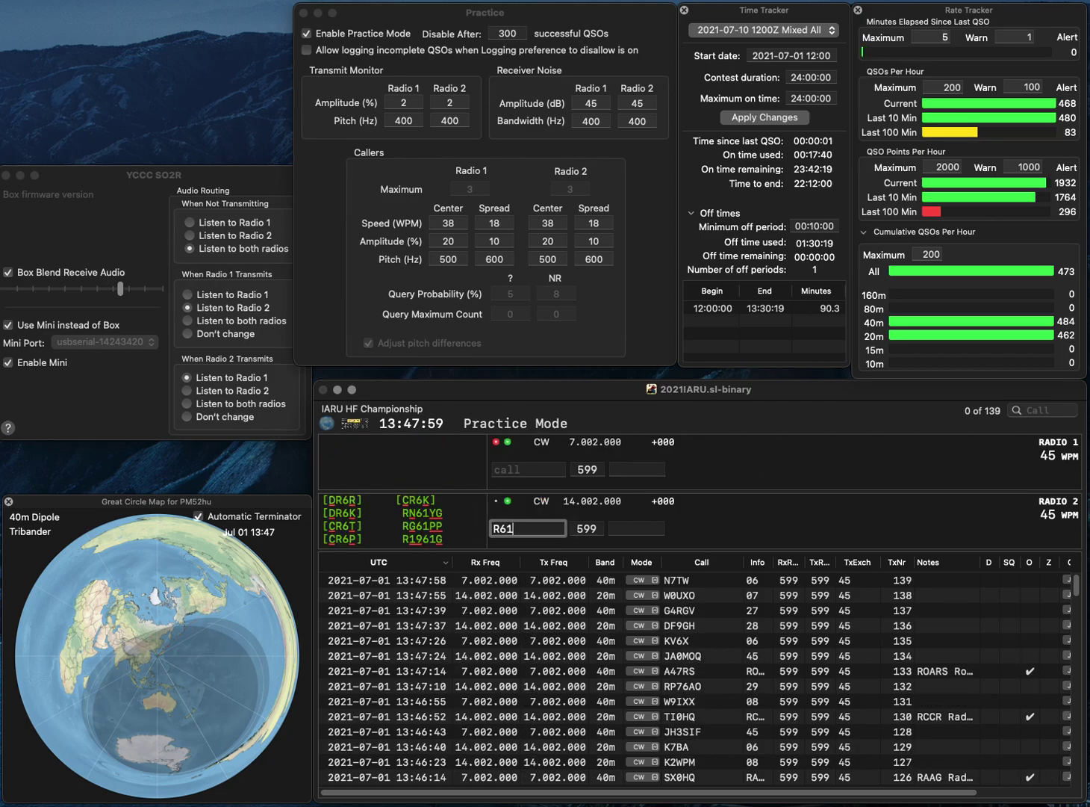
pyautogui.press('Return')
pyautogui.write('RU')
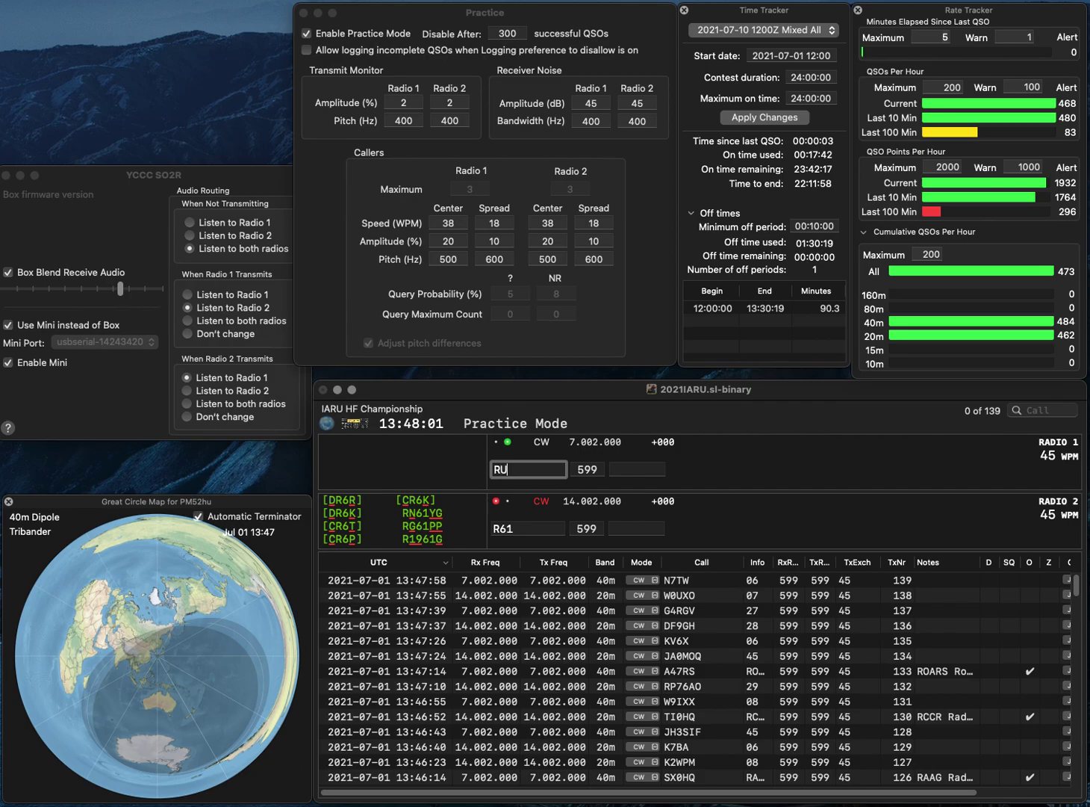
pyautogui.write('XK')
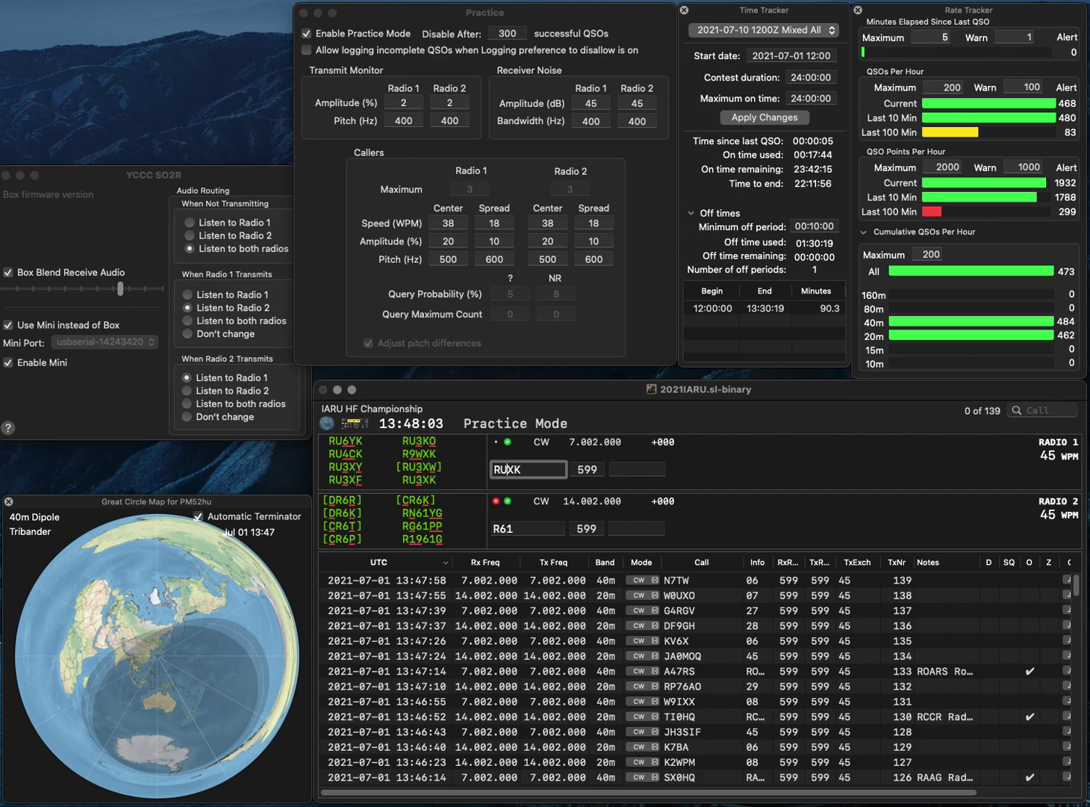
pyautogui.press('Left')
pyautogui.press('Left')
pyautogui.write('3')
pyautogui.press('Return')
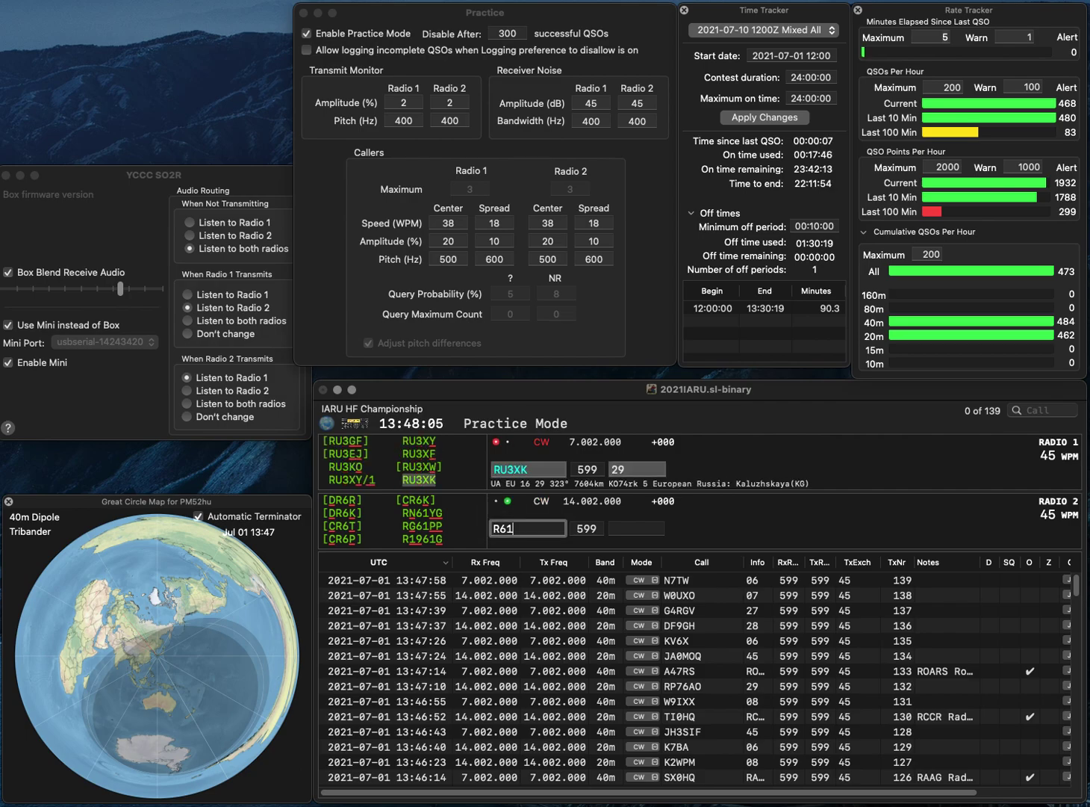
# - Complete and correct the Radio 2 call to LZ1HW, send its exchange, and log the RU3XK and LZ1HW contacts
pyautogui.write('HW')
pyautogui.press('Home')
pyautogui.press('Right')
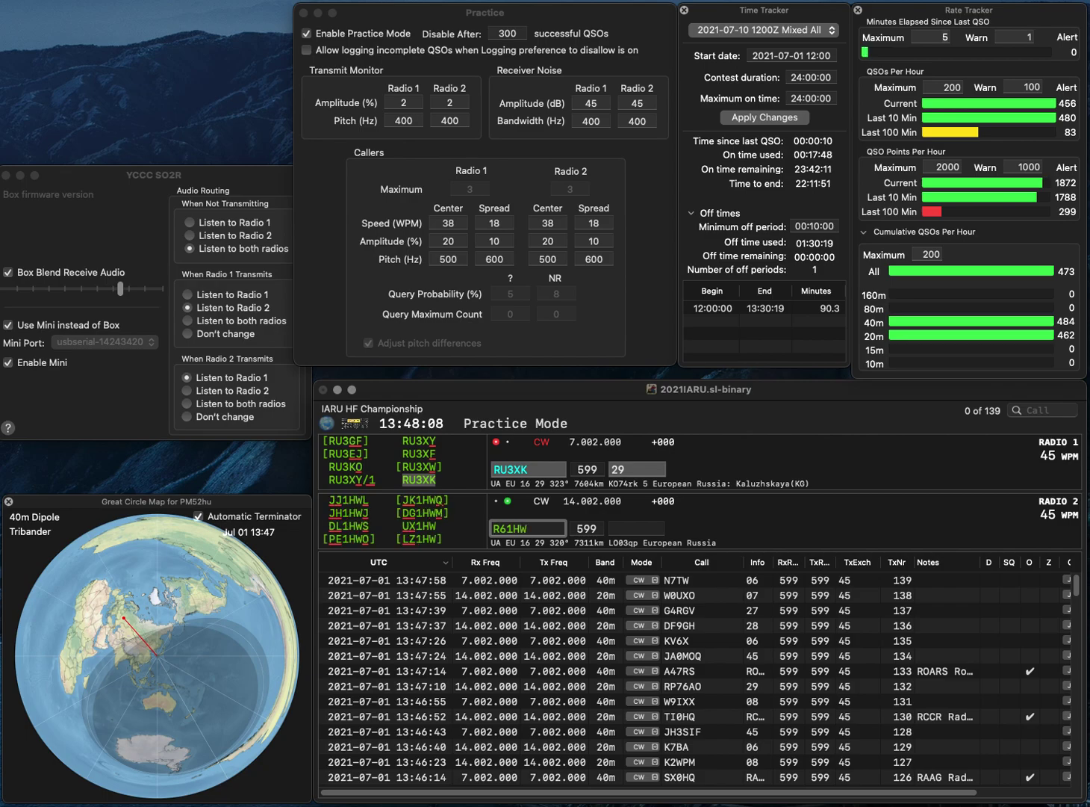
pyautogui.press('BackSpace')
pyautogui.press('BackSpace')
pyautogui.write('LZ')
pyautogui.press('Return')
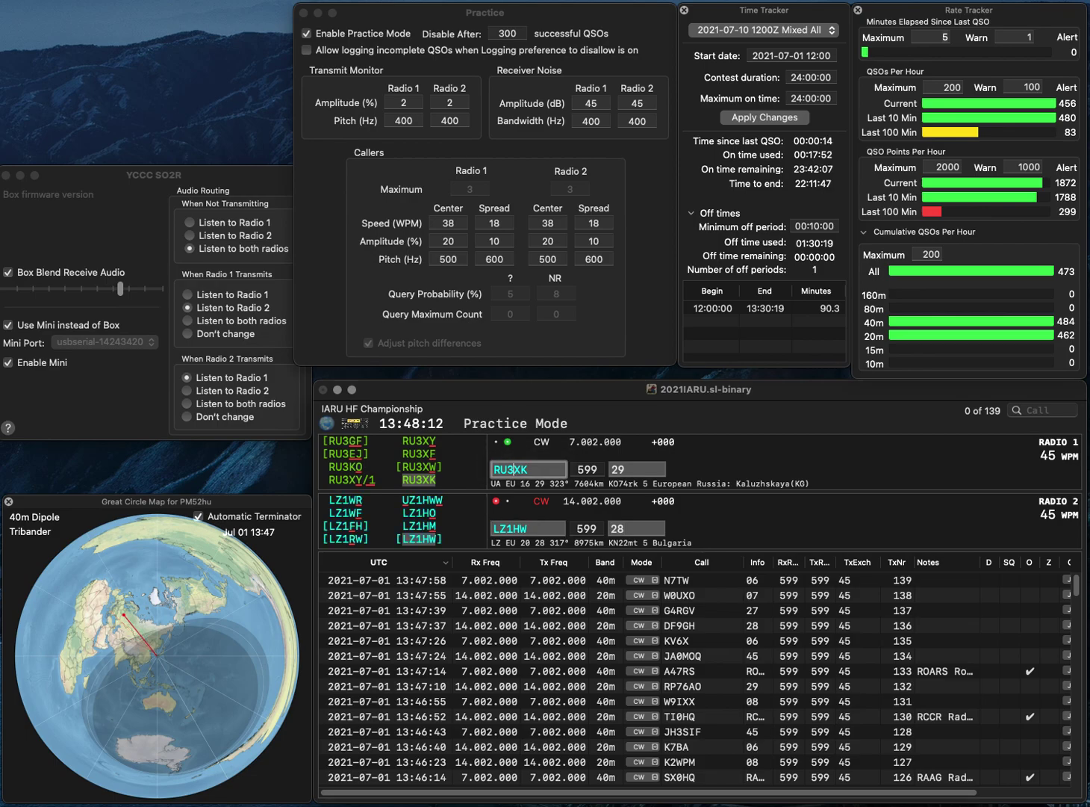
pyautogui.press('Return')
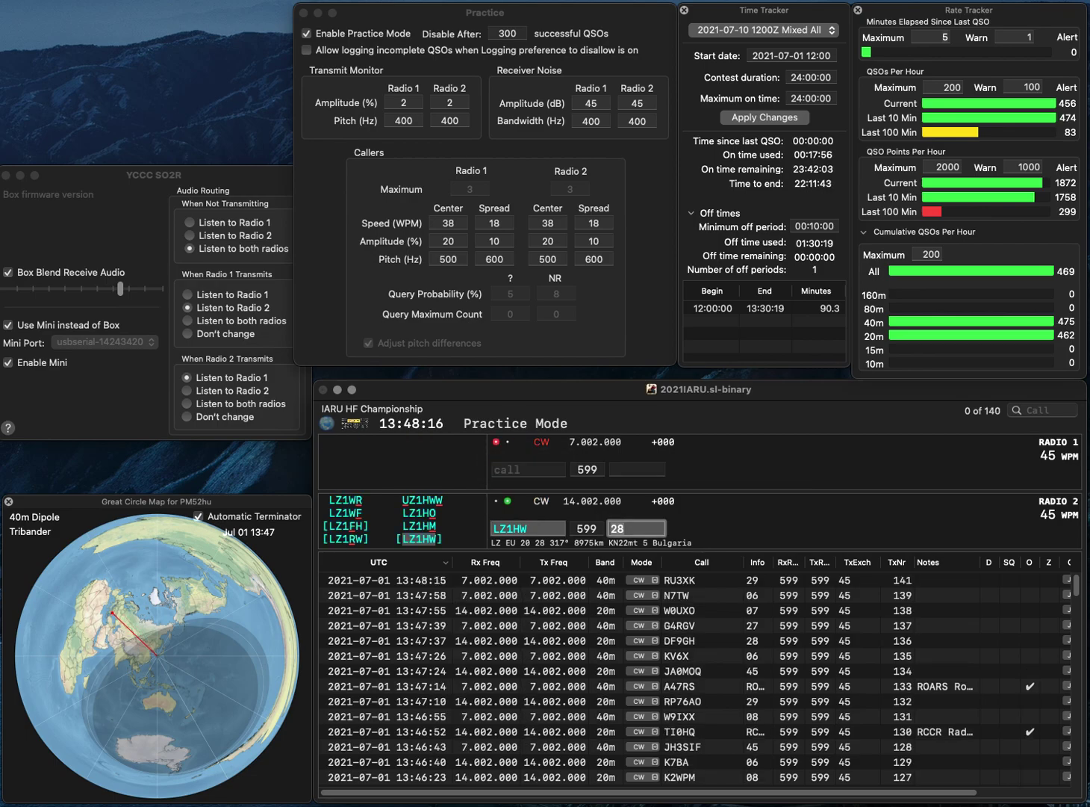
pyautogui.press('Return')
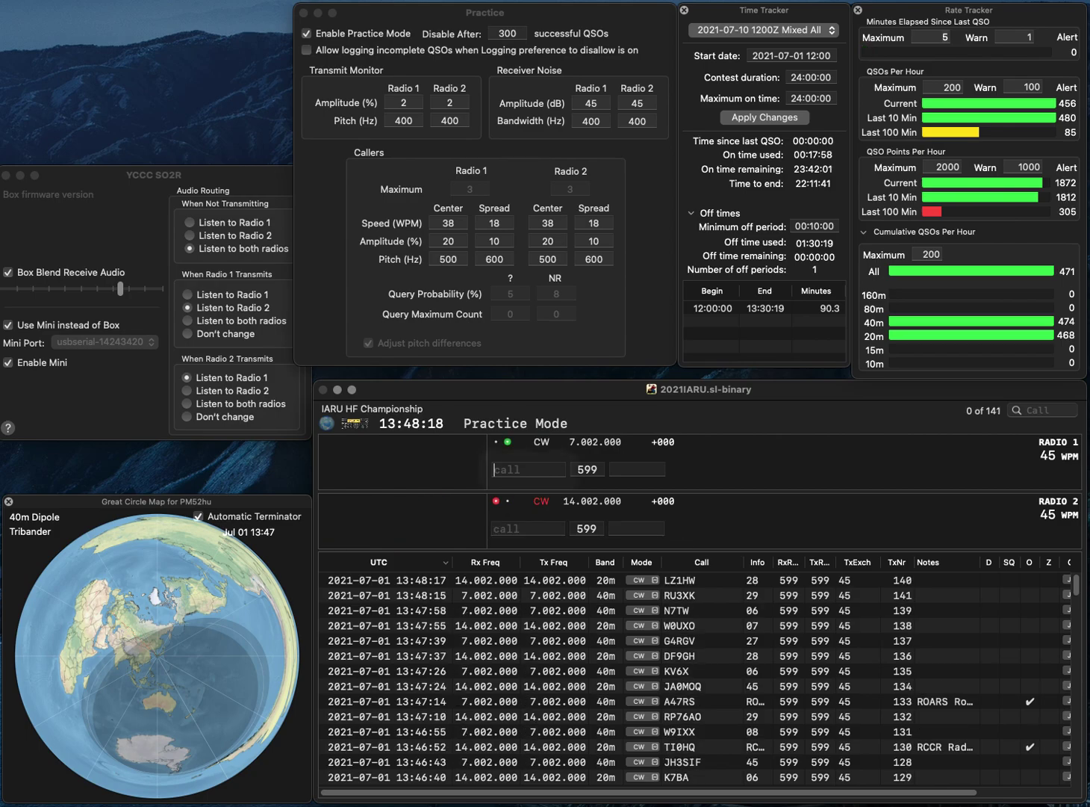
pyautogui.write('DL4HG')
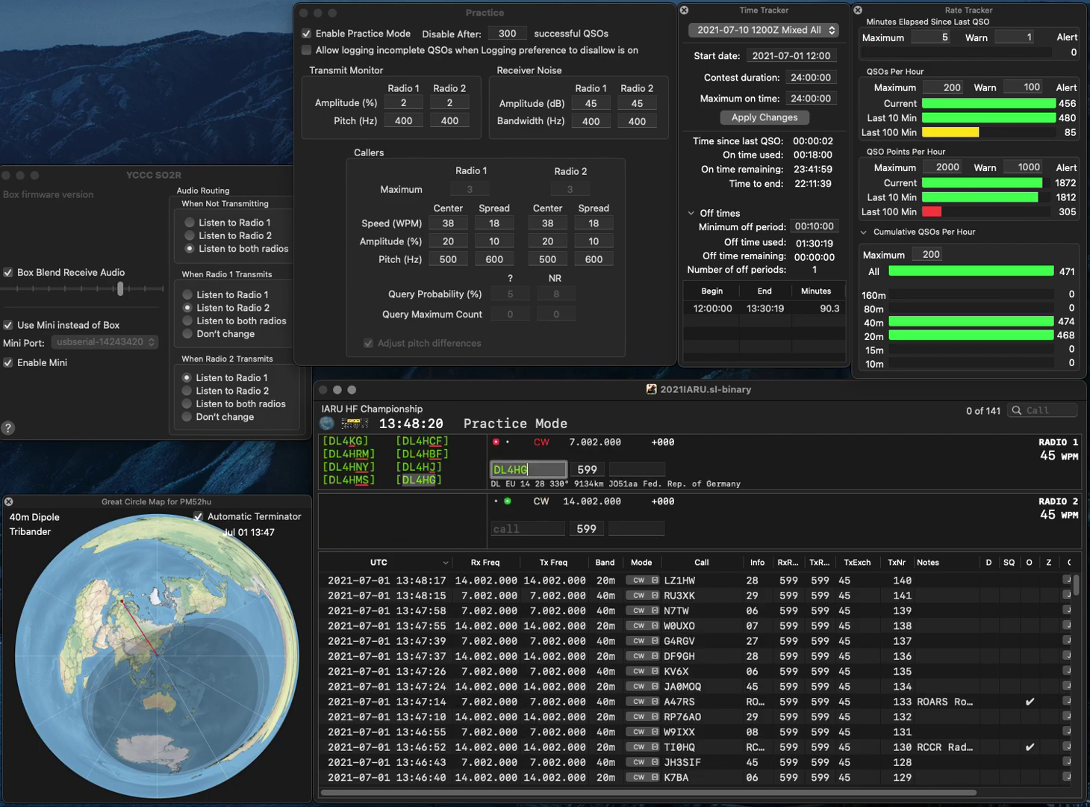
pyautogui.press('Return')
pyautogui.write('L8YJA')
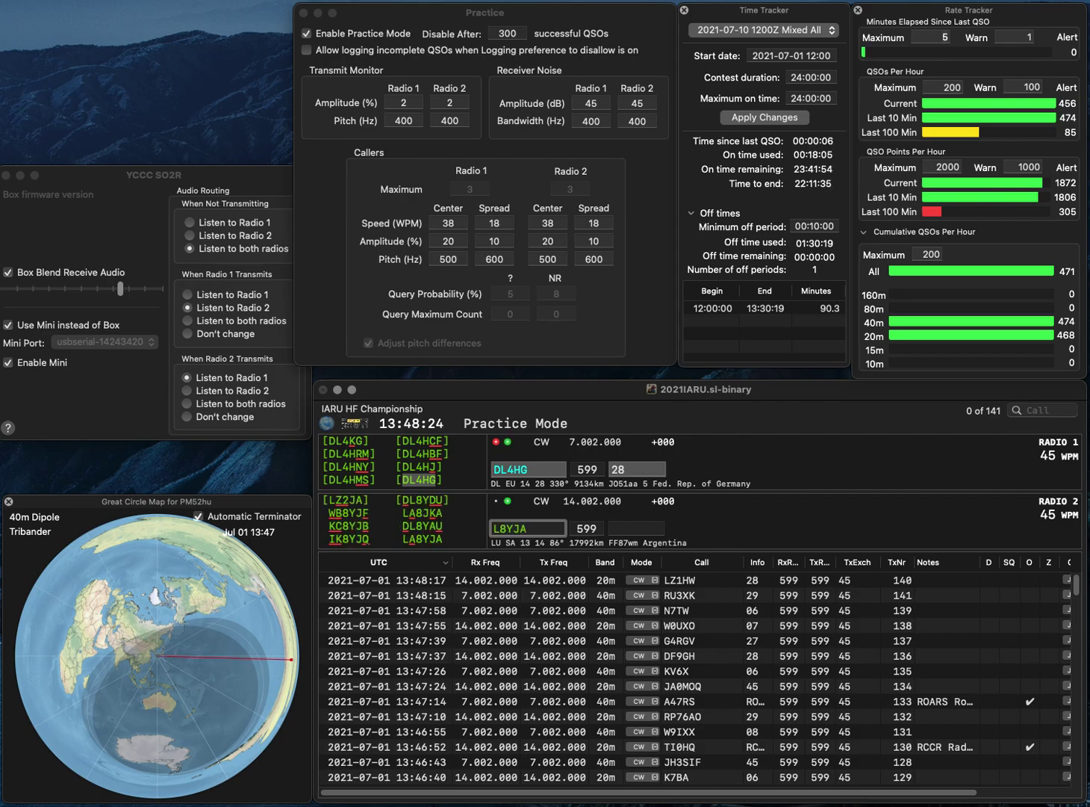
pyautogui.press('Return')
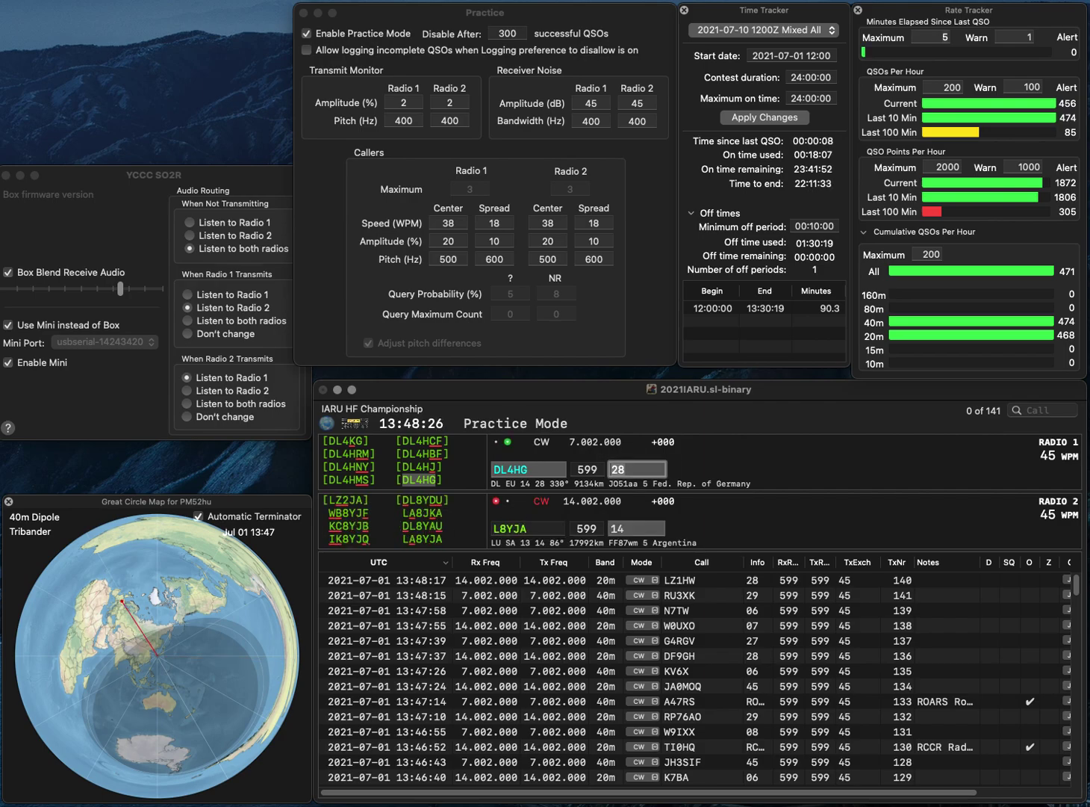
pyautogui.press('Tab')
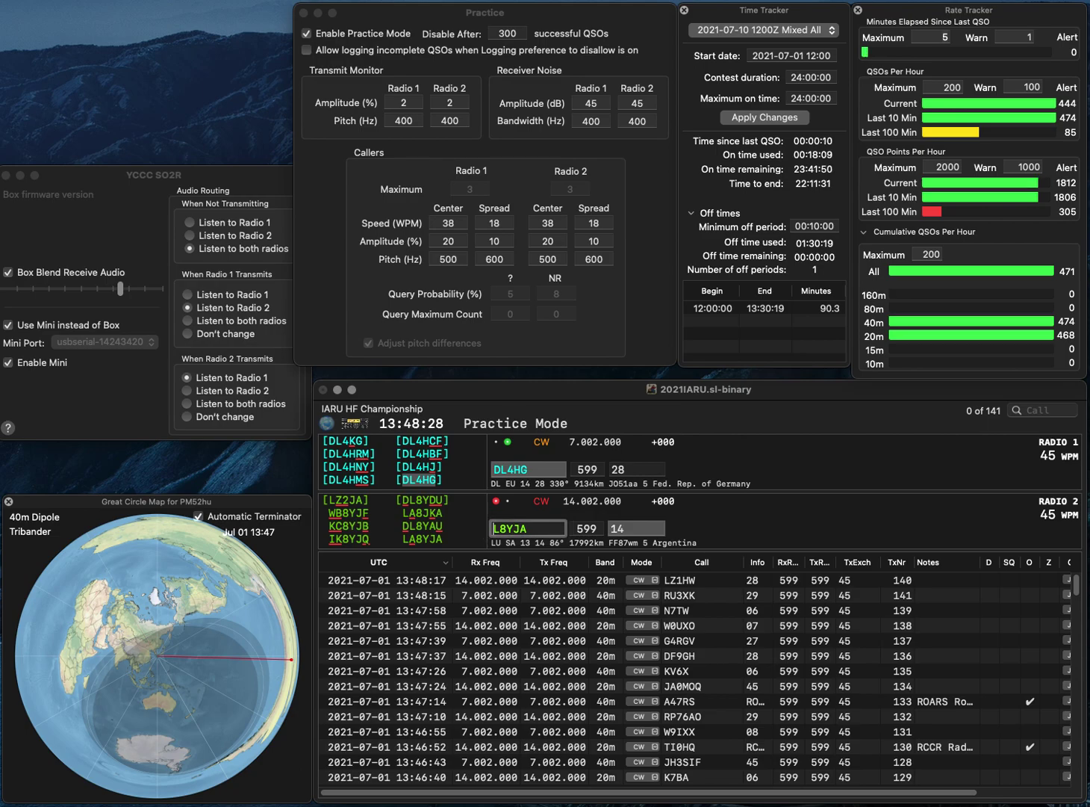
pyautogui.write('A')
pyautogui.press('Return')
pyautogui.write('S')
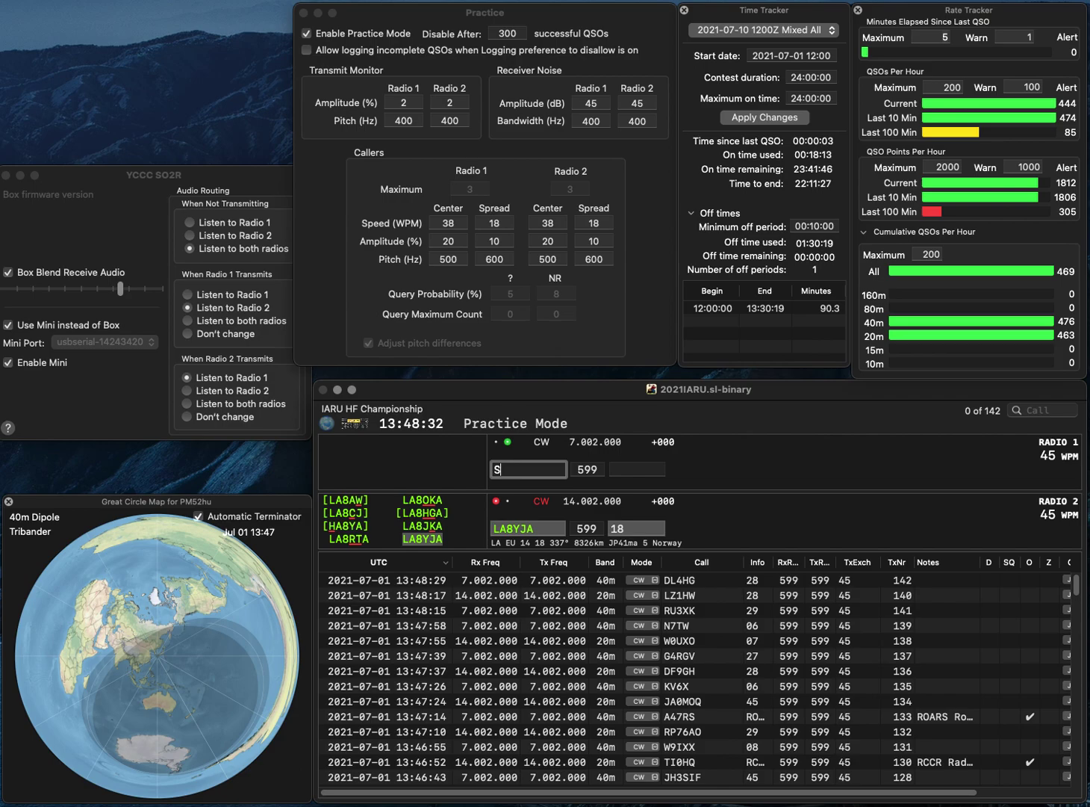
pyautogui.write('G00RDS')
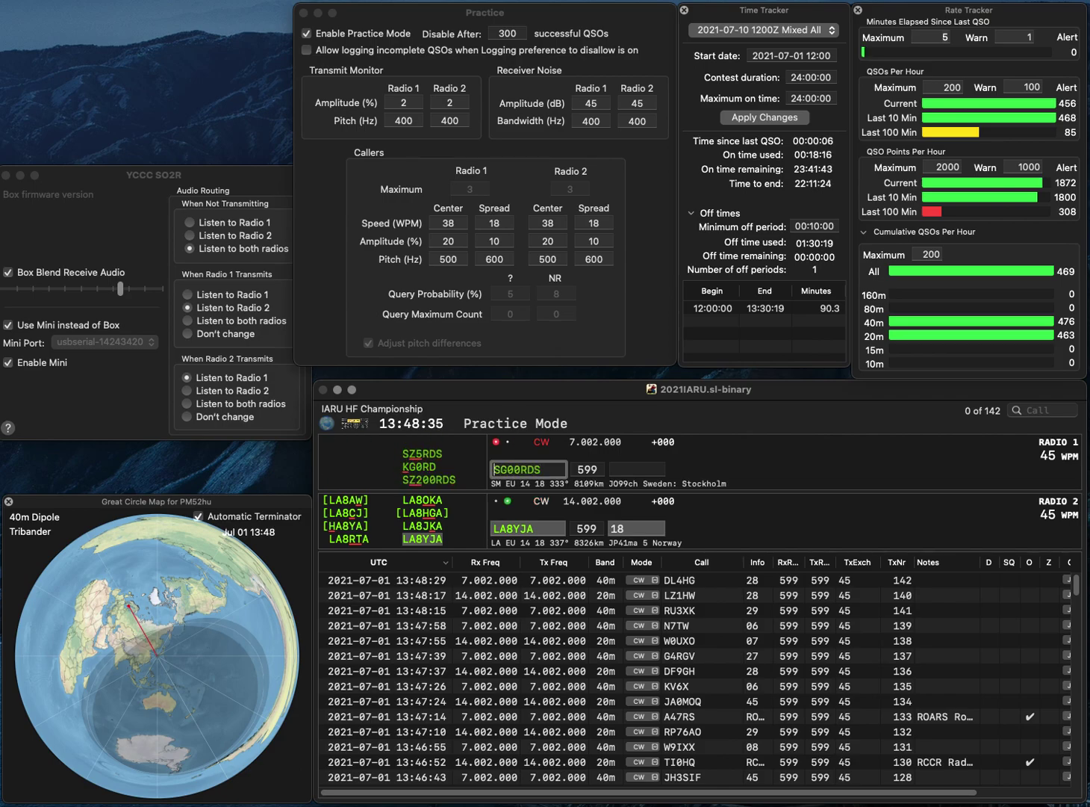
pyautogui.press('Return')
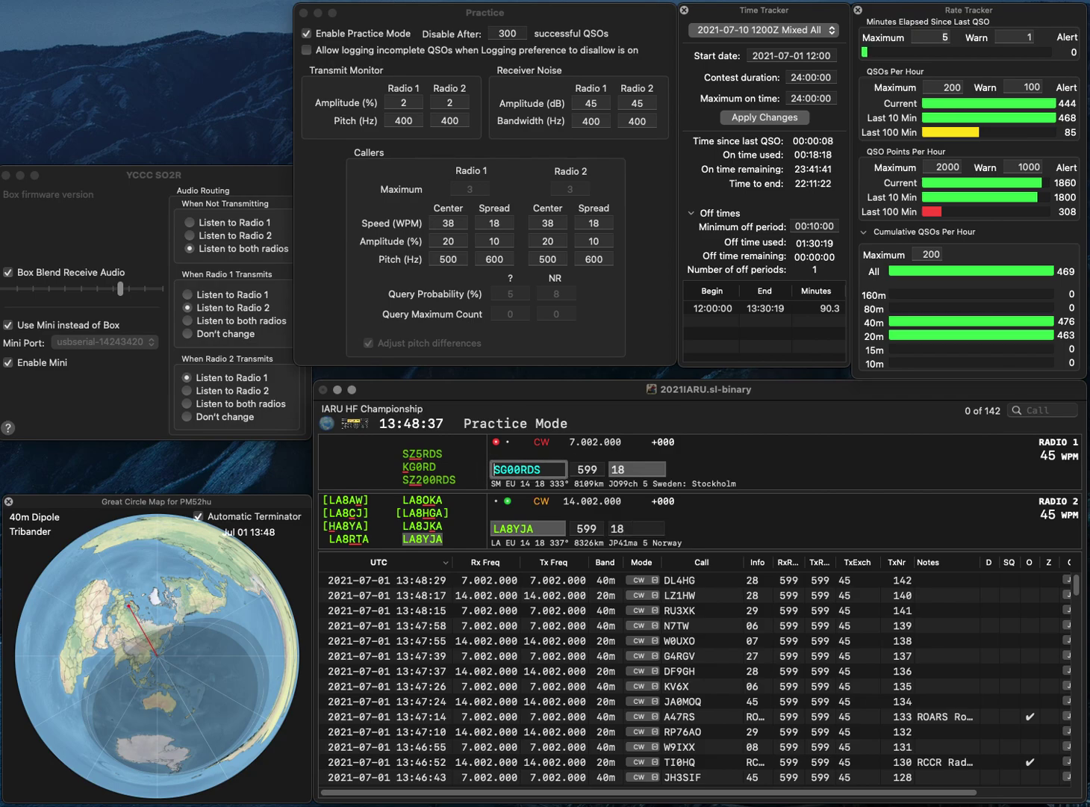
pyautogui.write('Z')
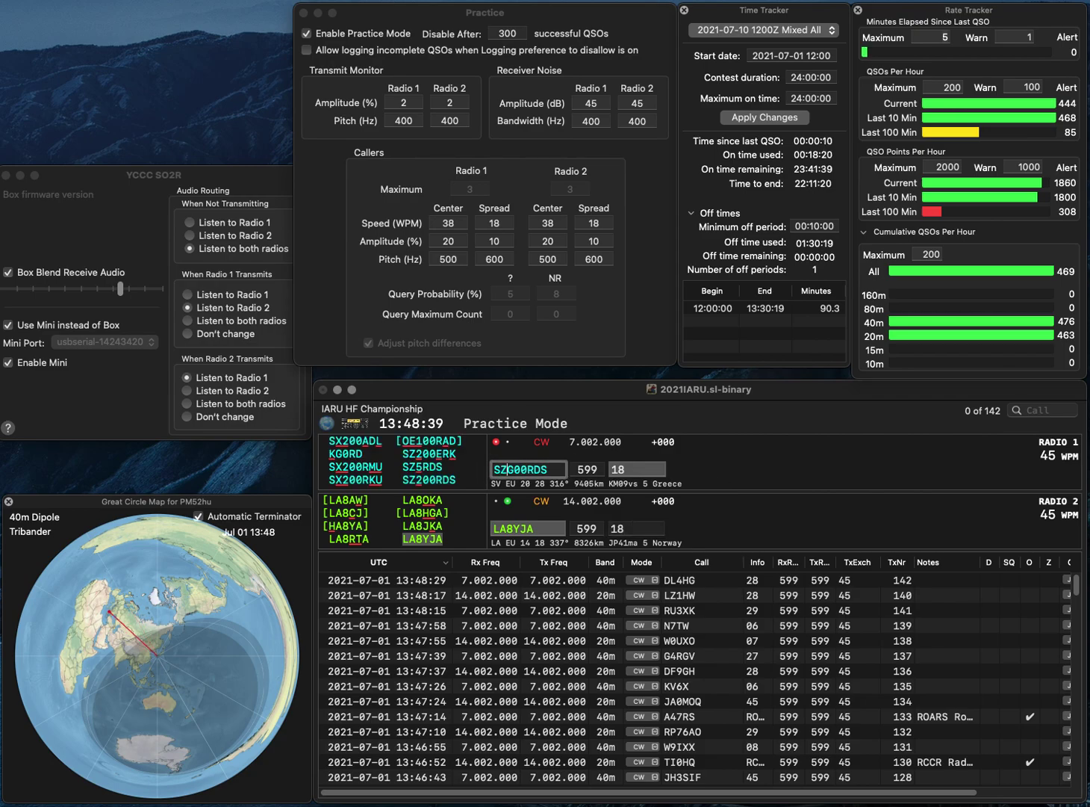
pyautogui.press('Delete')
pyautogui.write('2')
pyautogui.press('Return')
# - Answer 7X2HQ on Radio 2 with the exchange, and log the SZ200RDS and 7X2HQ contacts
pyautogui.write('X2HQ')
pyautogui.press('Home')
pyautogui.write('7')
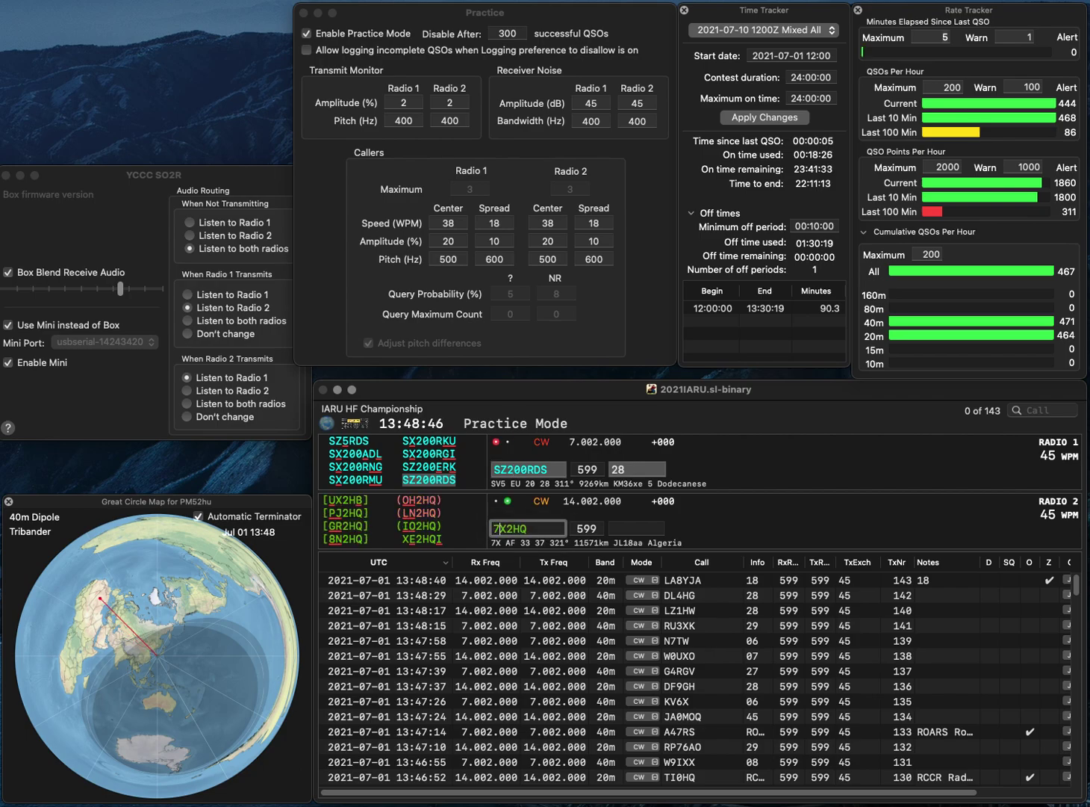
pyautogui.press('Return')
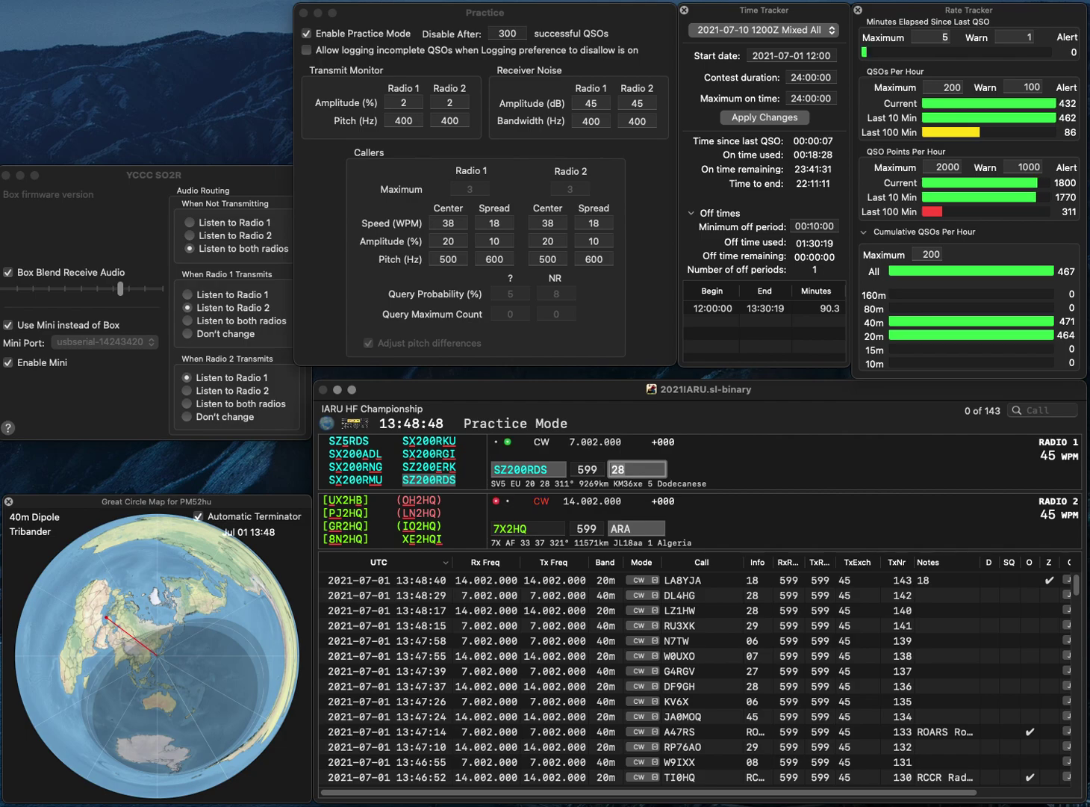
pyautogui.press('Return')
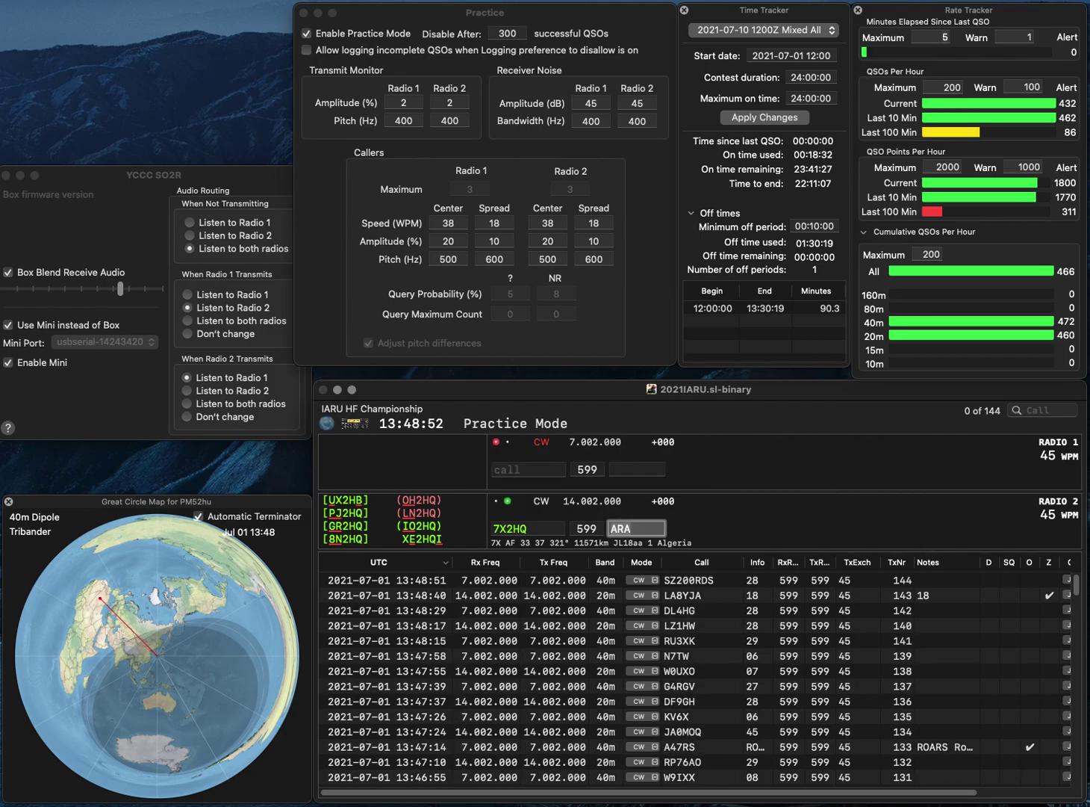
pyautogui.press('Return')
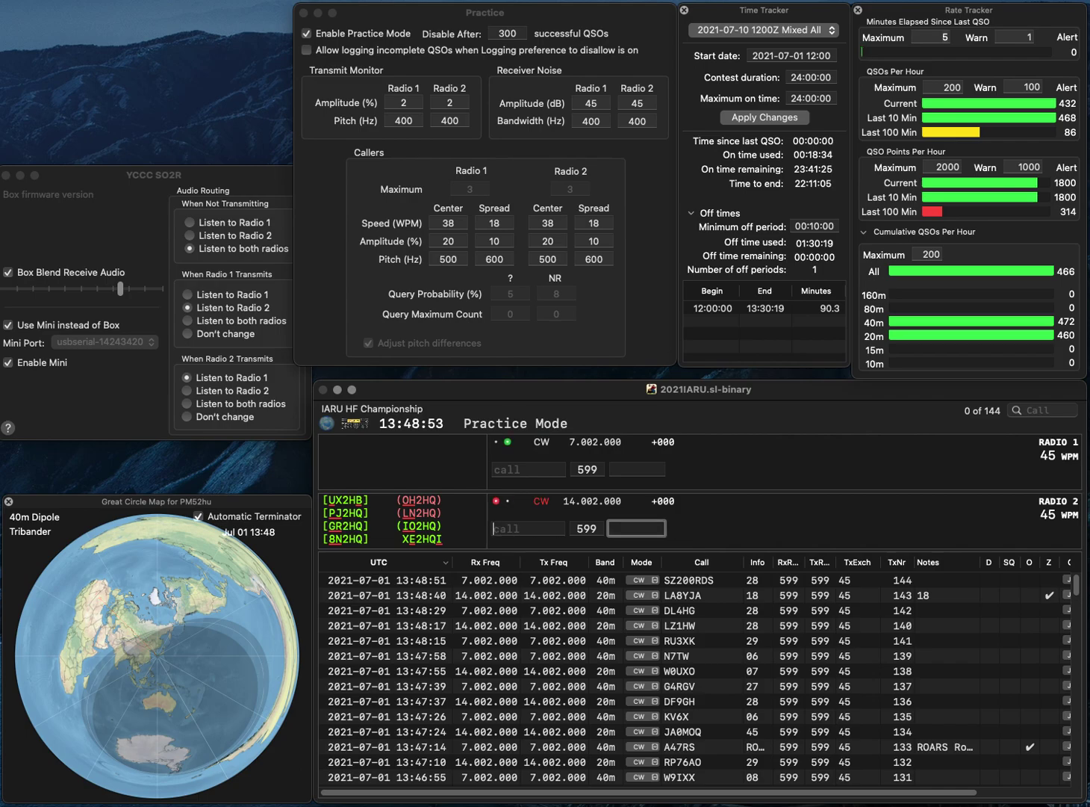
# - Answer JR1WYW on Radio 1 and VP9HQ on Radio 2 with the exchange, and log both contacts
pyautogui.write('JR1W')
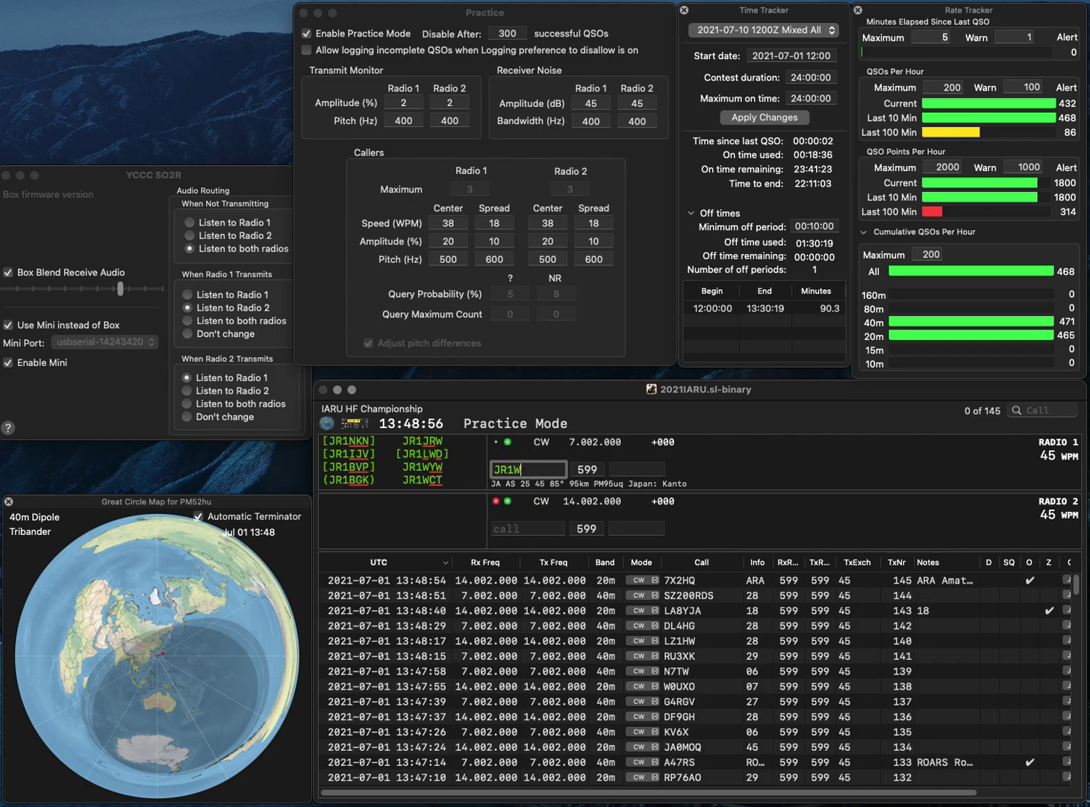
pyautogui.write('YW')
pyautogui.press('Return')
pyautogui.write('VP')
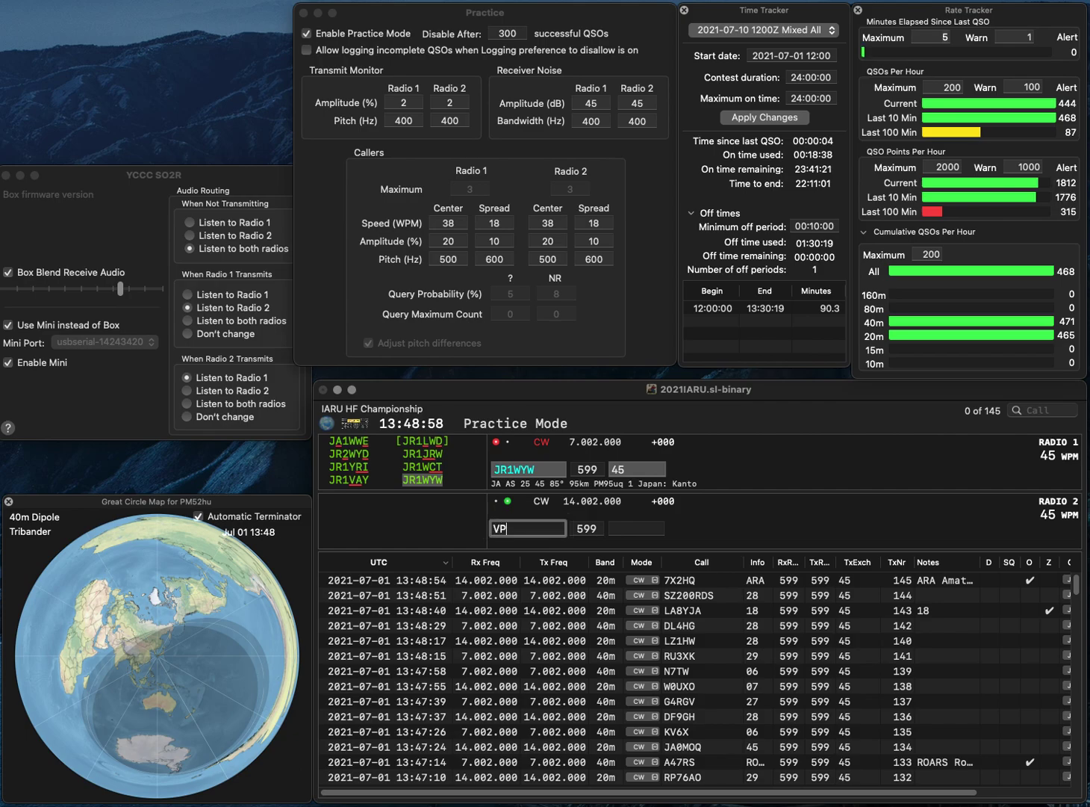
pyautogui.write('9HQ')
pyautogui.press('Return')
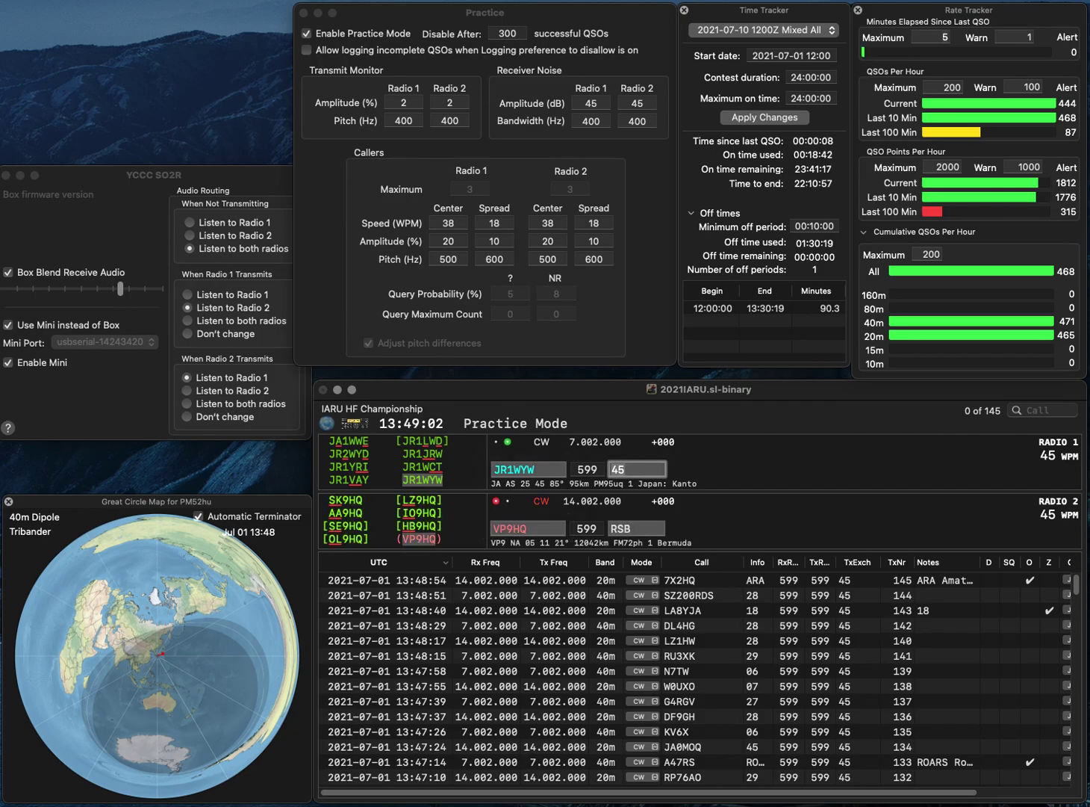
pyautogui.press('Return')
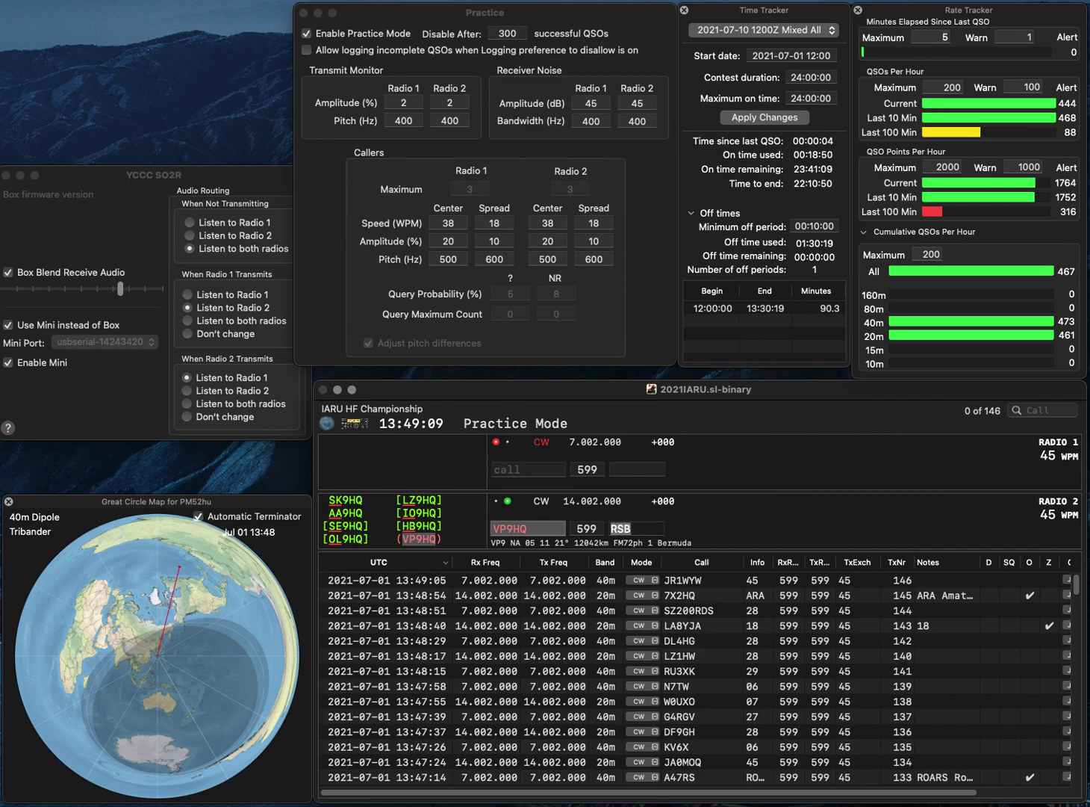
pyautogui.press('Return')
pyautogui.write('S500E')
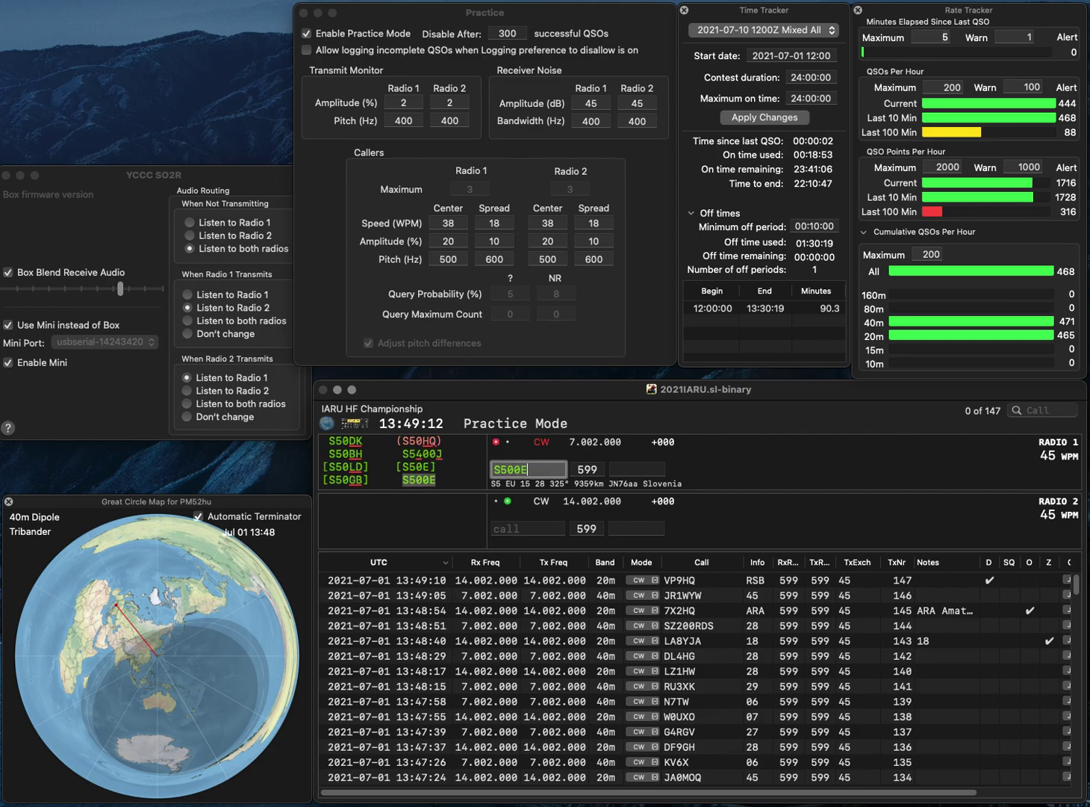
pyautogui.press('Return')
pyautogui.write('O5LB')
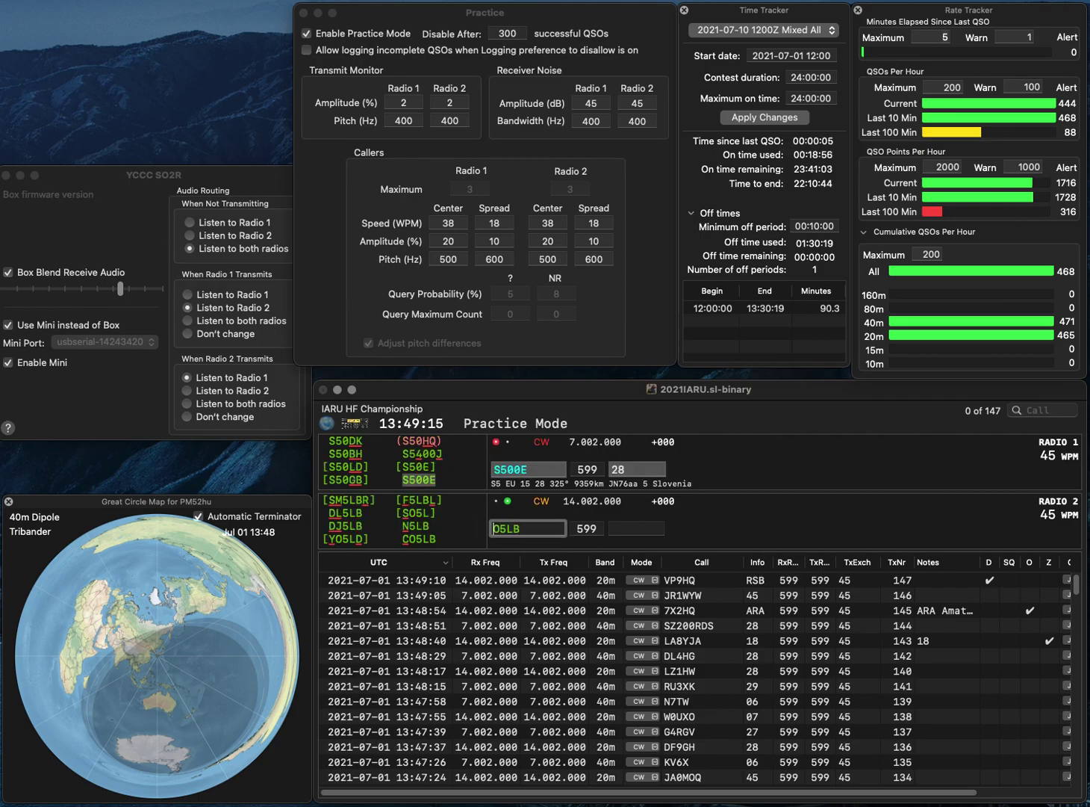
pyautogui.write('C')
pyautogui.press('Return')
pyautogui.press('space')
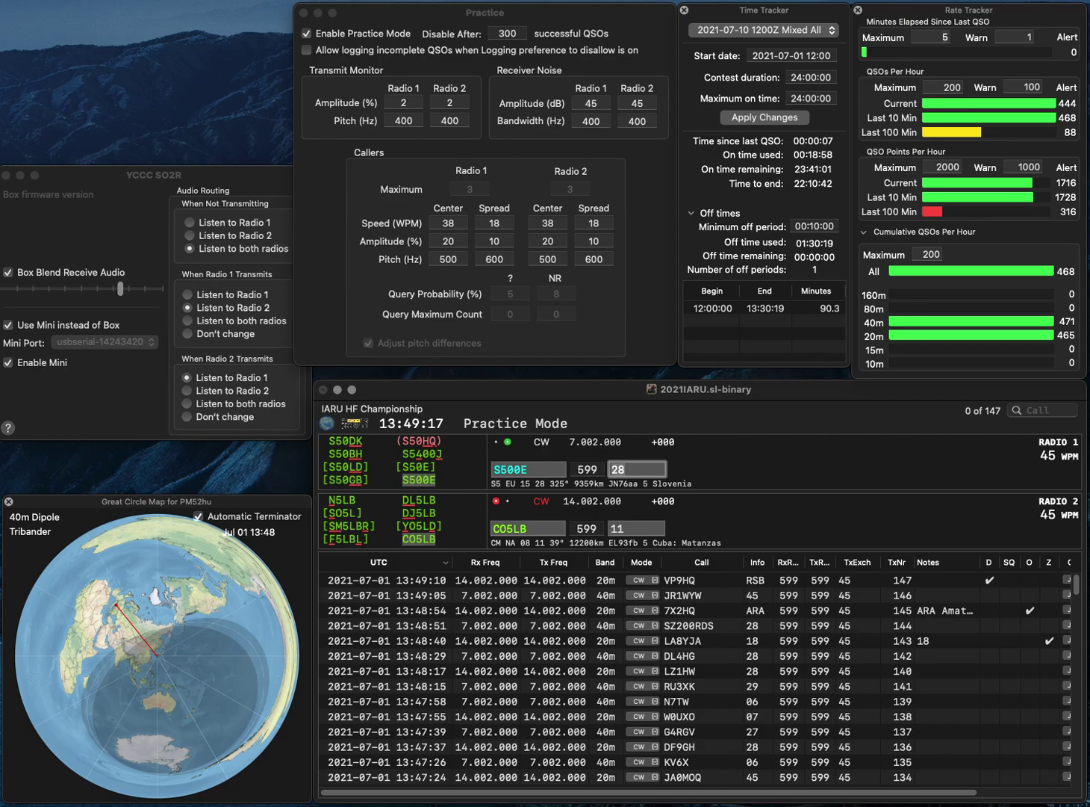
pyautogui.press('Return')
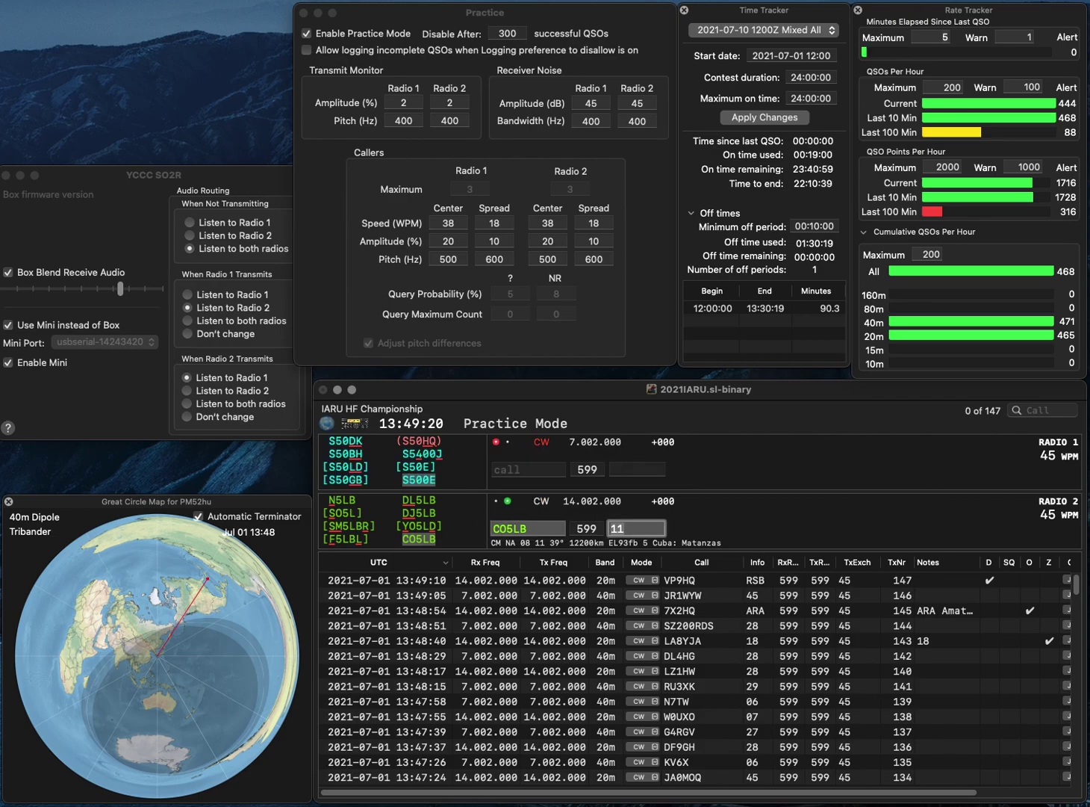
pyautogui.press('Return')
pyautogui.write('K')
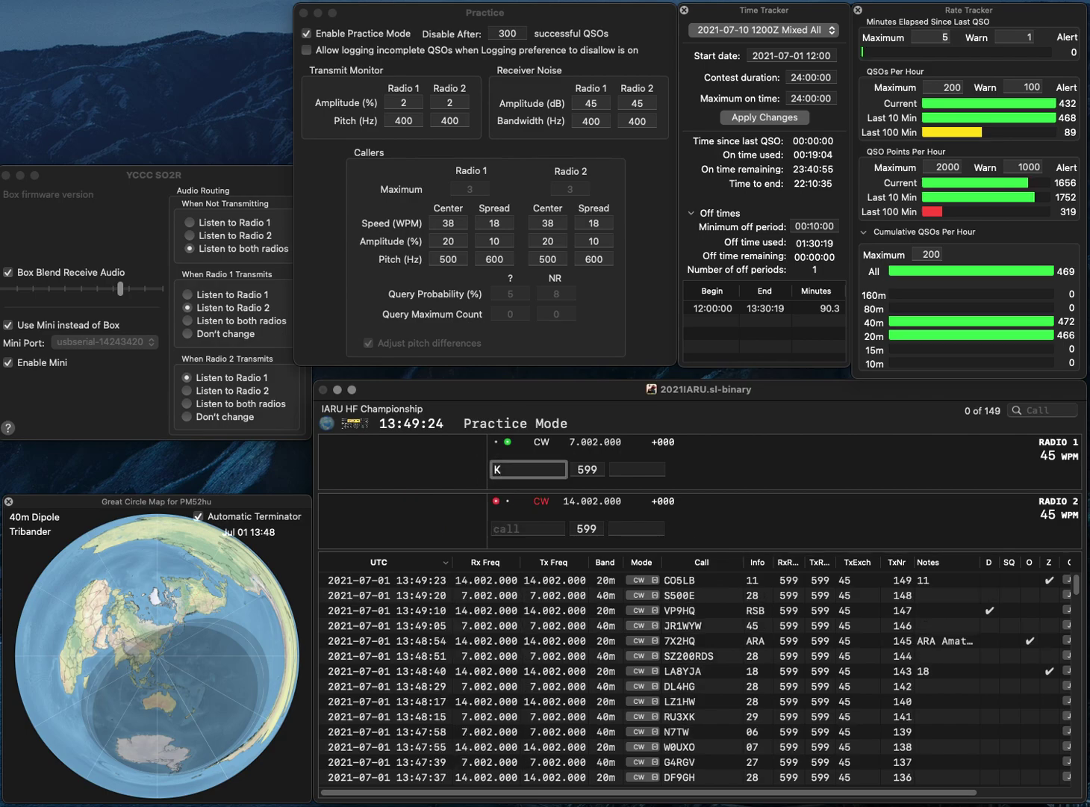
pyautogui.write('ZS4BS')
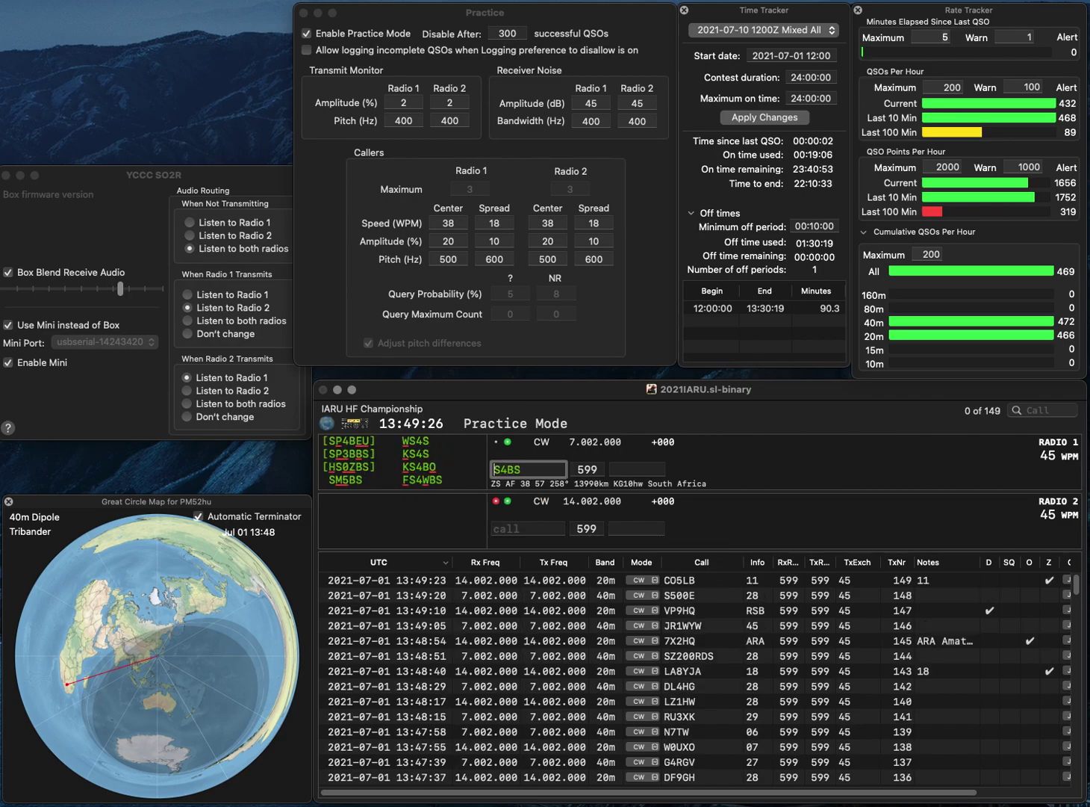
pyautogui.press('Return')
pyautogui.write('J')
pyautogui.write('K4')
pyautogui.press('BackSpace')
pyautogui.write('5')
pyautogui.press('Return')
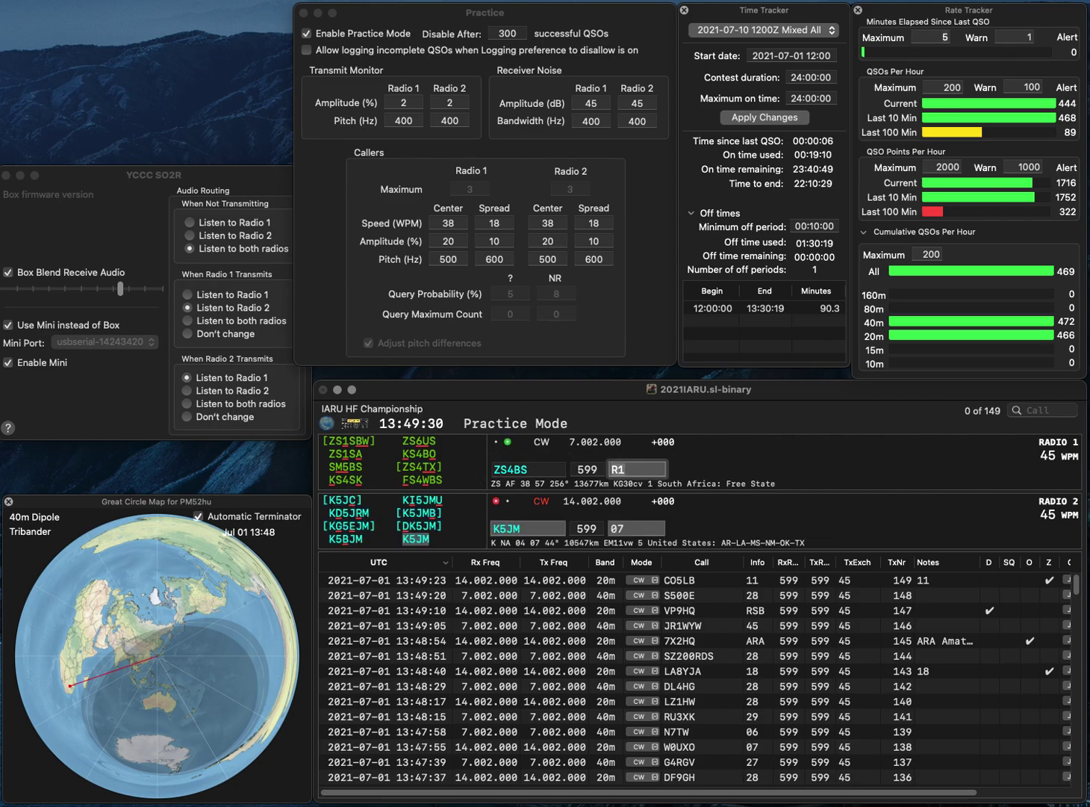
pyautogui.press('Return')
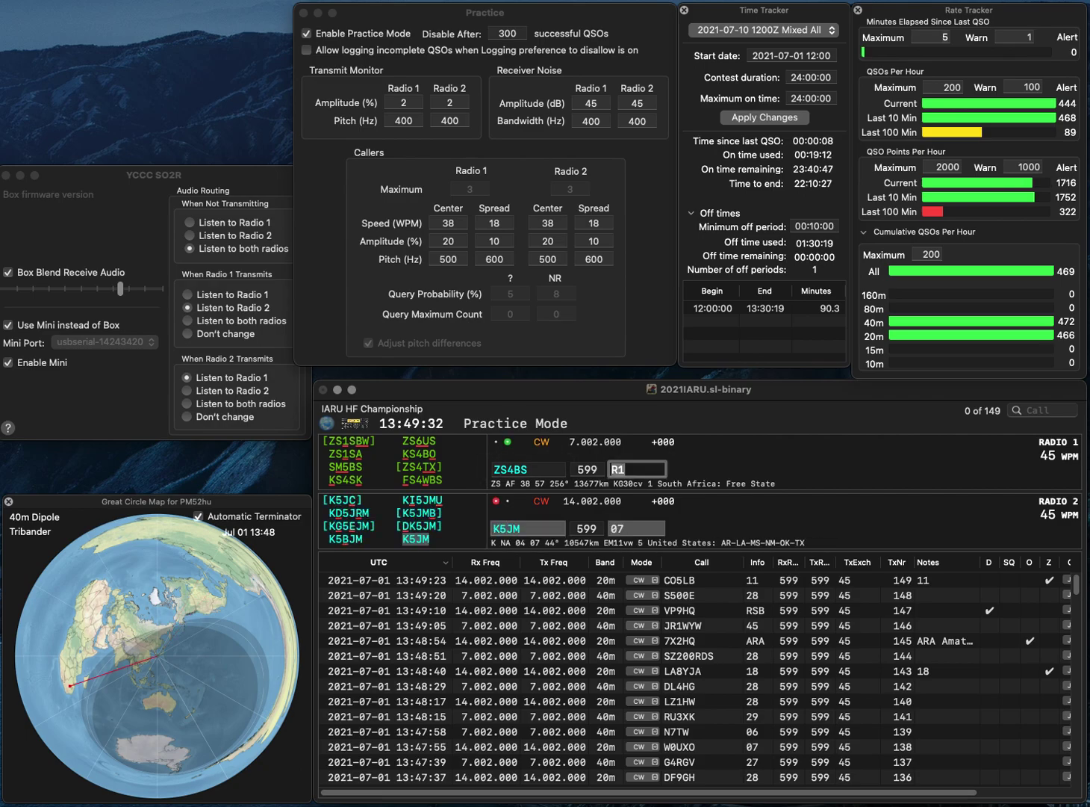
pyautogui.press('Return')
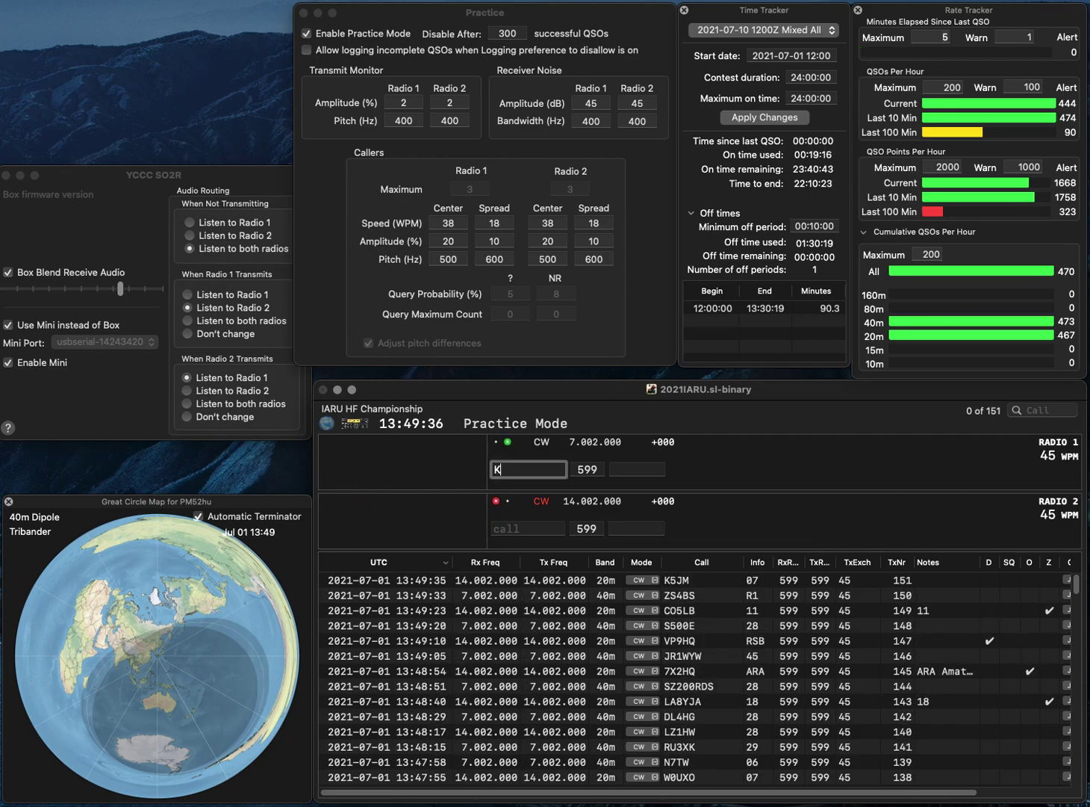
# - Answer the partial call KTHG on Radio 1 and G4P on Radio 2
pyautogui.write('KTHG')
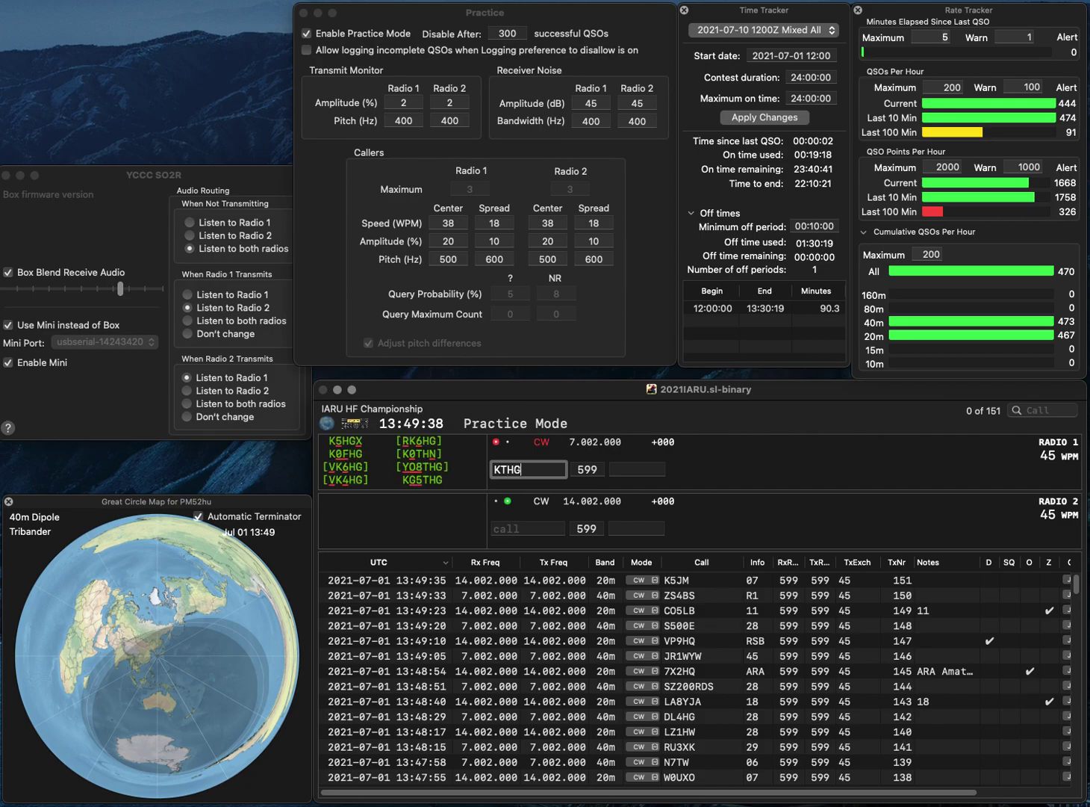
pyautogui.press('Return')
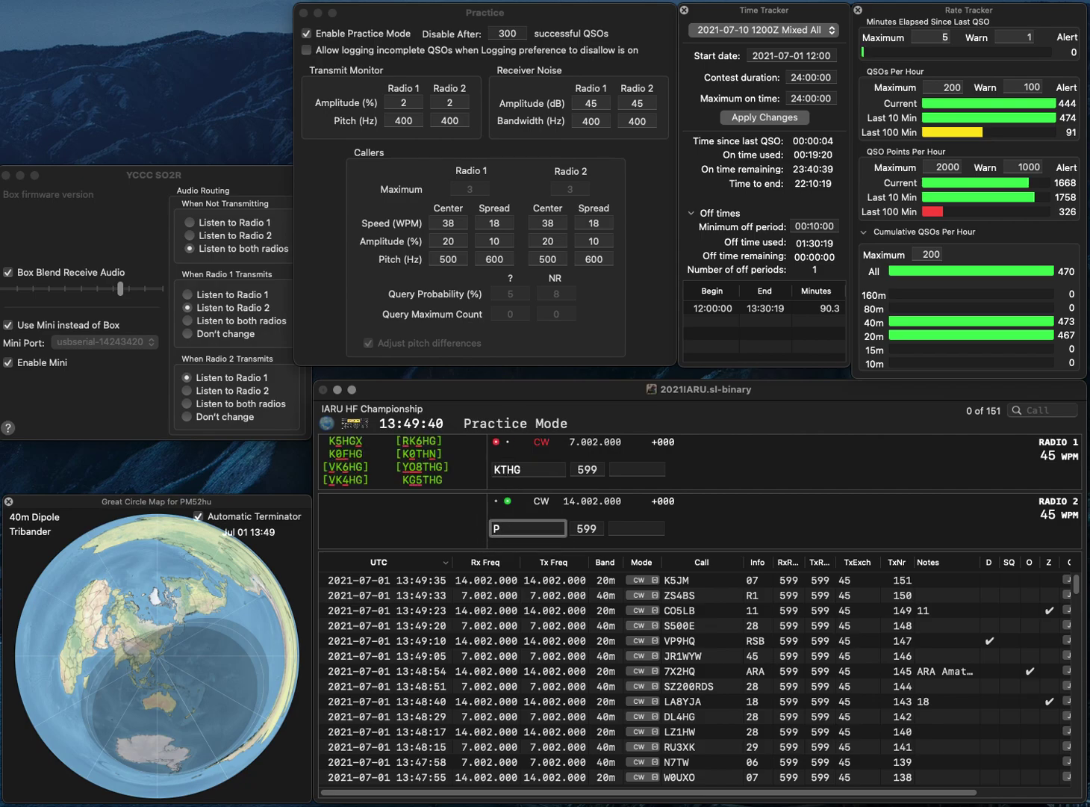
pyautogui.write('G3')
pyautogui.press('BackSpace')
pyautogui.write('4')
pyautogui.press('Return')
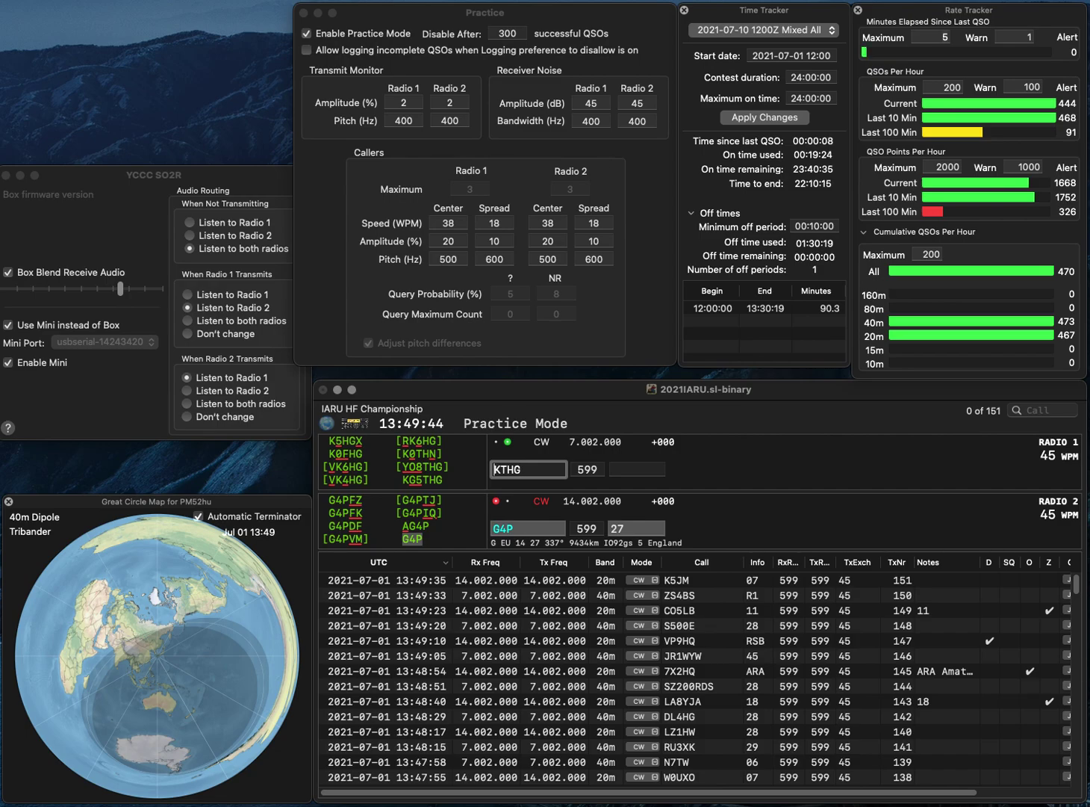
# - Correct the Radio 1 call to KG5THG and send its exchange
pyautogui.write('D')
pyautogui.press('BackSpace')
pyautogui.write('G7')
pyautogui.press('BackSpace')
pyautogui.write('5')
pyautogui.press('Return')
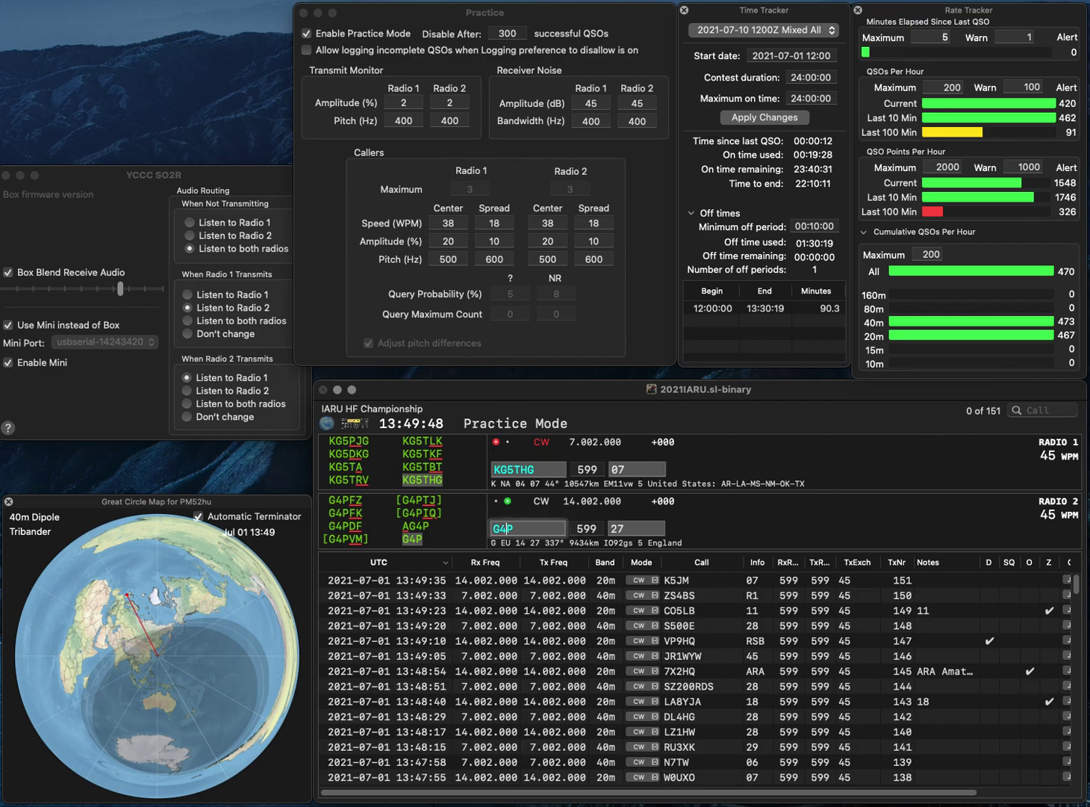
# - Correct the Radio 2 call to G3RTE, and log the KG5THG and G3RTE contacts
pyautogui.press('BackSpace')
pyautogui.write('3')
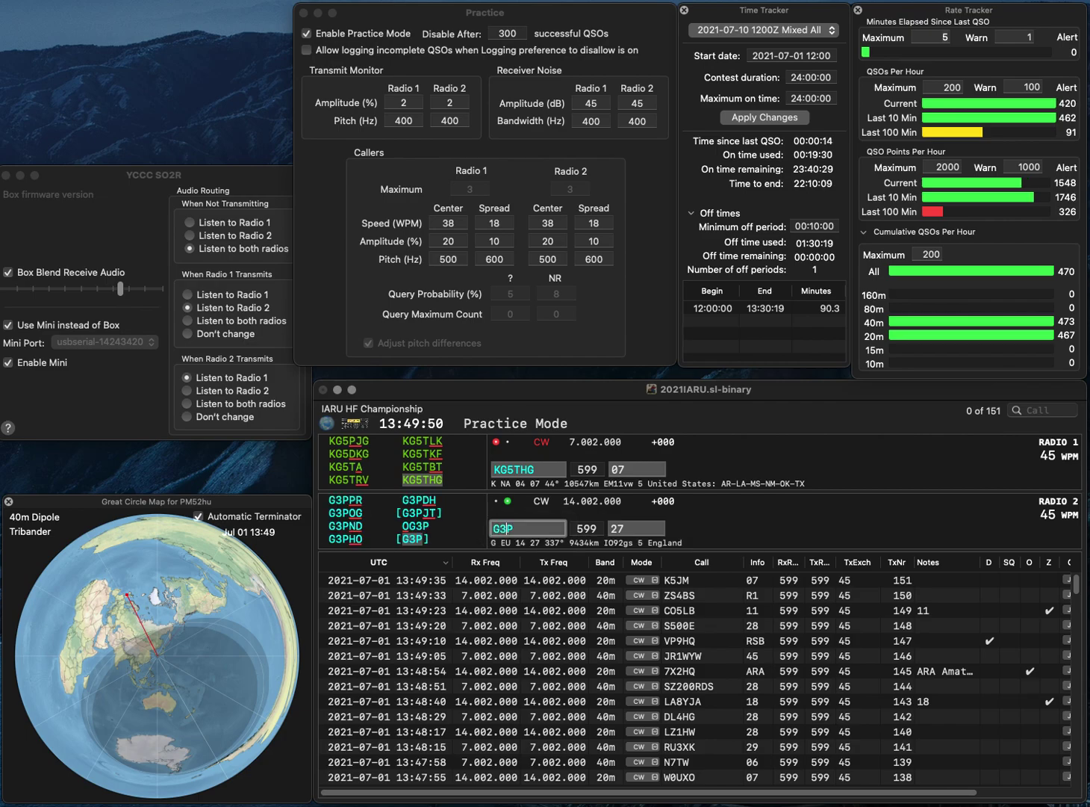
pyautogui.write('RTE')
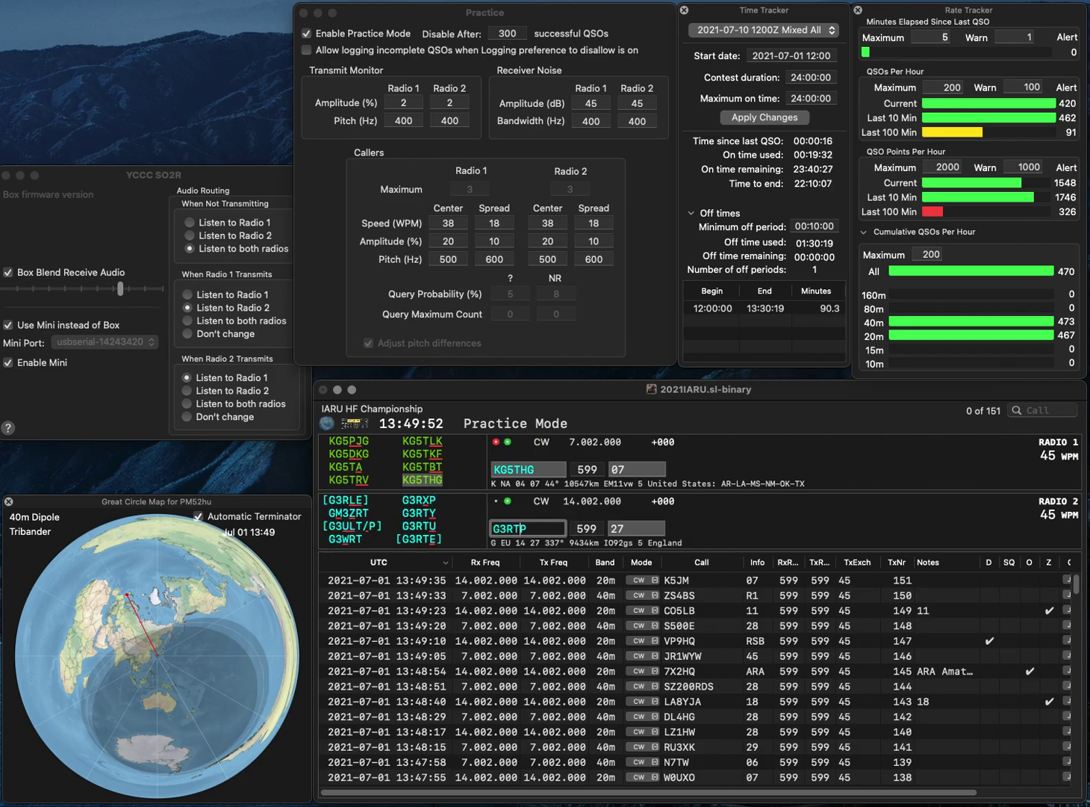
pyautogui.press('Delete')
pyautogui.press('Return')
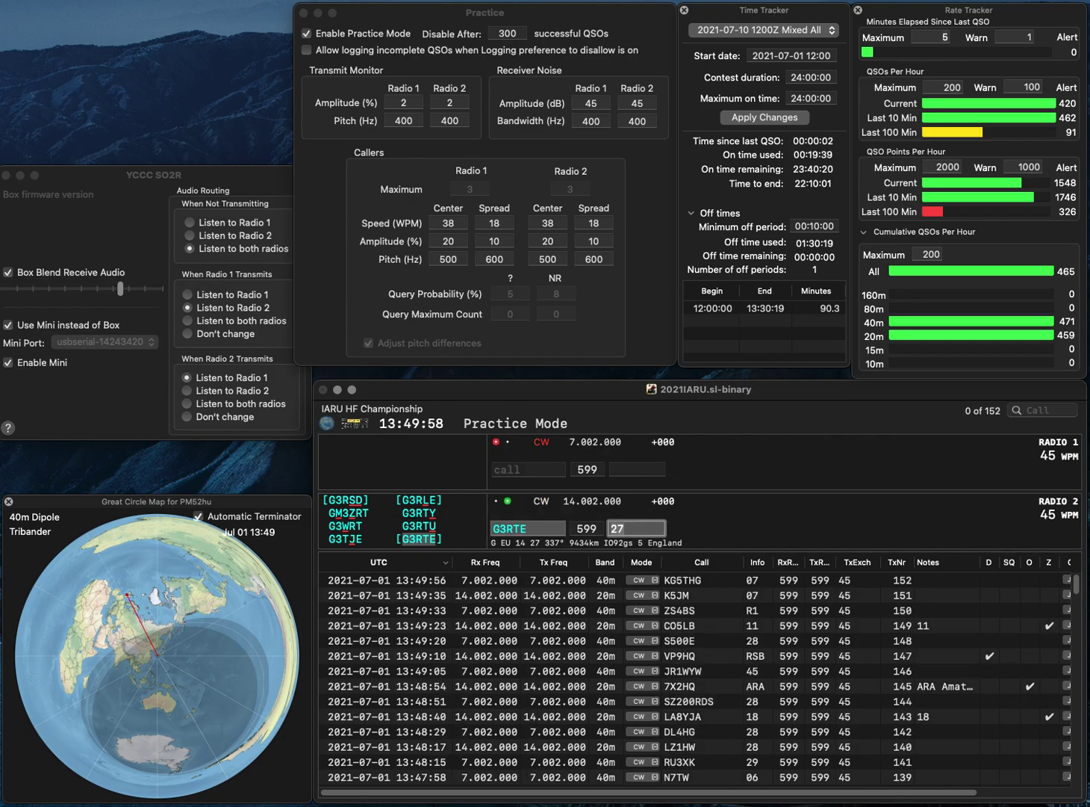
pyautogui.press('Return')
# - Answer KA6U on Radio 1 and YB3BLJ on Radio 2, and log both contacts
pyautogui.write('KA')
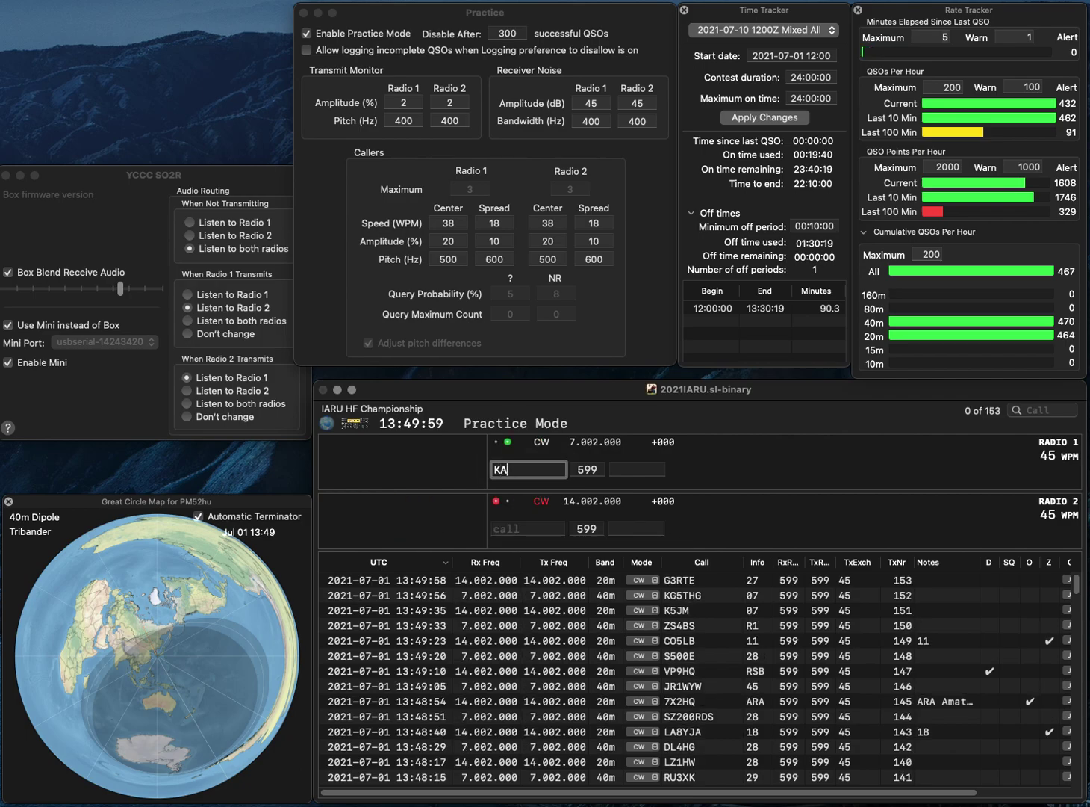
pyautogui.write('6U')
pyautogui.press('Return')
pyautogui.write('YB3BLJ')
pyautogui.press('Return')
pyautogui.press('Return')
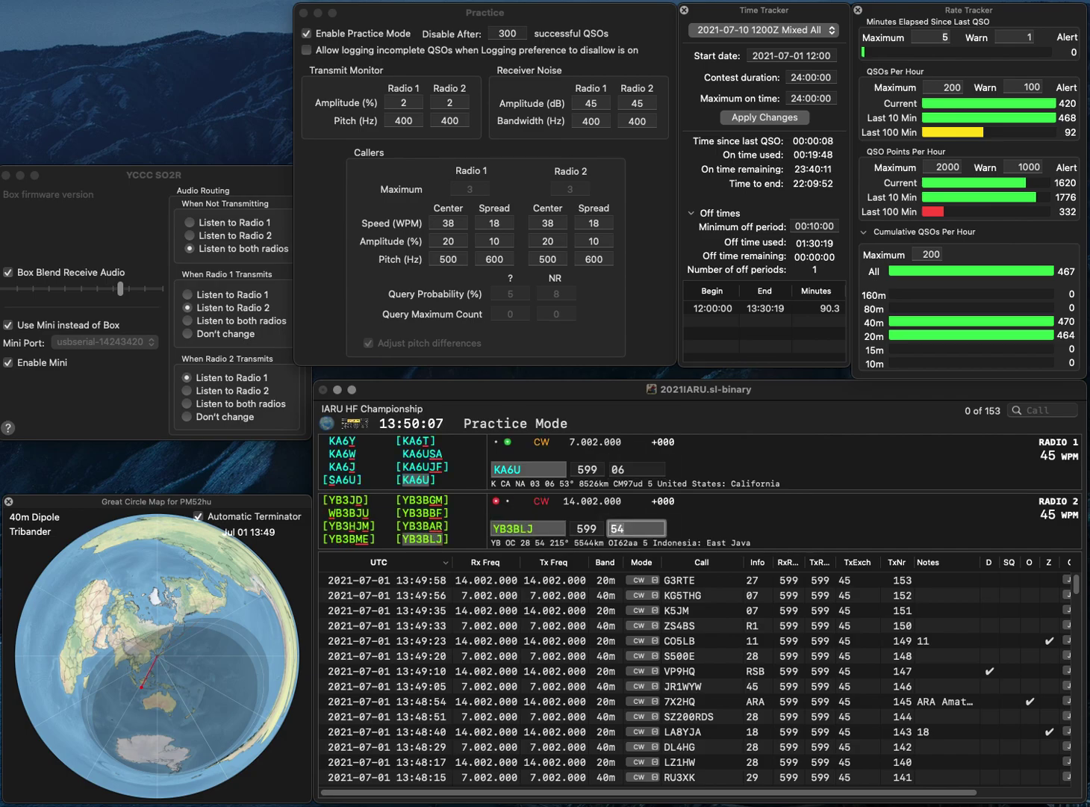
pyautogui.press('Return')
# - Enter the call B7HQ on Radio 1 and send its exchange
pyautogui.write('7H')
pyautogui.press('Left')
pyautogui.press('Left')
pyautogui.write('B')
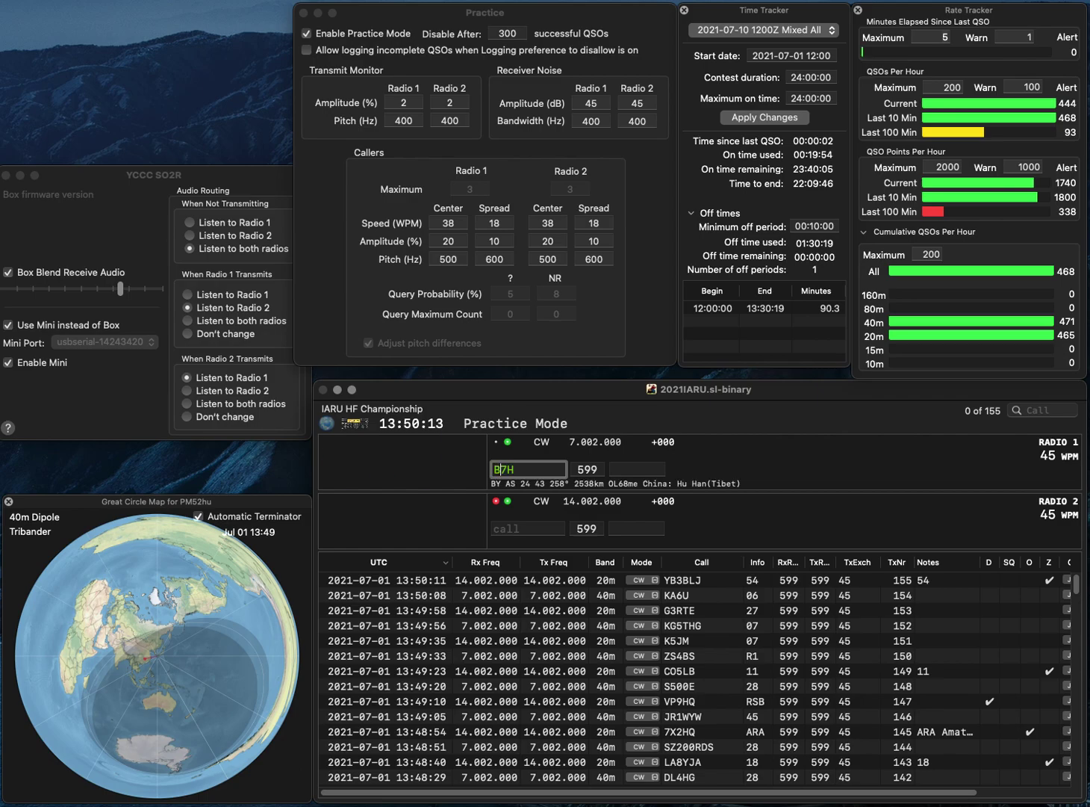
pyautogui.press('Right')
pyautogui.press('Right')
pyautogui.write('Q')
pyautogui.press('Return')
# - Answer S50HQ on Radio 2 after correcting the call from 9HQ, and log the B7HQ and S50HQ contacts
pyautogui.write('9HQ')
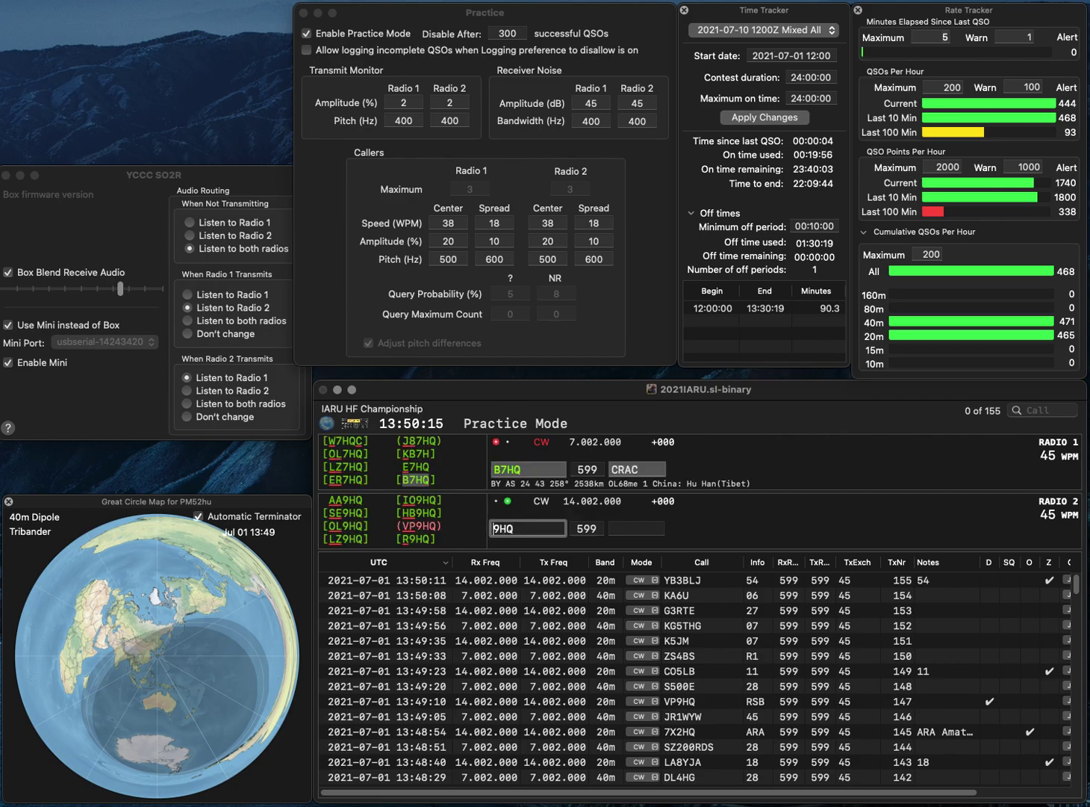
pyautogui.write('50')
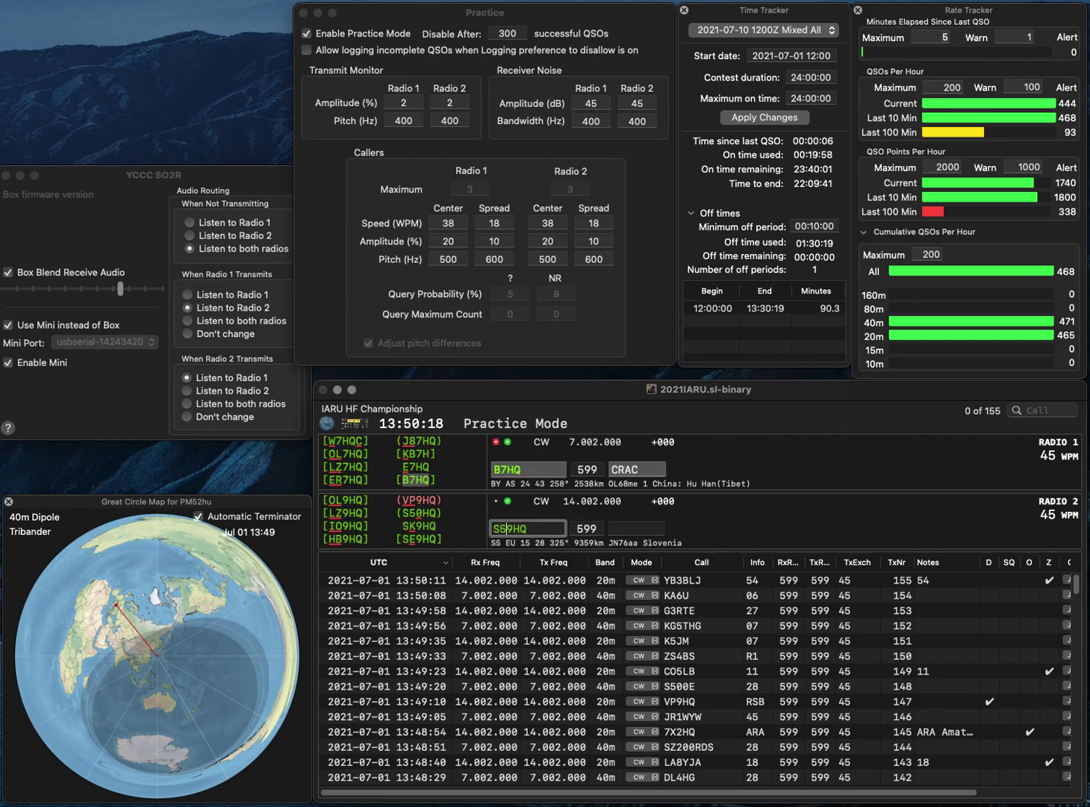
pyautogui.press('Delete')
pyautogui.press('Return')
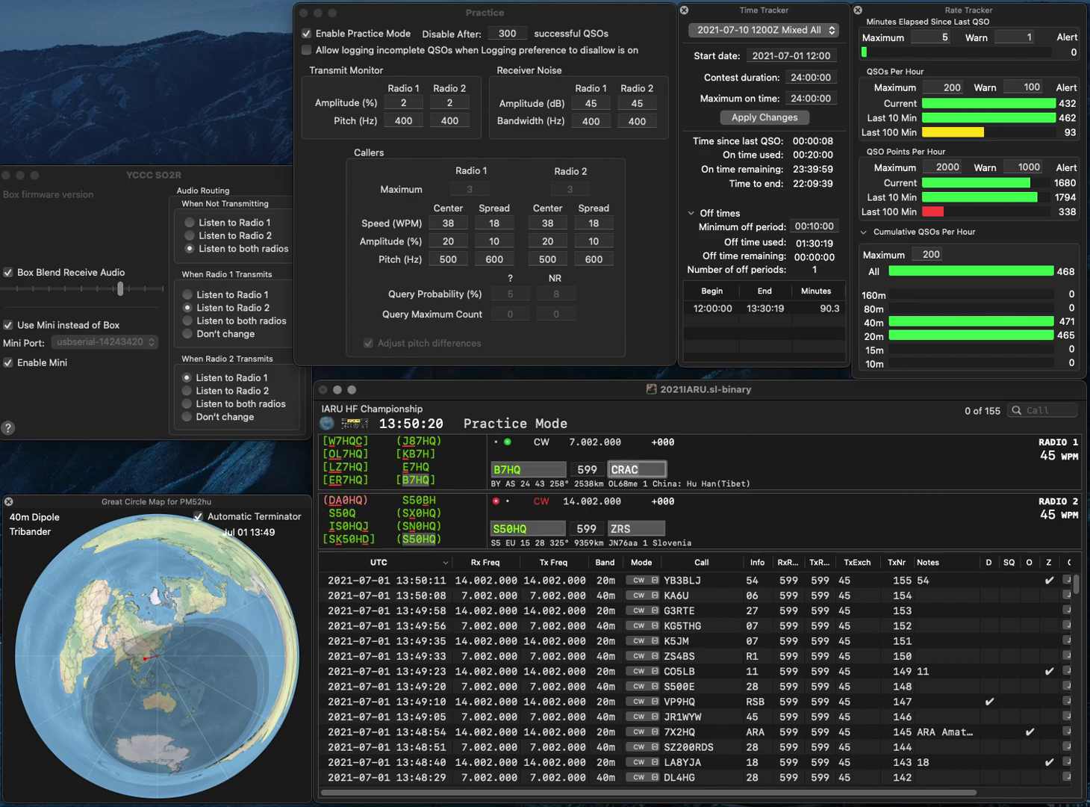
pyautogui.press('Return')
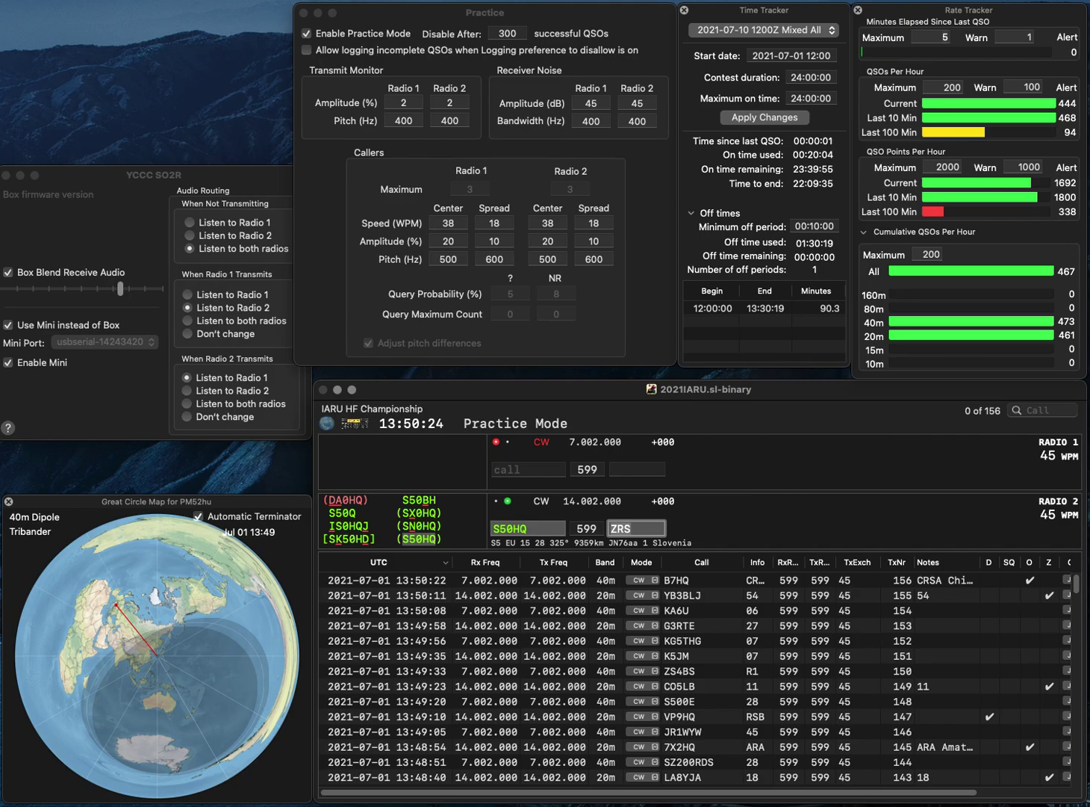
pyautogui.press('Return')
# - Answer CJ3RA on Radio 1, enter the partial call 3Z on Radio 2, and log the CJ3RA contact
pyautogui.write('J3RA')
pyautogui.press('Home')
pyautogui.write('C')
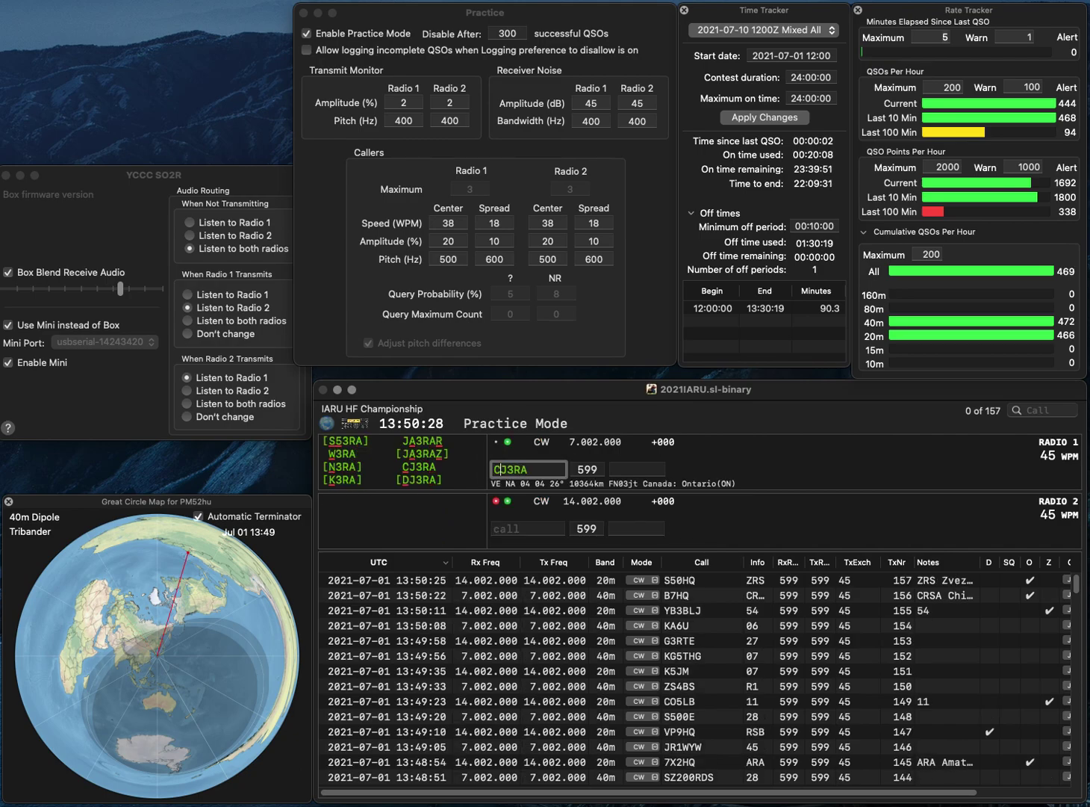
pyautogui.press('Return')
pyautogui.write('3Z')
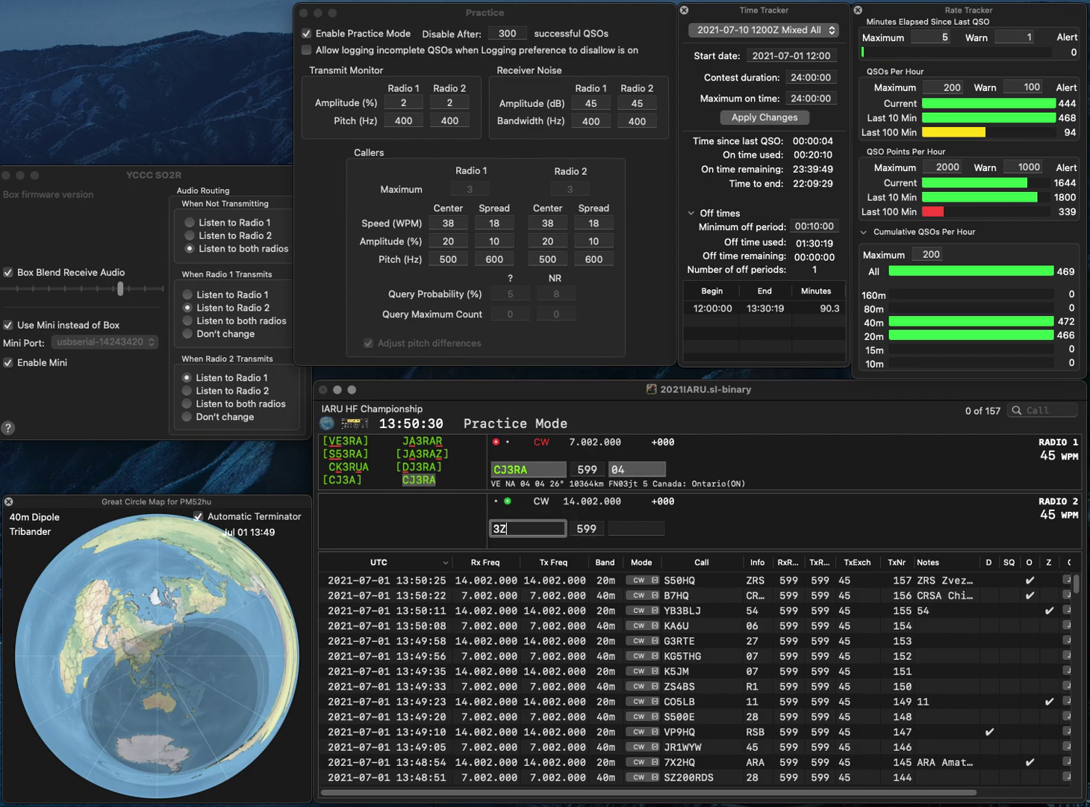
pyautogui.press('Tab')
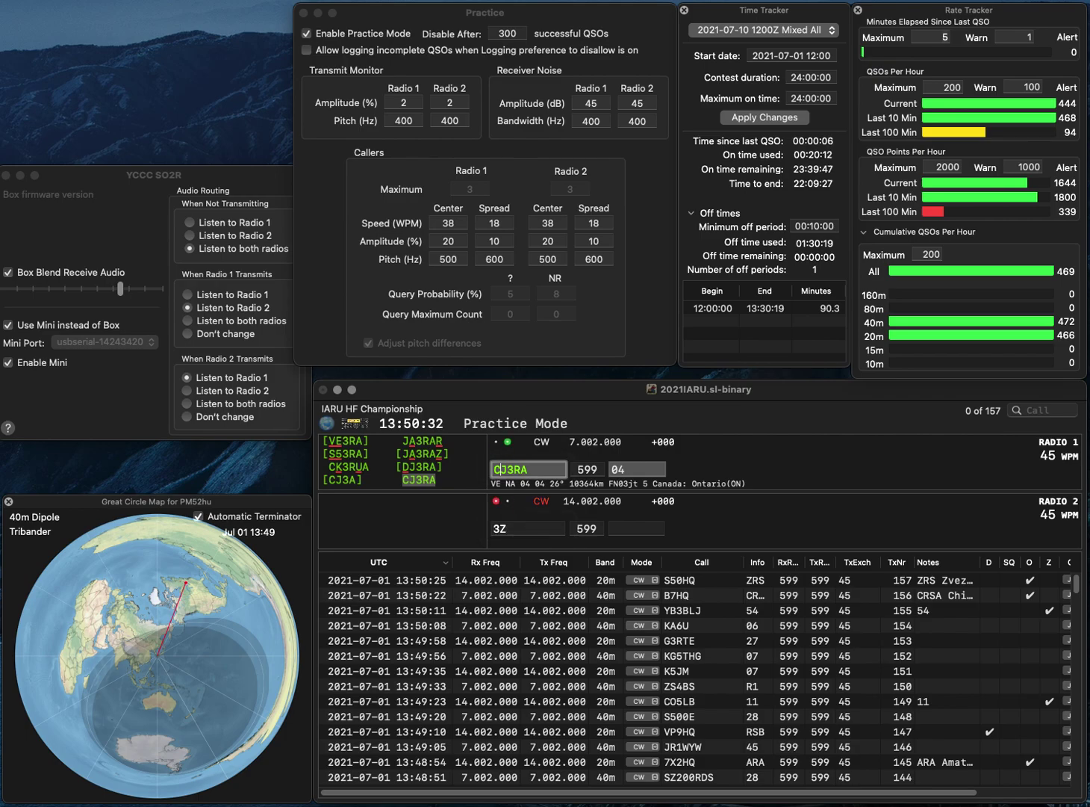
pyautogui.press('Tab')
pyautogui.press('Return')
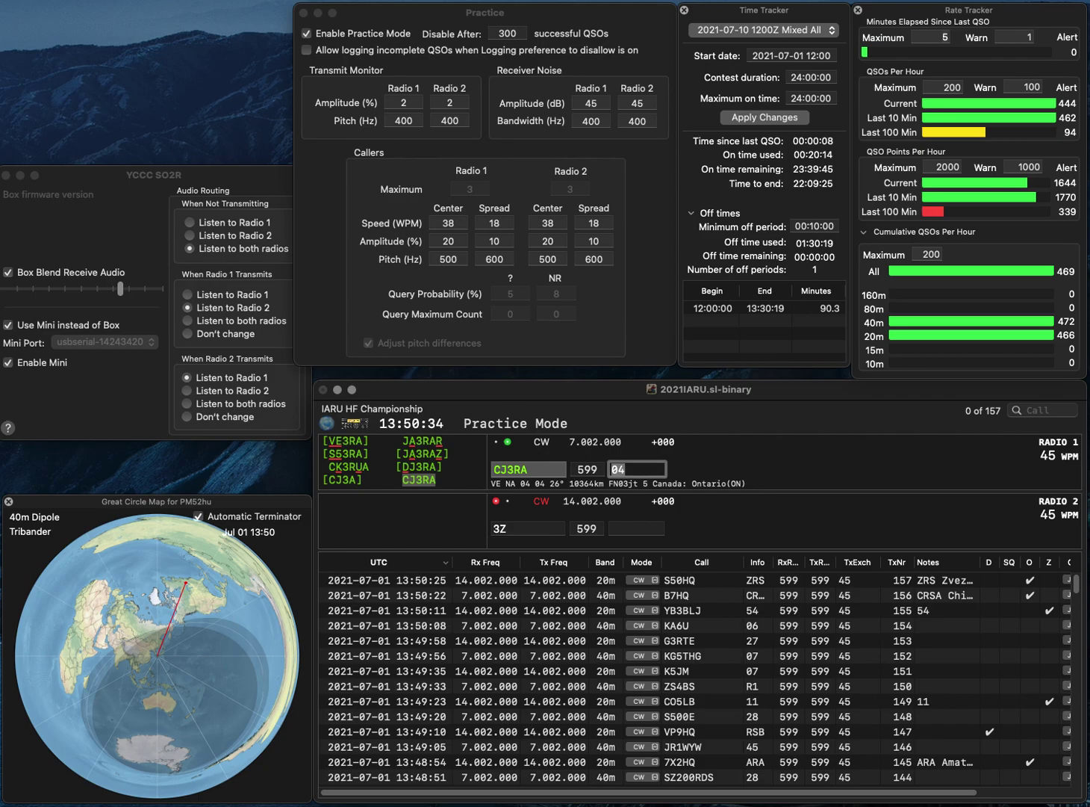
# - Complete the Radio 2 call to AI3Z, answer KC9SXX on Radio 1, and log the AI3Z contact
pyautogui.click(494, 528)
pyautogui.write('AI')
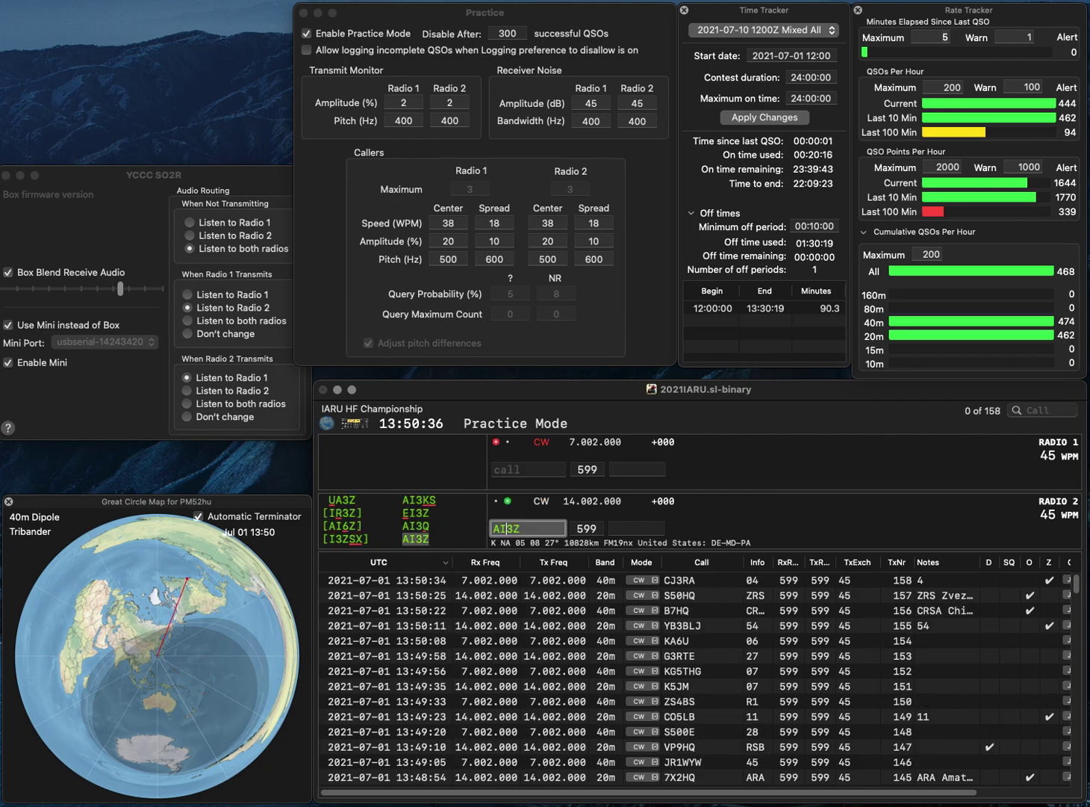
pyautogui.press('Return')
pyautogui.write('KC')
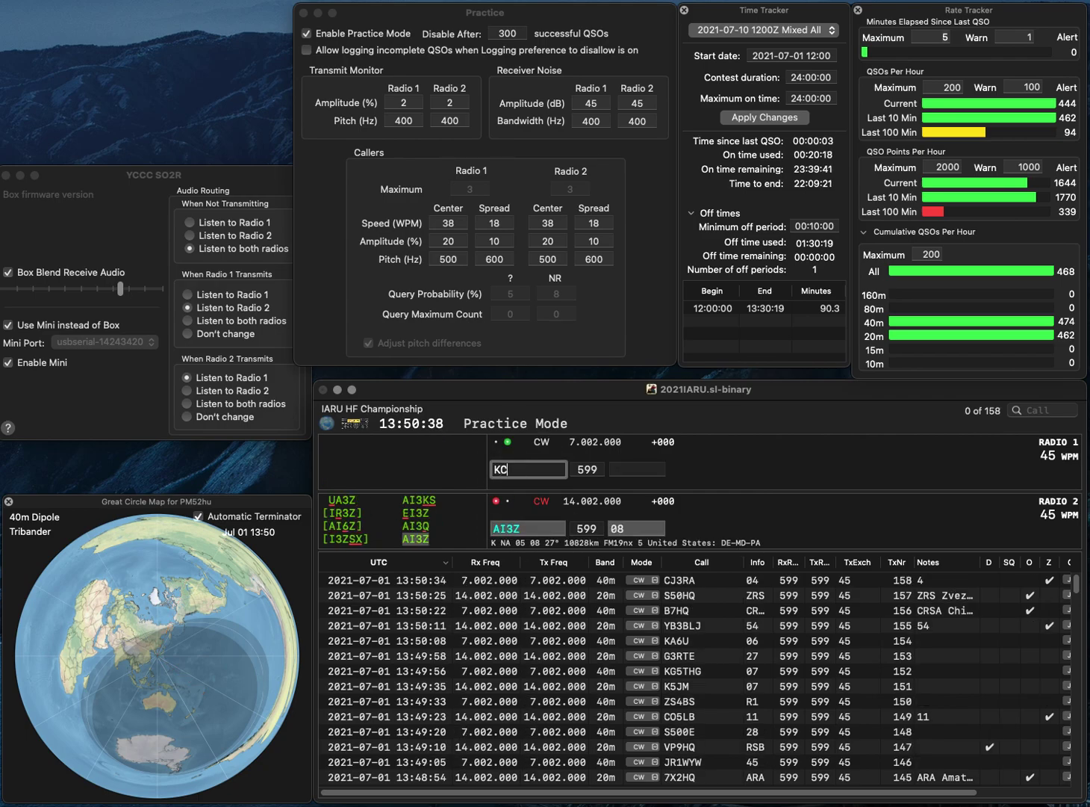
pyautogui.write('9SXX')
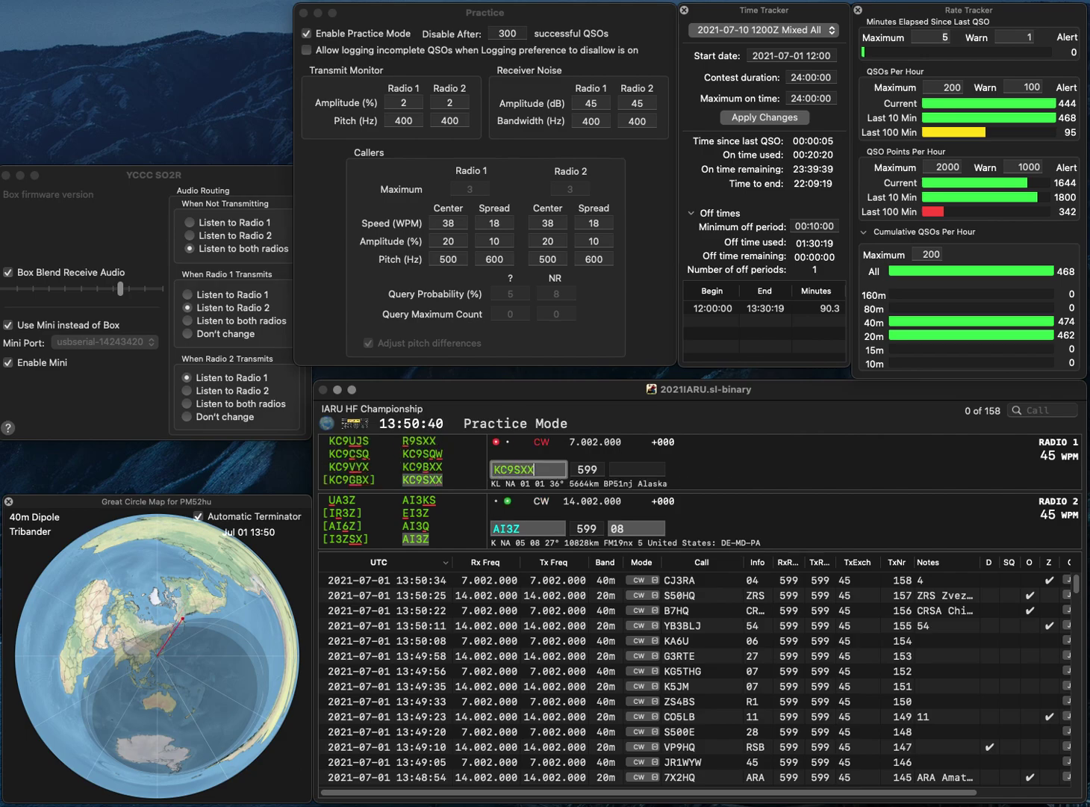
pyautogui.press('Tab')
pyautogui.press('Return')
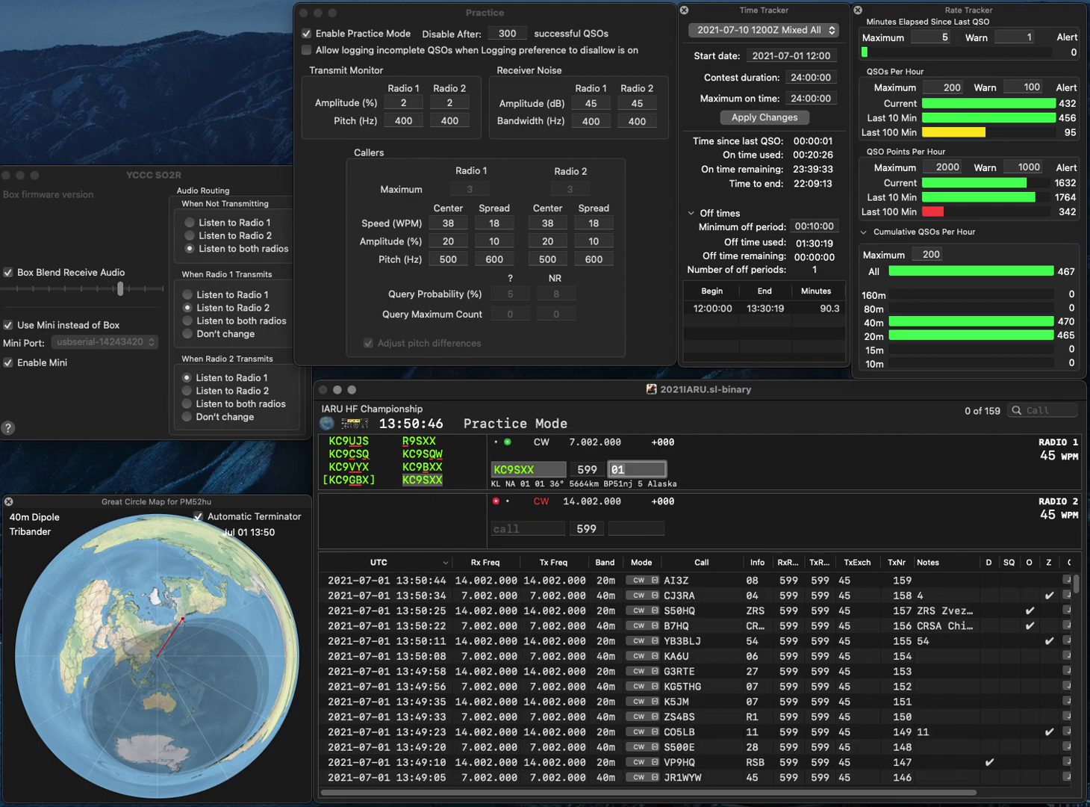
pyautogui.press('Return')
pyautogui.write('KI')
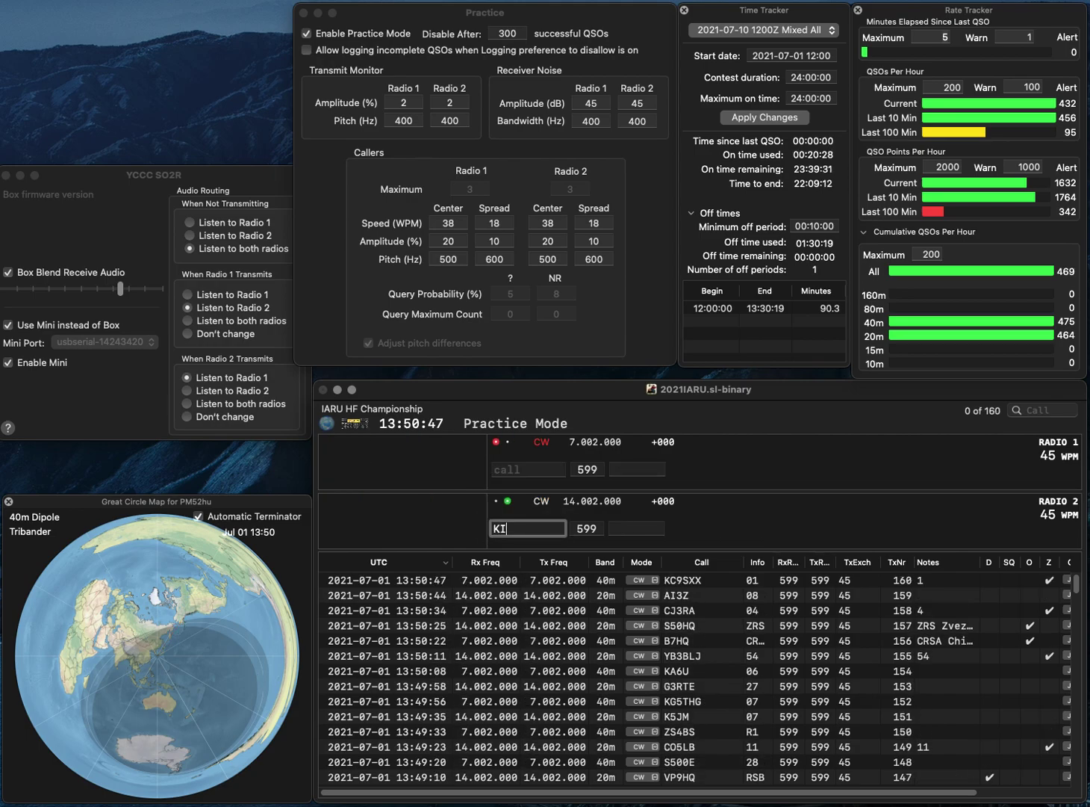
pyautogui.write('5DAR')
pyautogui.press('Return')
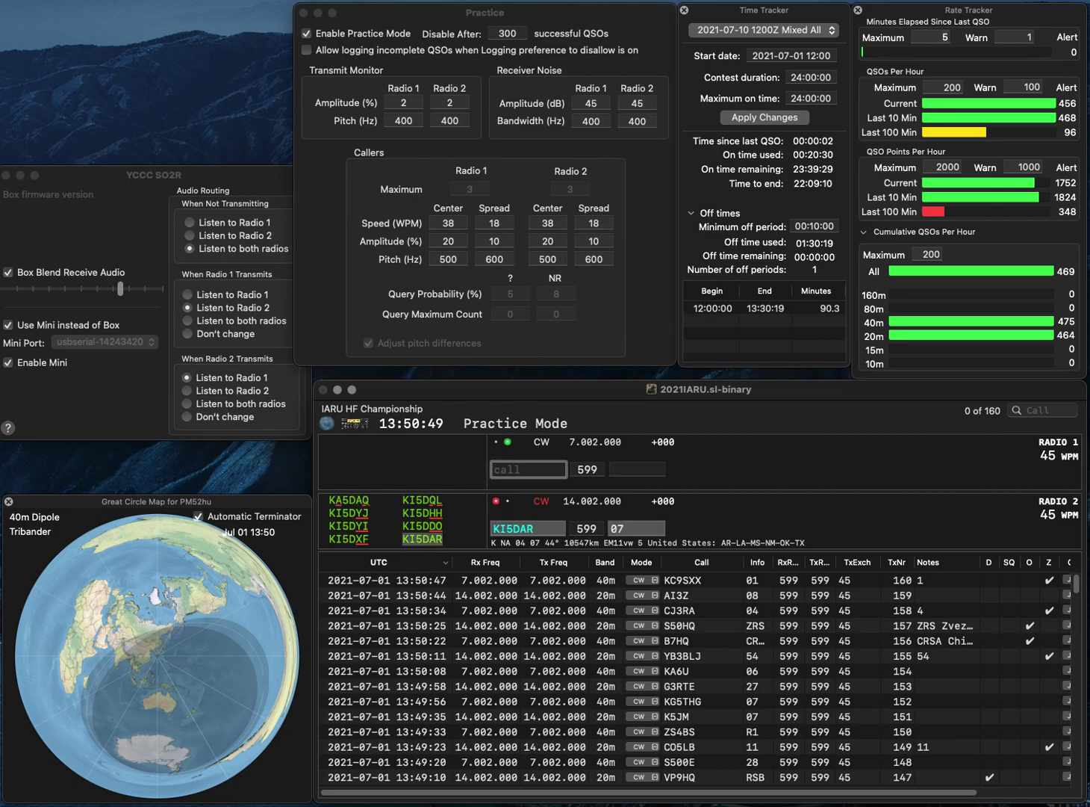
# - Enter the partial call 3V on Radio 1 and log the KI5DAR contact on Radio 2
pyautogui.press('Return')
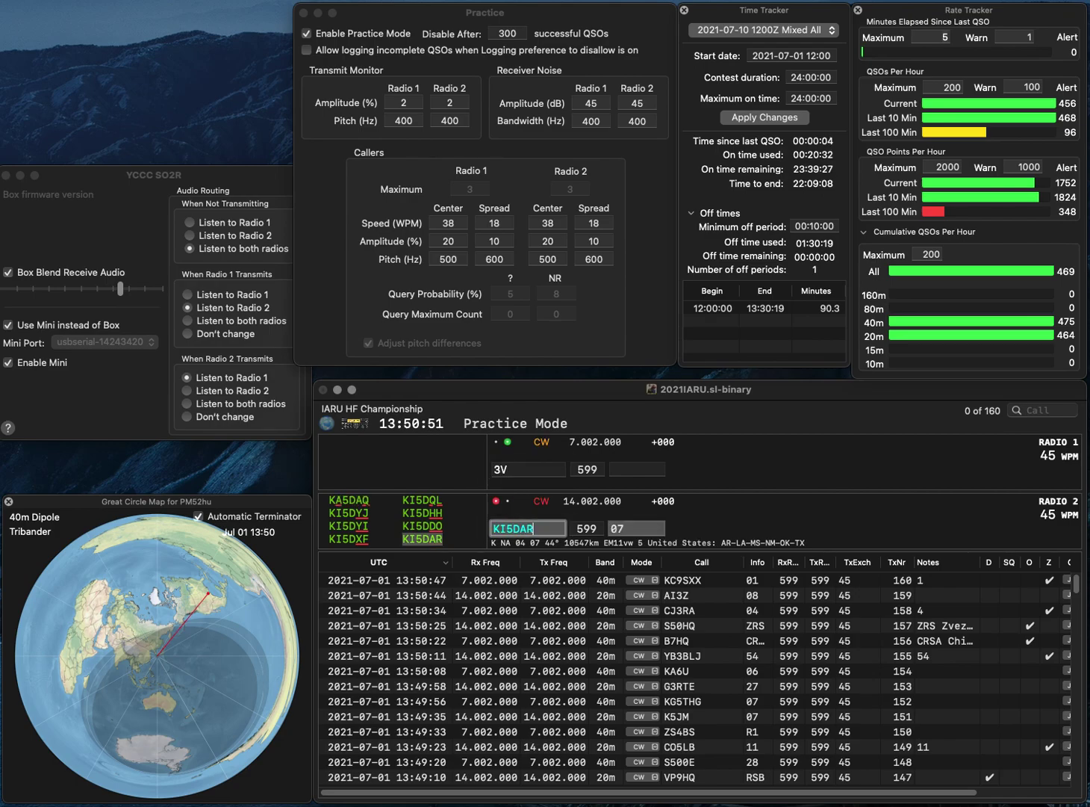
pyautogui.press('space')
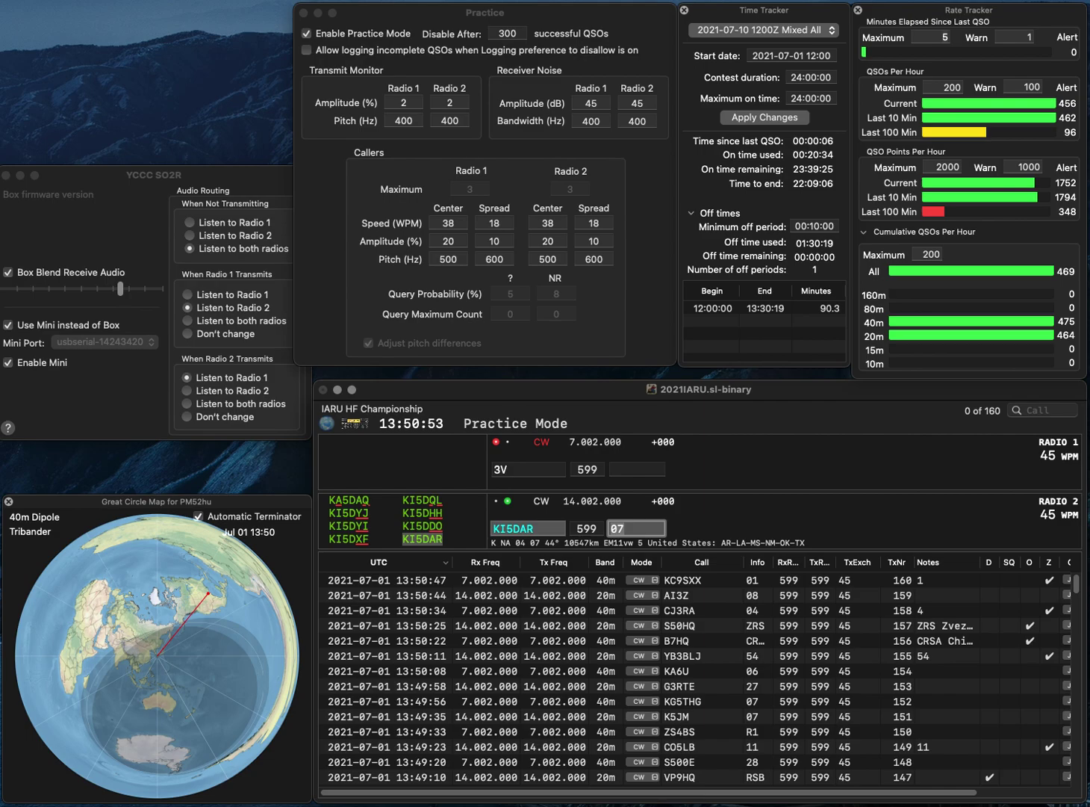
pyautogui.press('Return')
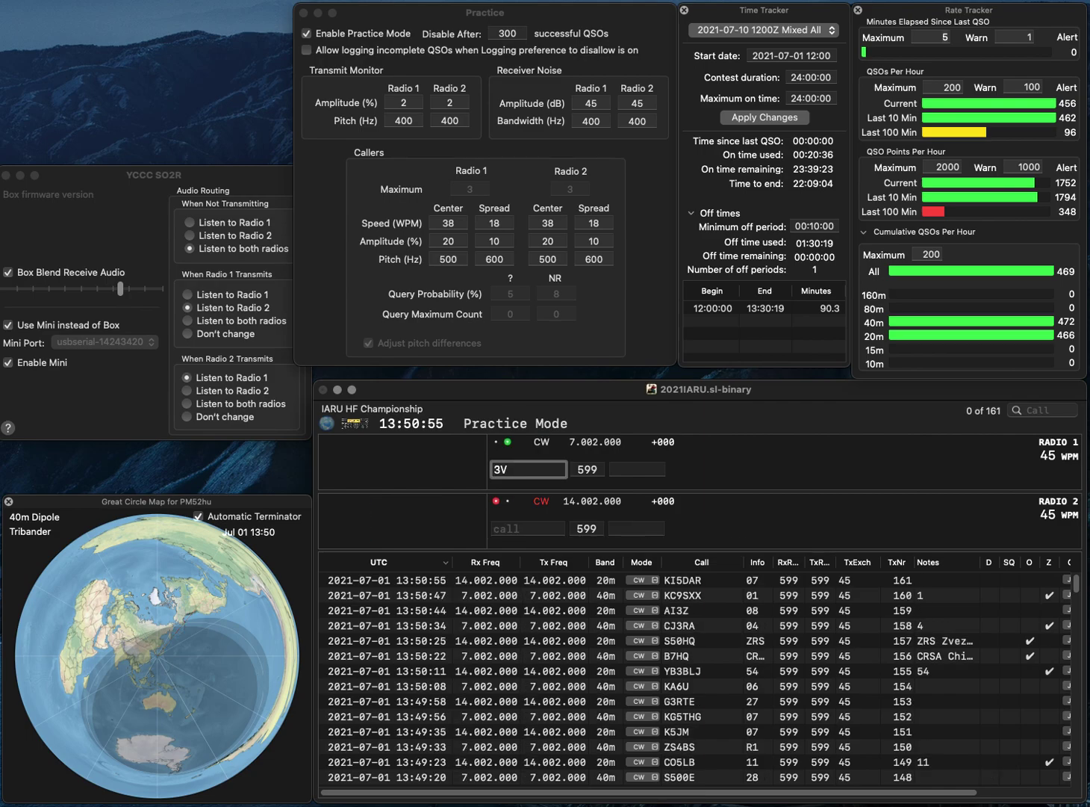
# - Replace the Radio 1 partial call with SP2V and send its exchange, and answer PT3T on Radio 2
pyautogui.write('SP23')
pyautogui.press('BackSpace')
pyautogui.press('Return')
pyautogui.write('T')
pyautogui.press('BackSpace')
pyautogui.write('PT3T')
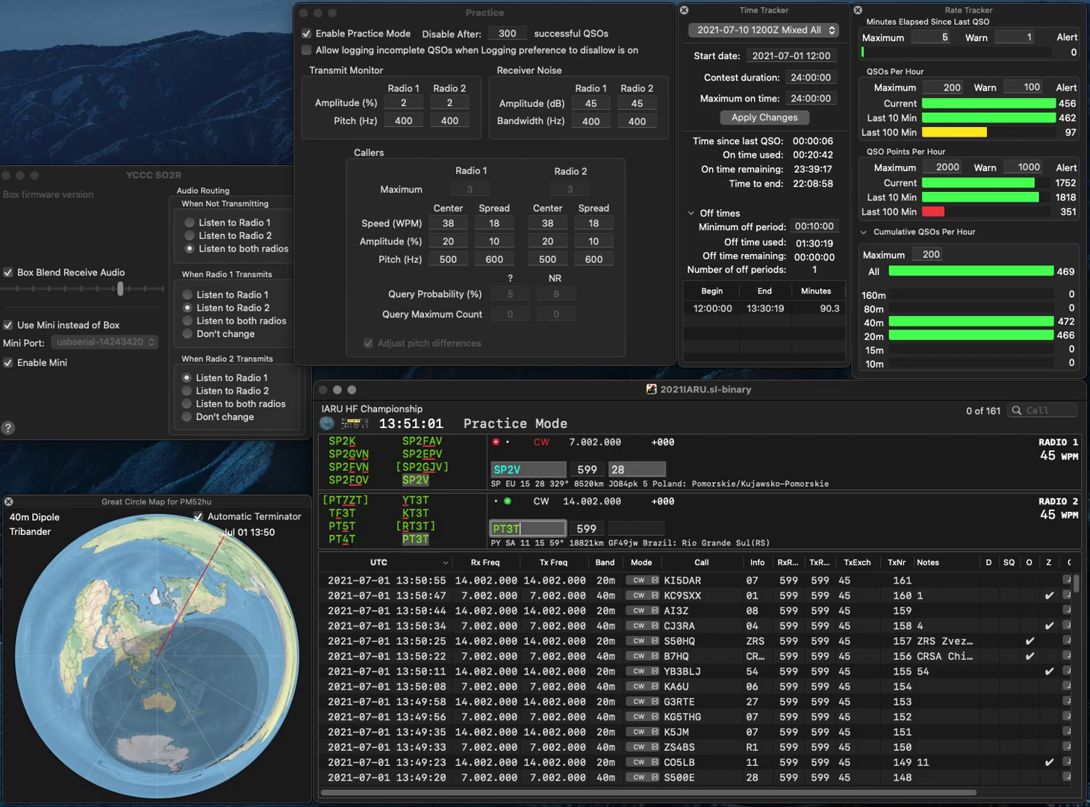
pyautogui.press('Return')
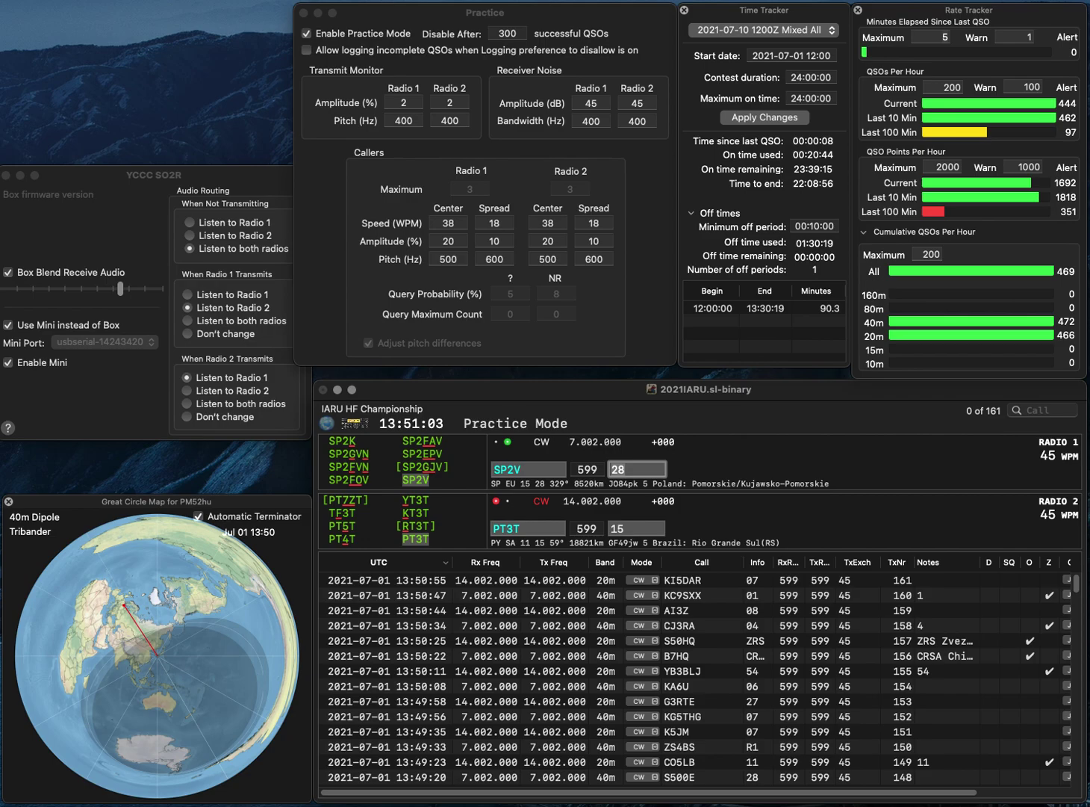
pyautogui.press('Return')
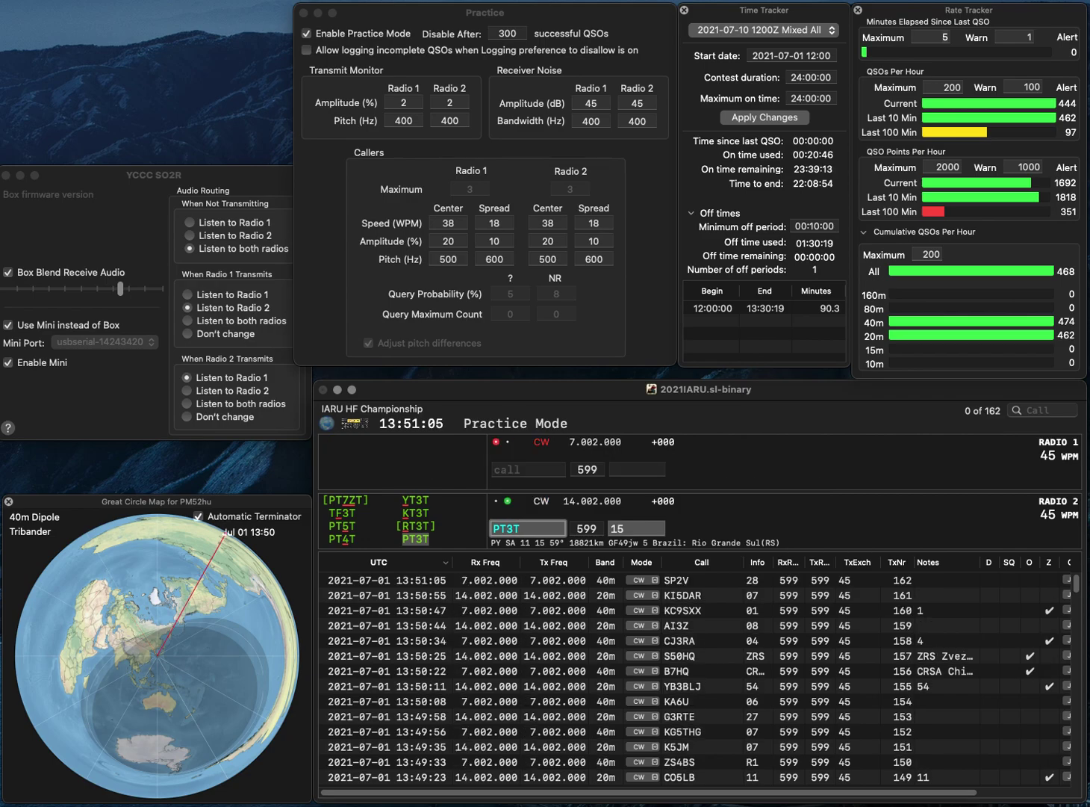
pyautogui.press('Left')
pyautogui.press('Left')
pyautogui.press('BackSpace')
pyautogui.write('B')
pyautogui.press('Return')
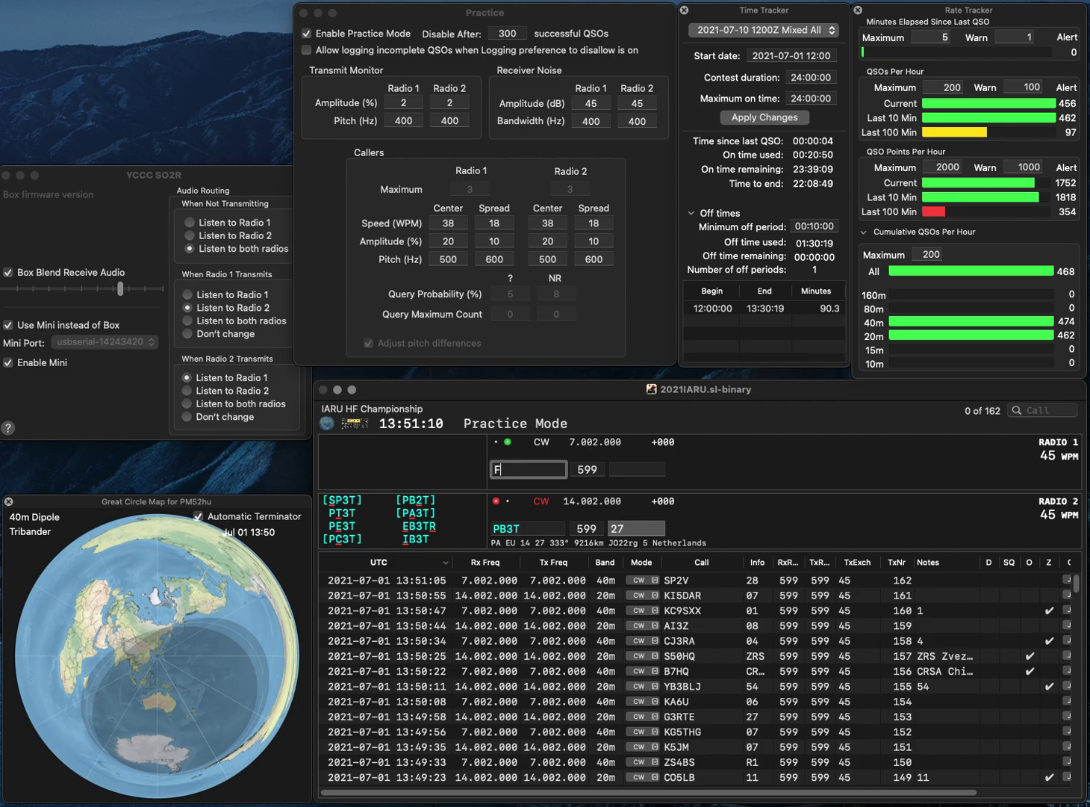
# - Enter the partial call FWB on Radio 1 and correct the Radio 2 call to PB2T
pyautogui.press('Return')
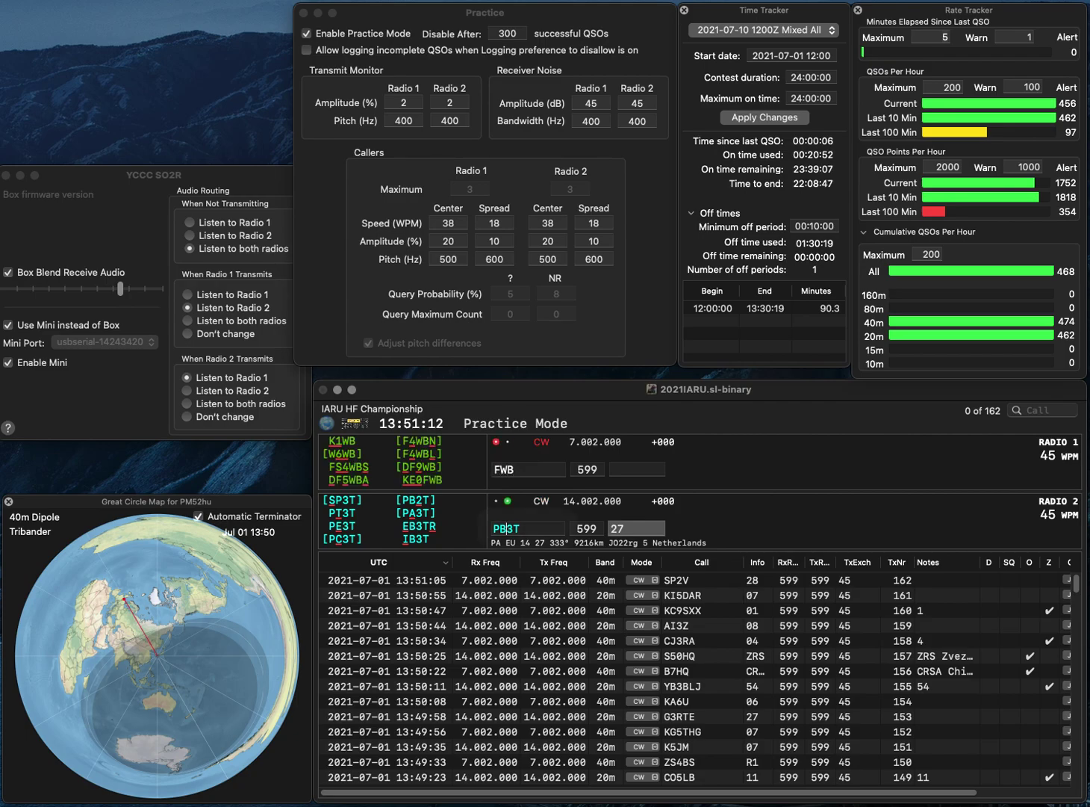
pyautogui.press('BackSpace')
pyautogui.press('BackSpace')
pyautogui.write('2T')
pyautogui.press('Return')
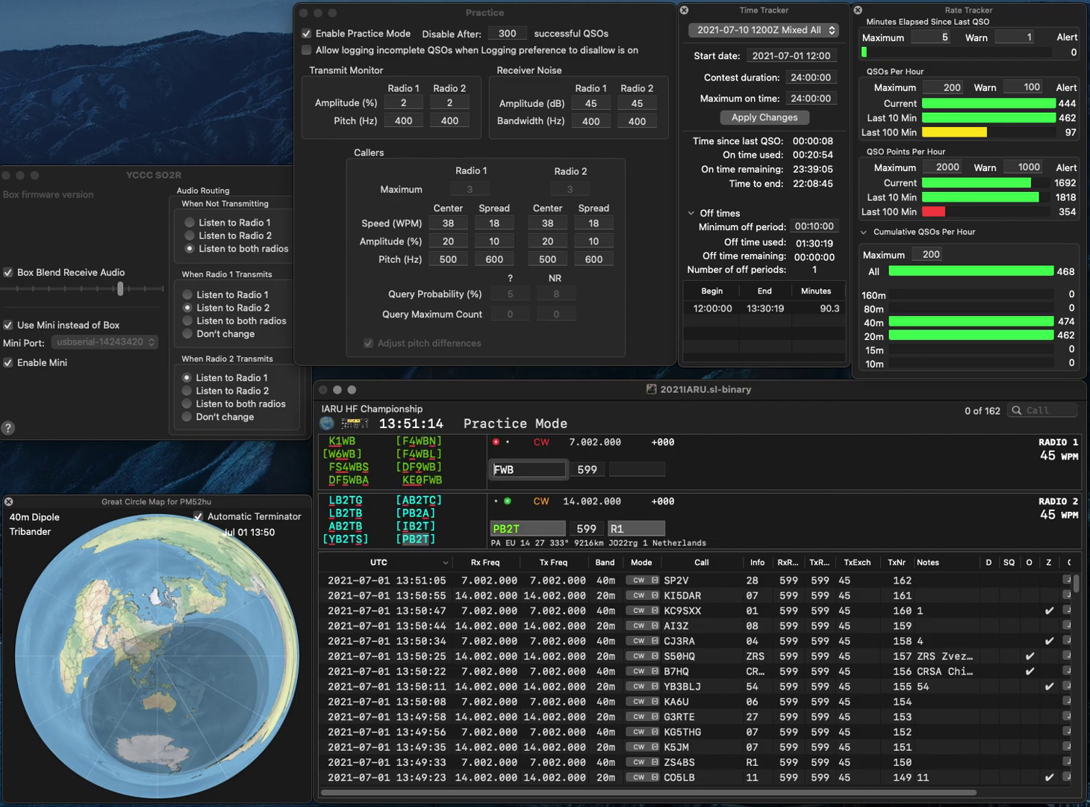
pyautogui.write('JA3')
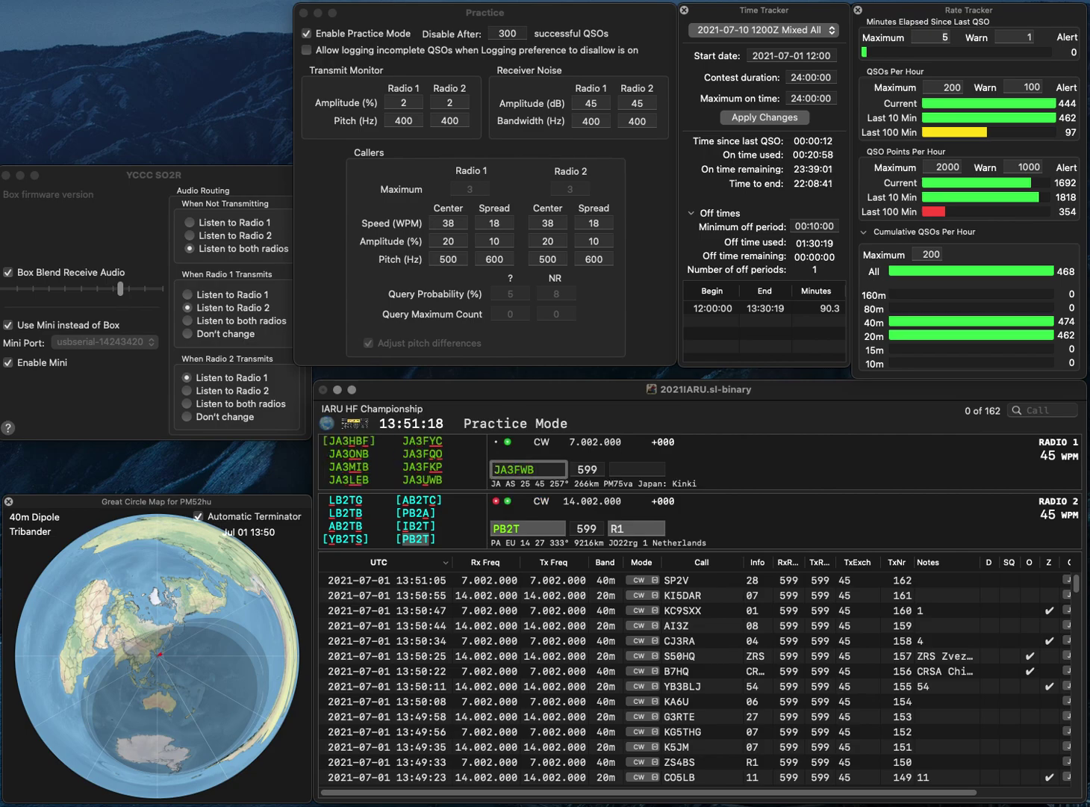
pyautogui.press('Left')
pyautogui.press('Left')
pyautogui.press('BackSpace')
pyautogui.write('U')
pyautogui.press('Return')
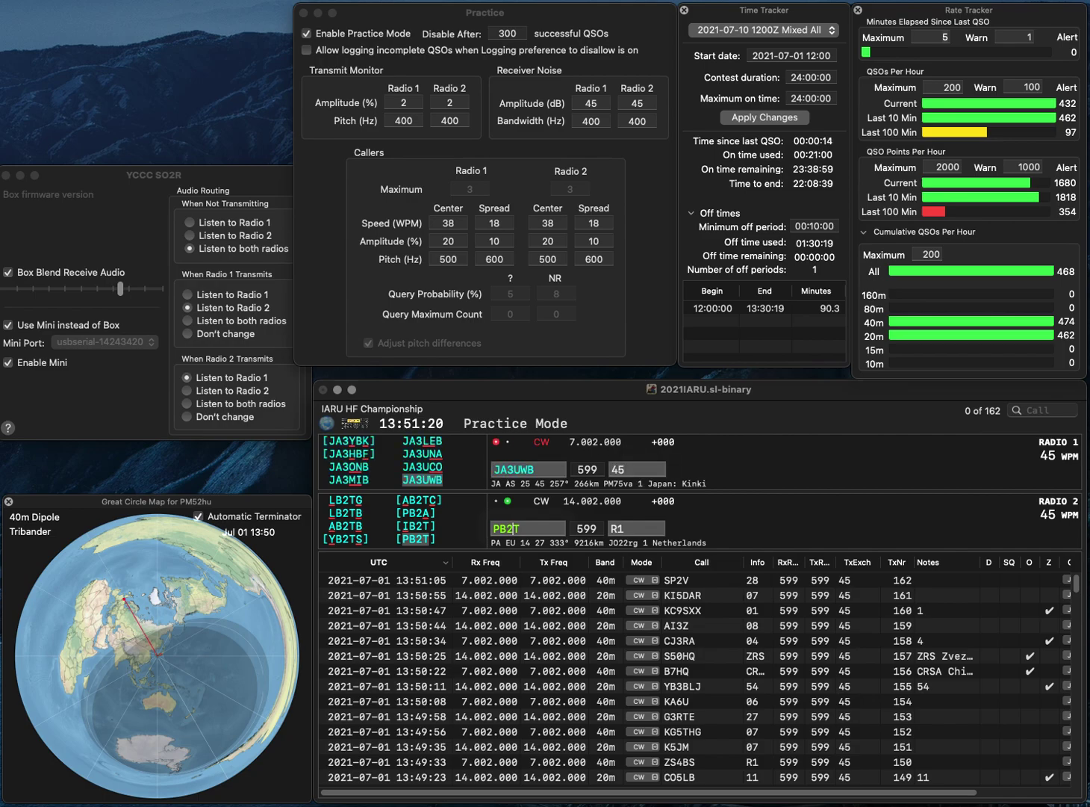
pyautogui.press('Return')
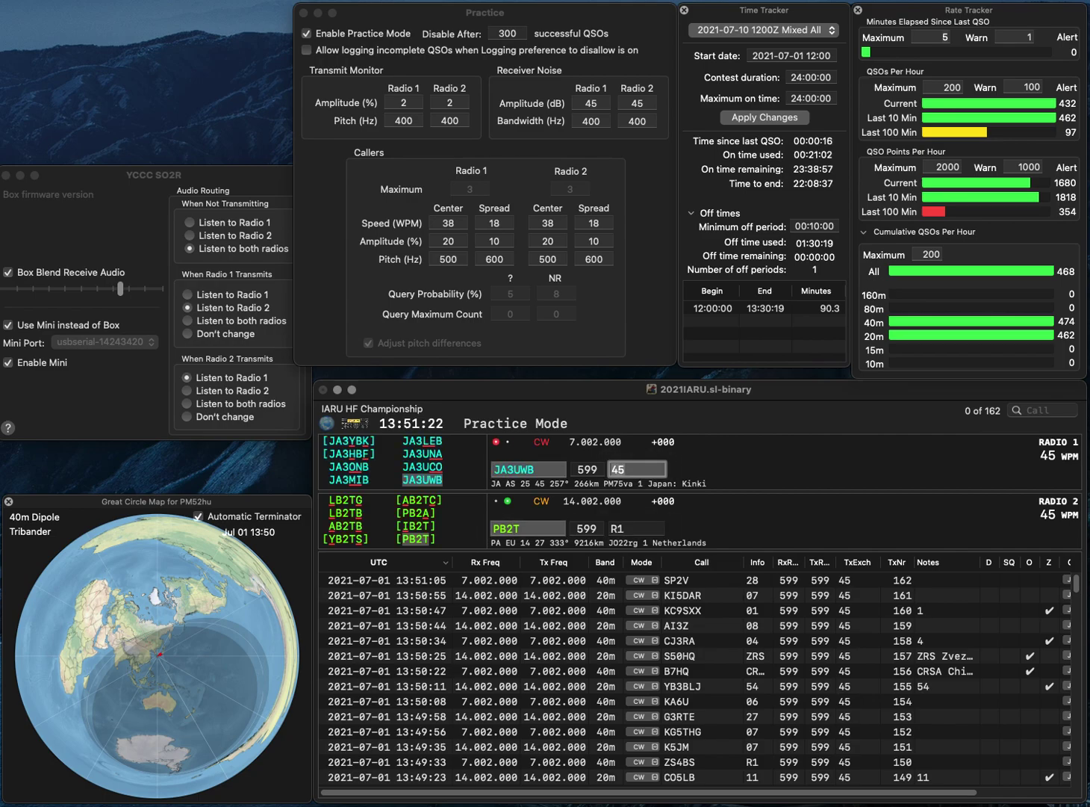
pyautogui.press('Return')
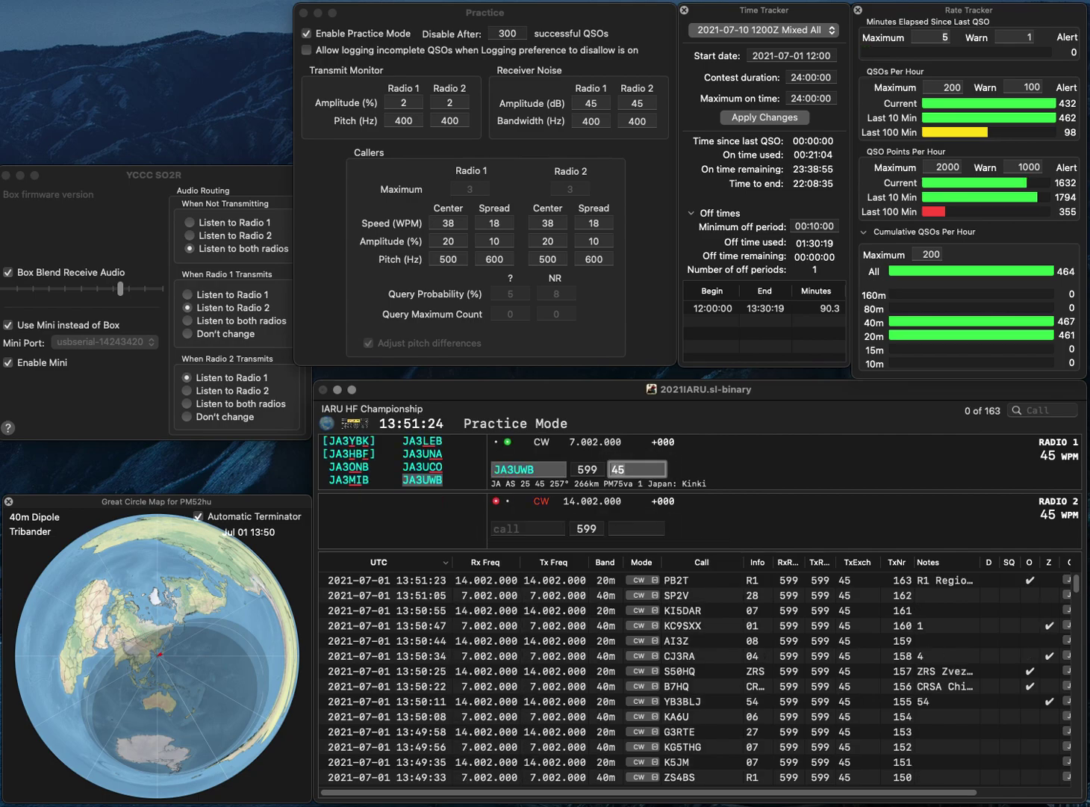
pyautogui.press('Return')
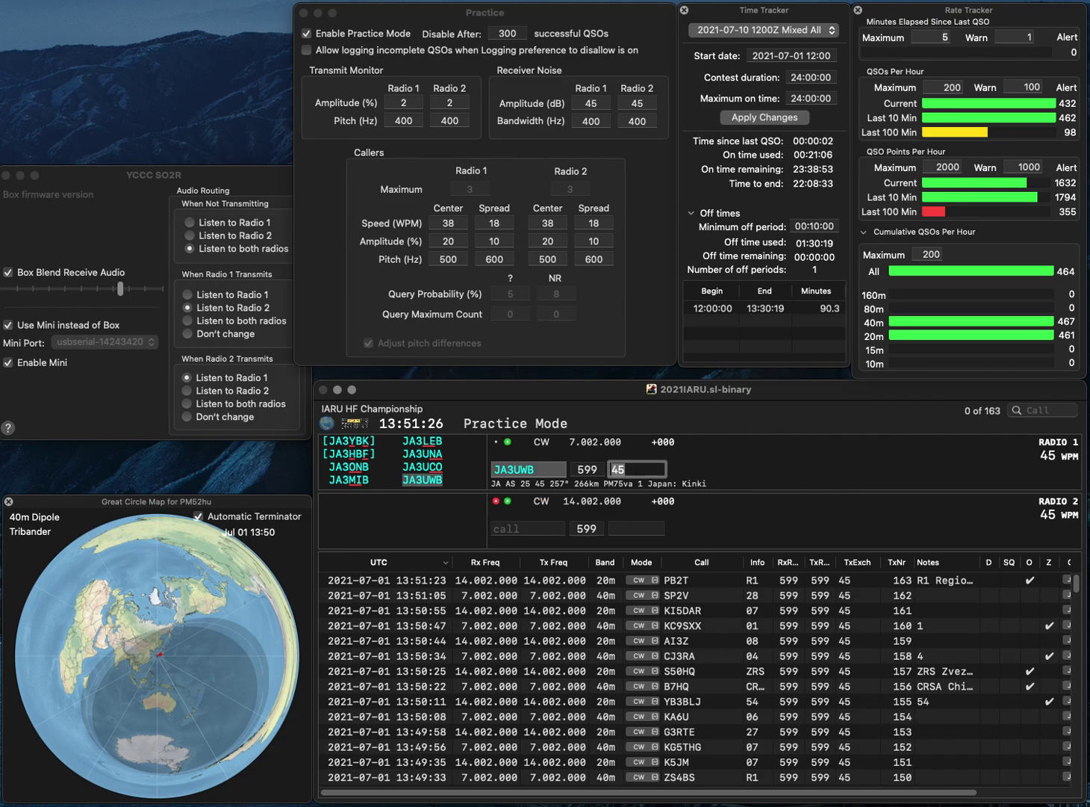
# - Enter the partial call W3 on Radio 2 and answer AE7K on Radio 1
pyautogui.write('W3')
pyautogui.press('Return')
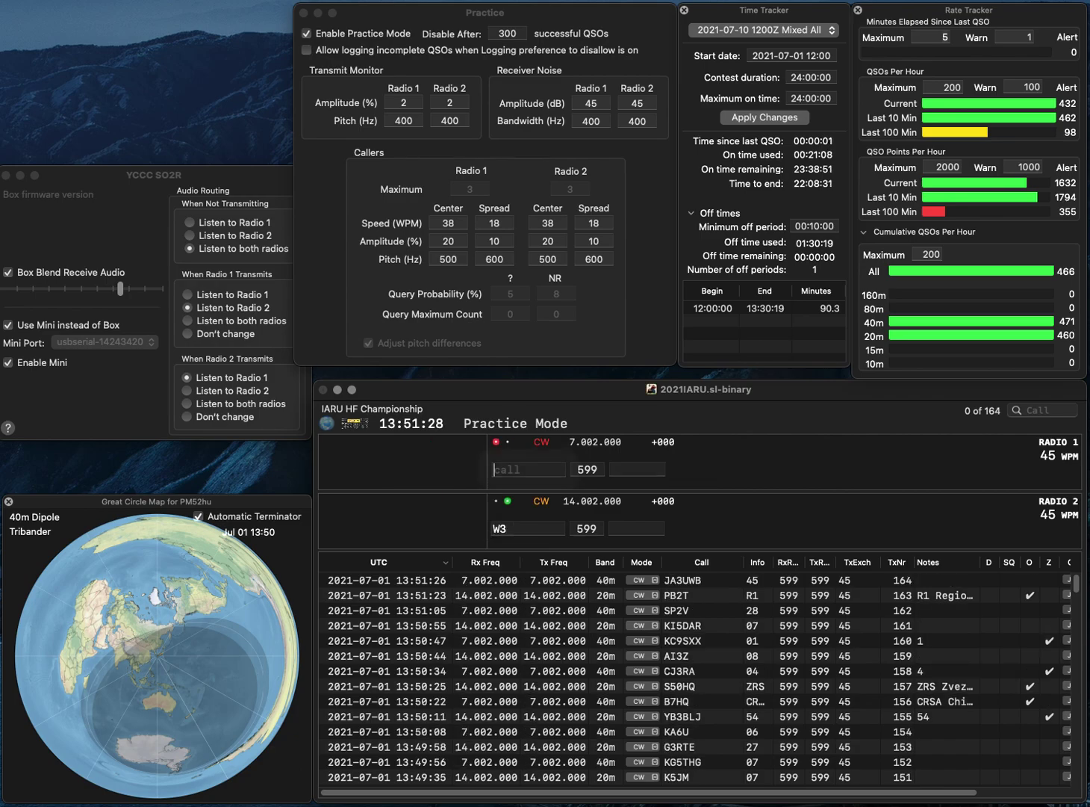
pyautogui.write('AE7K')
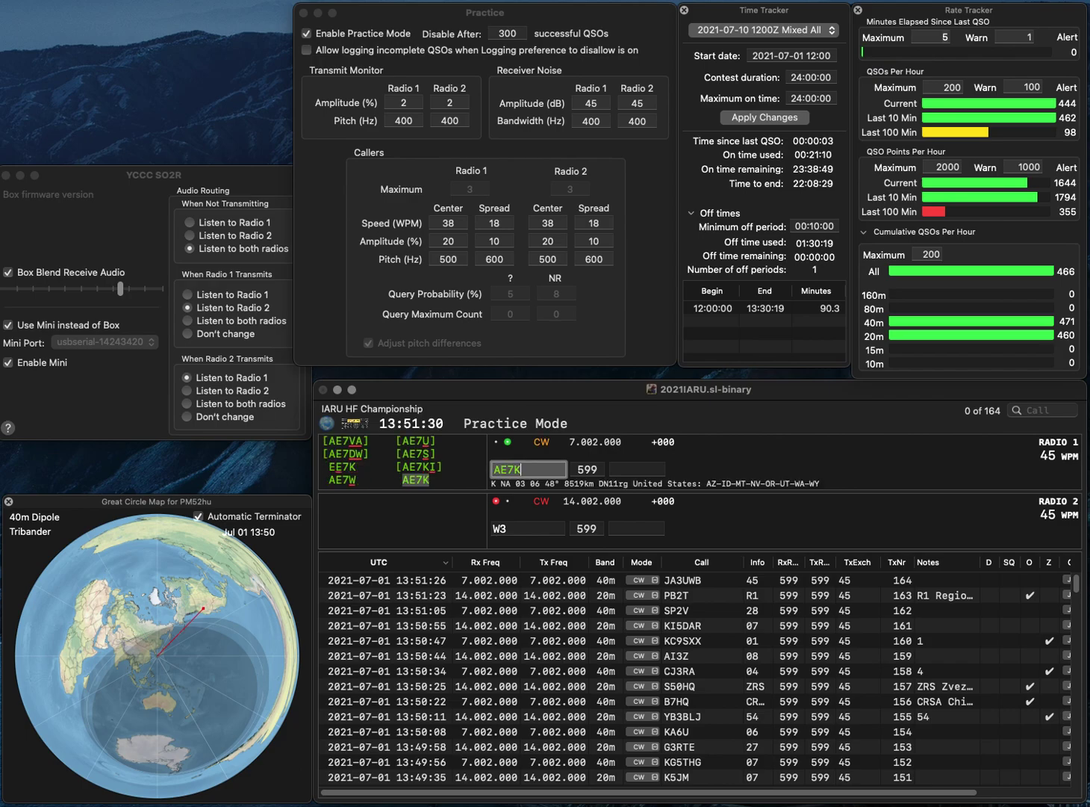
pyautogui.press('Return')
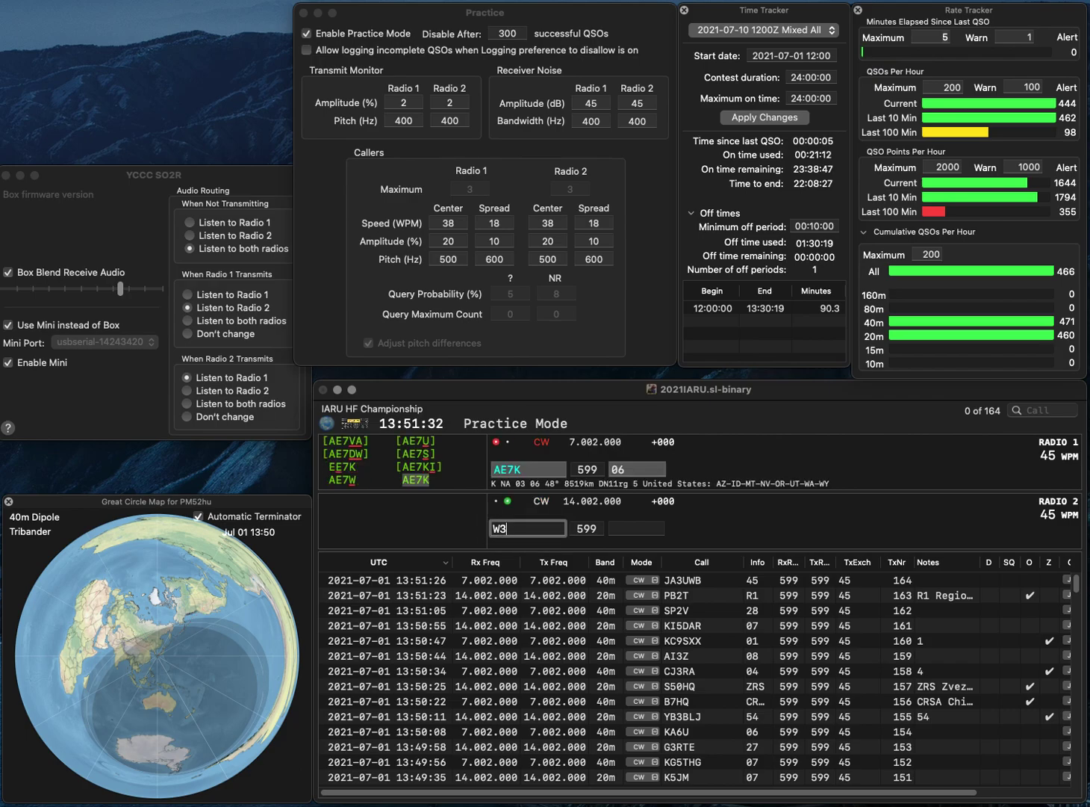
pyautogui.write('DVY')
pyautogui.press('Return')
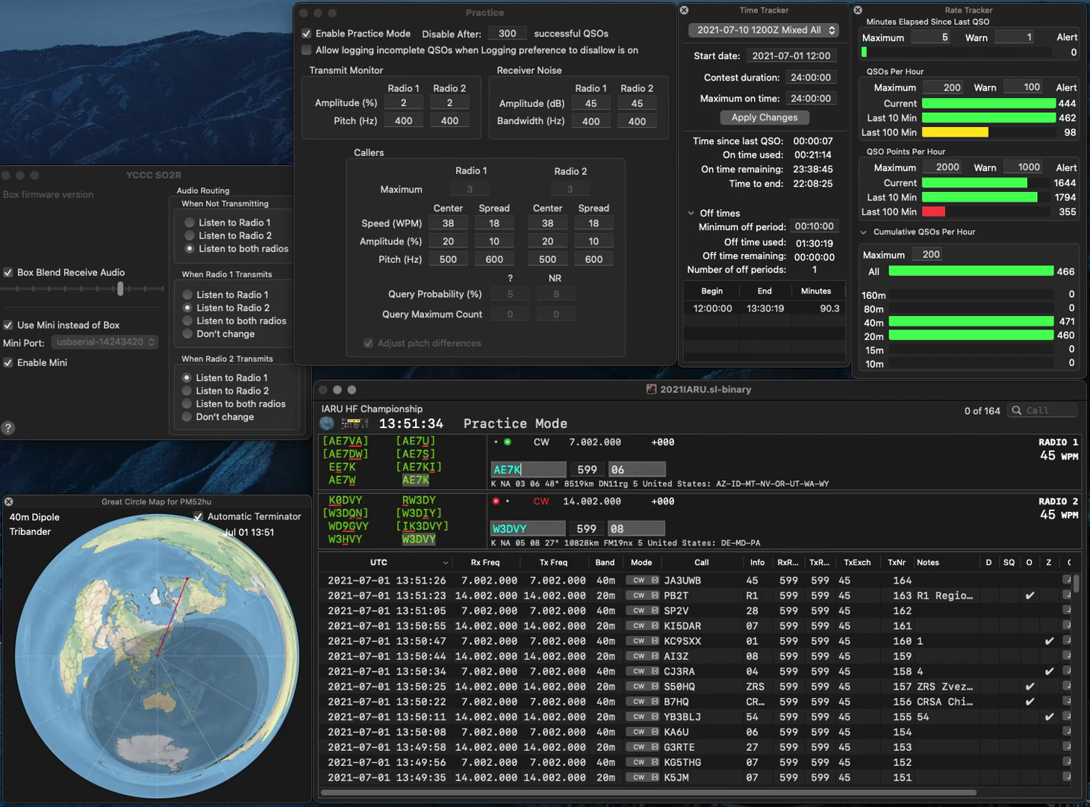
pyautogui.press('Return')
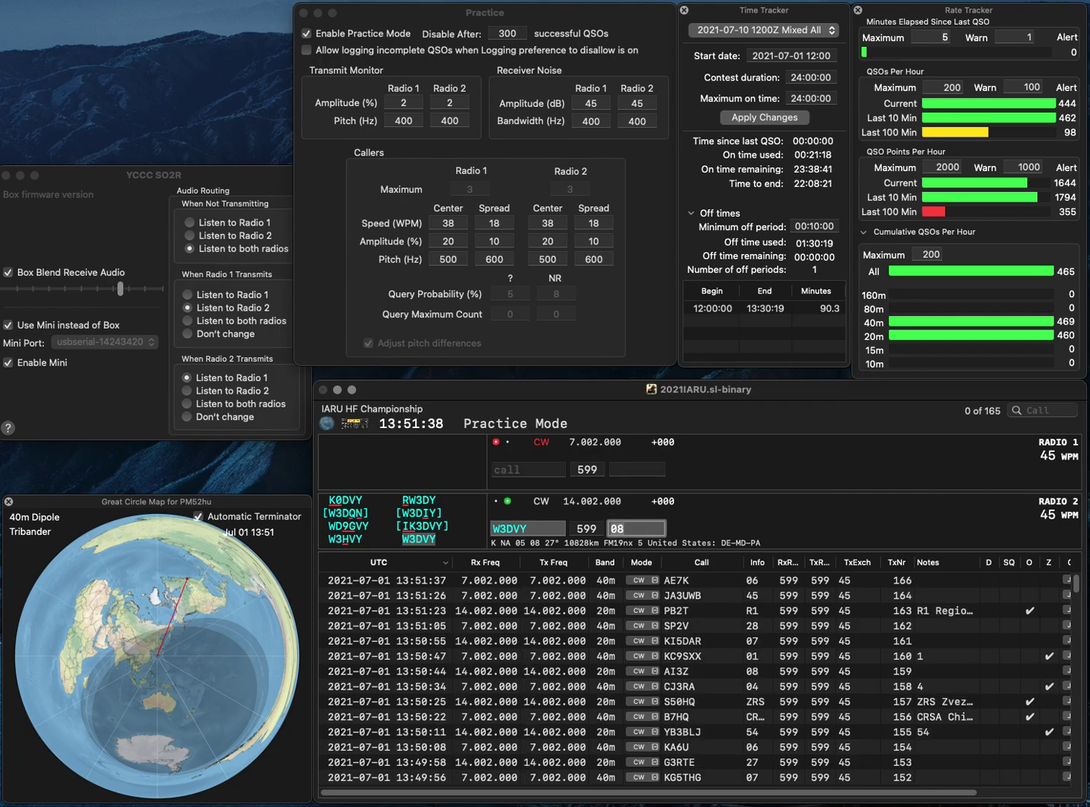
pyautogui.press('Return')
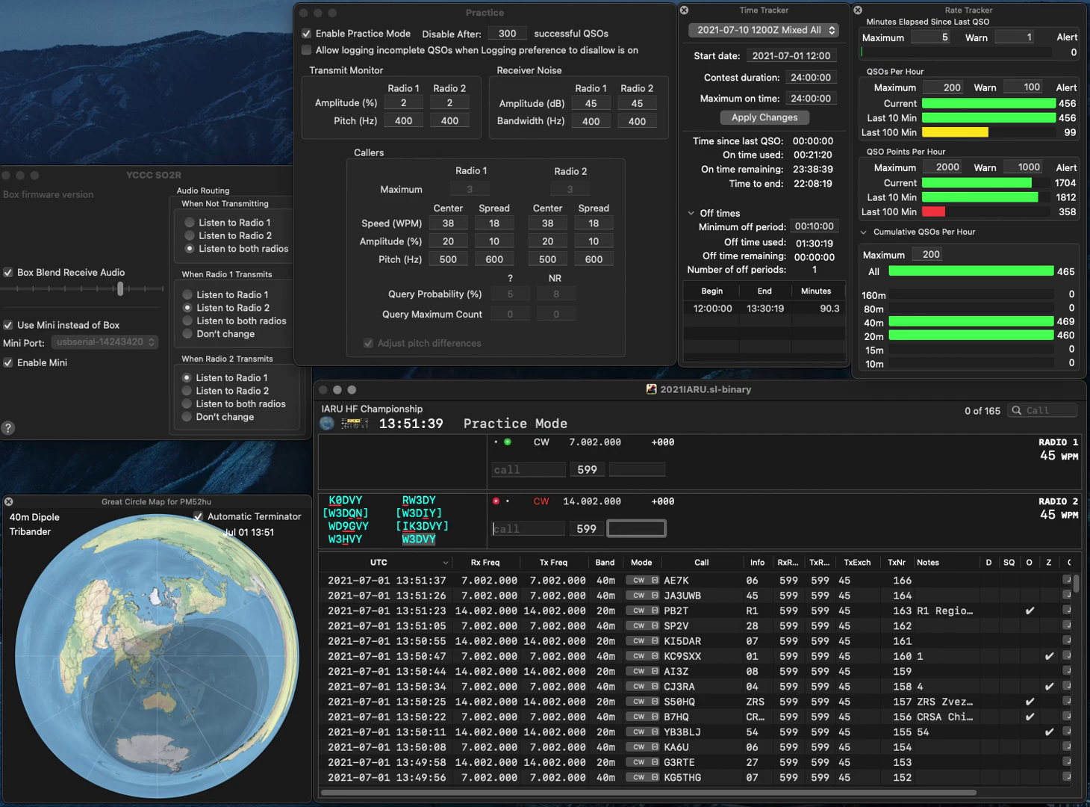
pyautogui.write('D1')
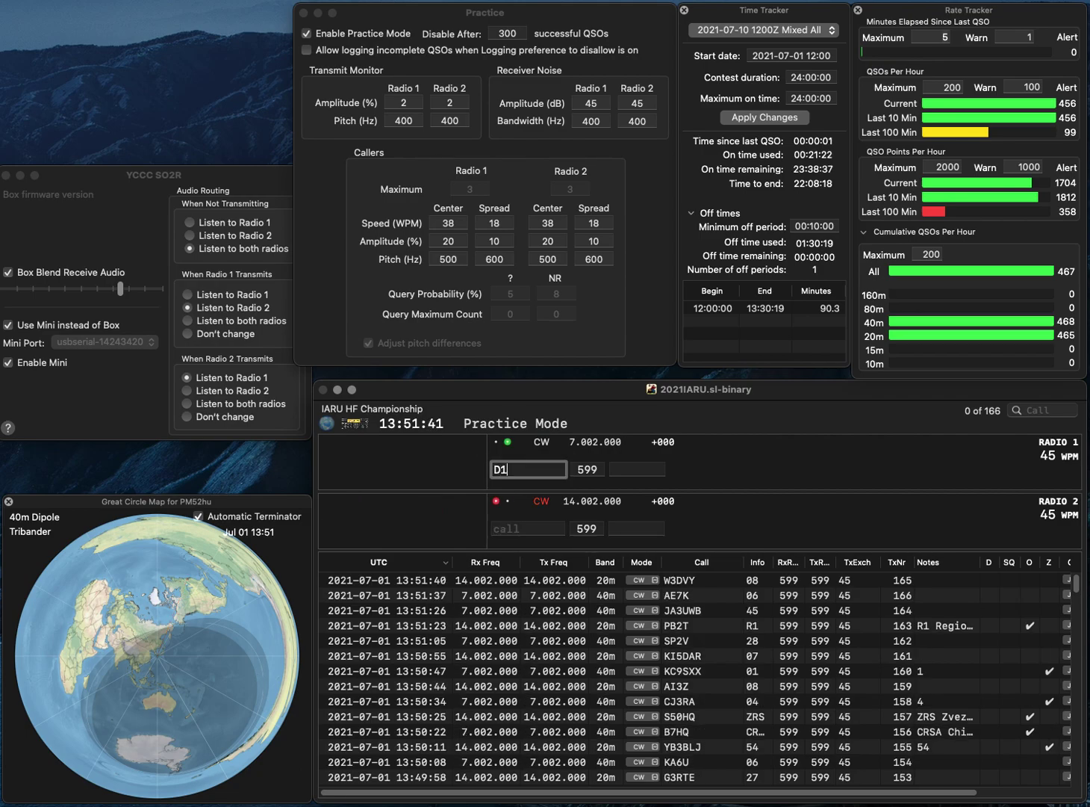
pyautogui.write('HQ')
pyautogui.press('Return')
pyautogui.write('IK')
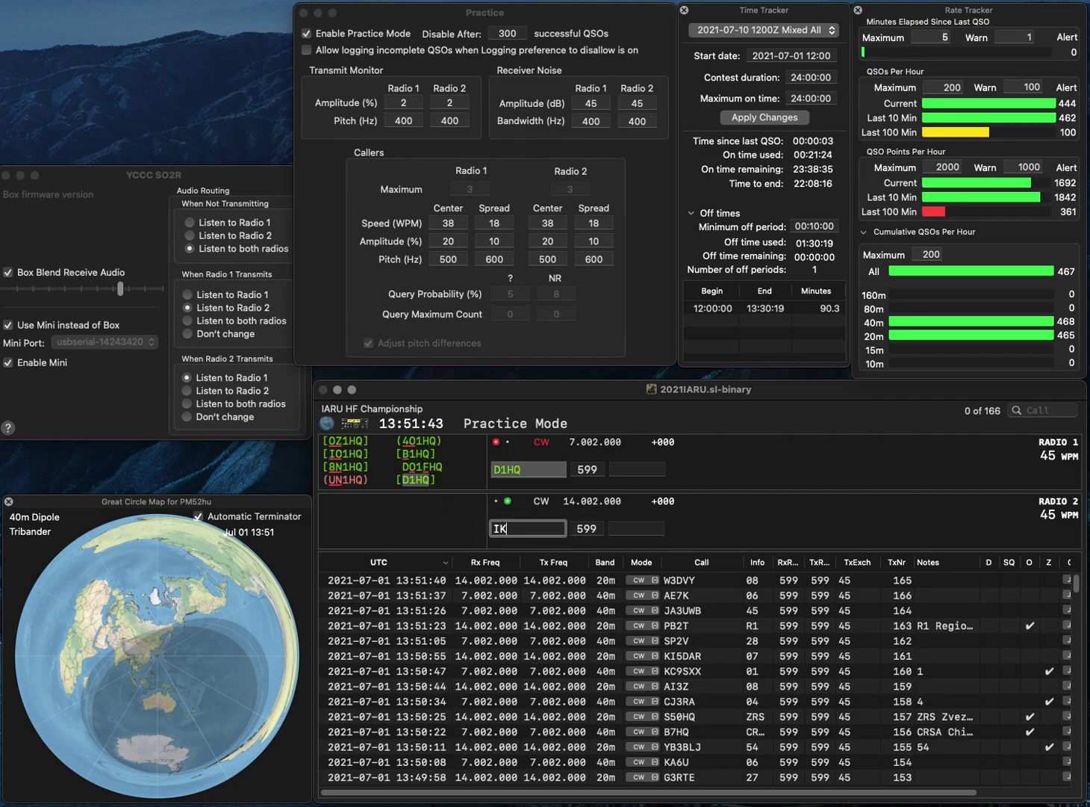
pyautogui.write('0ETA')
pyautogui.press('Return')
# - Correct the Radio 1 call from D1HQ to B1HQ and send its exchange
pyautogui.press('Tab')
pyautogui.press('Tab')
pyautogui.press('Home')
pyautogui.press('Delete')
pyautogui.write('B')
pyautogui.press('Return')
pyautogui.press('Tab')
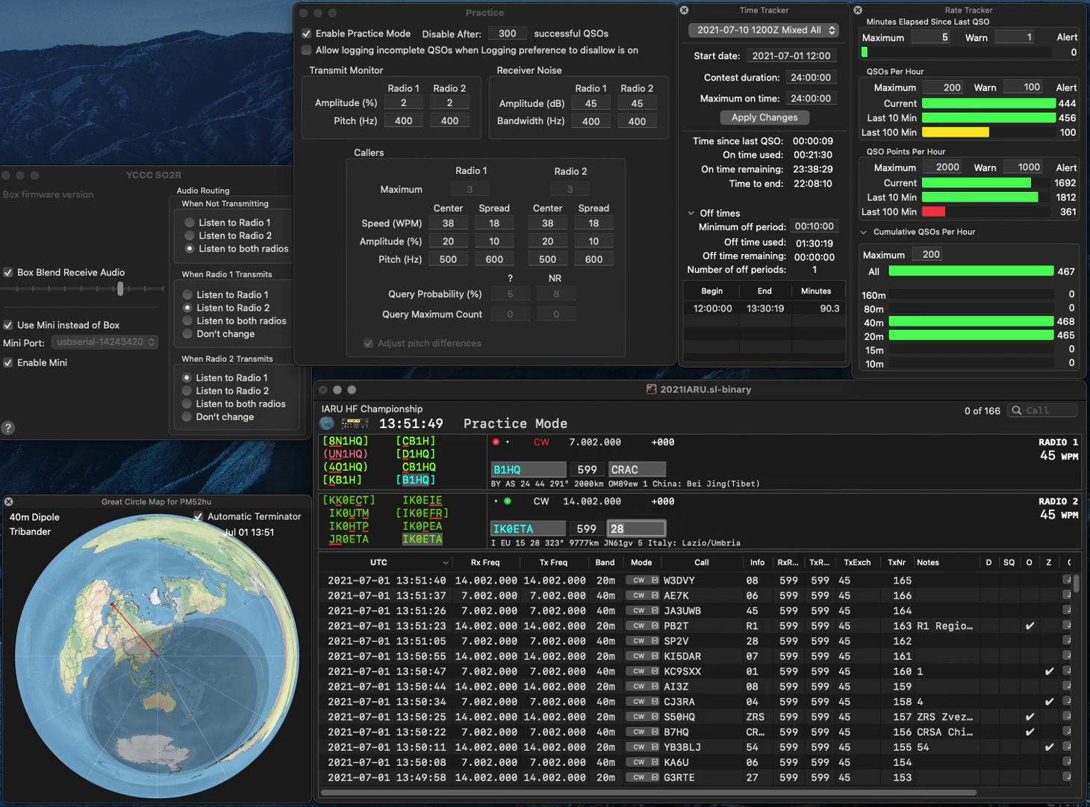
pyautogui.press('Return')
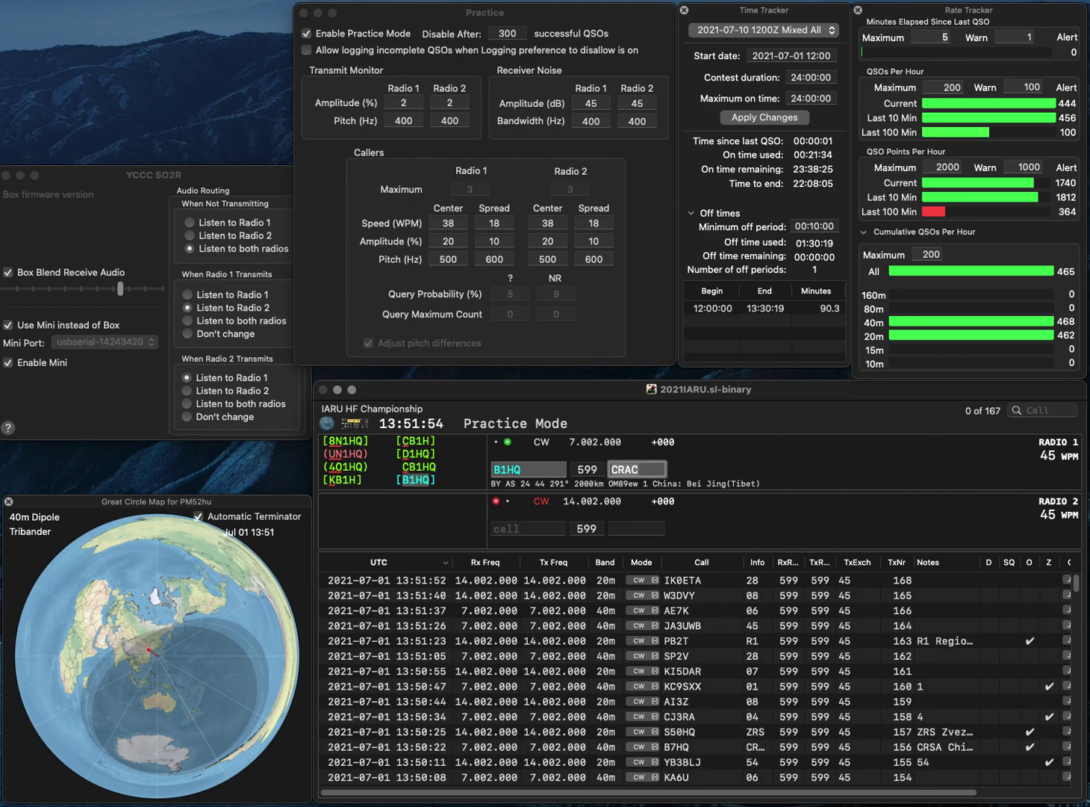
pyautogui.press('Return')
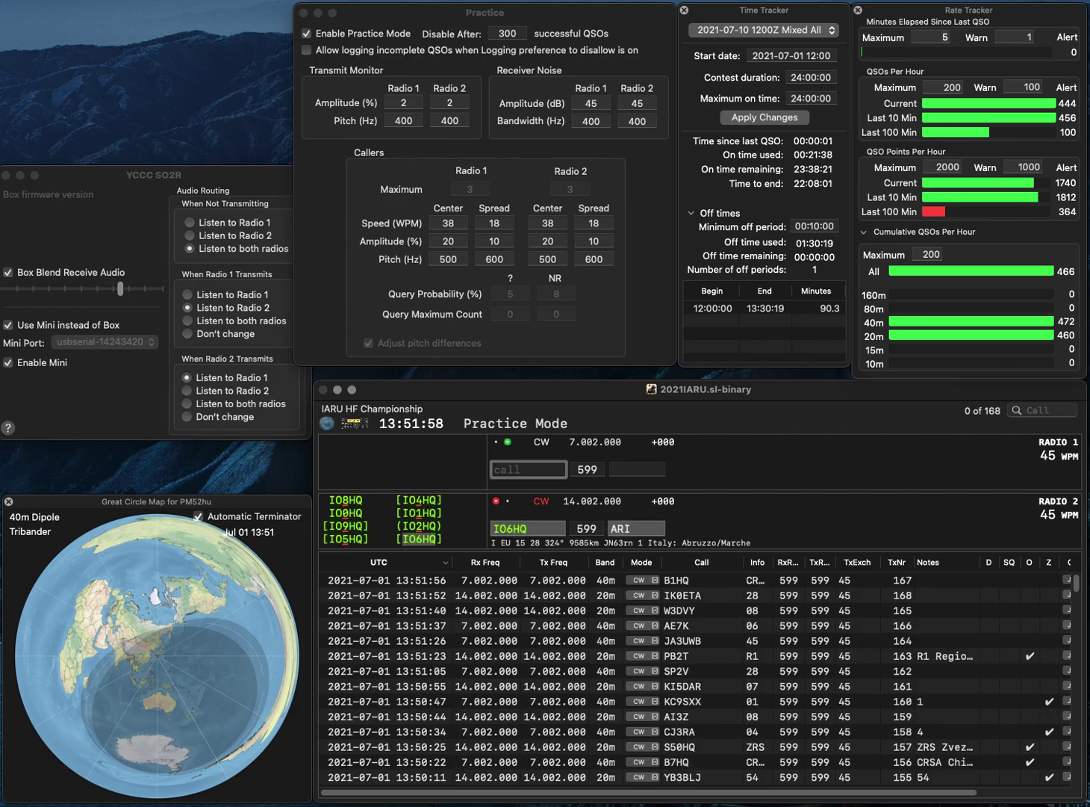
# - Answer B7HQ on Radio 1, and log the IO6HQ and B7HQ contacts
pyautogui.write('D')
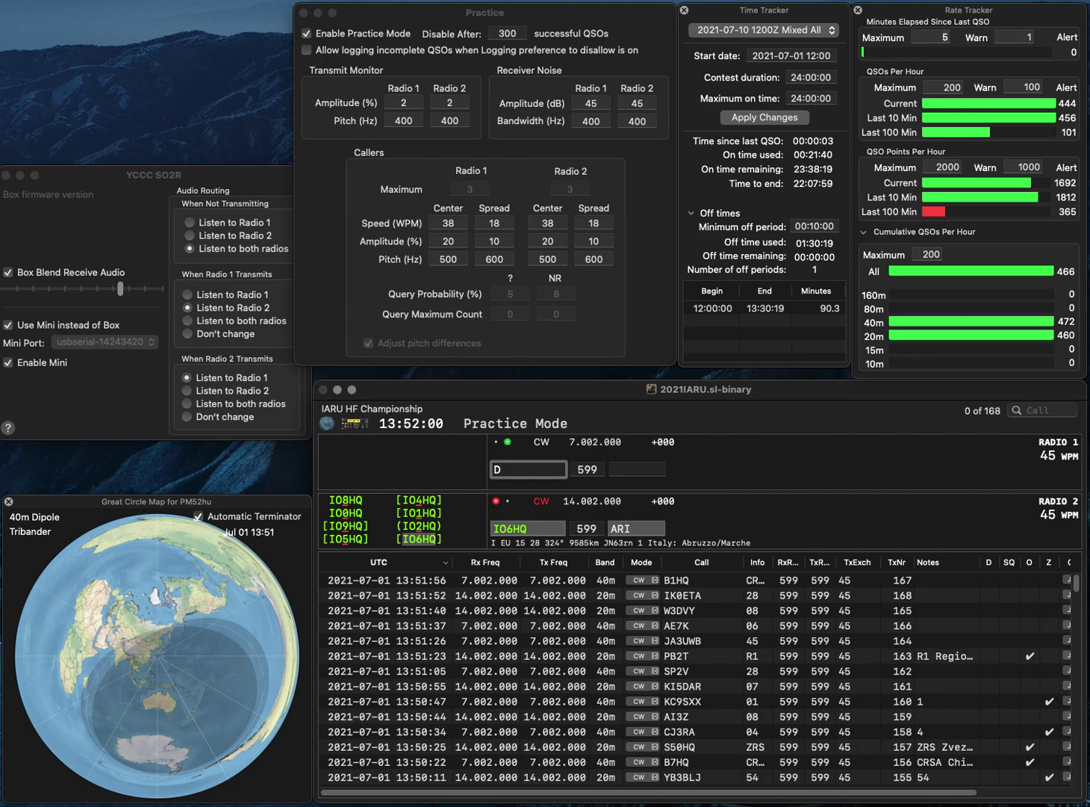
pyautogui.write('7HQ')
pyautogui.press('Return')
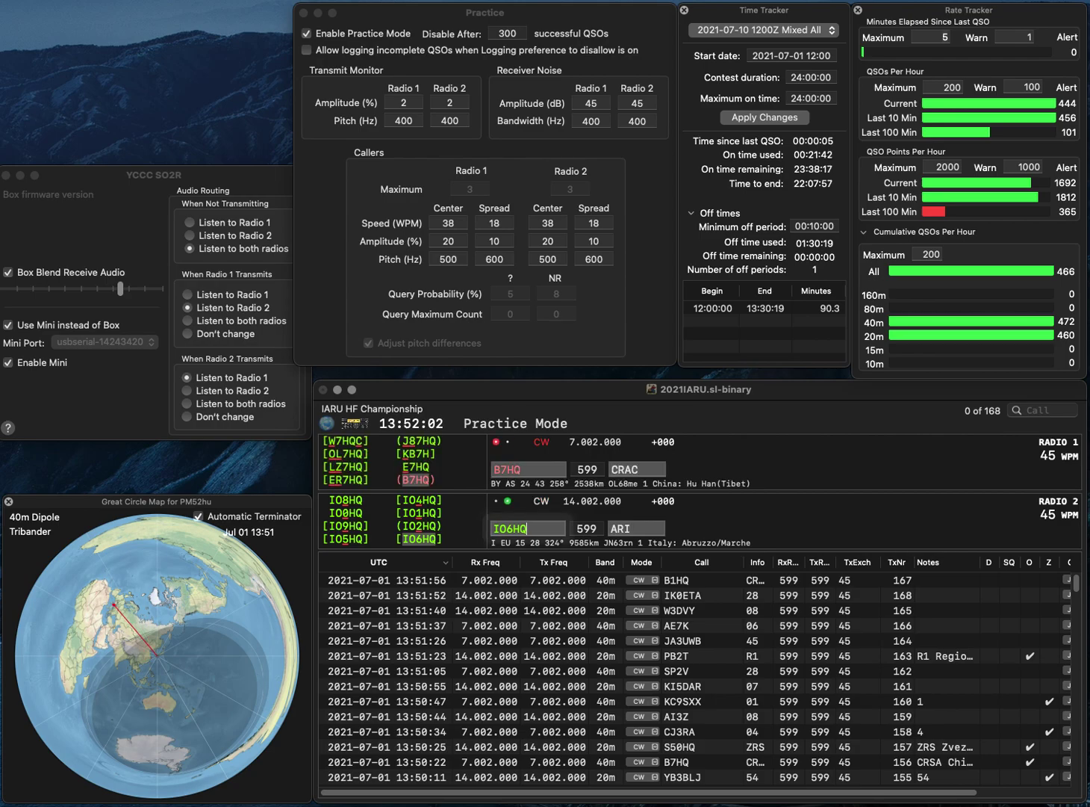
pyautogui.press('space')
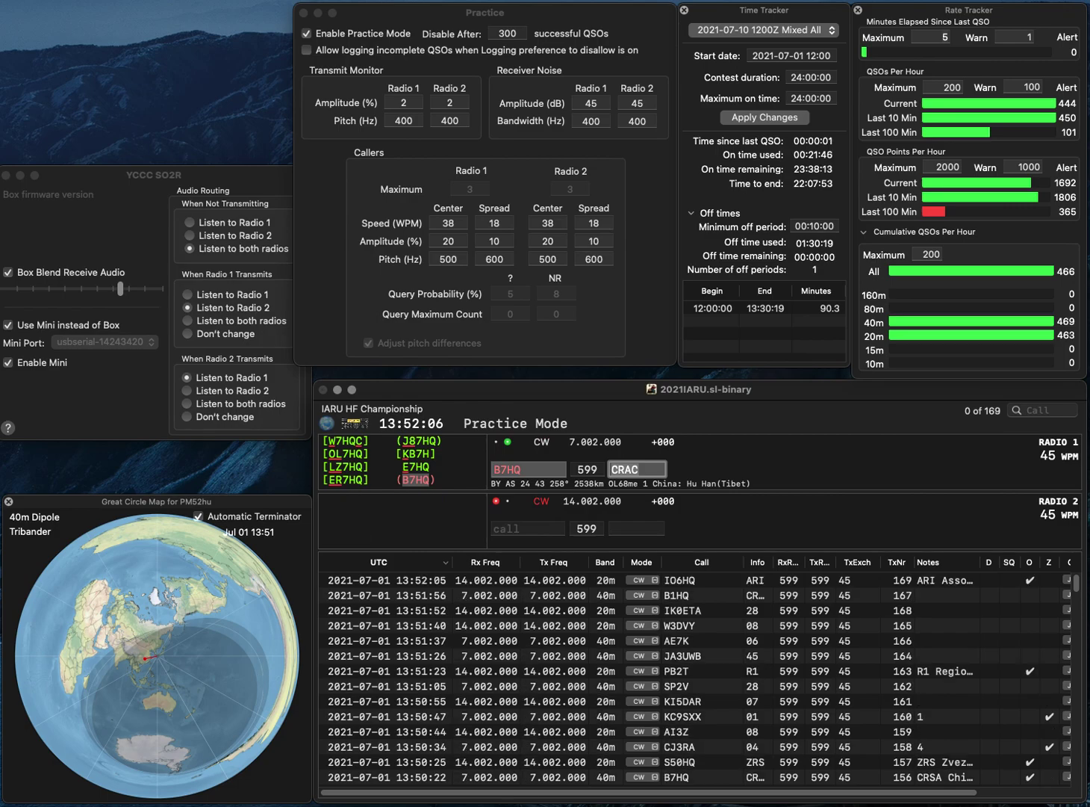
pyautogui.press('Return')
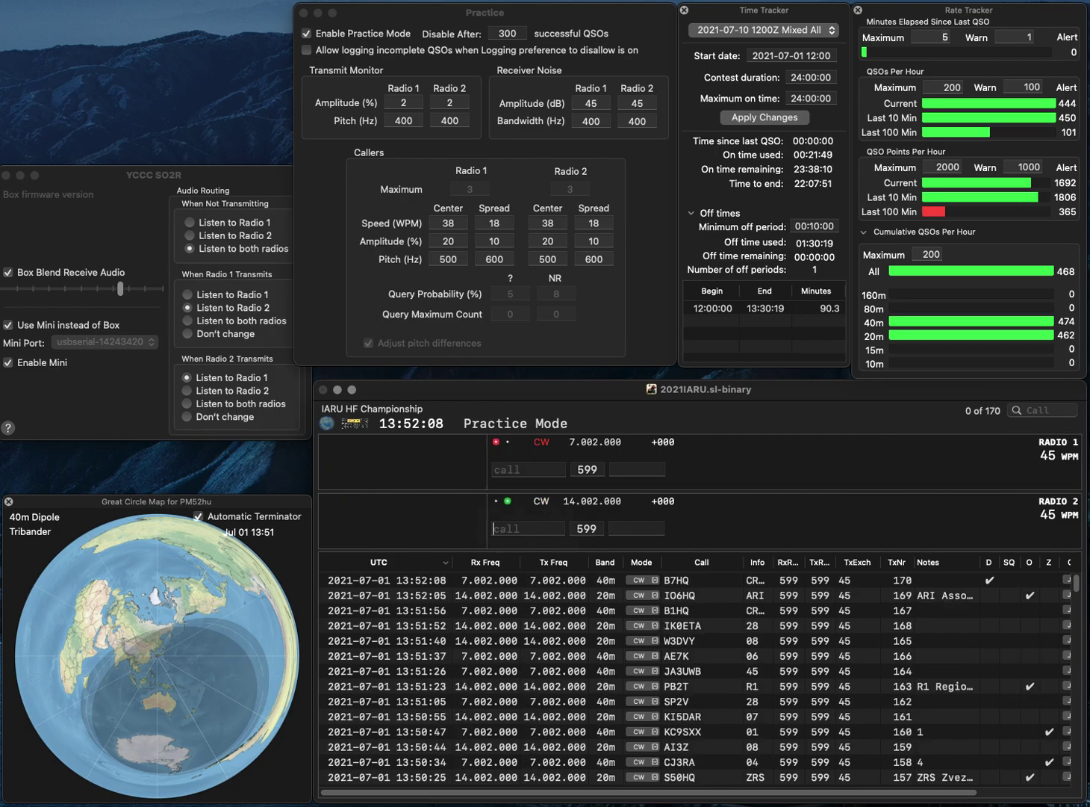
pyautogui.write('0QNJ')
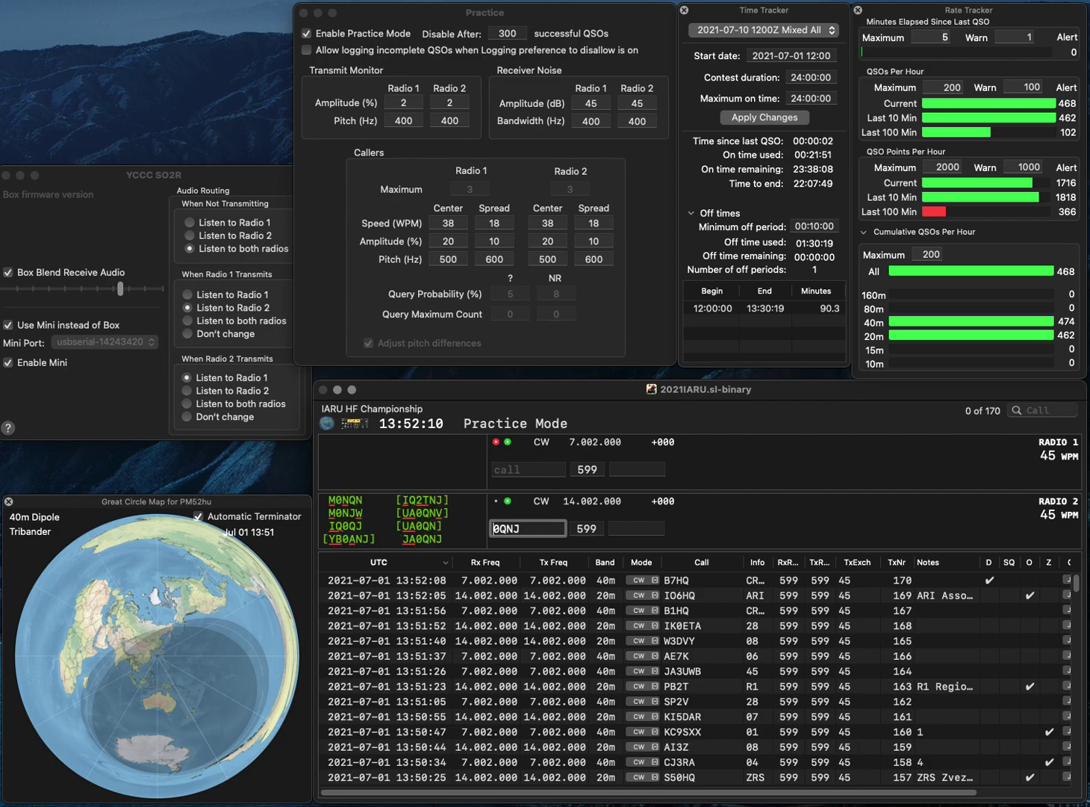
pyautogui.press('Return')
pyautogui.write('2YK')
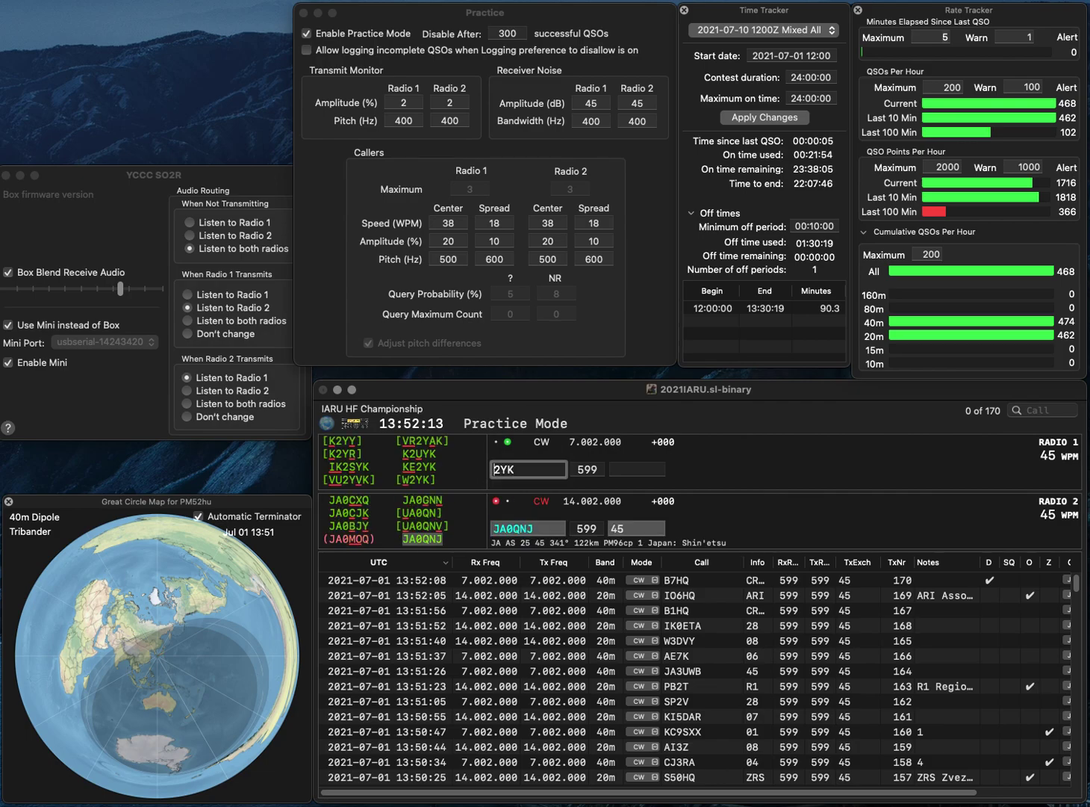
pyautogui.press('Return')
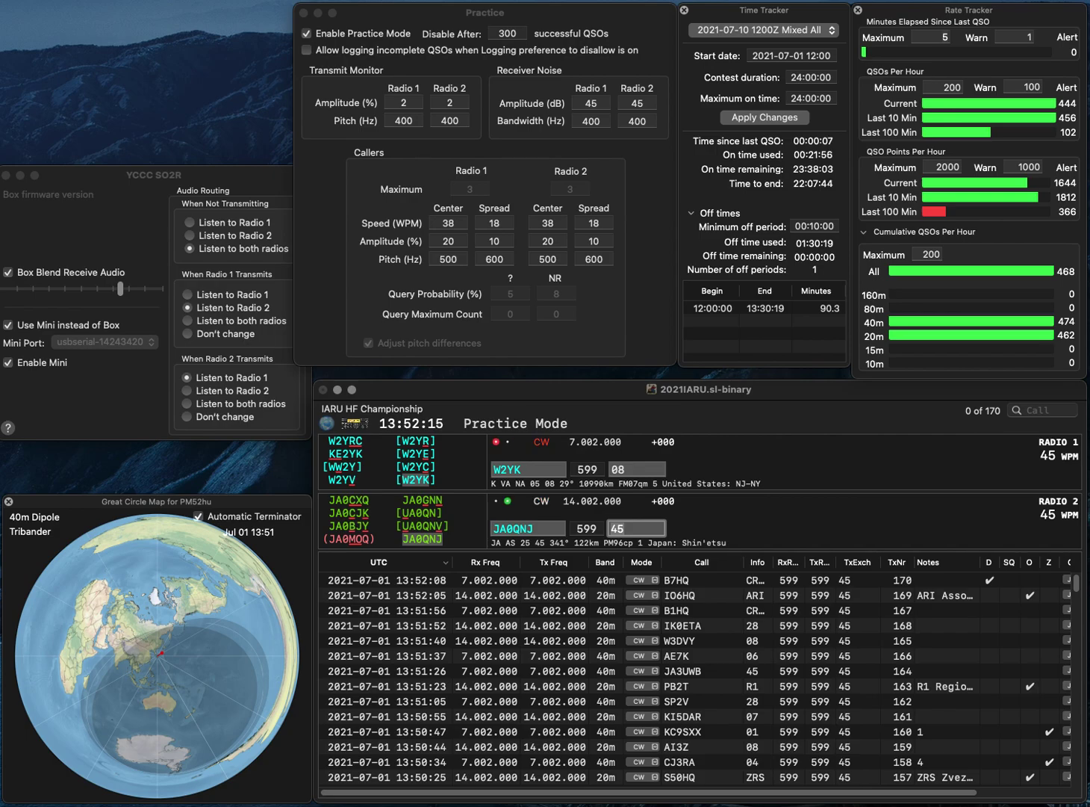
pyautogui.press('Return')
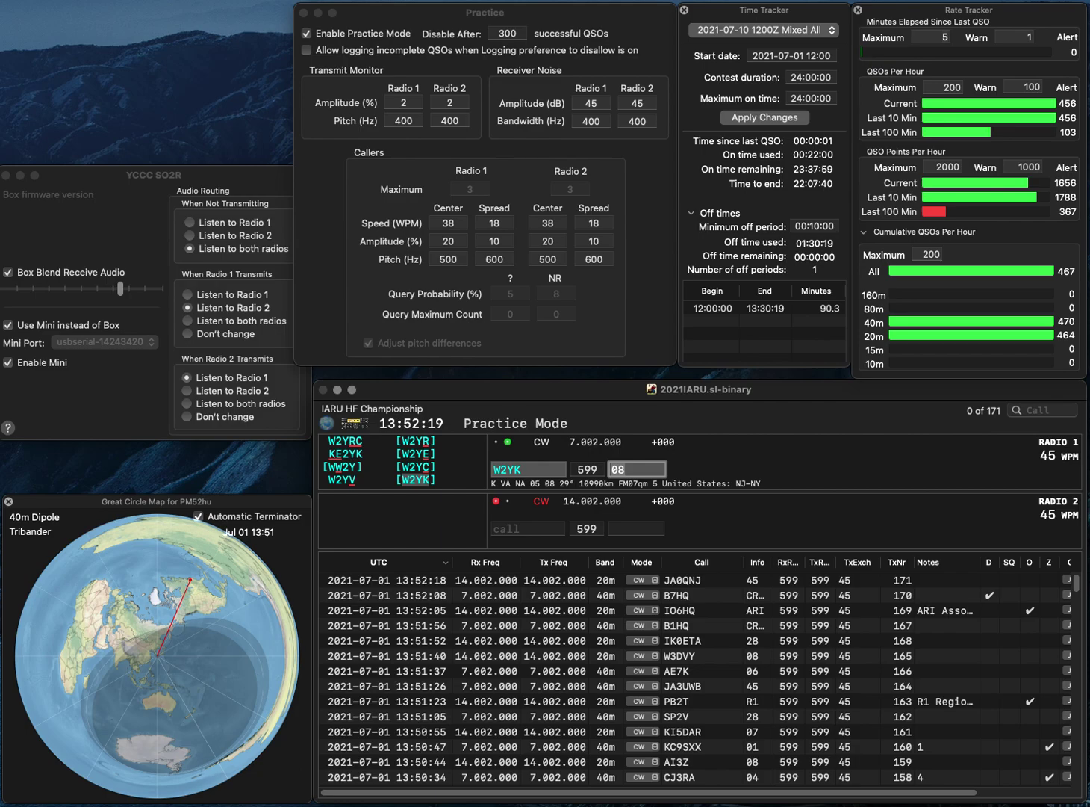
pyautogui.press('Return')
pyautogui.write('VA3FJ')
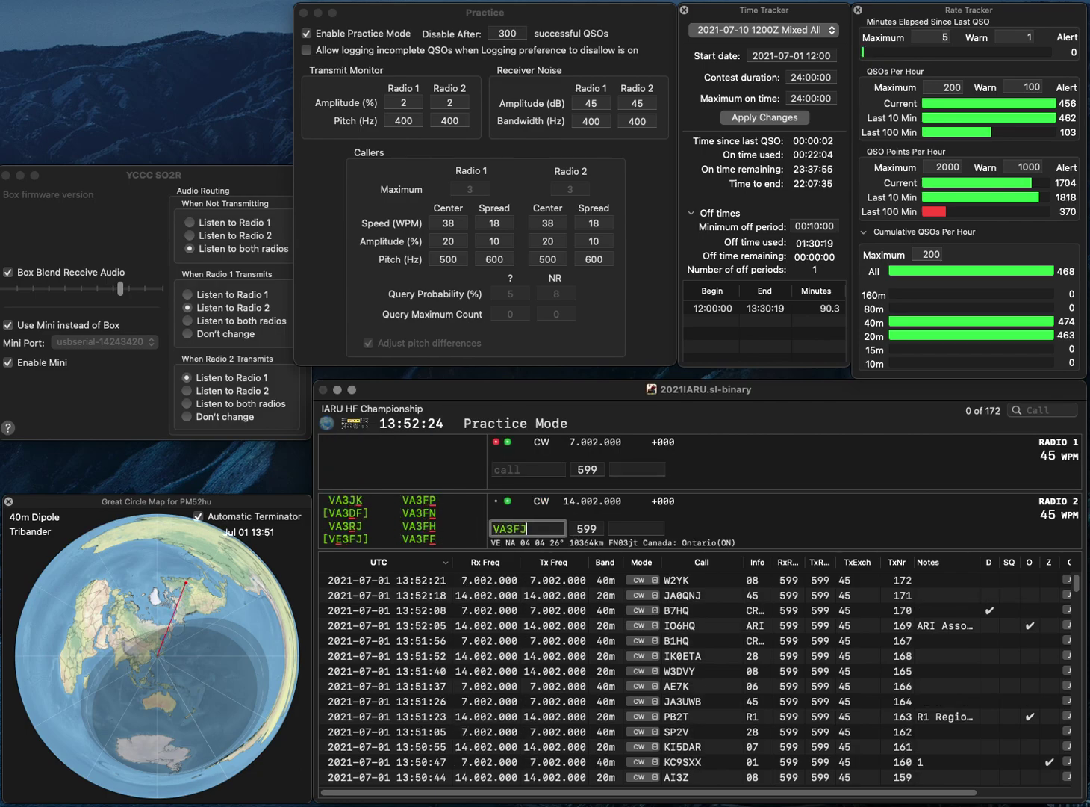
pyautogui.press('BackSpace')
pyautogui.write('P')
pyautogui.press('Return')
# - Answer the partial call JP on Radio 1
pyautogui.write('JW')
pyautogui.press('BackSpace')
pyautogui.write('P')
pyautogui.press('Return')
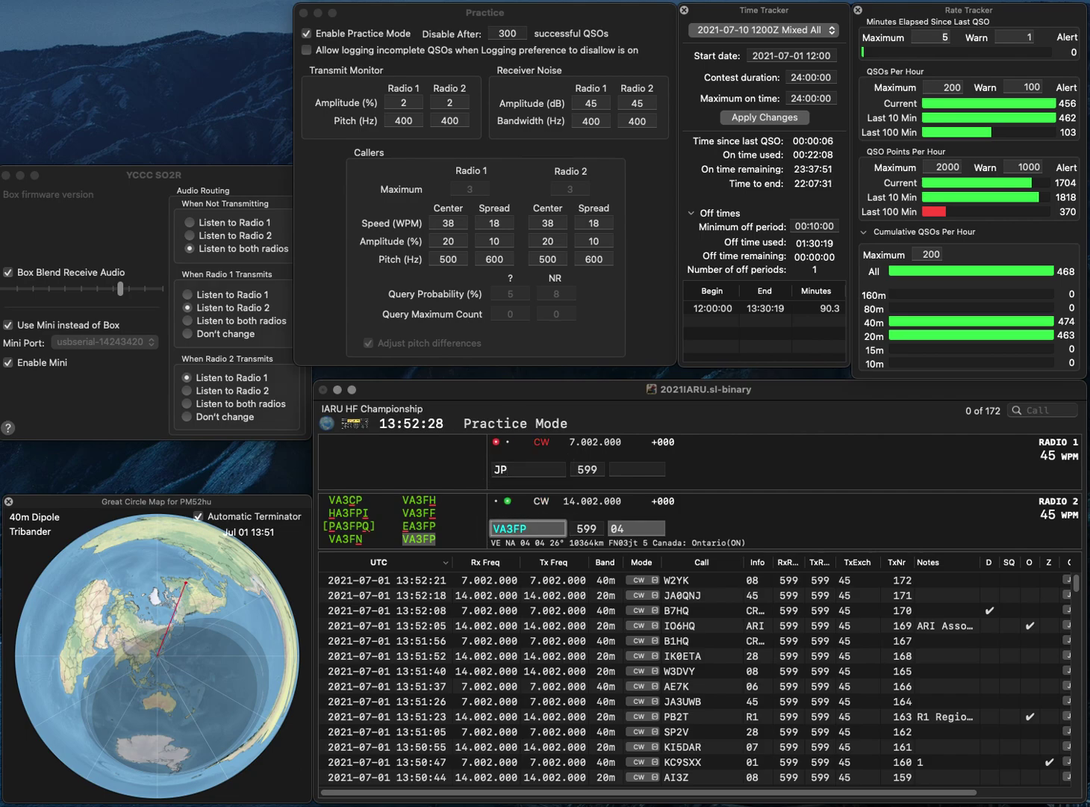
pyautogui.press('Left')
pyautogui.press('Delete')
pyautogui.write('U')
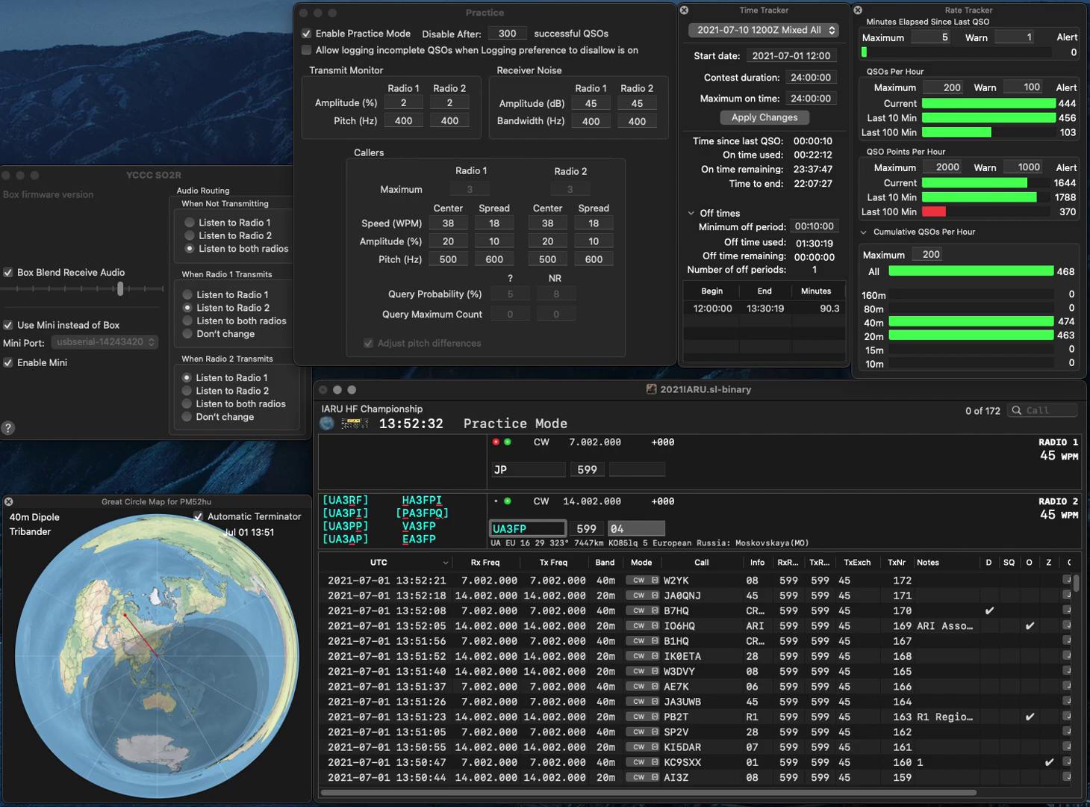
pyautogui.press('Return')
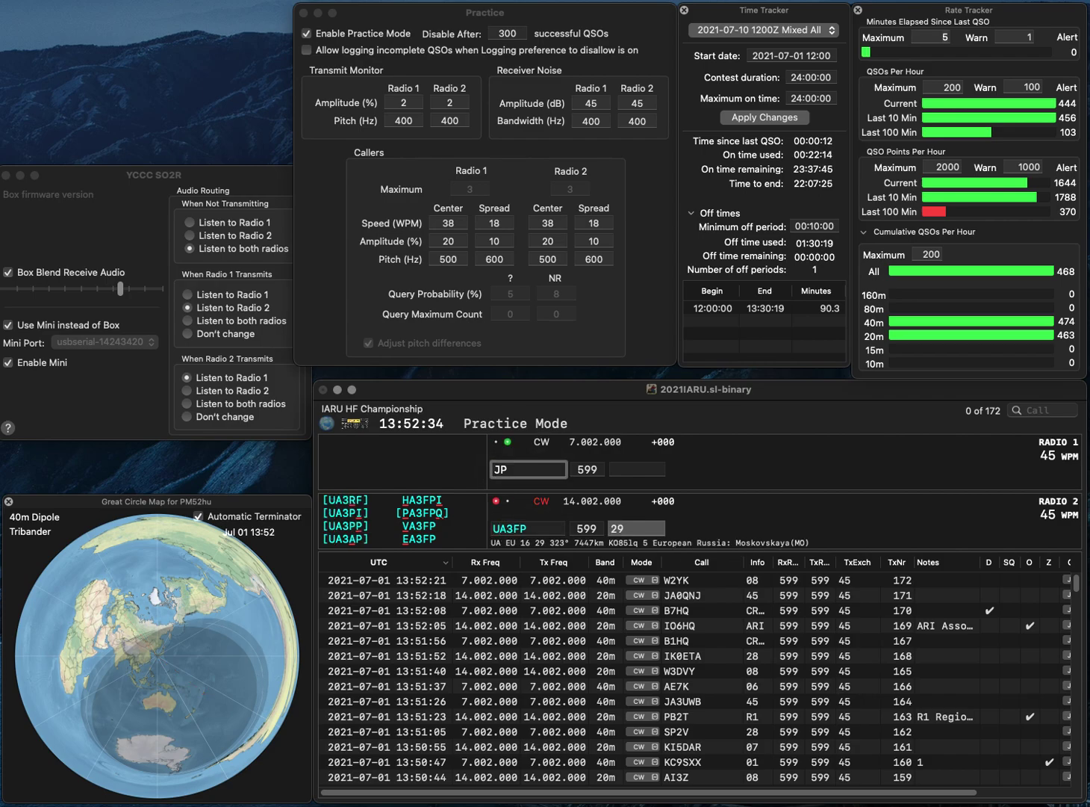
pyautogui.write('SP5')
pyautogui.press('Return')
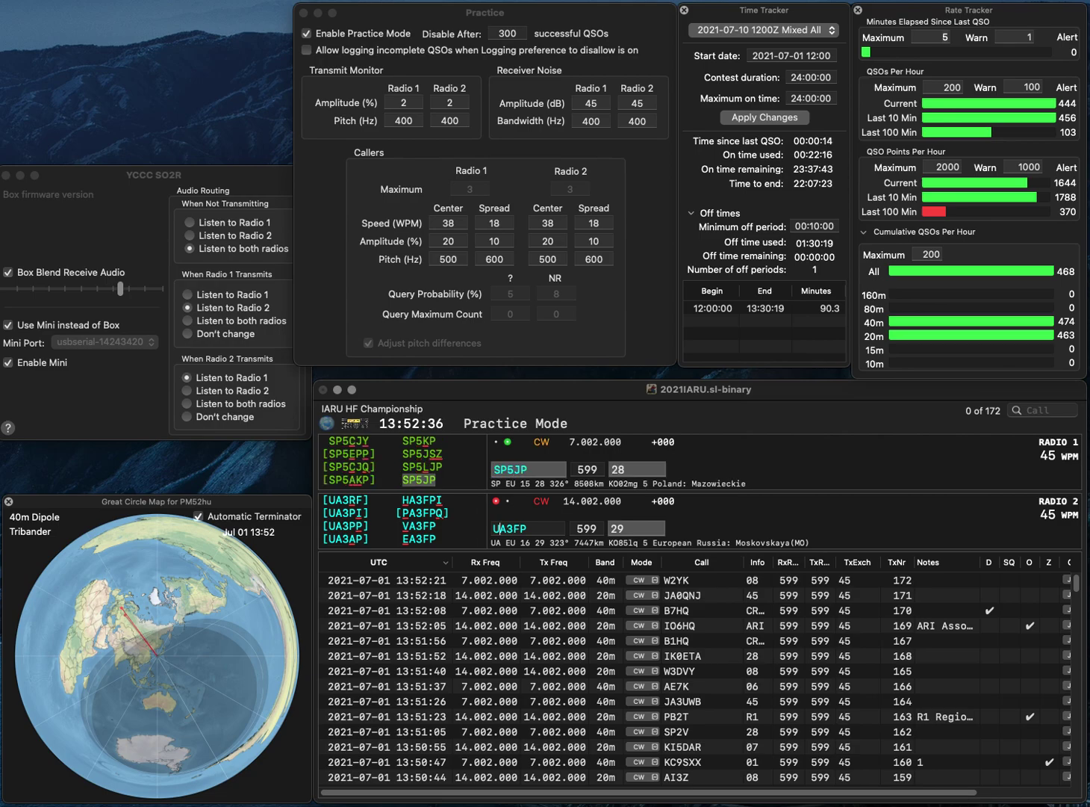
pyautogui.press('Left')
pyautogui.press('Left')
pyautogui.press('BackSpace')
pyautogui.write('2')
pyautogui.press('Return')
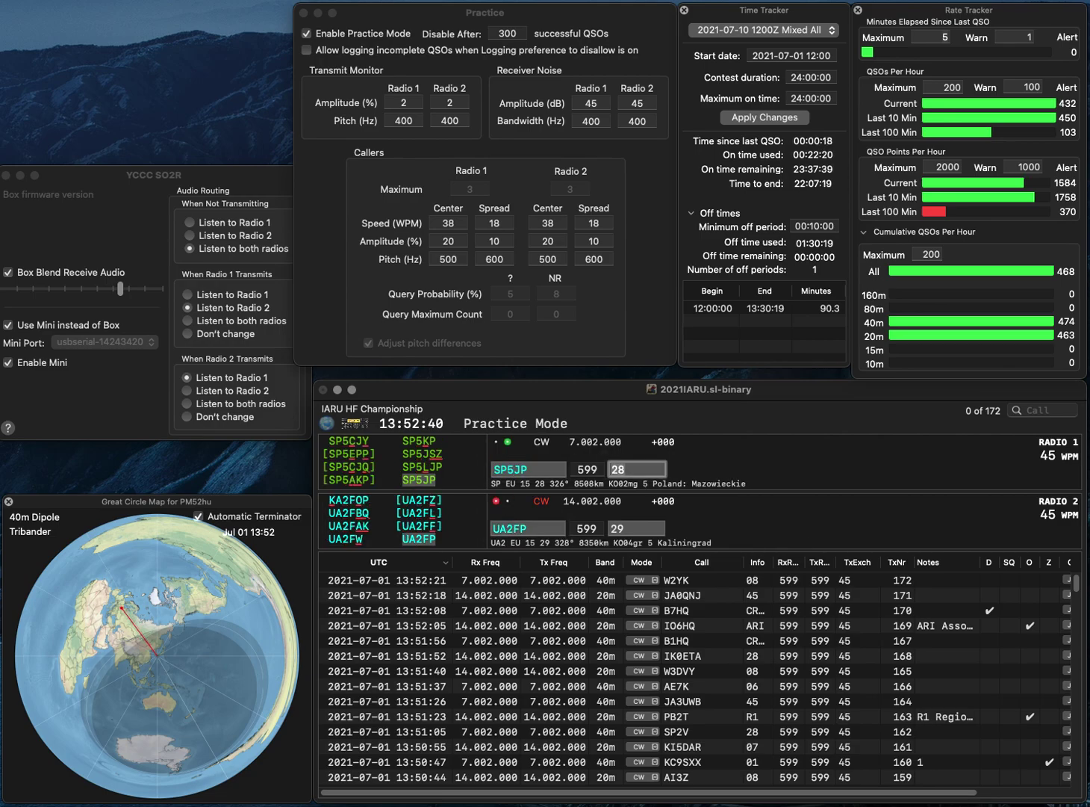
pyautogui.press('Return')
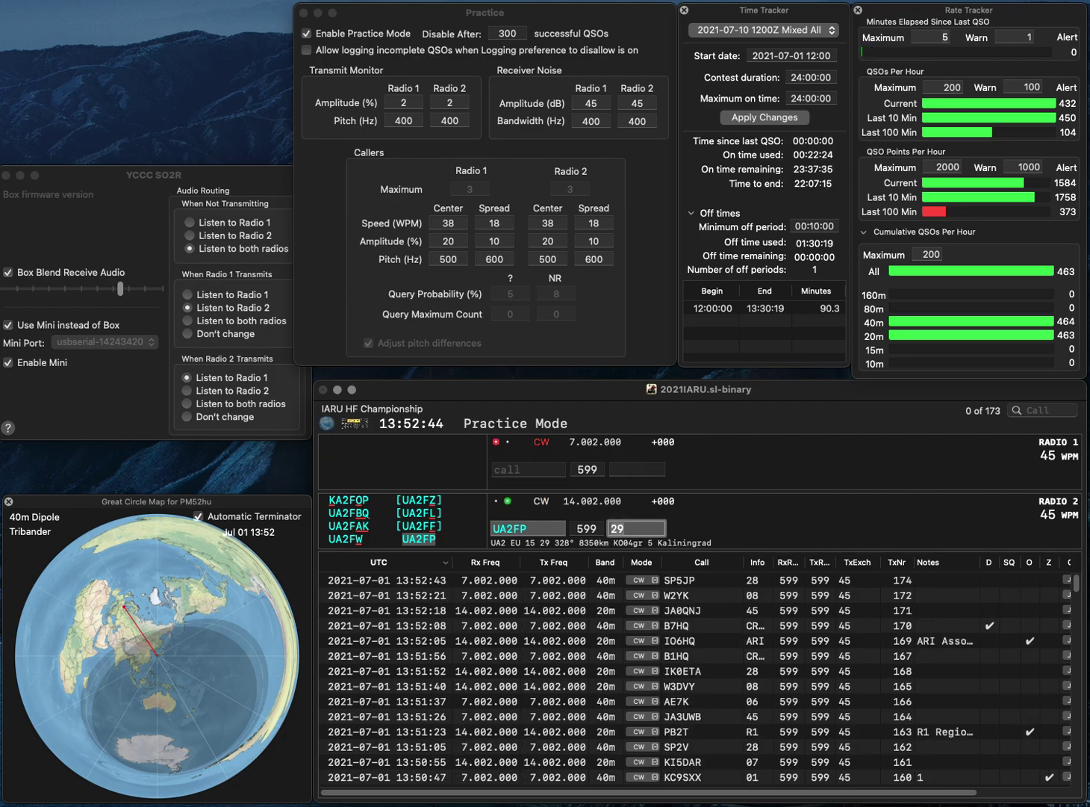
pyautogui.press('Return')
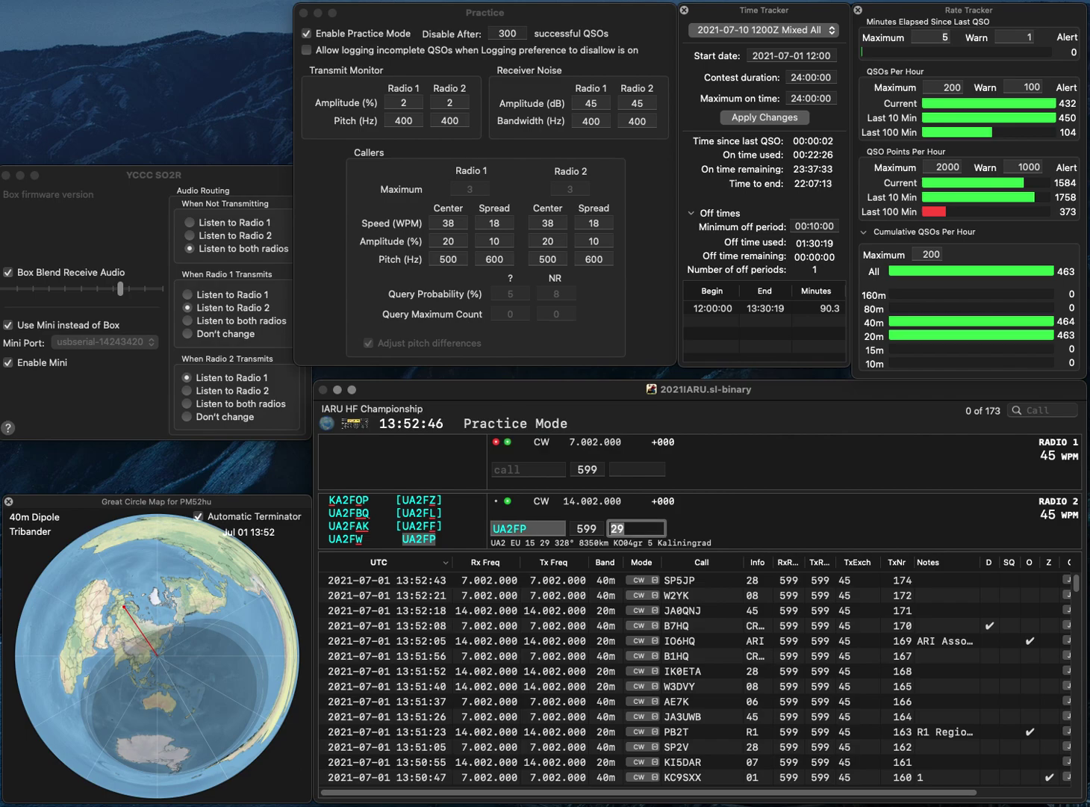
pyautogui.write('1A')
pyautogui.press('Return')
# - Answer PY2KNK on Radio 2, complete the Radio 1 call as Z60A, and log both contacts
pyautogui.write('PY')
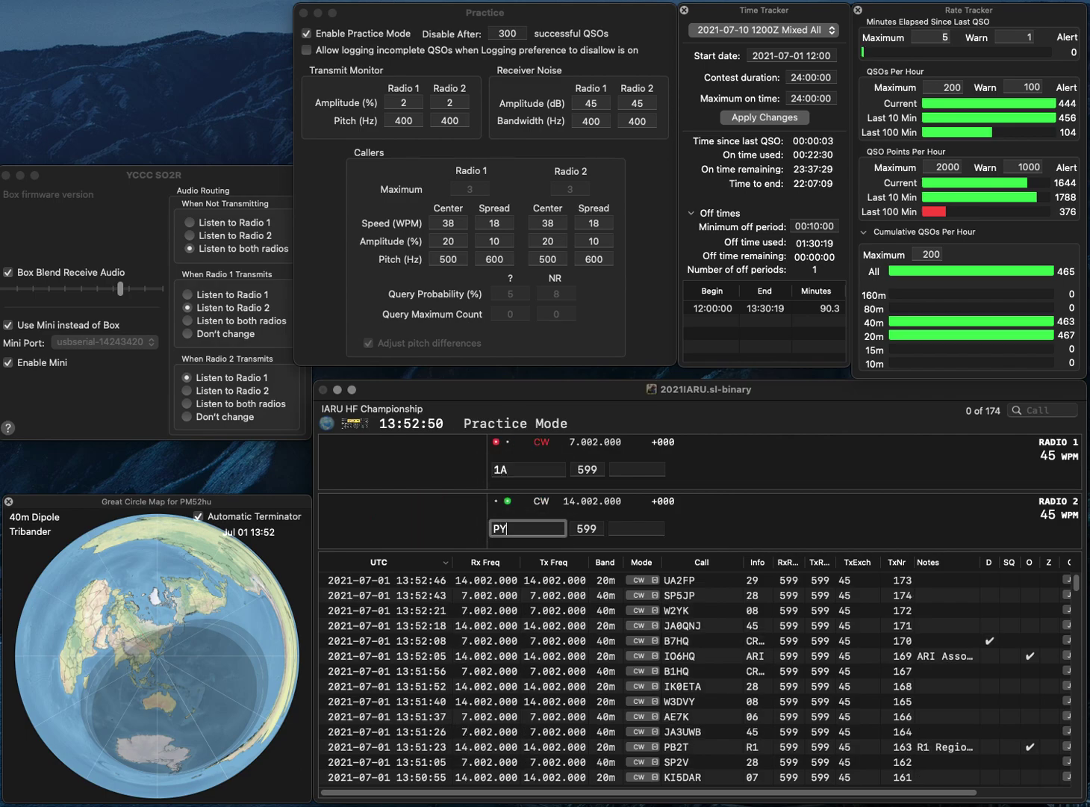
pyautogui.write('2KNK')
pyautogui.press('Return')
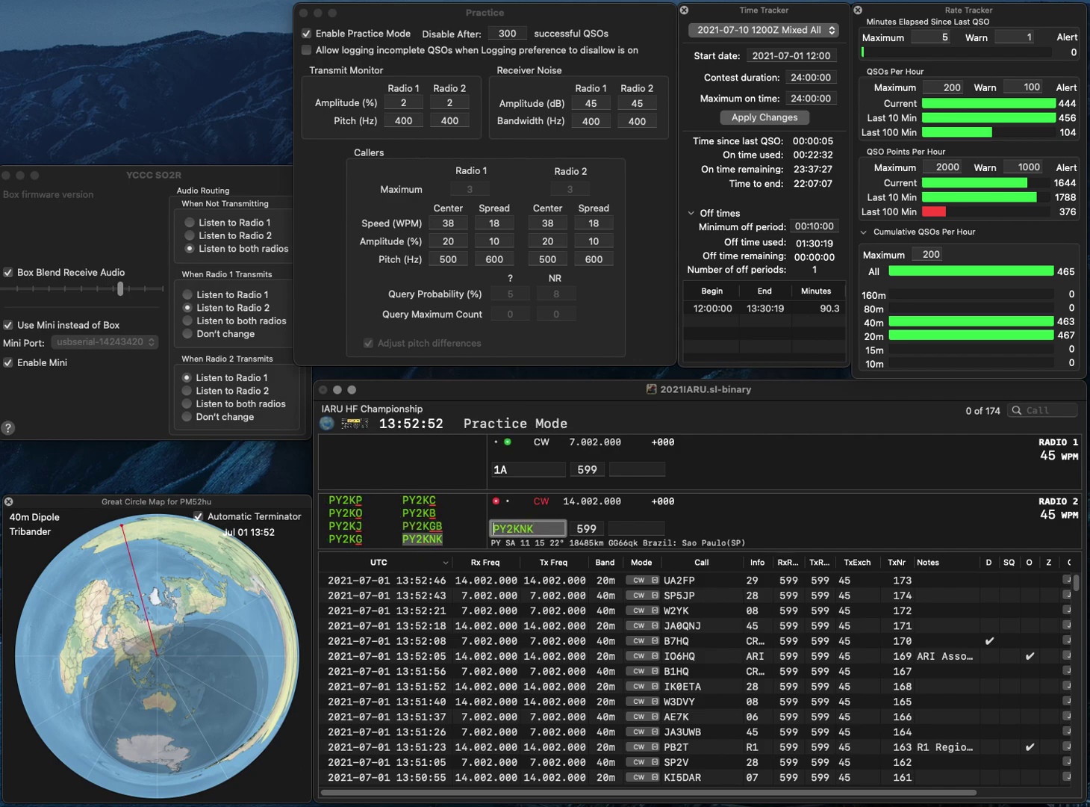
pyautogui.write('Z60')
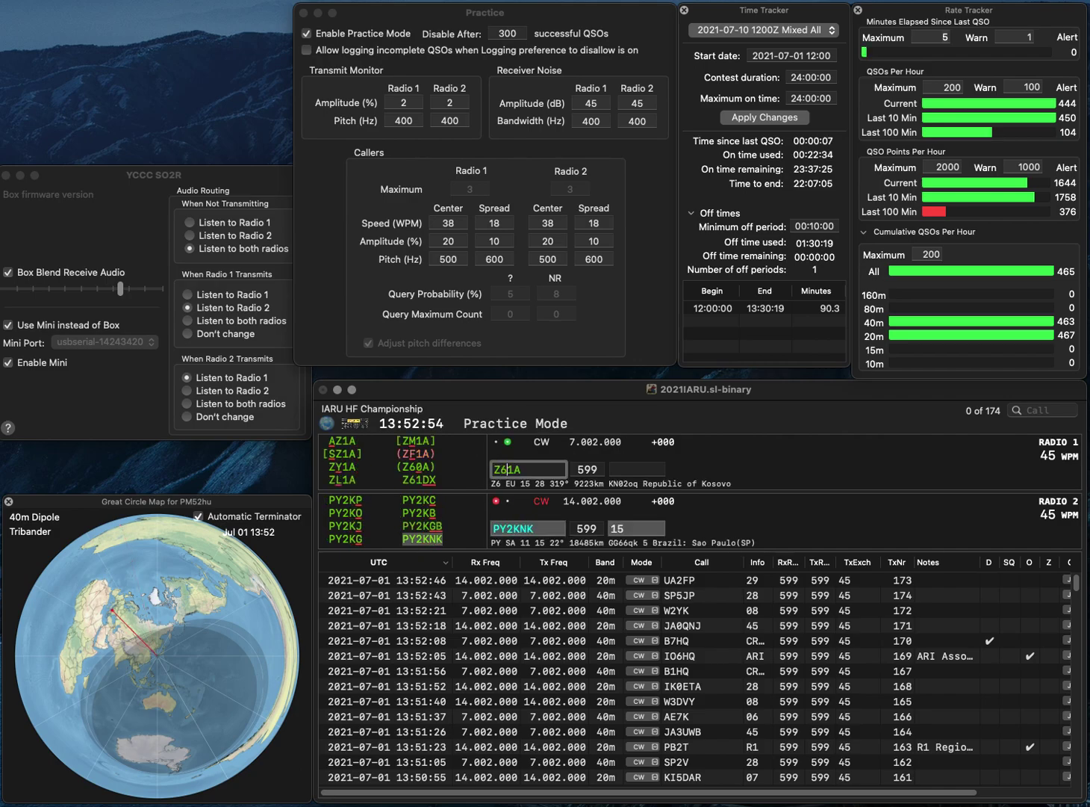
pyautogui.press('Delete')
pyautogui.press('Return')
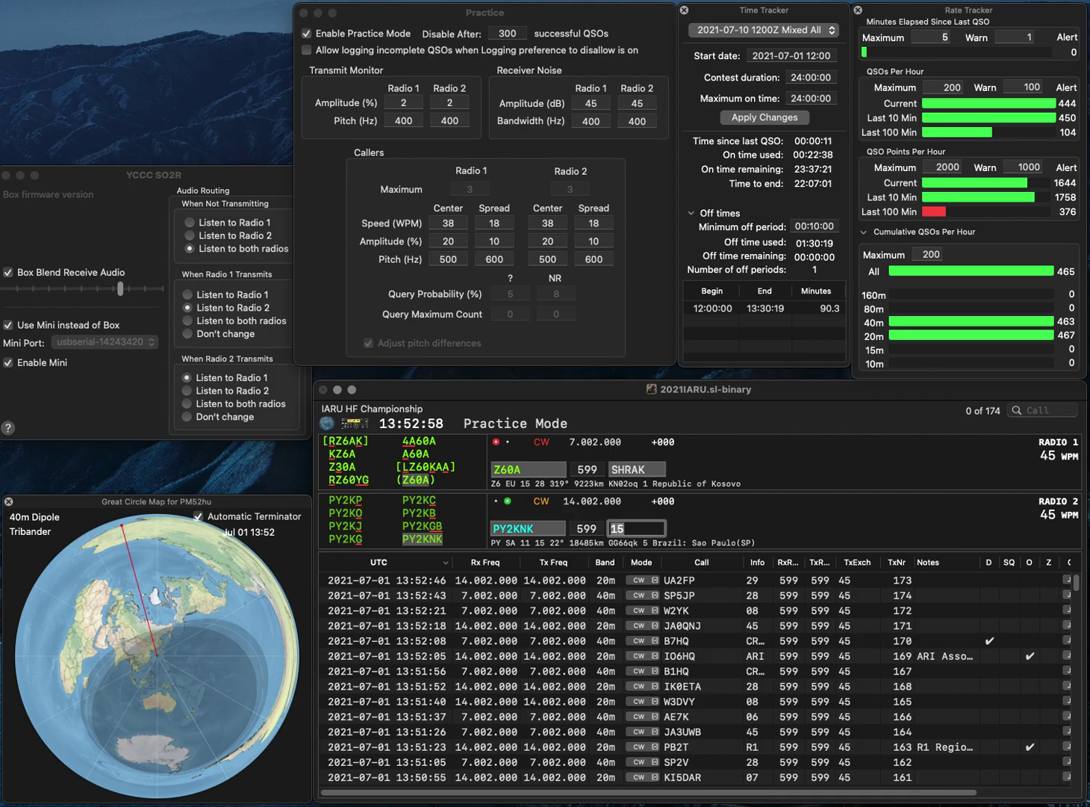
pyautogui.press('Return')
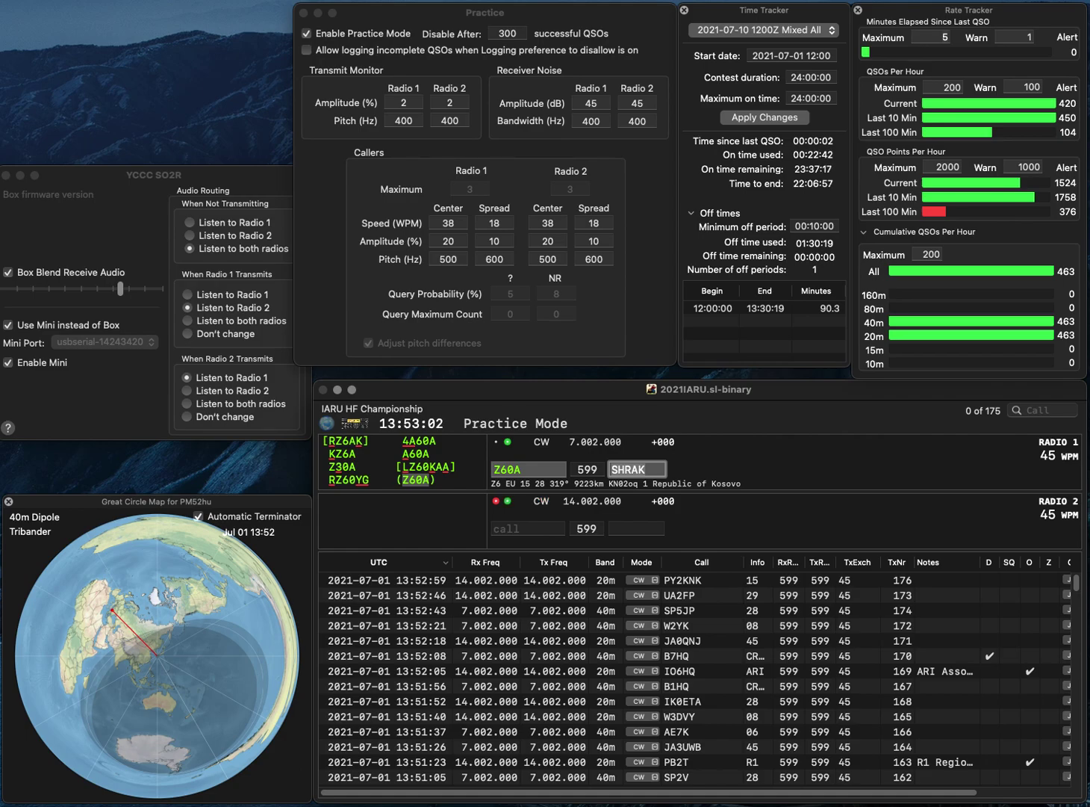
pyautogui.press('Return')
pyautogui.write('0O')
pyautogui.press('Left')
pyautogui.press('Left')
pyautogui.write('PA')
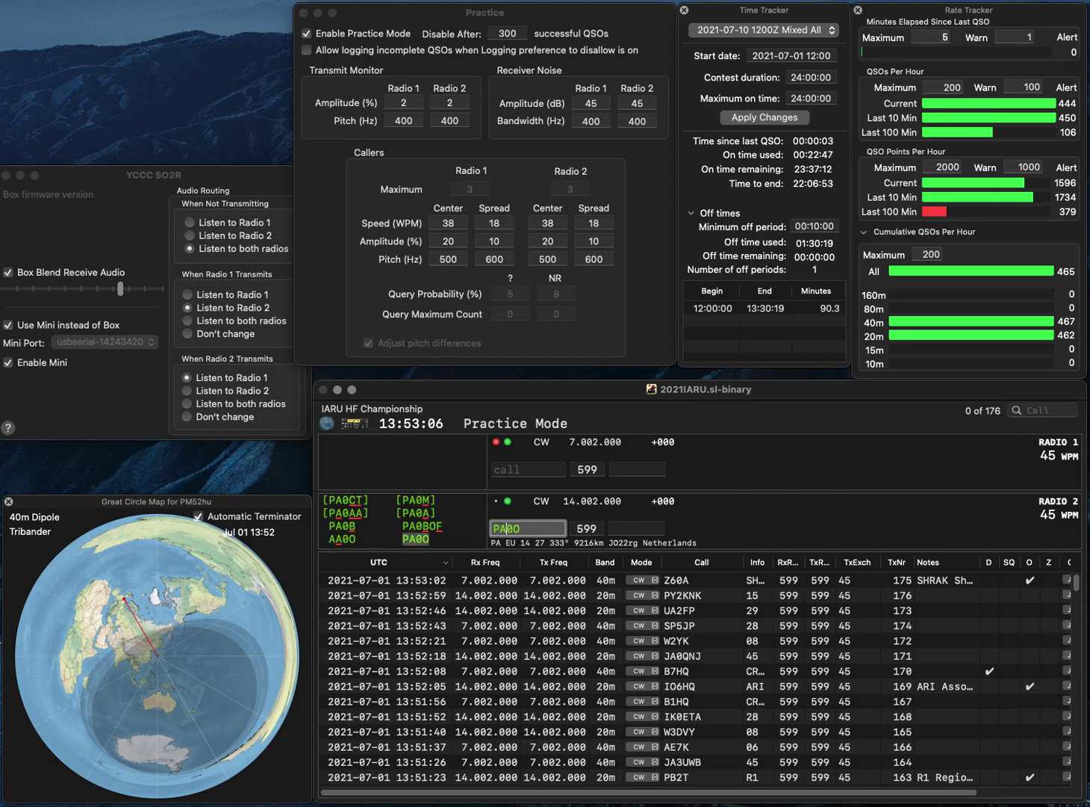
pyautogui.press('BackSpace')
pyautogui.write('MIR')
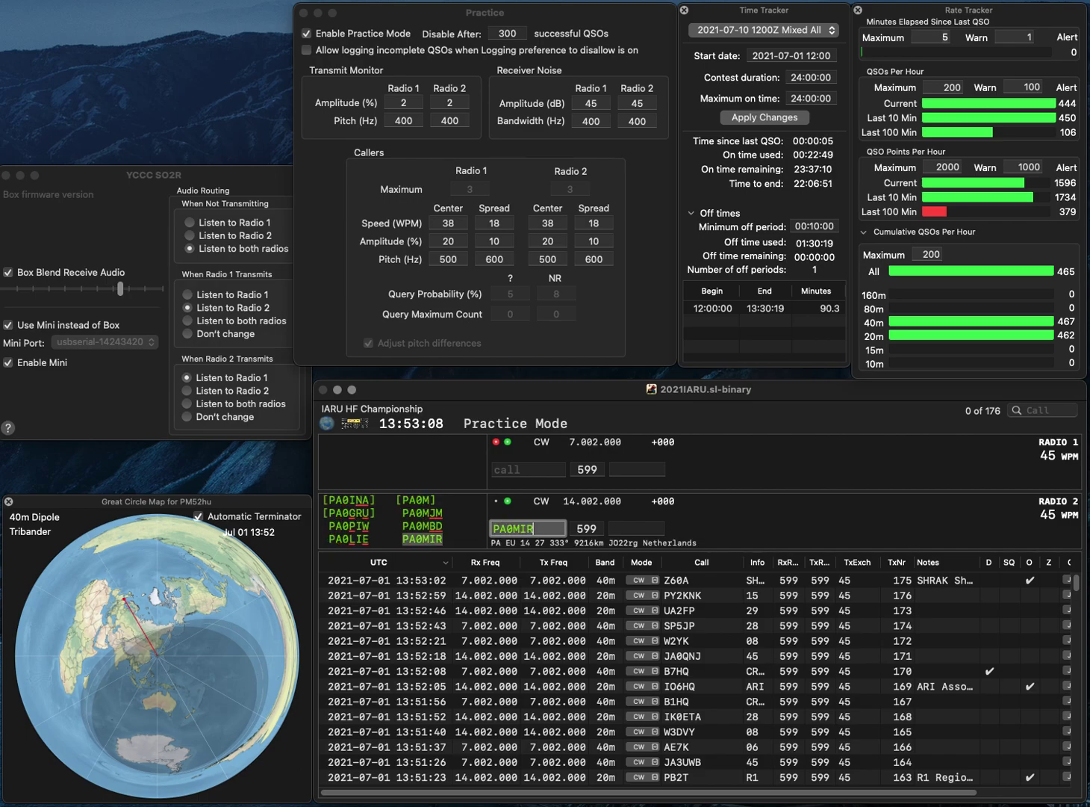
pyautogui.press('Return')
pyautogui.write('VY1RAC')
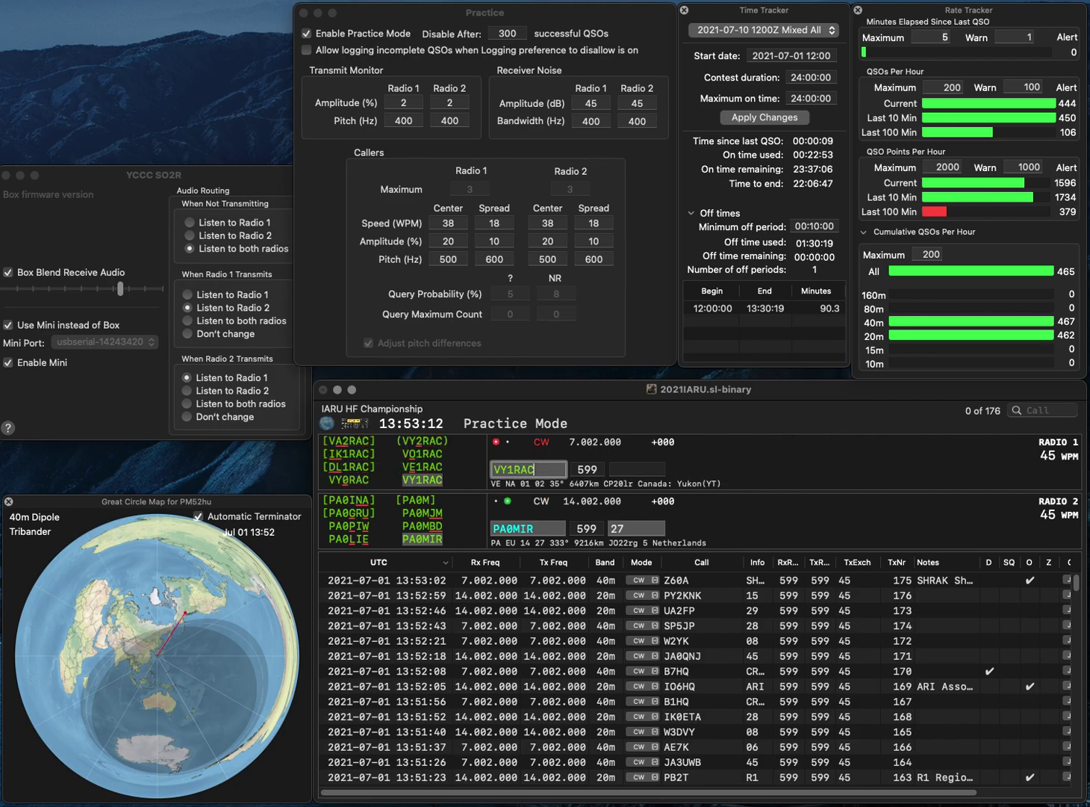
pyautogui.press('Return')
pyautogui.press('space')
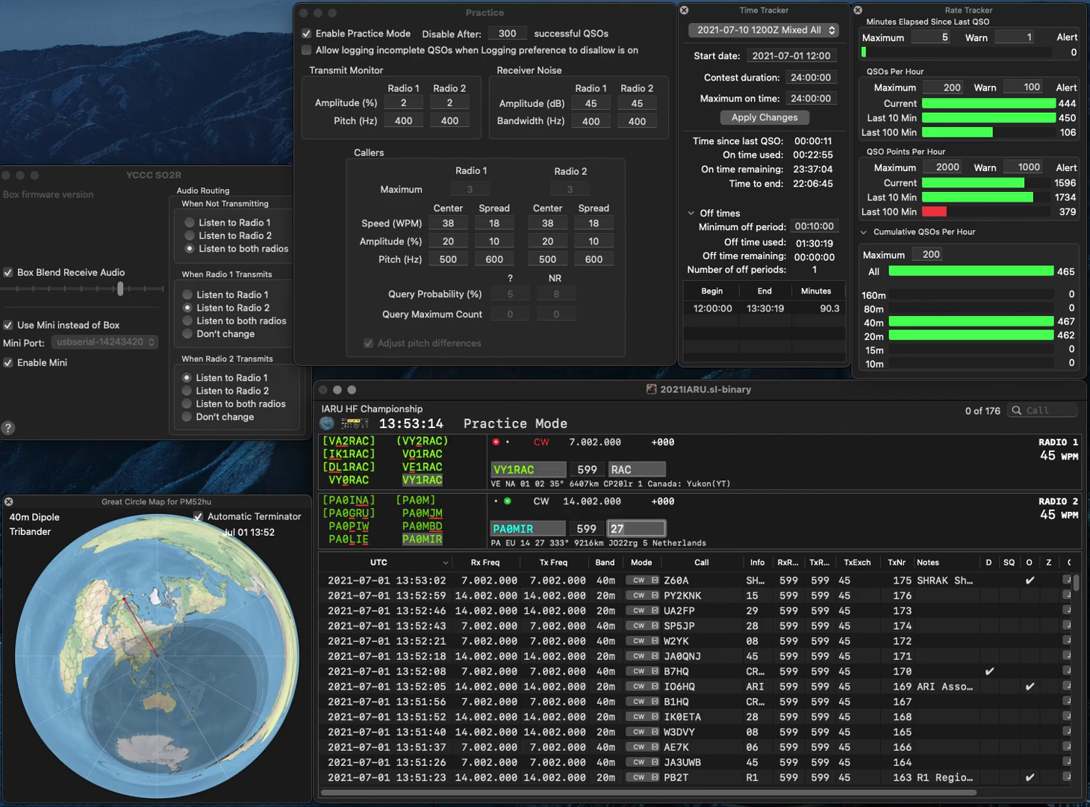
pyautogui.press('Return')
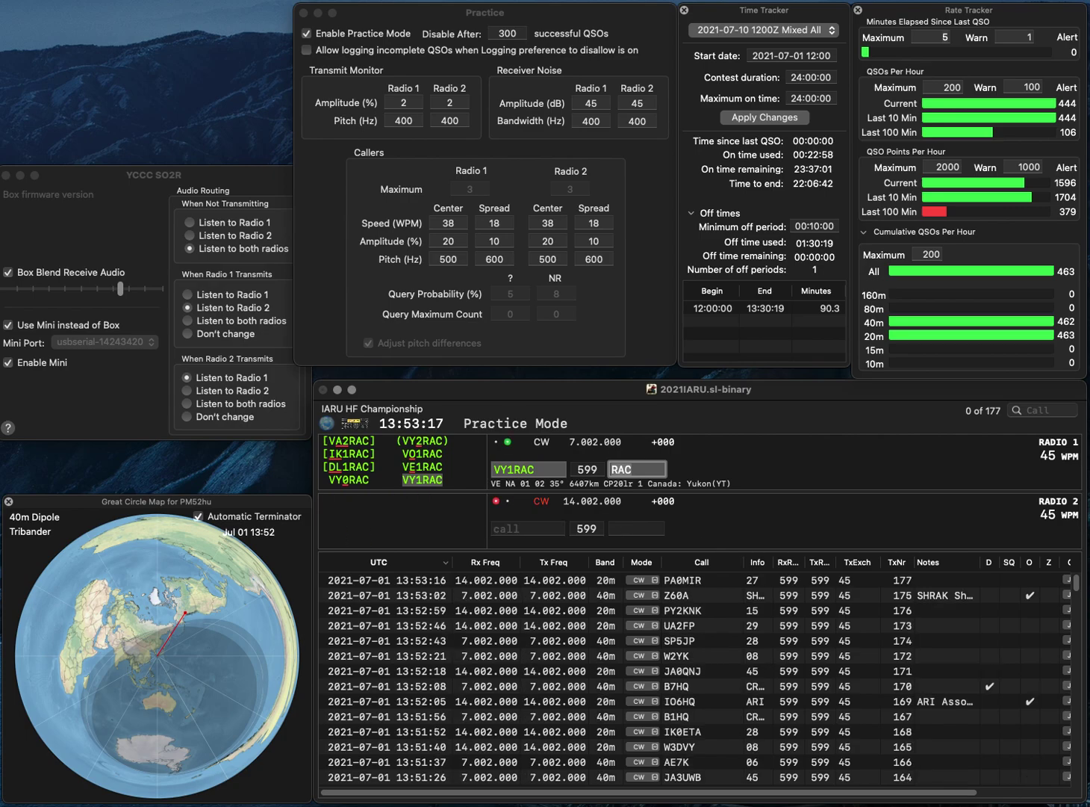
pyautogui.press('Return')
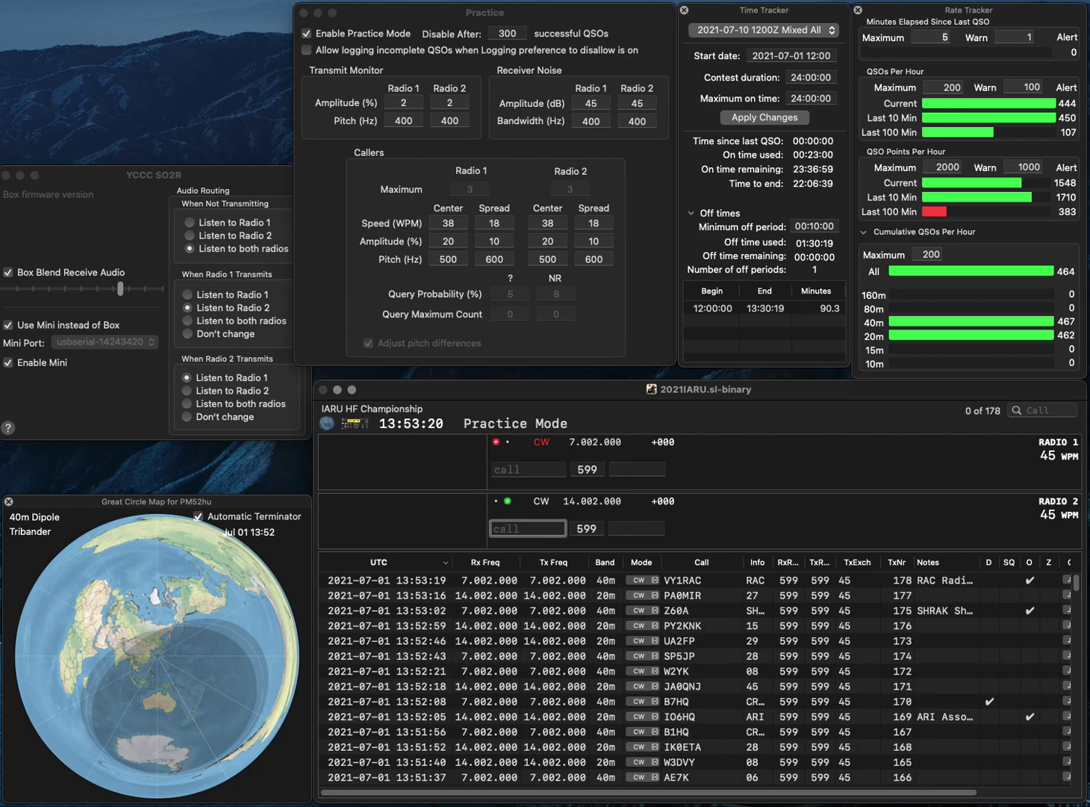
# - Enter the call 4O1HQ on Radio 2 and send its exchange
pyautogui.write('01H')
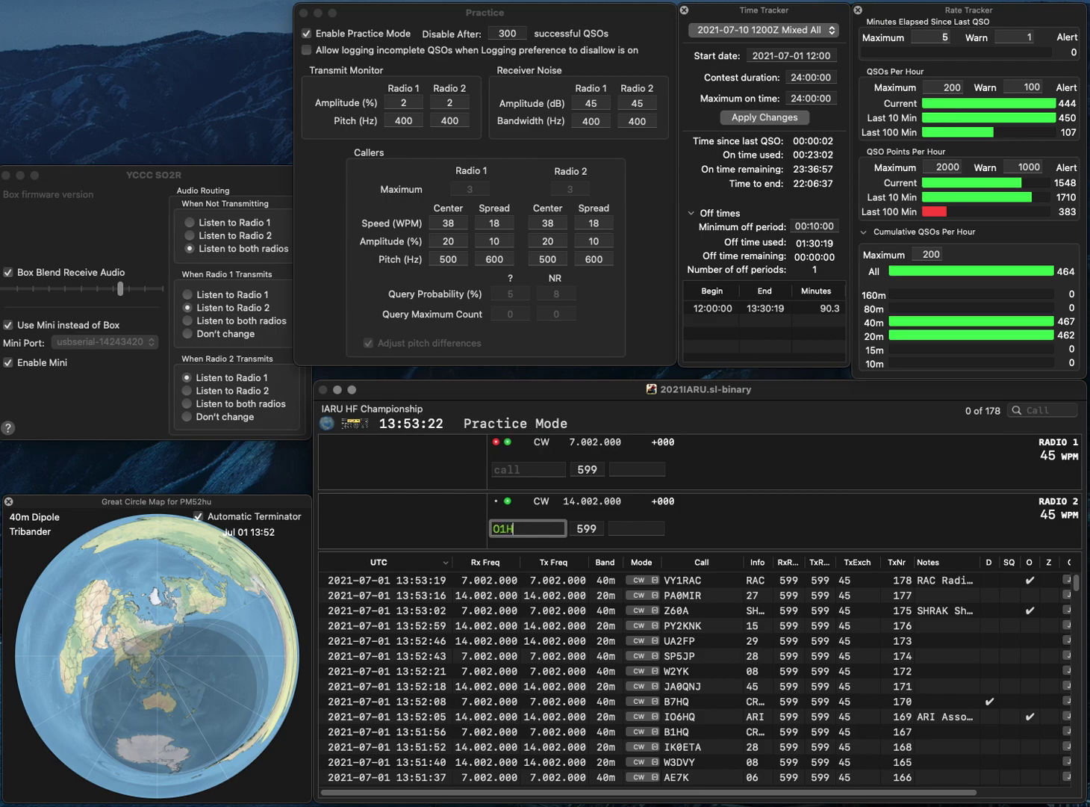
pyautogui.write('Q')
pyautogui.press('Home')
pyautogui.write('4')
pyautogui.press('Return')
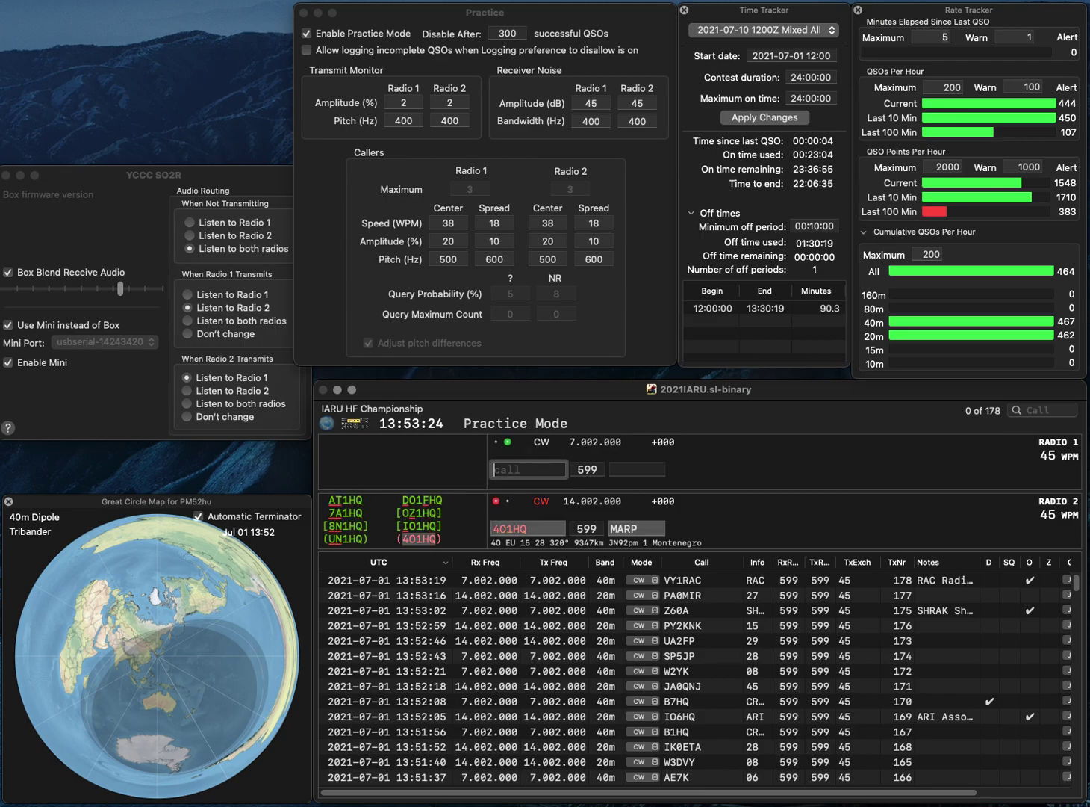
# - Answer the partial call AGTS on Radio 1 and log the 4O1HQ contact on Radio 2
pyautogui.write('AG')
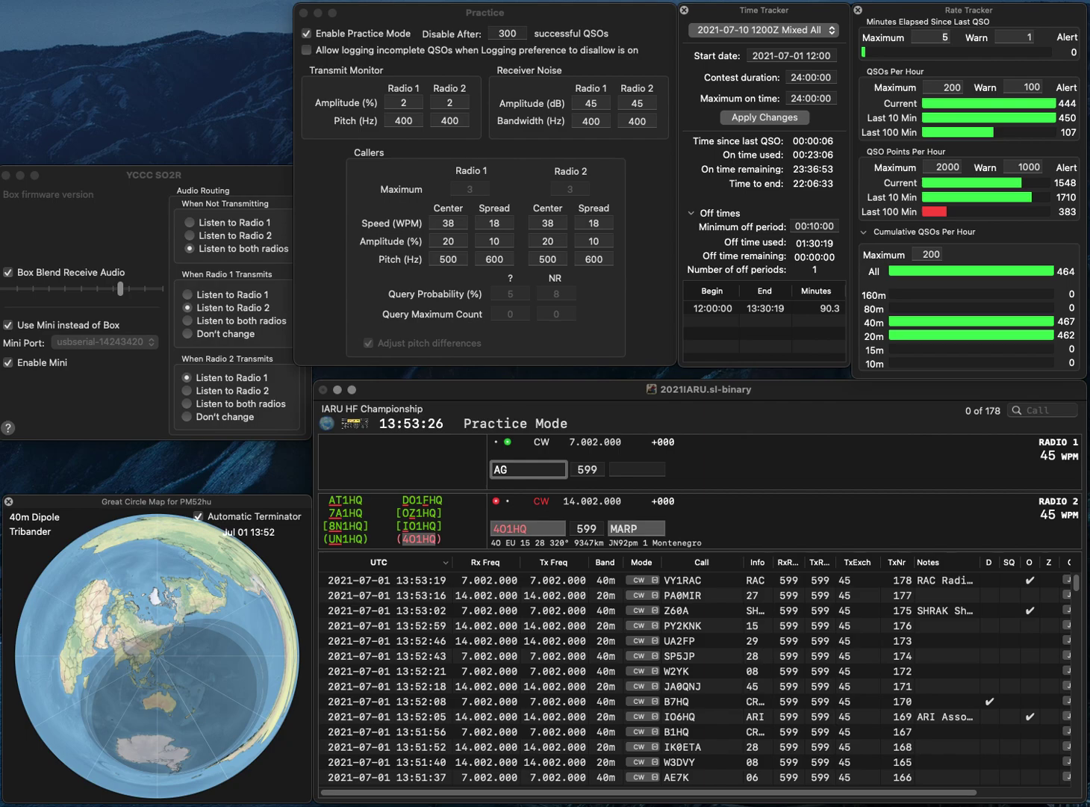
pyautogui.write('TS')
pyautogui.press('Return')
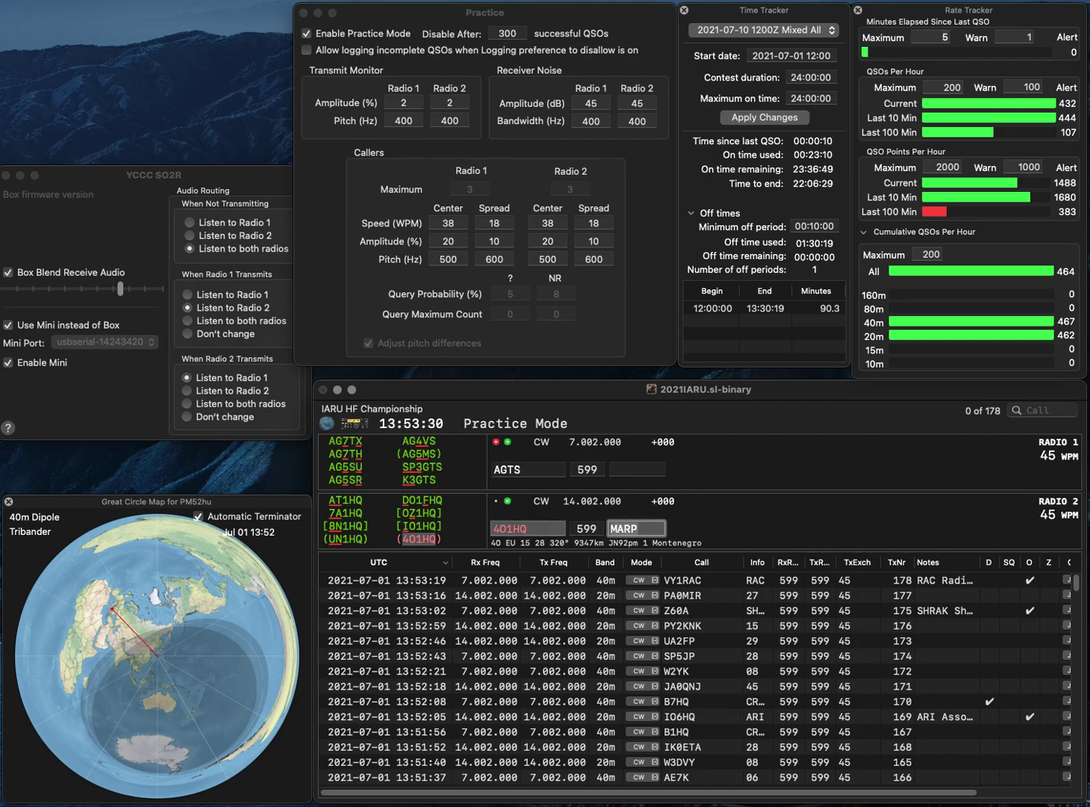
pyautogui.press('Return')
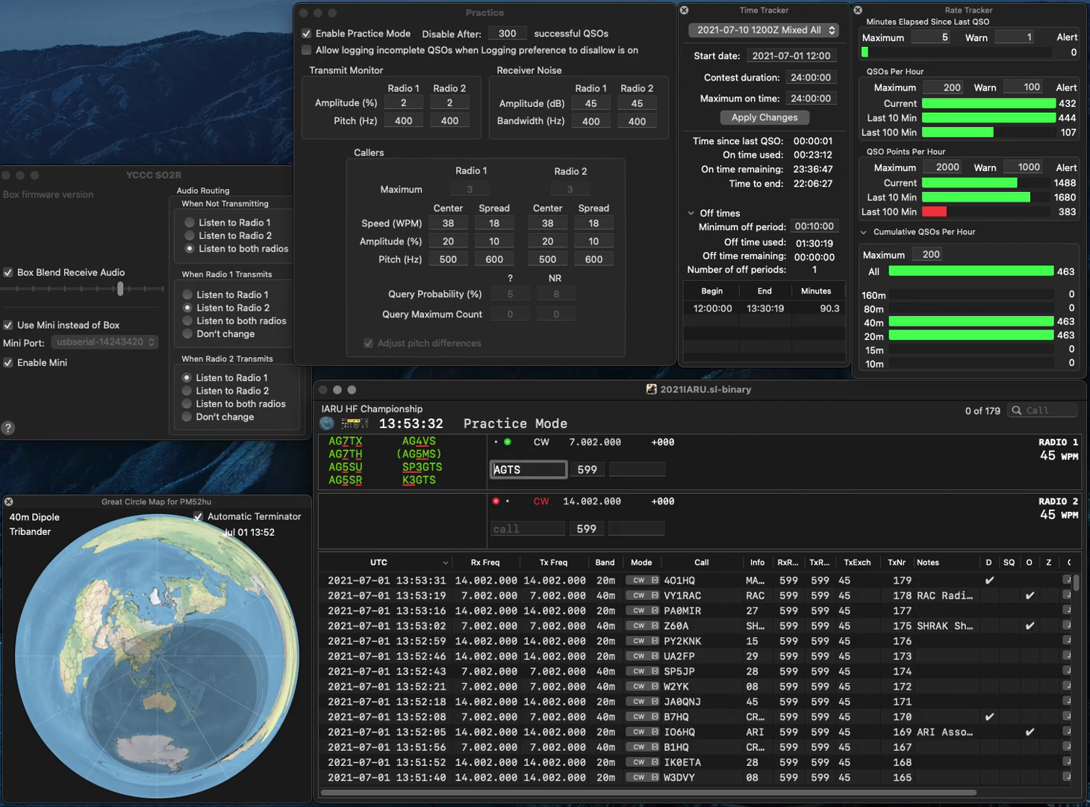
# - Complete the Radio 1 call as AG7TS and answer N1CEO on Radio 2
pyautogui.write('7')
pyautogui.press('Return')
pyautogui.write('N')
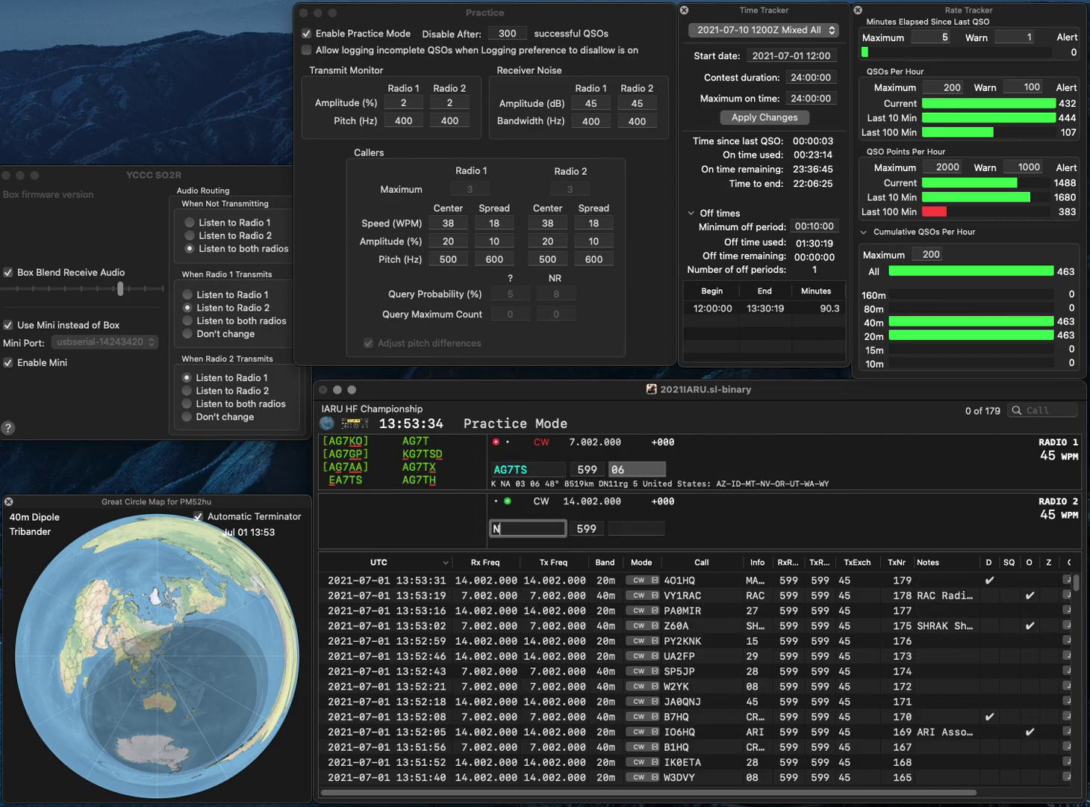
pyautogui.write('1CEO')
pyautogui.press('Return')
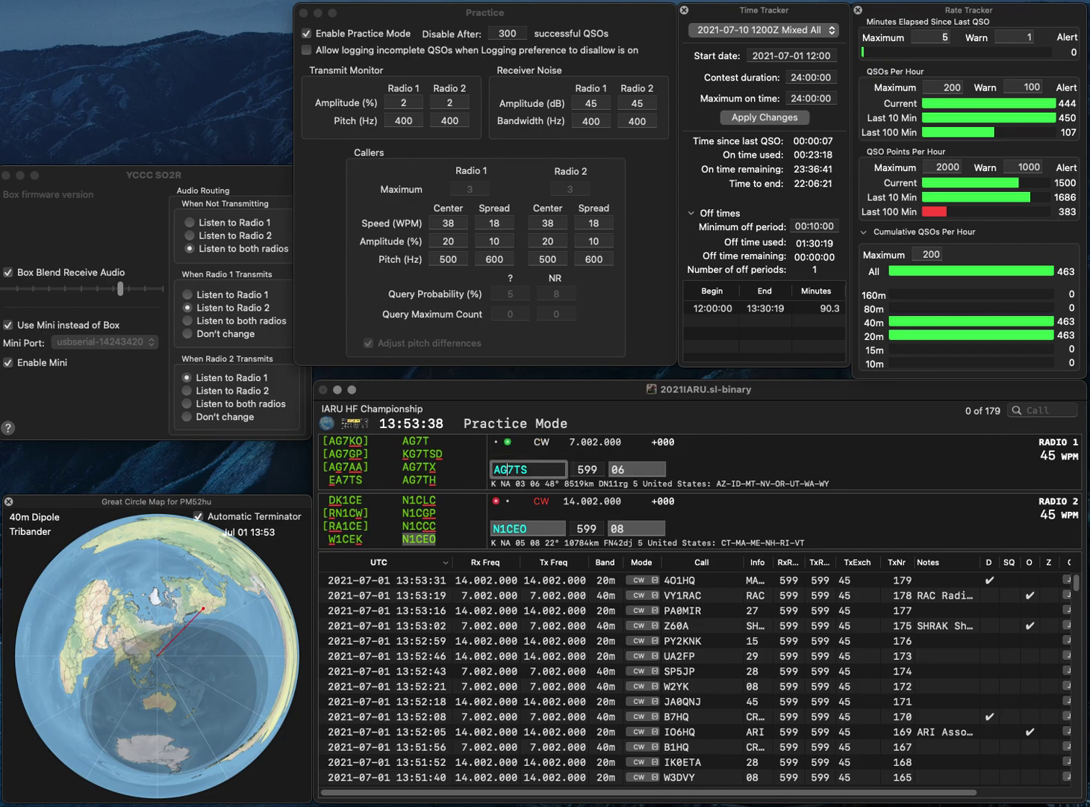
pyautogui.press('BackSpace')
pyautogui.write('H')
pyautogui.press('Return')
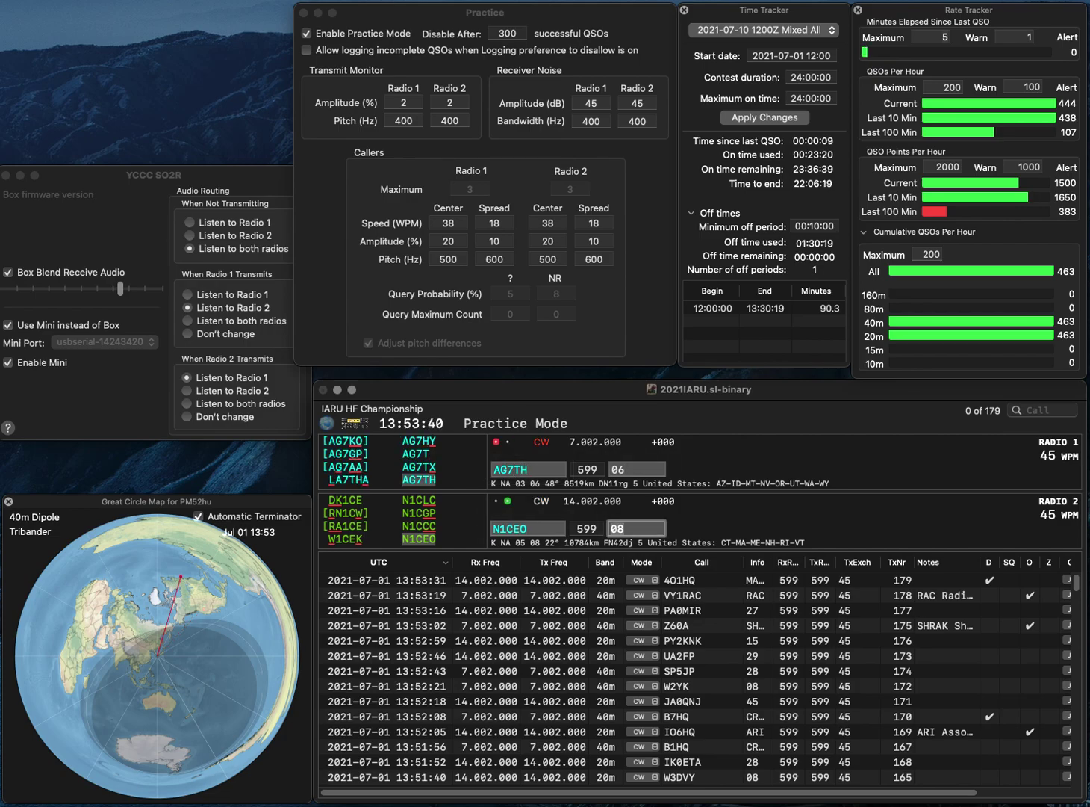
pyautogui.press('Return')
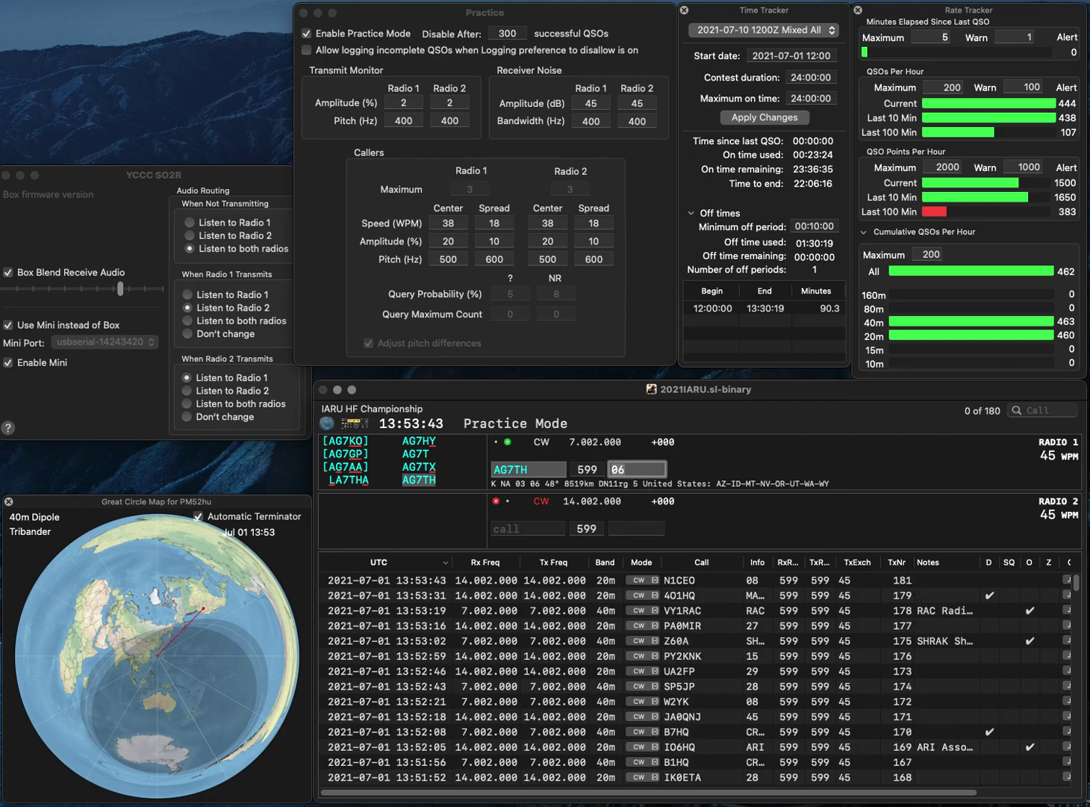
pyautogui.press('Return')
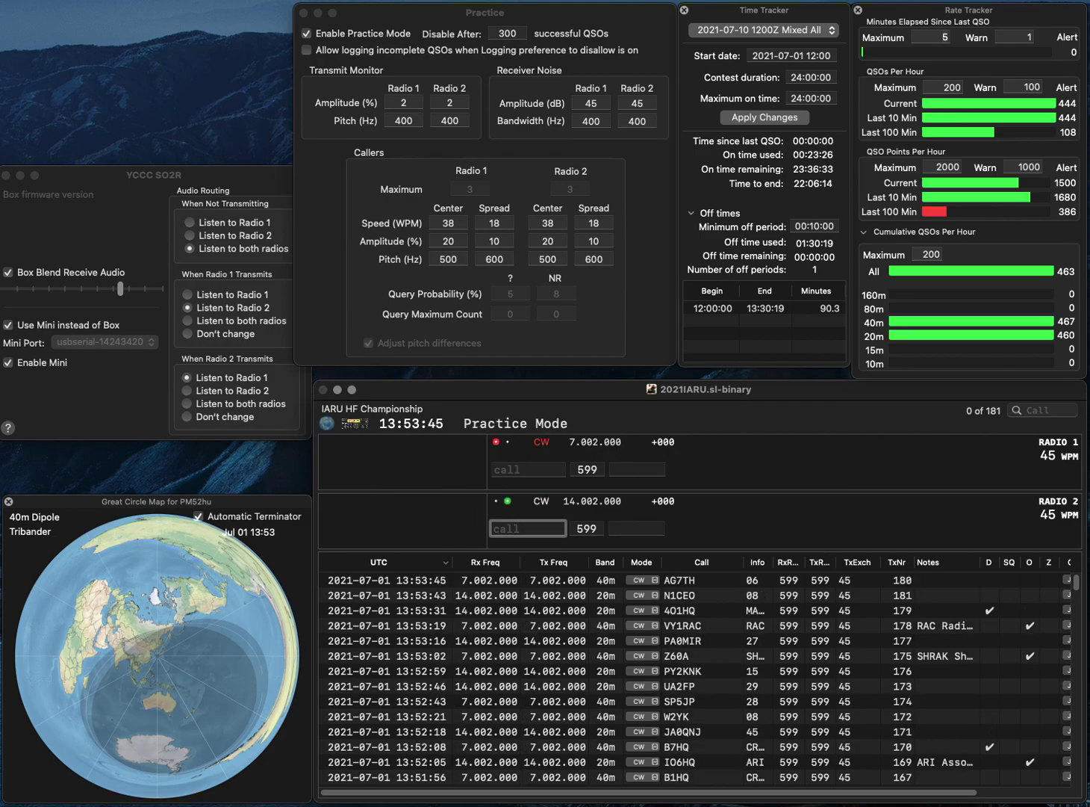
# - Enter the call KA9YCB on Radio 2 and send its exchange
pyautogui.write('KA9YK')
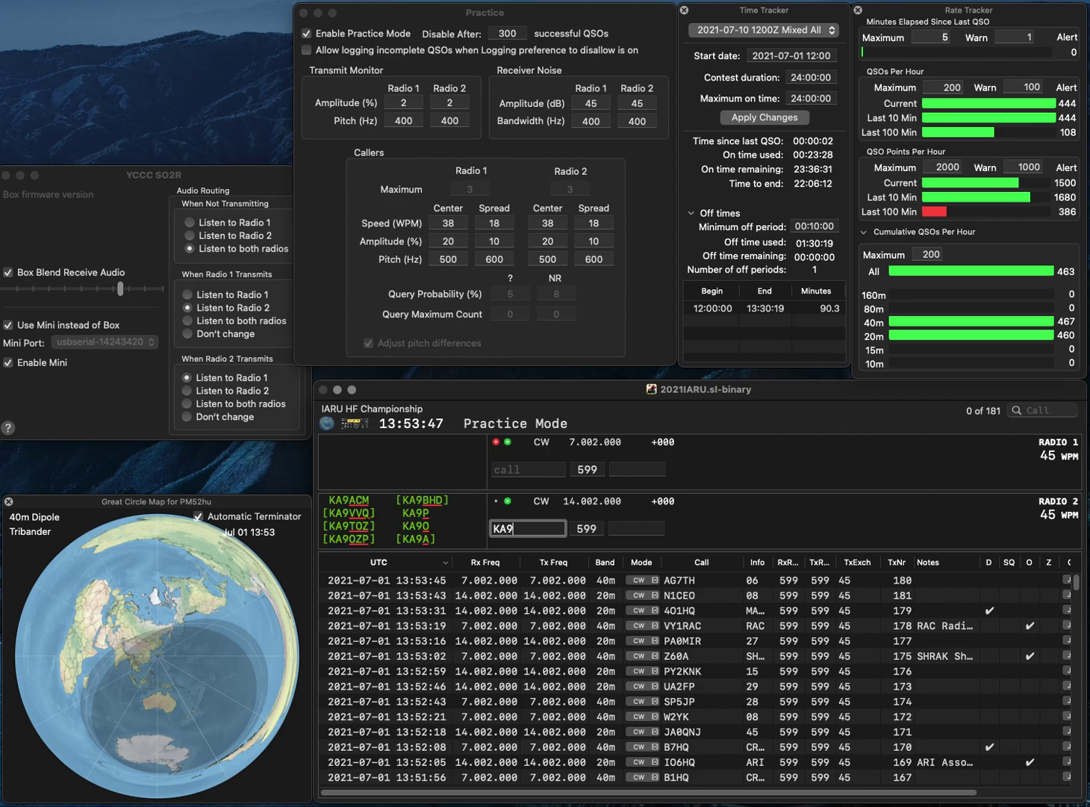
pyautogui.press('BackSpace')
pyautogui.write('CB')
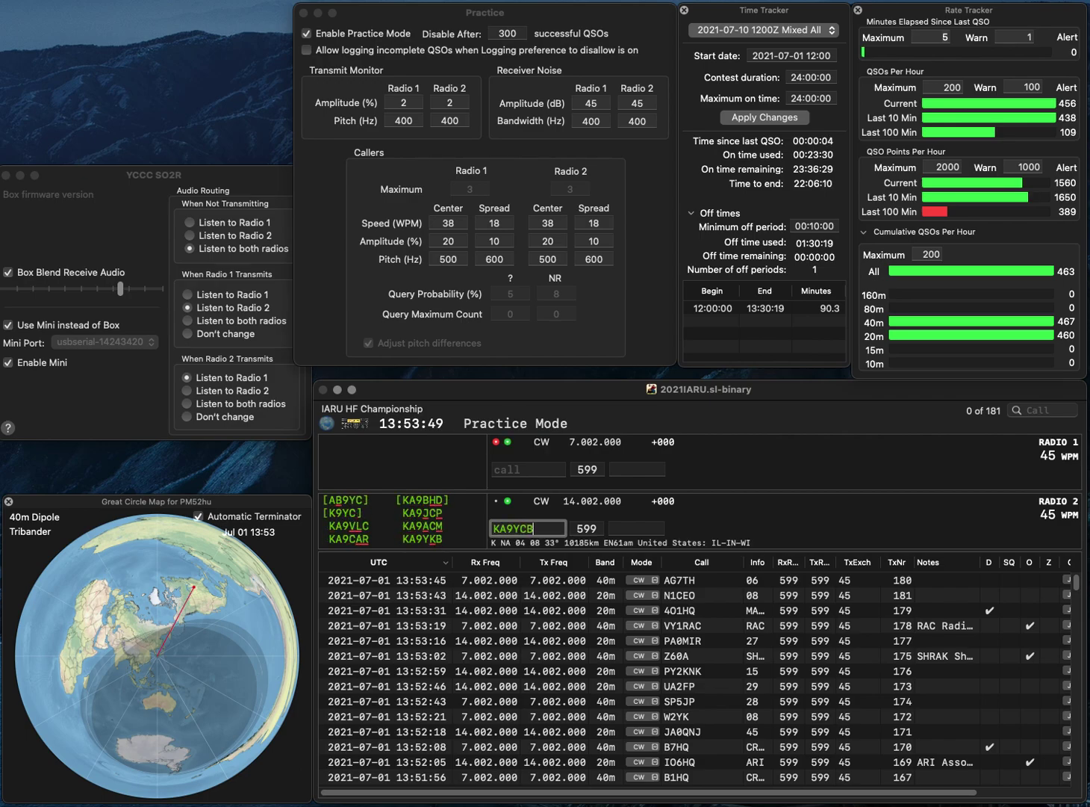
pyautogui.press('Return')
# - Enter the call SN0HQ on Radio 1 and send its exchange
pyautogui.write('SN00HQ')
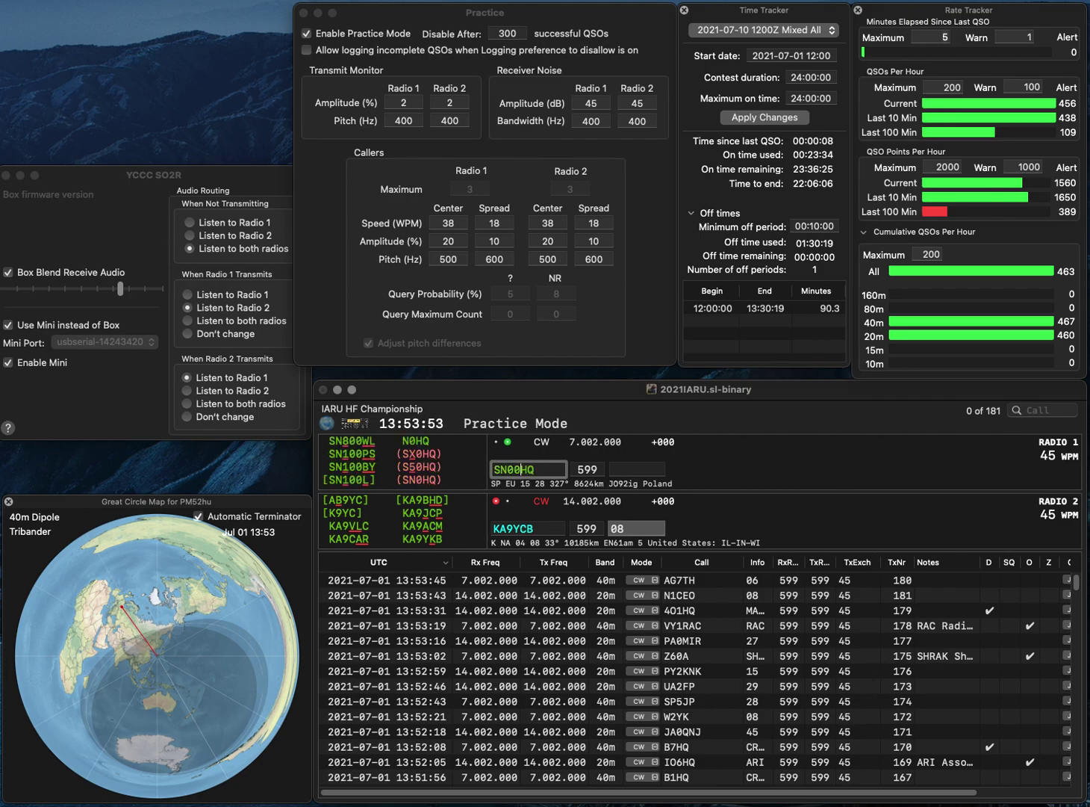
pyautogui.press('BackSpace')
pyautogui.press('Return')
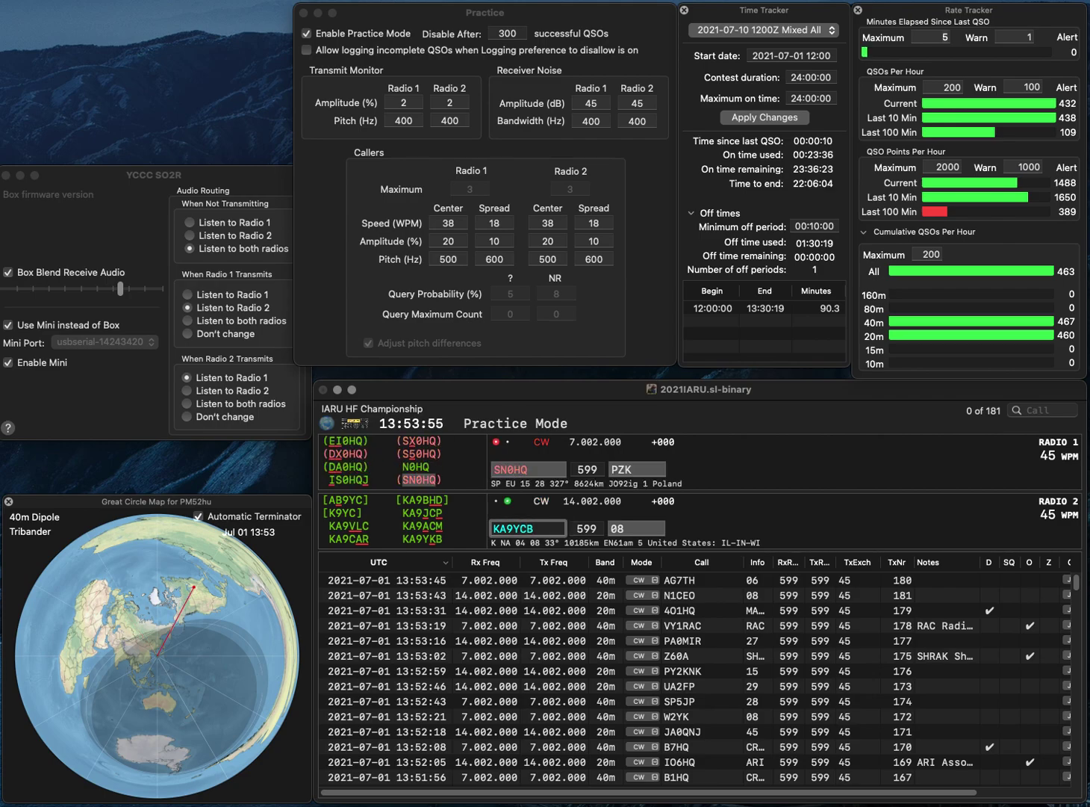
pyautogui.write('K')
pyautogui.press('Delete')
pyautogui.press('Return')
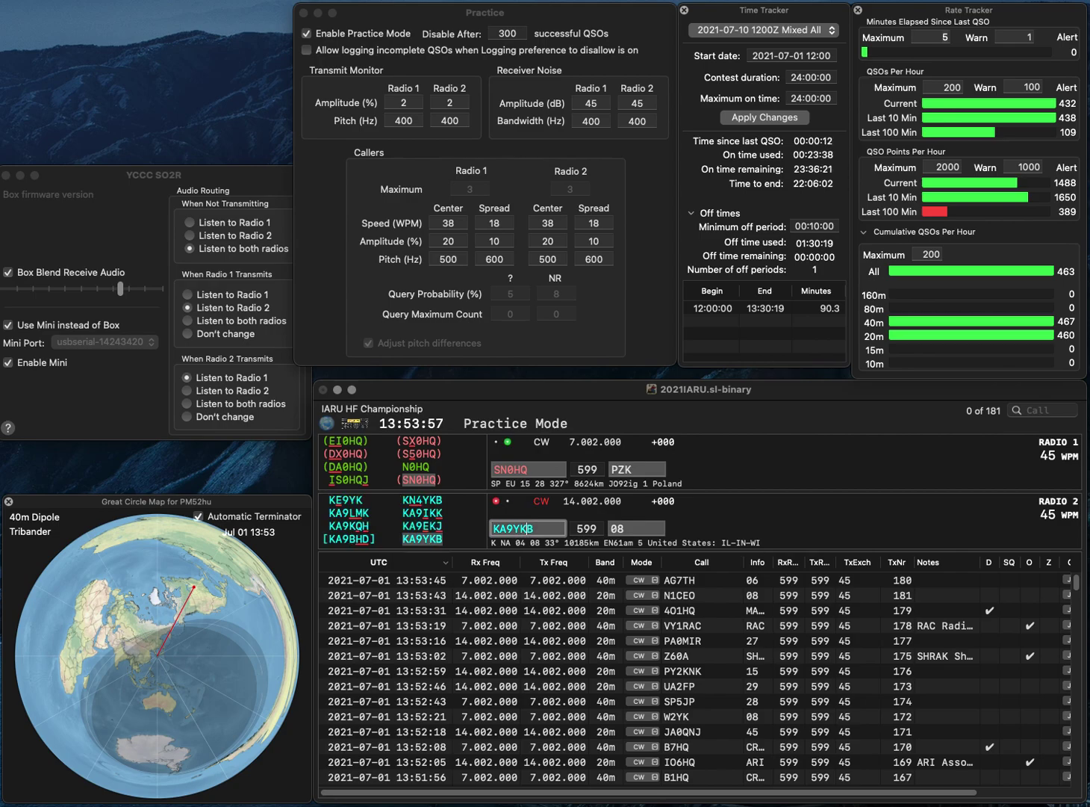
pyautogui.press('space')
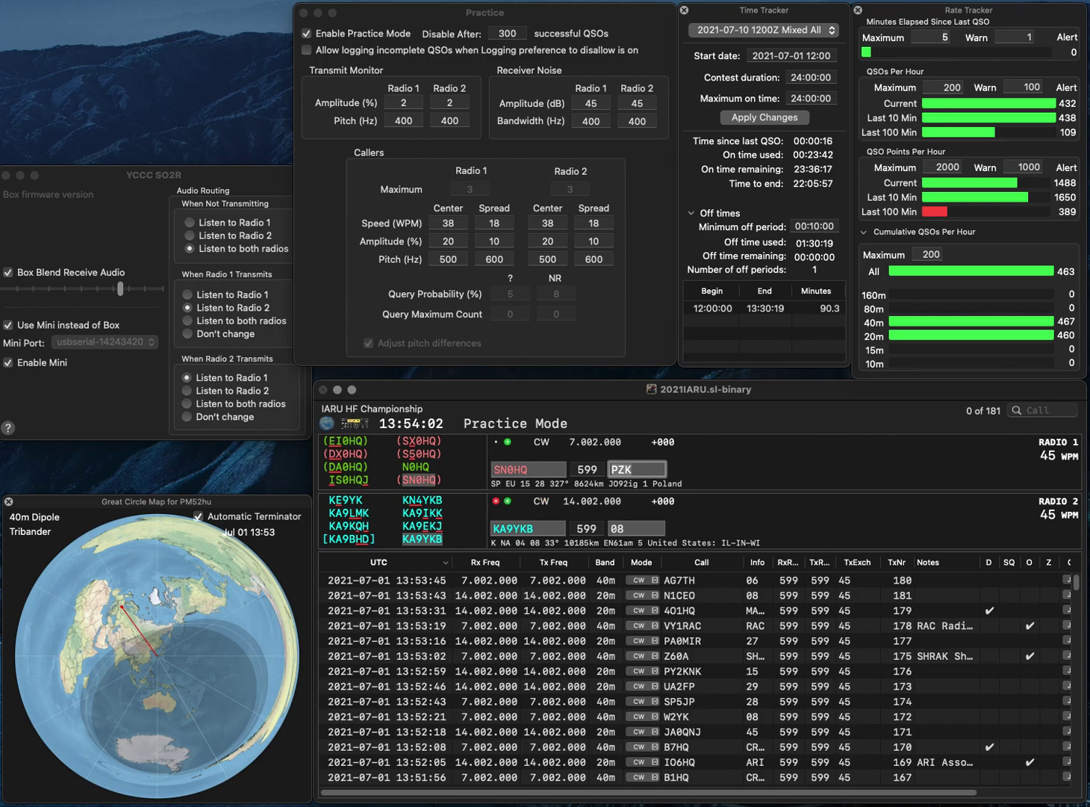
pyautogui.press('Return')
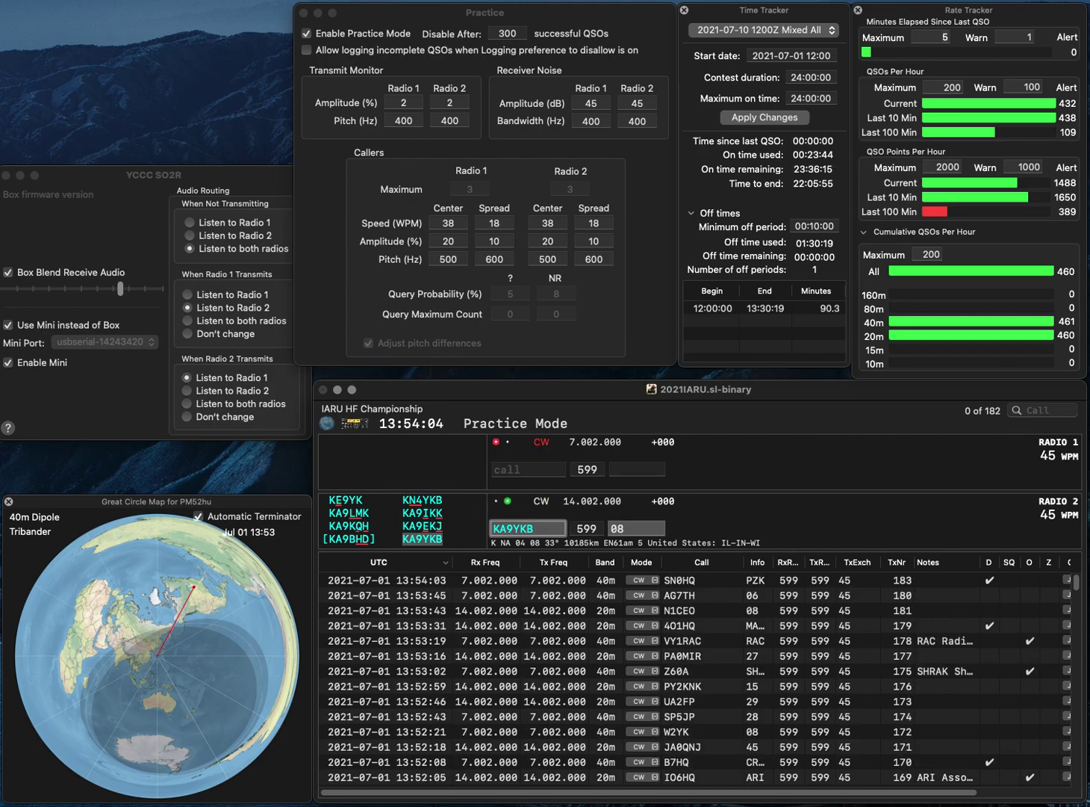
pyautogui.press('Return')
pyautogui.write('N4AF')
pyautogui.press('Return')
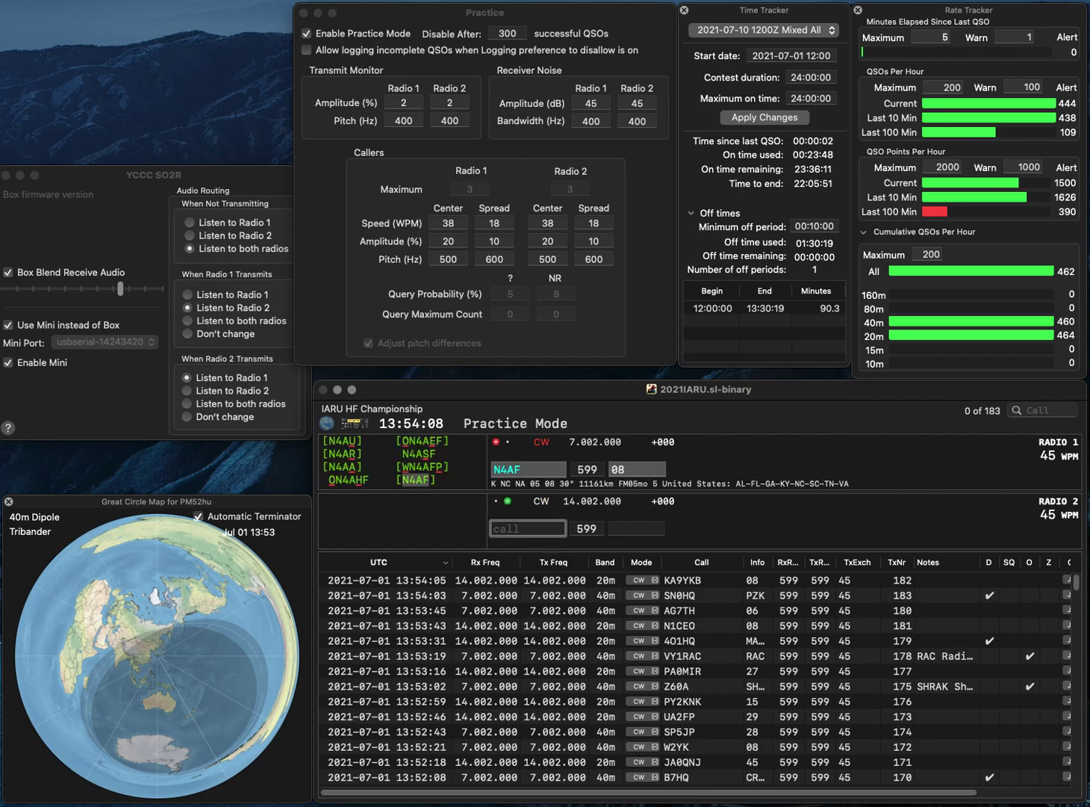
pyautogui.write('DL')
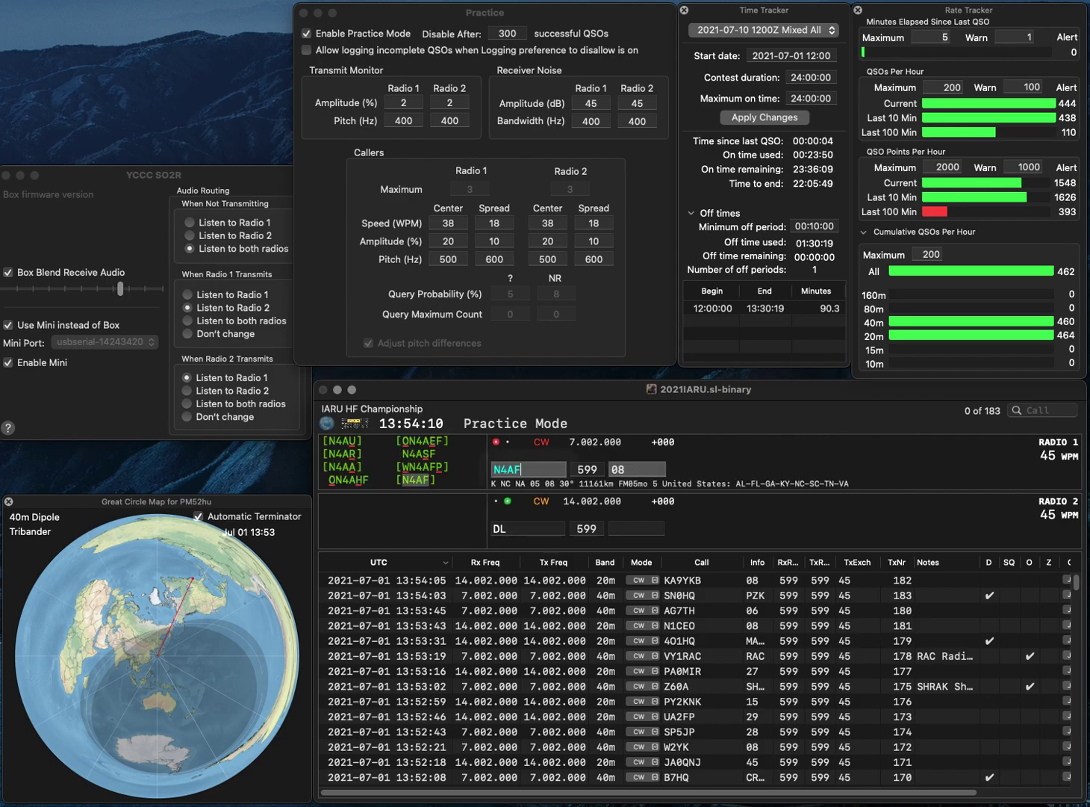
pyautogui.press('Return')
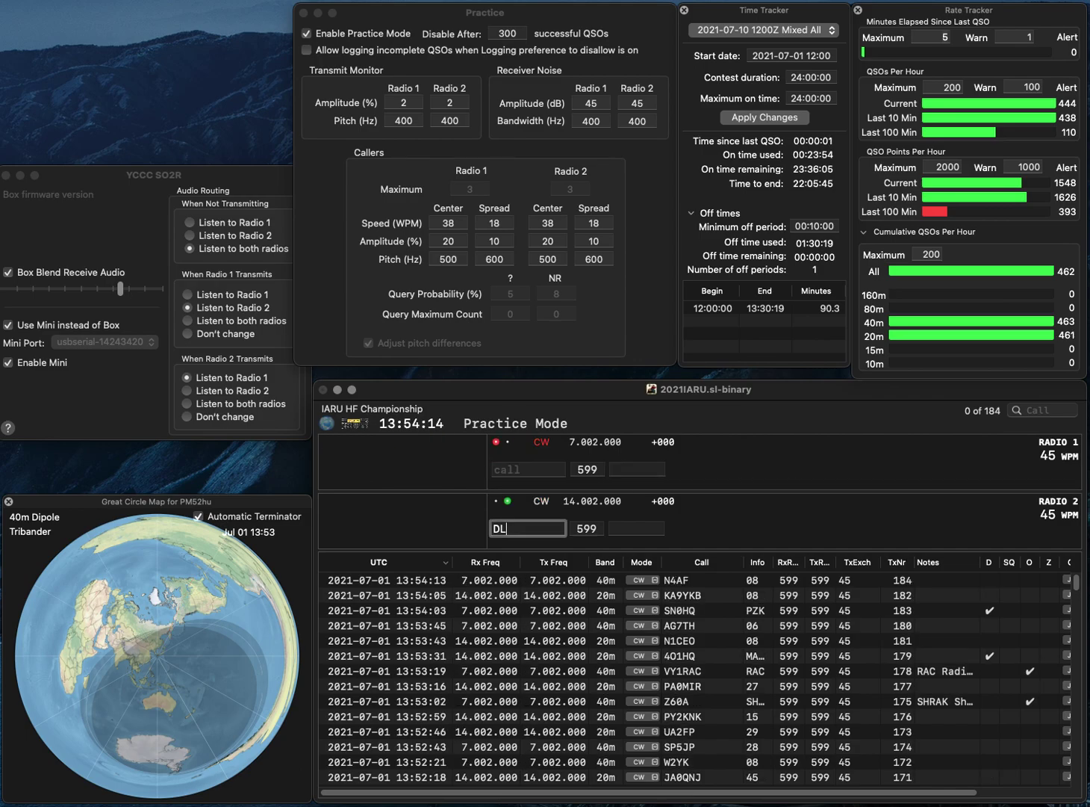
pyautogui.write('3MXX')
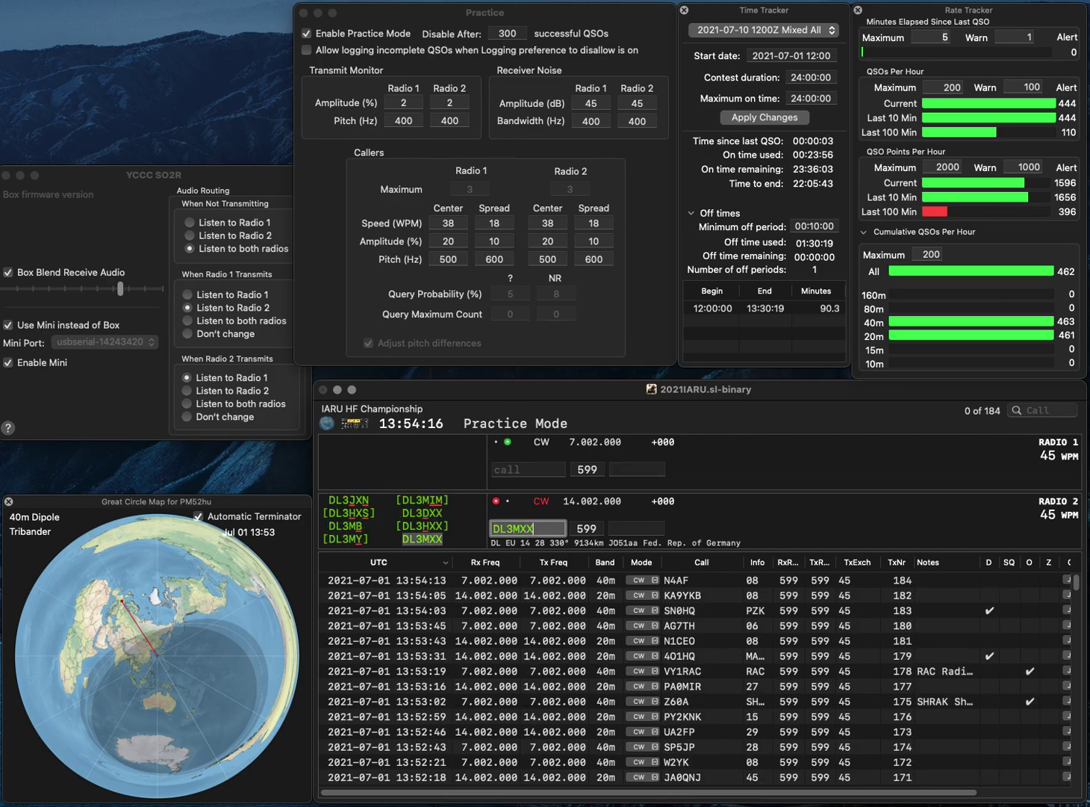
pyautogui.press('Return')
pyautogui.press('Return')
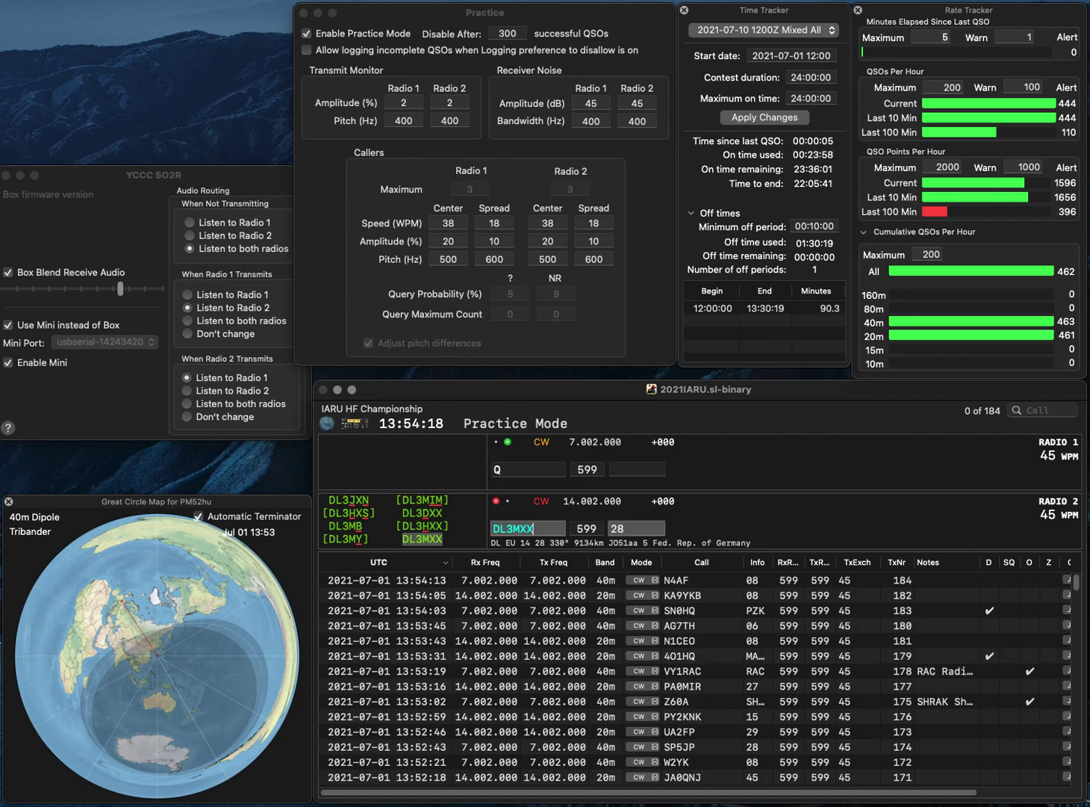
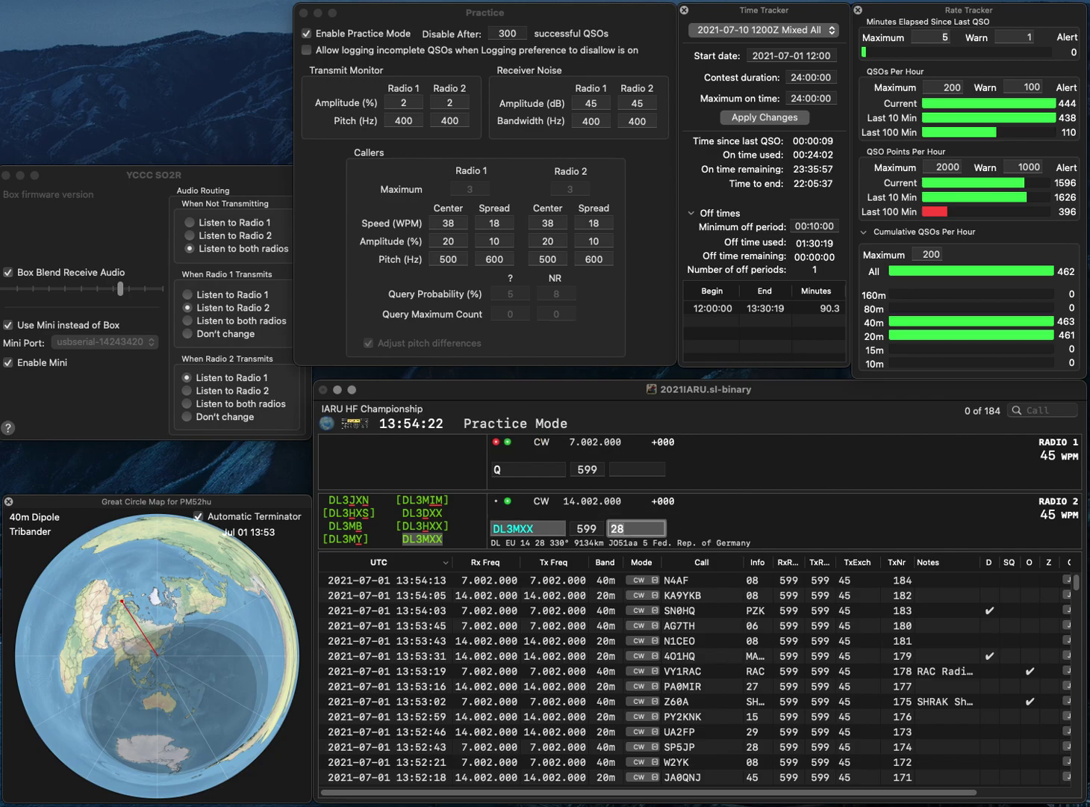
# - Log the DL3MXX contact on Radio 2, and answer C4HQ on Radio 1 with its exchange
pyautogui.press('Return')
pyautogui.write('K4H')
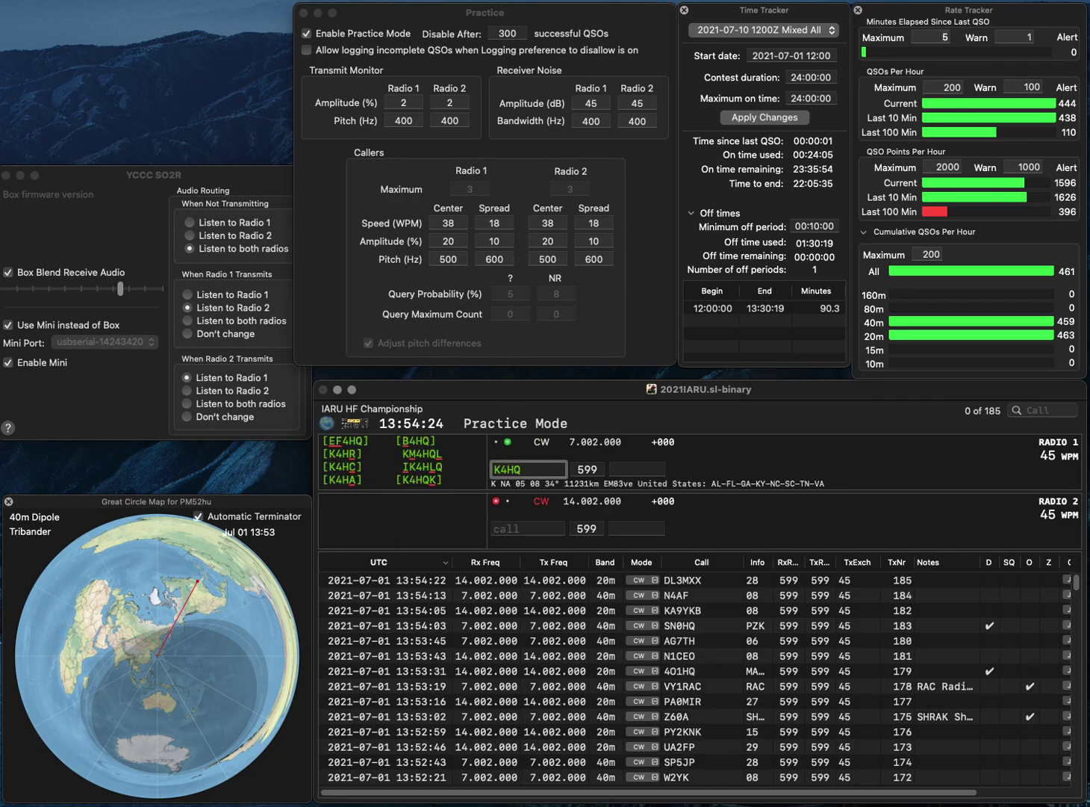
pyautogui.press('Delete')
pyautogui.write('C')
pyautogui.press('Return')
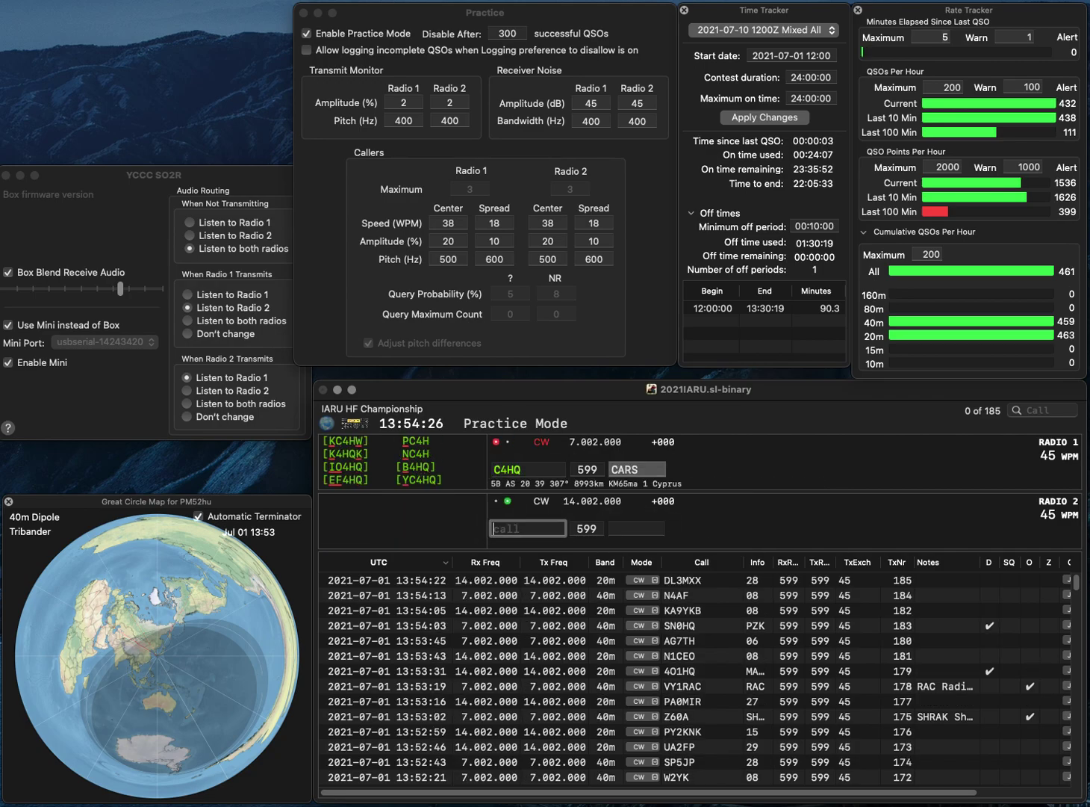
# - Answer 9A7W on Radio 2 with its exchange, and log the C4HQ and 9A7W contacts
pyautogui.write('A7W')
pyautogui.press('Home')
pyautogui.write('9')
pyautogui.press('Return')
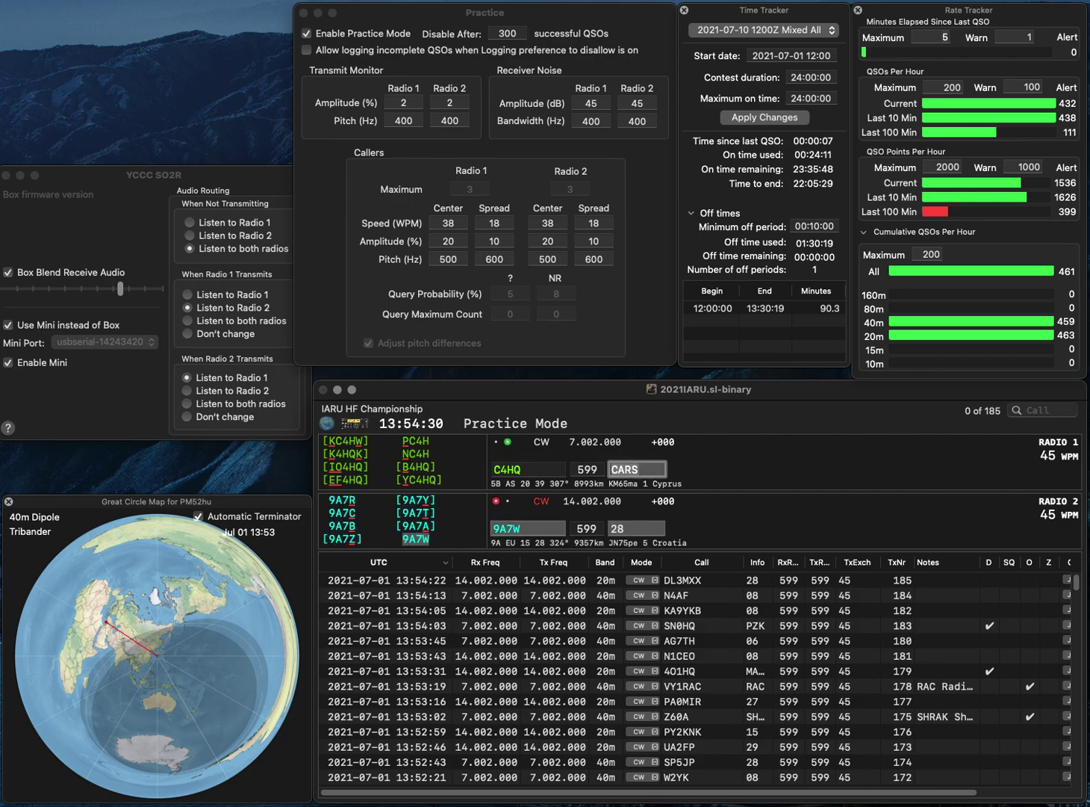
pyautogui.press('Return')
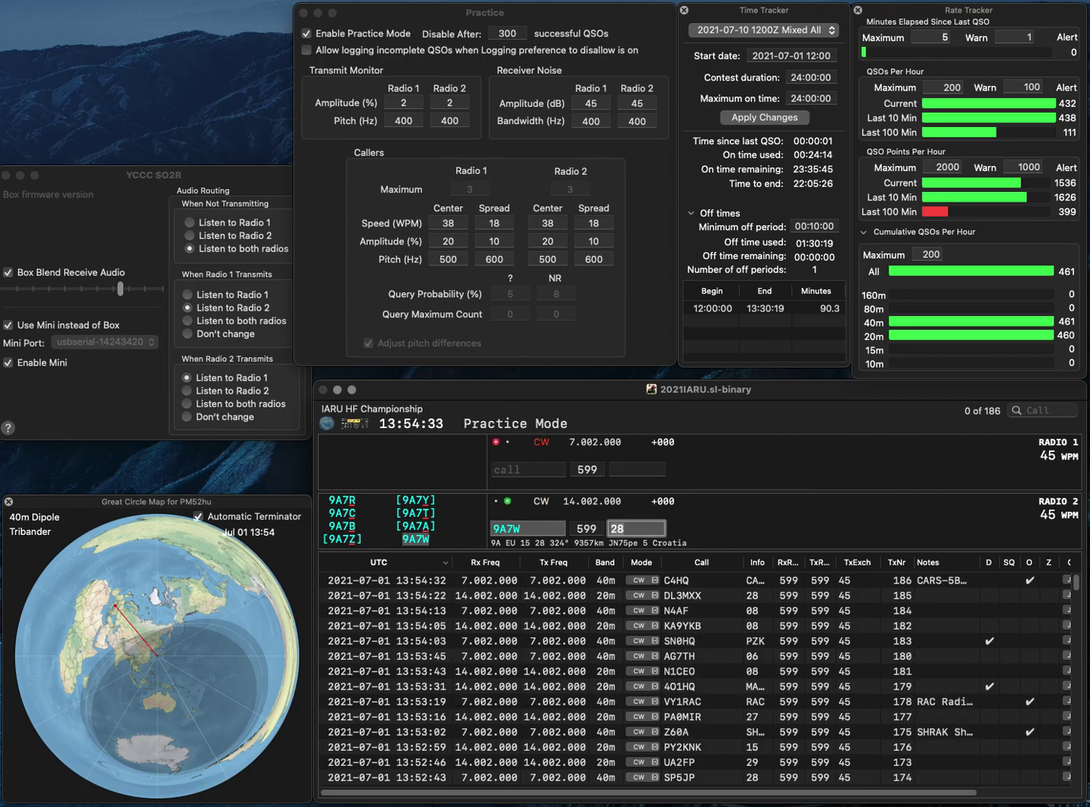
pyautogui.press('Return')
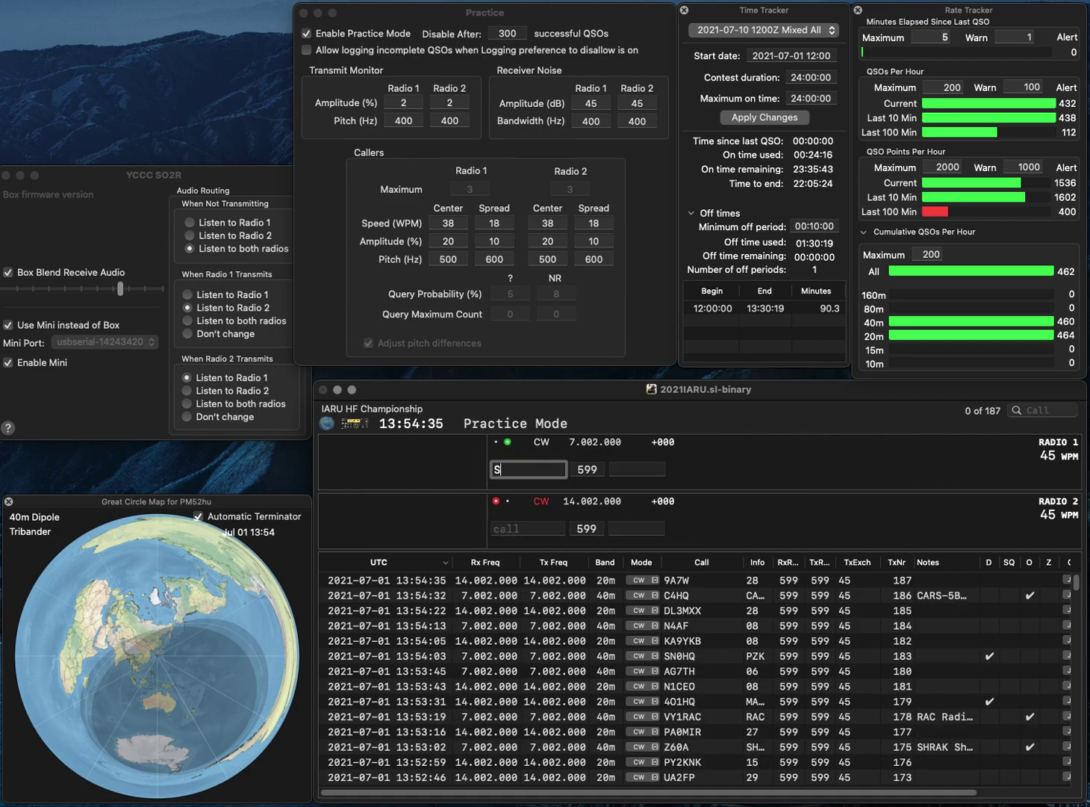
pyautogui.write('S51R')
pyautogui.press('Return')
pyautogui.write('O')
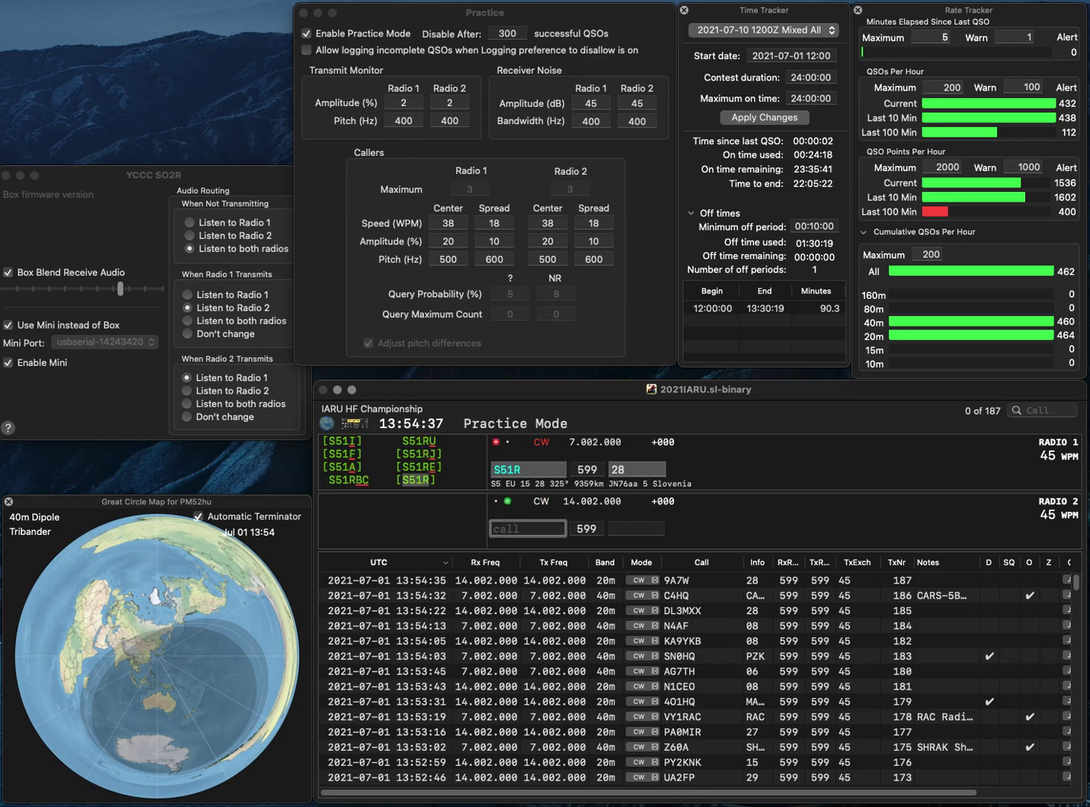
pyautogui.write('H5VT')
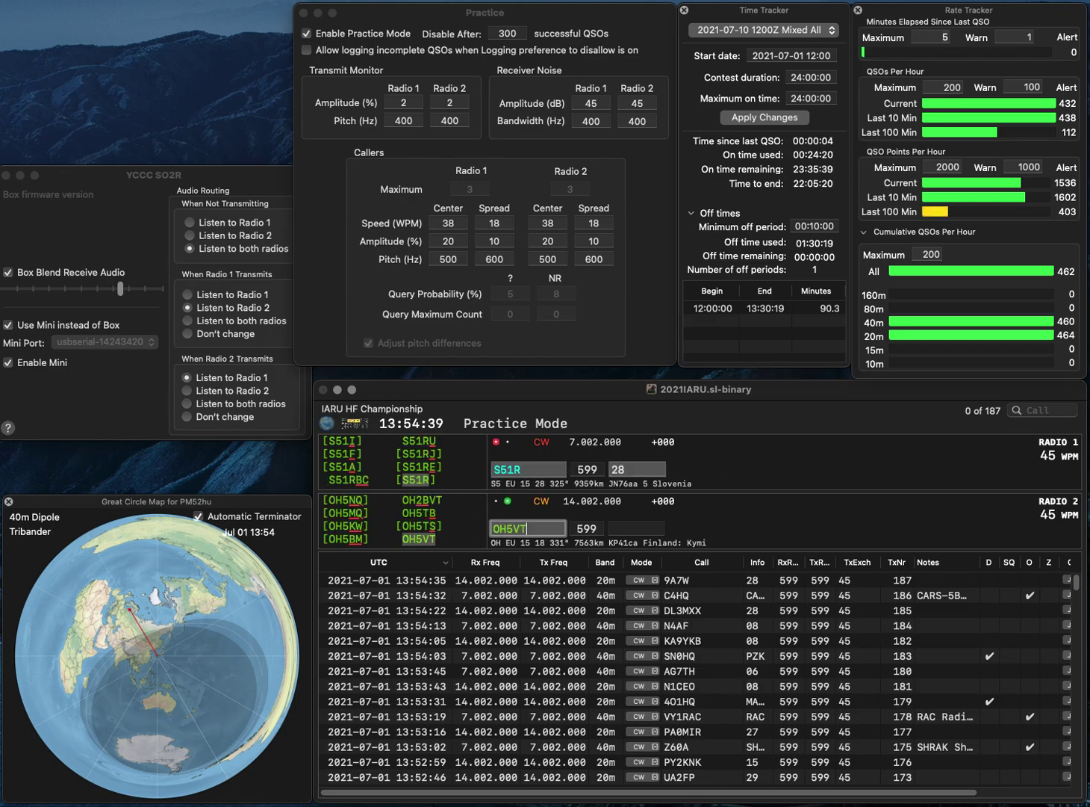
pyautogui.press('Return')
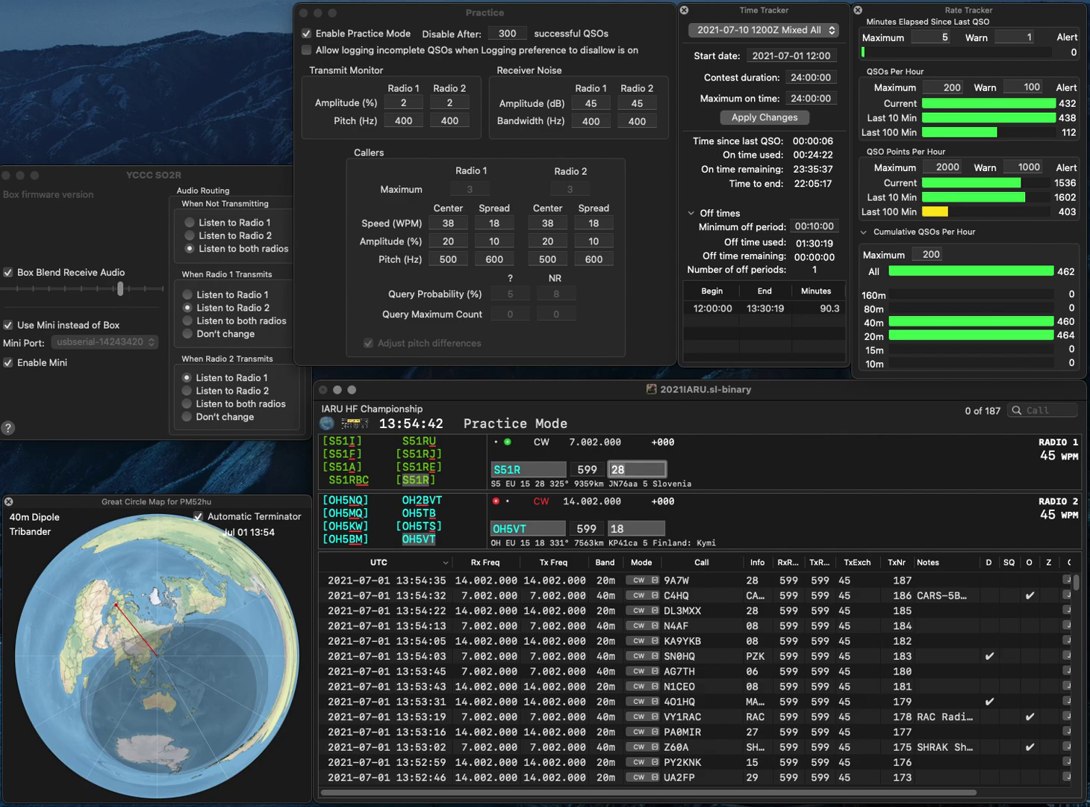
pyautogui.press('Return')
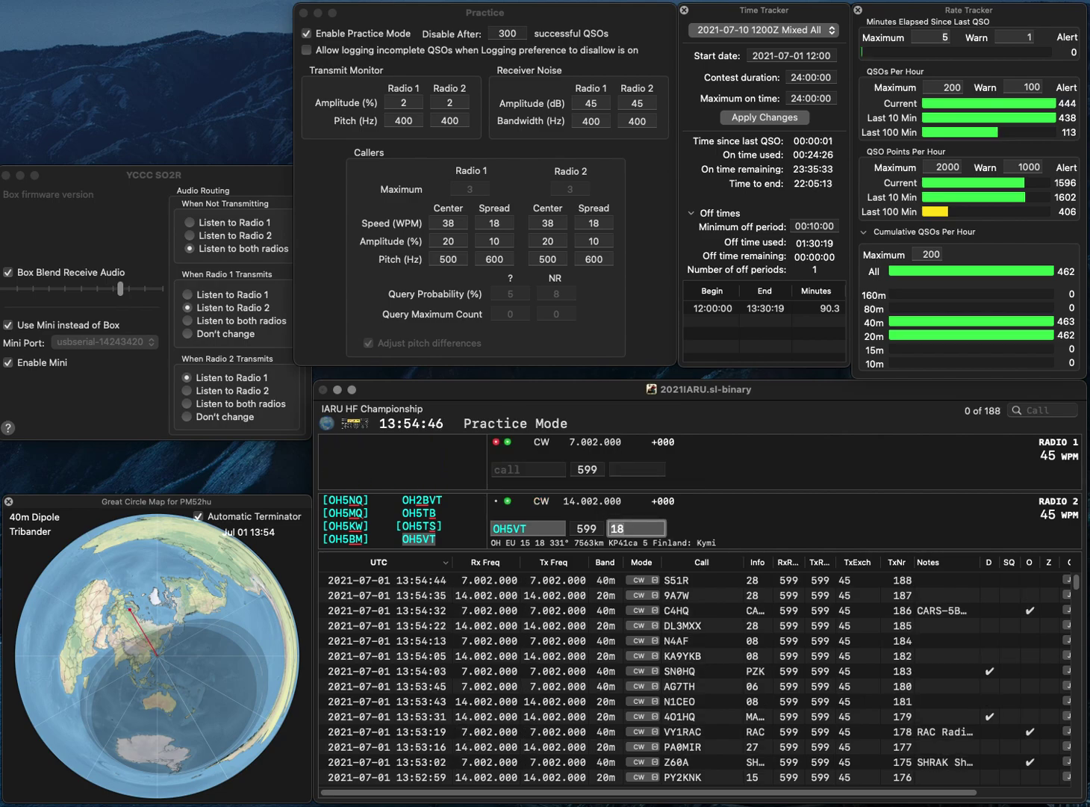
pyautogui.press('Return')
# - Enter the call GI4SIP on Radio 1 and send its exchange
pyautogui.write('GI4')
pyautogui.write('HIP')
pyautogui.press('BackSpace')
pyautogui.press('BackSpace')
pyautogui.press('BackSpace')
pyautogui.write('SIP')
pyautogui.press('Return')
# - Answer NA5AR on Radio 2 with its exchange, and log the GI4SIP and NA5AR contacts
pyautogui.write('N')
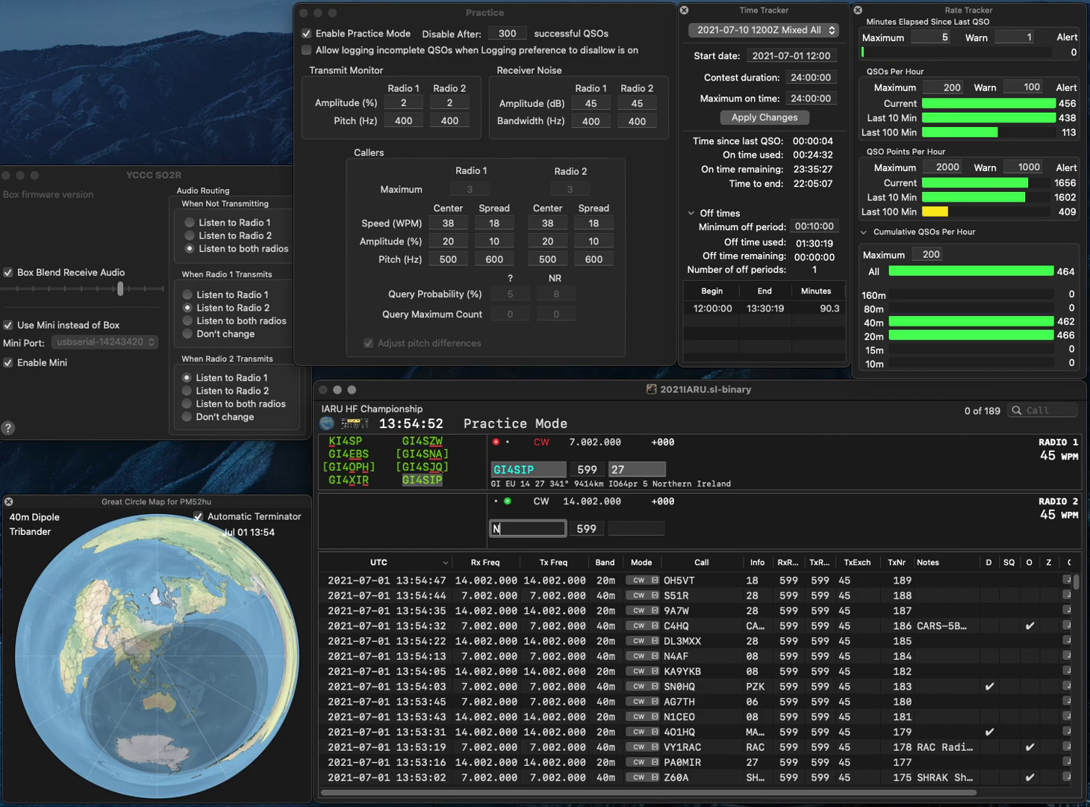
pyautogui.write('A5AR')
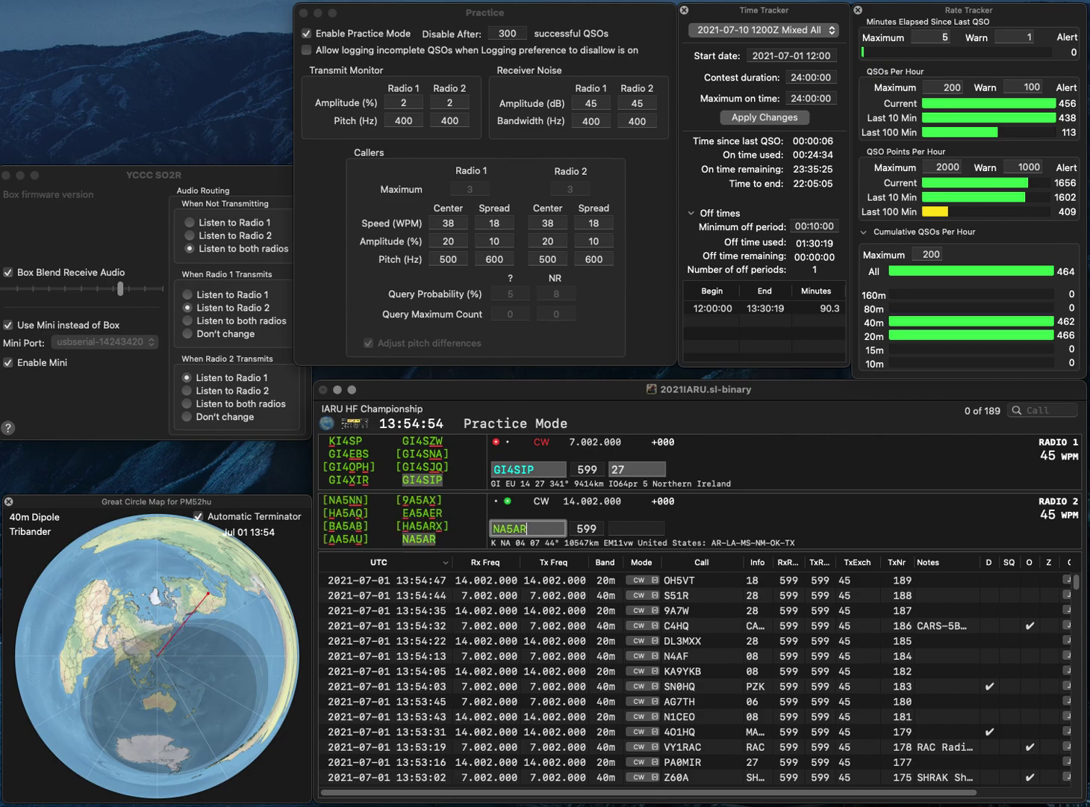
pyautogui.press('Return')
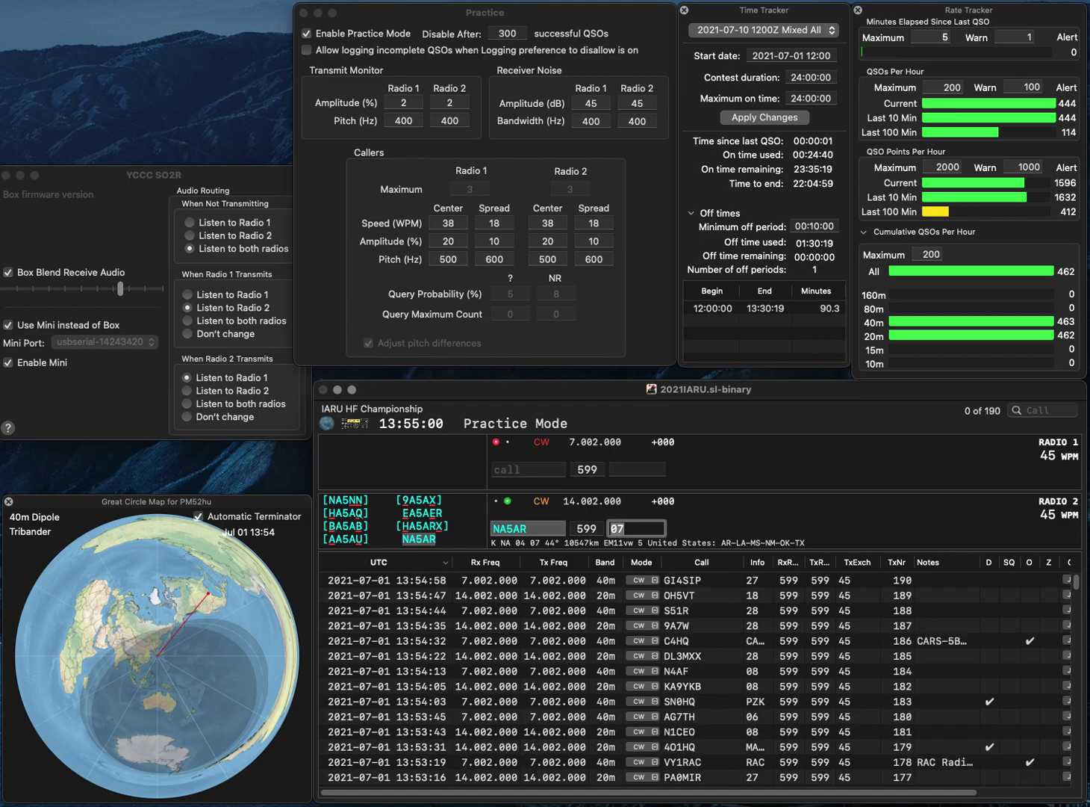
# - Answer W9UD on Radio 1 and C91HQ on Radio 2 with their exchanges, and log both contacts
pyautogui.write('W9UD')
pyautogui.press('Return')
pyautogui.write('C')
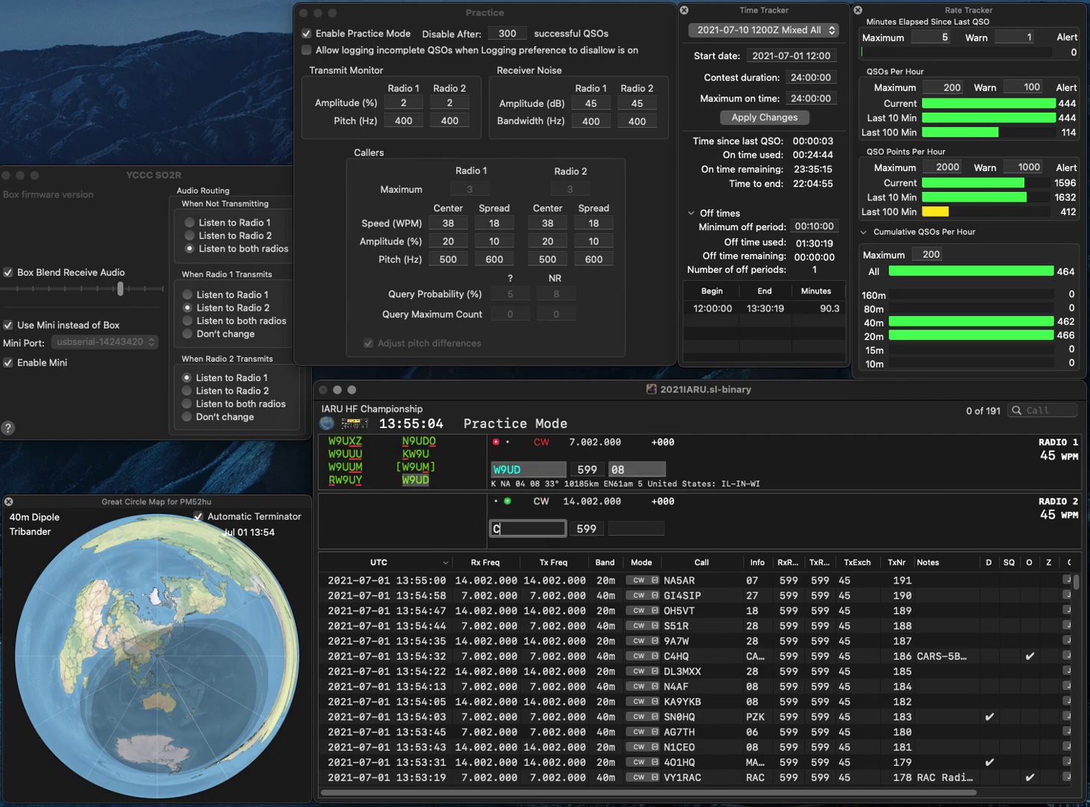
pyautogui.write('91HQ')
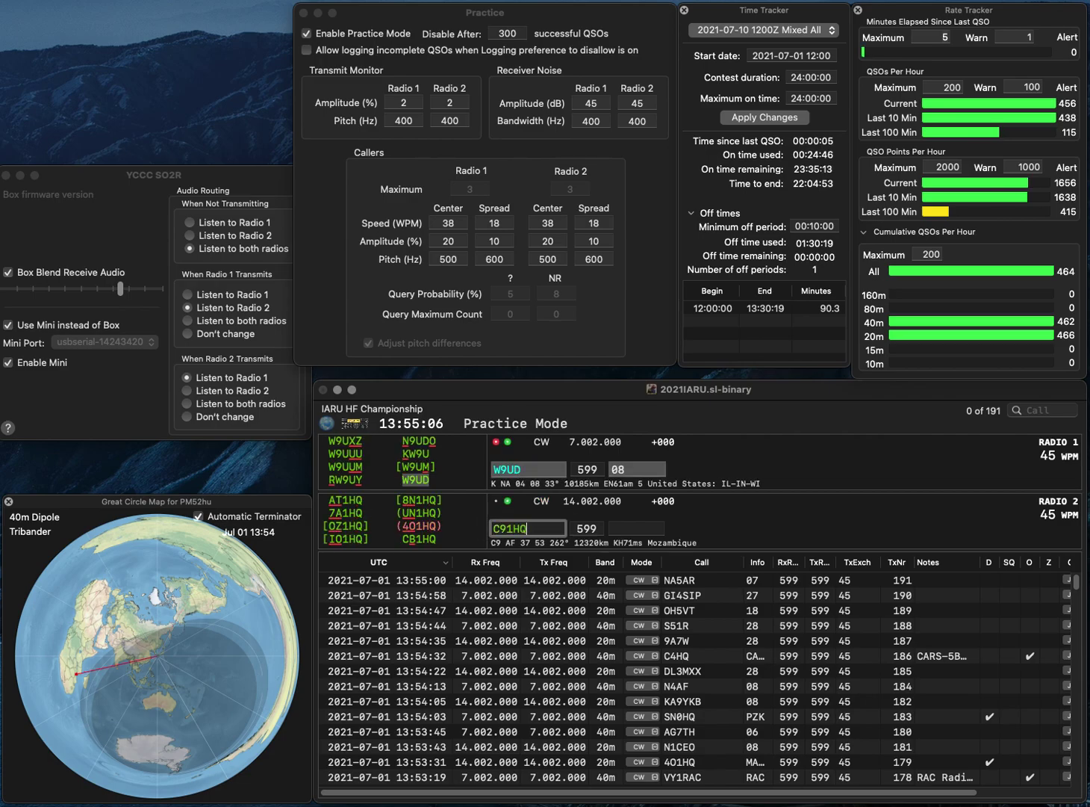
pyautogui.press('Return')
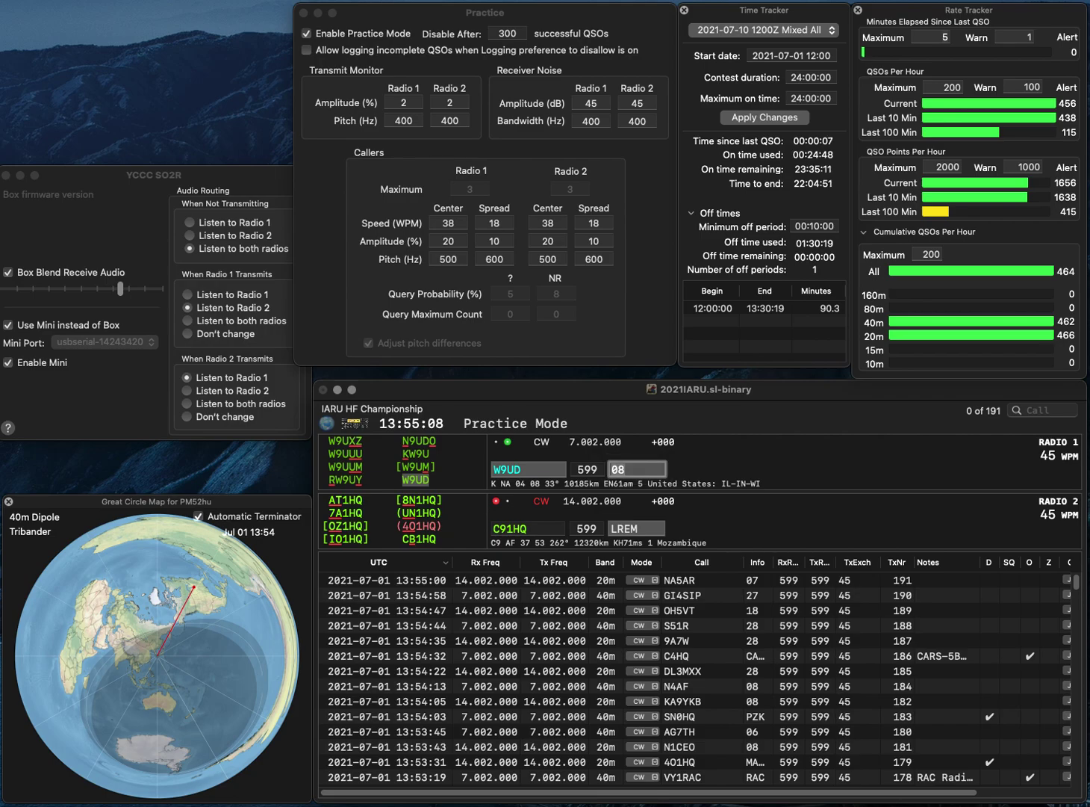
pyautogui.press('Return')
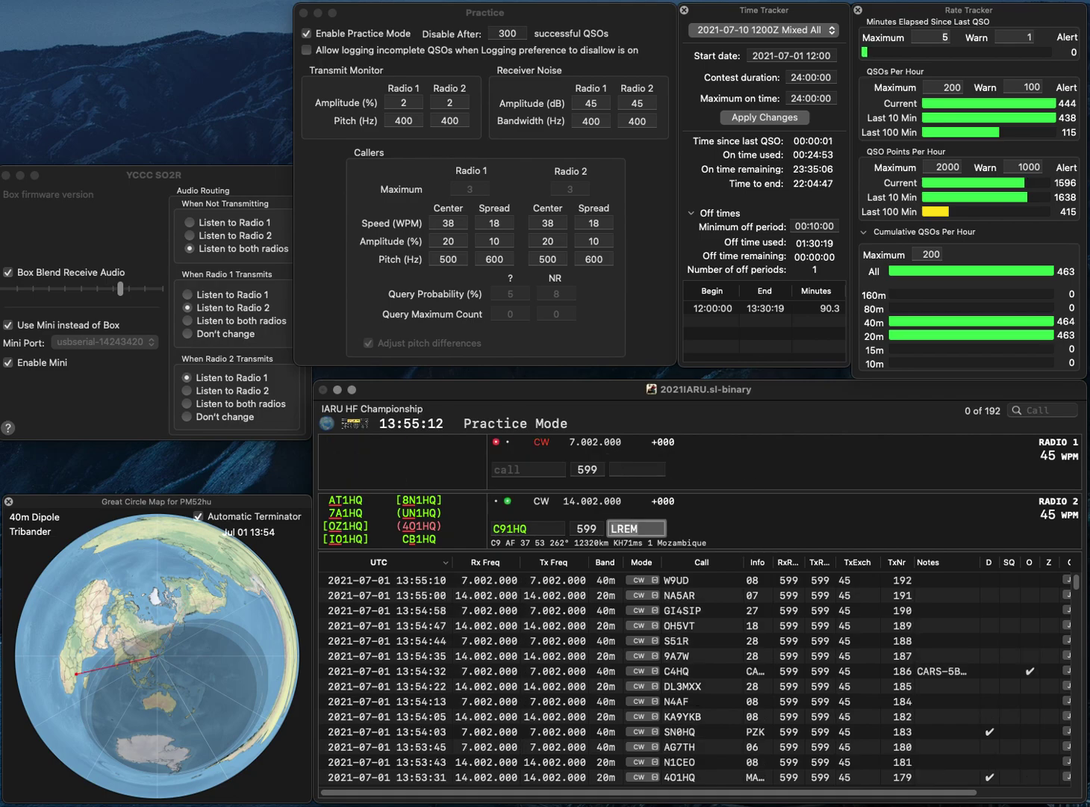
pyautogui.press('Return')
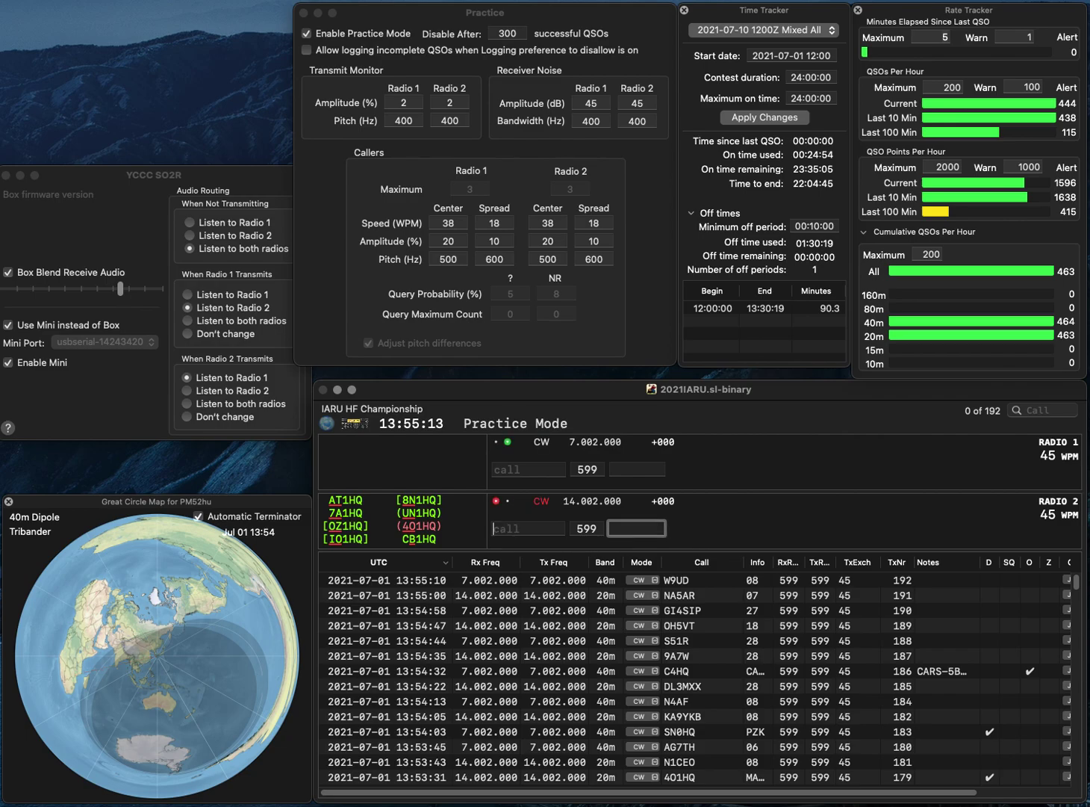
pyautogui.write('G')
pyautogui.press('BackSpace')
pyautogui.write('W4HUN')
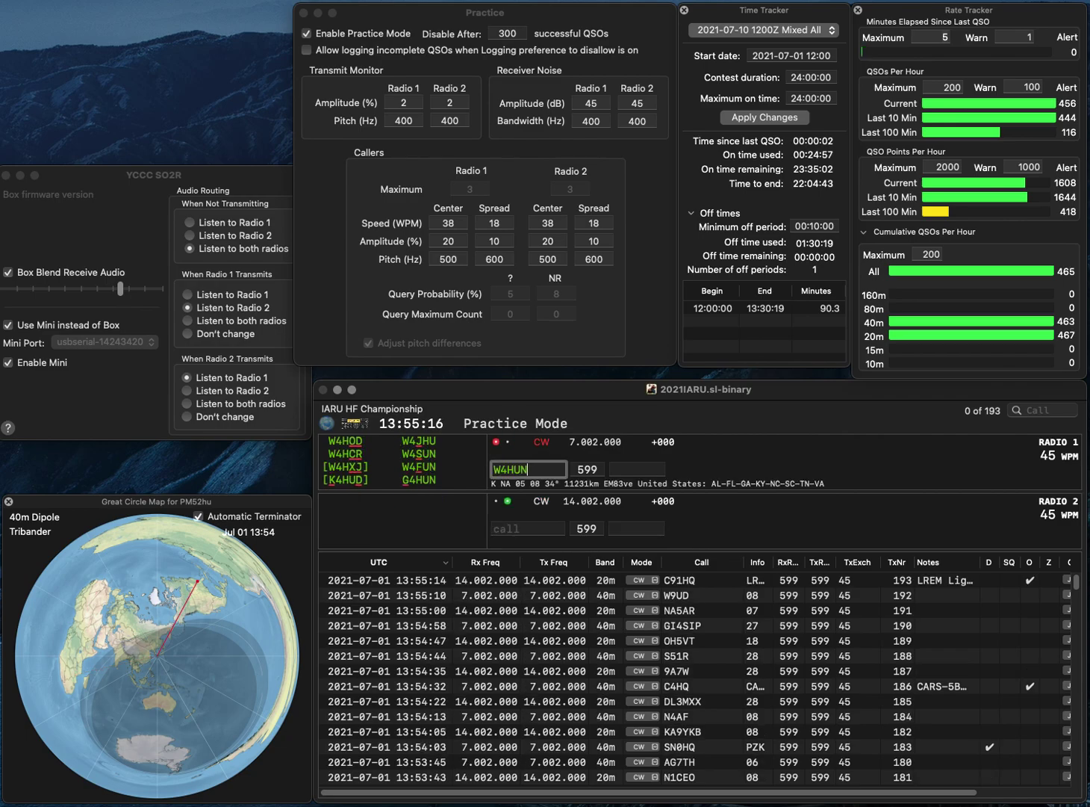
pyautogui.press('Return')
# - Enter the partial call 7AT on Radio 2 and send it to the caller
pyautogui.write('7A')
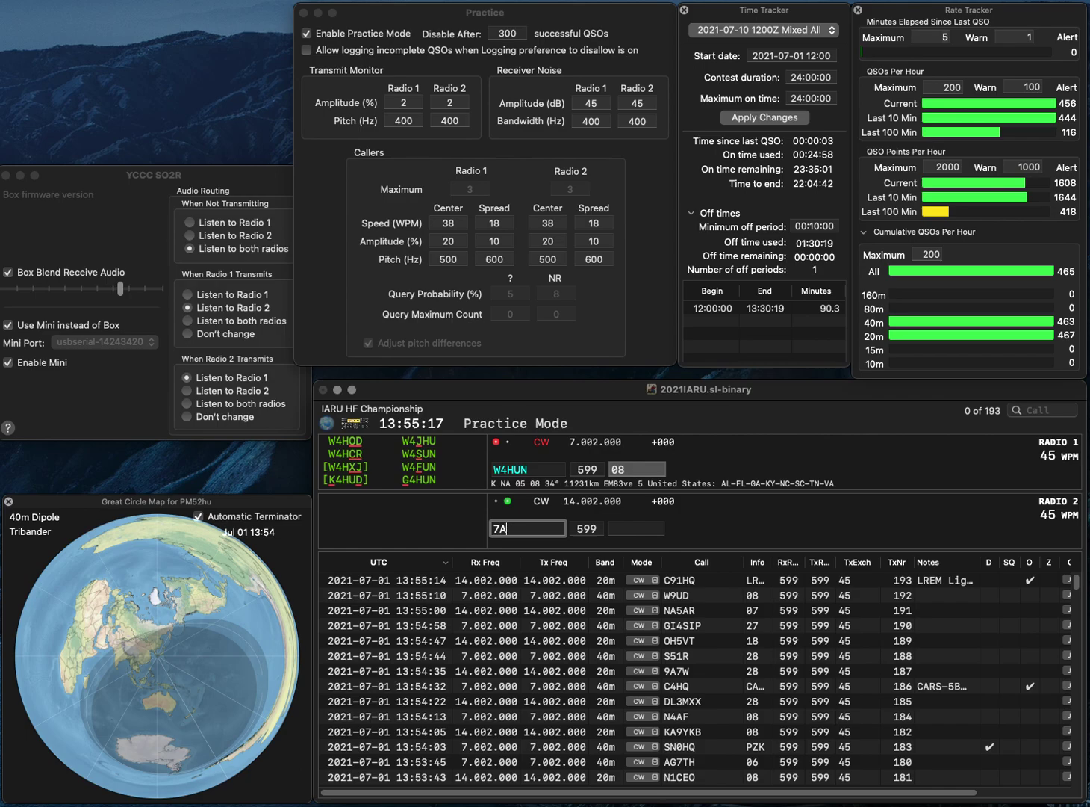
pyautogui.write('T')
pyautogui.press('Return')
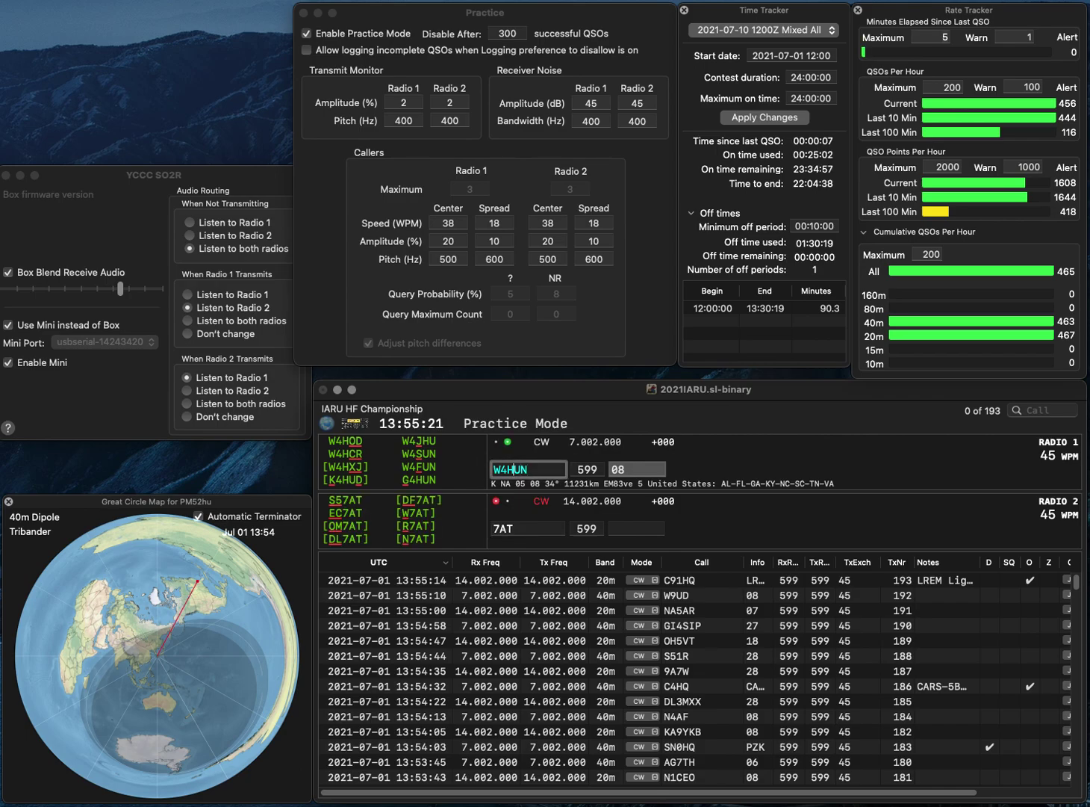
pyautogui.press('BackSpace')
pyautogui.write('S')
pyautogui.press('Return')
# - Complete the Radio 2 call as EC7AT and send its exchange, and log the W4SUN and EC7AT contacts
pyautogui.write('C')
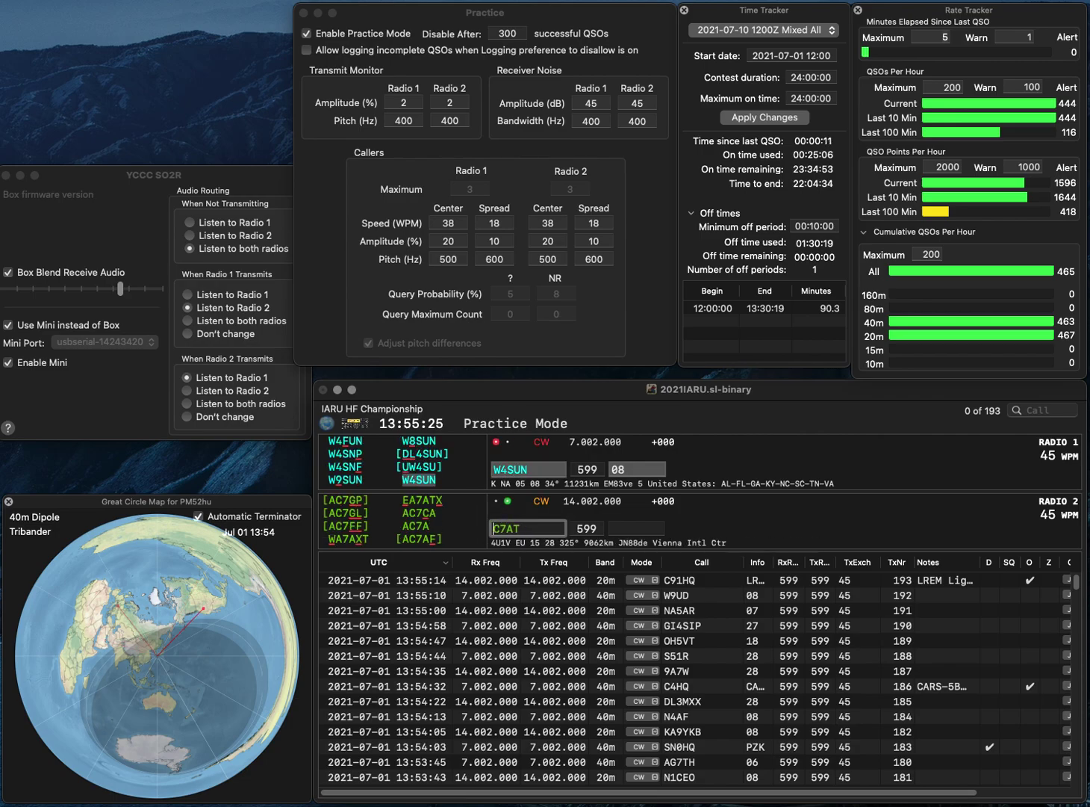
pyautogui.write('E')
pyautogui.press('Return')
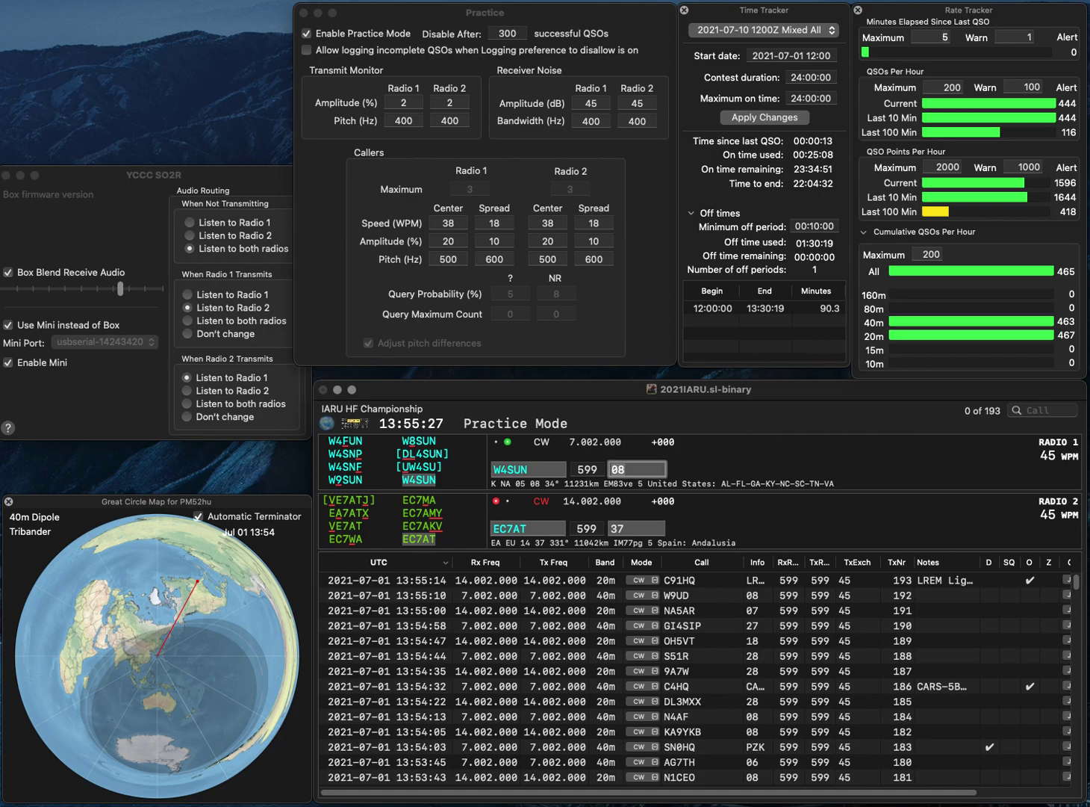
pyautogui.press('Return')
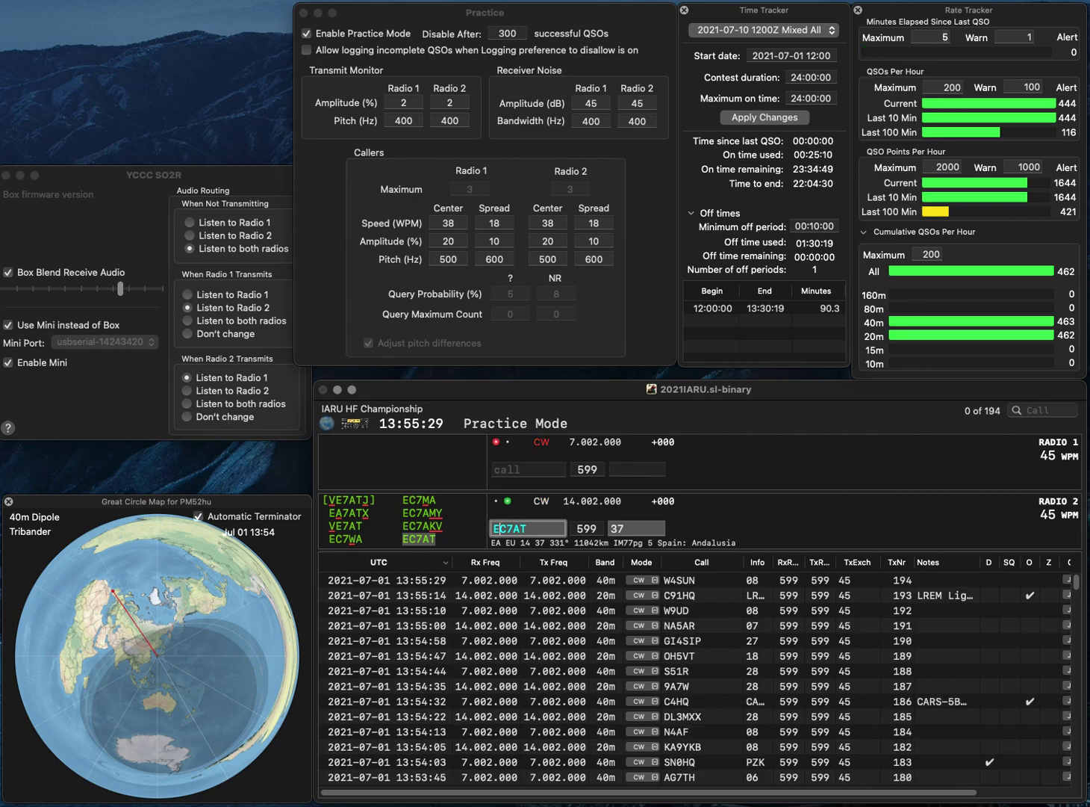
pyautogui.press('Return')
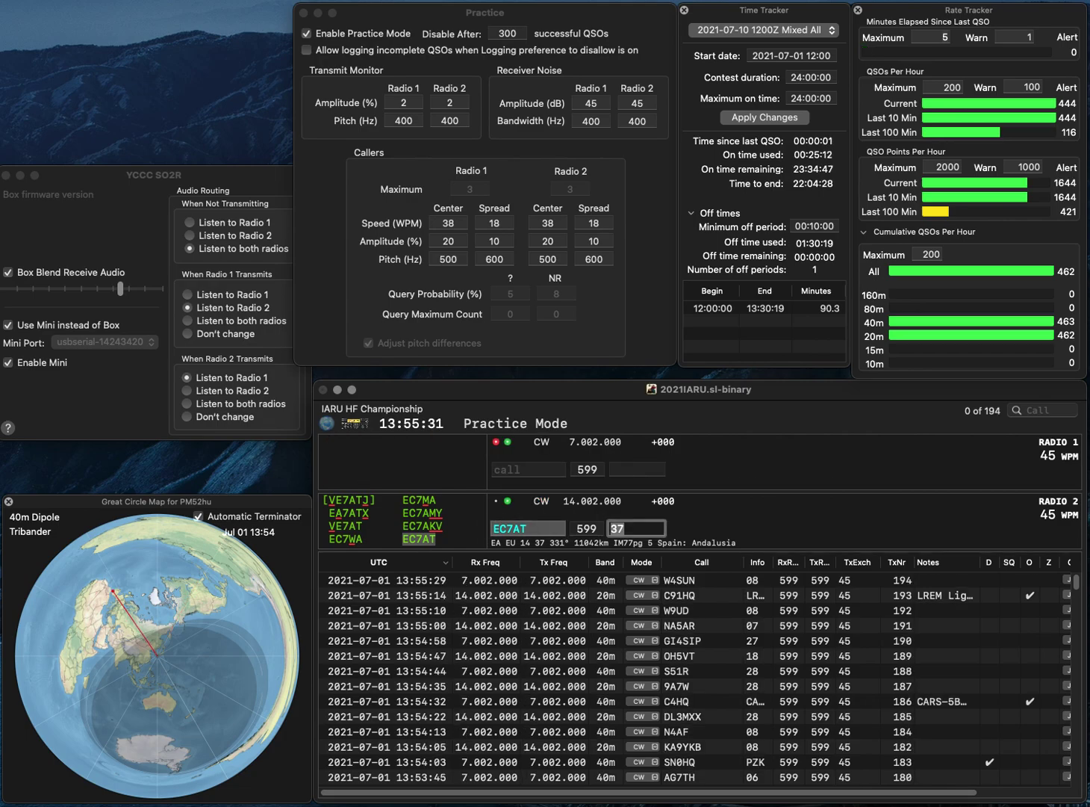
pyautogui.write('GB3RS')
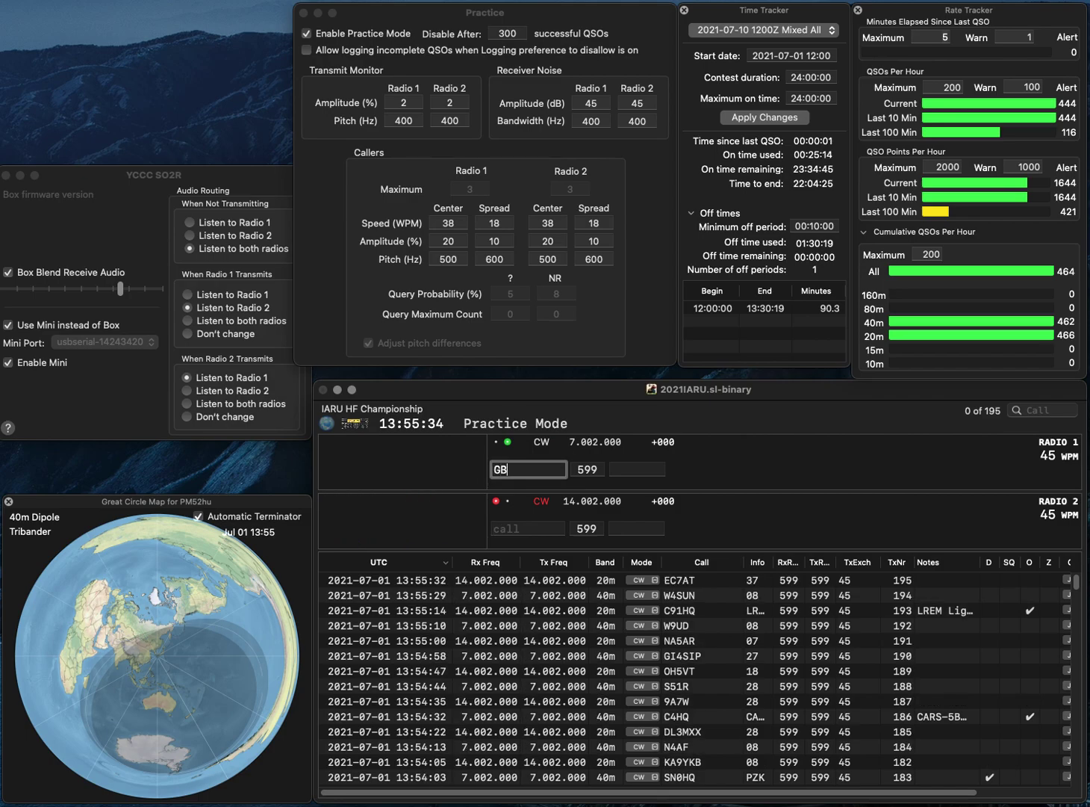
pyautogui.press('Return')
pyautogui.write('3IBT')
pyautogui.press('Home')
pyautogui.write('KB')
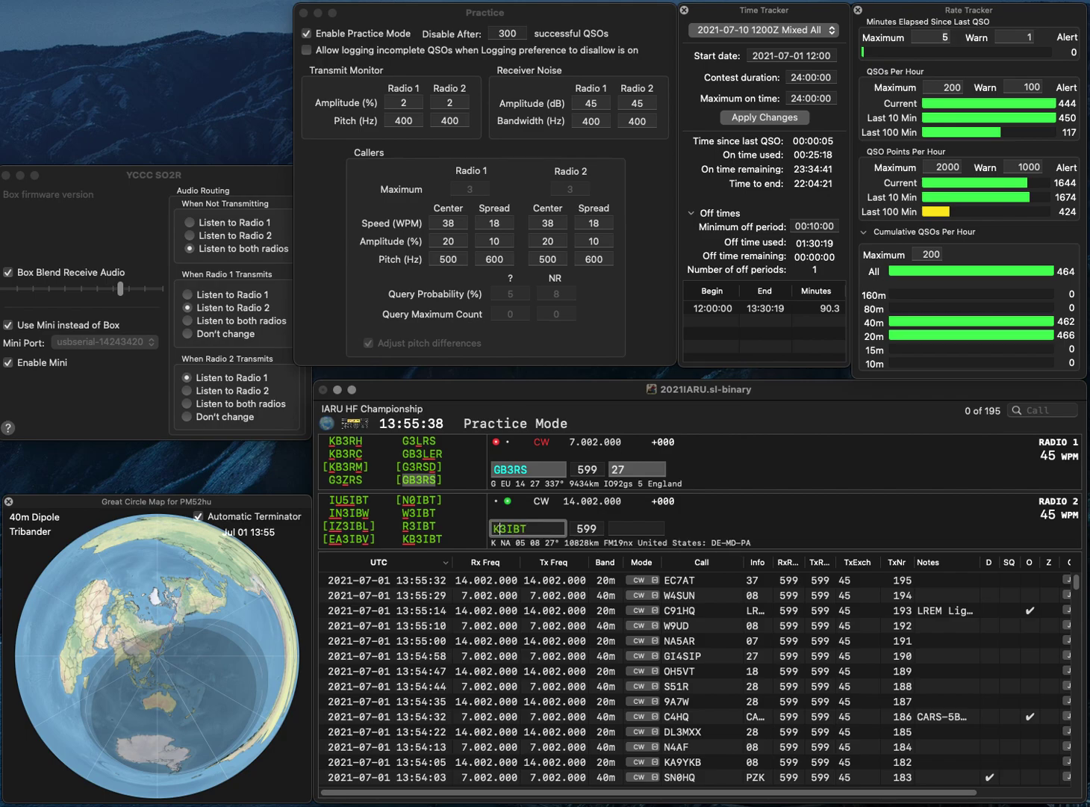
pyautogui.press('Return')
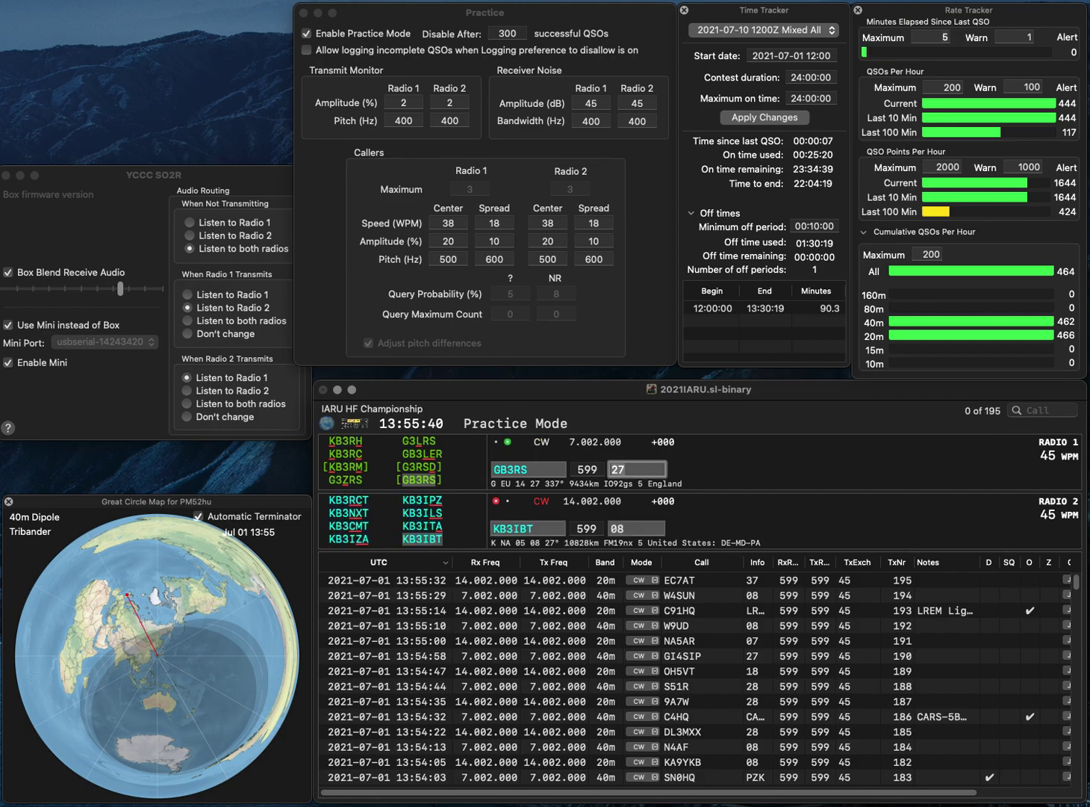
pyautogui.press('Return')
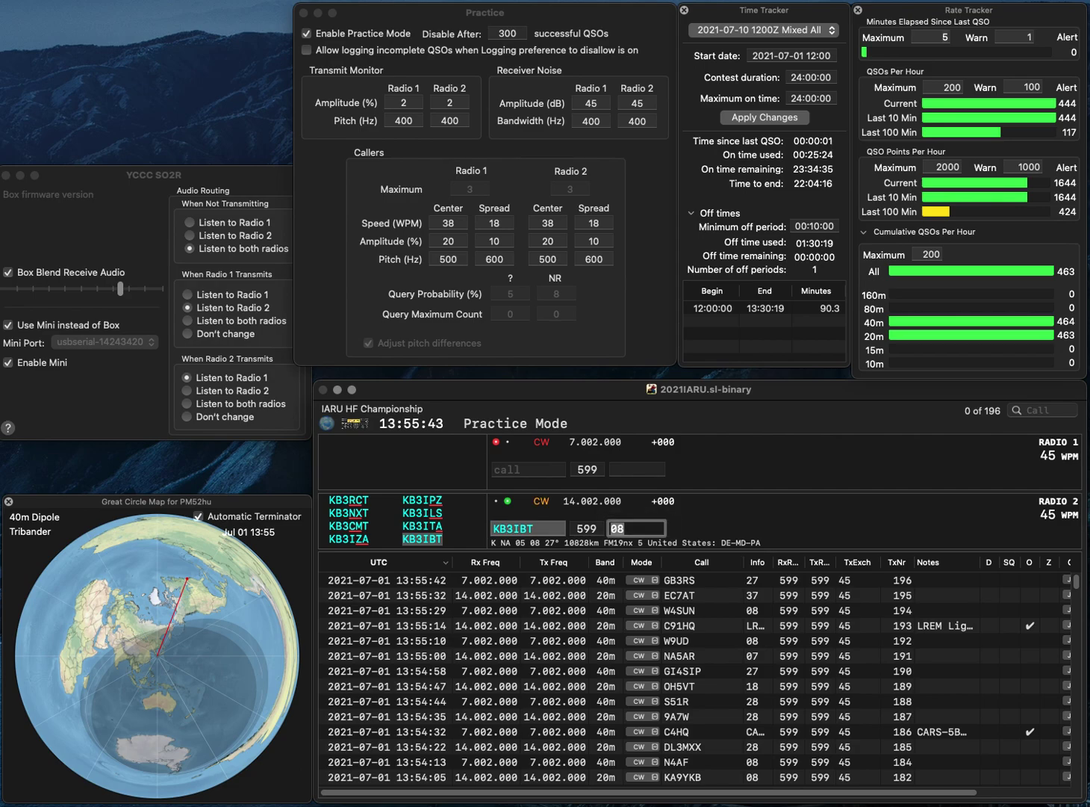
pyautogui.press('Return')
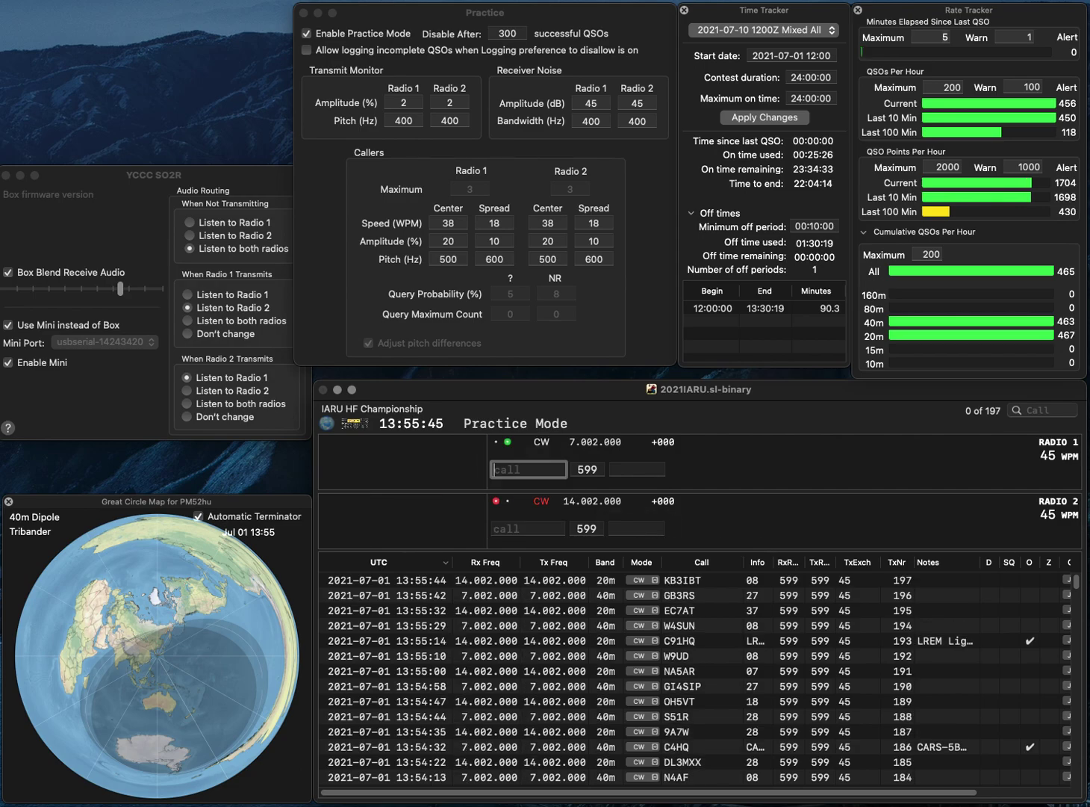
pyautogui.write('8N3HQ')
pyautogui.press('Return')
# - Send the partial call WYB on Radio 2, and log the 8N3HQ contact on Radio 1 with exchange JARL
pyautogui.write('WYB')
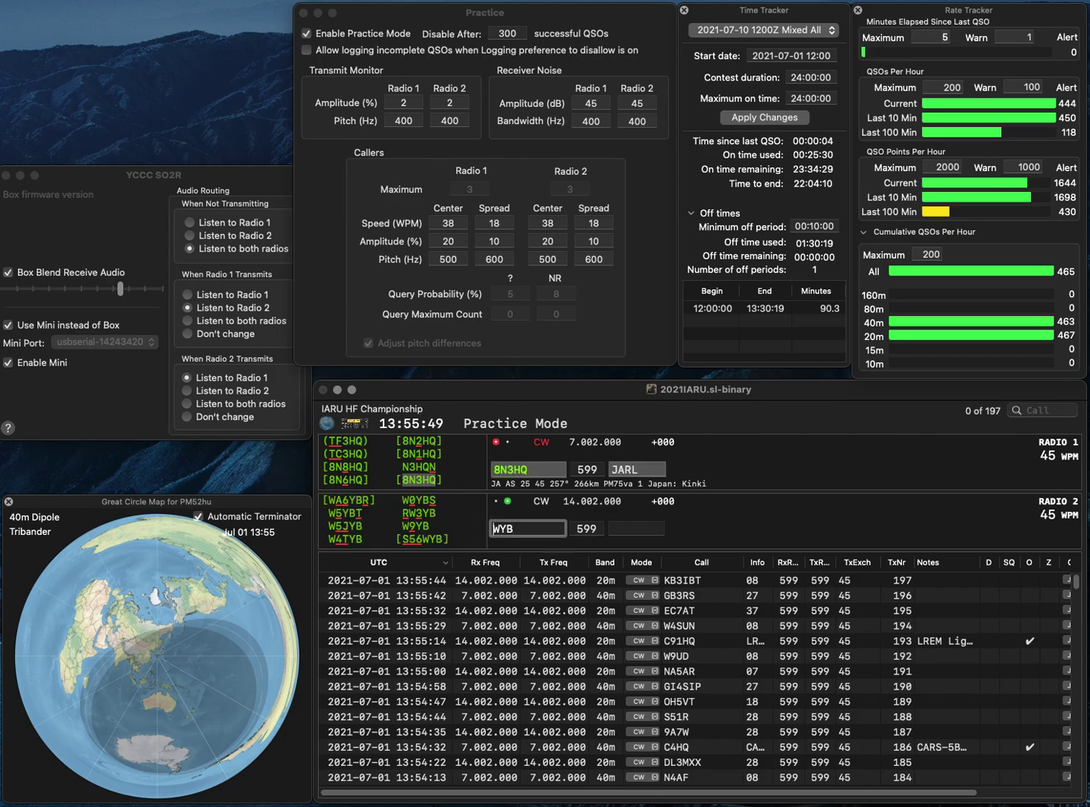
pyautogui.press('Return')
pyautogui.press('Tab')
pyautogui.press('space')
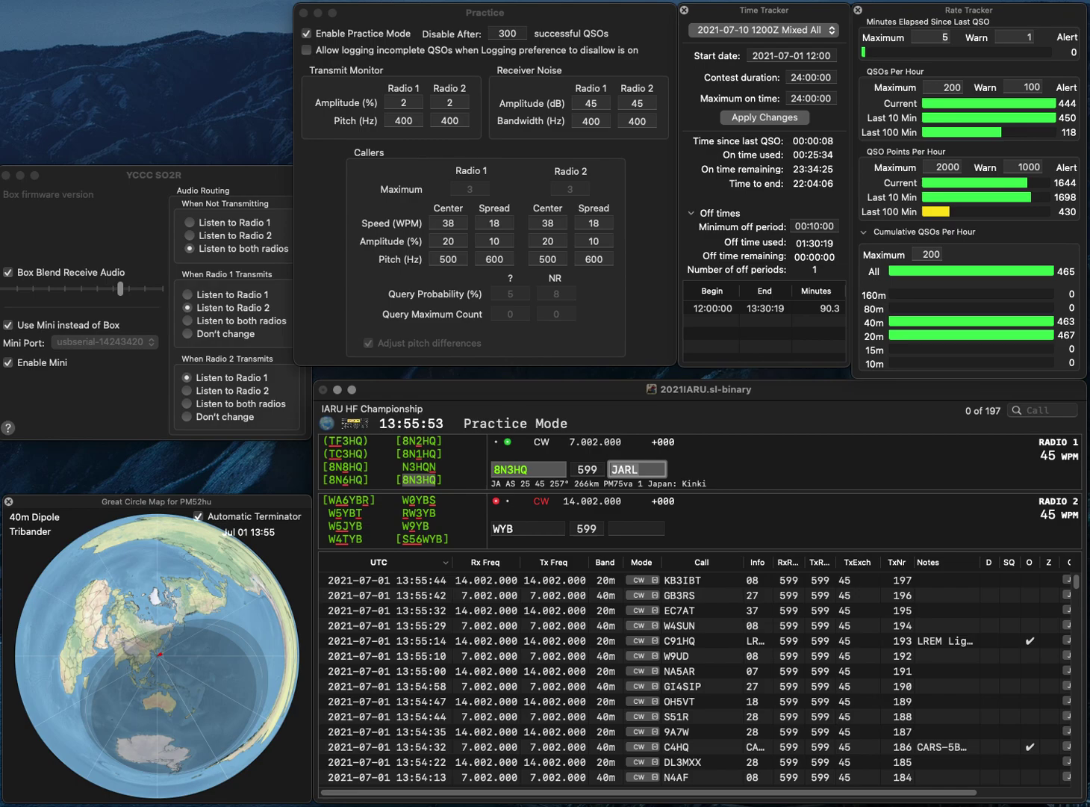
pyautogui.press('Return')
pyautogui.write('W')
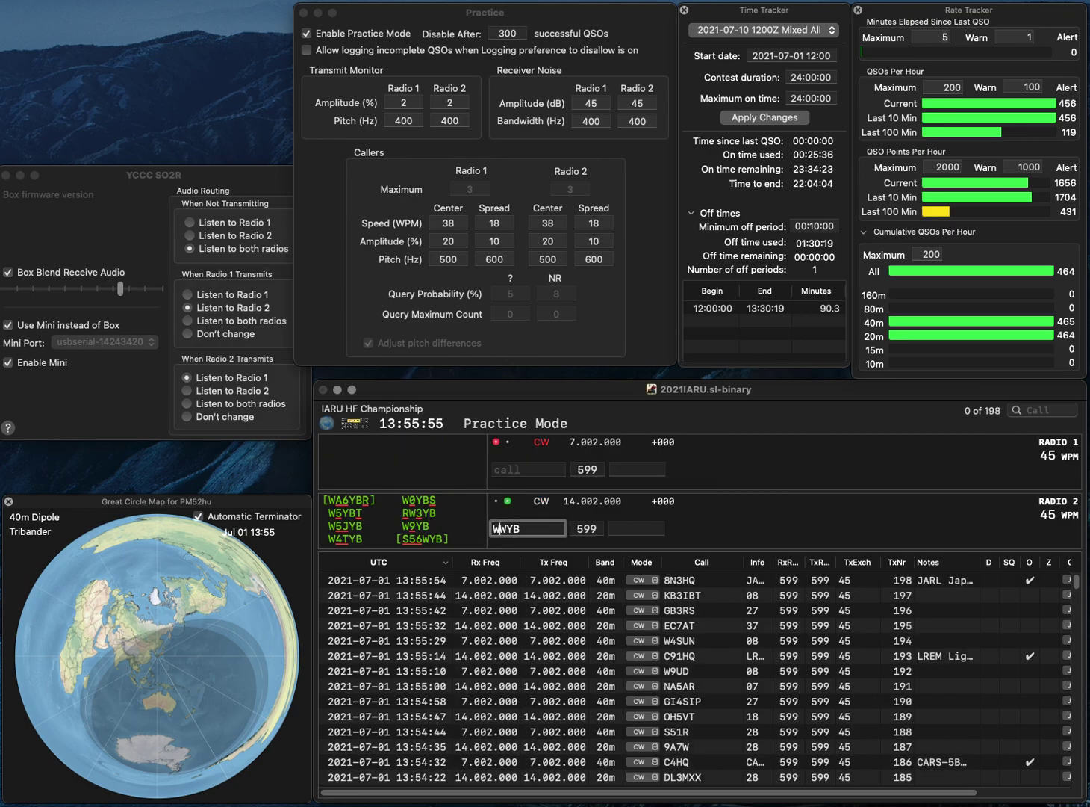
pyautogui.write('4')
pyautogui.press('BackSpace')
pyautogui.write('D')
pyautogui.press('Return')
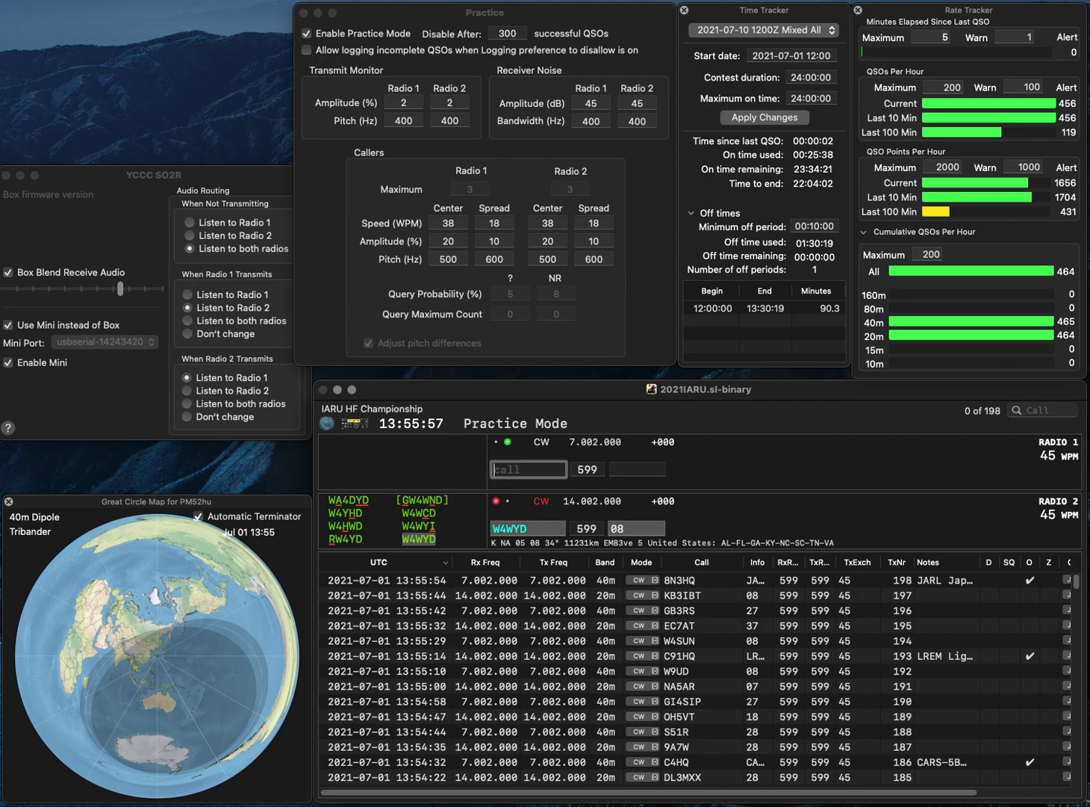
# - Send the partial call 5XA on Radio 1, and log the W4WYD contact on Radio 2
pyautogui.write('5XA')
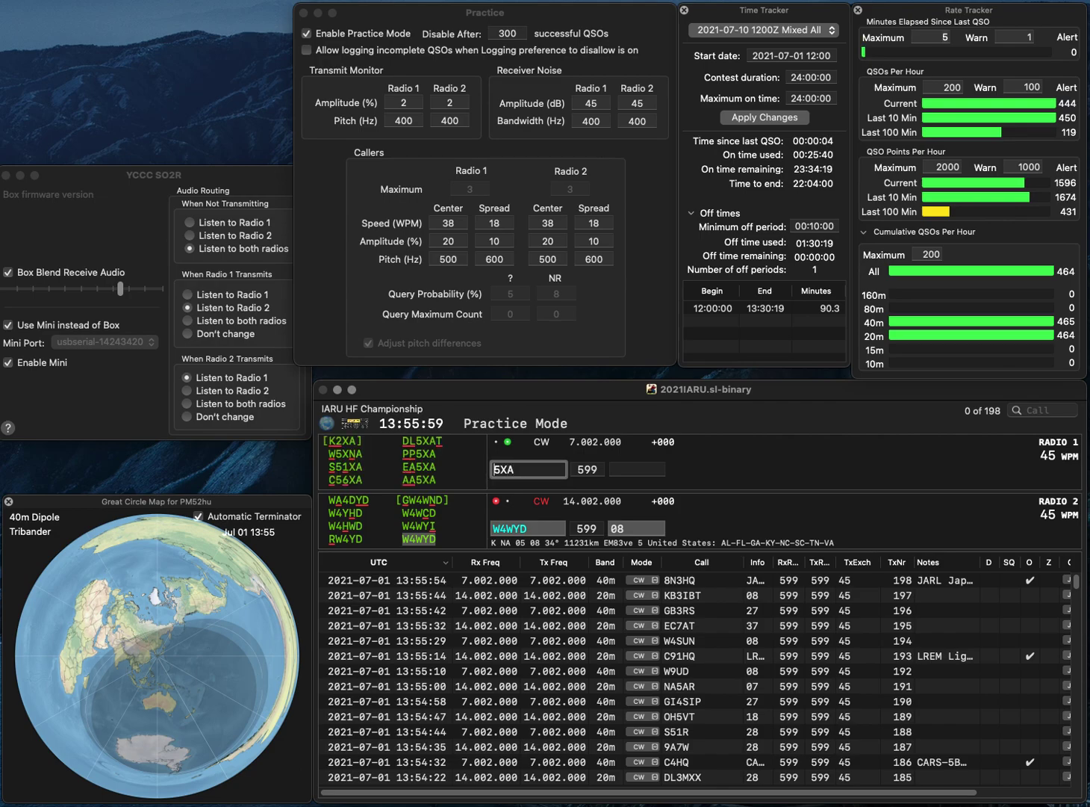
pyautogui.press('Return')
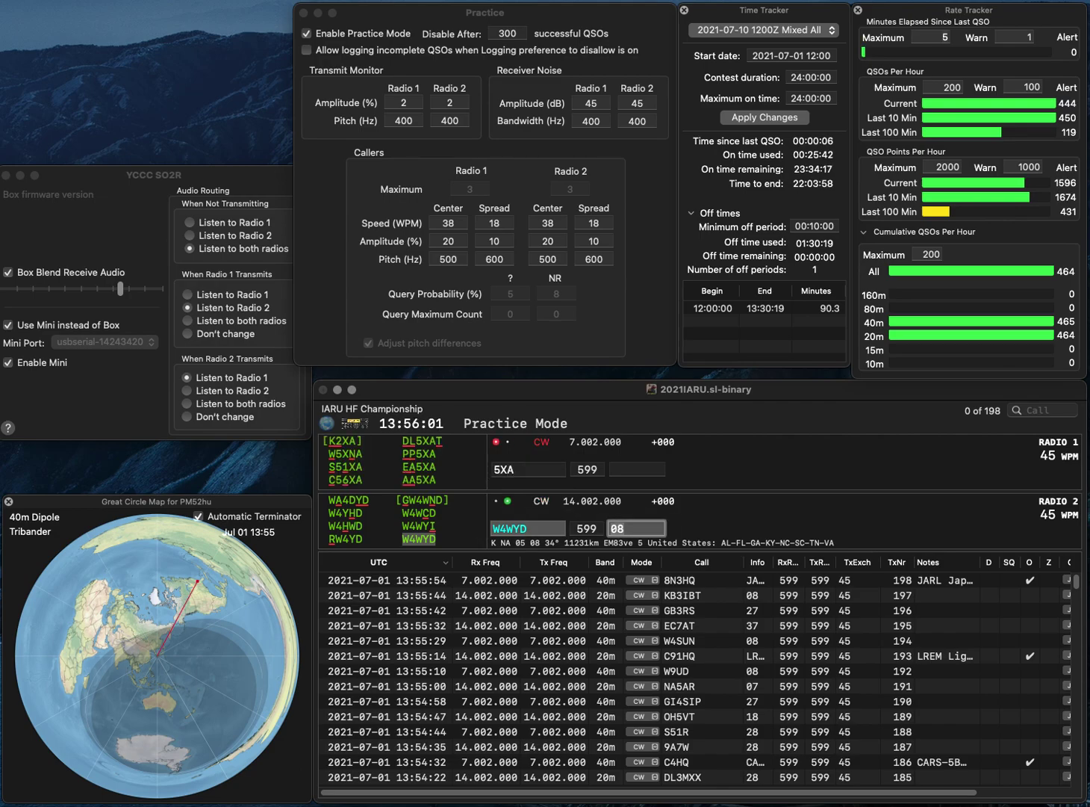
pyautogui.press('Return')
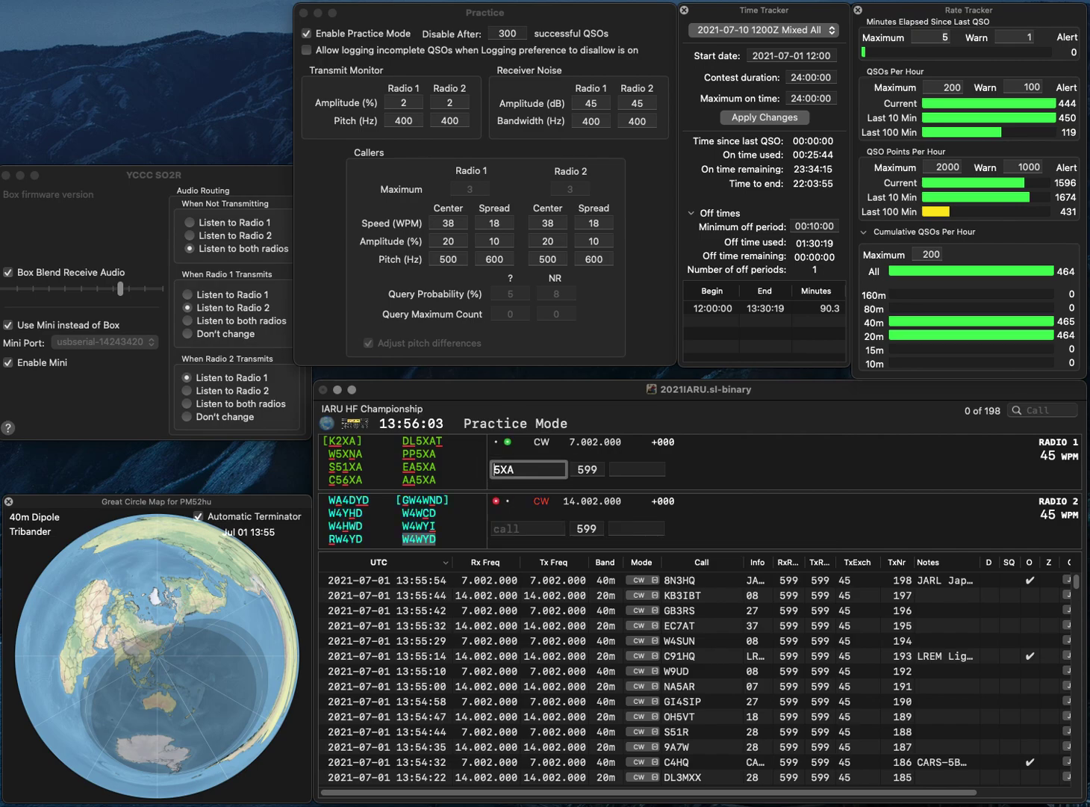
# - Complete the Radio 1 call as C56XA and send its exchange
pyautogui.write('C')
pyautogui.press('Right')
pyautogui.write('6')
pyautogui.press('Return')
pyautogui.write('2')
pyautogui.press('Return')
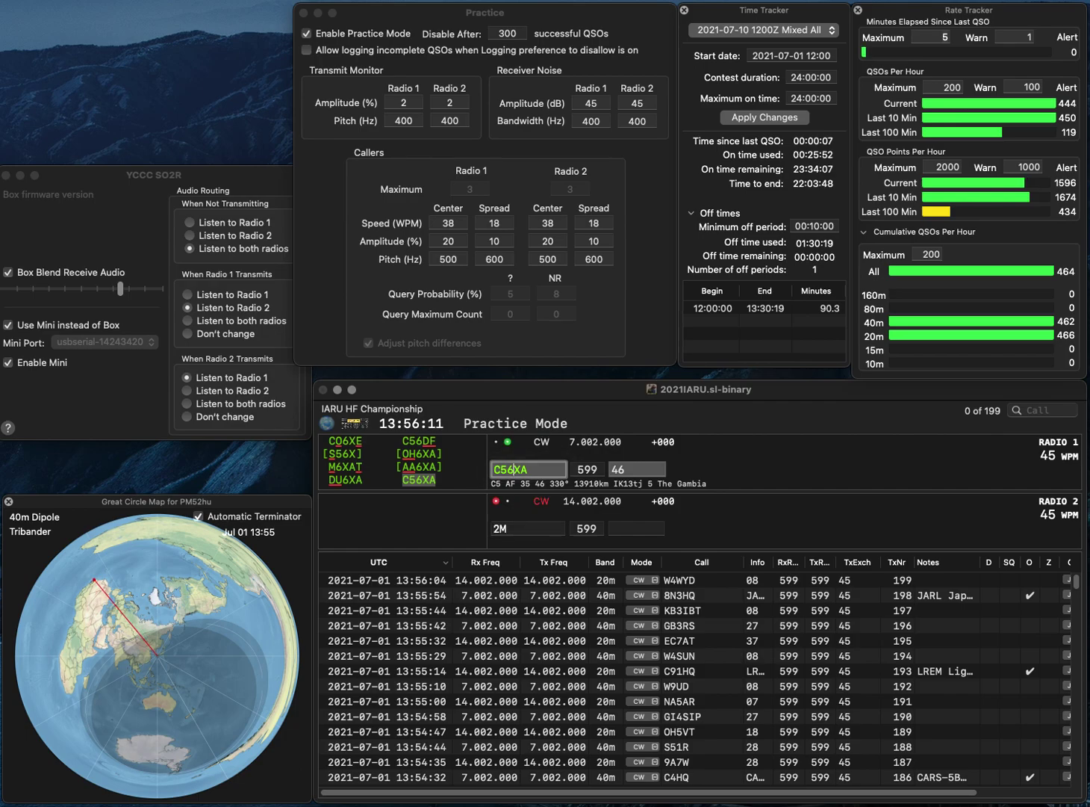
pyautogui.press('`')
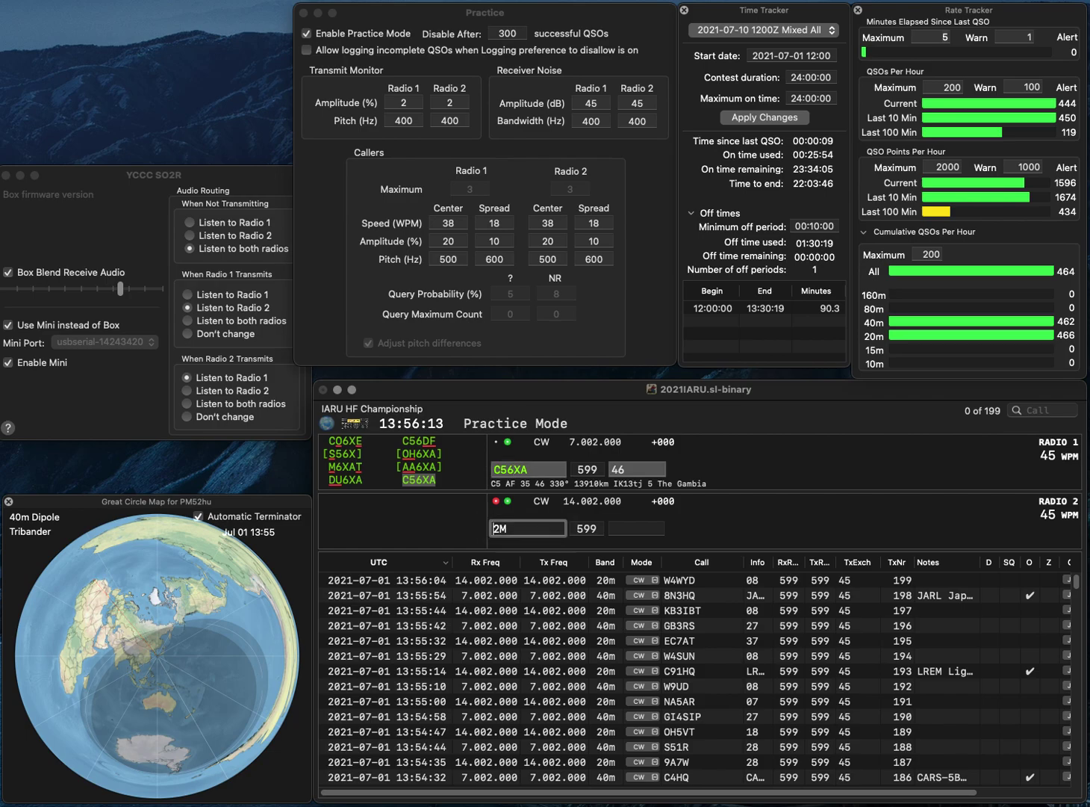
pyautogui.press('Return')
pyautogui.press('Return')
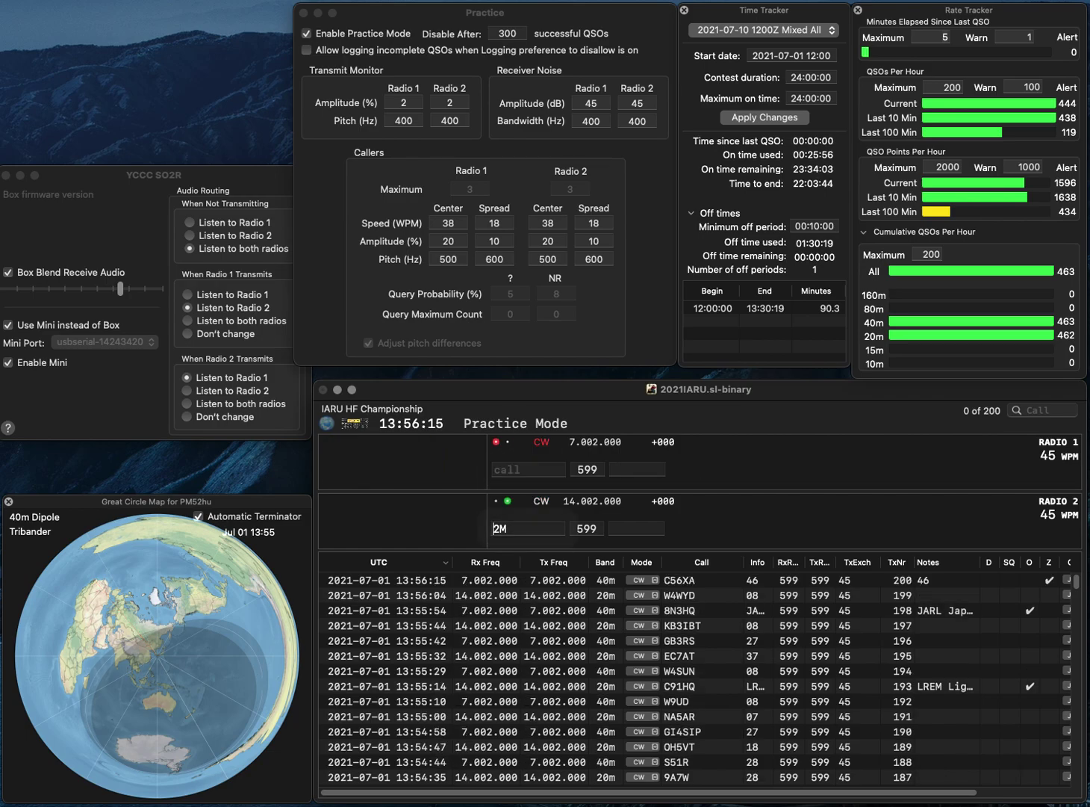
# - Extend the Radio 2 call to VP2M and send it, and enter the partly copied call SQOFL on Radio 1
pyautogui.write('VP')
pyautogui.press('Return')
pyautogui.press('`')
pyautogui.press('`')
pyautogui.write('SQ')
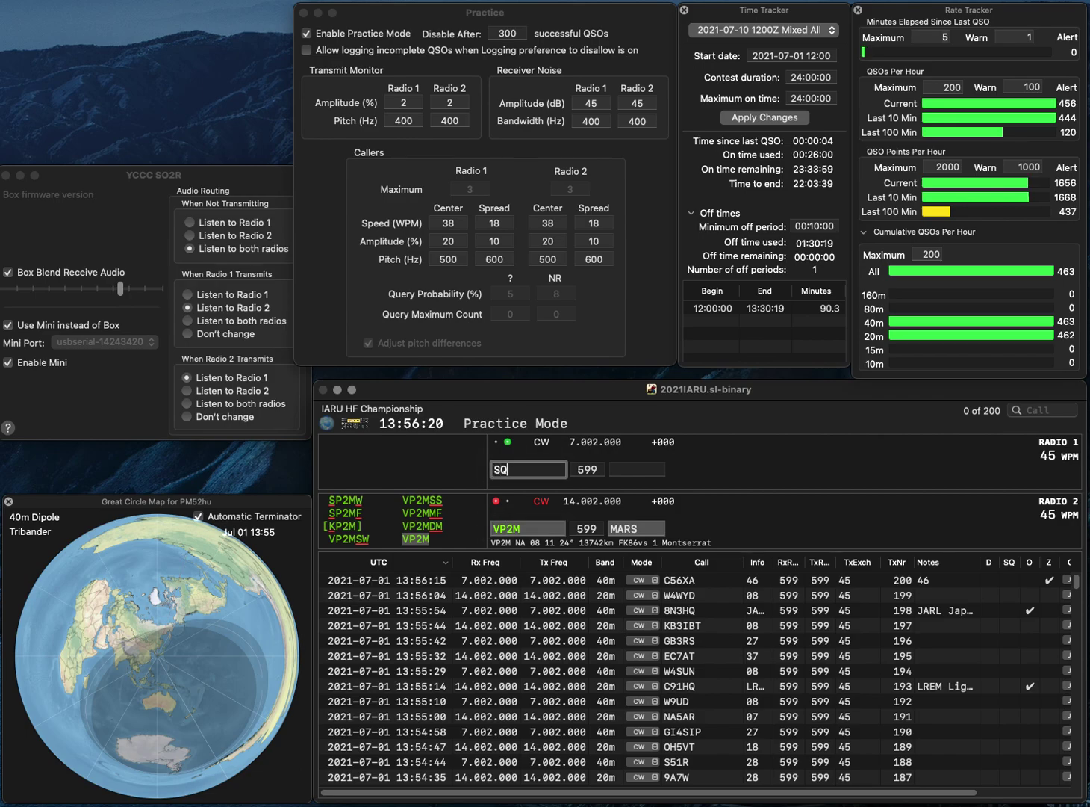
pyautogui.write('OFL')
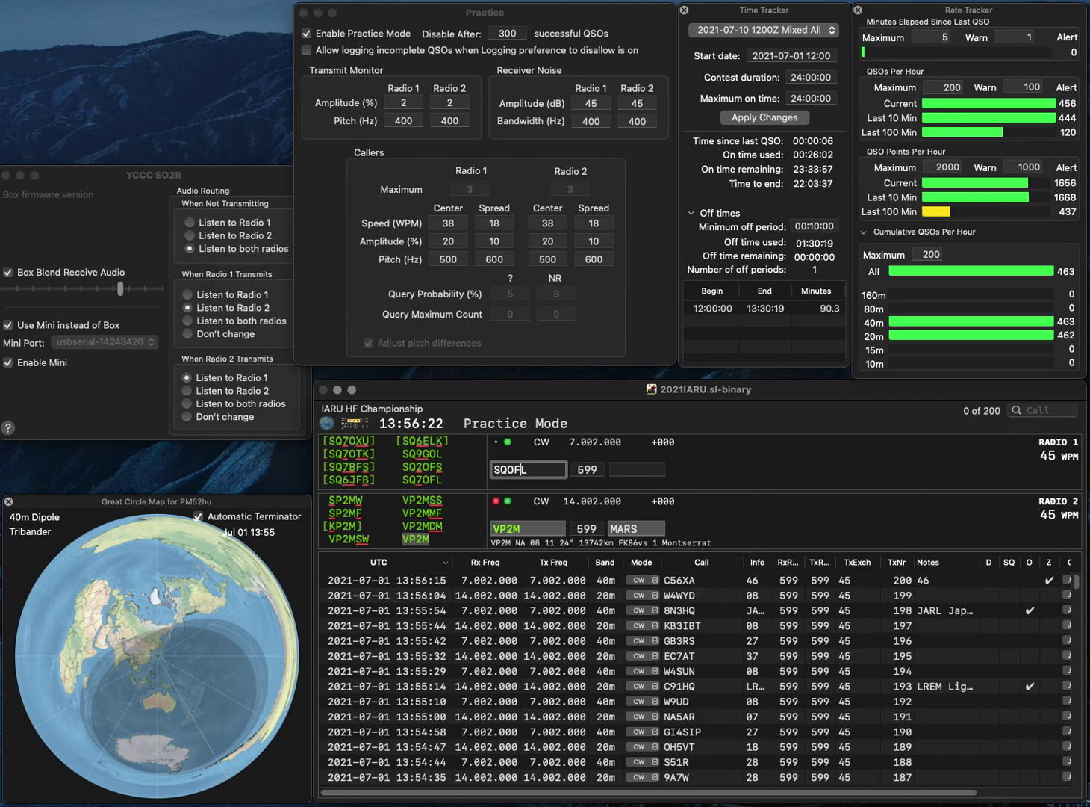
# - Complete the Radio 2 call as VP2MSS and send its exchange
pyautogui.press('`')
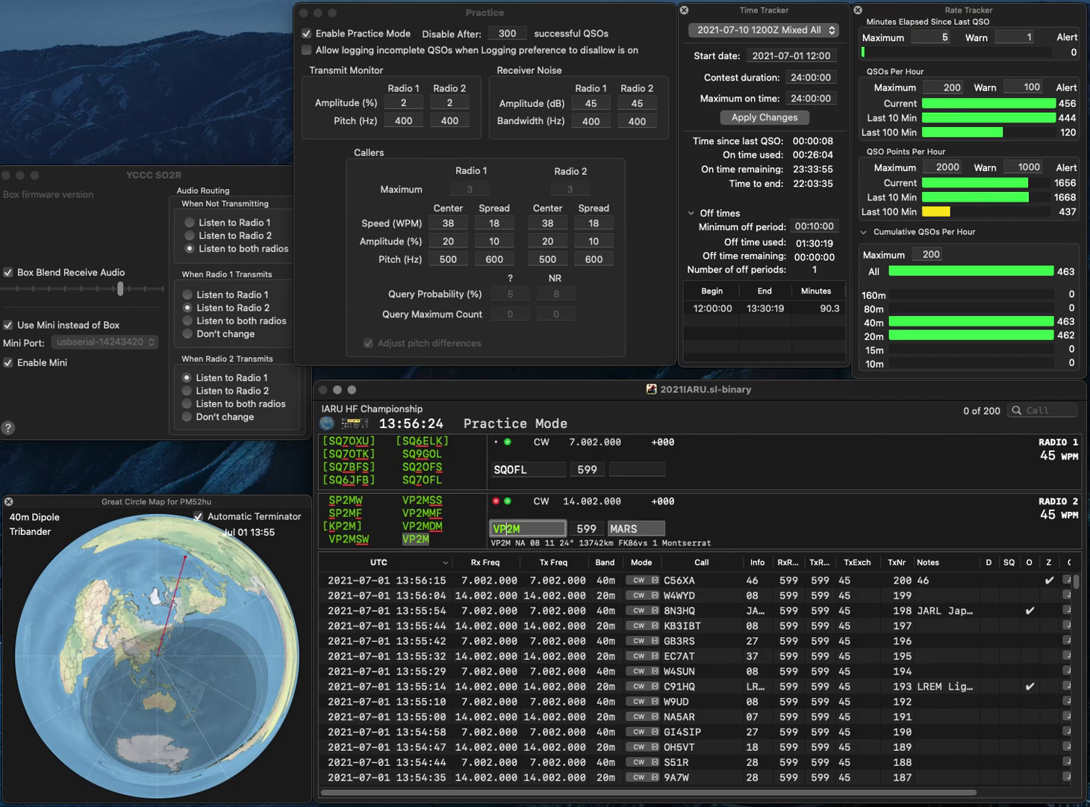
pyautogui.write('SS')
pyautogui.press('Return')
# - Correct the Radio 1 call to SQ7OFL and send its exchange
pyautogui.press('`')
pyautogui.press('Left')
pyautogui.press('Left')
pyautogui.press('Left')
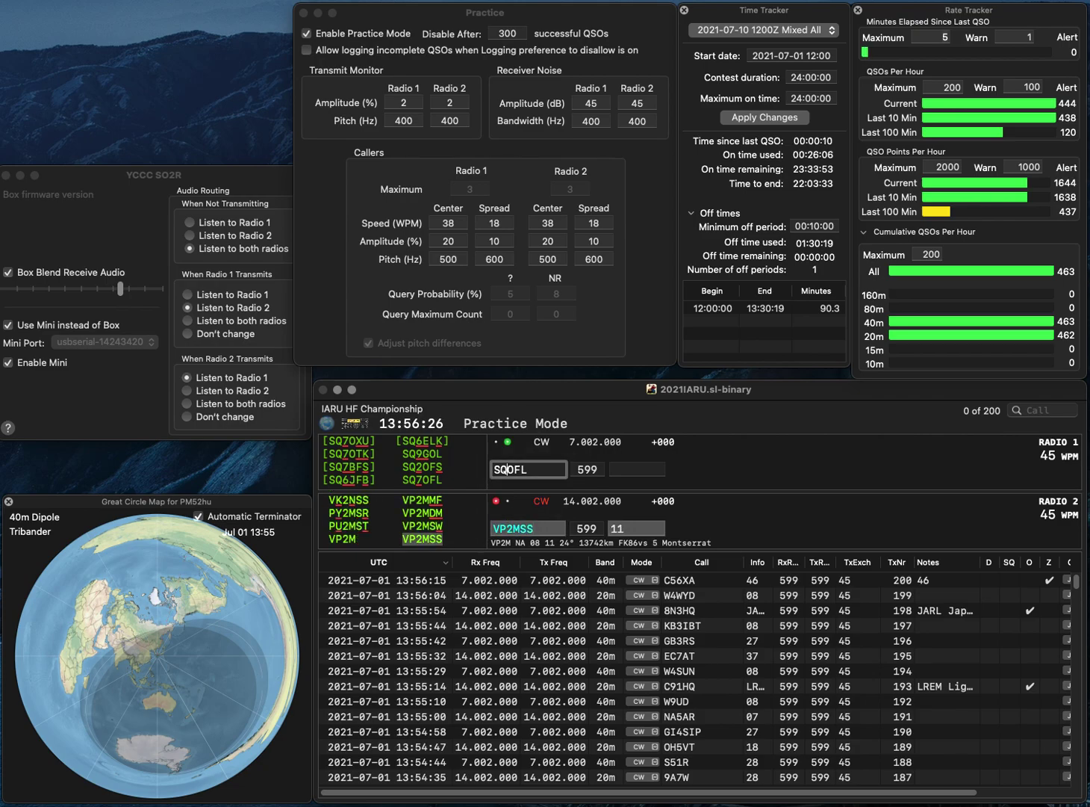
pyautogui.write('7')
pyautogui.press('Return')
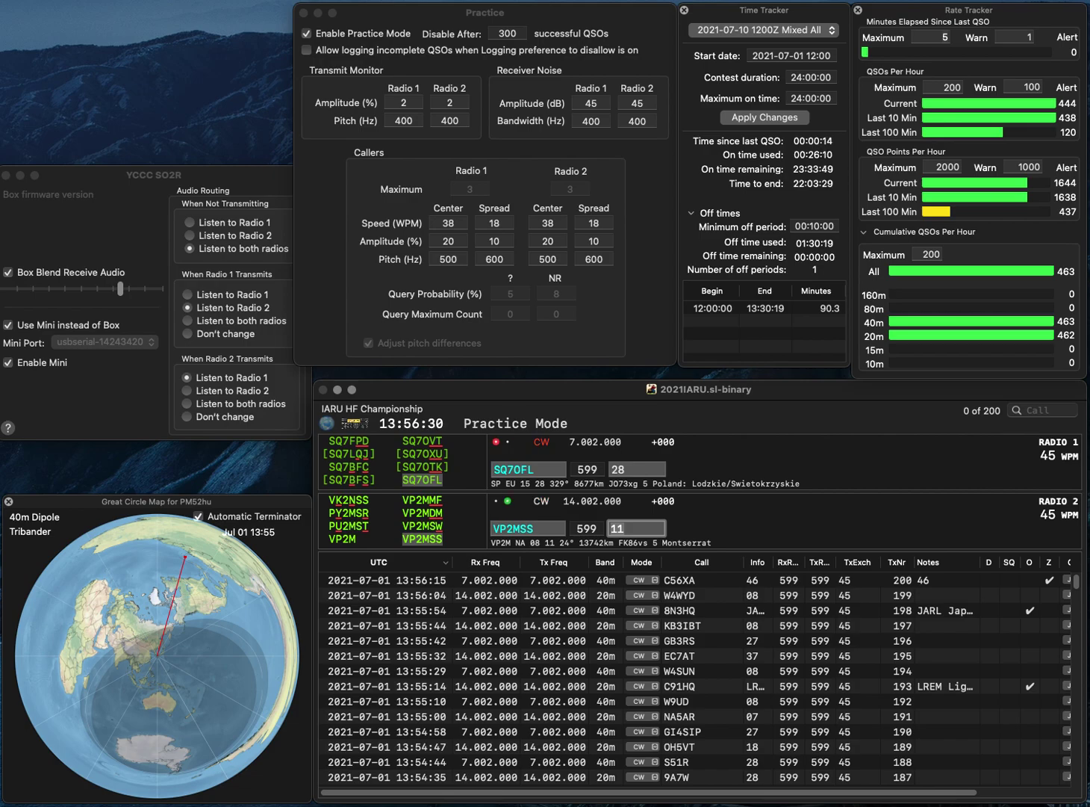
pyautogui.click(514, 469)
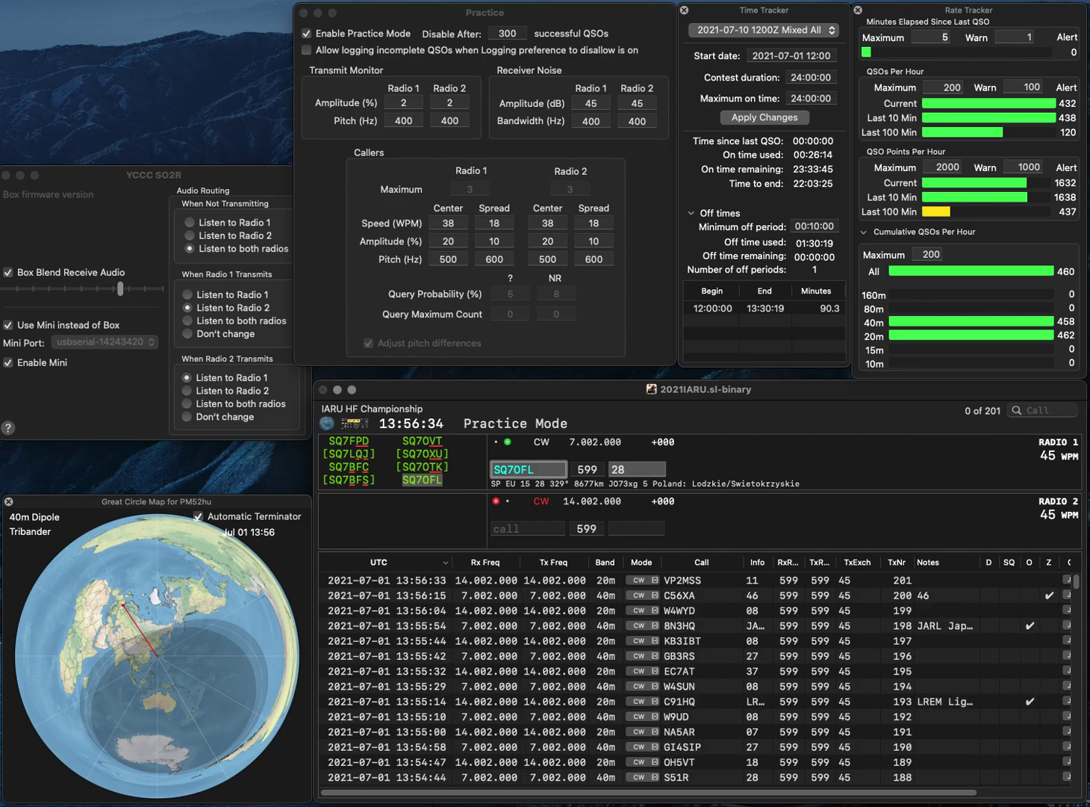
pyautogui.press('Tab')
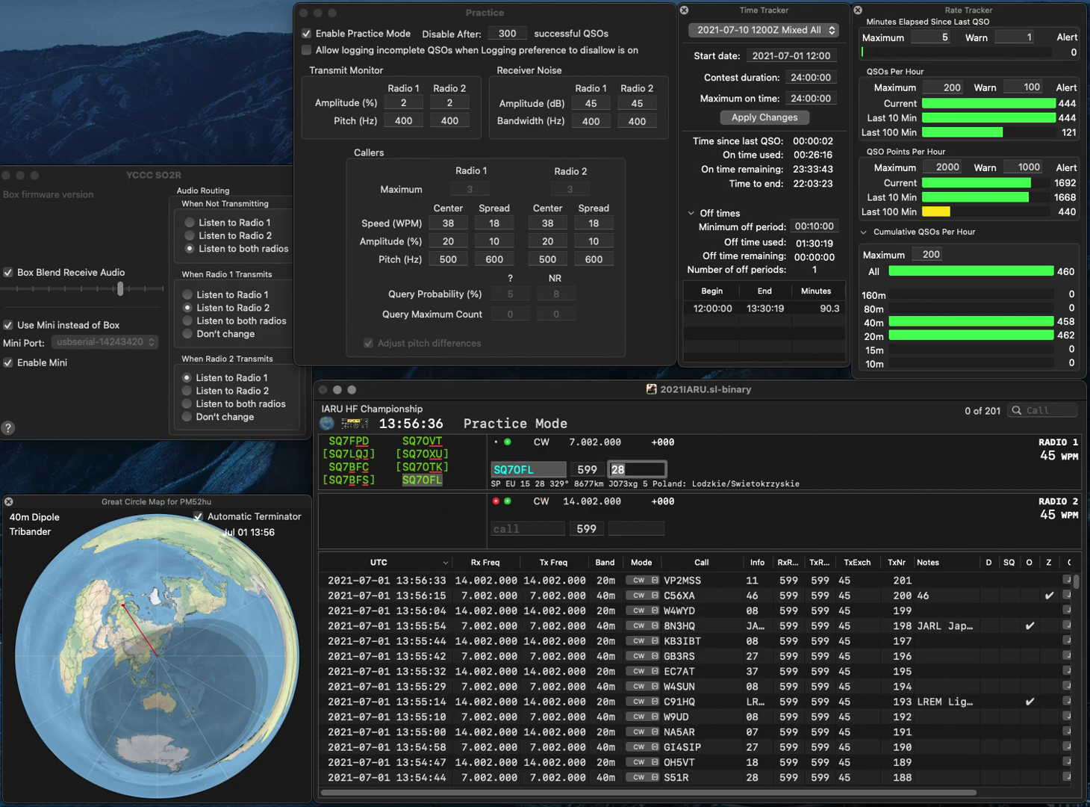
pyautogui.press('Return')
pyautogui.write('KBCOSK')
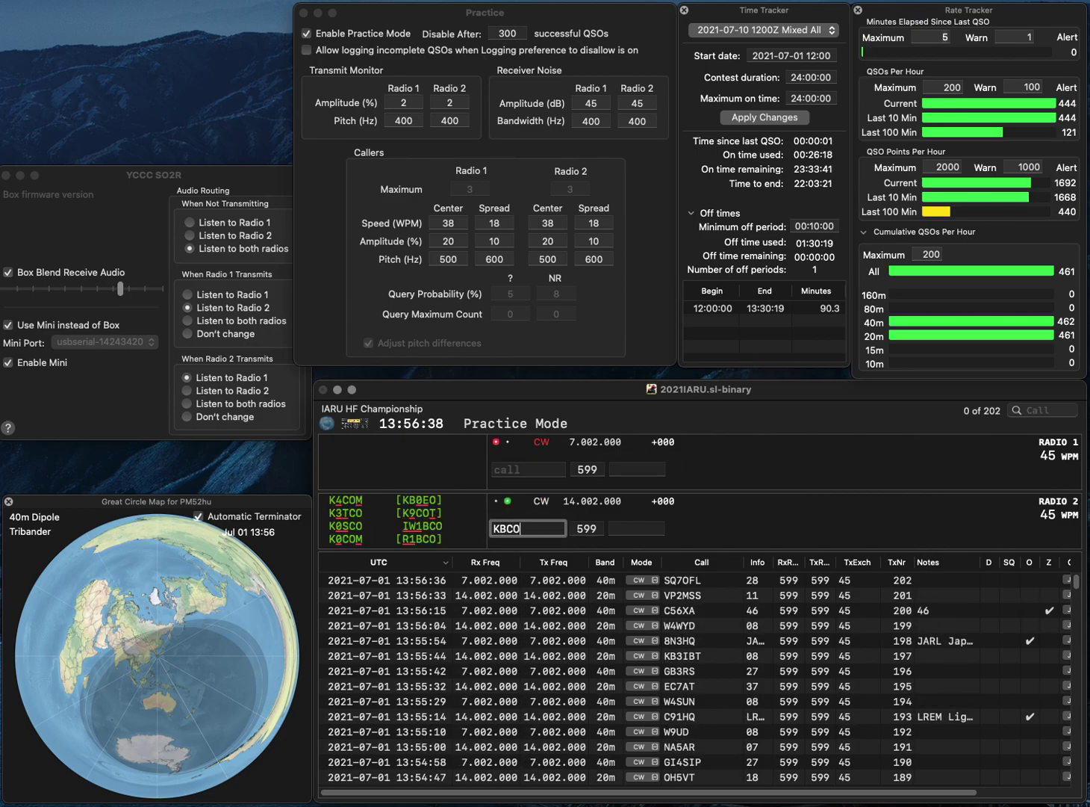
pyautogui.press('Left')
pyautogui.press('Left')
pyautogui.press('Left')
pyautogui.press('Left')
pyautogui.press('BackSpace')
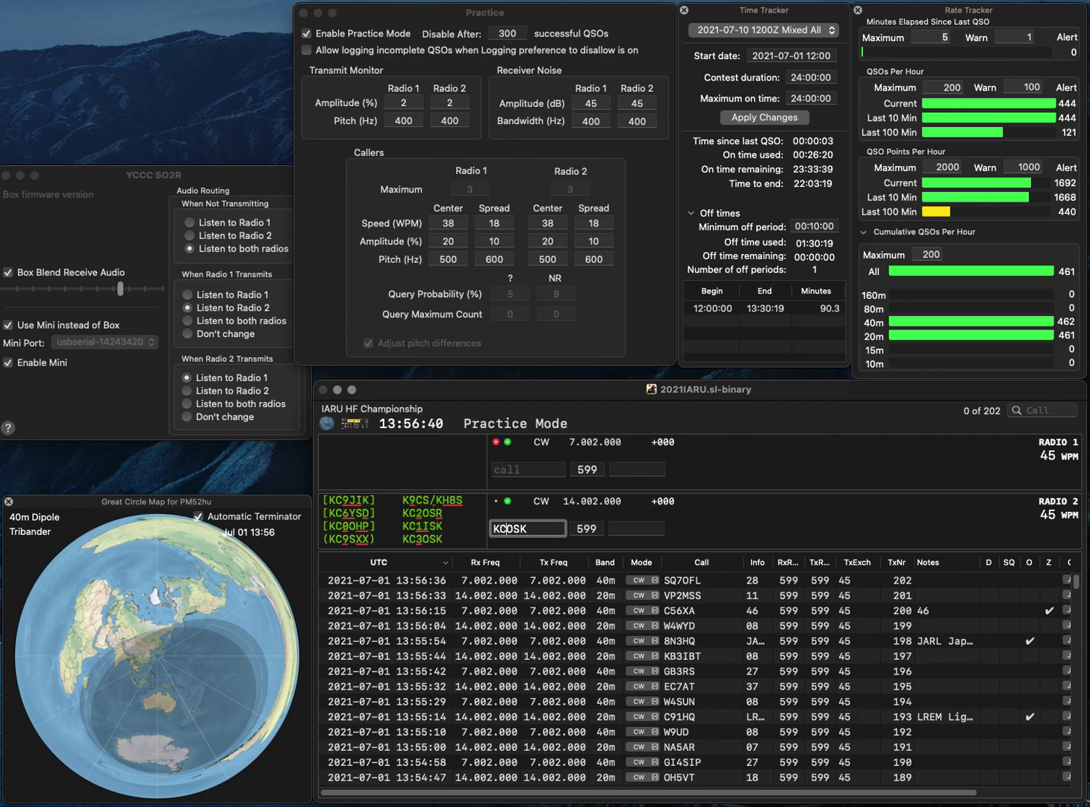
pyautogui.write('3')
pyautogui.press('Return')
pyautogui.write('W')
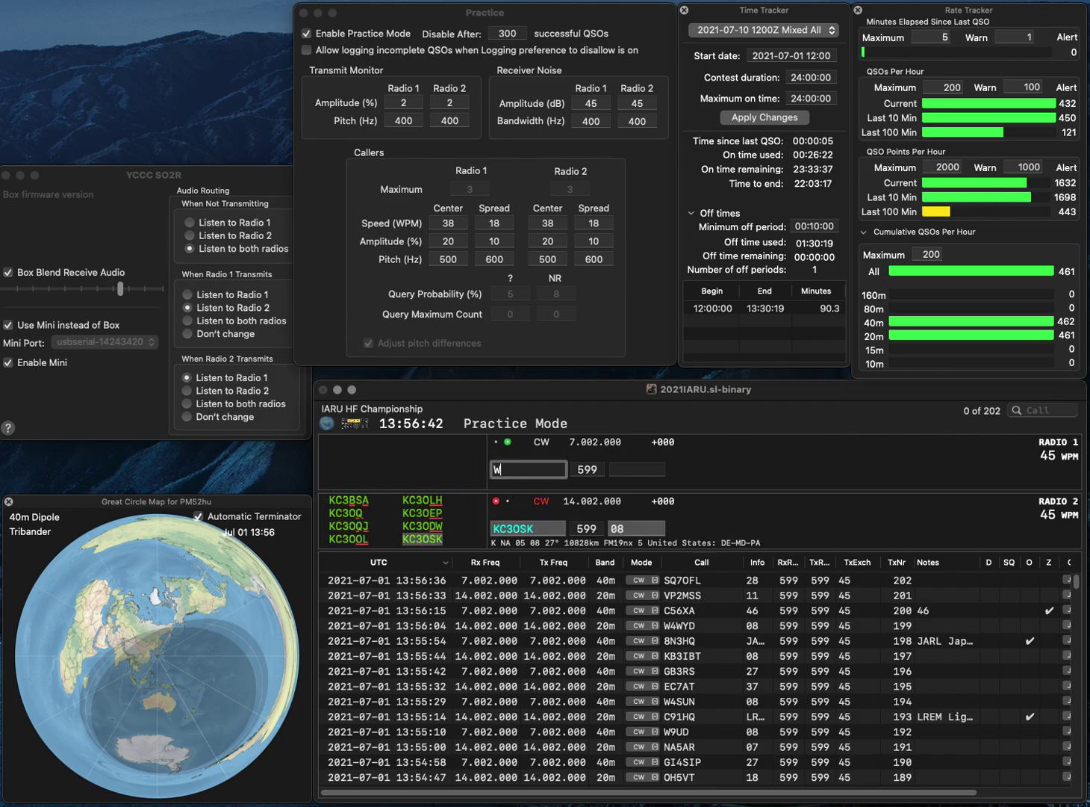
pyautogui.write('8JE')
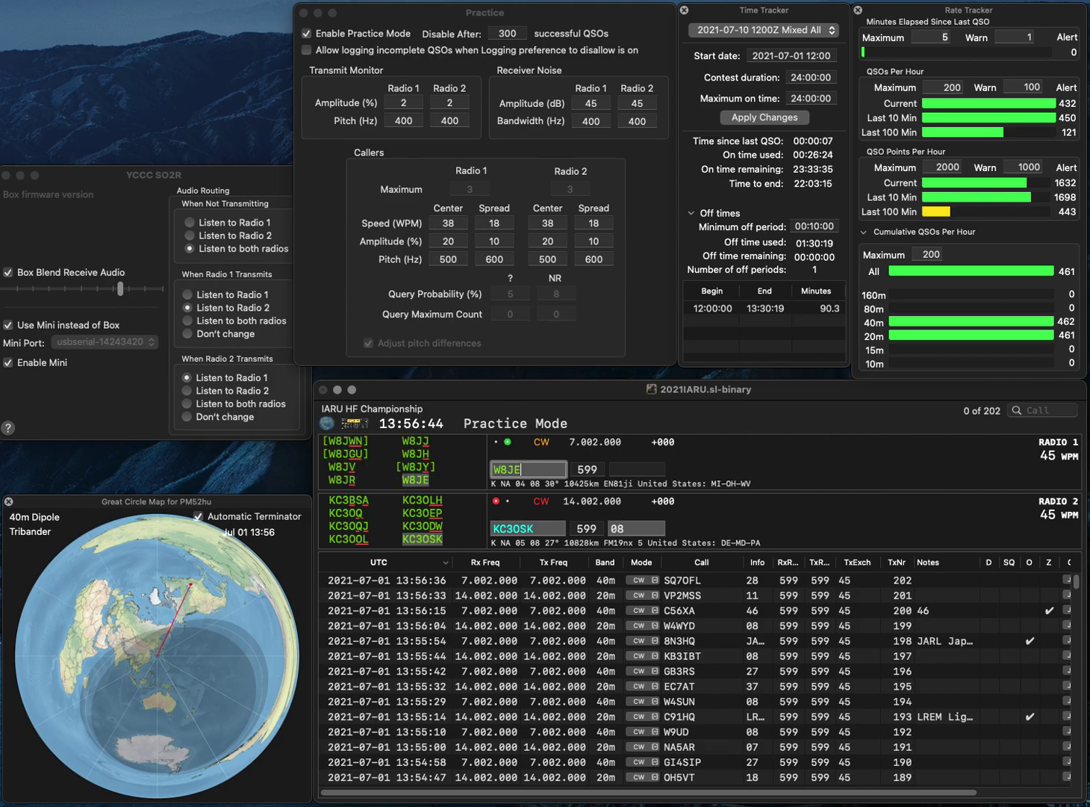
pyautogui.press('Return')
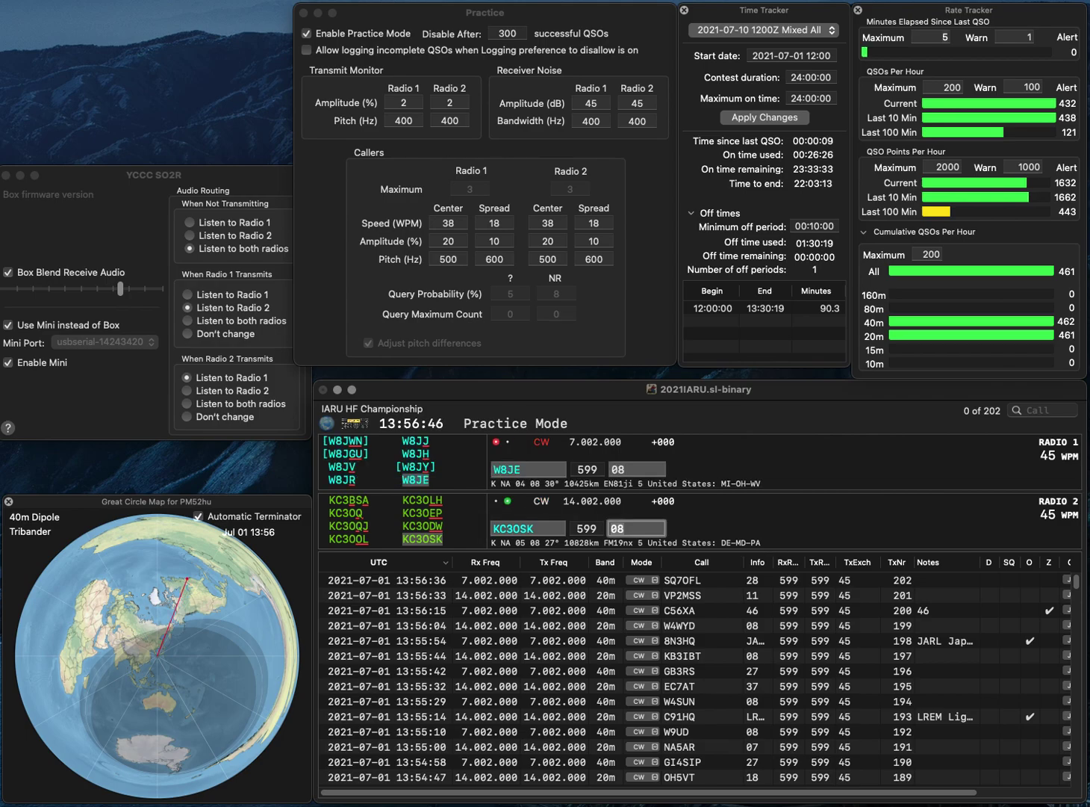
pyautogui.press('Return')
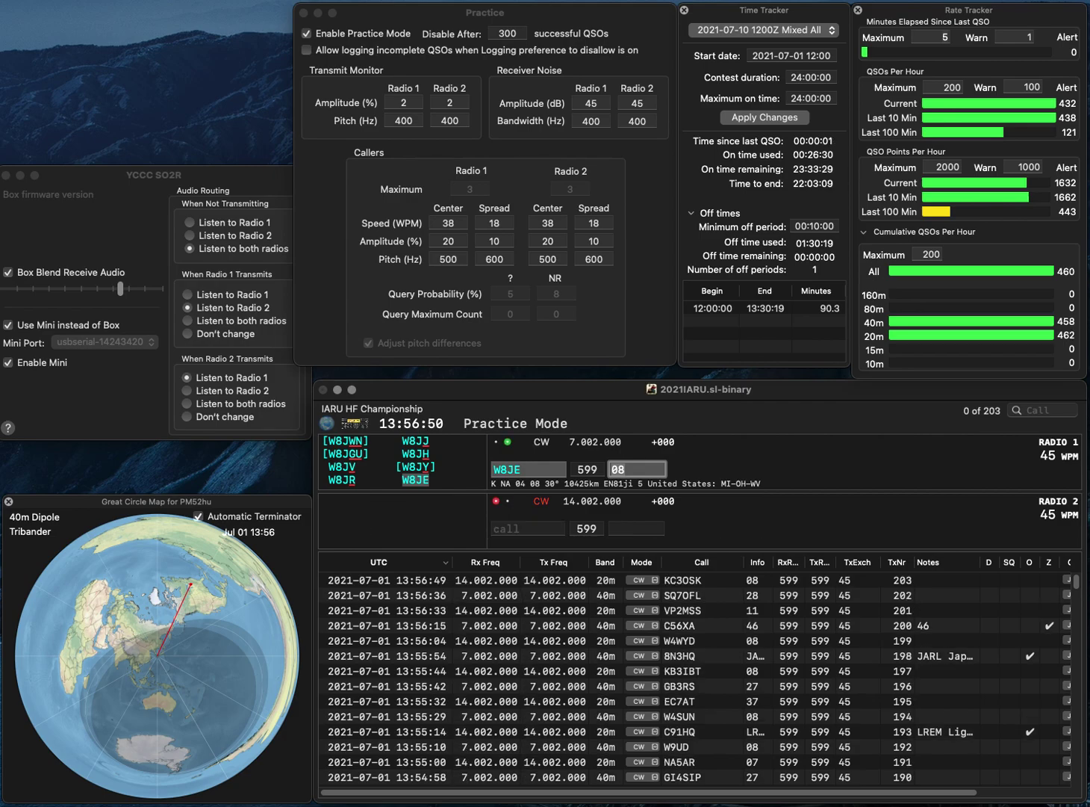
pyautogui.press('Return')
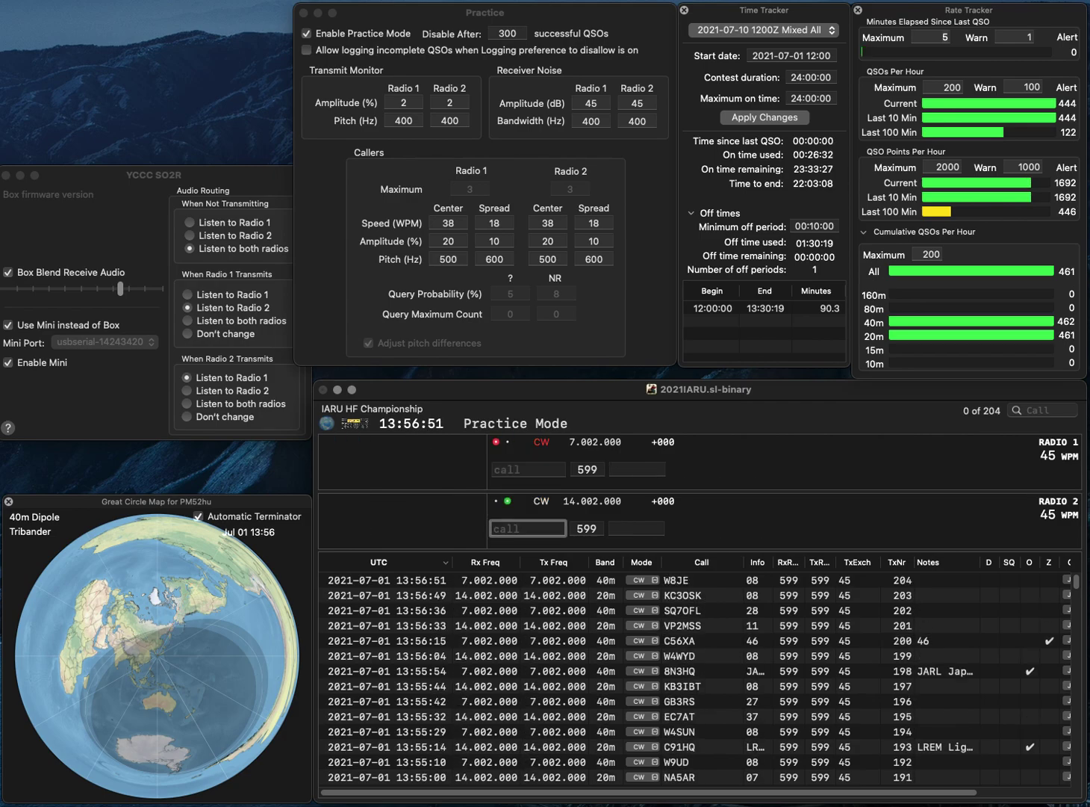
pyautogui.write('K7WK')
pyautogui.press('Return')
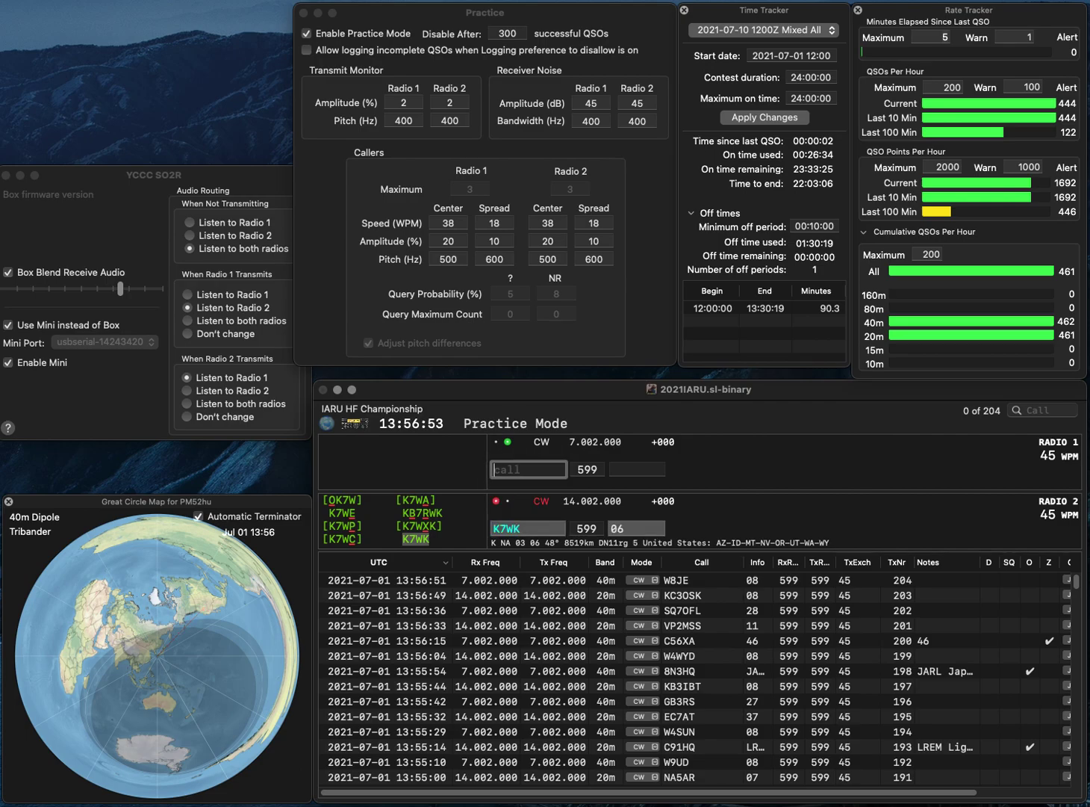
pyautogui.write('RDW')
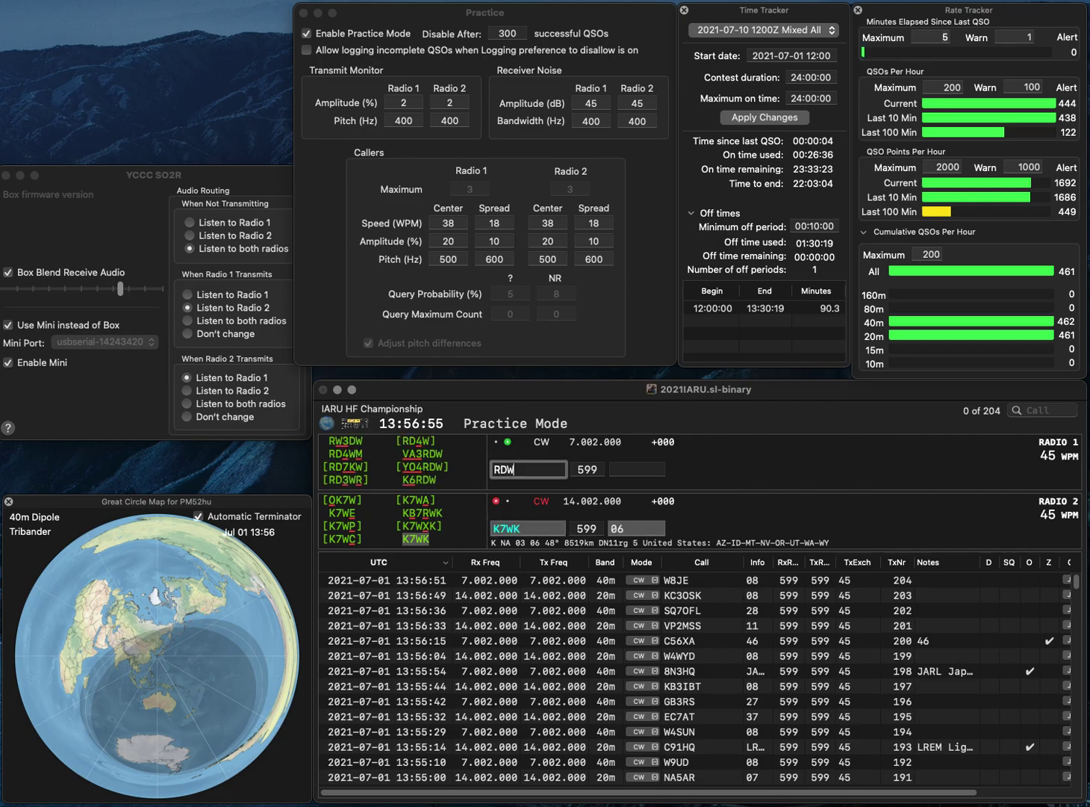
pyautogui.press('space')
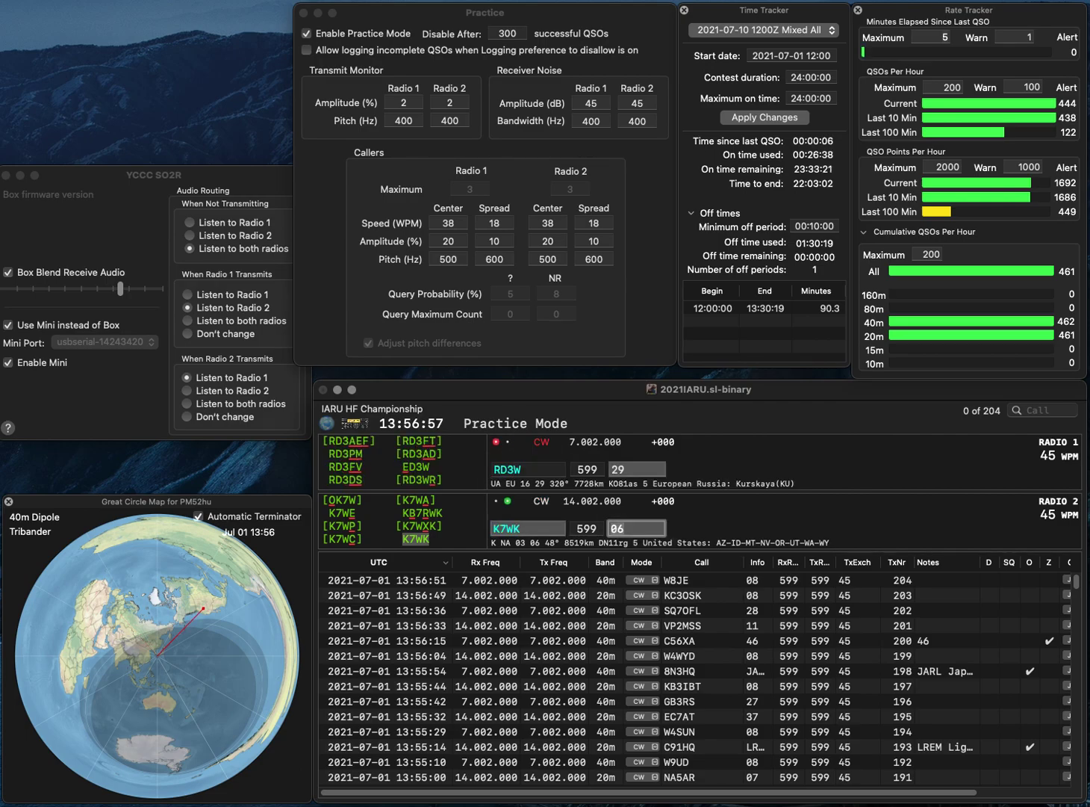
pyautogui.press('Return')
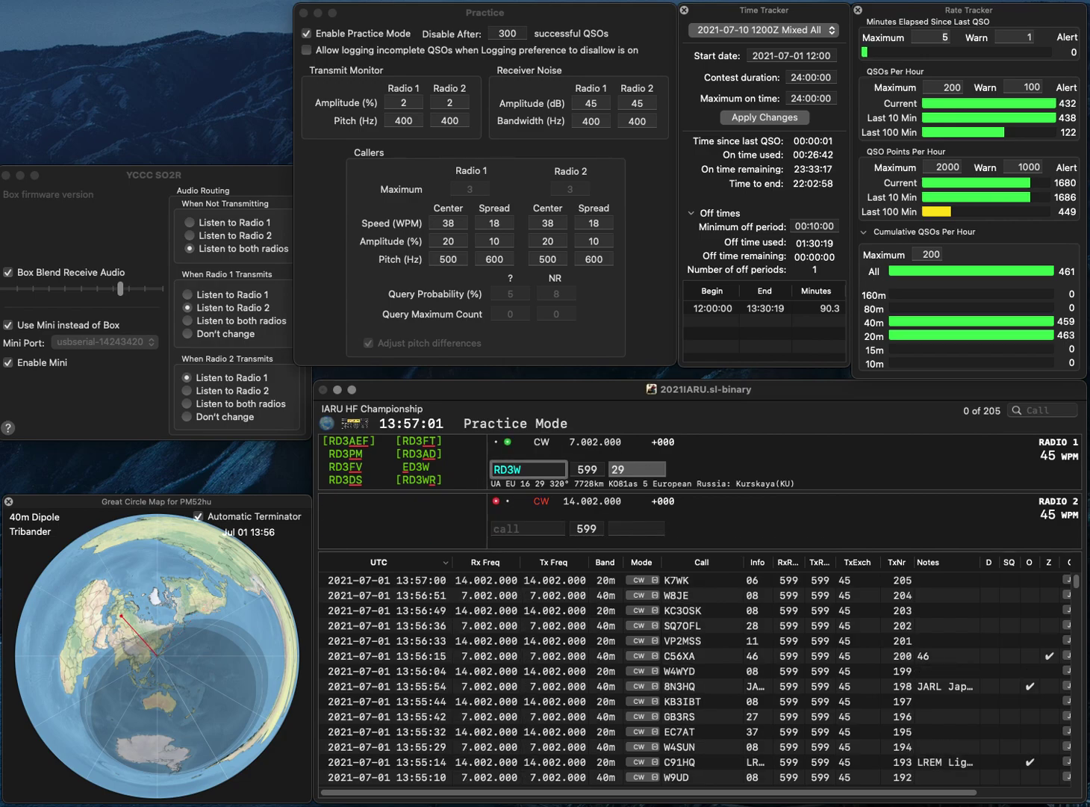
# - Correct the Radio 1 call to RD4W and send the contact its exchange
pyautogui.press('BackSpace')
pyautogui.press('BackSpace')
pyautogui.write('4W')
pyautogui.press('Return')
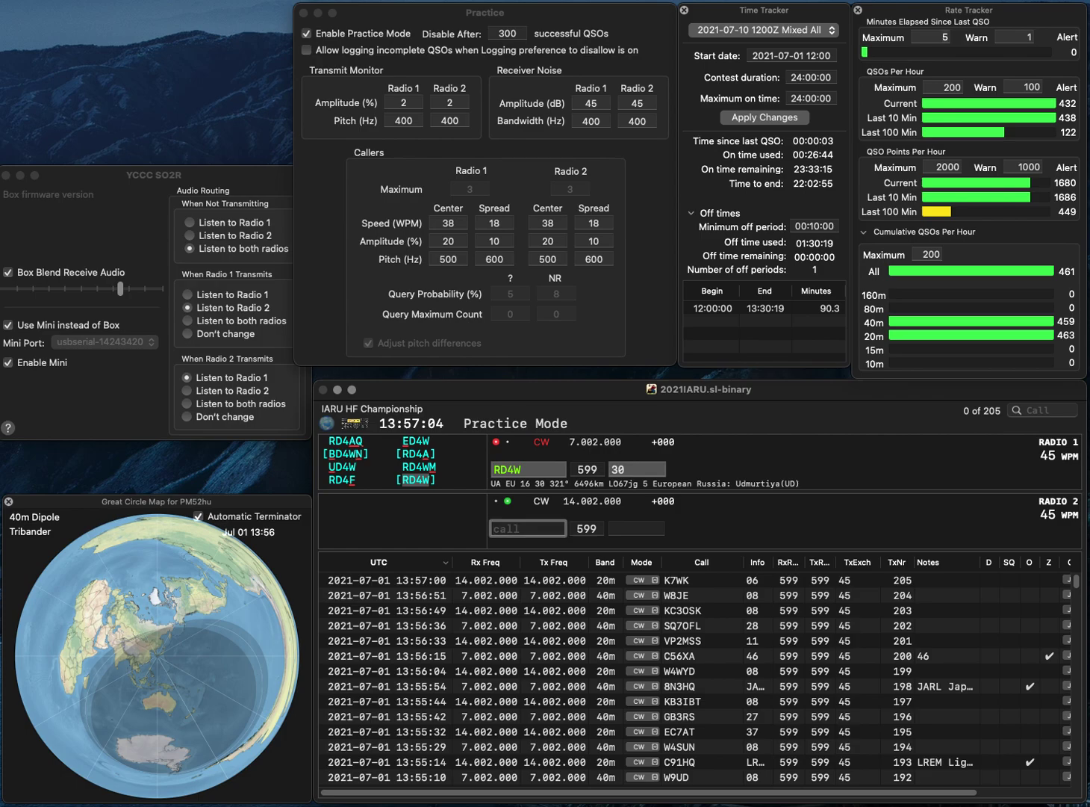
# - Work WO2C on Radio 2 and log the RD4W and WO2C contacts
pyautogui.write('O2C')
pyautogui.press('Home')
pyautogui.write('W')
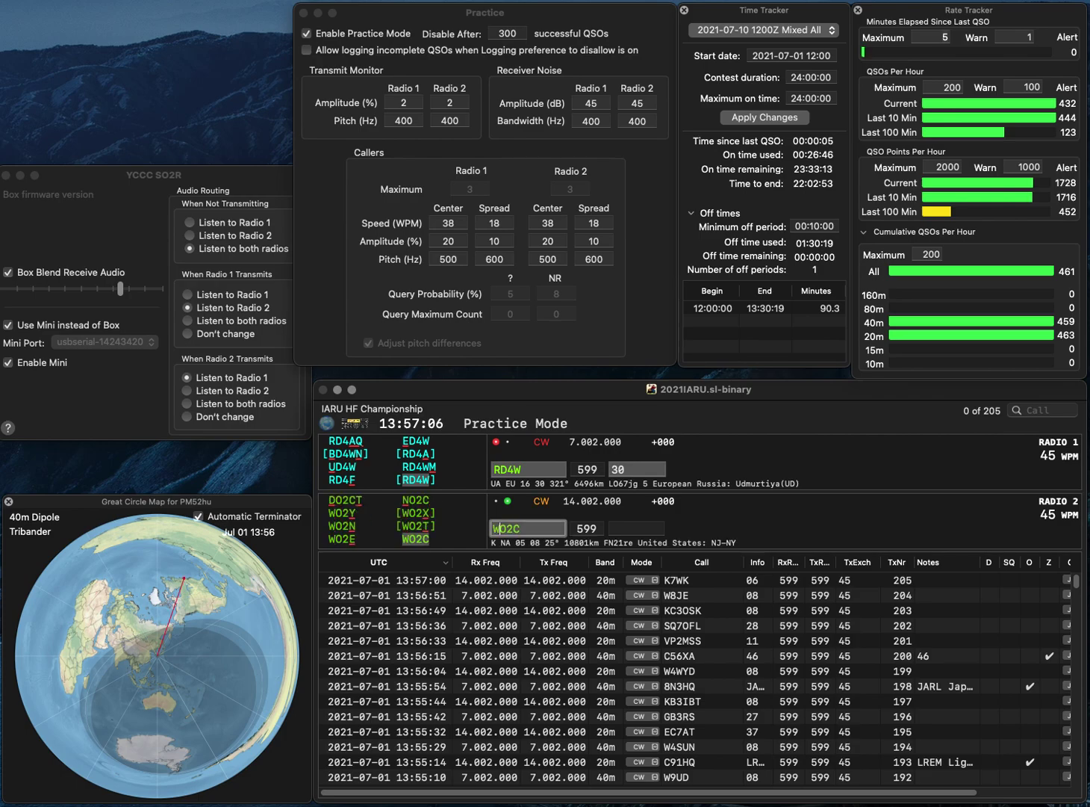
pyautogui.press('Return')
pyautogui.press('Return')
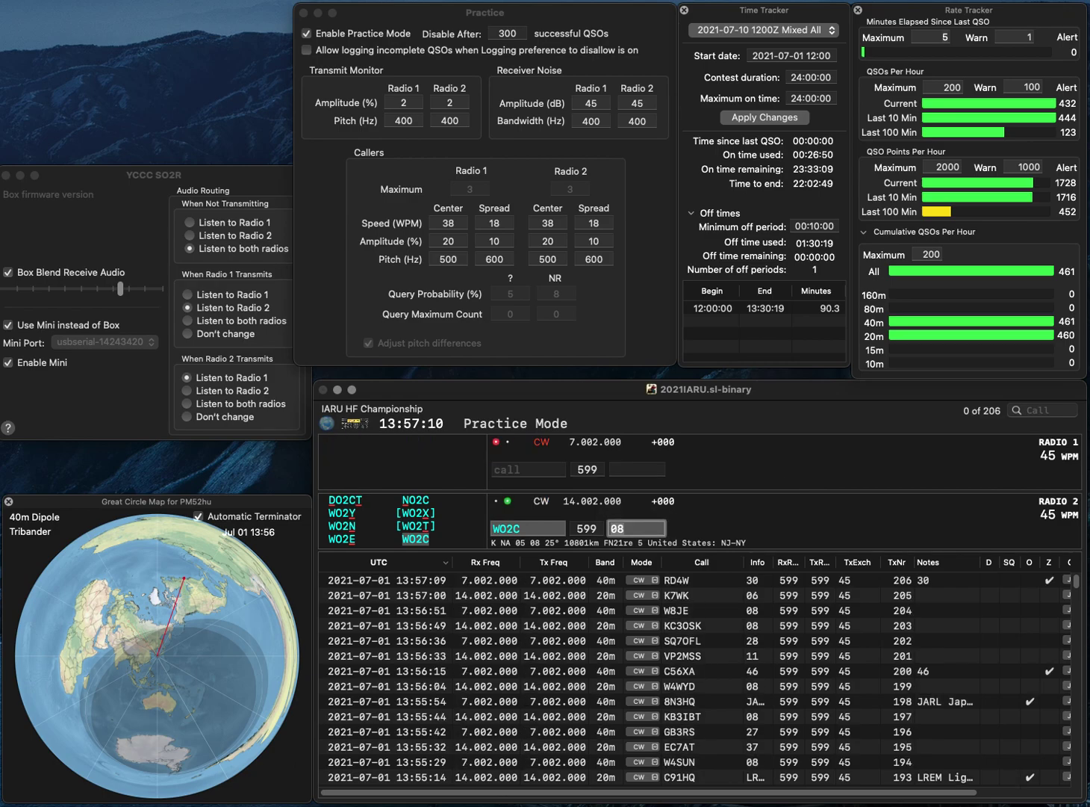
pyautogui.press('Return')
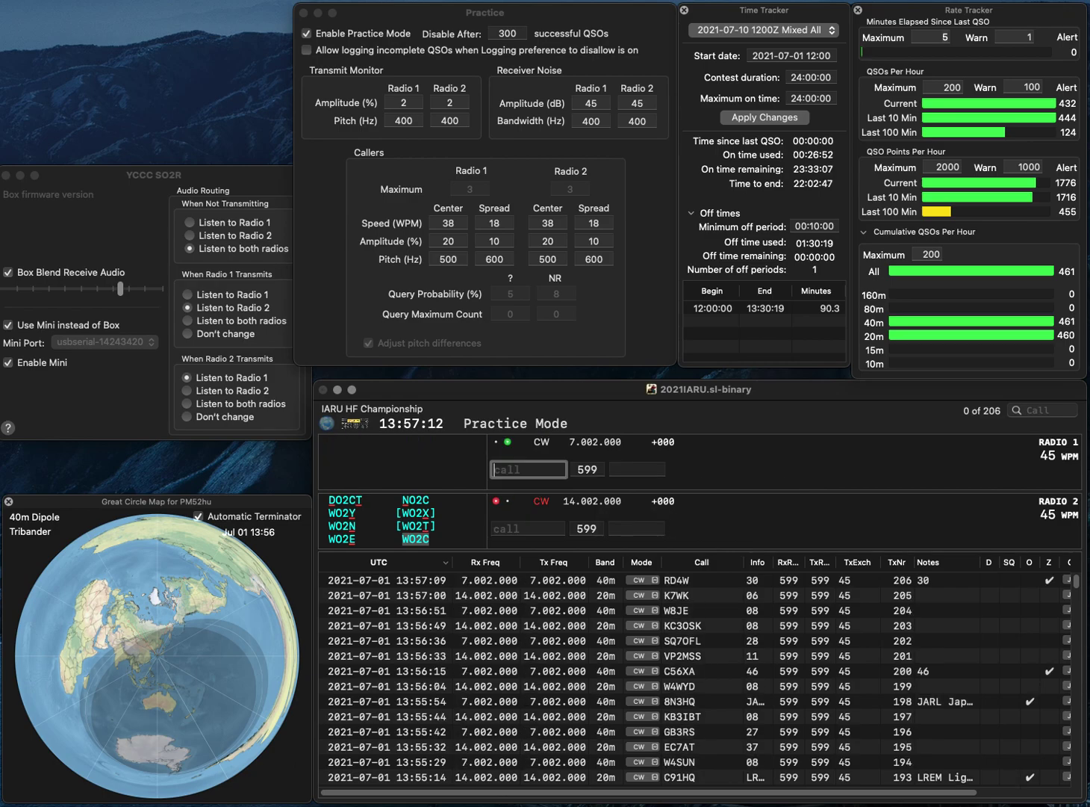
# - Work G0MGM on Radio 1 and G4CCQ on Radio 2, and log both contacts
pyautogui.write('G0')
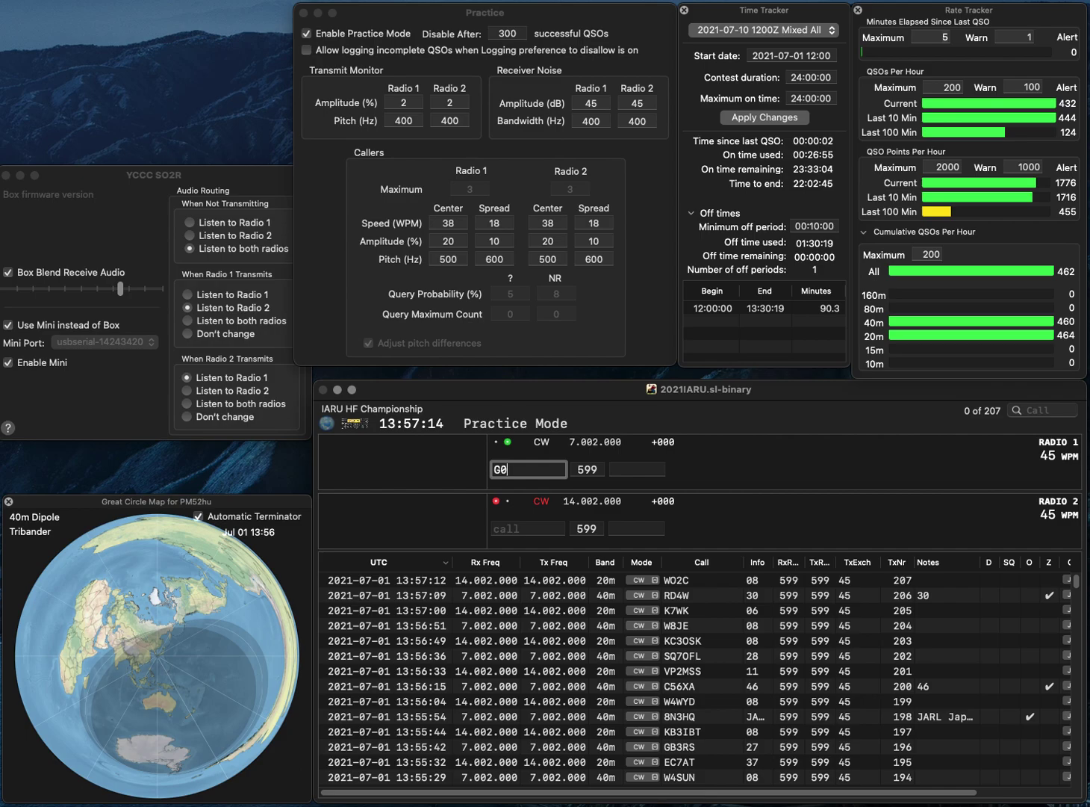
pyautogui.write('MGM')
pyautogui.press('Return')
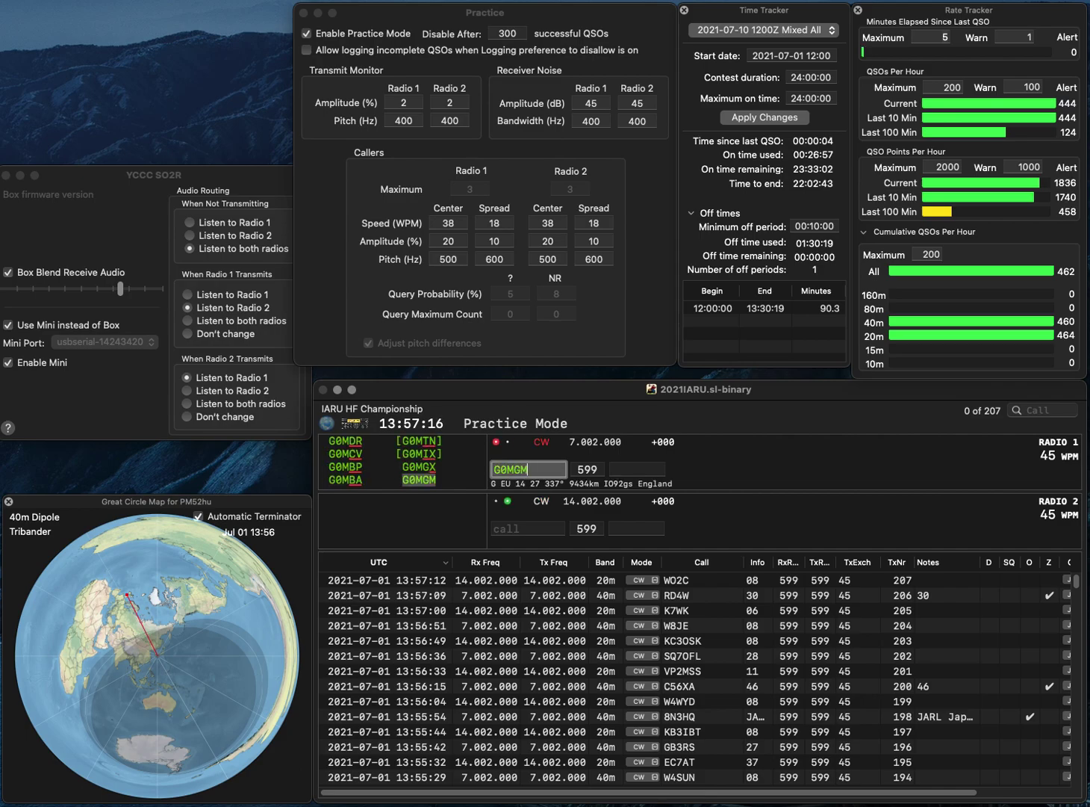
pyautogui.write('CCQ')
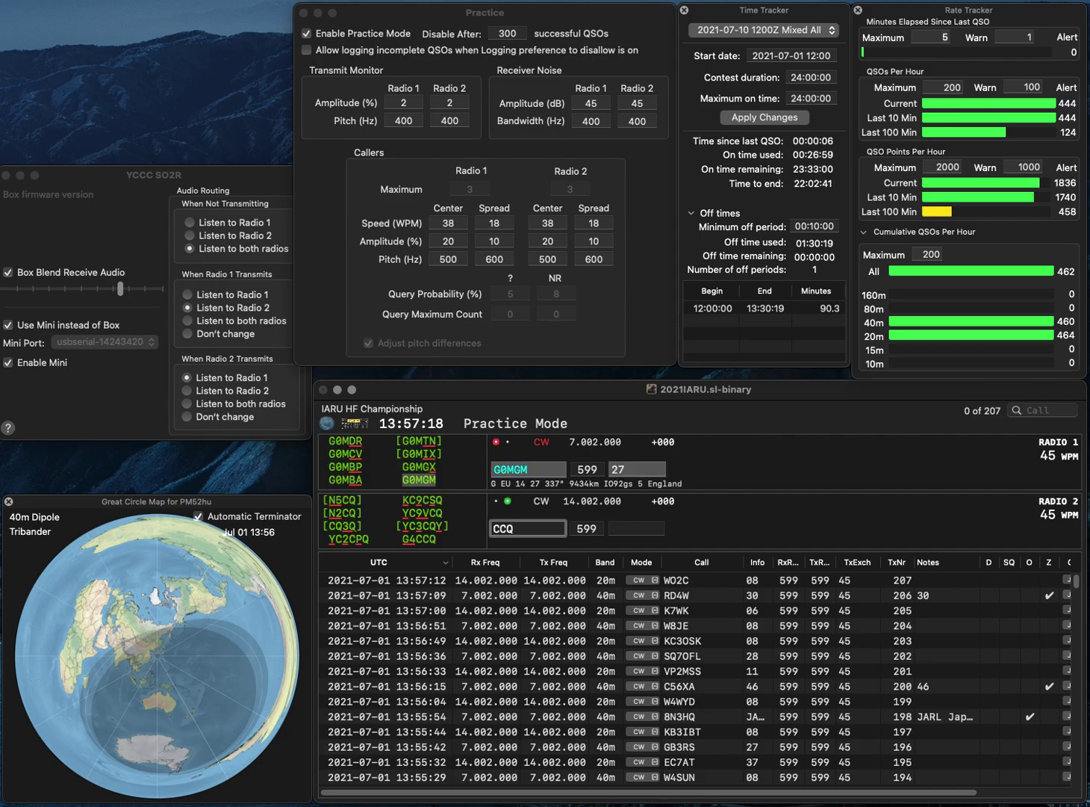
pyautogui.write('G4')
pyautogui.press('Return')
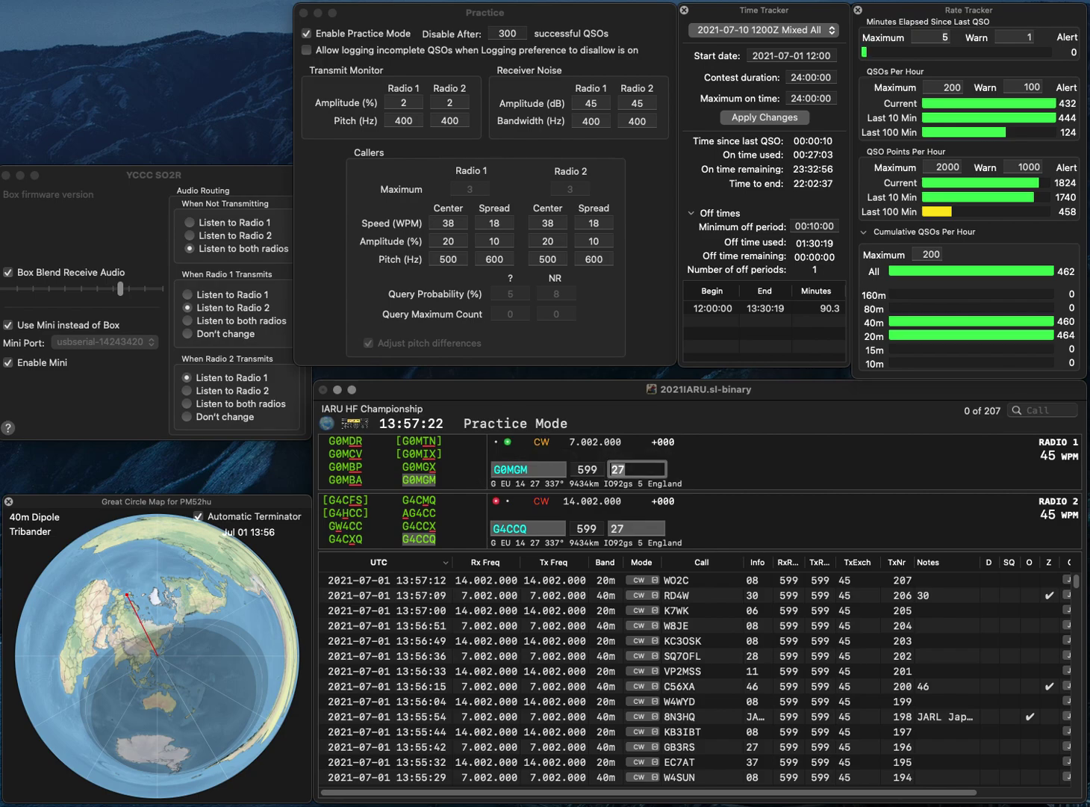
pyautogui.press('Return')
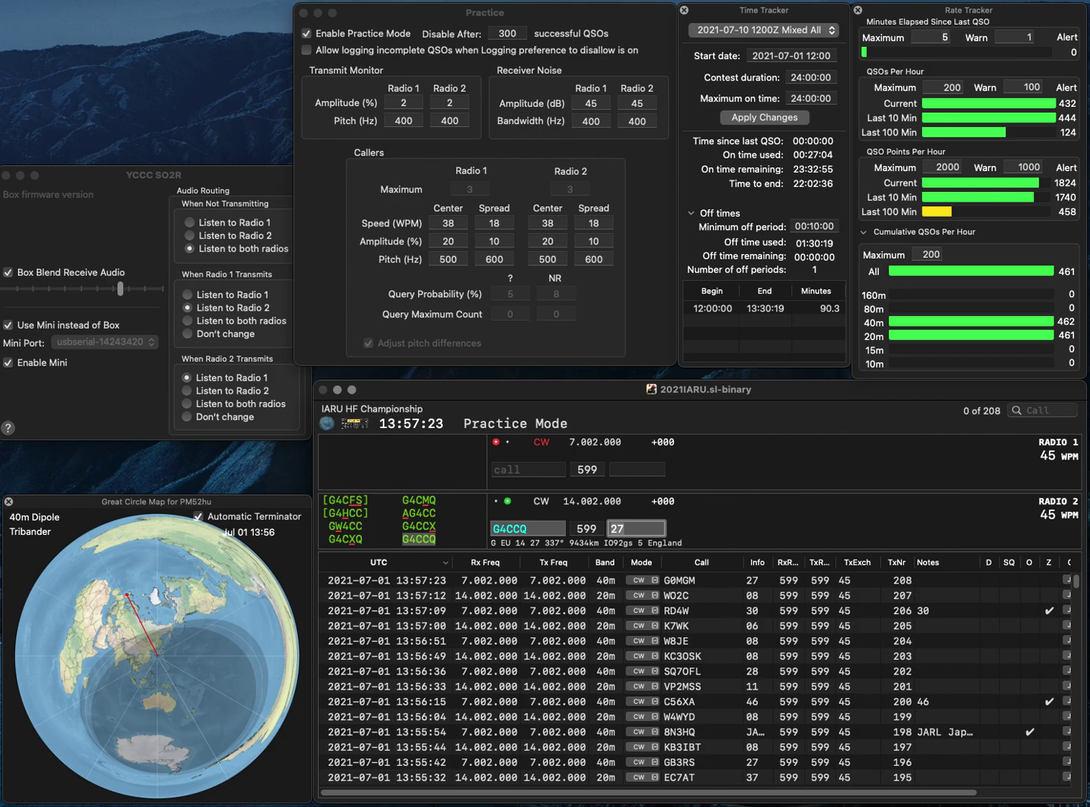
pyautogui.press('Return')
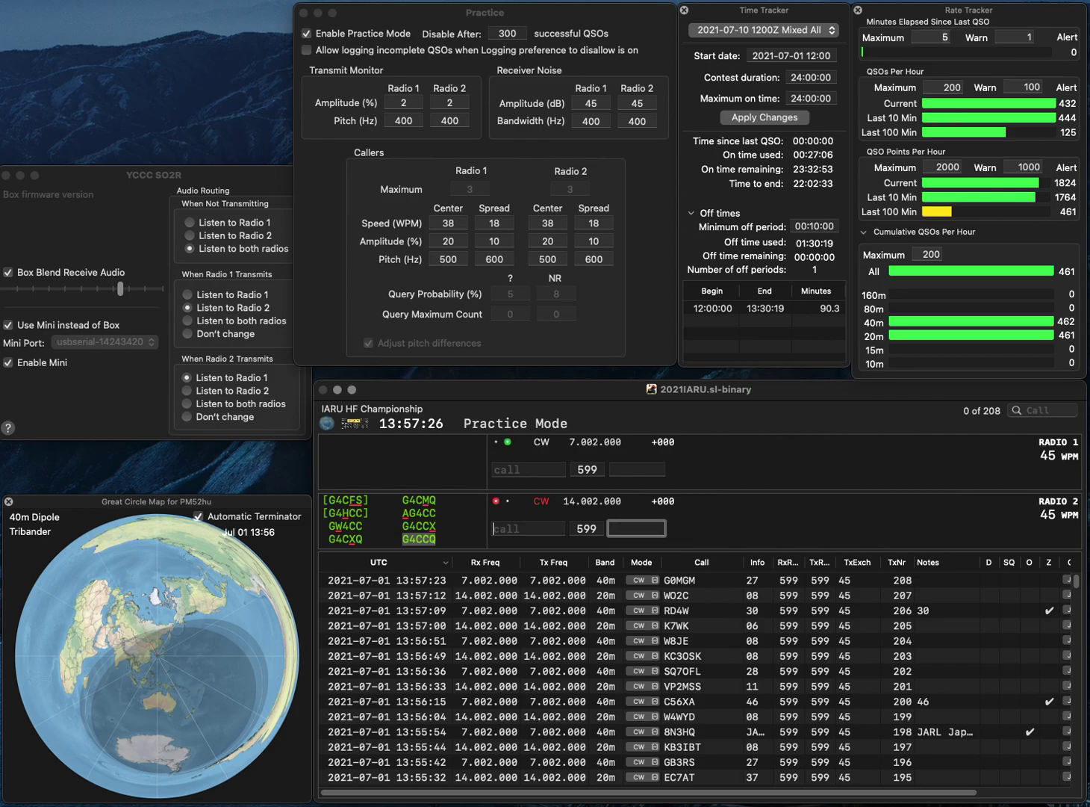
pyautogui.write('RT5Y')
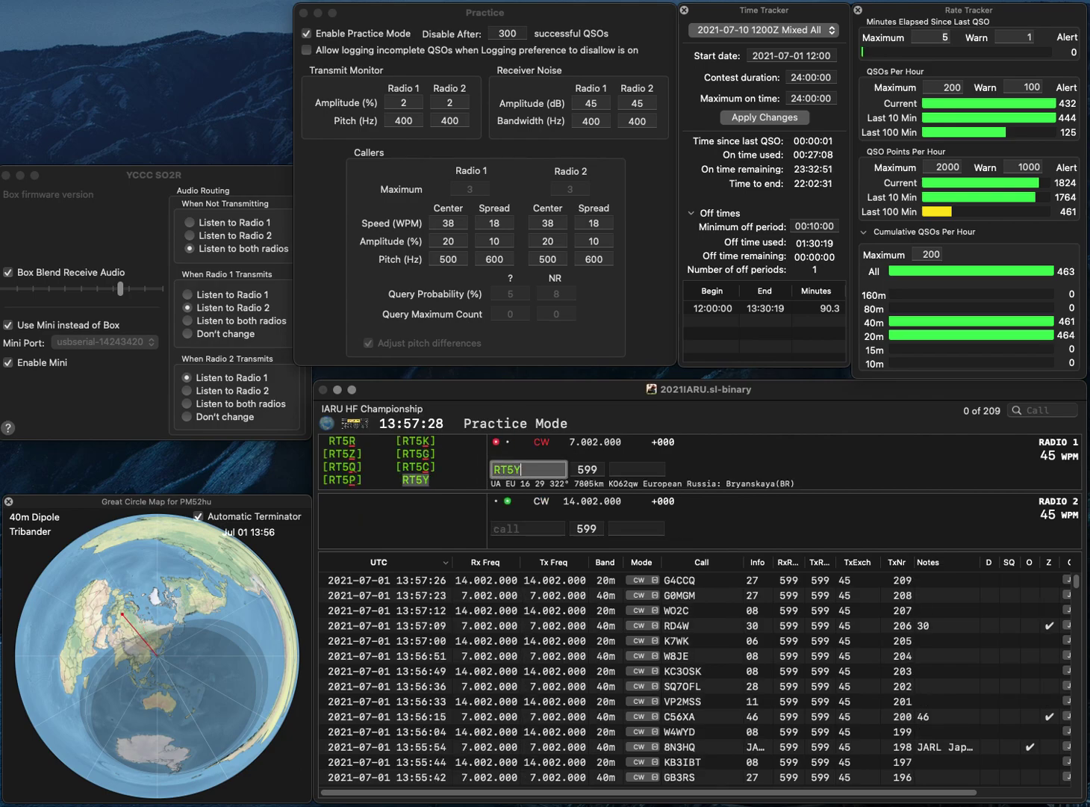
pyautogui.press('Return')
pyautogui.write('R0HQ')
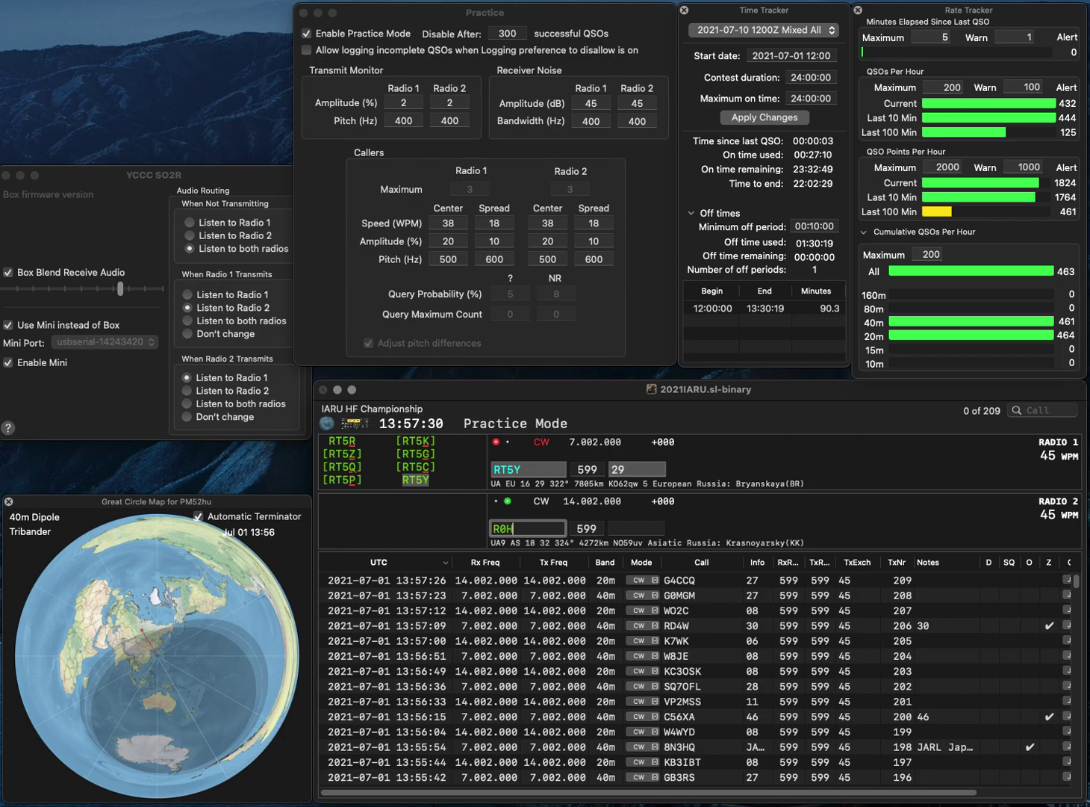
pyautogui.press('Return')
pyautogui.press('Tab')
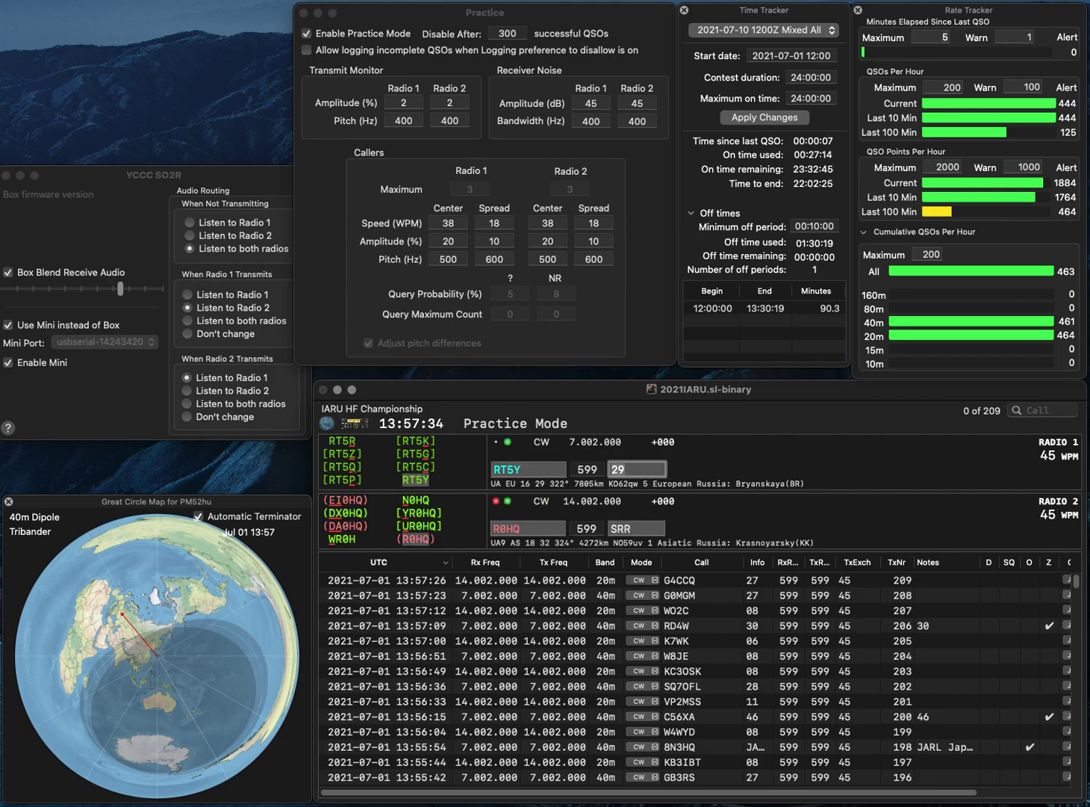
pyautogui.press('Return')
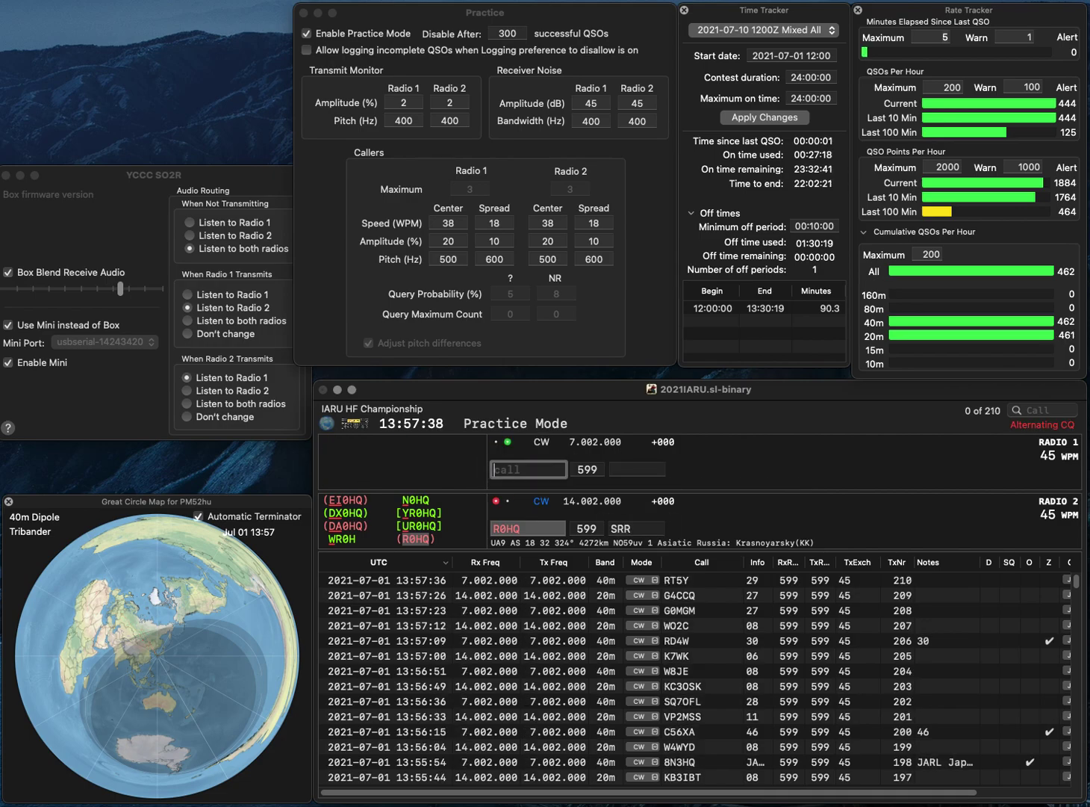
pyautogui.press('Return')
pyautogui.write('C')
pyautogui.press('Return')
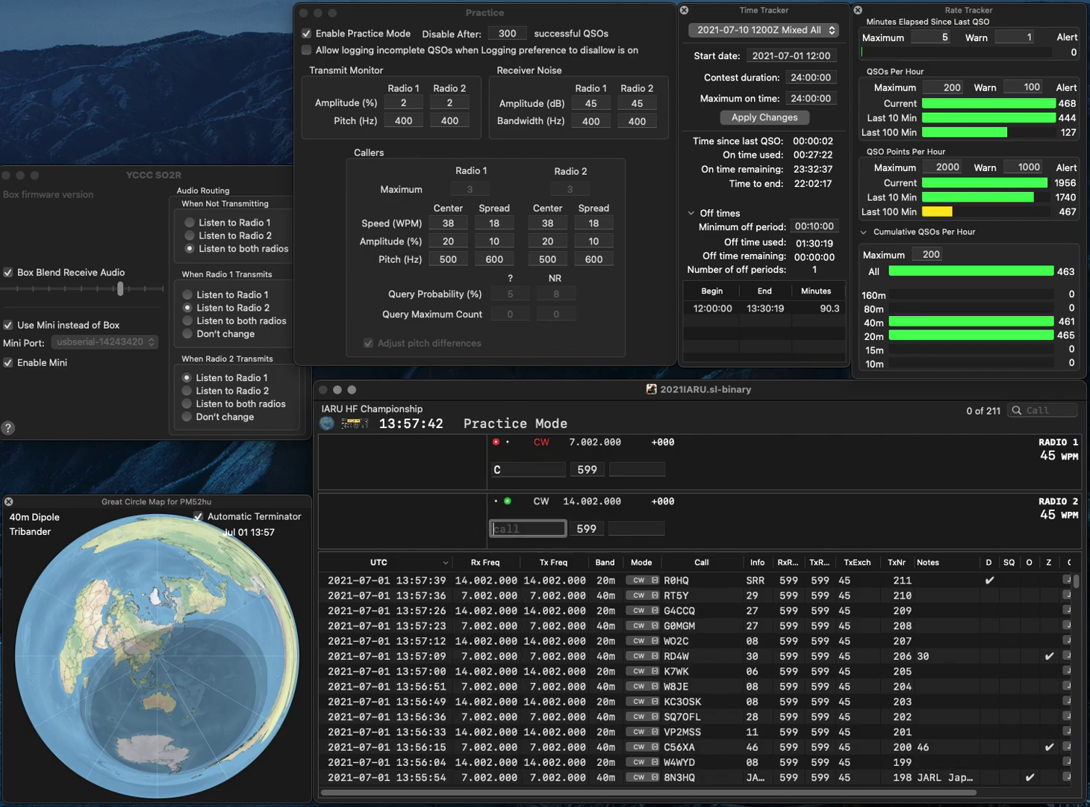
pyautogui.write('9K9HQ')
pyautogui.press('Return')
pyautogui.write('1')
pyautogui.press('Return')
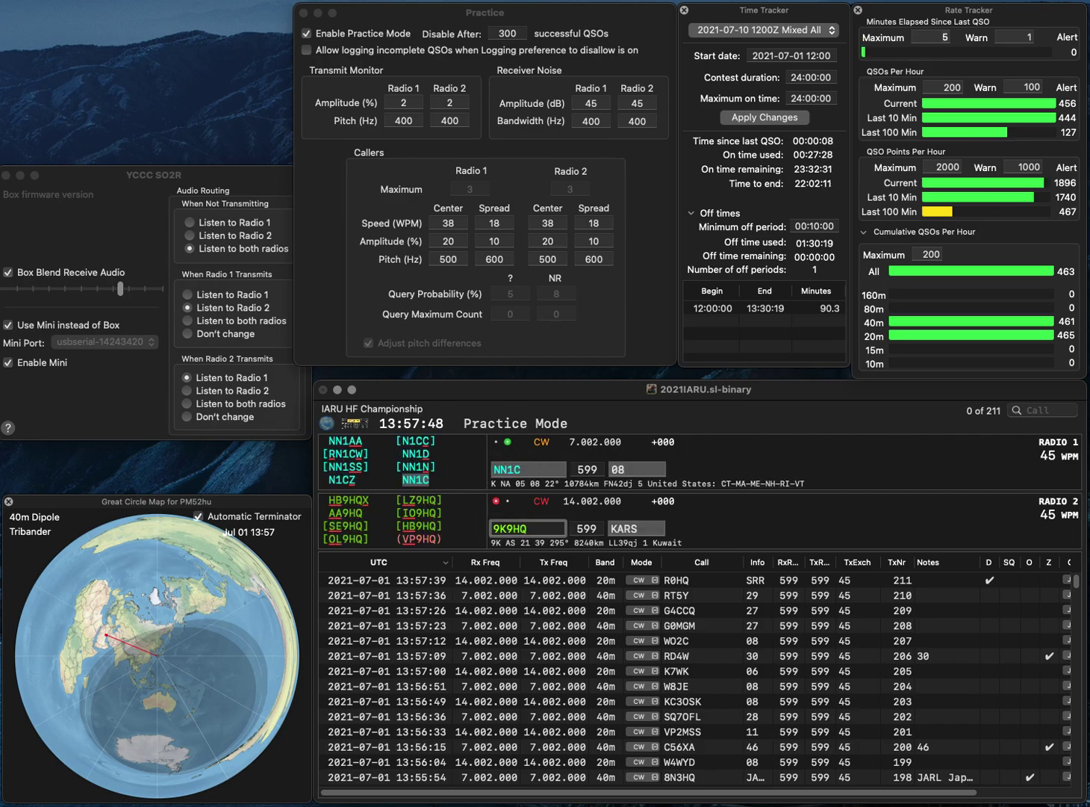
pyautogui.press('Tab')
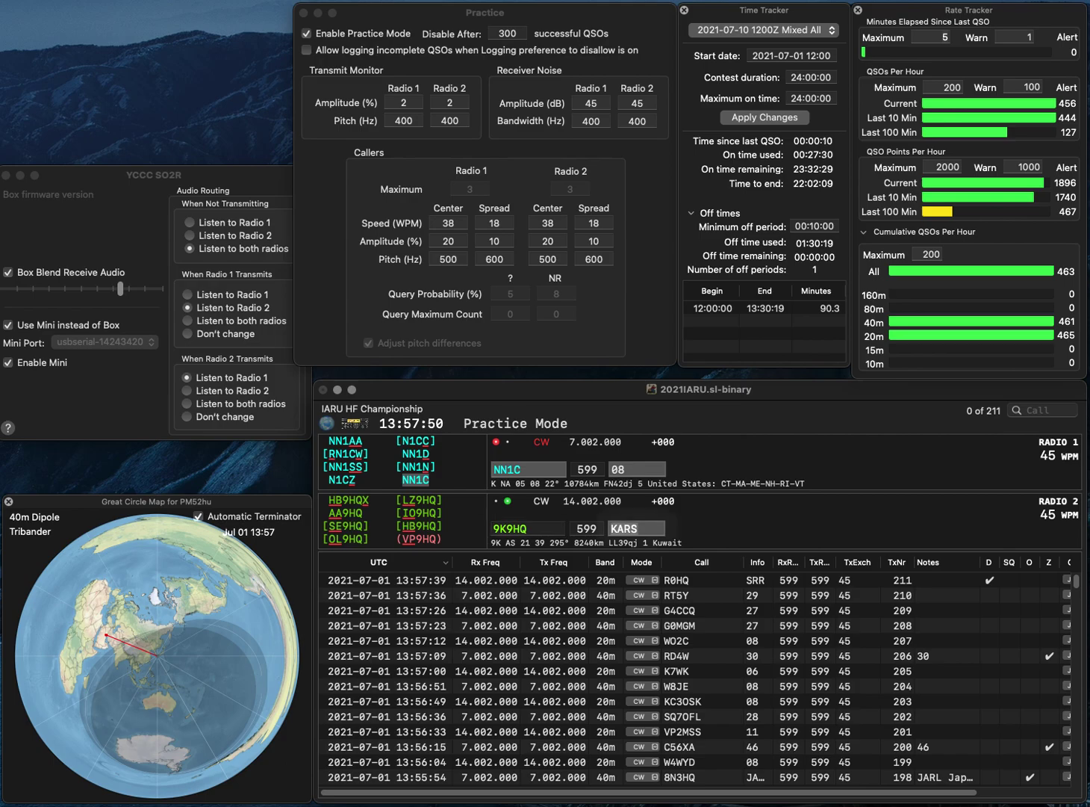
pyautogui.press('Return')
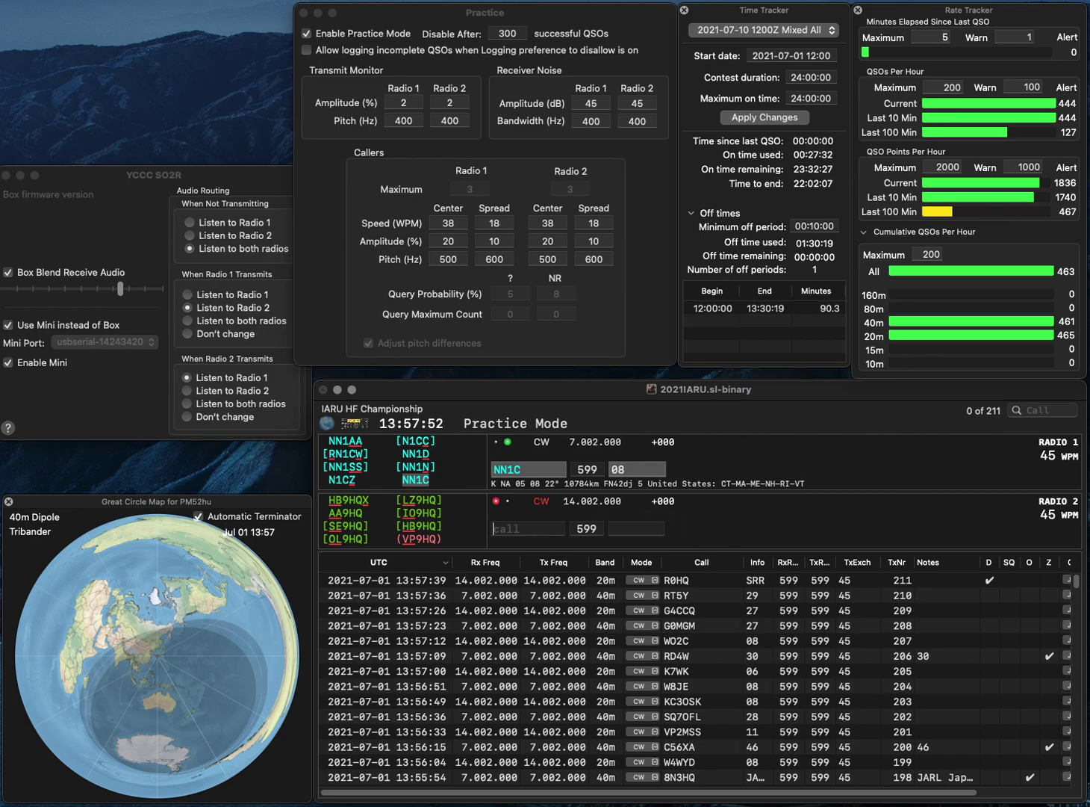
pyautogui.press('Return')
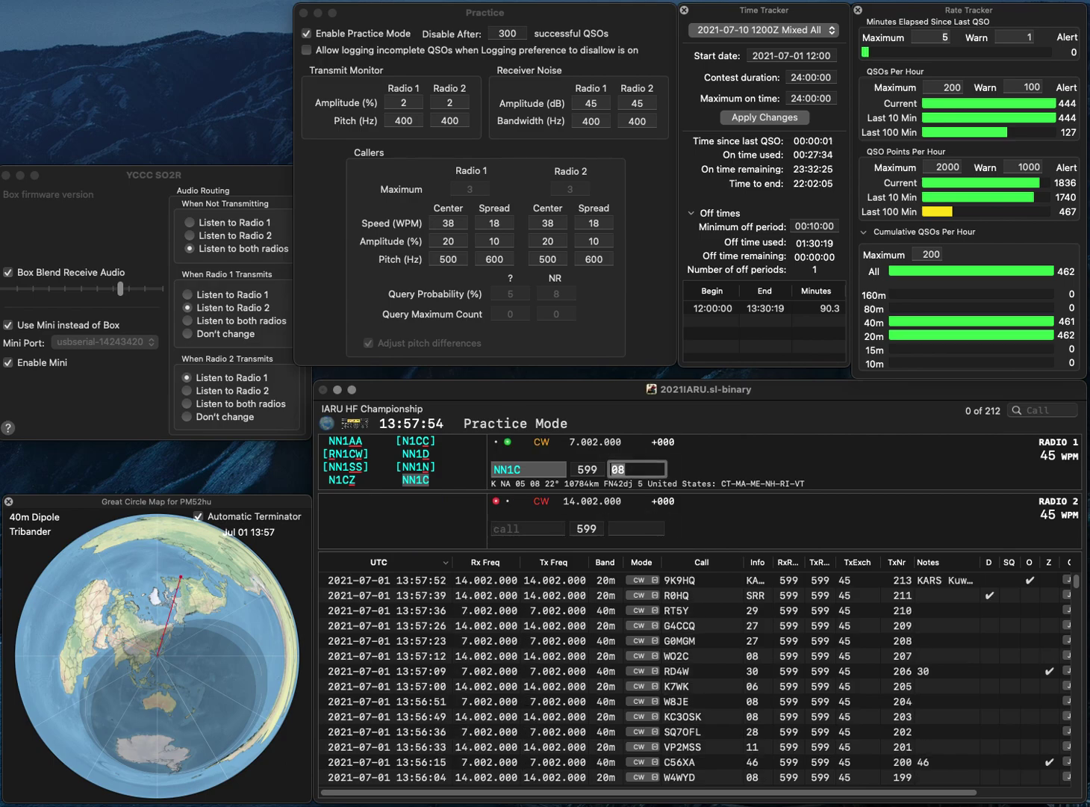
# - Start the Radio 2 call with K7, and enter KI8N on Radio 1 and send the exchange
pyautogui.write('K7')
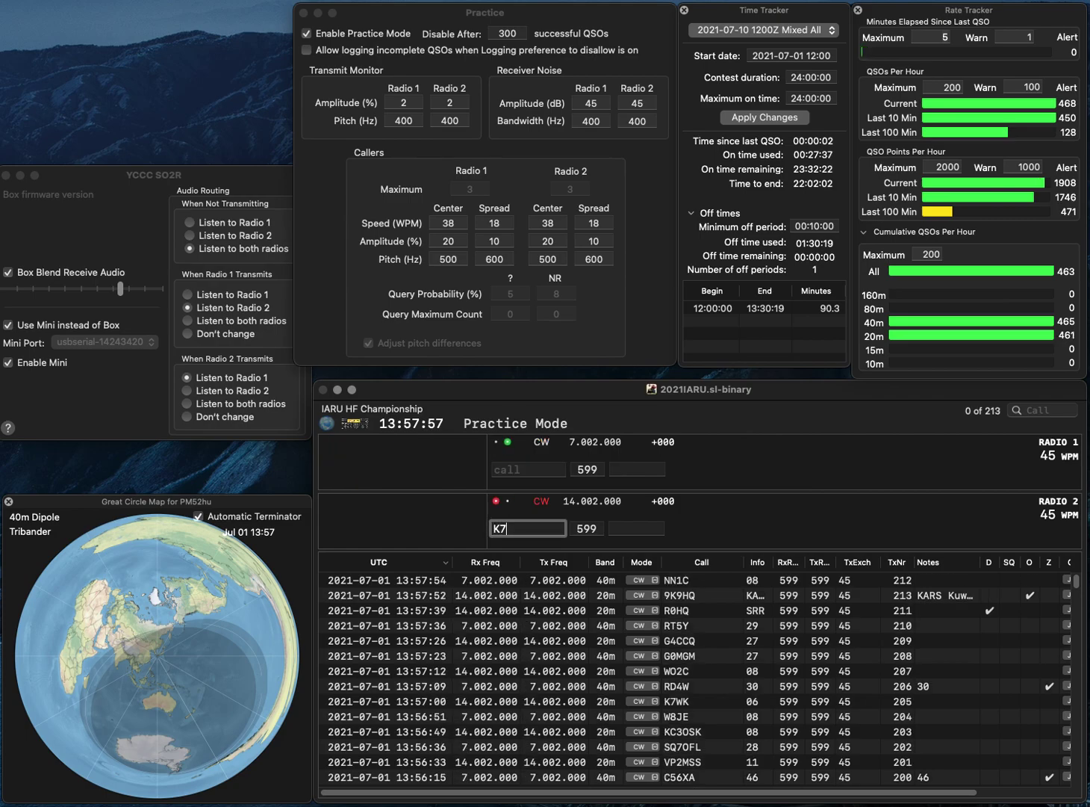
pyautogui.press('Up')
pyautogui.write('K')
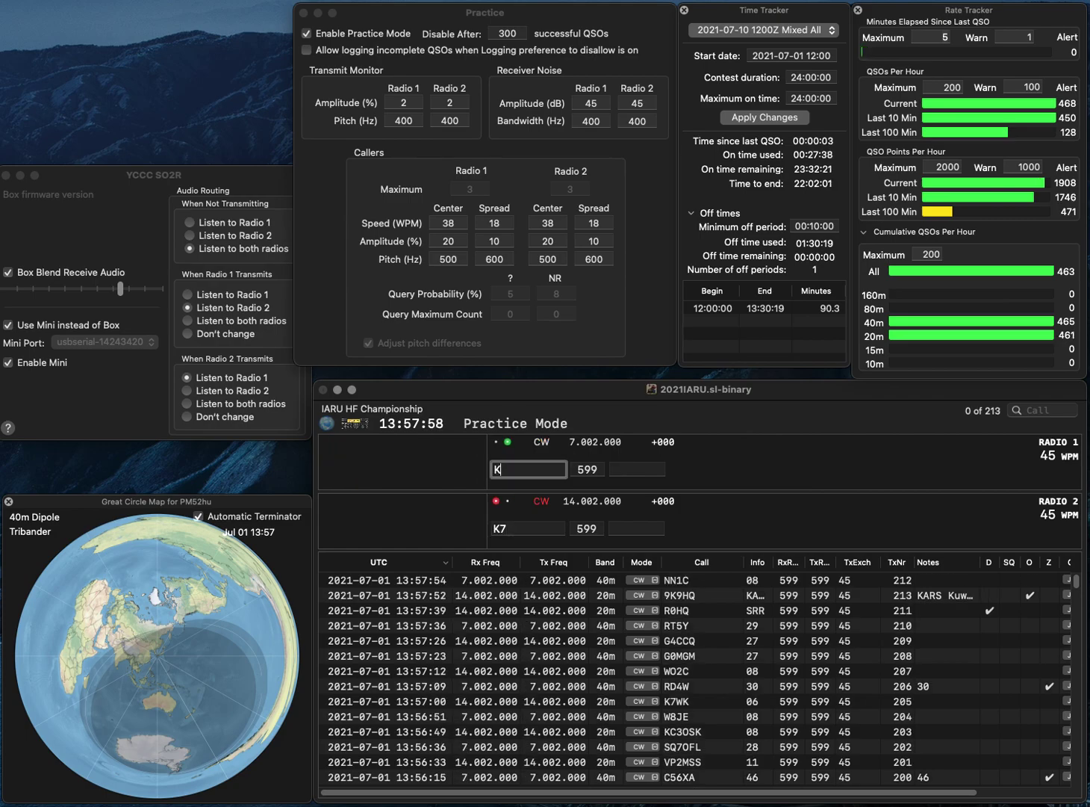
pyautogui.write('I9N')
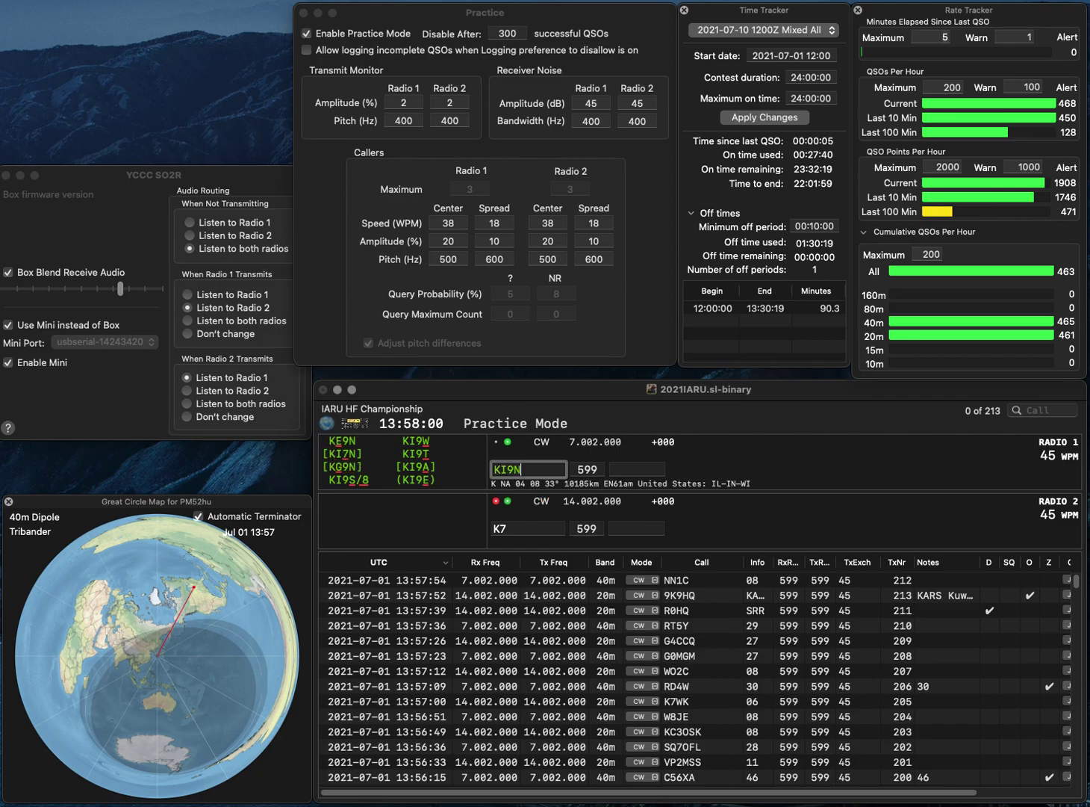
pyautogui.press('Left')
pyautogui.press('BackSpace')
pyautogui.write('8')
pyautogui.press('Return')
# - Complete the Radio 2 call as K7MN, send its exchange, and log the KI8N contact
pyautogui.press('Down')
pyautogui.write('M')
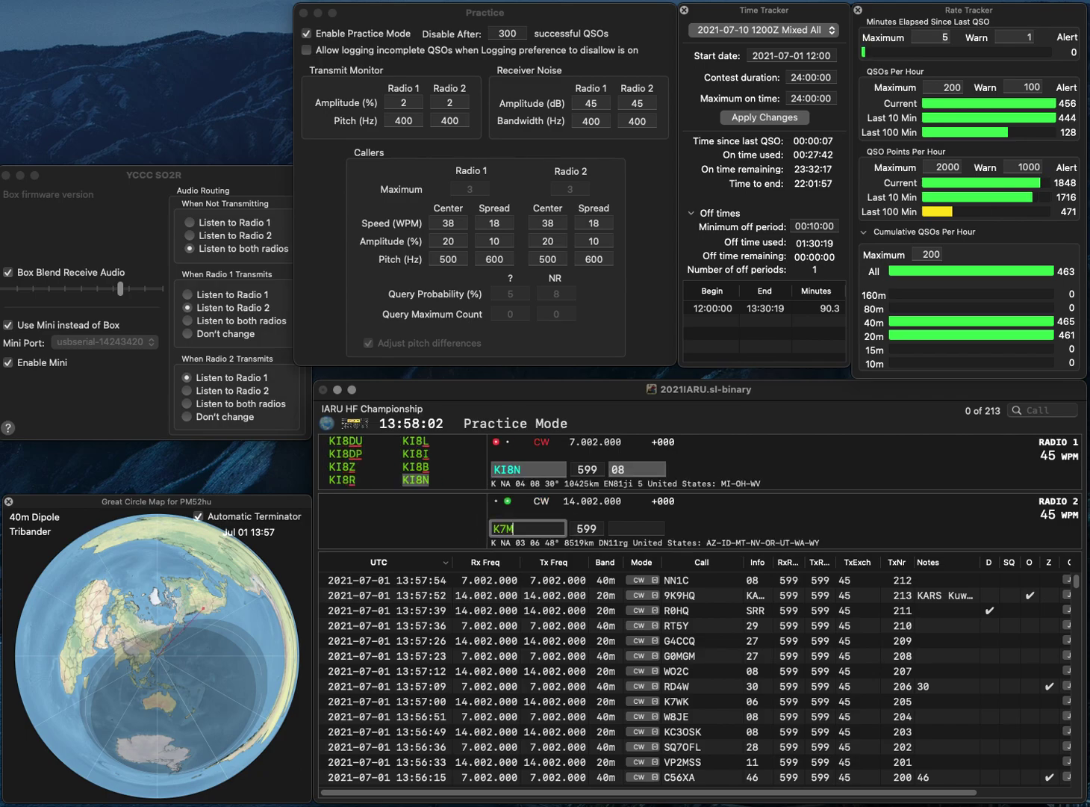
pyautogui.write('N')
pyautogui.press('Return')
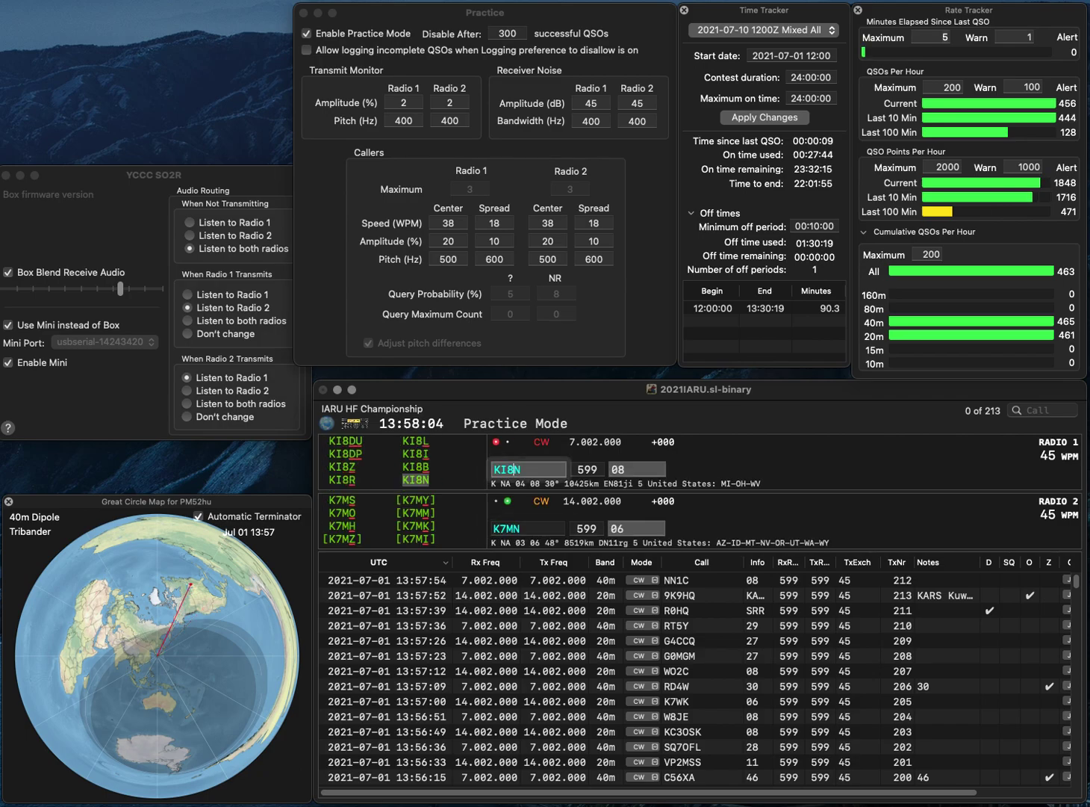
pyautogui.press('Return')
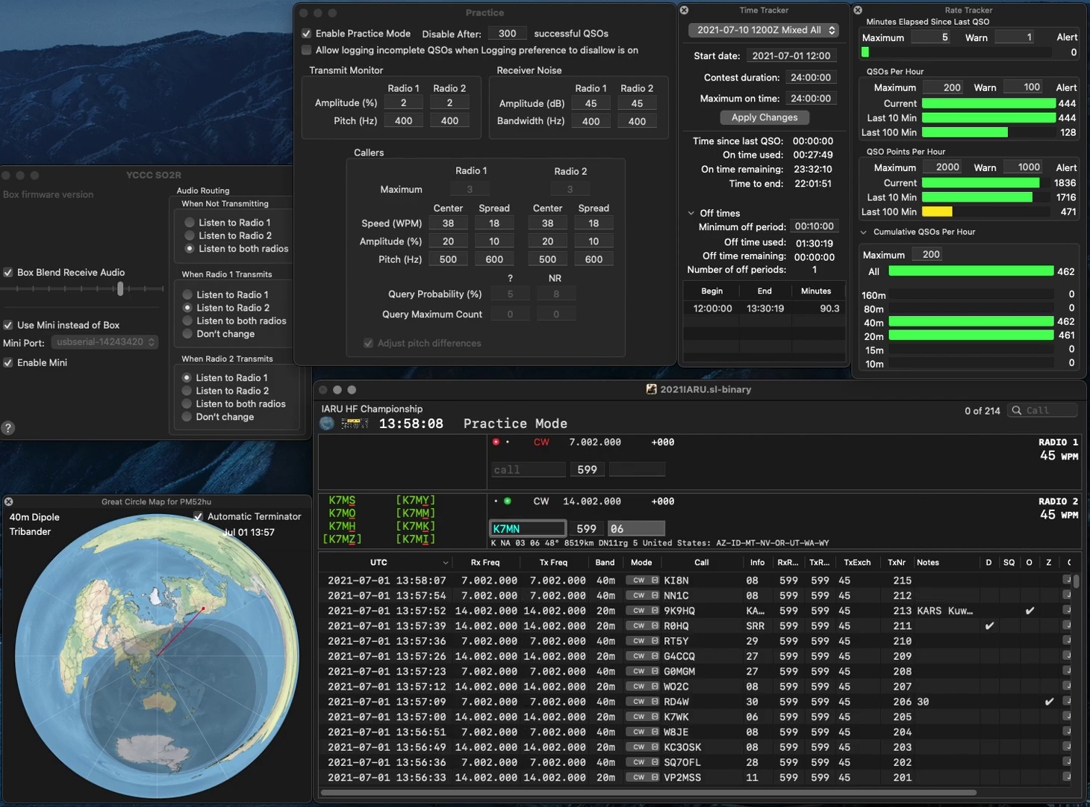
pyautogui.press('BackSpace')
pyautogui.write('KMD')
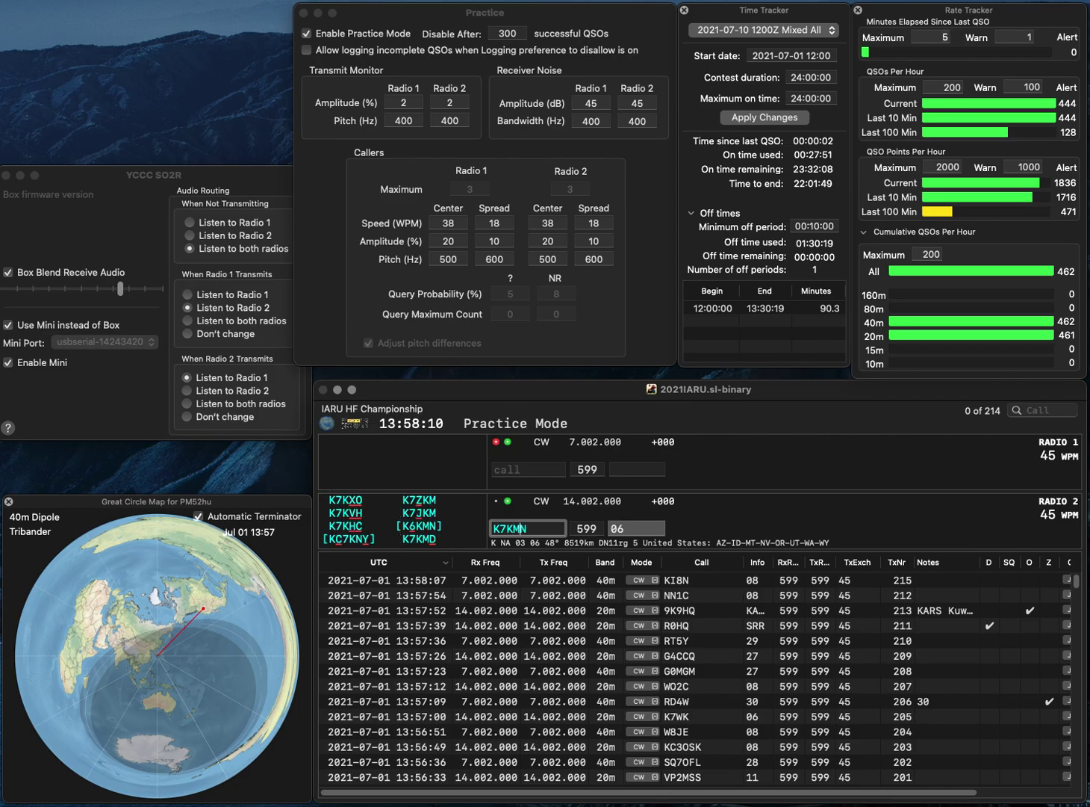
pyautogui.press('Delete')
pyautogui.write('D')
pyautogui.press('Return')
pyautogui.write('UJY')
pyautogui.press('Home')
pyautogui.write('WA4')
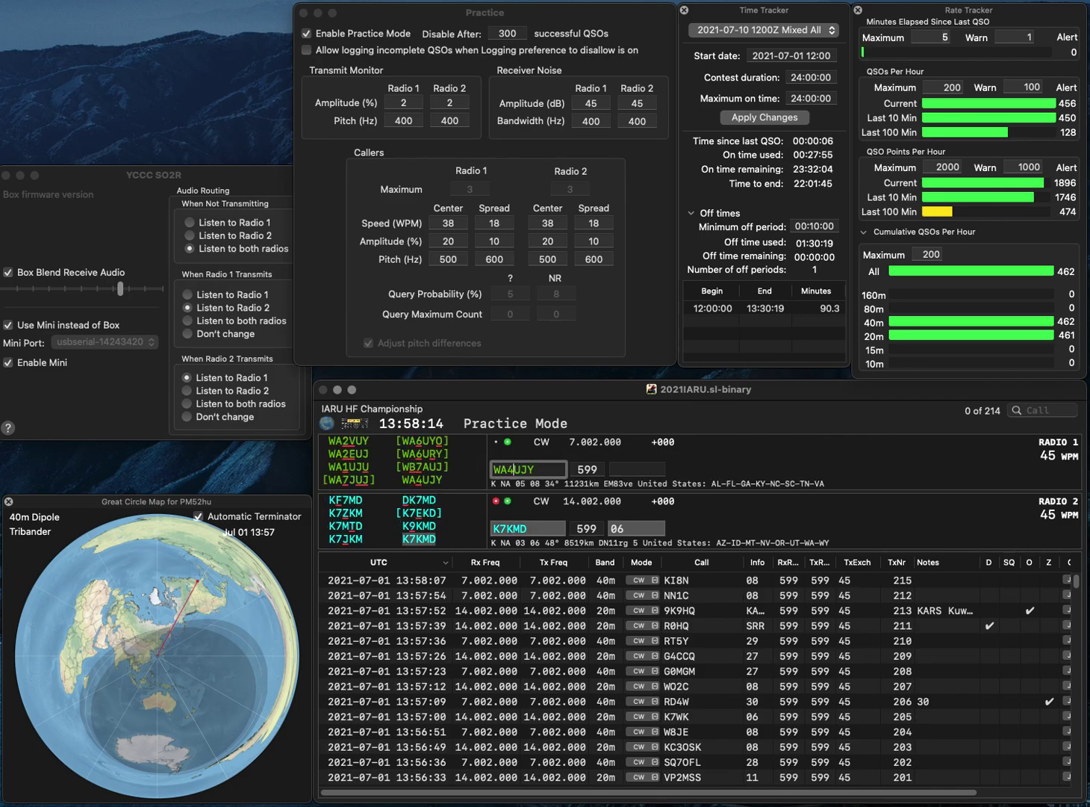
pyautogui.press('Return')
pyautogui.press('Tab')
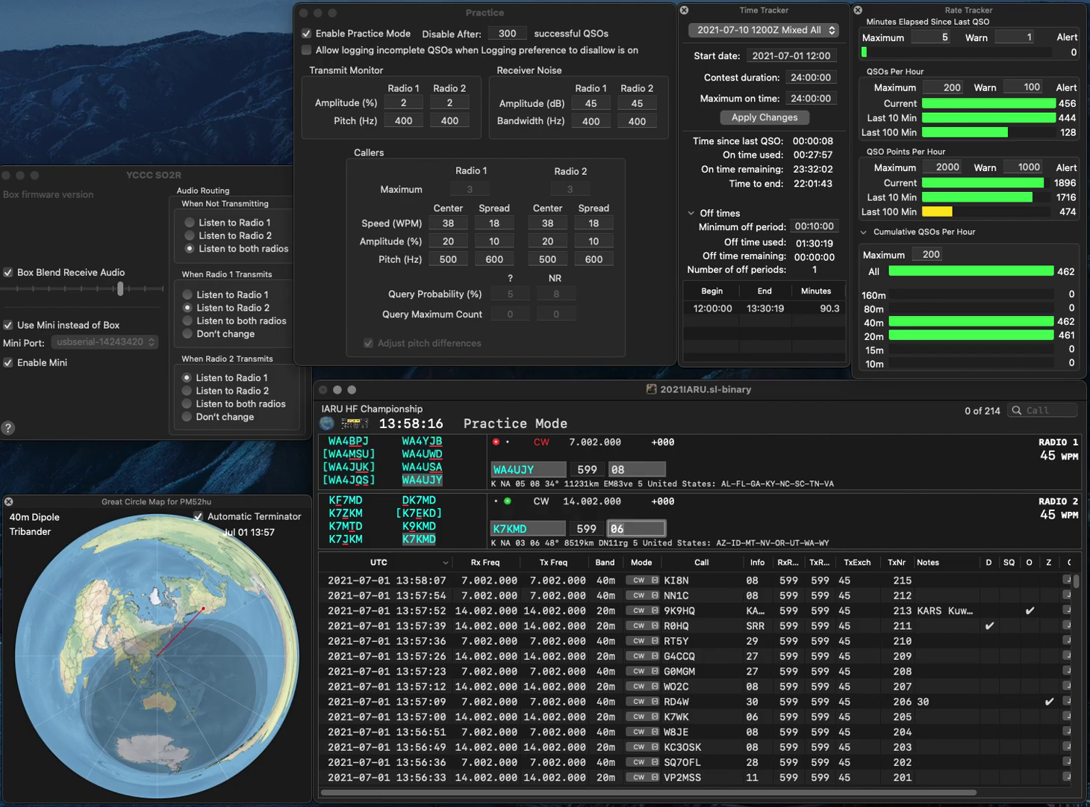
pyautogui.press('Return')
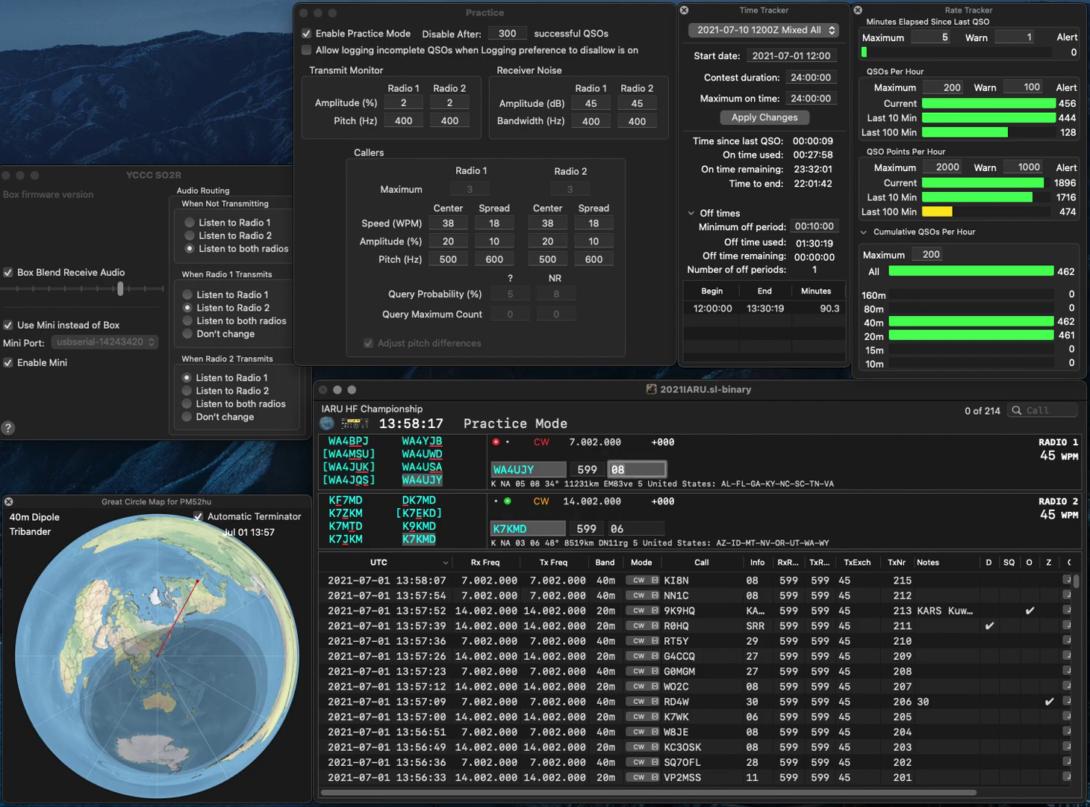
pyautogui.press('Return')
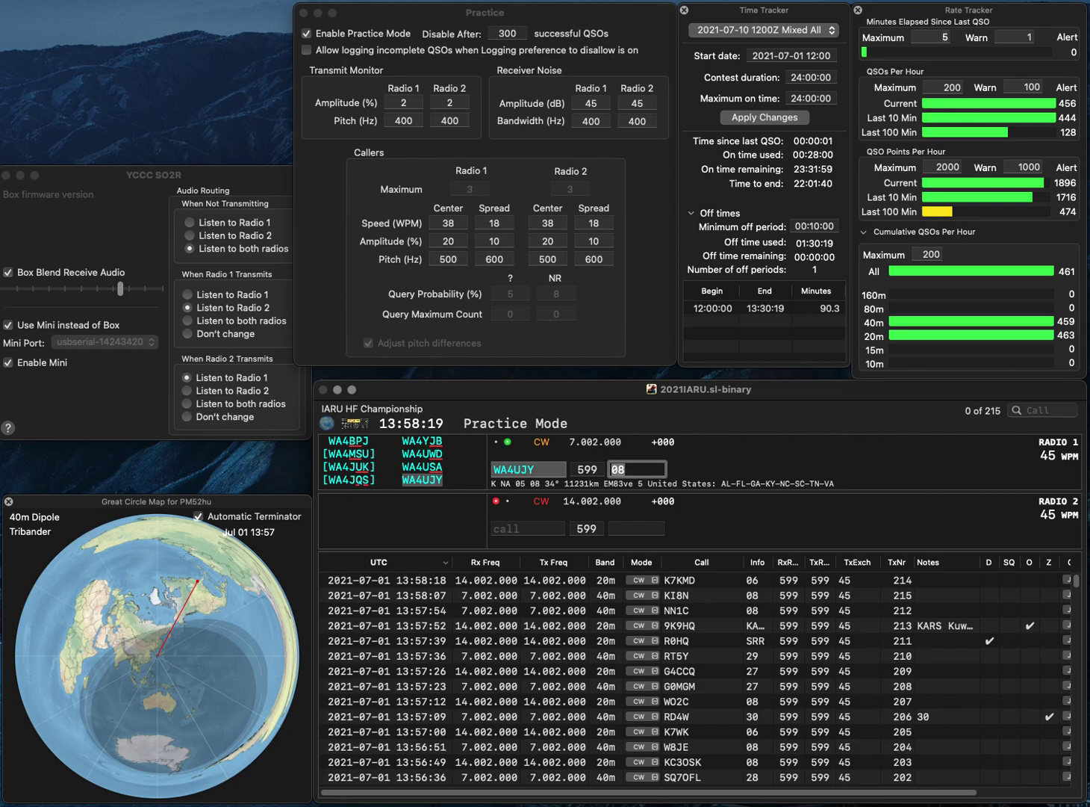
# - Work LU1RAF on Radio 2 and AA7UN on Radio 1, and log both contacts
pyautogui.write('LU')
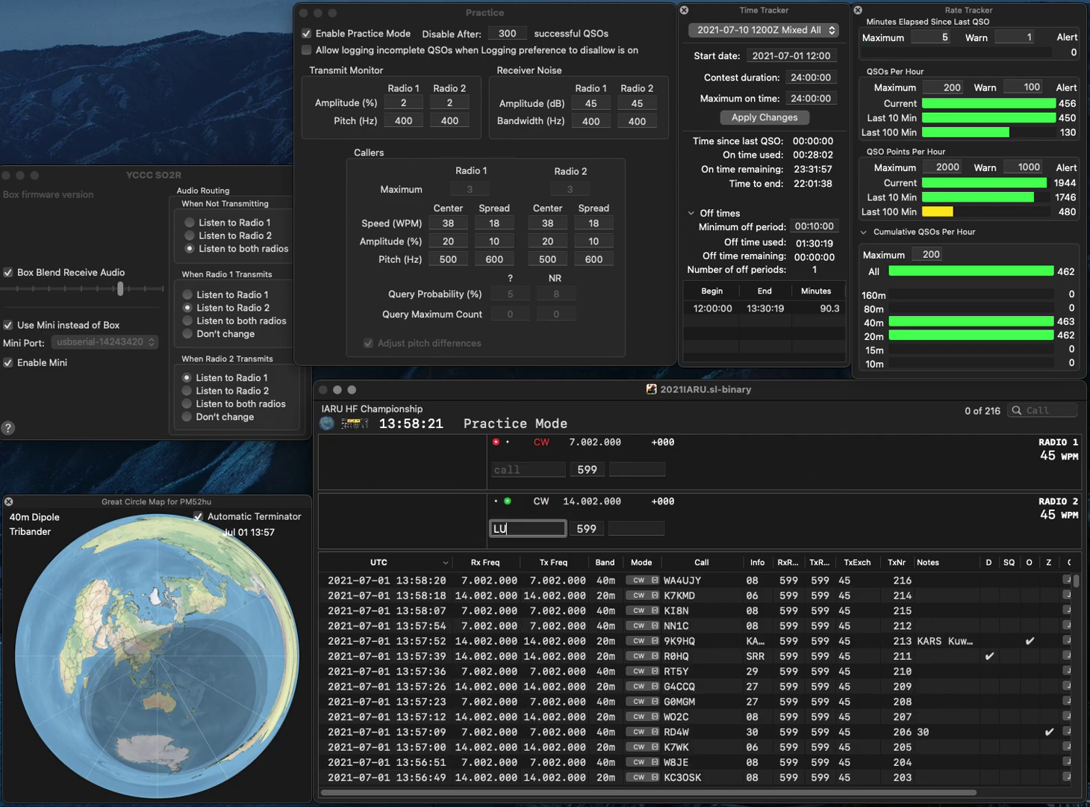
pyautogui.write('1RAF')
pyautogui.press('Return')
pyautogui.write('AA7UN')
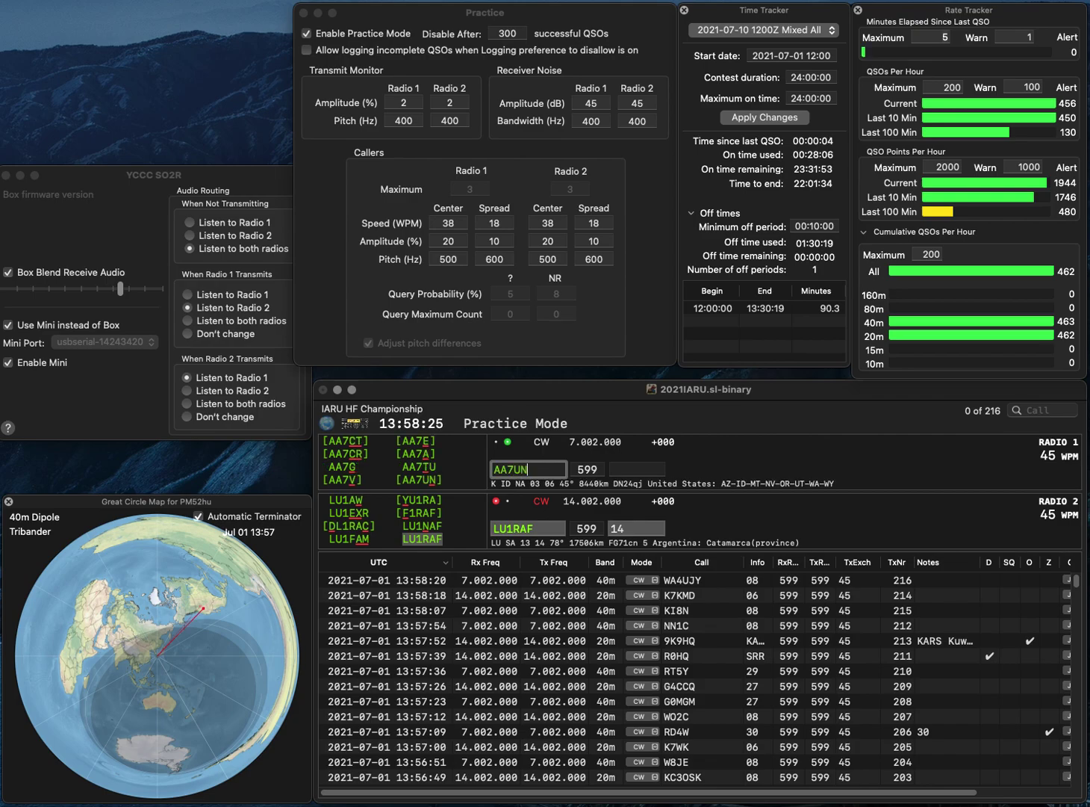
pyautogui.press('Return')
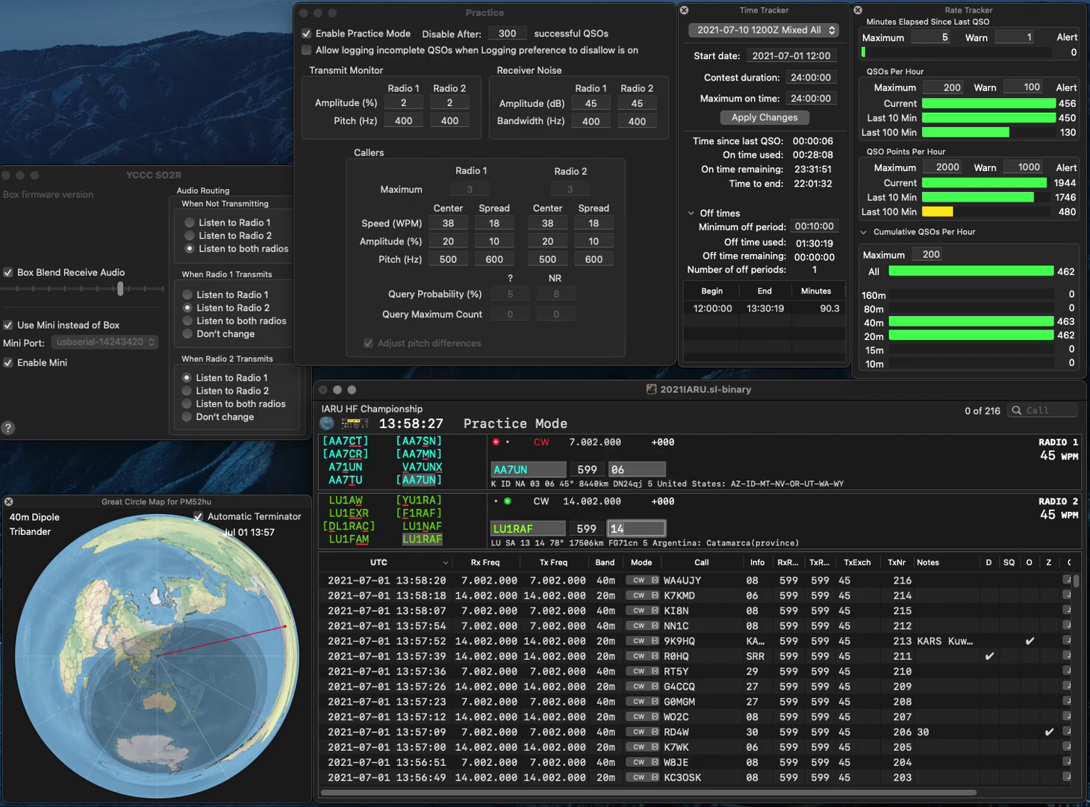
pyautogui.press('Return')
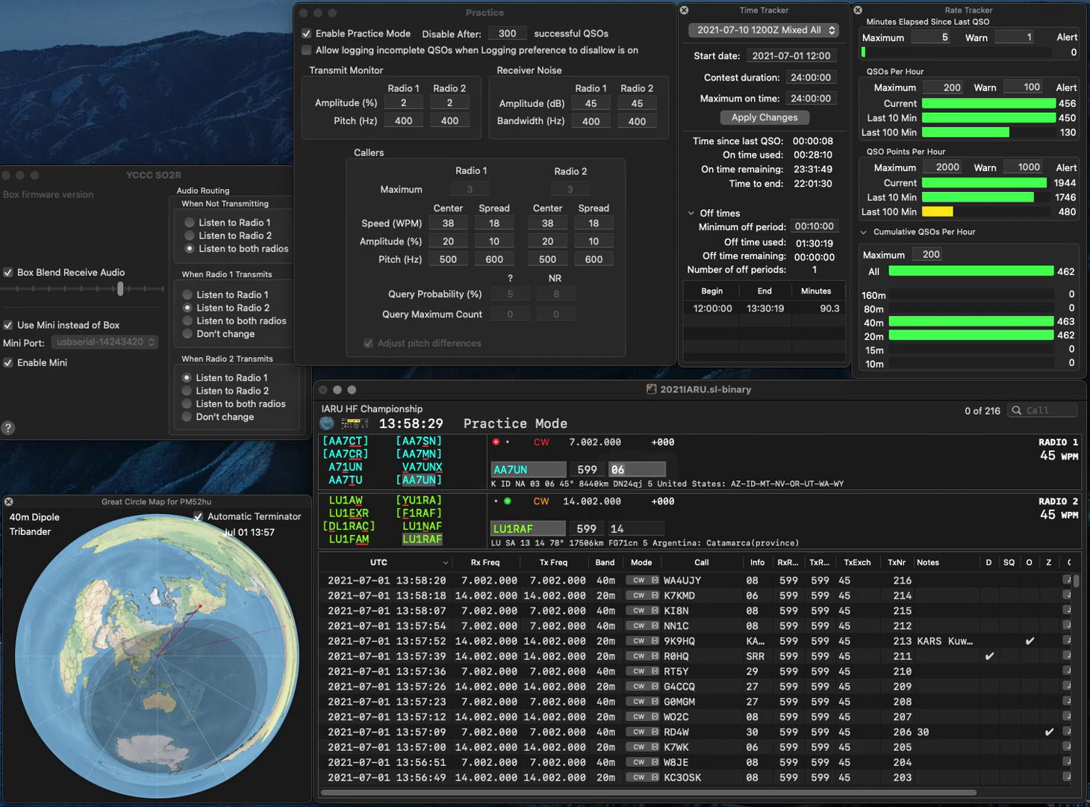
pyautogui.press('Return')
# - Enter AA4ZT on Radio 2 and CO2WL on Radio 1, sending each station its exchange
pyautogui.write('AA4ZT')
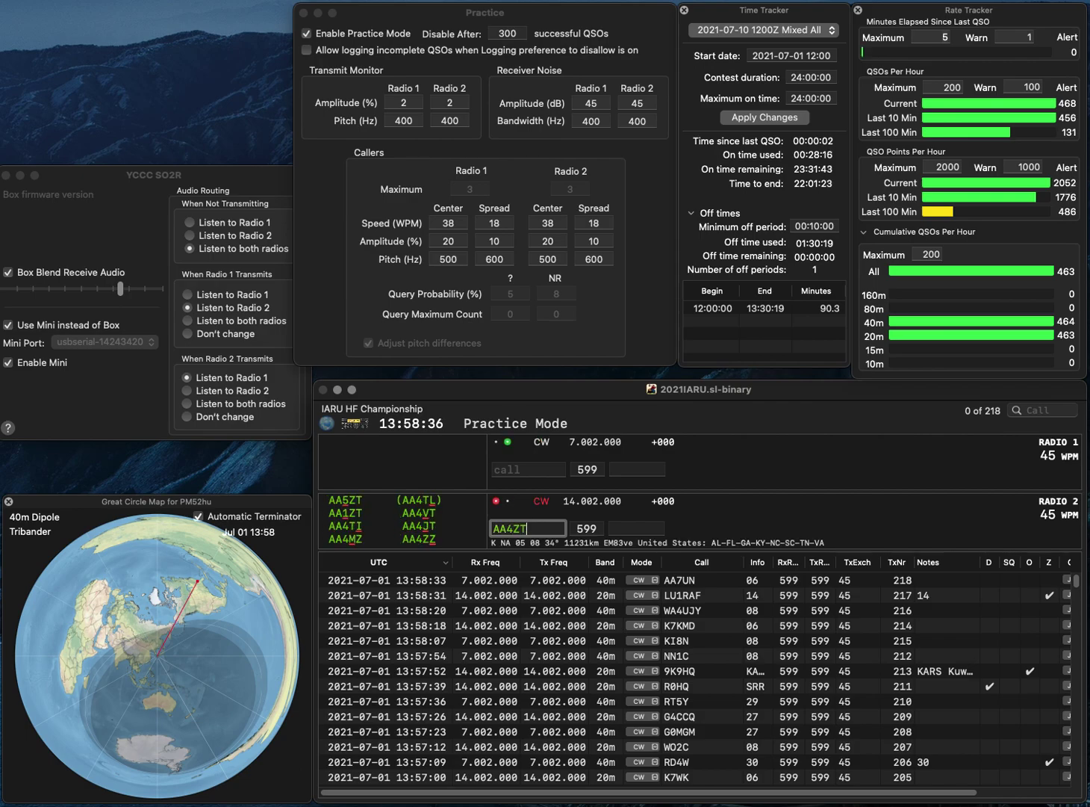
pyautogui.press('Return')
pyautogui.write('CO2WL')
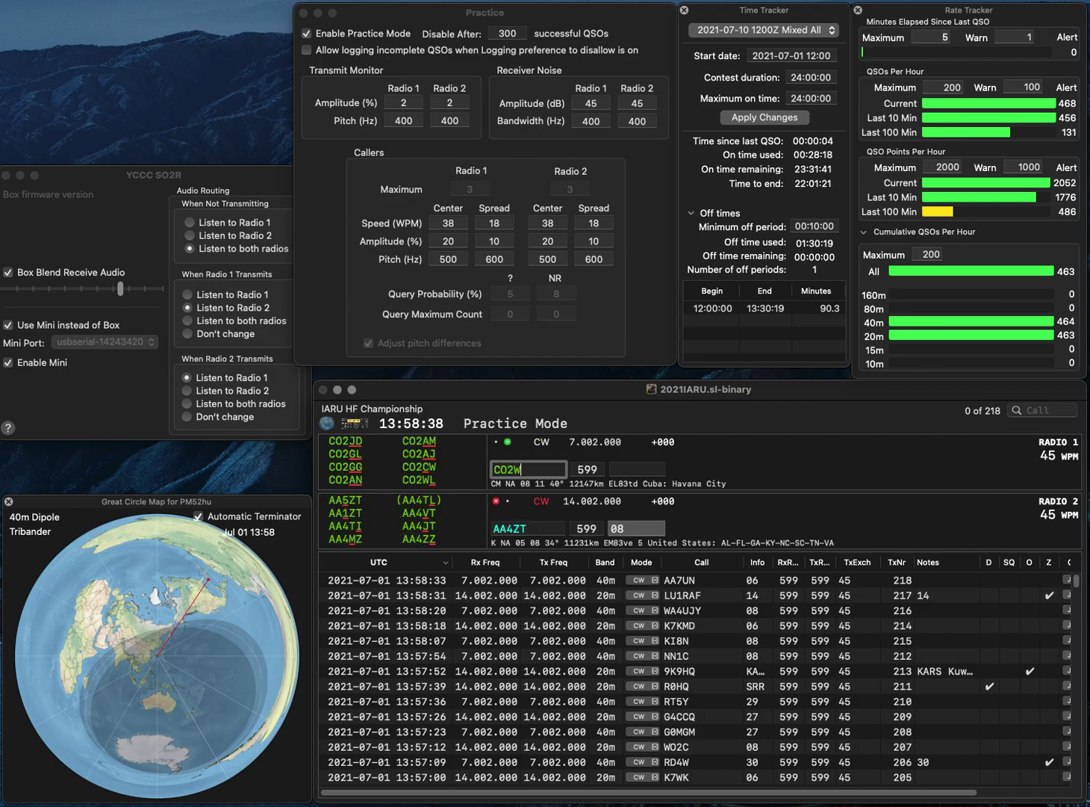
pyautogui.press('Return')
# - Correct the Radio 2 call to AA5ZT and log the CO2WL and AA5ZT contacts
pyautogui.press('Left')
pyautogui.press('Left')
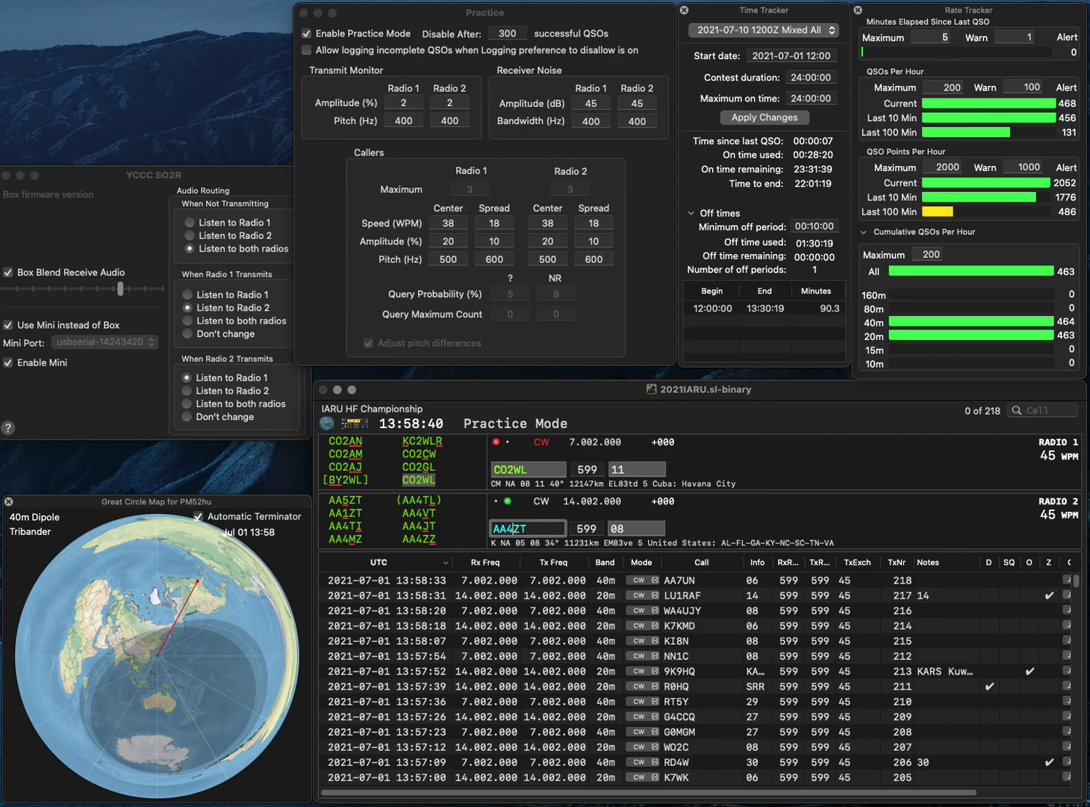
pyautogui.press('BackSpace')
pyautogui.write('5')
pyautogui.press('Return')
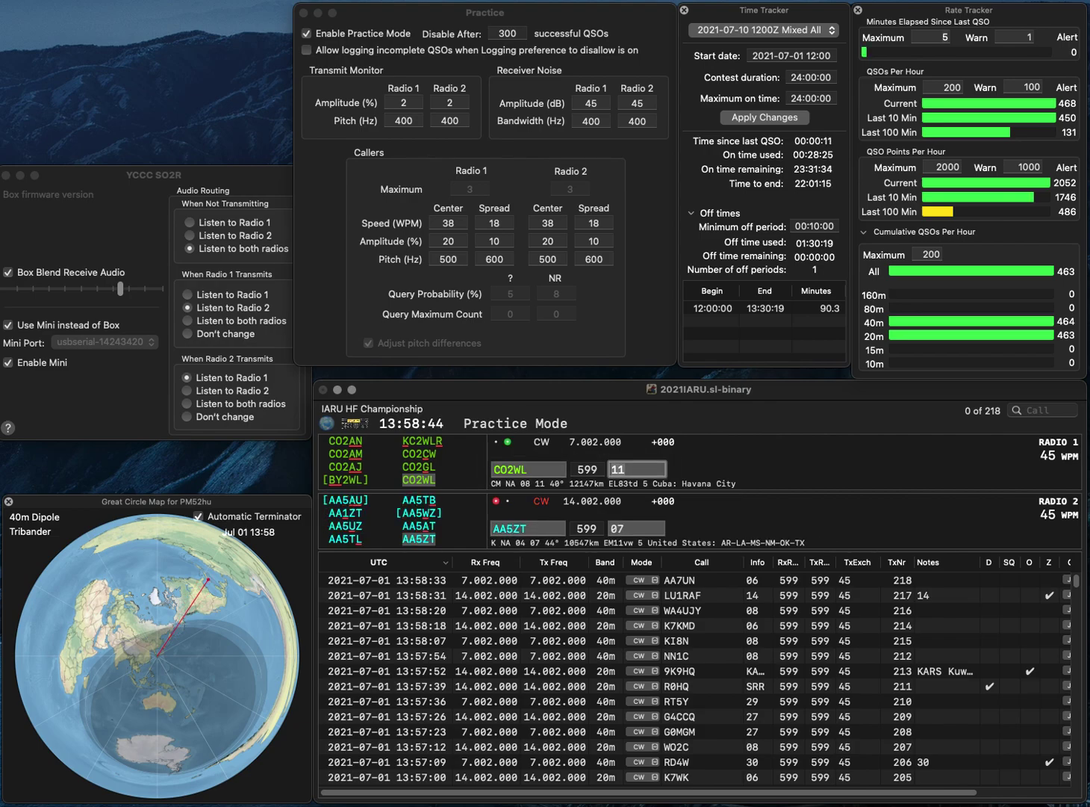
pyautogui.press('Return')
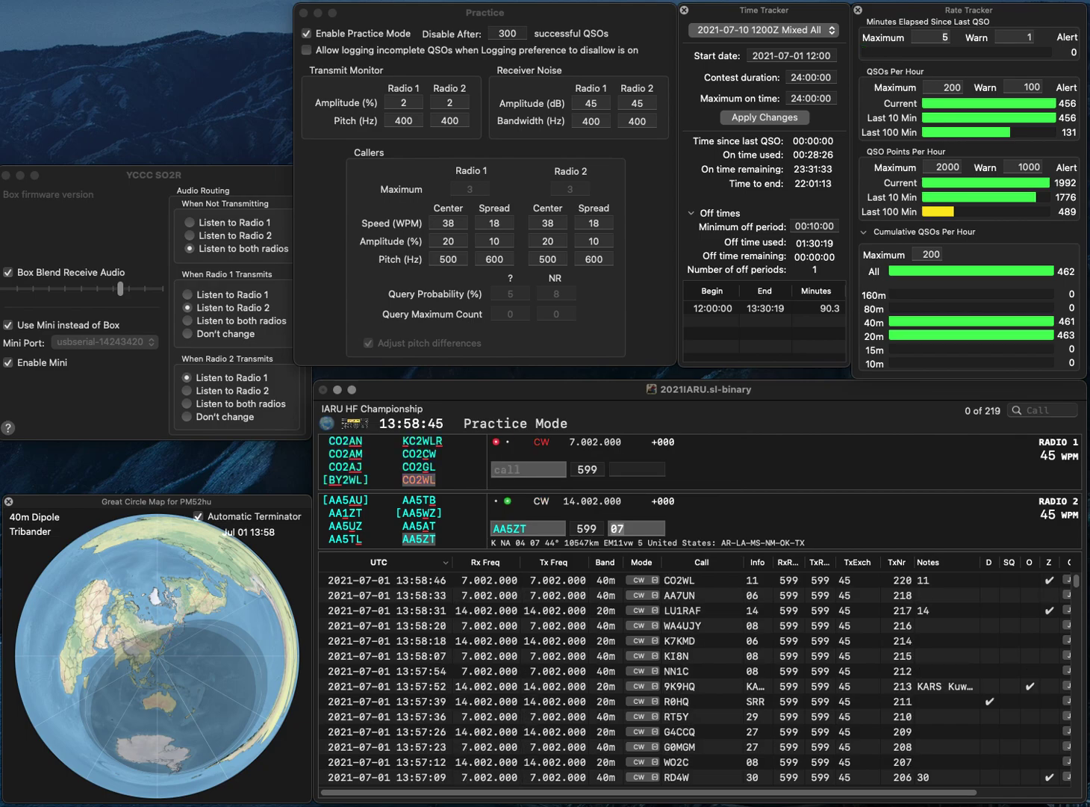
pyautogui.press('Return')
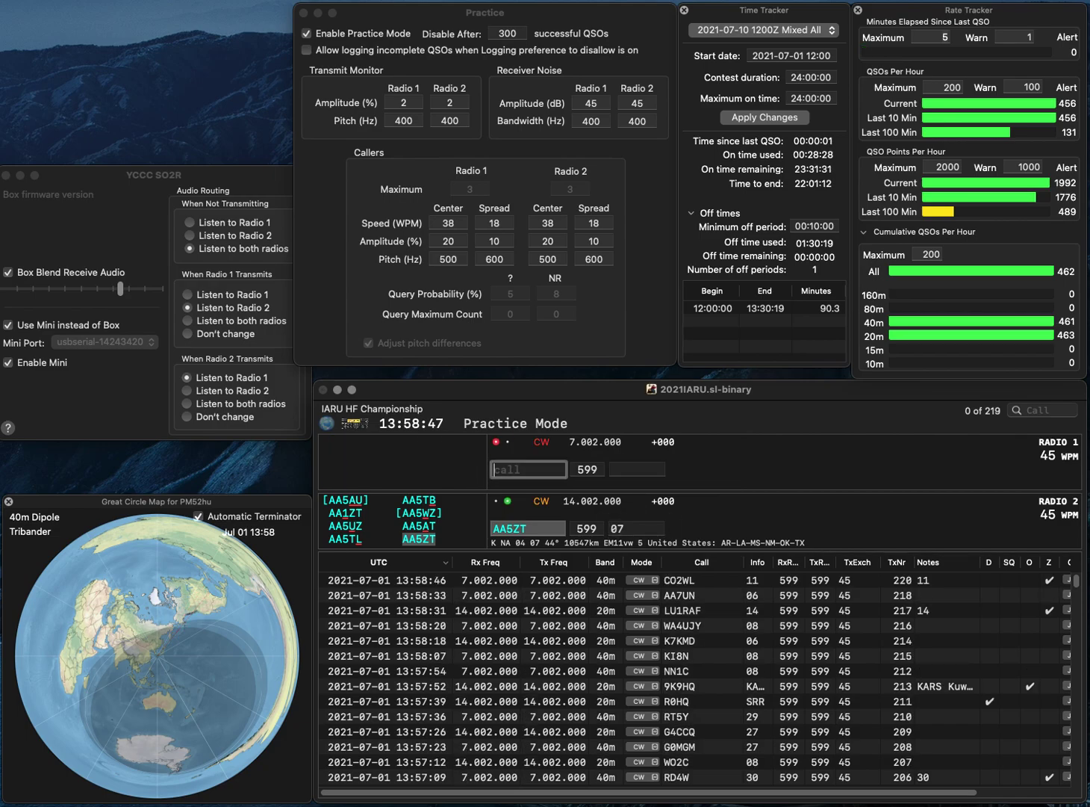
pyautogui.write('LN')
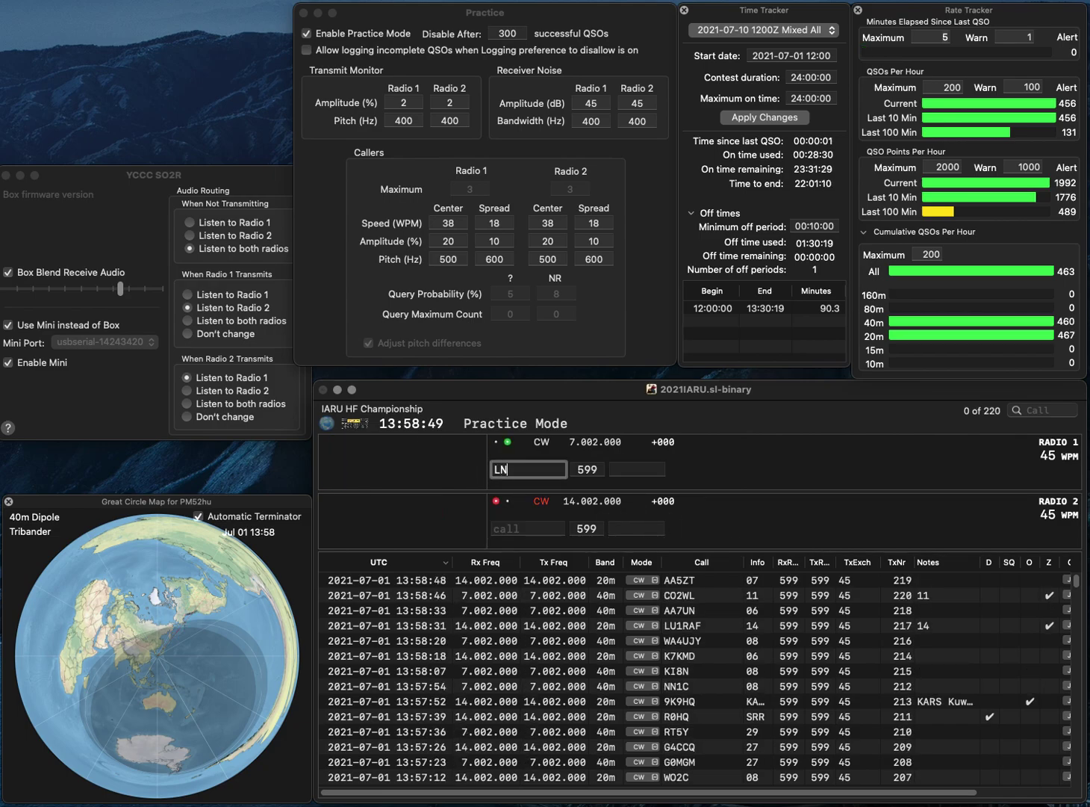
pyautogui.write('2HQ')
pyautogui.press('Return')
pyautogui.write('JE')
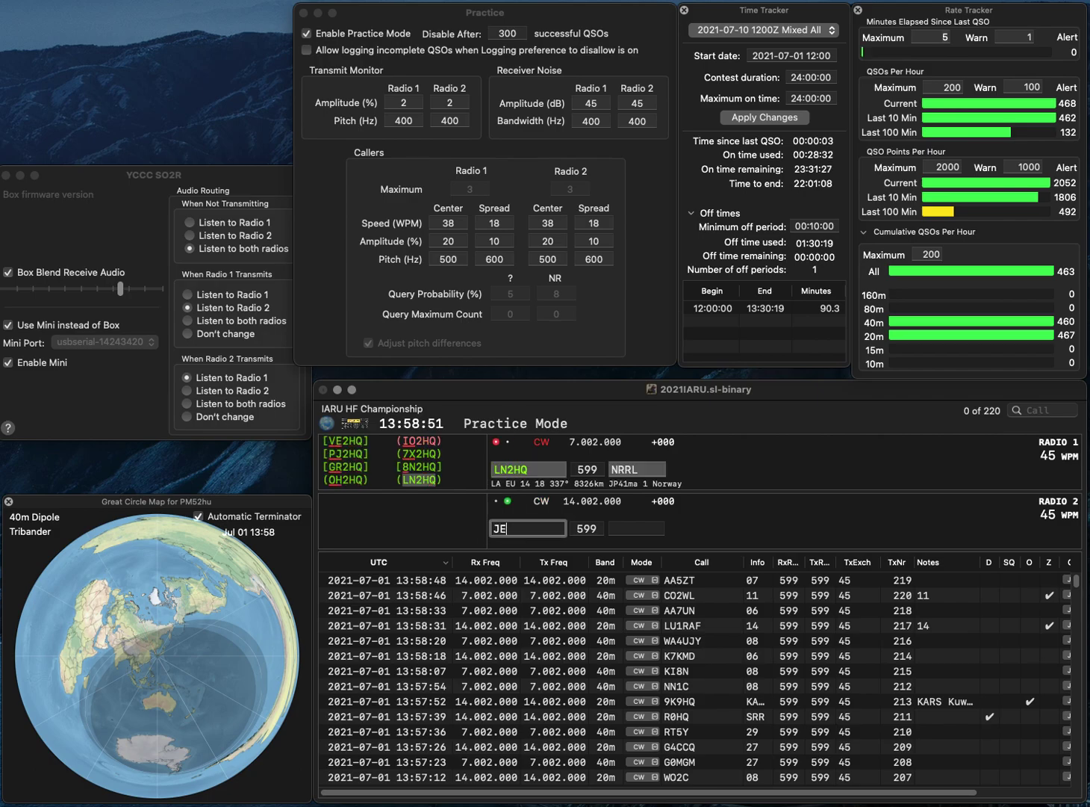
pyautogui.write('7WWU')
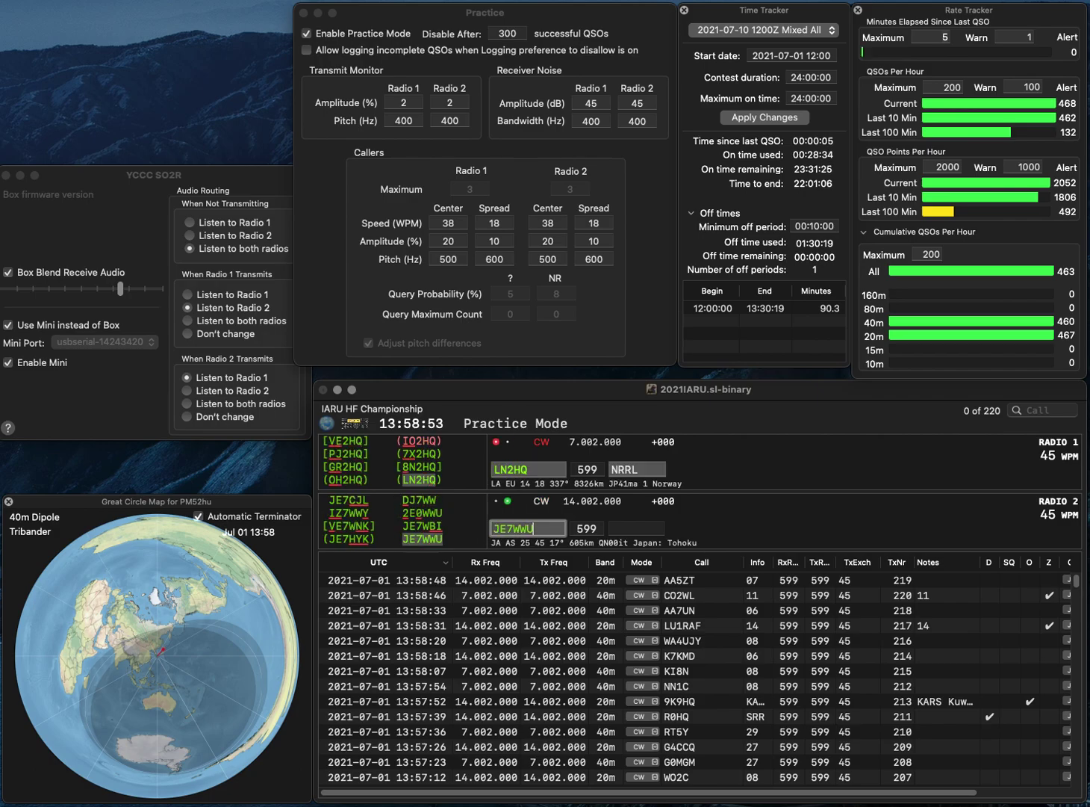
pyautogui.press('Return')
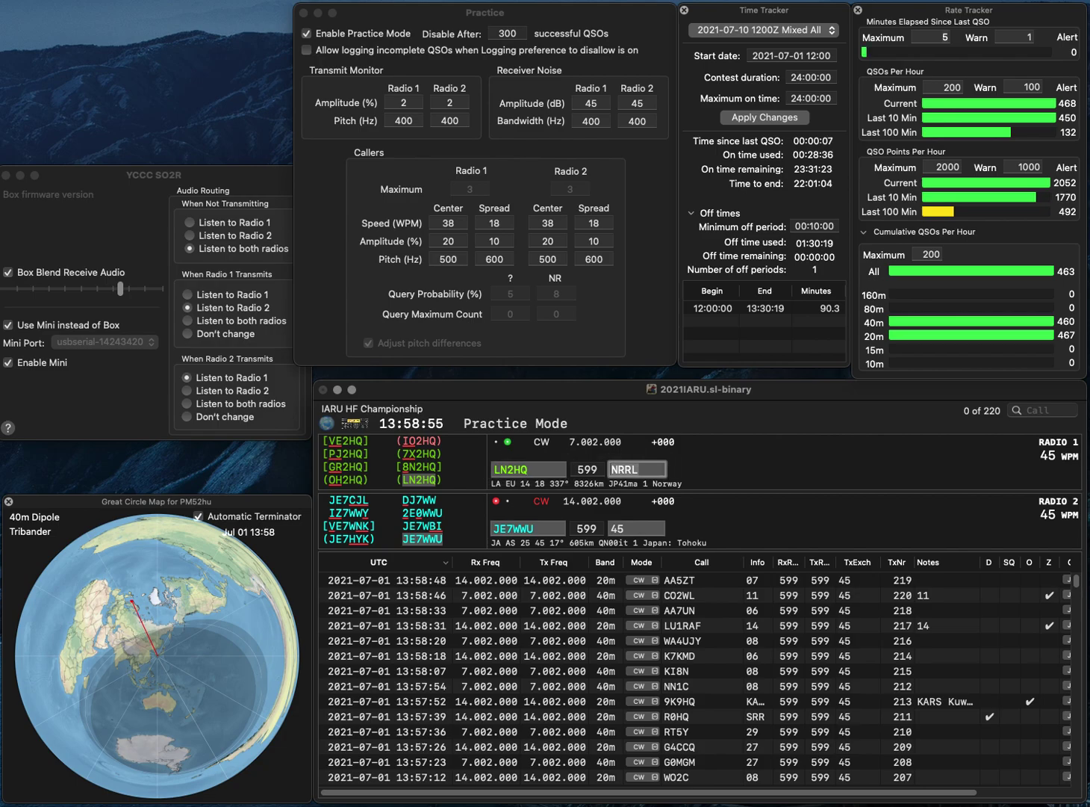
pyautogui.press('Return')
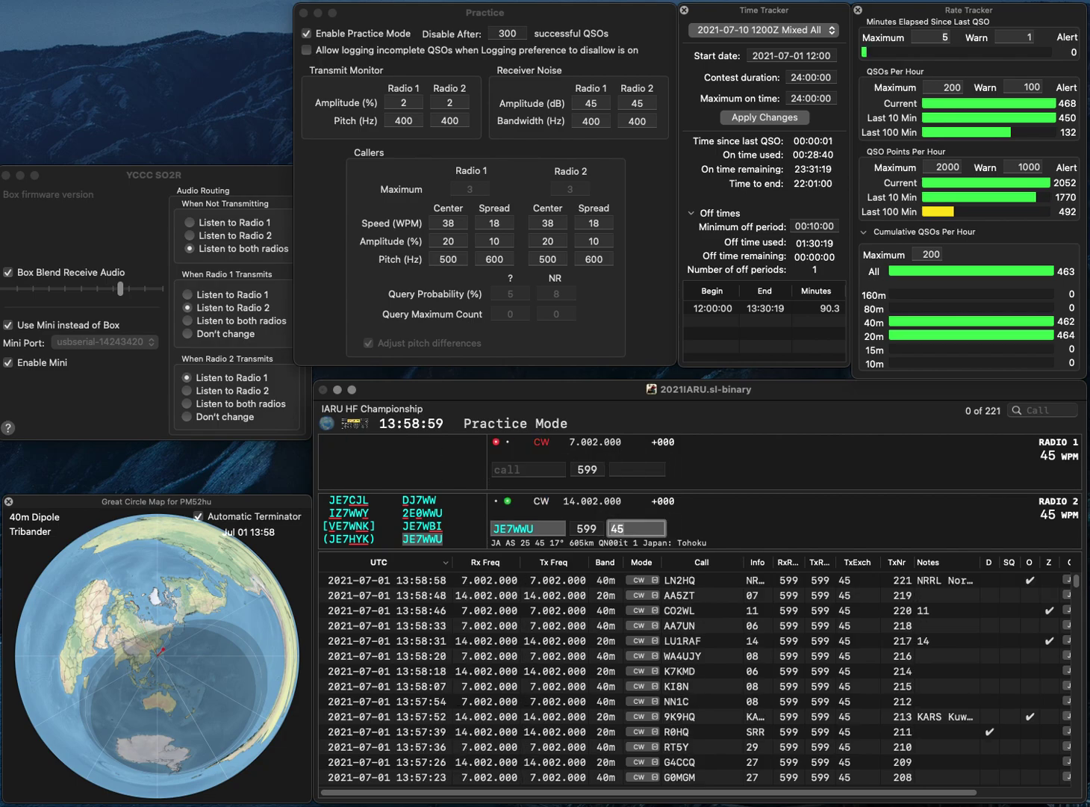
pyautogui.press('Tab')
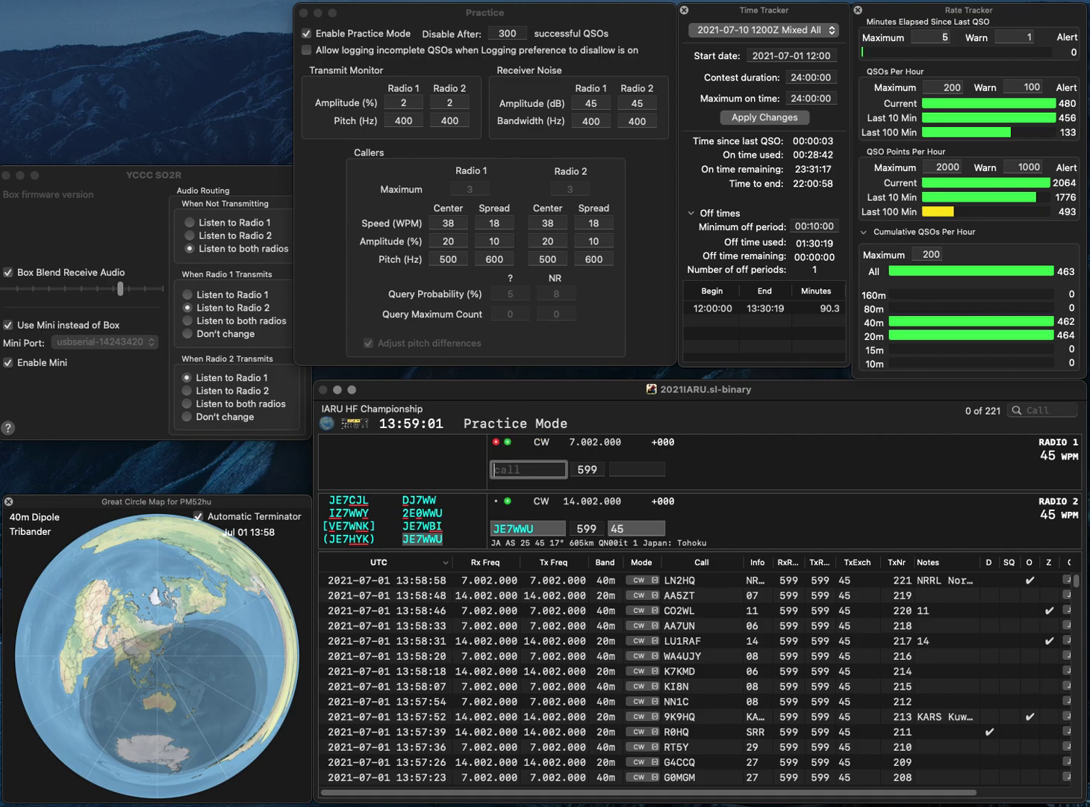
# - Work YU1IQR on Radio 1 and WA3OFR on Radio 2, and log both contacts
pyautogui.write('YU1IQR')
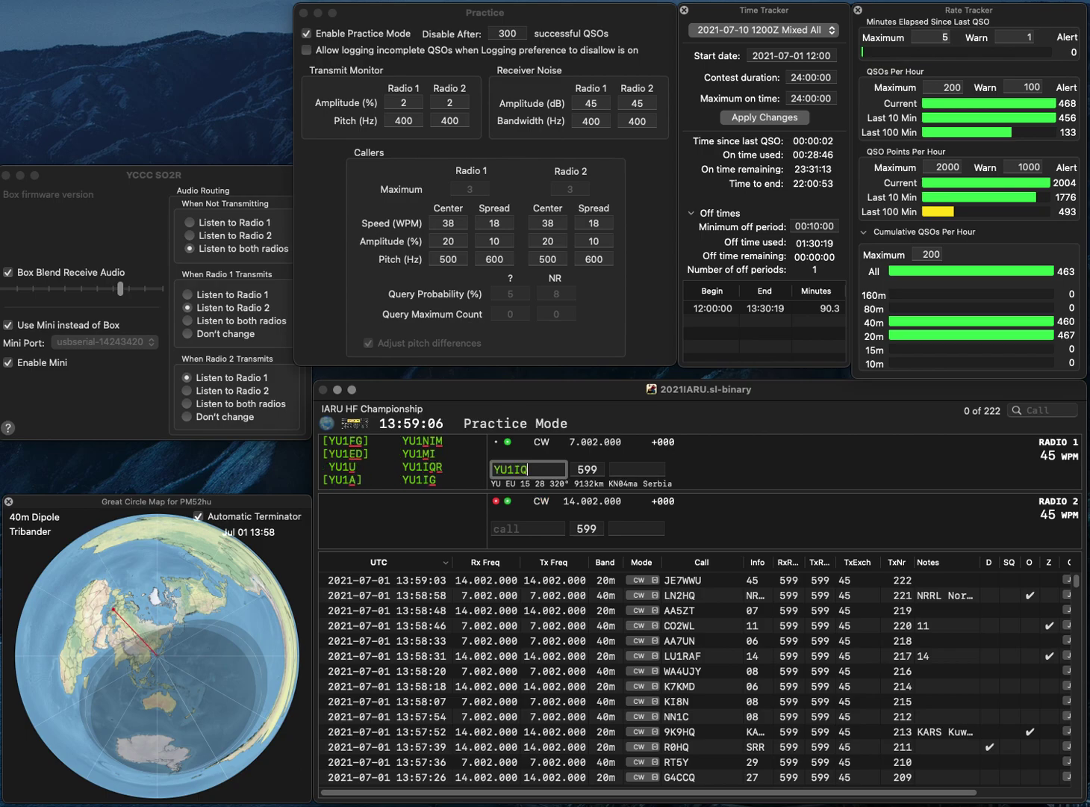
pyautogui.press('Return')
pyautogui.write('WA3')
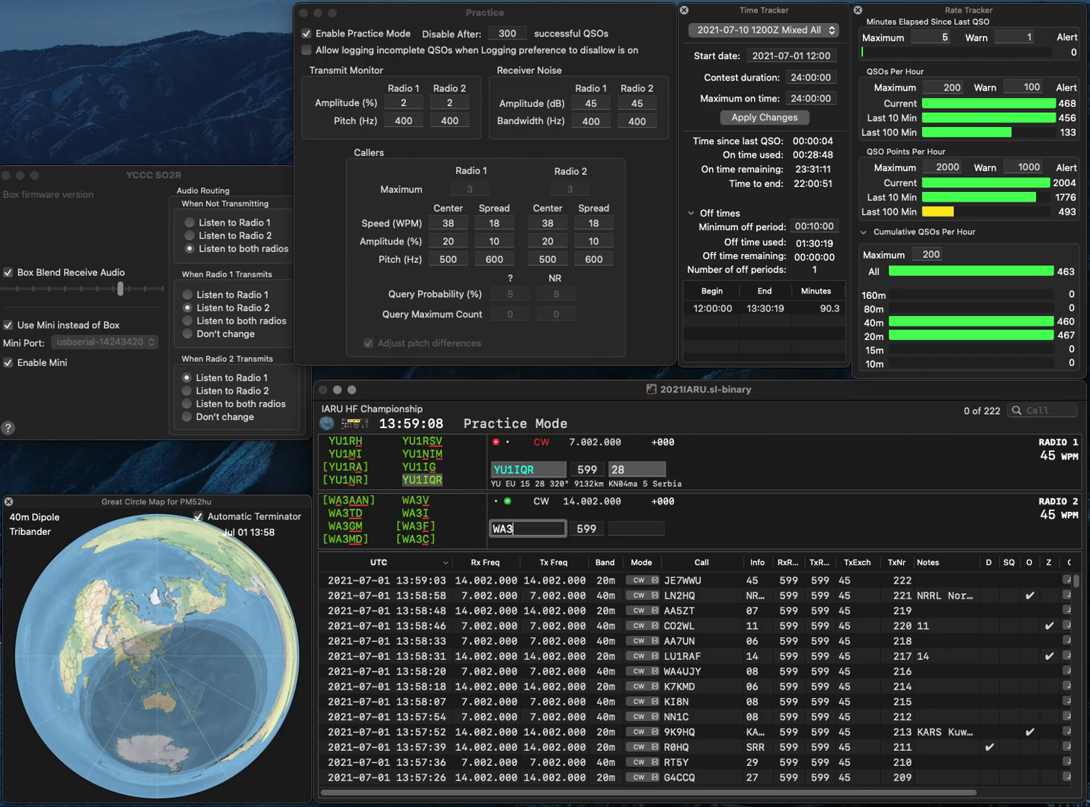
pyautogui.write('OFR')
pyautogui.press('Return')
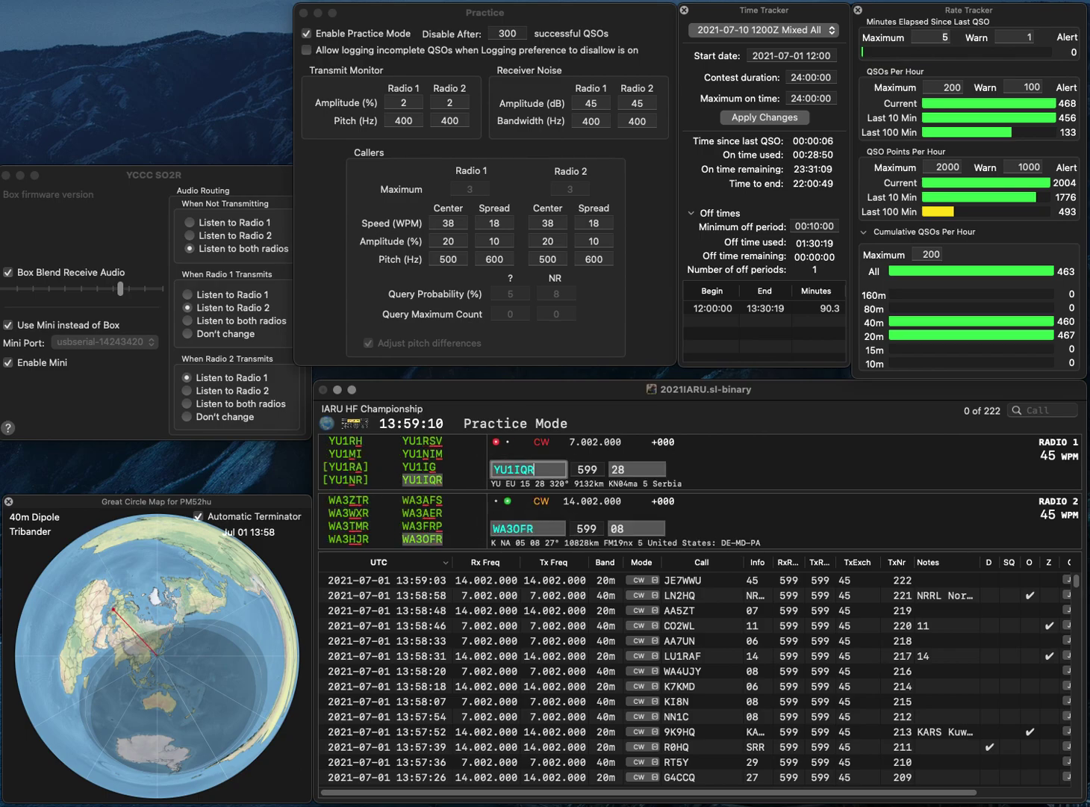
pyautogui.press('Return')
pyautogui.press('Tab')
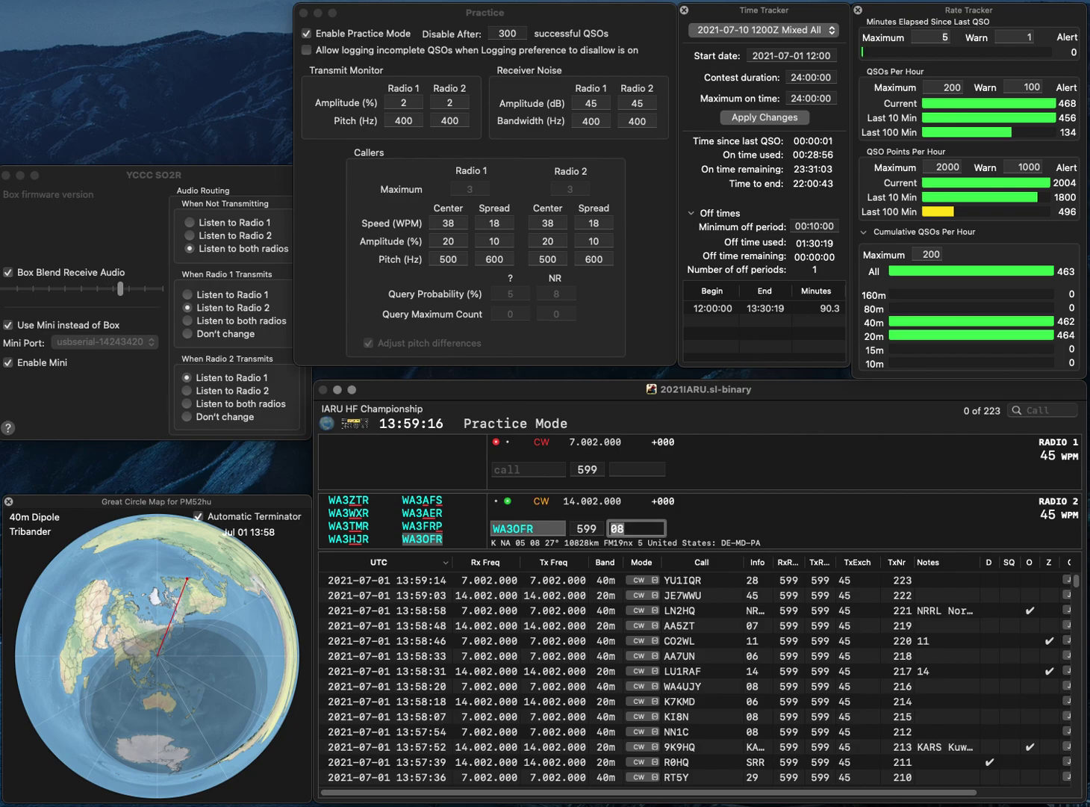
# - Enter K6BV on Radio 1 and send the station its exchange
pyautogui.write('K')
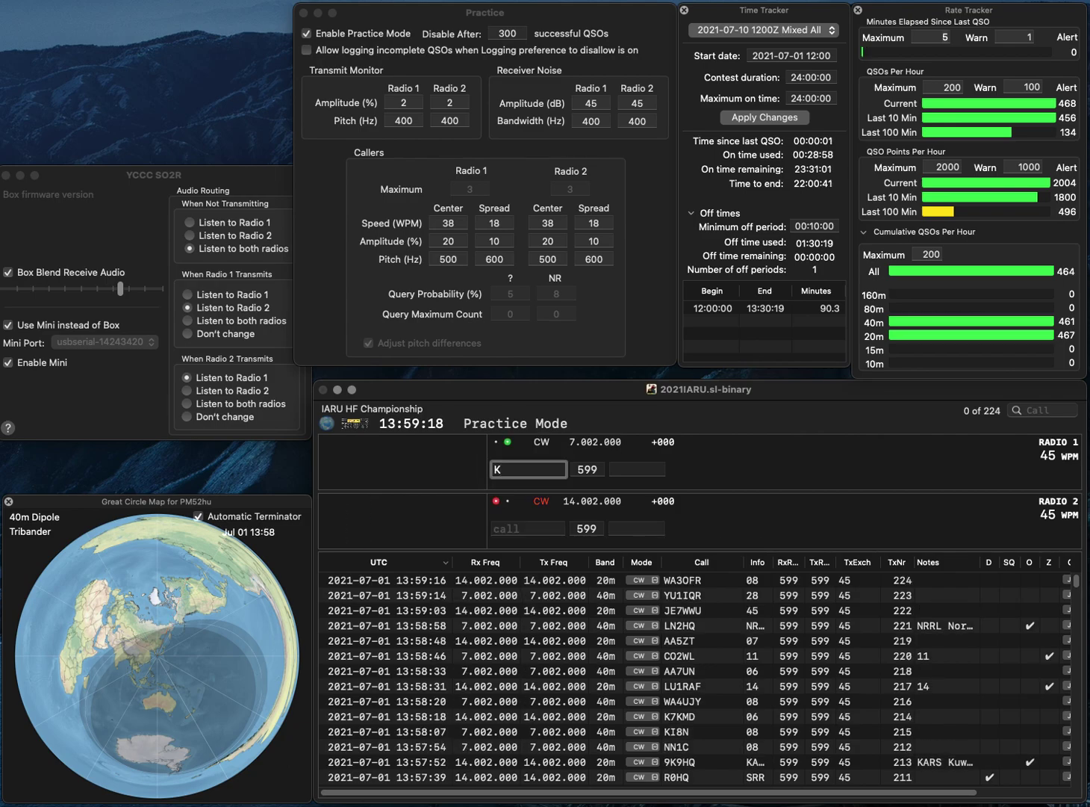
pyautogui.write('6BV')
pyautogui.press('Return')
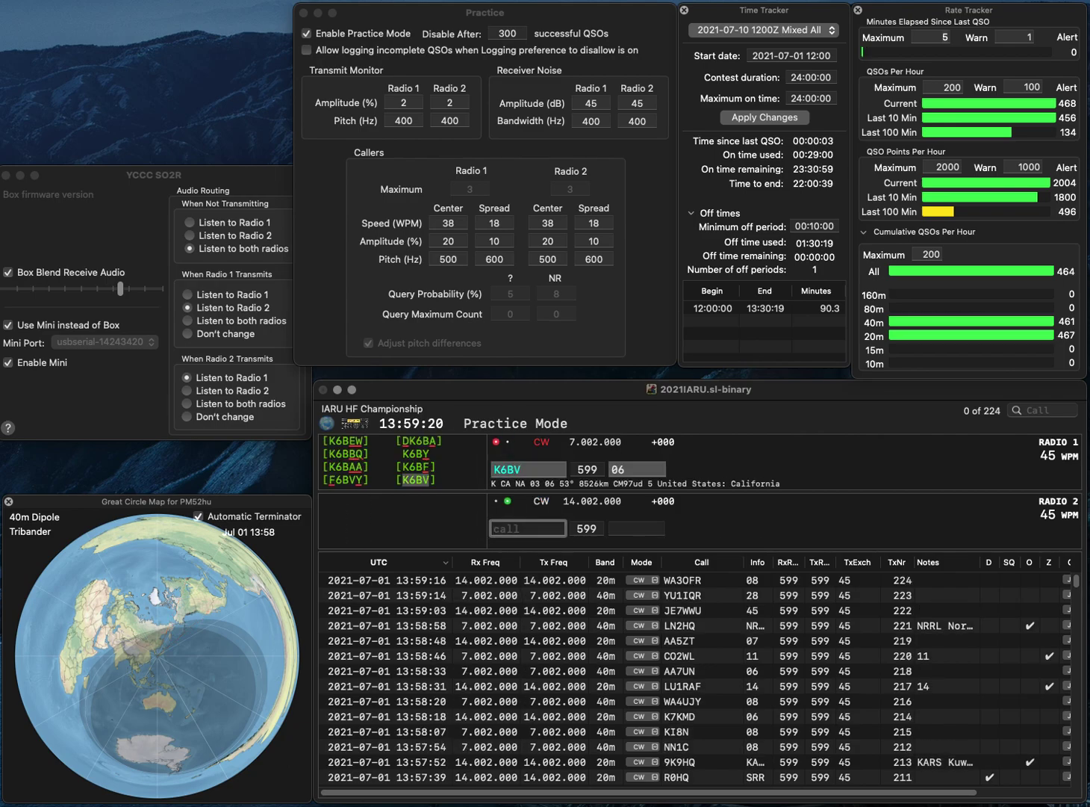
pyautogui.write('80SB')
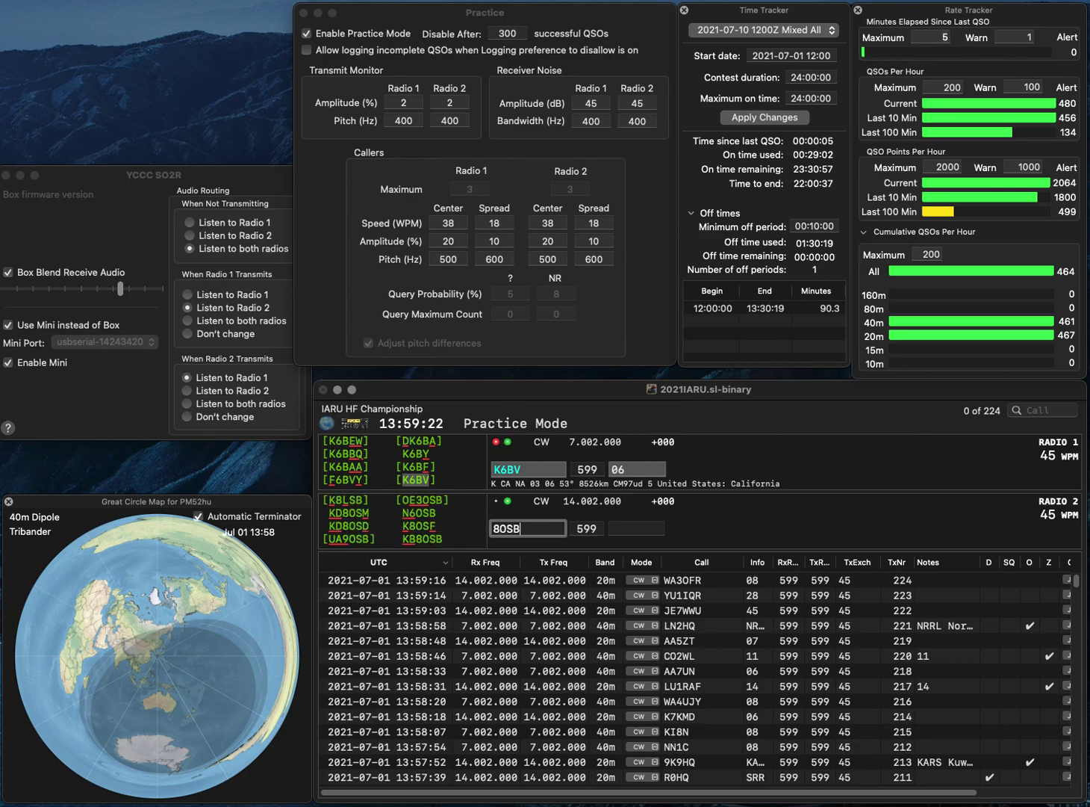
pyautogui.write('D')
pyautogui.write('K')
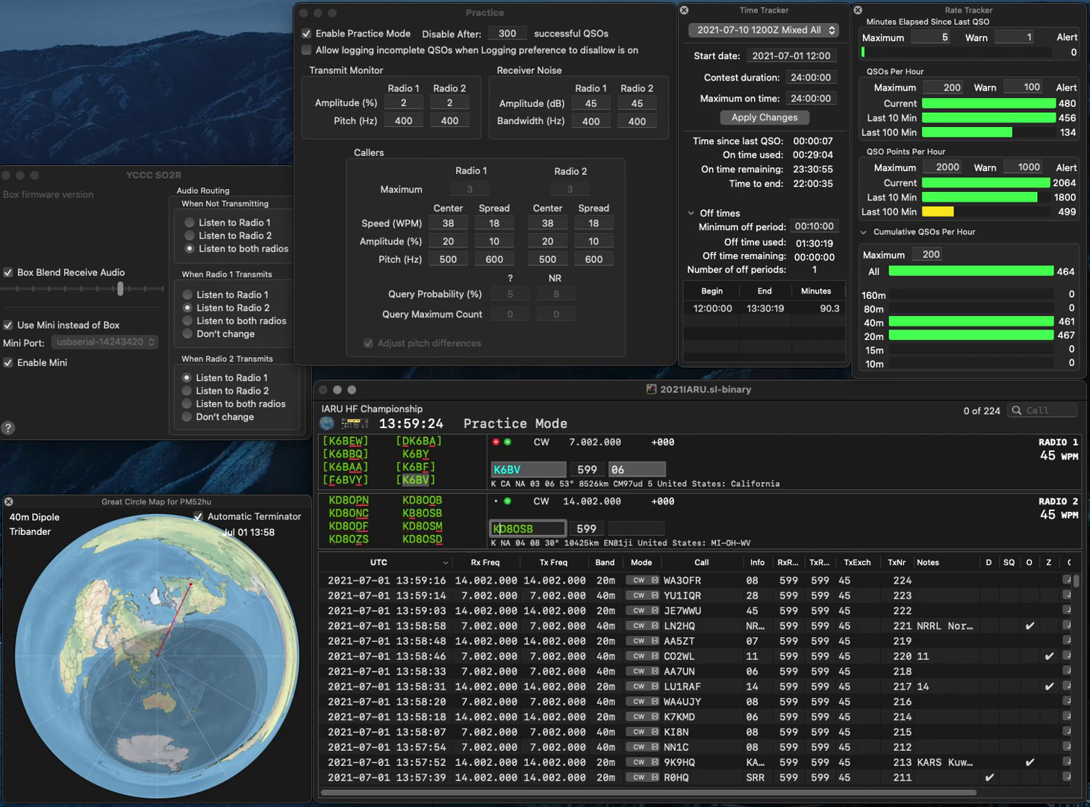
pyautogui.press('Delete')
pyautogui.write('9')
pyautogui.press('Return')
pyautogui.press('space')
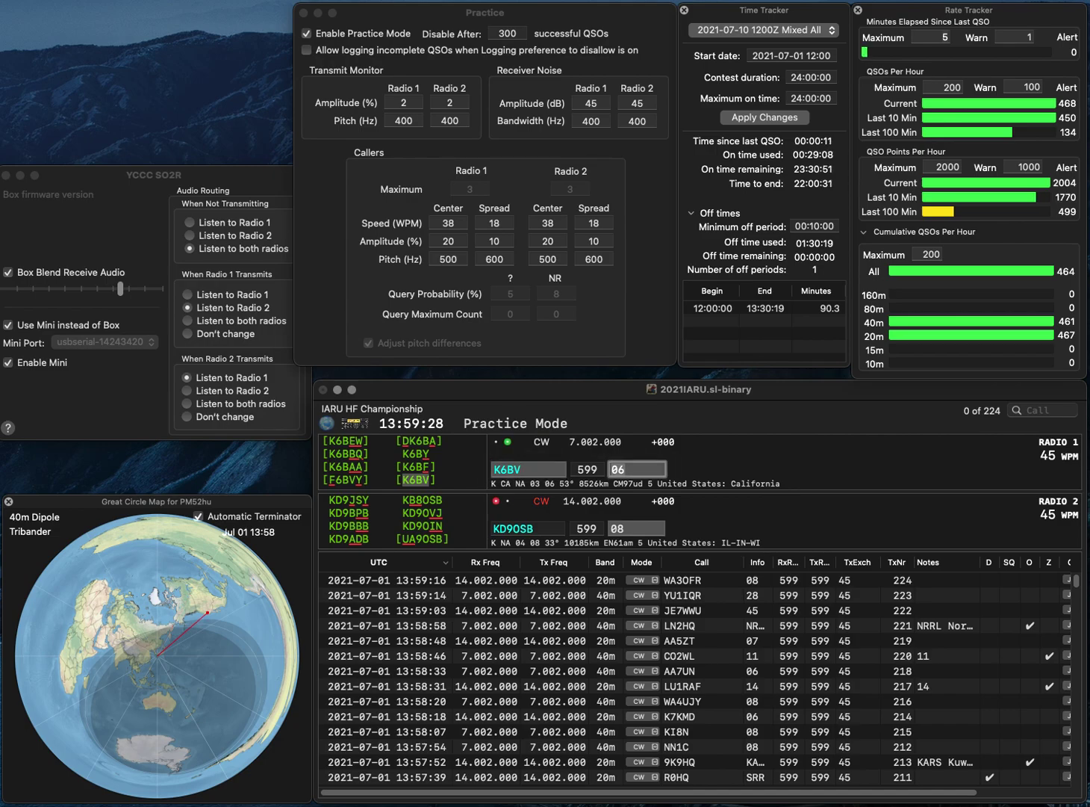
pyautogui.press('Return')
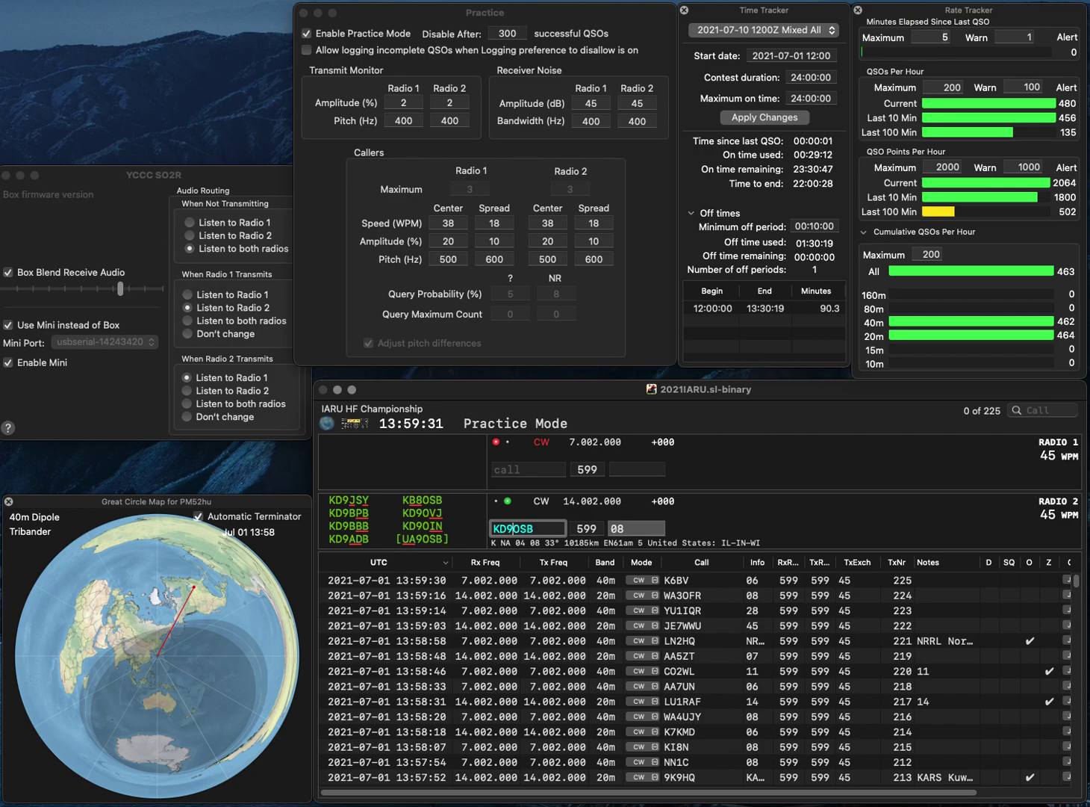
pyautogui.press('BackSpace')
pyautogui.write('8')
pyautogui.press('Right')
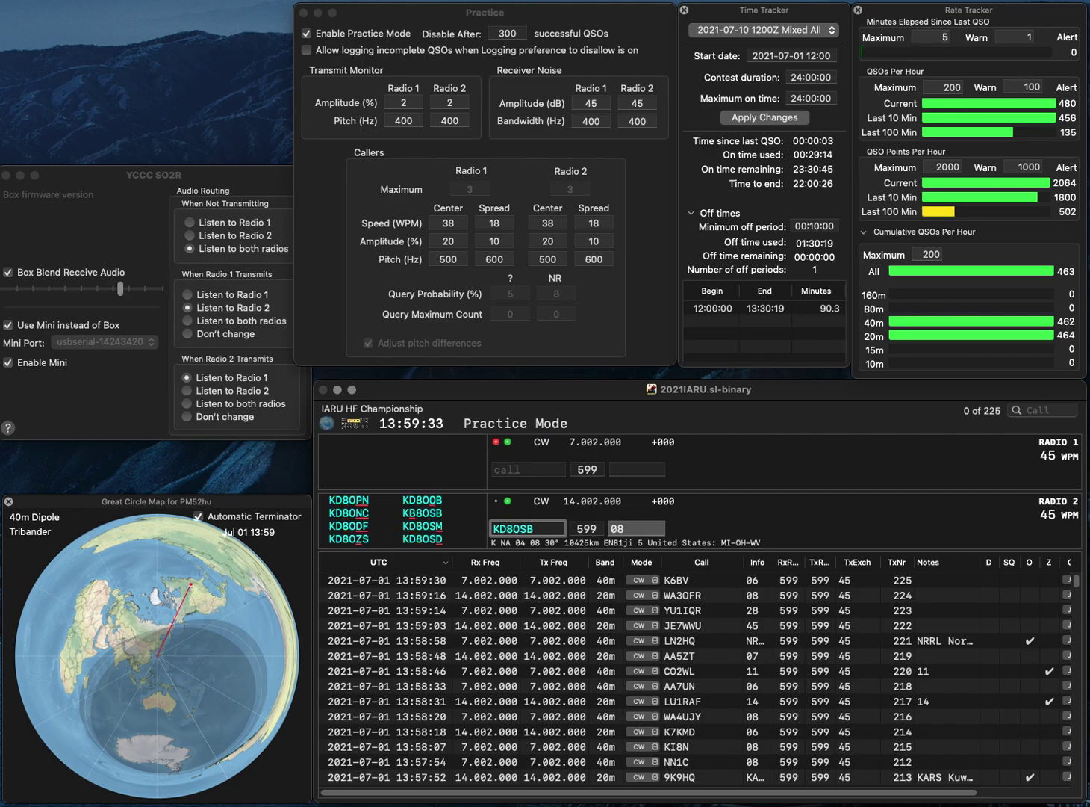
pyautogui.press('Right')
pyautogui.press('Right')
pyautogui.press('BackSpace')
pyautogui.write('D')
pyautogui.press('Return')
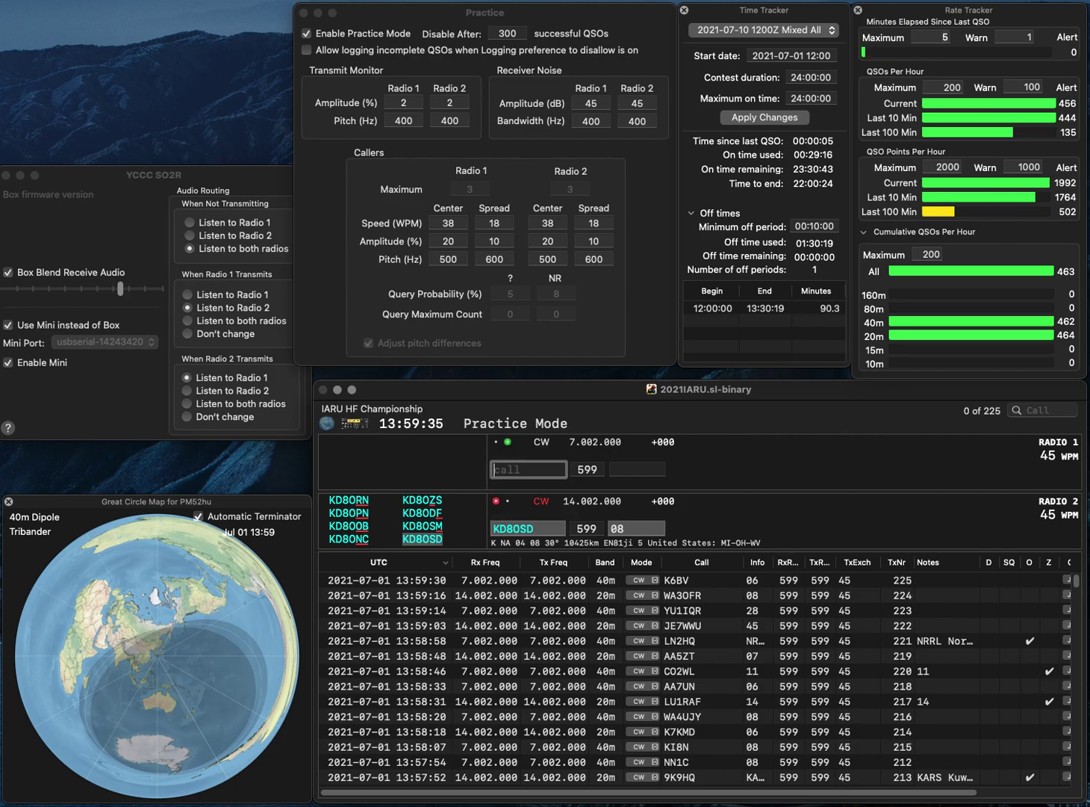
pyautogui.write('YB0AZ')
pyautogui.press('Return')
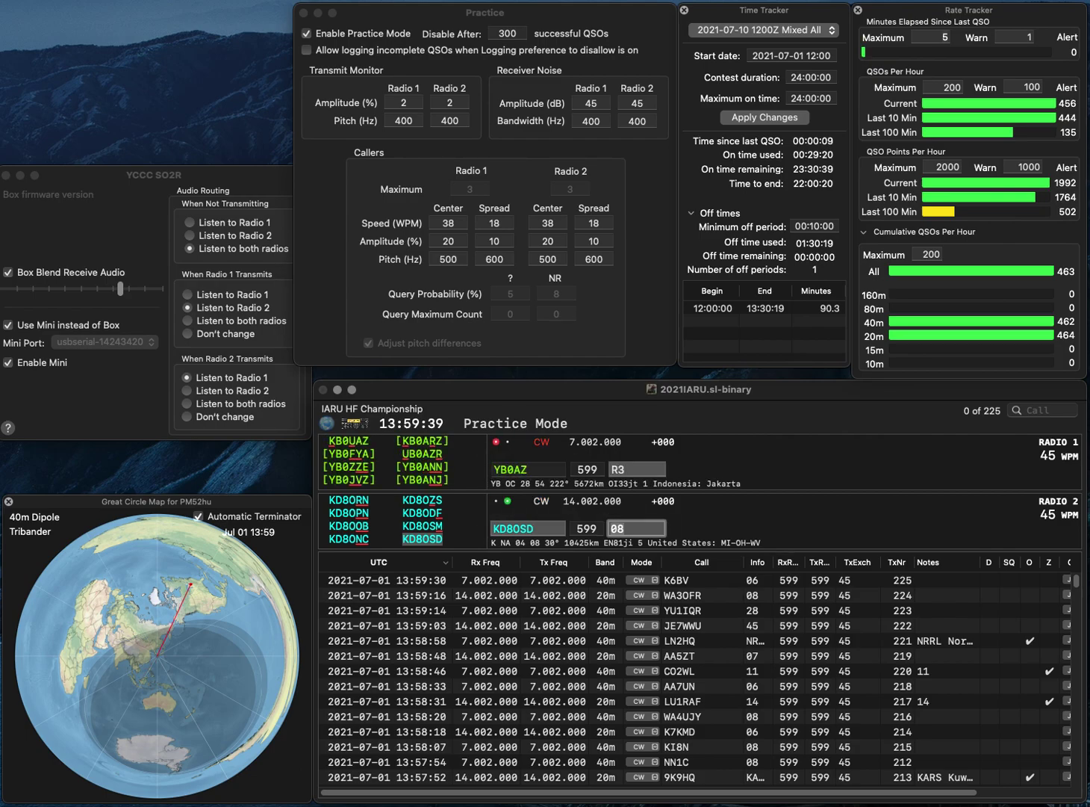
pyautogui.press('Return')
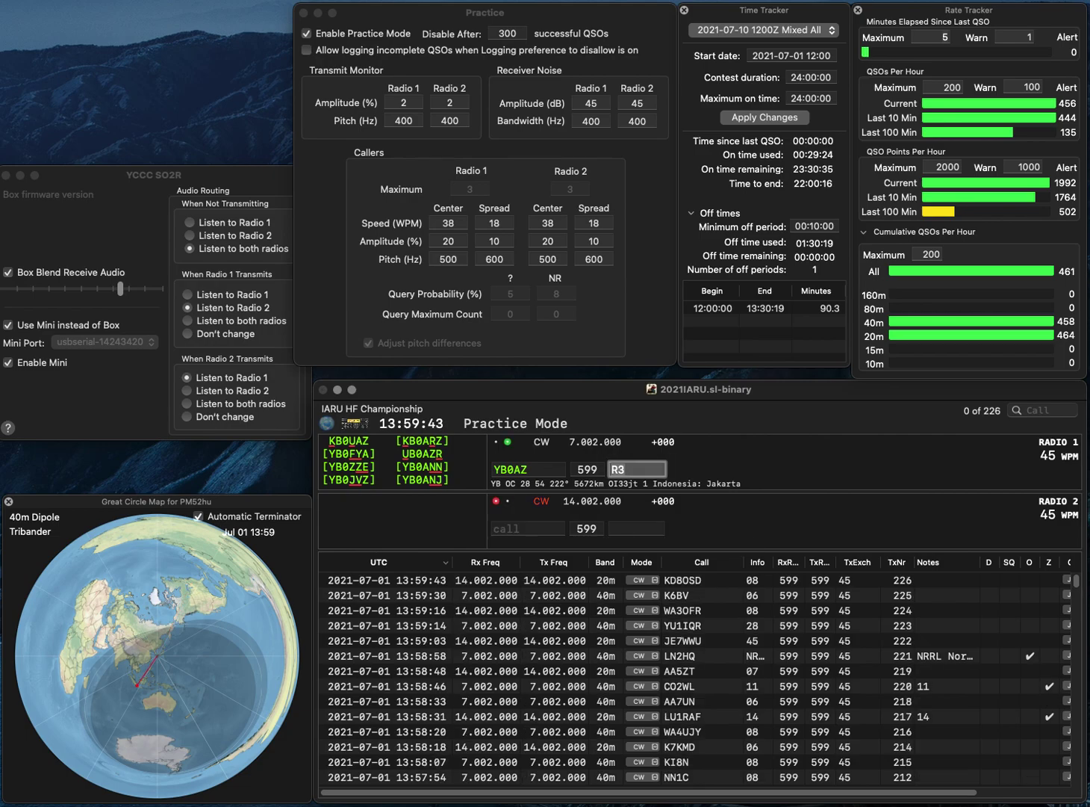
pyautogui.press('Return')
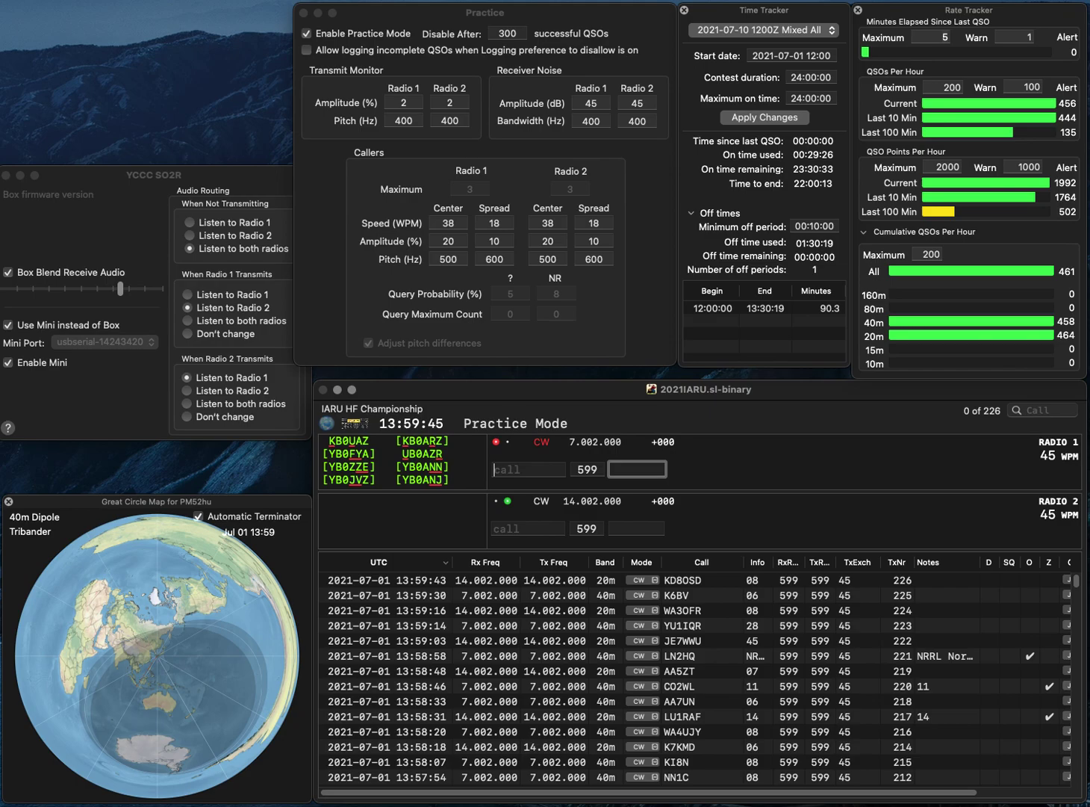
pyautogui.write('OM8HQ')
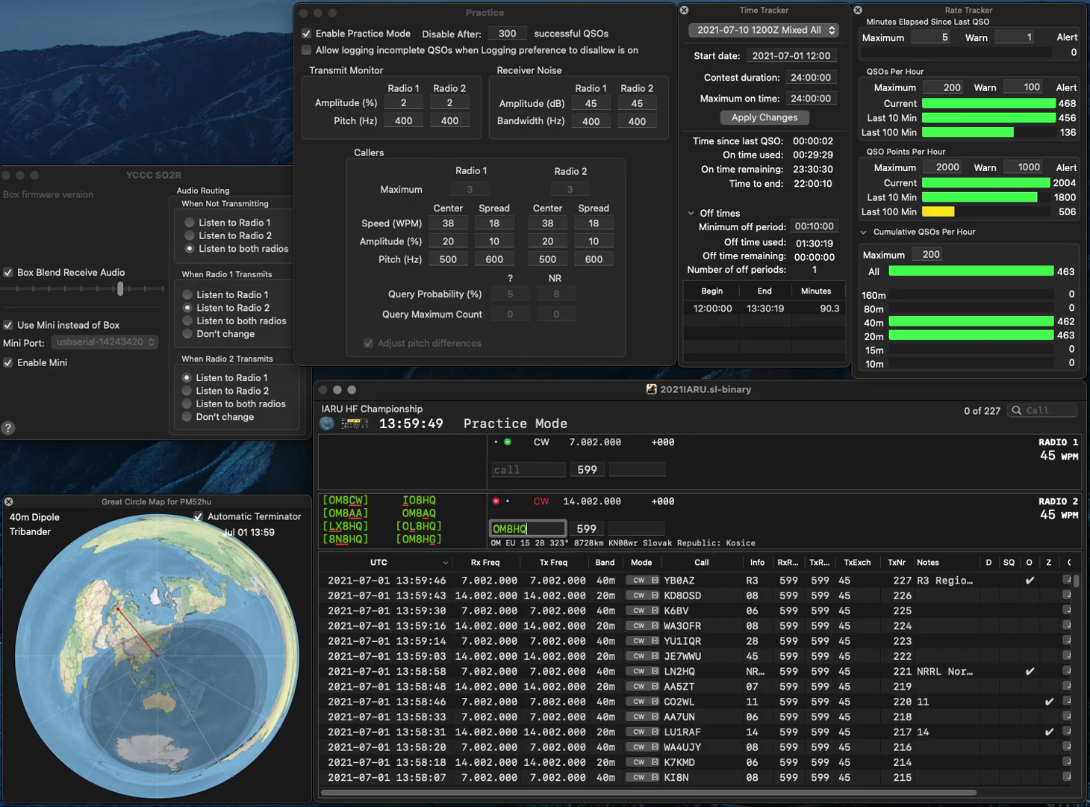
pyautogui.press('Return')
pyautogui.write('CK')
pyautogui.press('BackSpace')
pyautogui.write('KKW')
pyautogui.press('Home')
pyautogui.write('IV3')
pyautogui.press('Return')
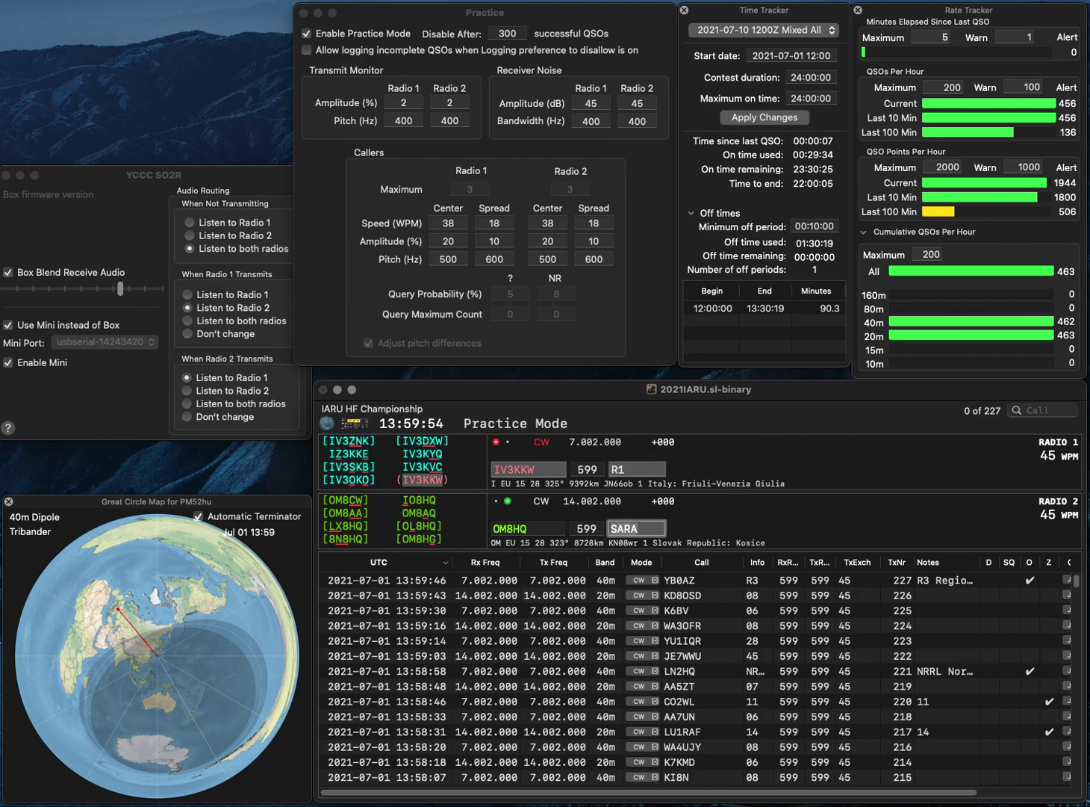
pyautogui.press('Return')
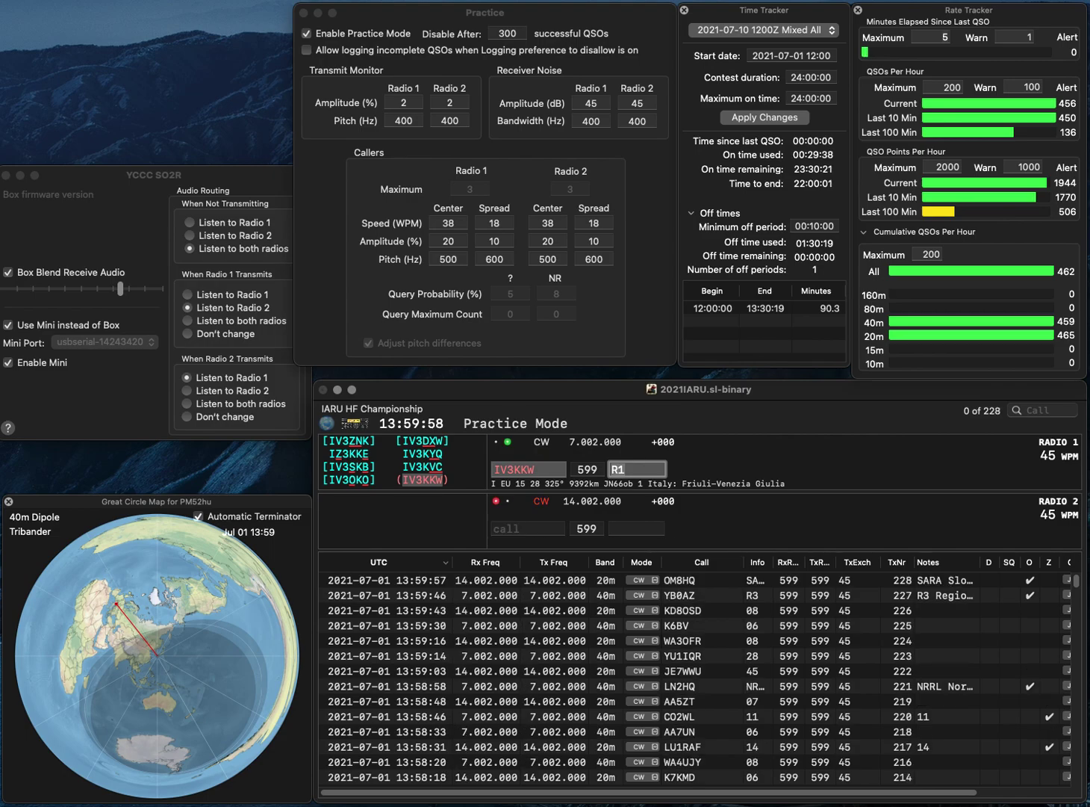
pyautogui.press('Return')
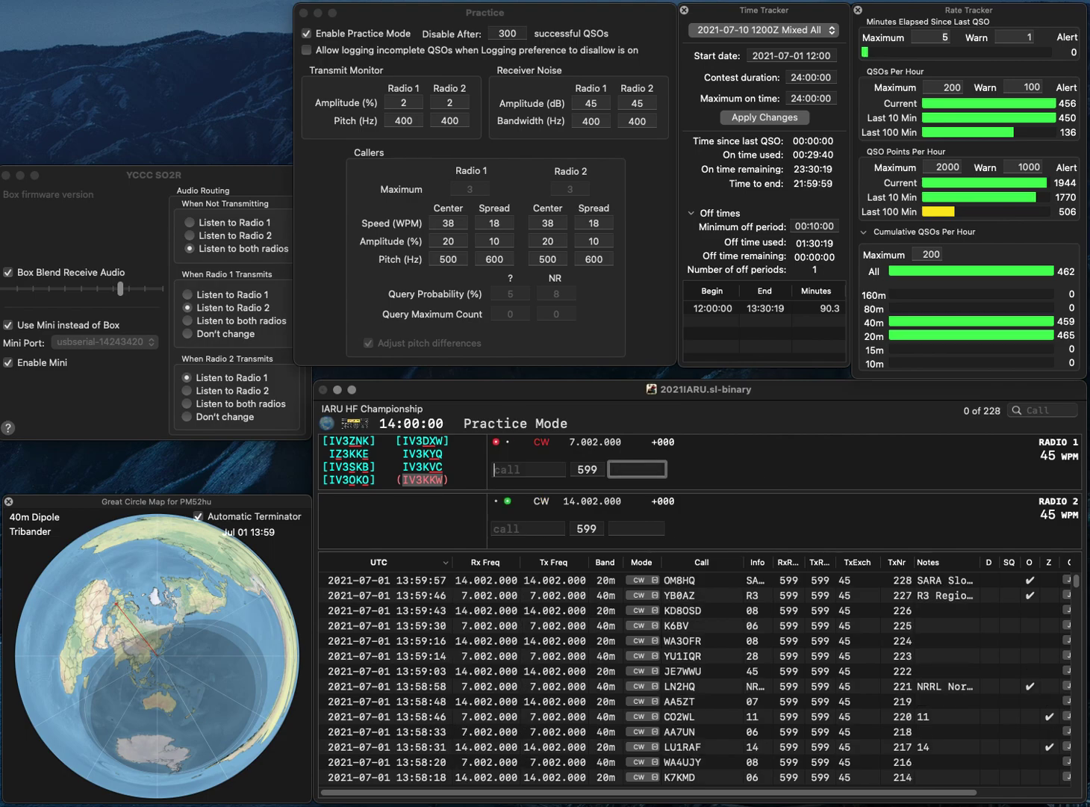
# - Work N4WO on Radio 2 and N5TDX on Radio 1, and log both contacts
pyautogui.write('N4WO')
pyautogui.press('Return')
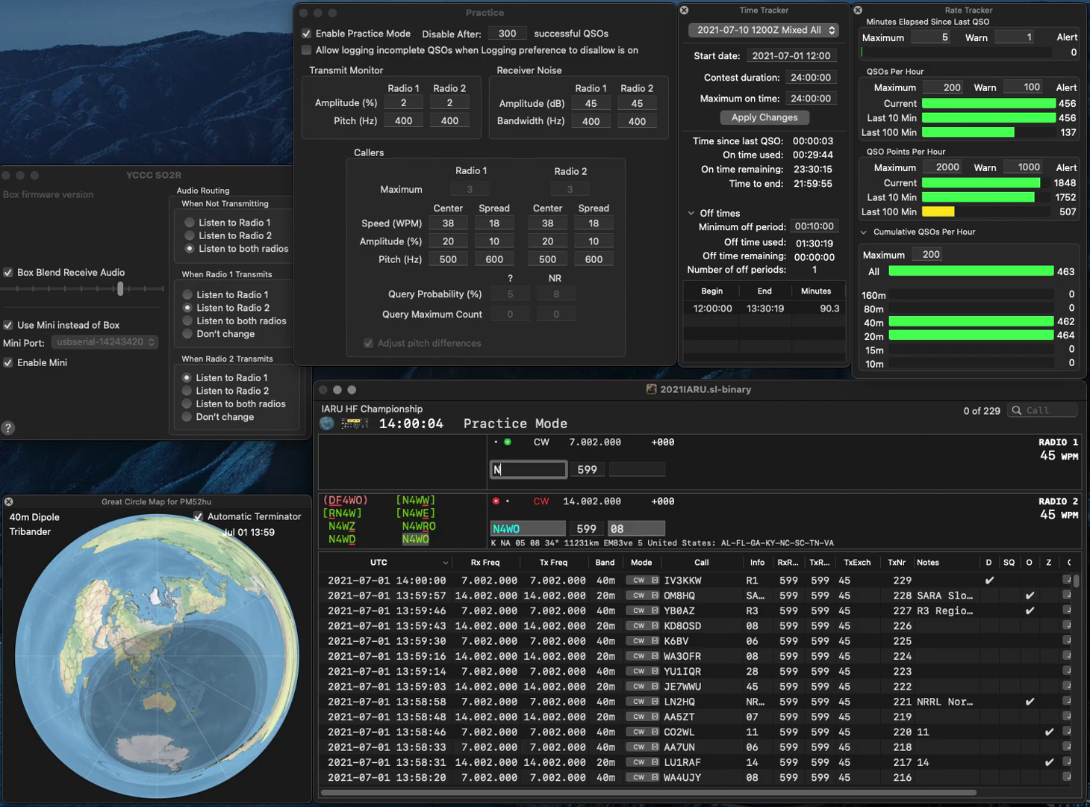
pyautogui.write('N5TDX')
pyautogui.press('Return')
pyautogui.press('Tab')
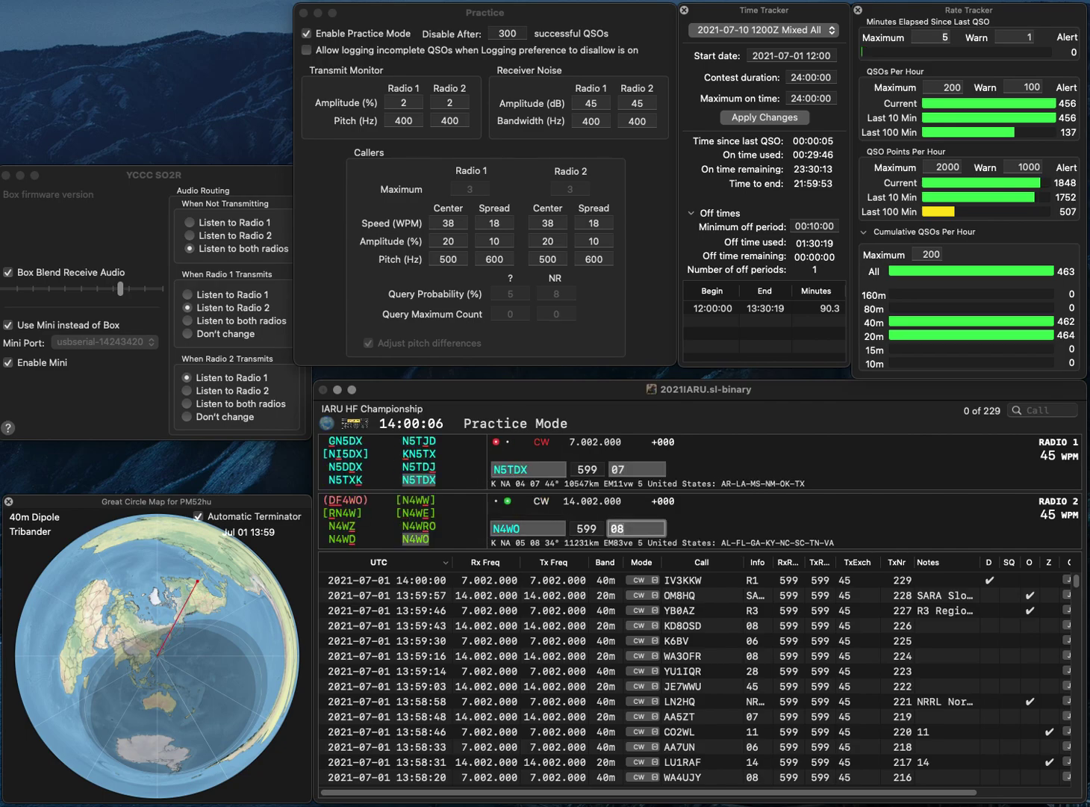
pyautogui.press('Return')
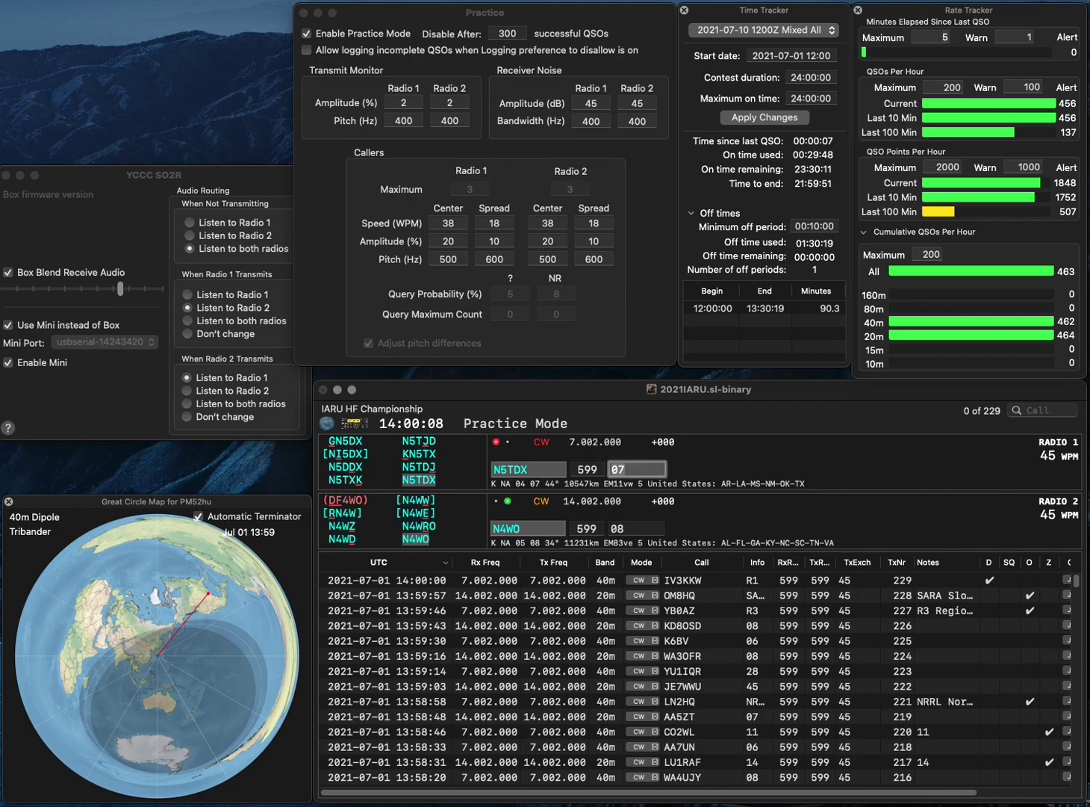
pyautogui.press('Return')
pyautogui.write('VK2PW')
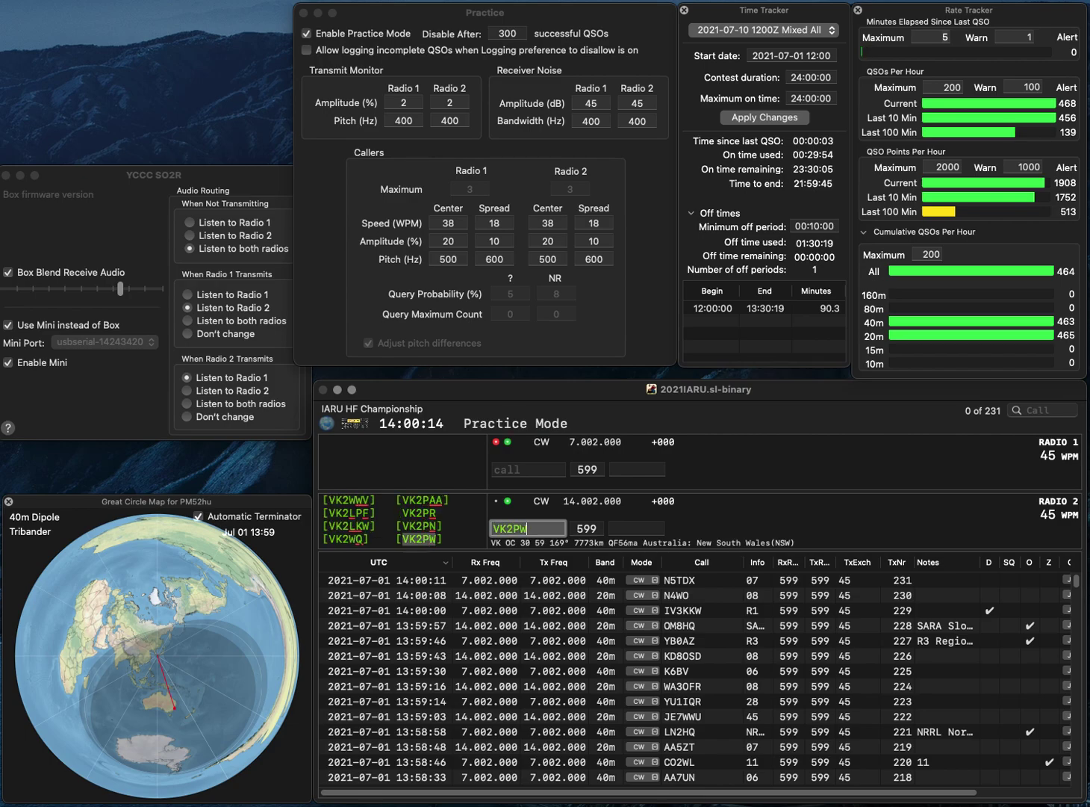
pyautogui.press('Return')
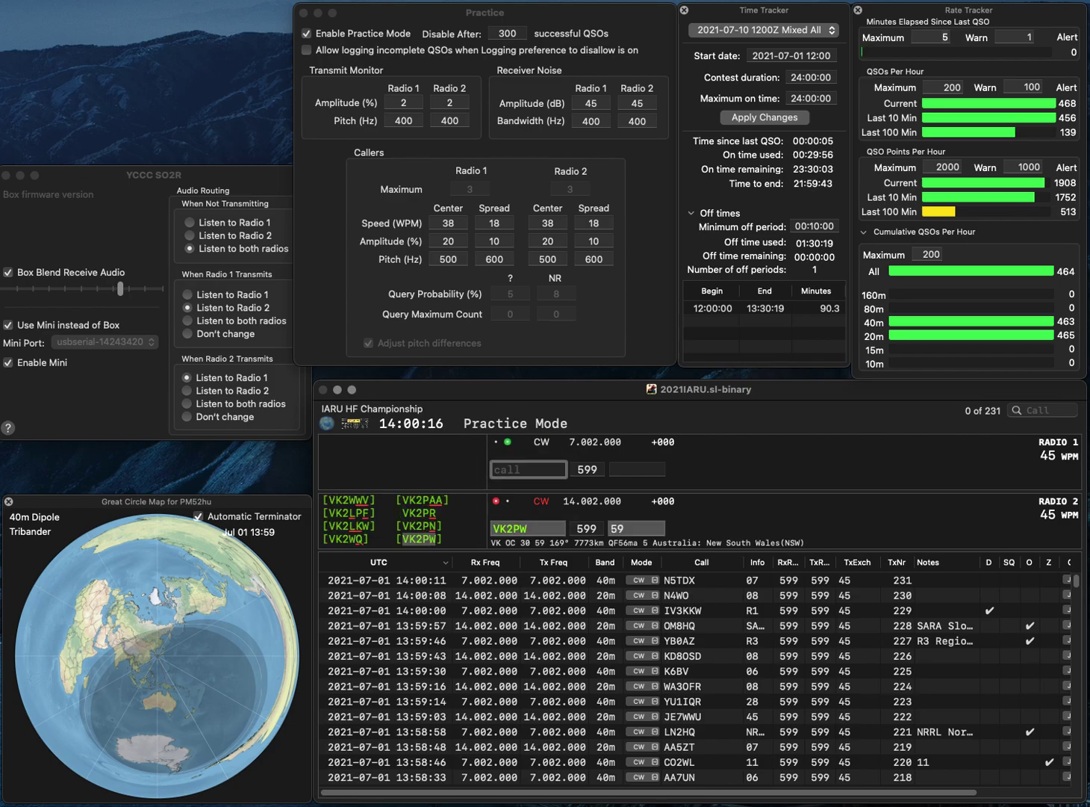
pyautogui.write('QR')
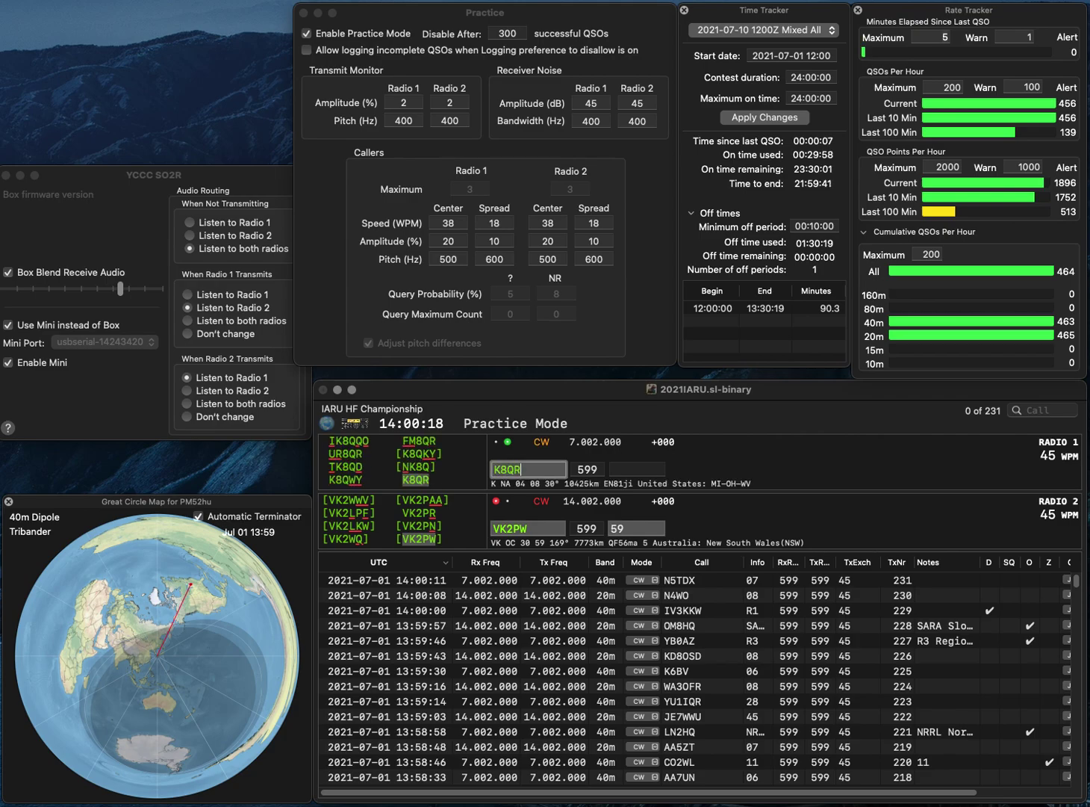
pyautogui.press('Return')
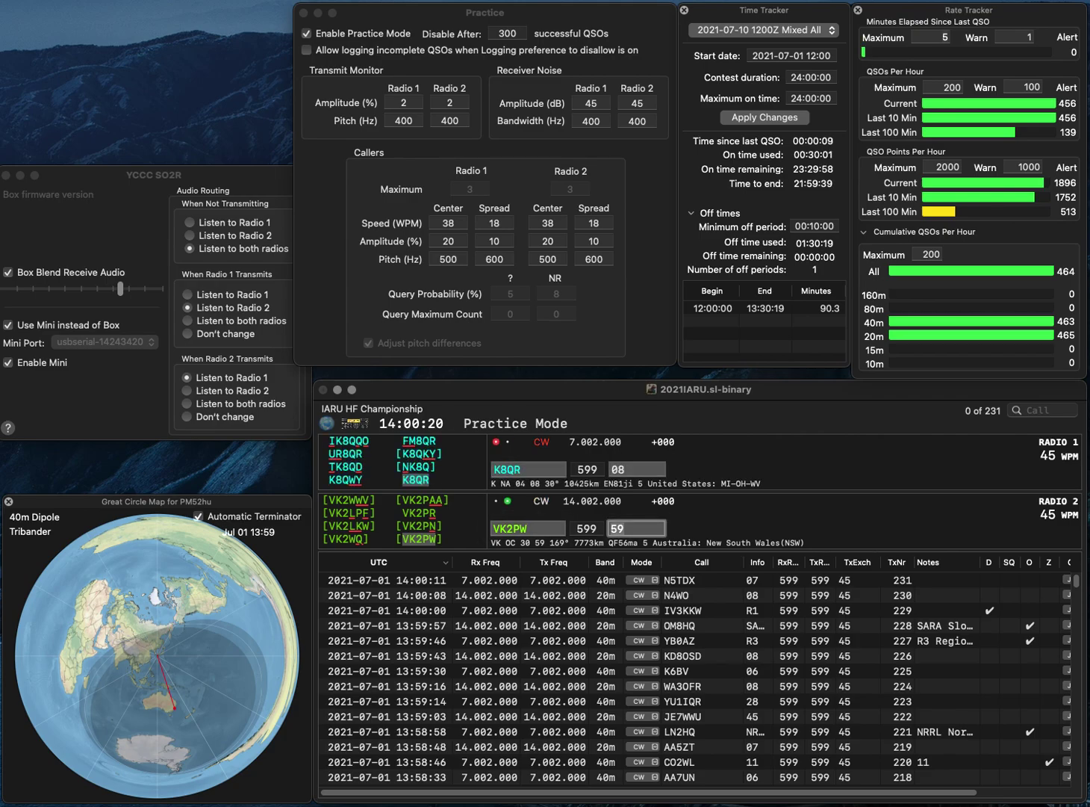
pyautogui.press('Return')
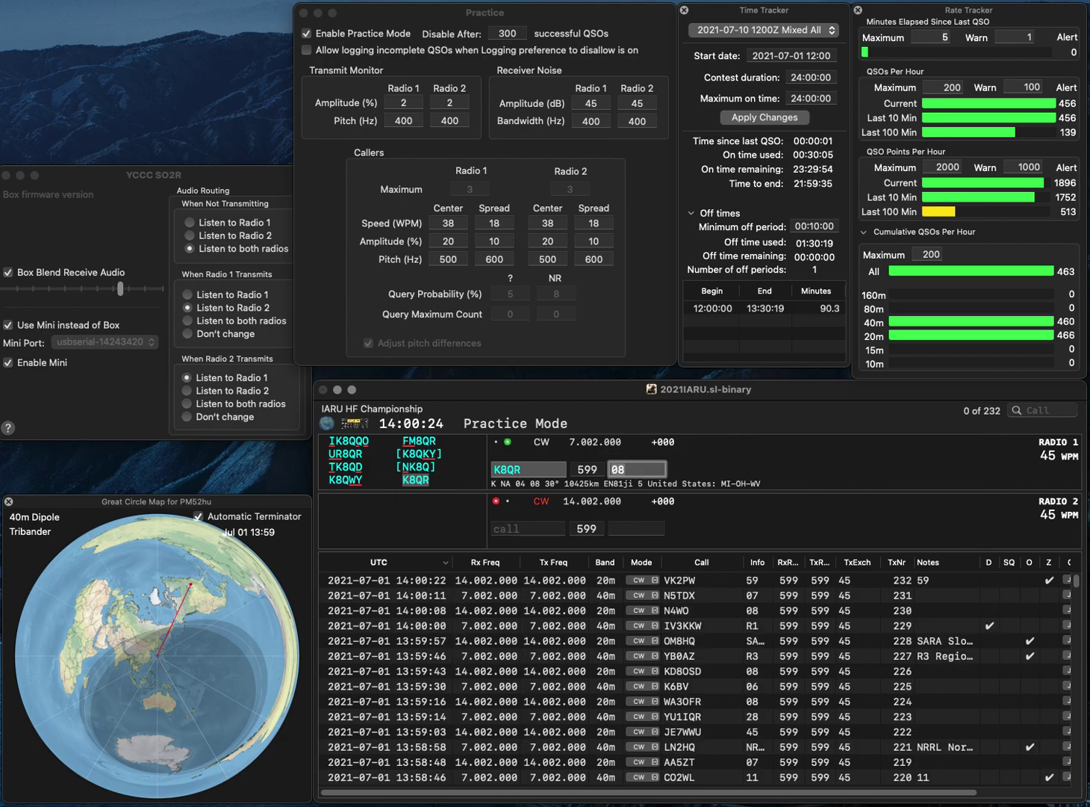
pyautogui.press('Return')
pyautogui.write('N4PSE')
pyautogui.press('Return')
pyautogui.write('K2WWG')
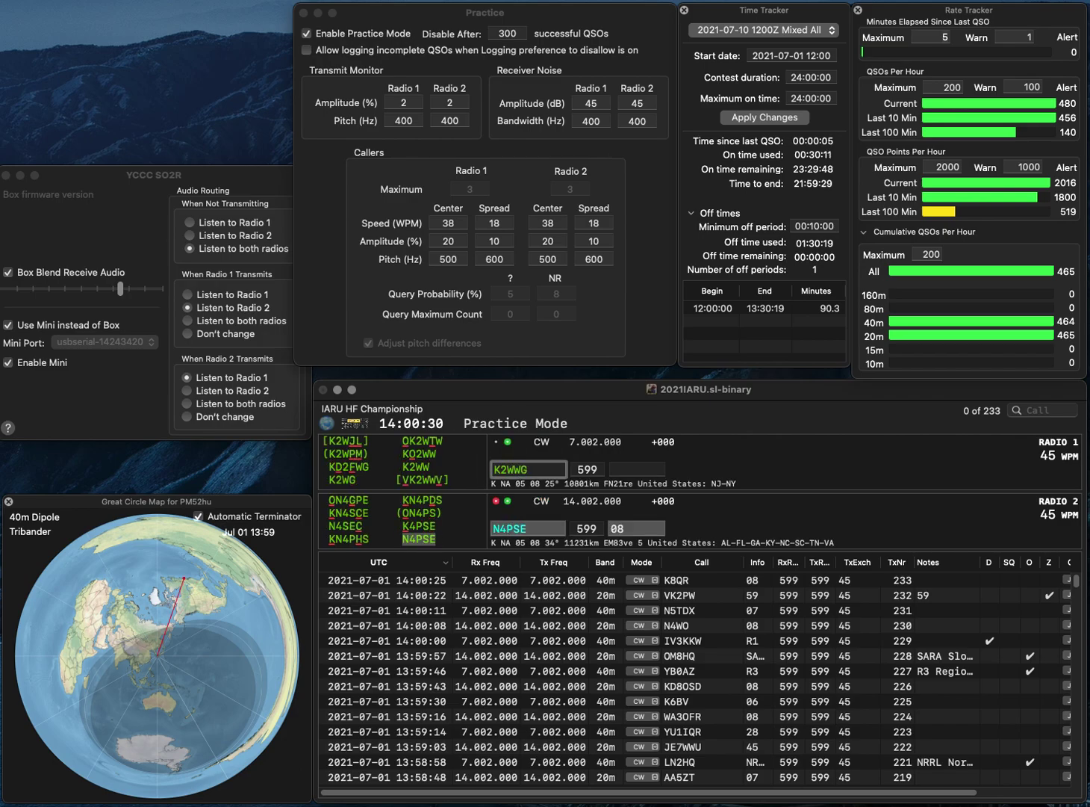
pyautogui.press('Return')
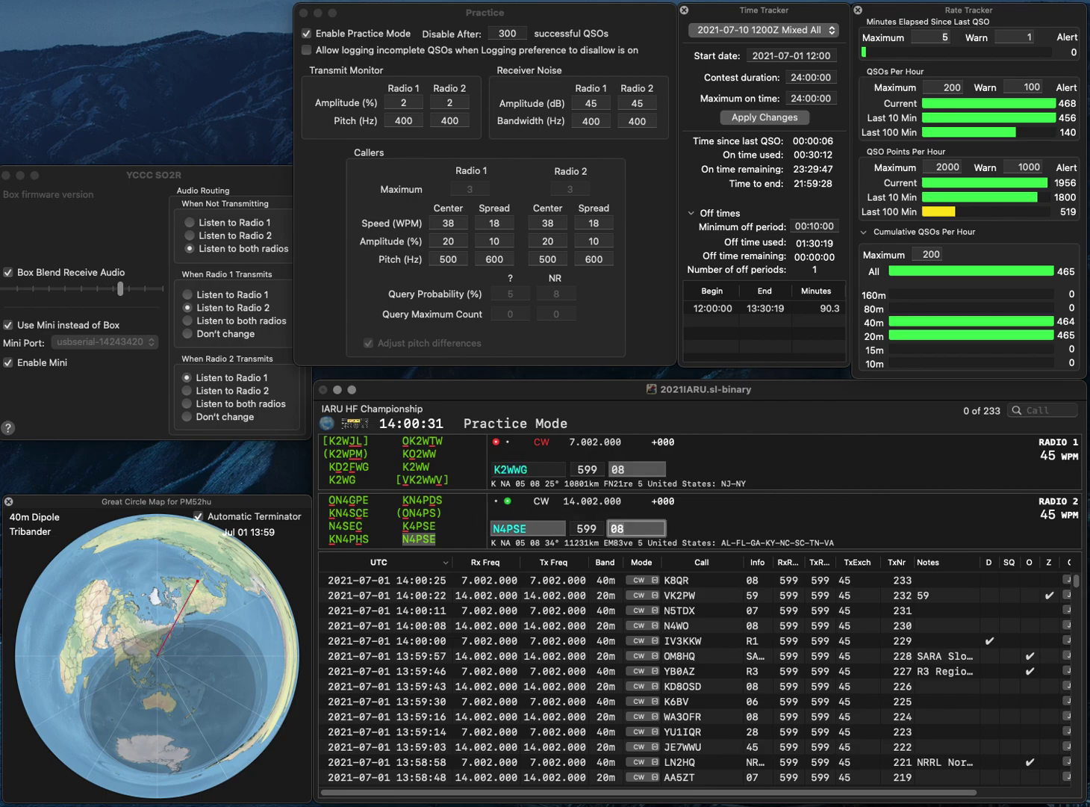
# - Correct the Radio 1 call to K2WPM/4 and send it to the station
pyautogui.write('/8')
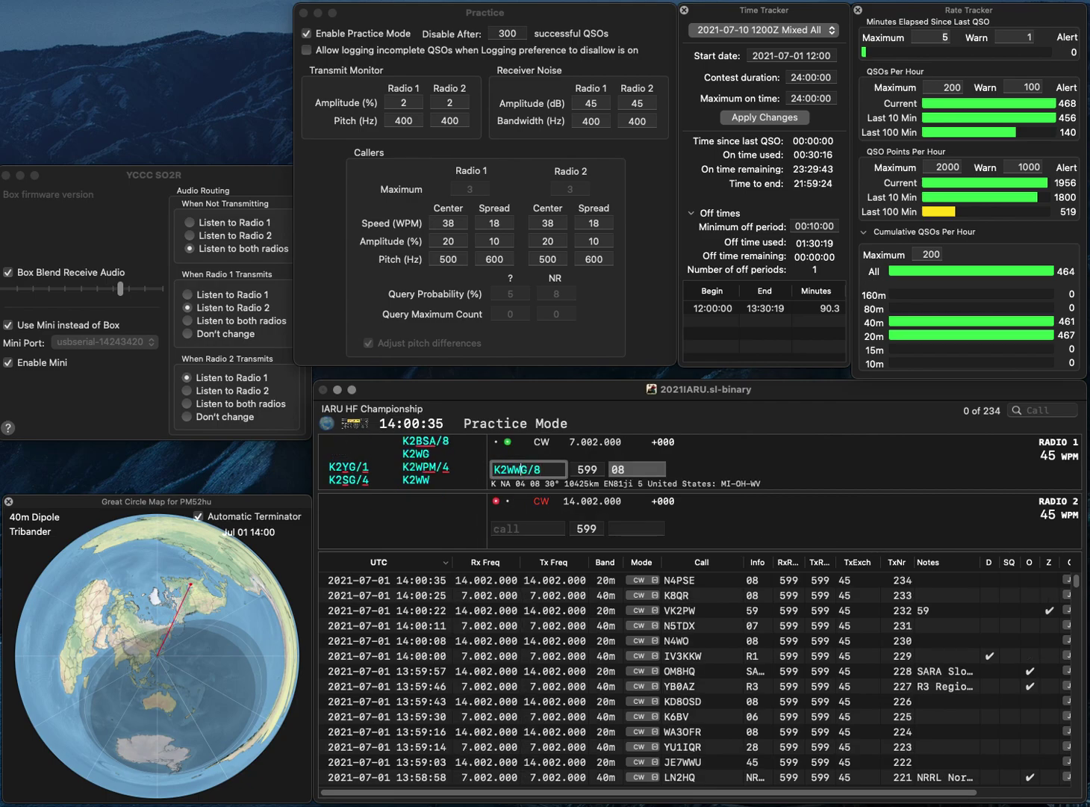
pyautogui.press('Left')
pyautogui.press('Left')
pyautogui.press('BackSpace')
pyautogui.press('BackSpace')
pyautogui.write('PM')
pyautogui.press('Right')
pyautogui.press('Right')
pyautogui.press('BackSpace')
pyautogui.write('4')
pyautogui.press('Return')
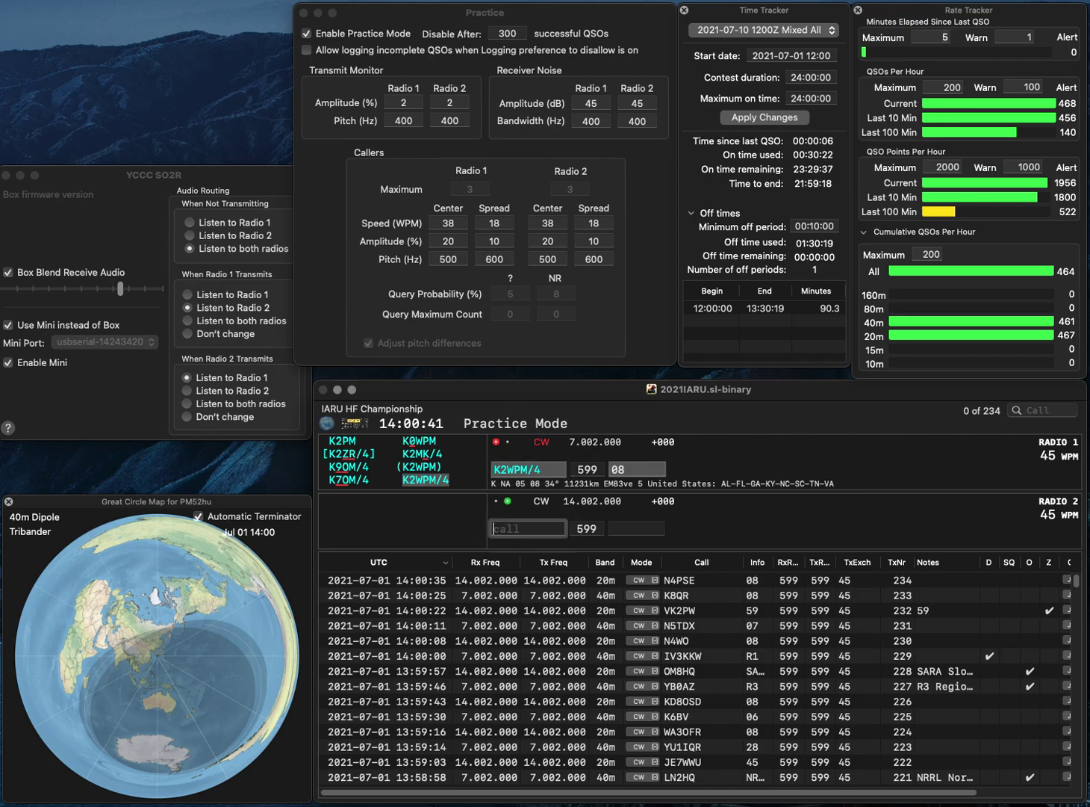
# - Enter W as the partial call on Radio 2 and log the K2WPM/4 contact on Radio 1
pyautogui.write('W')
pyautogui.press('Up')
pyautogui.press('Tab')
pyautogui.press('Return')
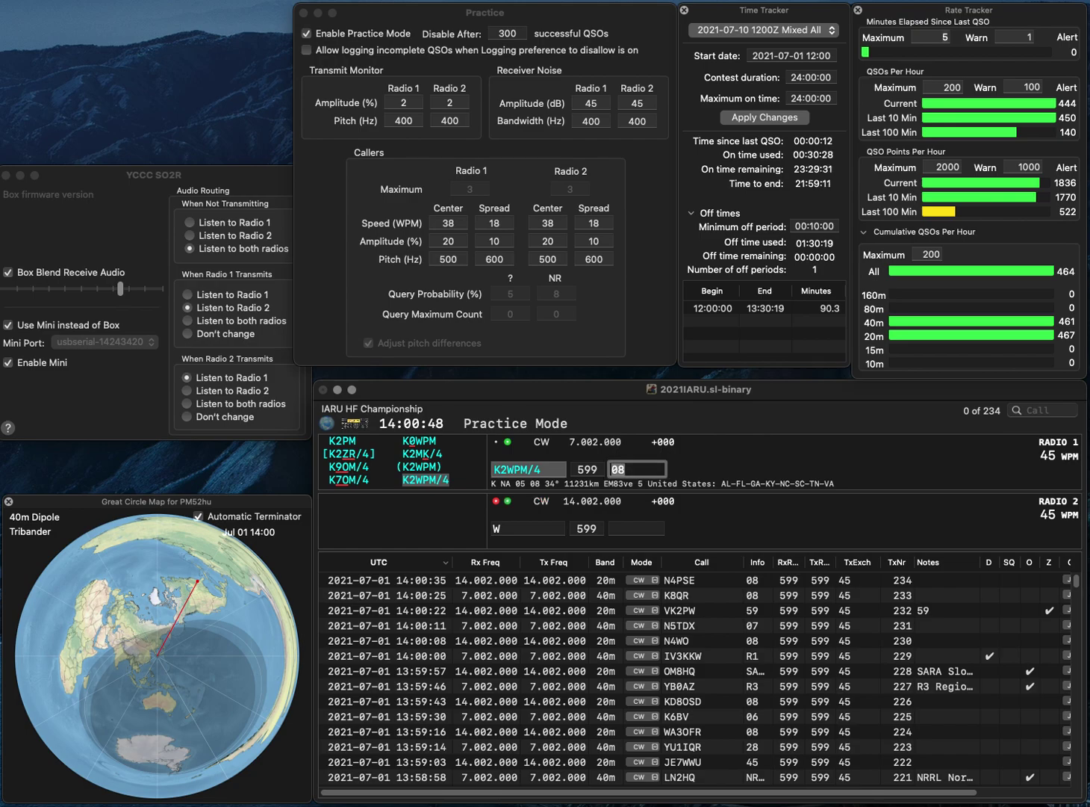
# - Replace the partial call on Radio 2 to work R0HQ, work VY2RAC on Radio 1, and log both contacts
pyautogui.press('BackSpace')
pyautogui.write('R0HQ')
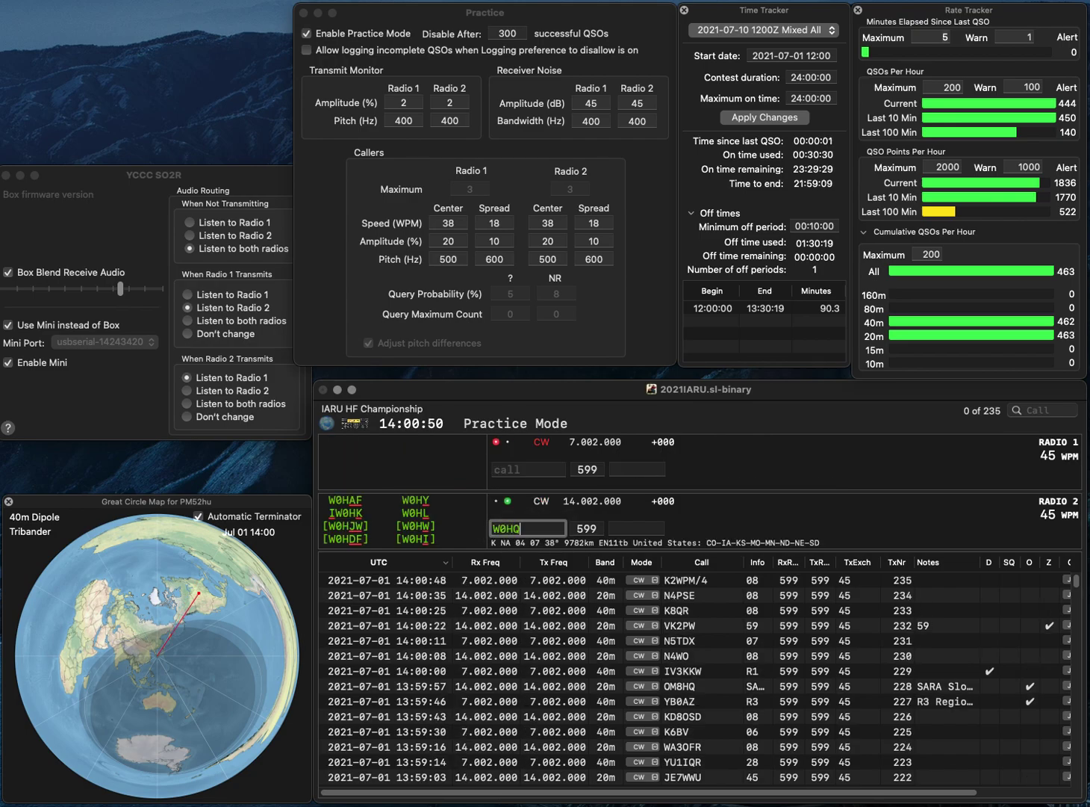
pyautogui.press('Return')
pyautogui.write('Y2RAC')
pyautogui.press('Home')
pyautogui.write('V')
pyautogui.press('Return')
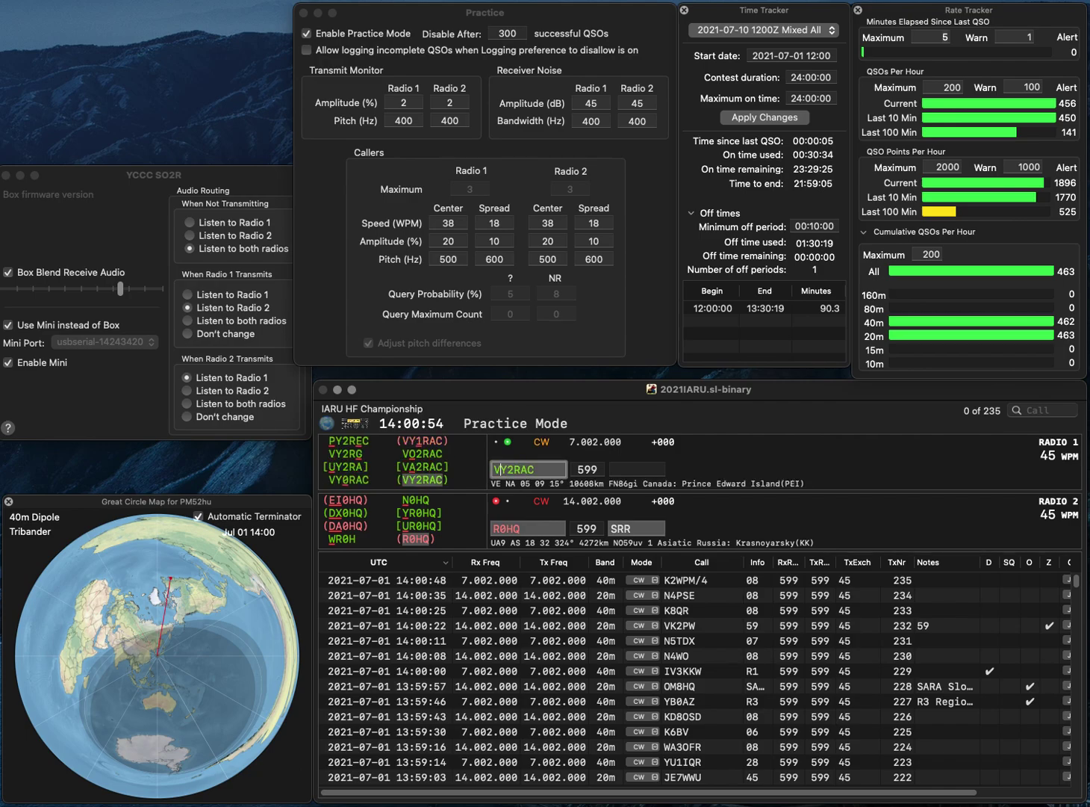
pyautogui.press('Tab')
pyautogui.press('Return')
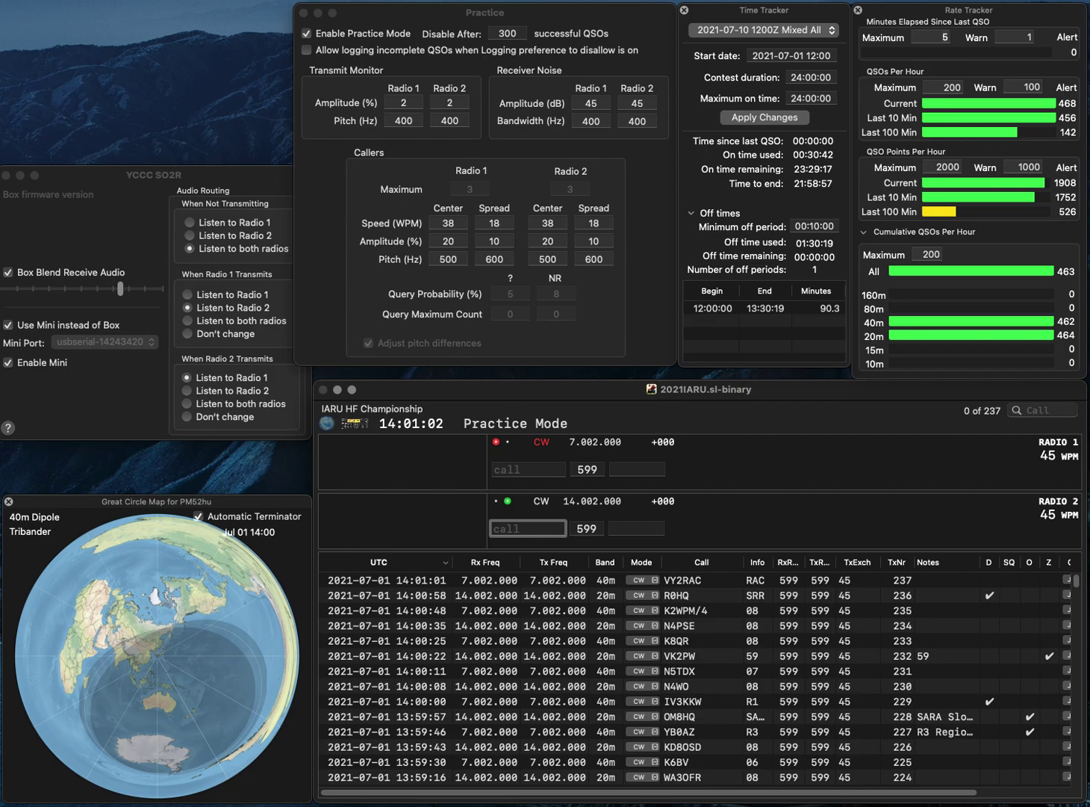
pyautogui.write('1SS')
pyautogui.press('Return')
pyautogui.write('AT1HQ')
pyautogui.press('Return')
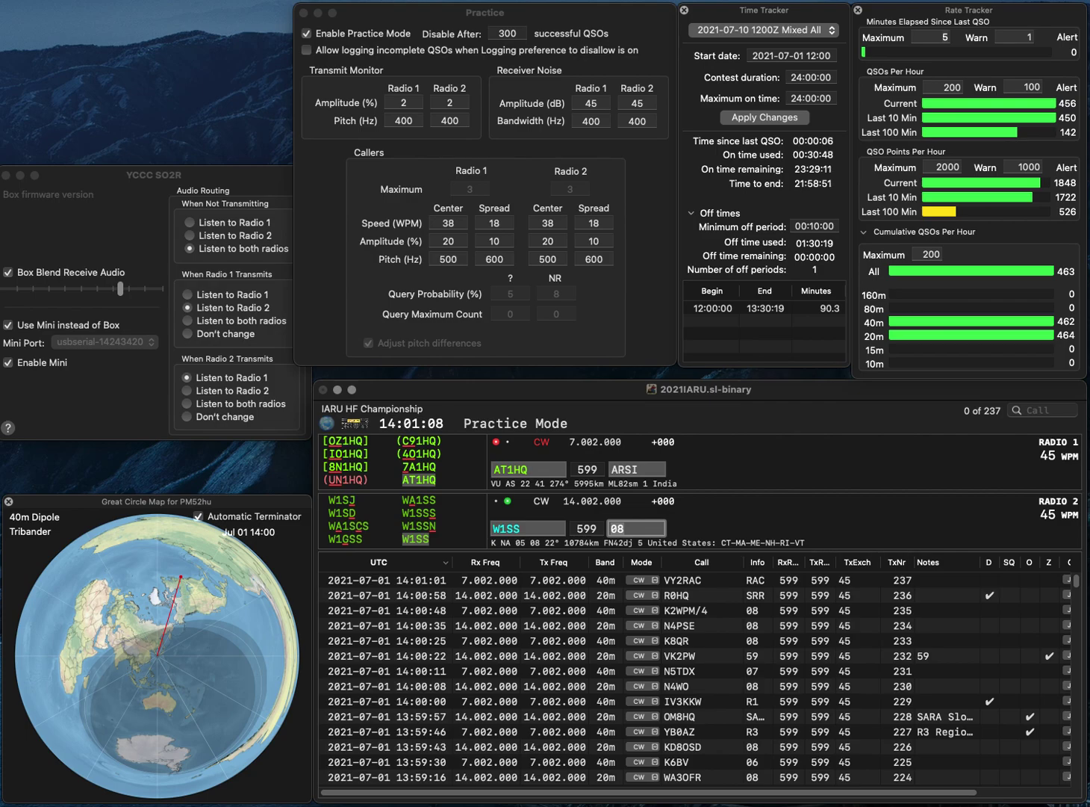
pyautogui.press('space')
pyautogui.press('BackSpace')
pyautogui.write('H')
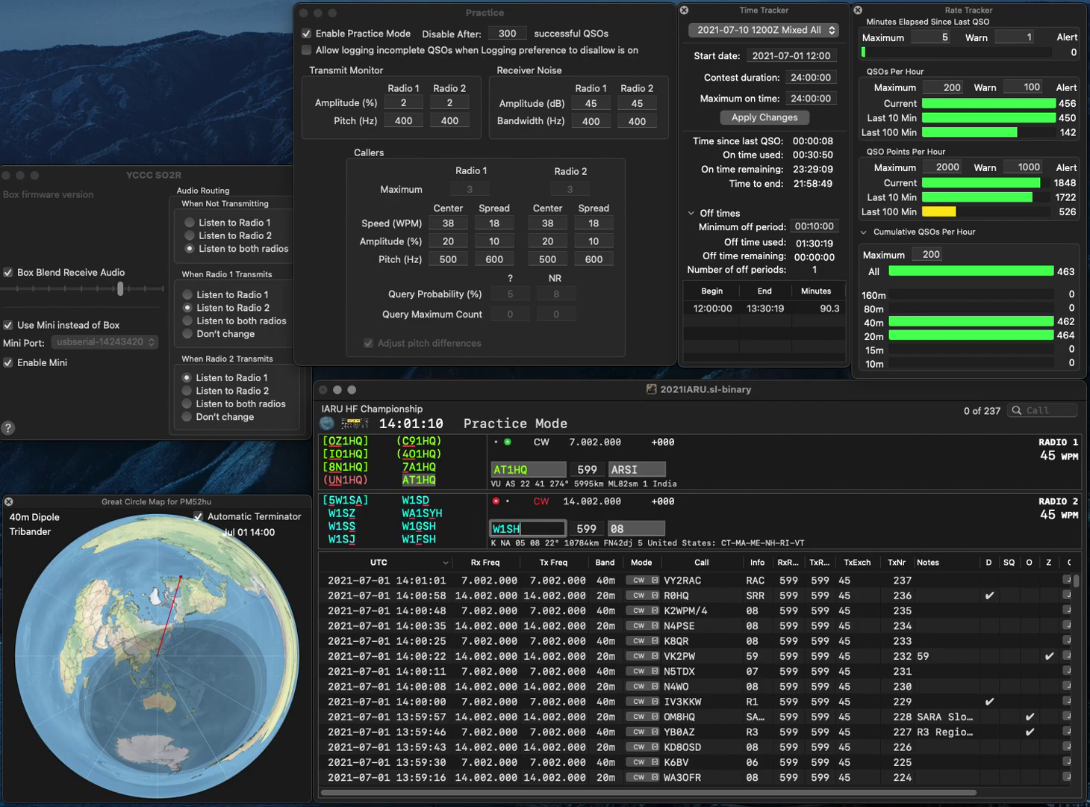
pyautogui.press('Tab')
pyautogui.press('space')
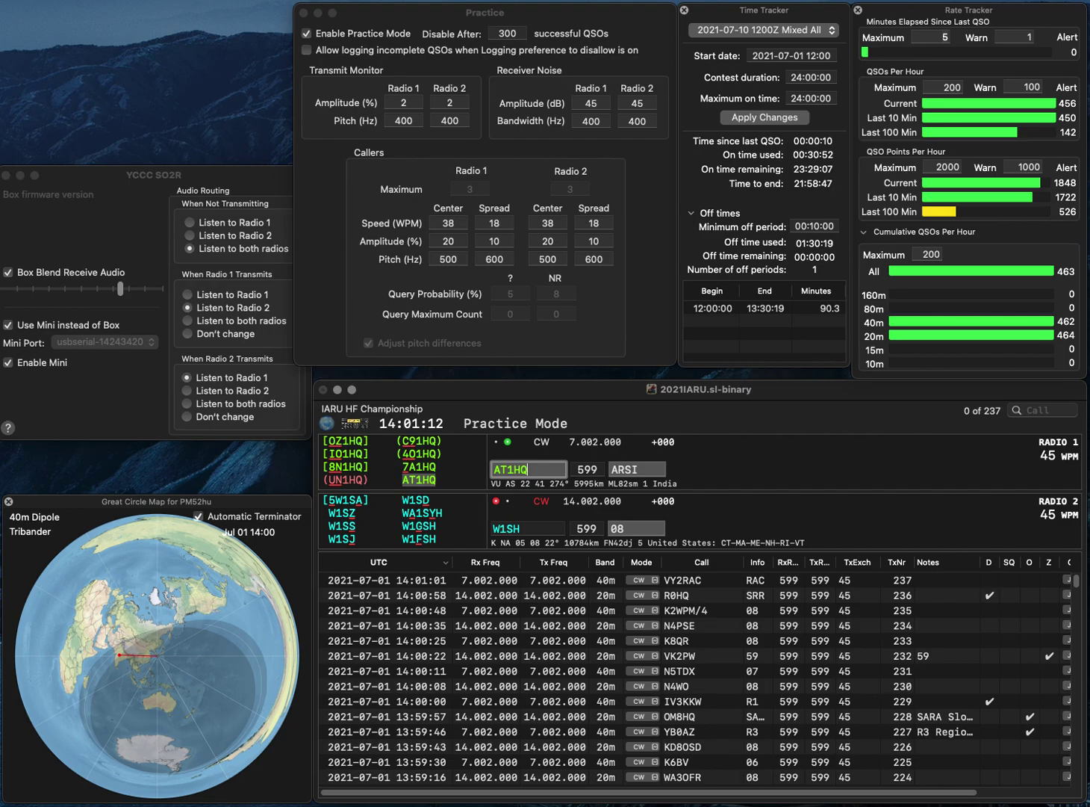
pyautogui.press('Return')
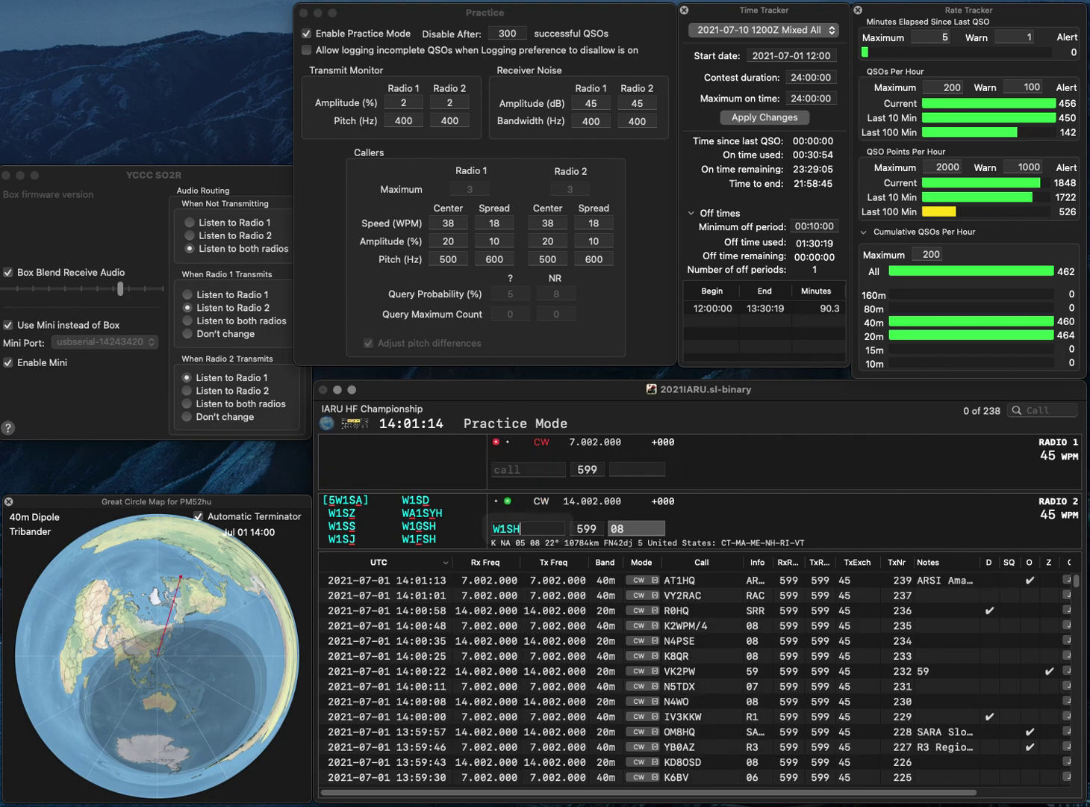
# - Correct the Radio 2 call to W1HS and send it to the station
pyautogui.press('space')
pyautogui.press('Left')
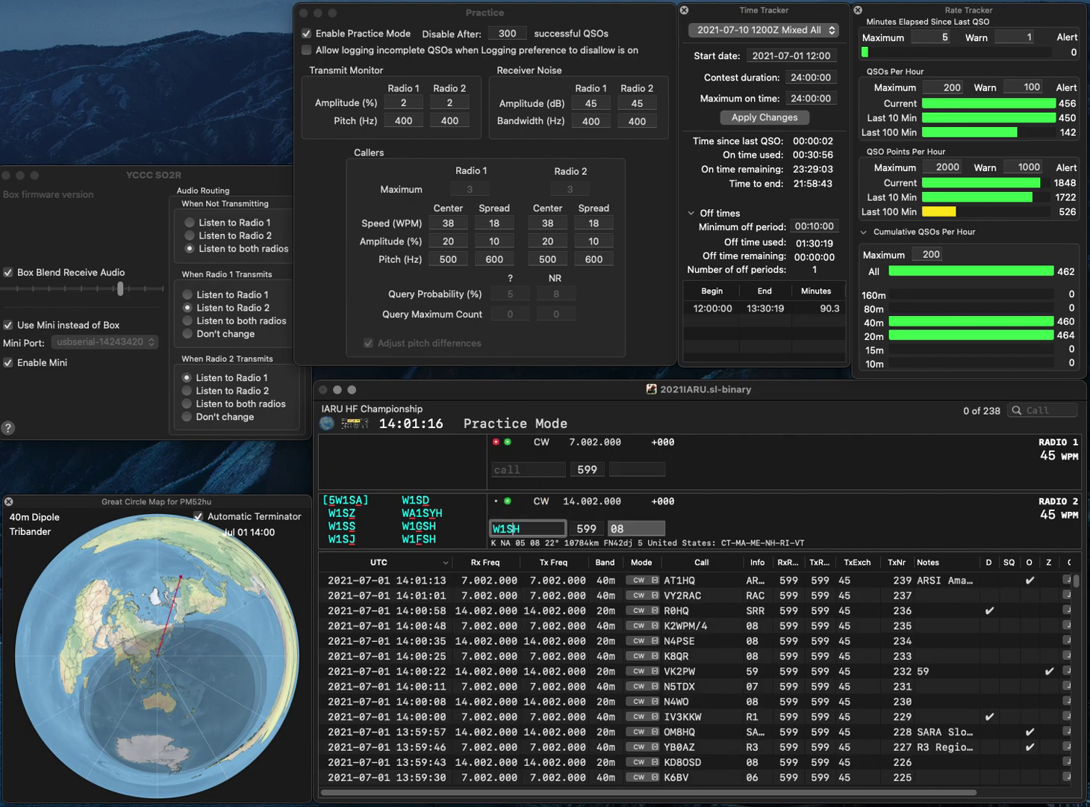
pyautogui.press('BackSpace')
pyautogui.write('S')
pyautogui.press('Return')
# - Work F4DZG on Radio 1 and log the W1HS and F4DZG contacts
pyautogui.write('F4DZG')
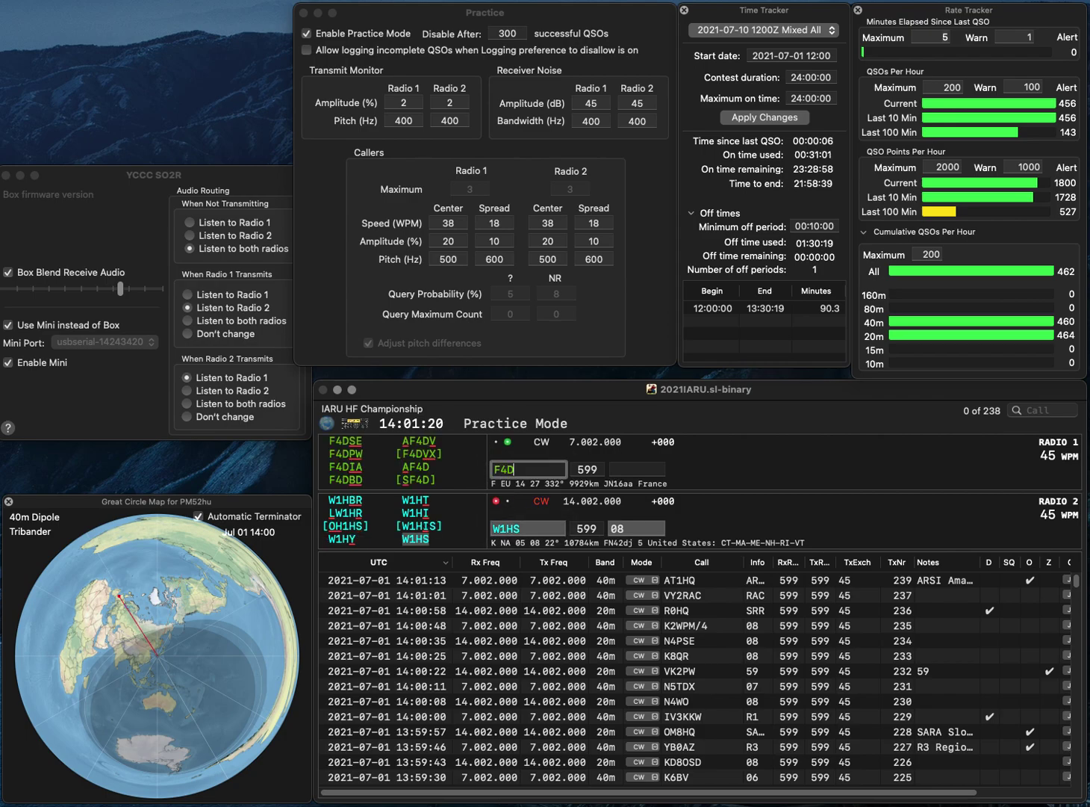
pyautogui.press('Return')
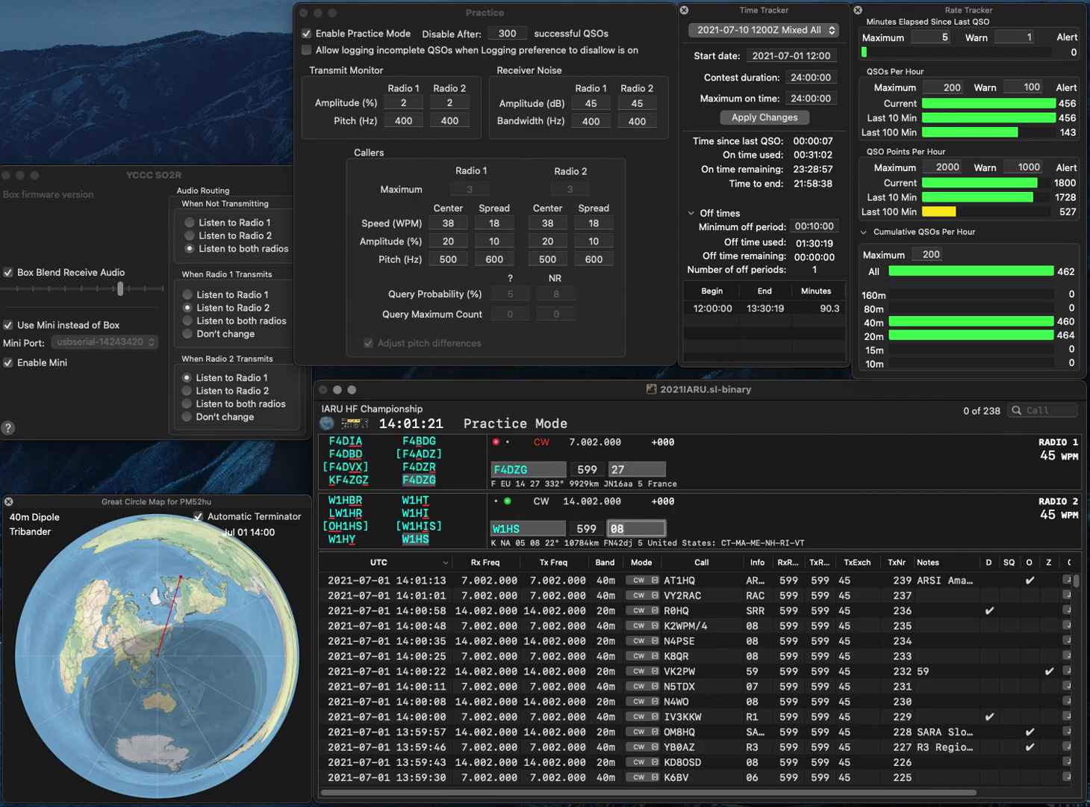
pyautogui.press('Return')
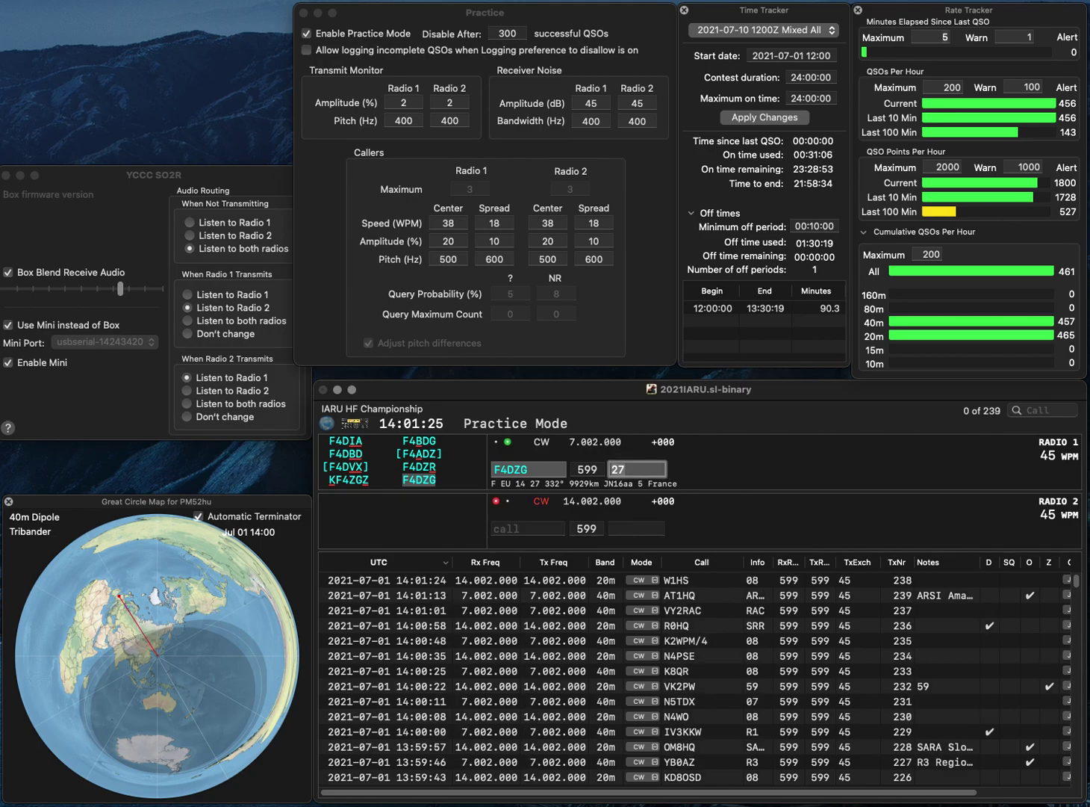
pyautogui.press('Return')
# - Work and log K9OW on Radio 2, and answer the Radio 1 caller as OL800MP
pyautogui.write('K90W')
pyautogui.press('Return')
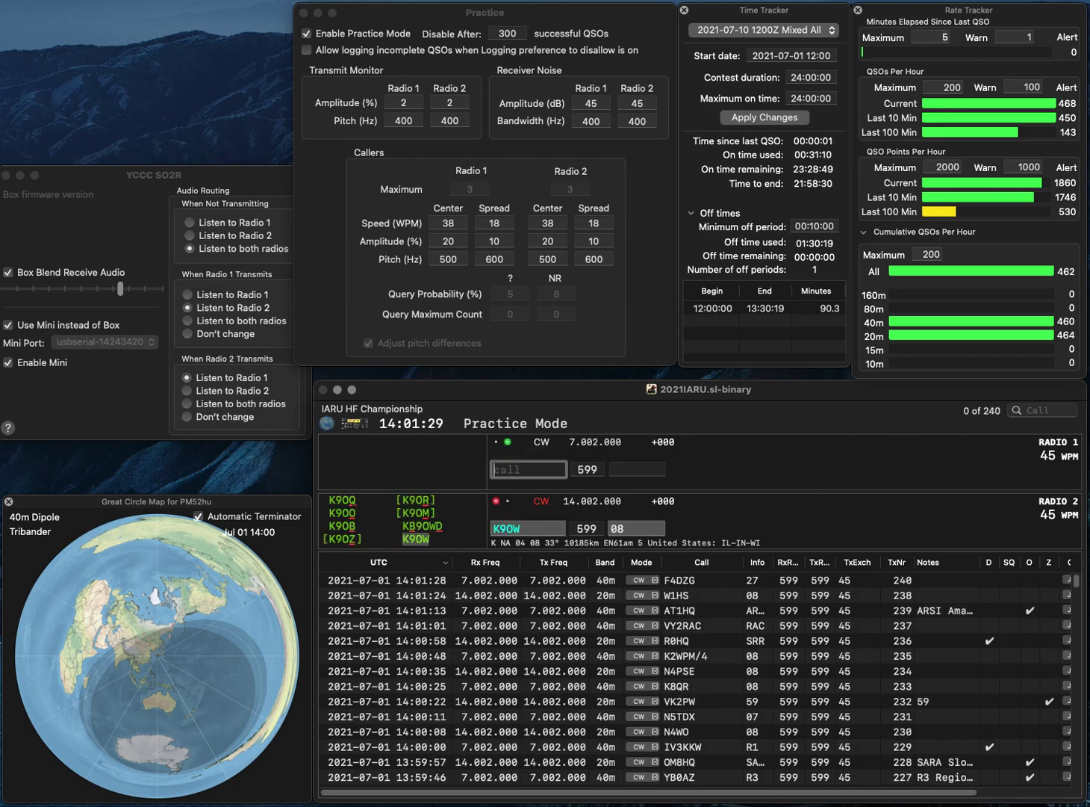
pyautogui.write('OL')
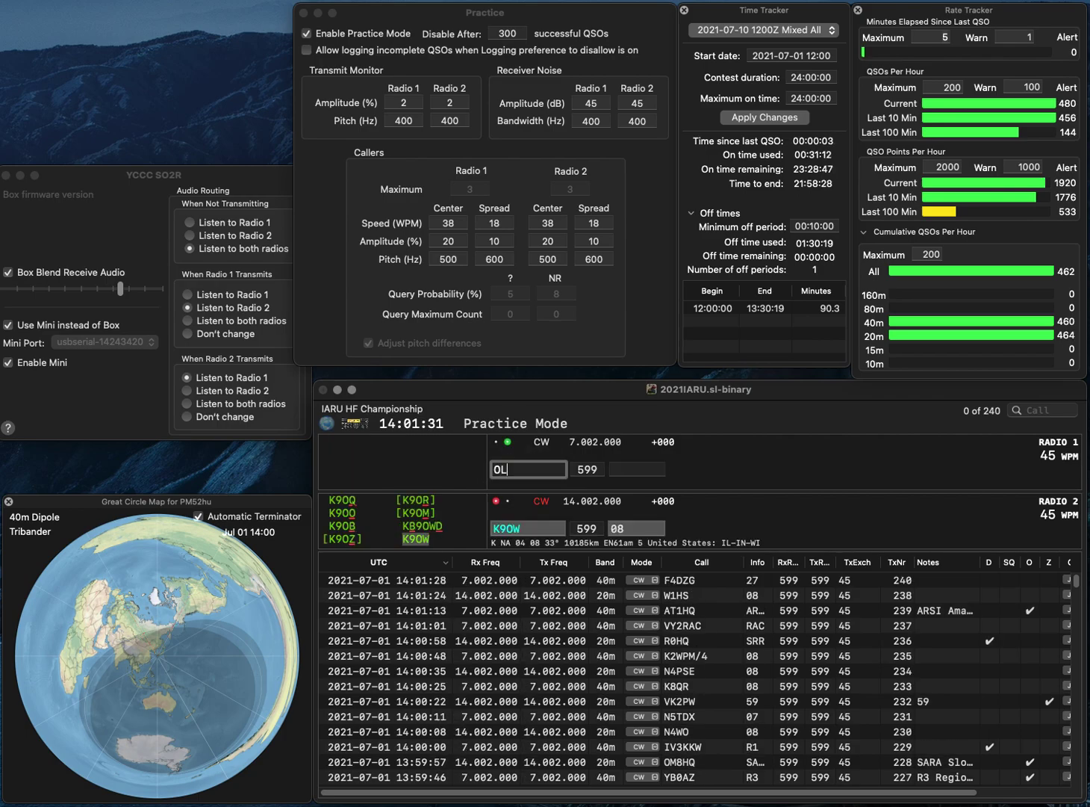
pyautogui.write('800MP')
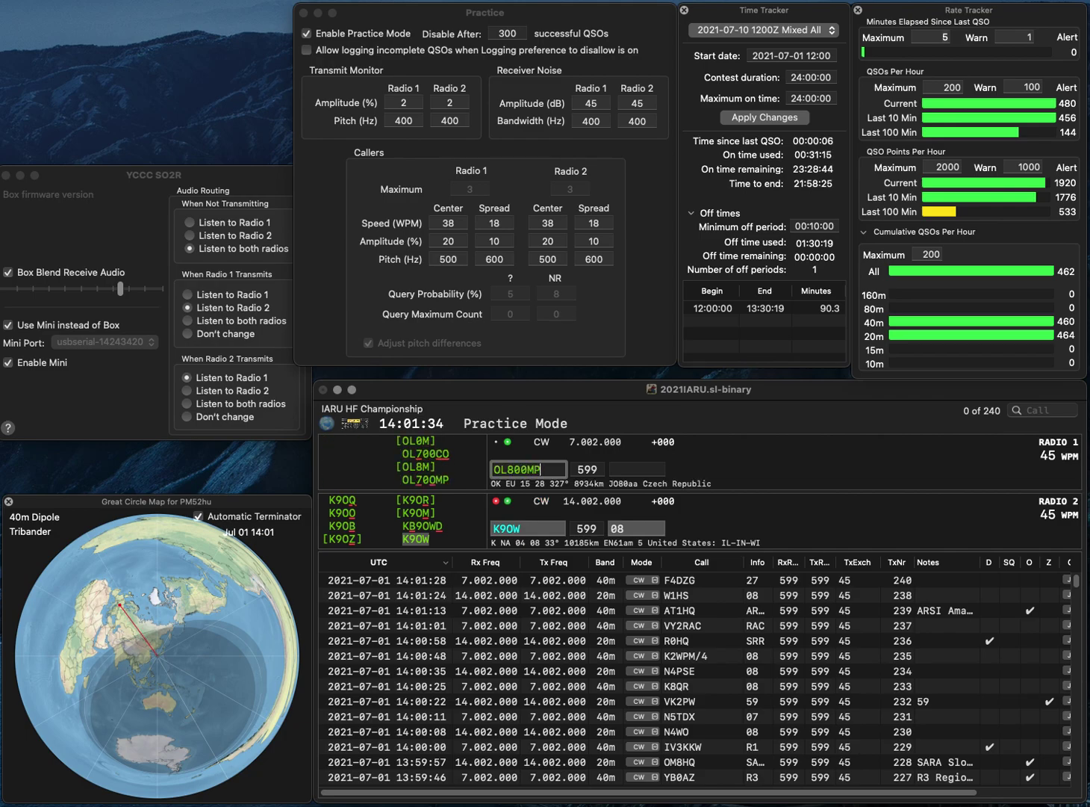
pyautogui.press('Return')
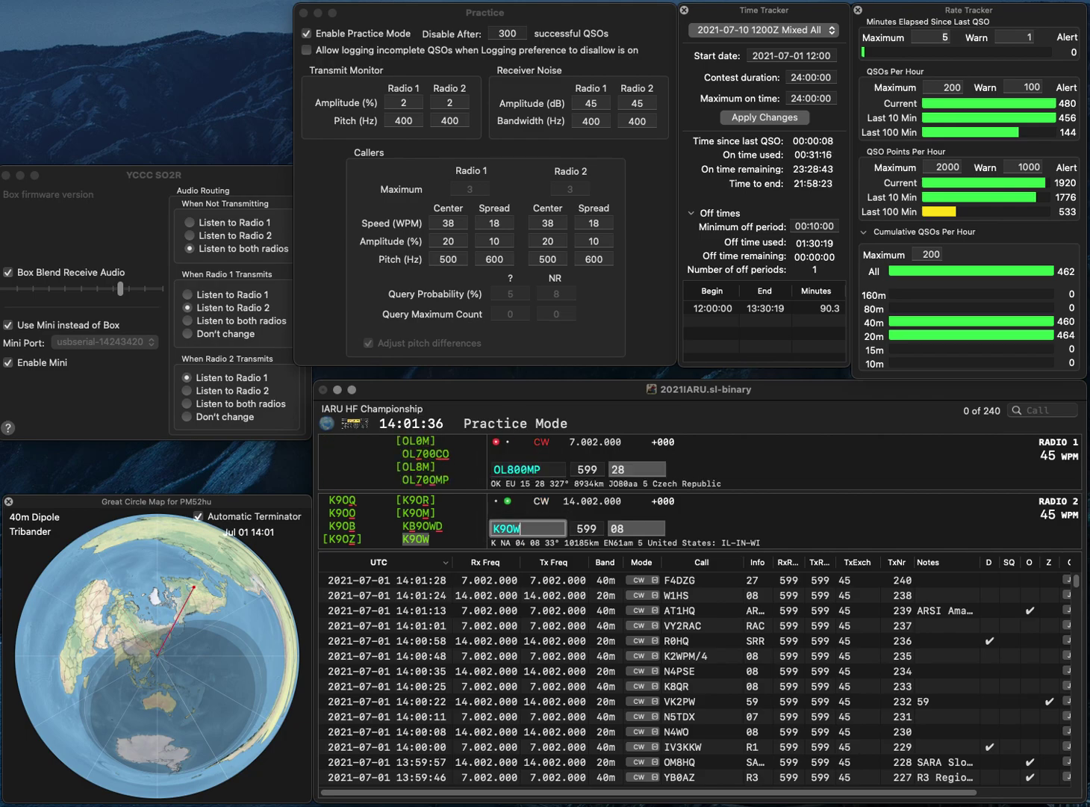
pyautogui.press('Return')
# - Correct the Radio 1 call to OL70OMP and send it to the station
pyautogui.press('Up')
pyautogui.press('Right')
pyautogui.press('Right')
pyautogui.press('Delete')
pyautogui.write('7')
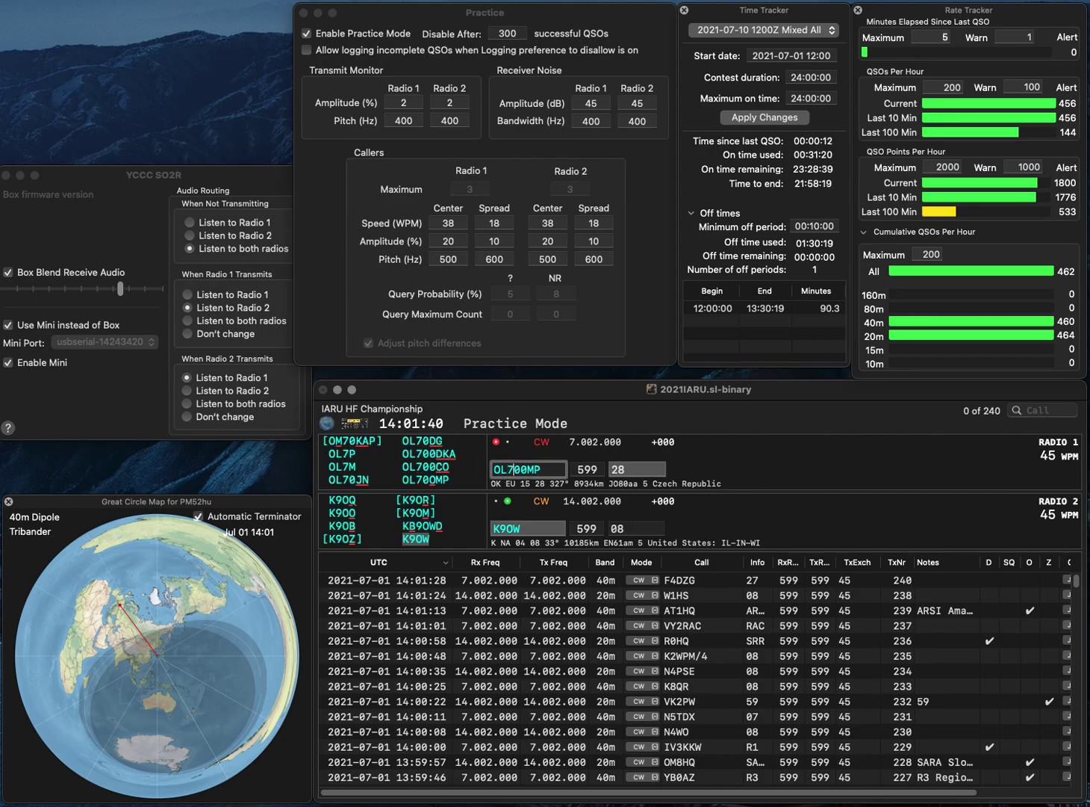
pyautogui.press('Left')
pyautogui.press('BackSpace')
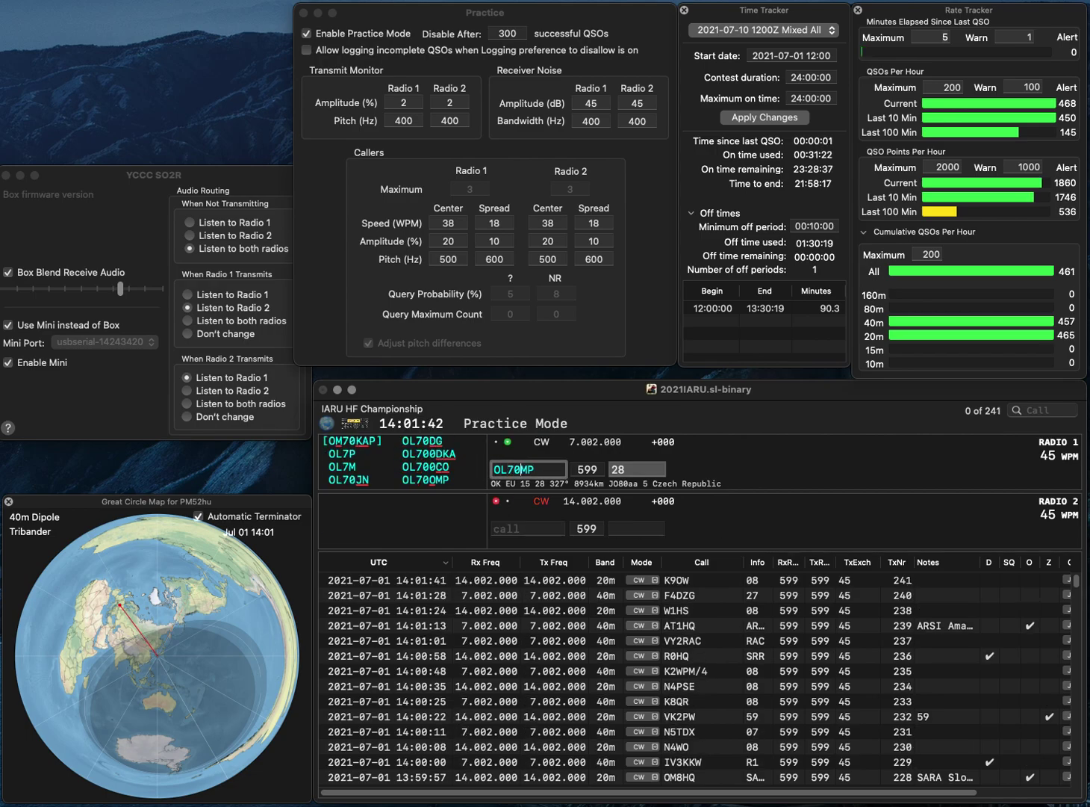
pyautogui.write('O')
pyautogui.press('Return')
pyautogui.press('Down')
pyautogui.write('WV40')
pyautogui.press('Return')
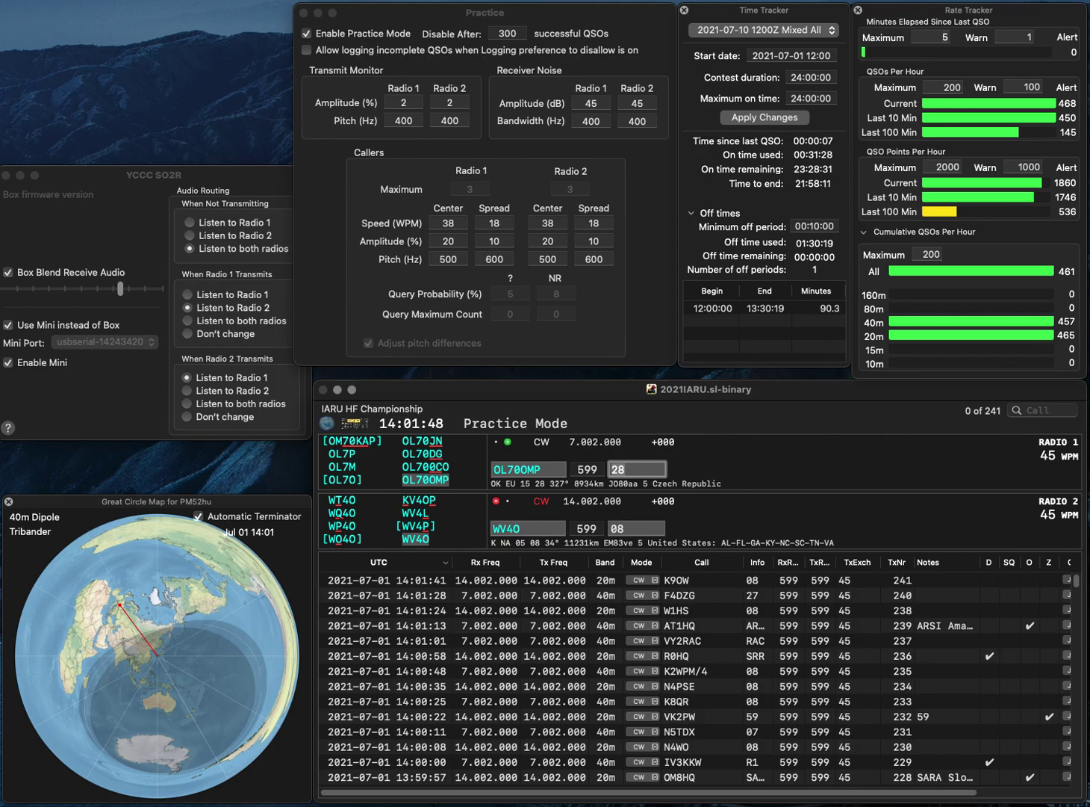
pyautogui.press('Return')
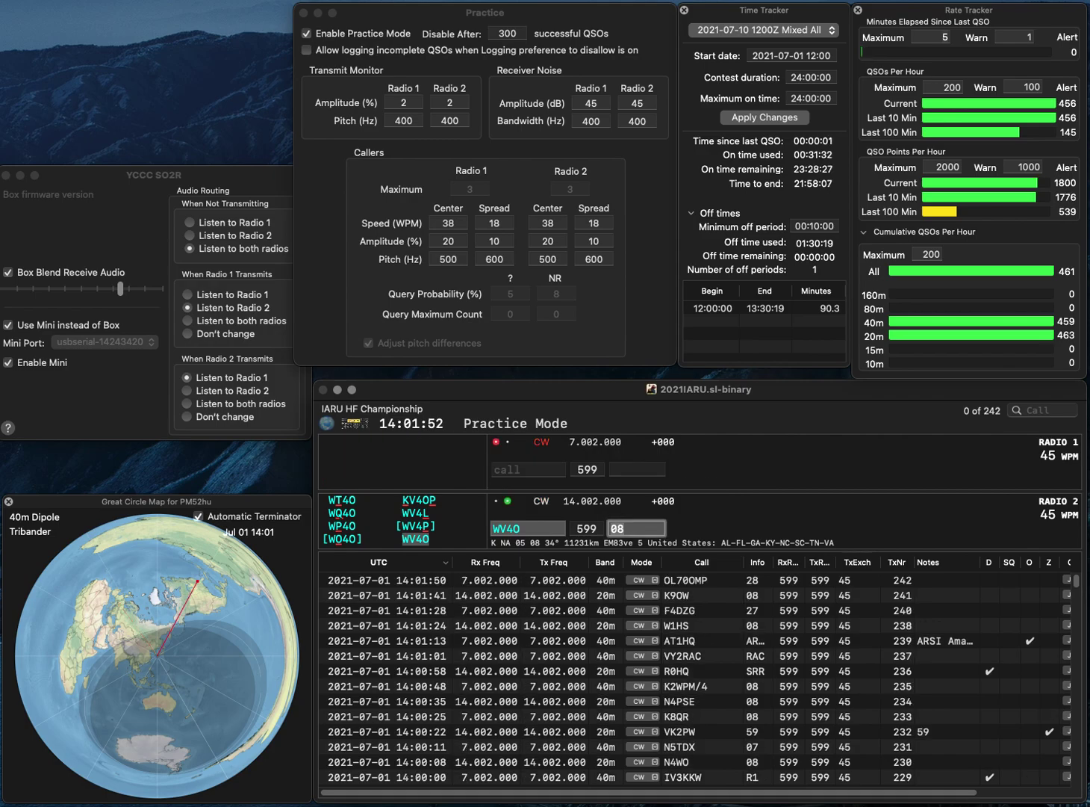
pyautogui.press('Return')
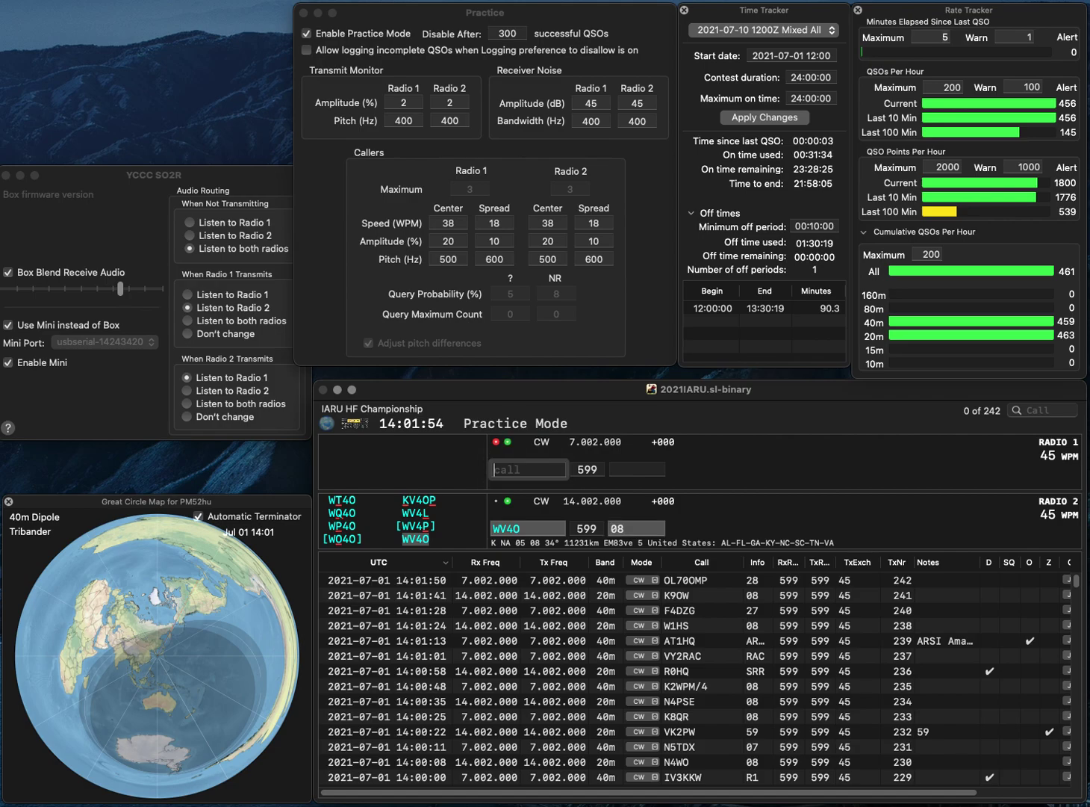
# - Answer SP3RHV on Radio 1 and send the partial call 9HDA on Radio 2
pyautogui.write('SP')
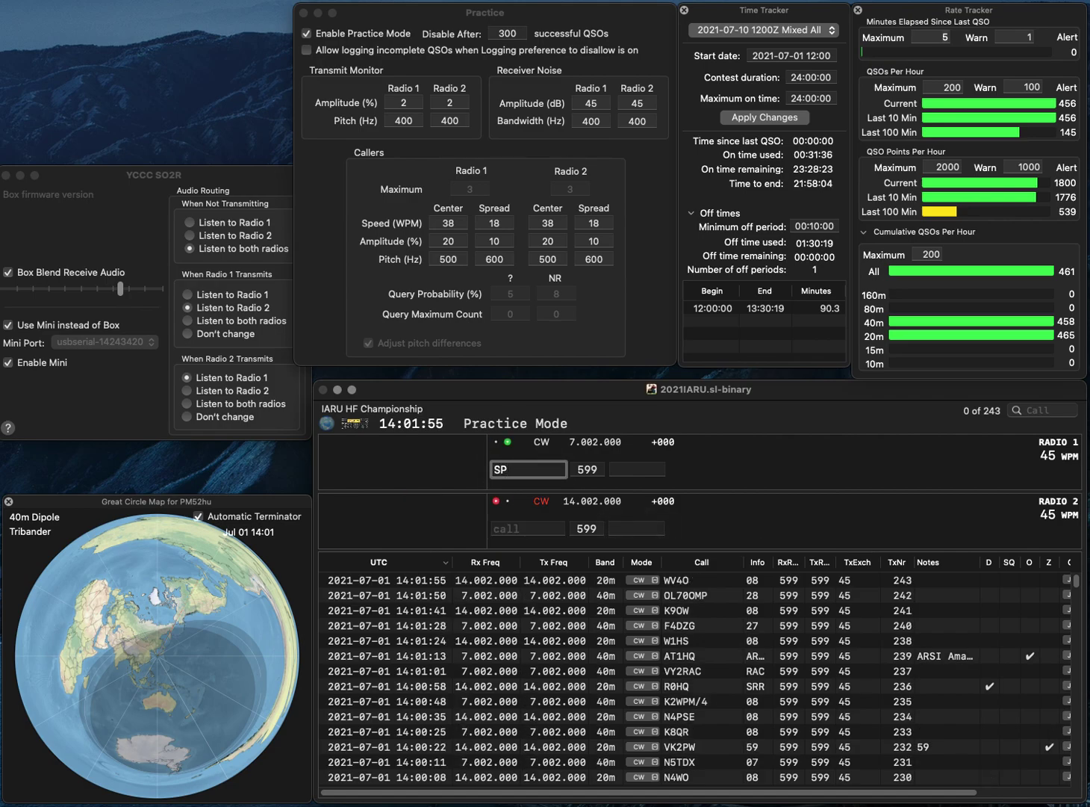
pyautogui.write('3RHV')
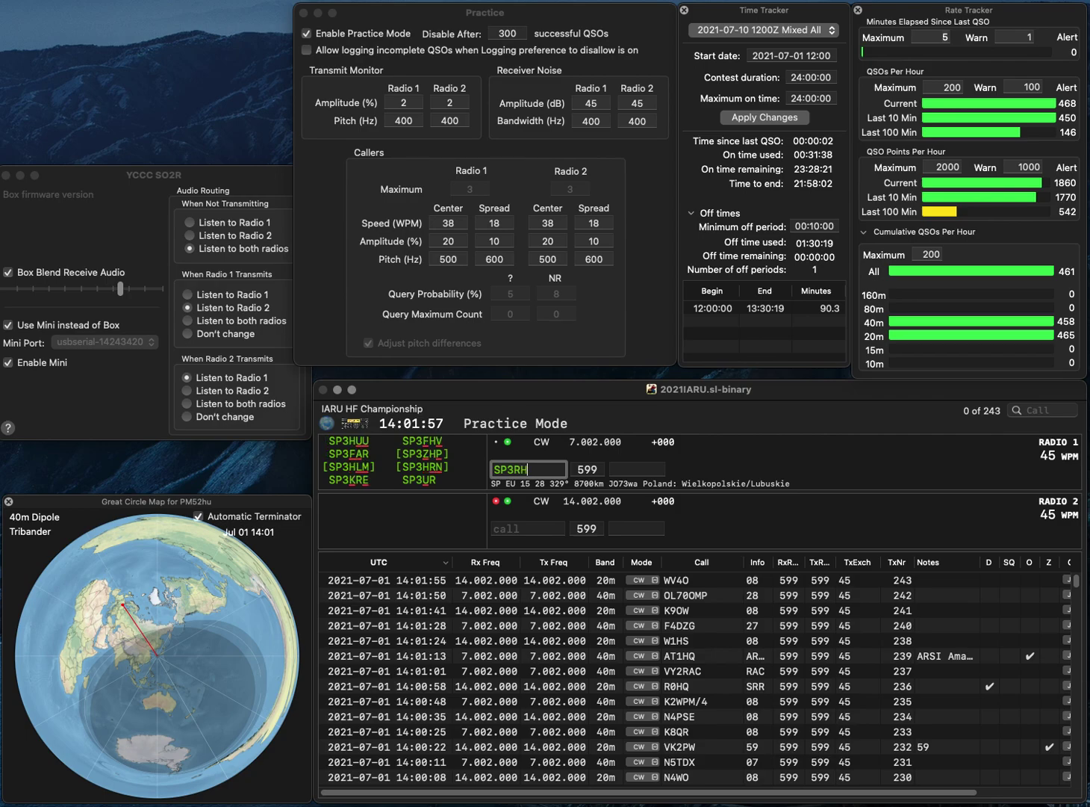
pyautogui.press('Return')
pyautogui.write('9HDA')
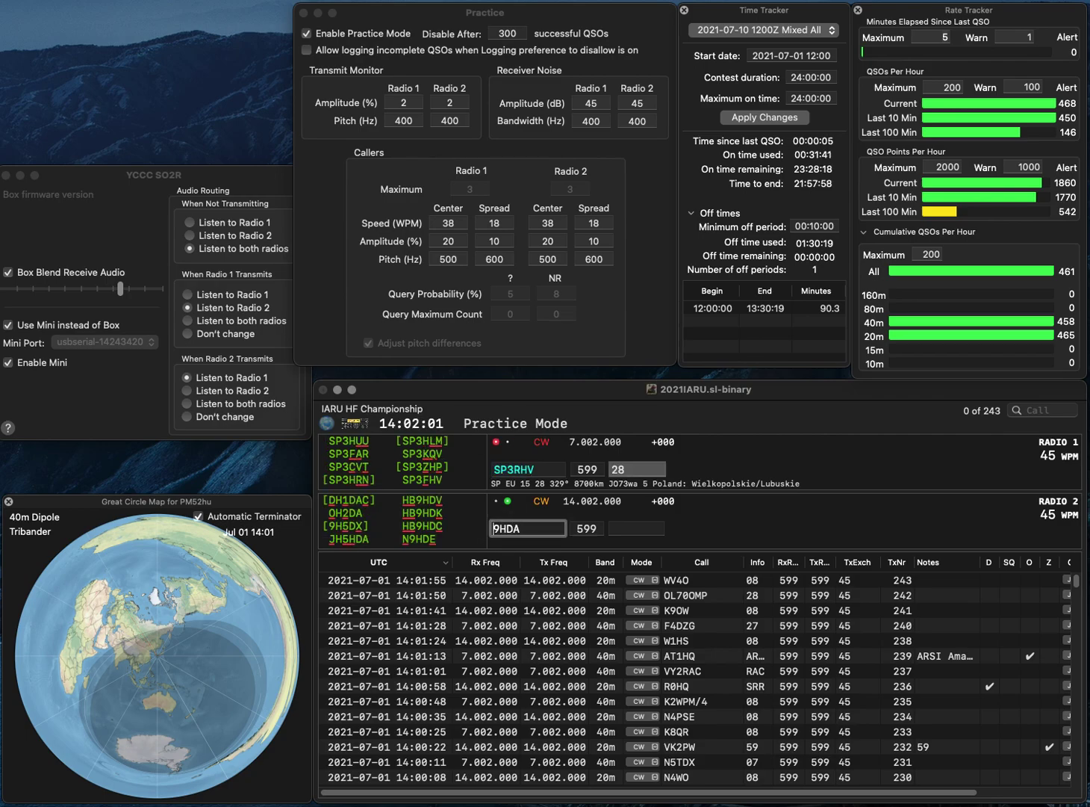
pyautogui.press('Return')
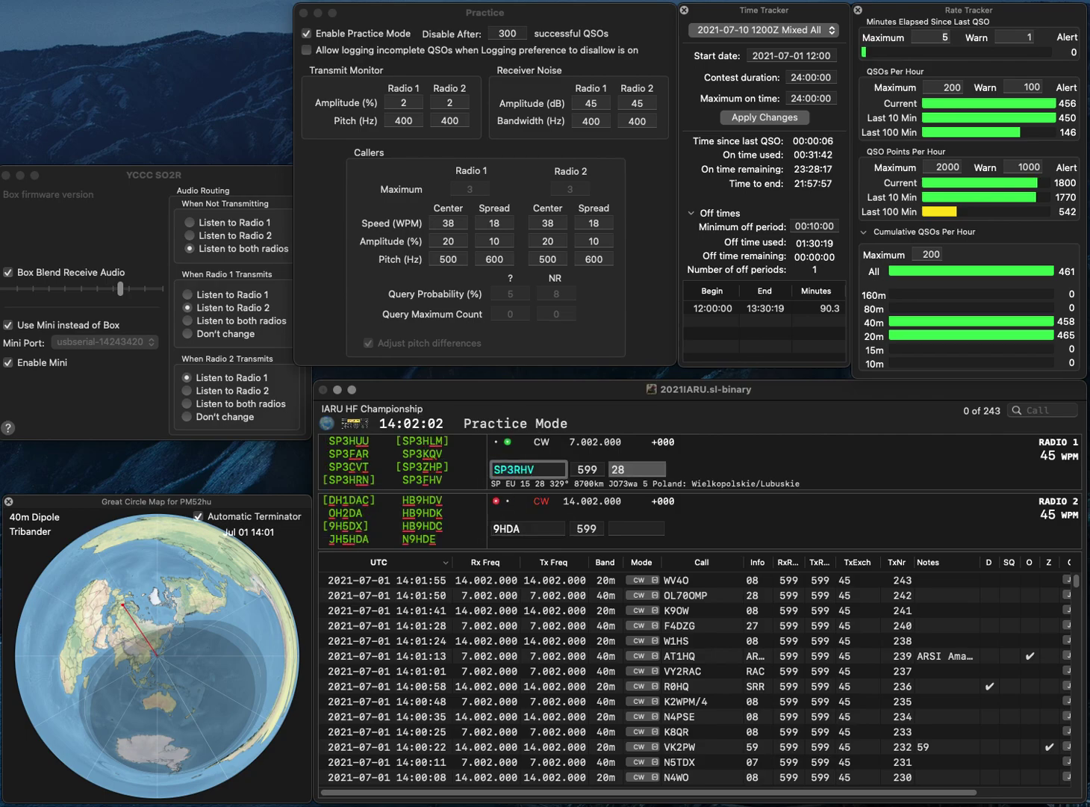
pyautogui.press('BackSpace')
pyautogui.write('F')
pyautogui.press('Return')
# - Correct the Radio 2 call to HB9HBU and send it to the station
pyautogui.write('HB')
pyautogui.press('Left')
pyautogui.press('BackSpace')
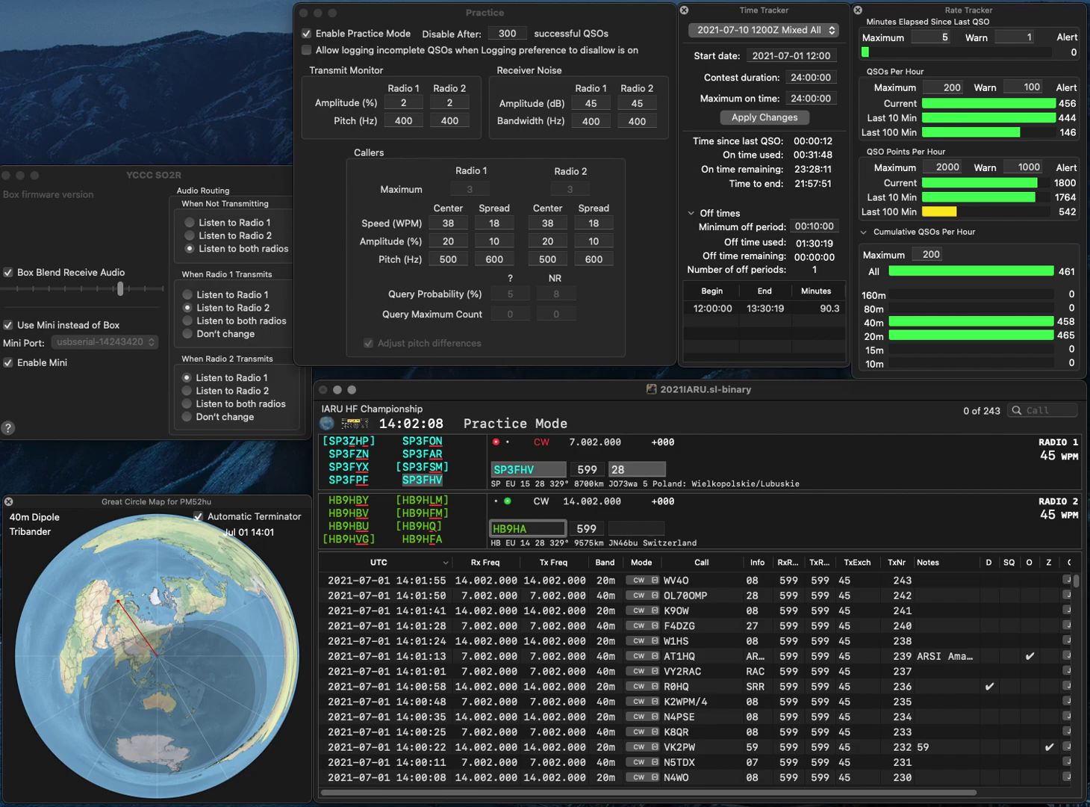
pyautogui.write('DU')
pyautogui.press('Delete')
pyautogui.press('Left')
pyautogui.press('BackSpace')
pyautogui.write('B')
pyautogui.press('Return')
pyautogui.press('Return')
pyautogui.press('\\')
pyautogui.press('Tab')
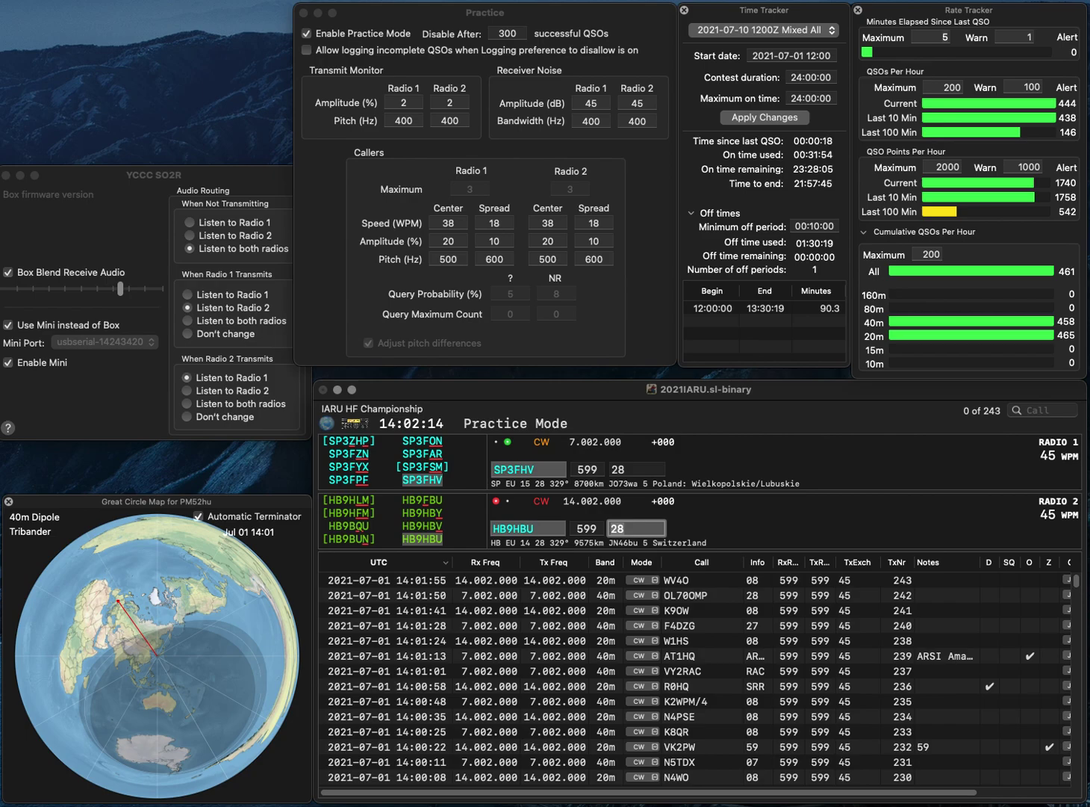
pyautogui.press('Tab')
pyautogui.press('Tab')
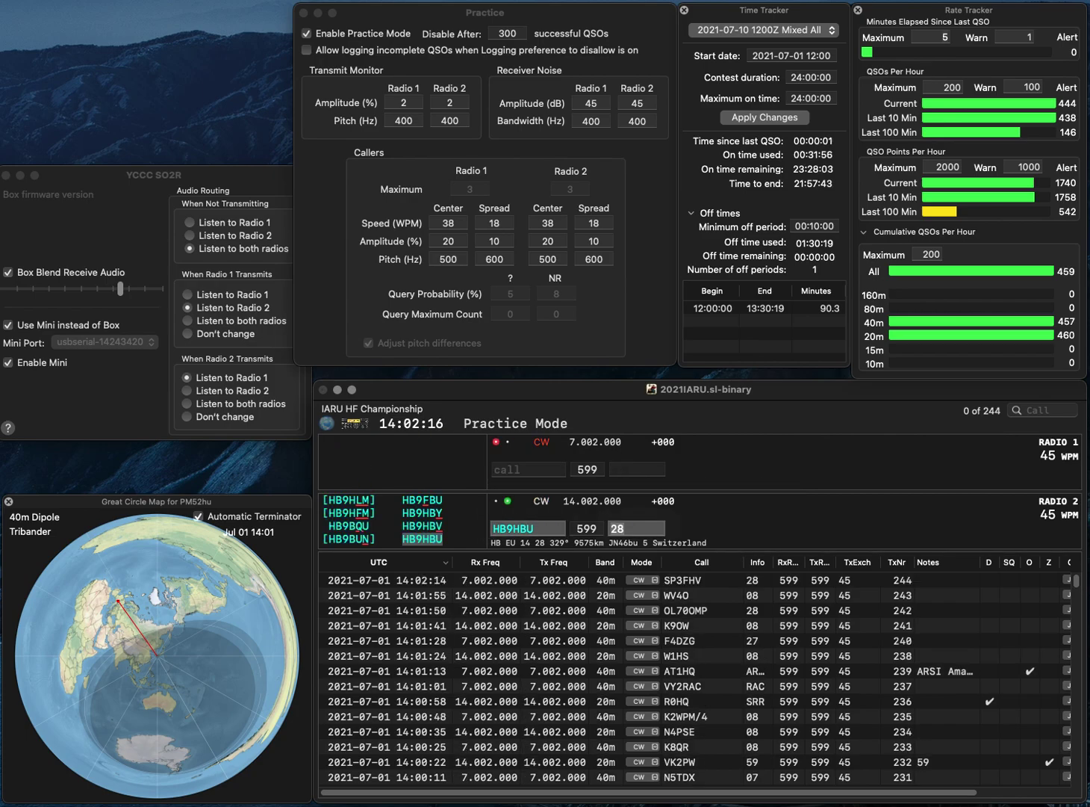
pyautogui.press('Return')
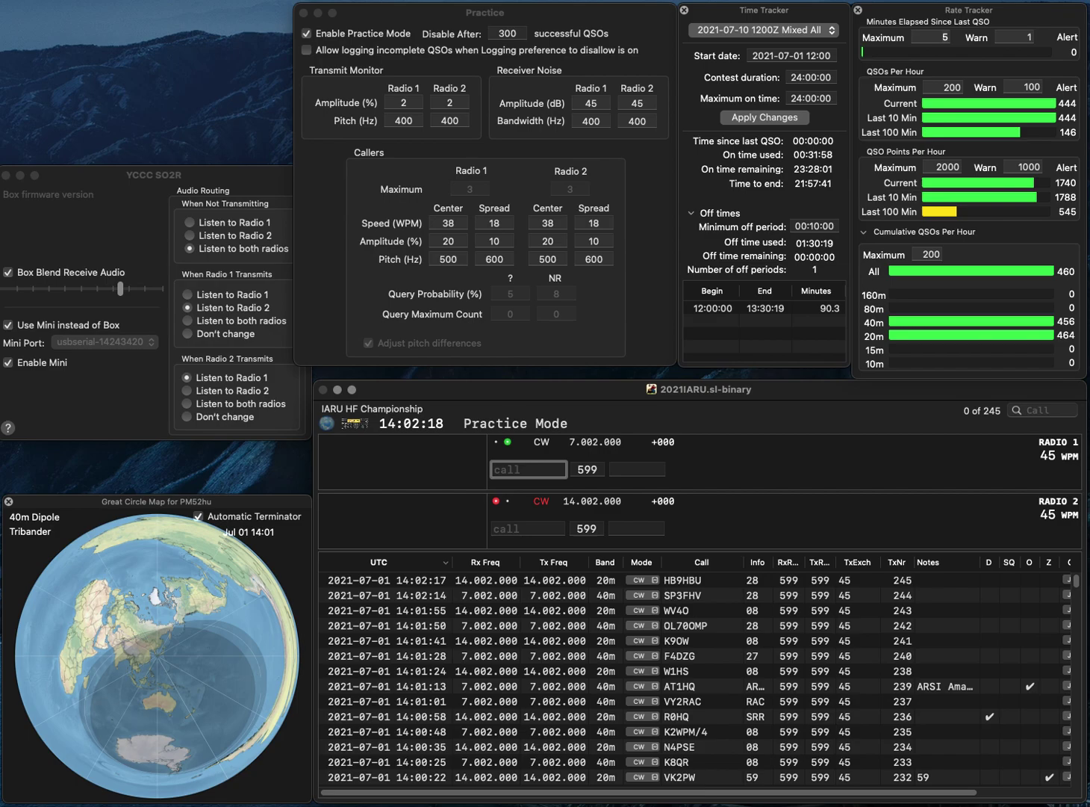
pyautogui.press('Return')
pyautogui.write('EU1DC')
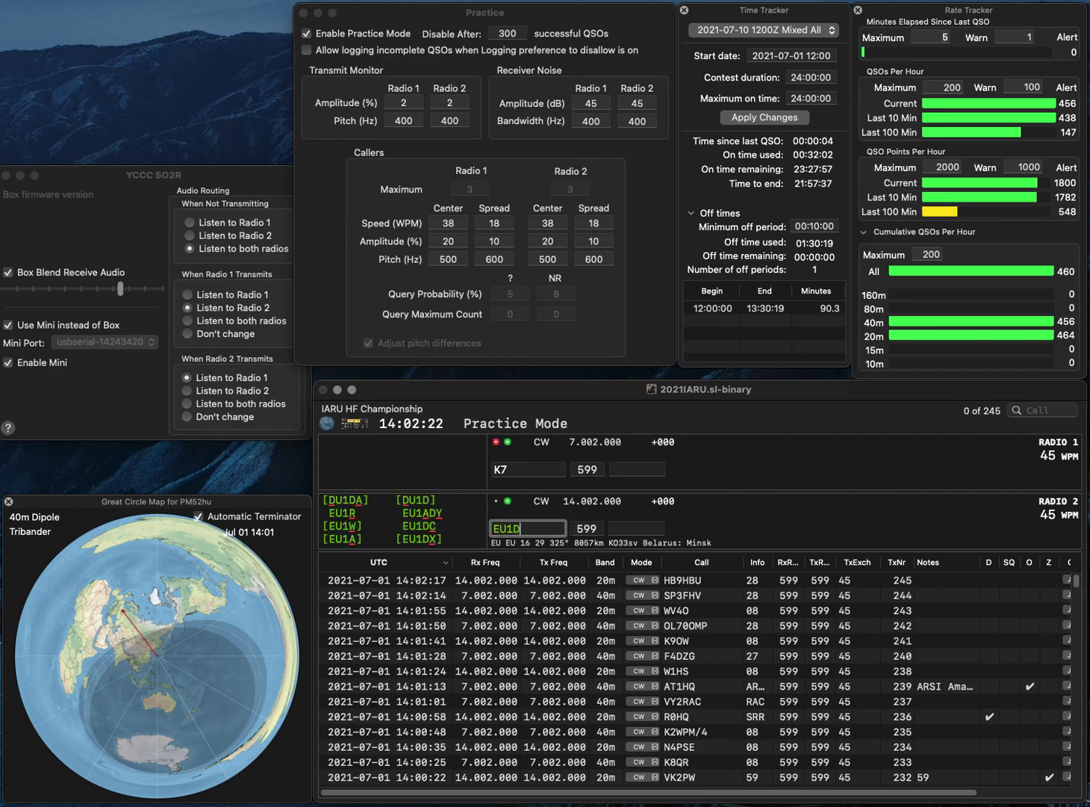
pyautogui.press('Return')
pyautogui.write('DSE')
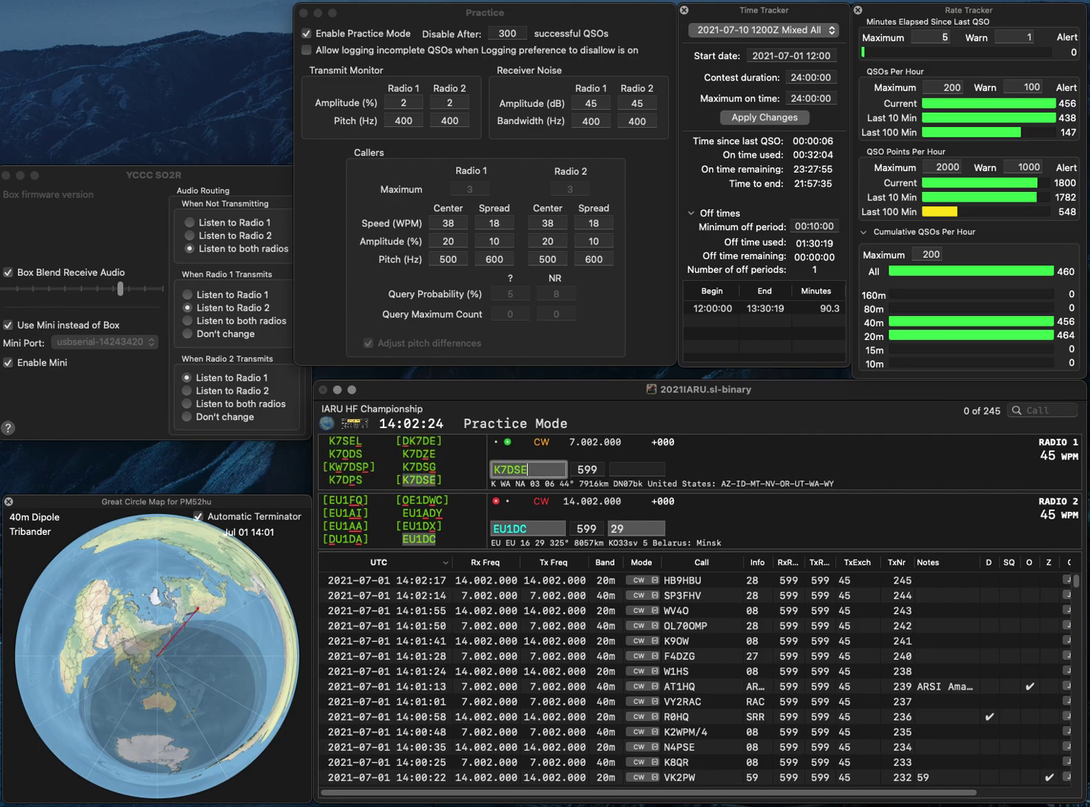
pyautogui.press('Return')
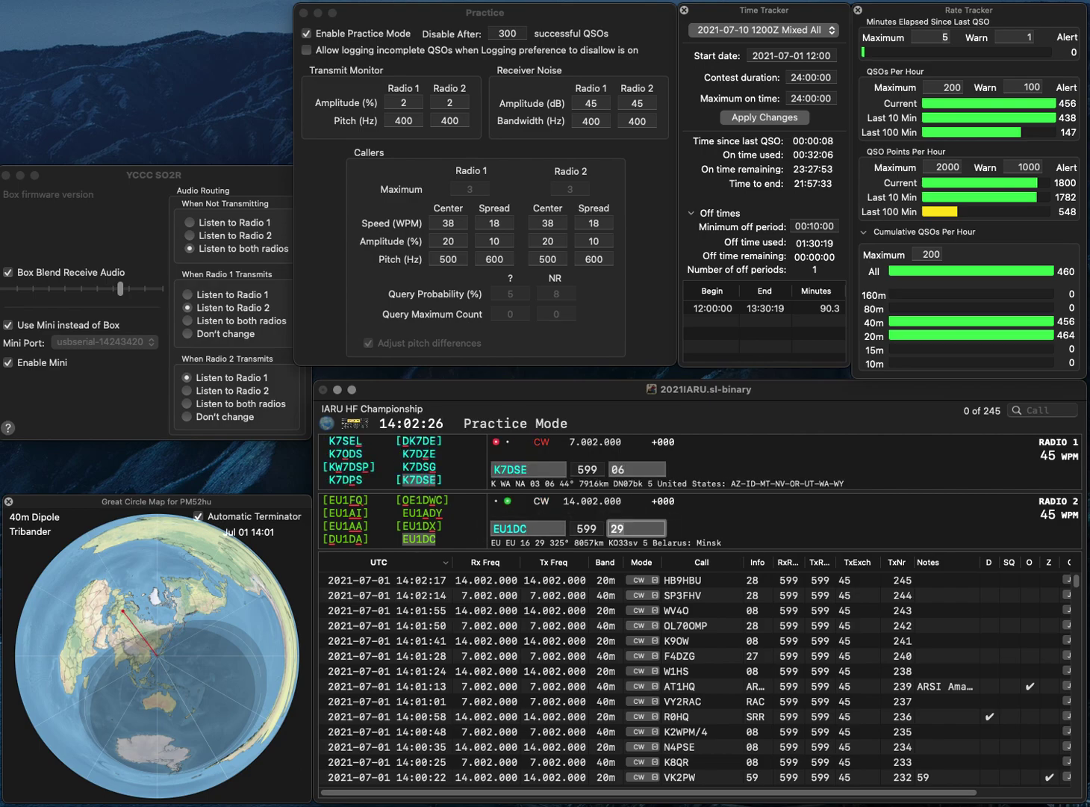
pyautogui.press('Return')
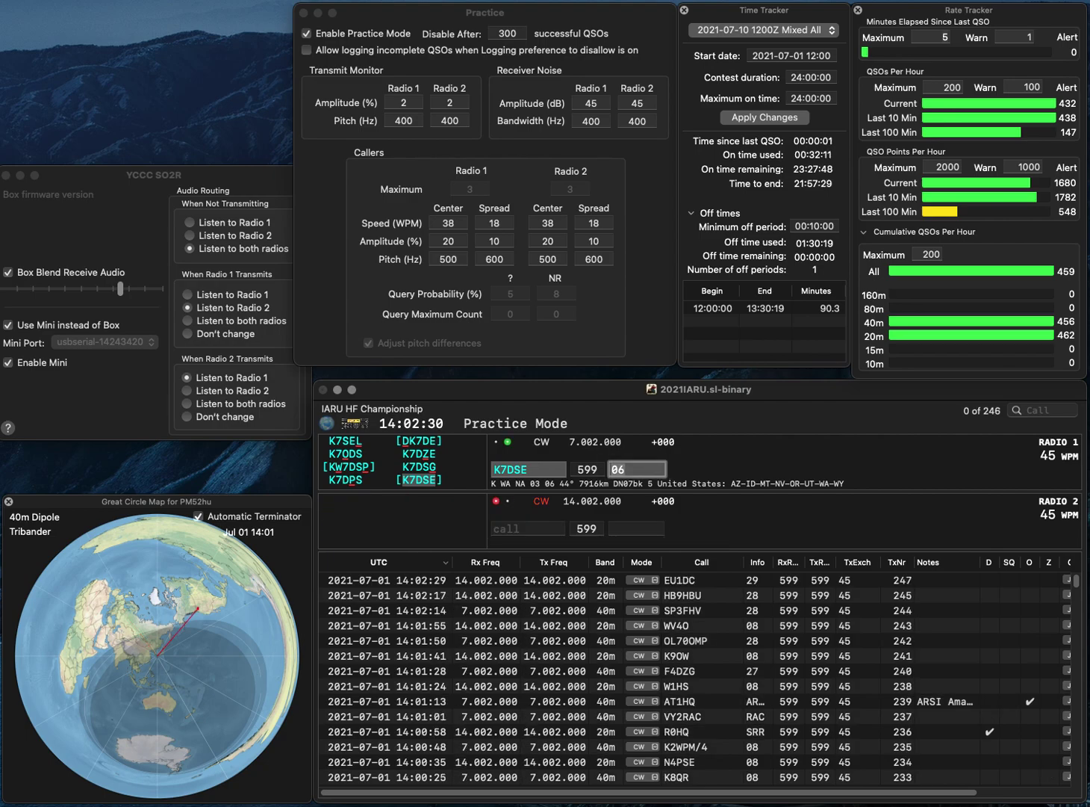
pyautogui.press('Return')
# - Send the partial call SG9 on Radio 2 and answer DL8QS on Radio 1
pyautogui.write('SG9')
pyautogui.press('Return')
pyautogui.write('DL8QS')
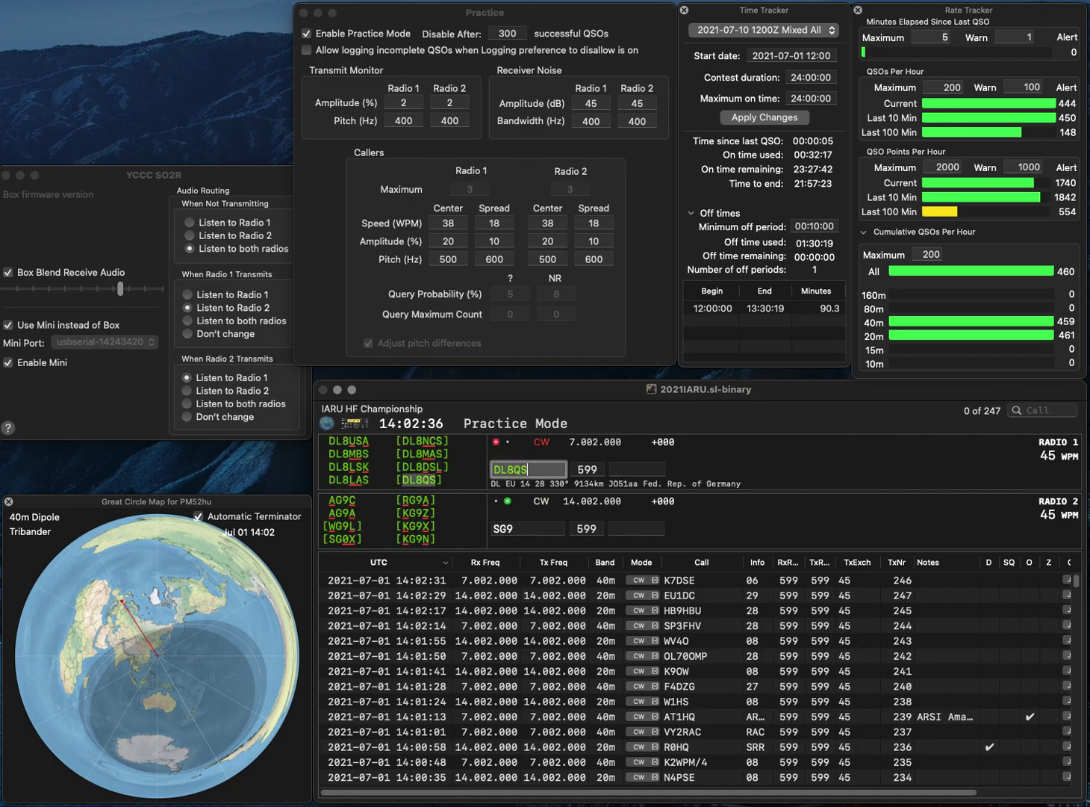
pyautogui.press('Return')
# - Change the Radio 2 call to SG83D and send it to the station
pyautogui.press('BackSpace')
pyautogui.write('83')
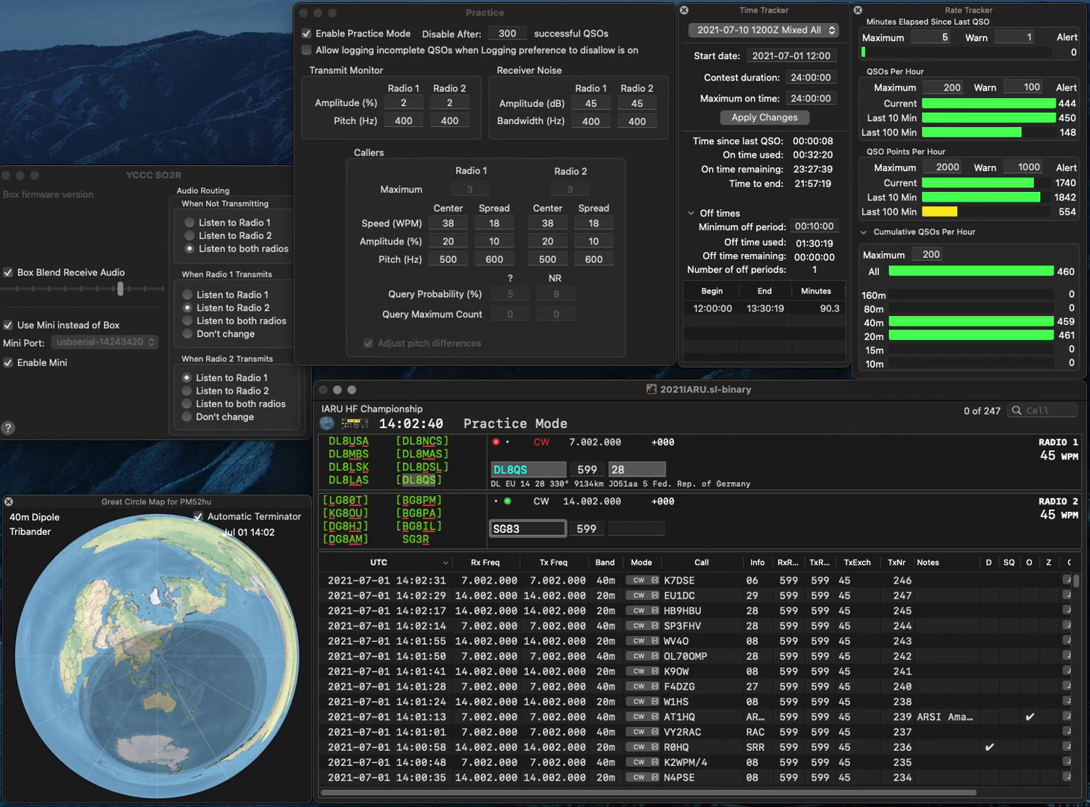
pyautogui.write('D')
pyautogui.press('Return')
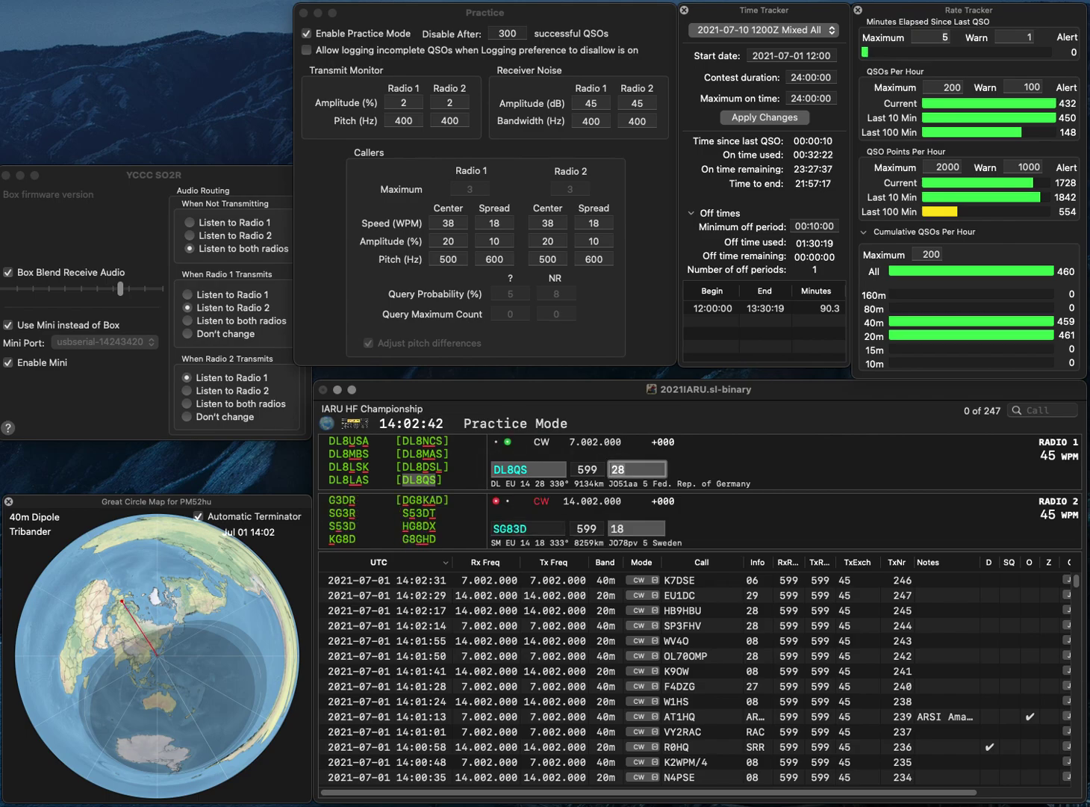
# - Log DL8QS on Radio 1, and change the Radio 2 call to SG83TND and send it
pyautogui.press('Return')
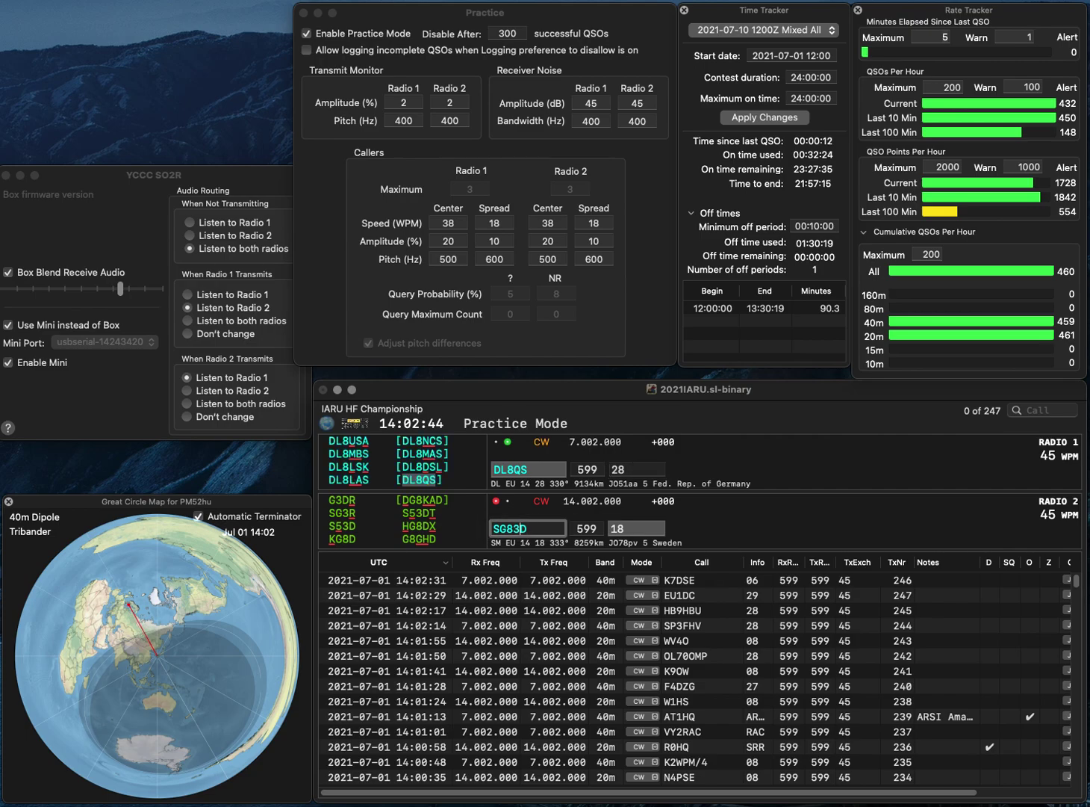
pyautogui.write('?')
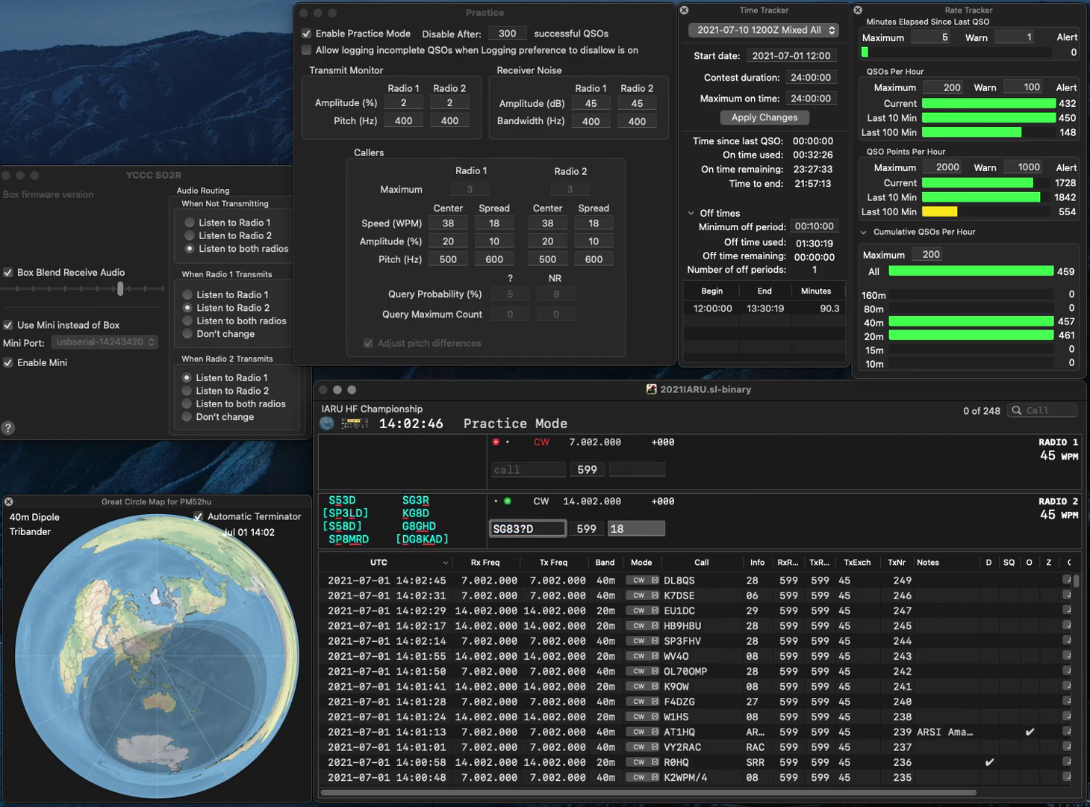
pyautogui.press('BackSpace')
pyautogui.write('BD')
pyautogui.press('BackSpace')
pyautogui.press('BackSpace')
pyautogui.write('TN')
pyautogui.press('Return')
# - Answer SM5MVE on Radio 1, and correct the Radio 2 call to HG83BTND and send it
pyautogui.write('SM5MVE')
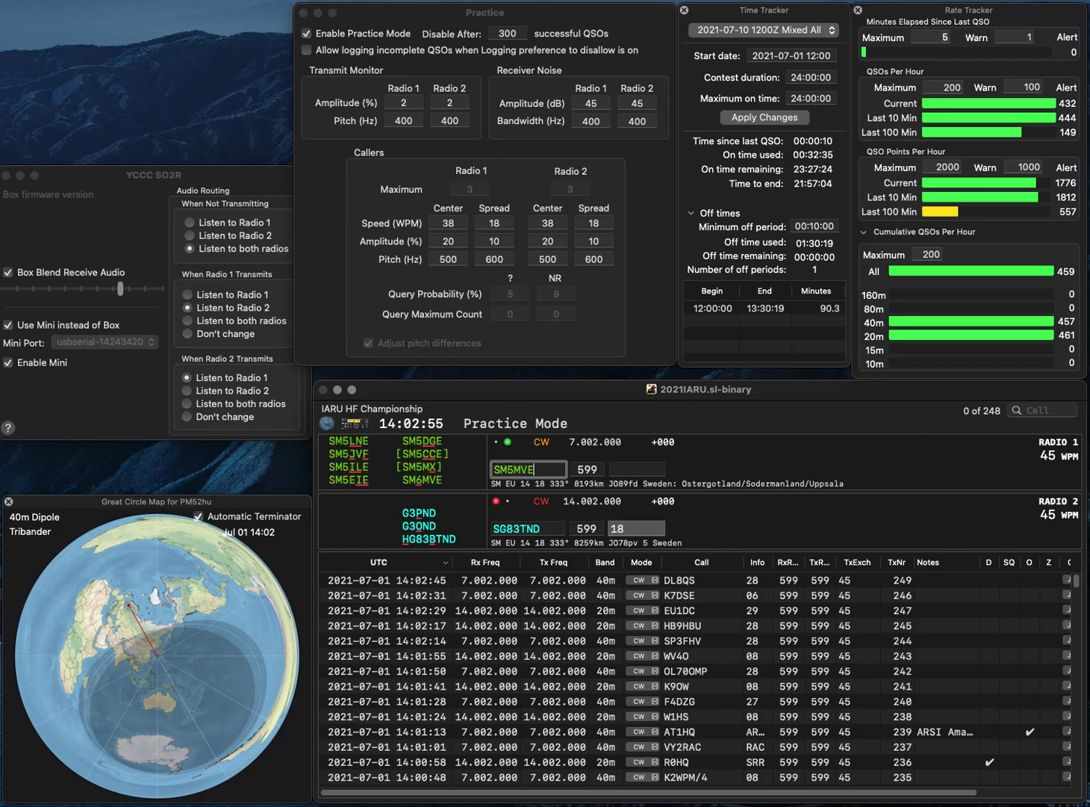
pyautogui.press('Return')
pyautogui.press('Delete')
pyautogui.write('HG83')
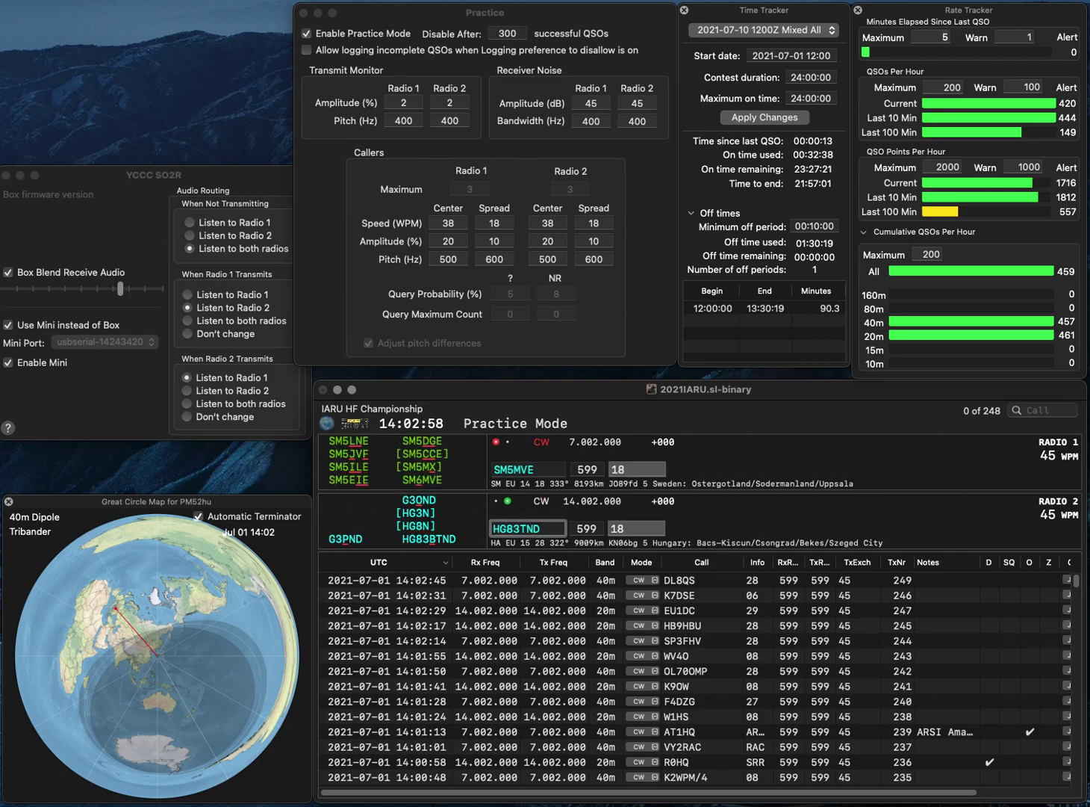
pyautogui.write('B')
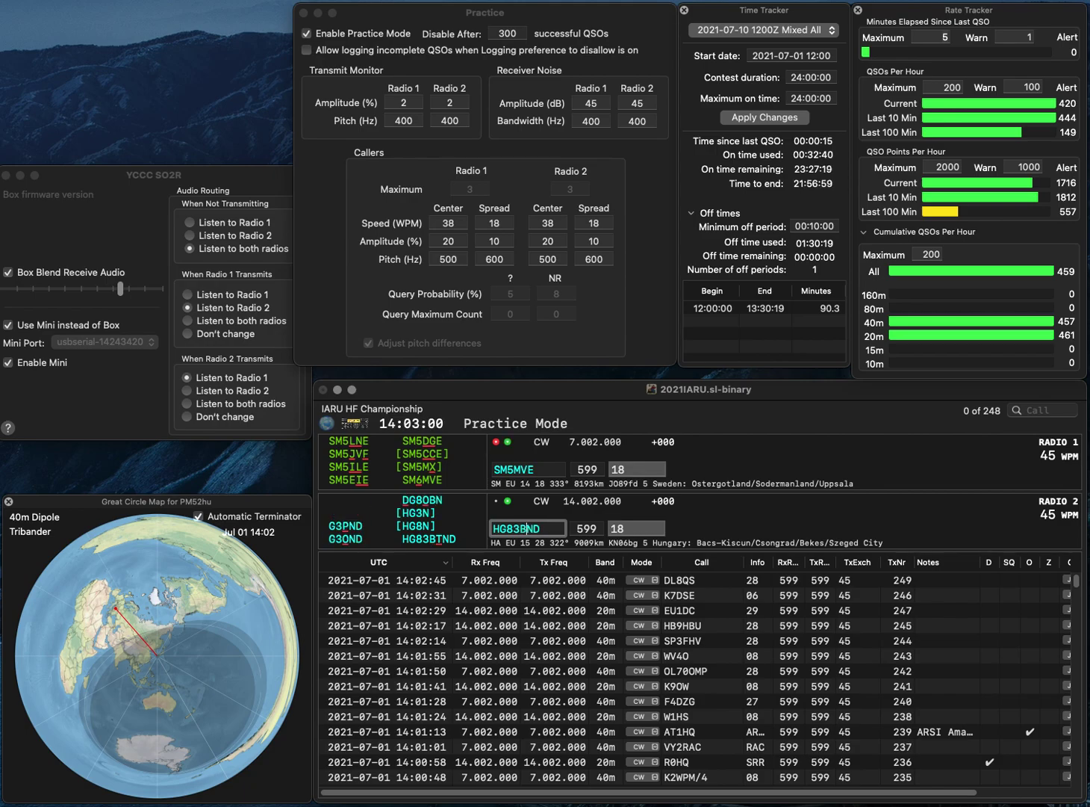
pyautogui.press('Return')
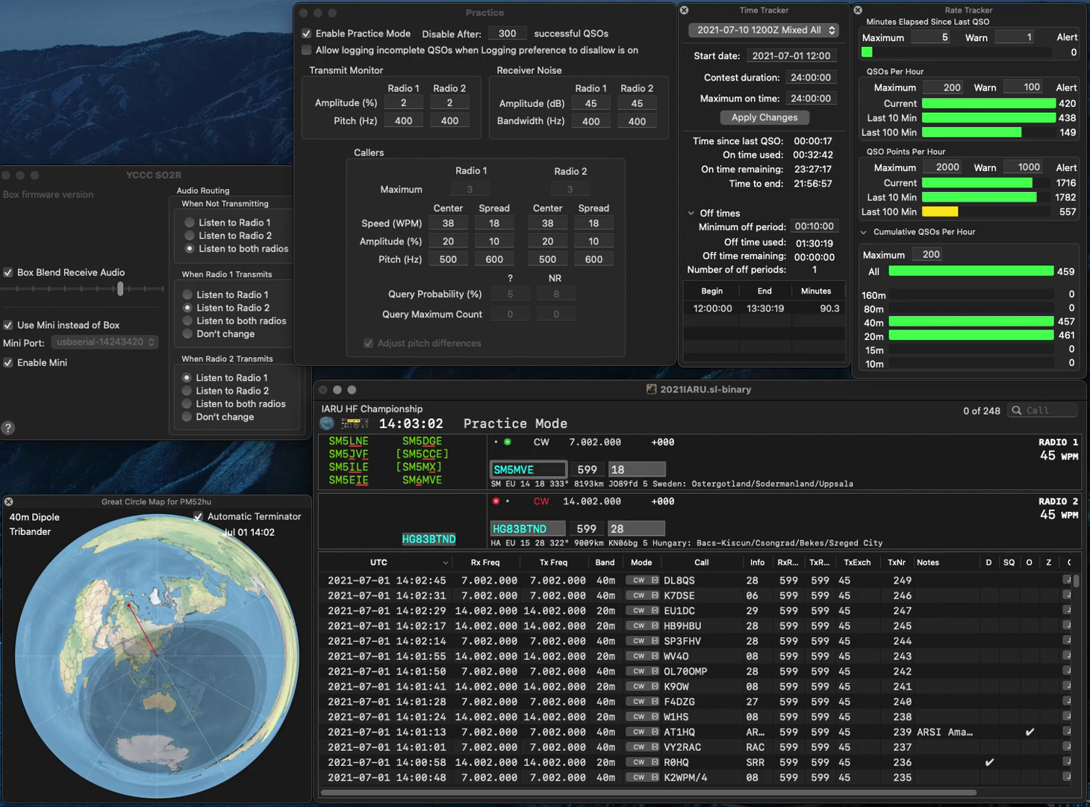
# - Correct the Radio 1 call to SM6MVE and send it to the station
pyautogui.press('Left')
pyautogui.press('BackSpace')
pyautogui.write('6')
pyautogui.press('Return')
pyautogui.press('Tab')
pyautogui.press('Return')
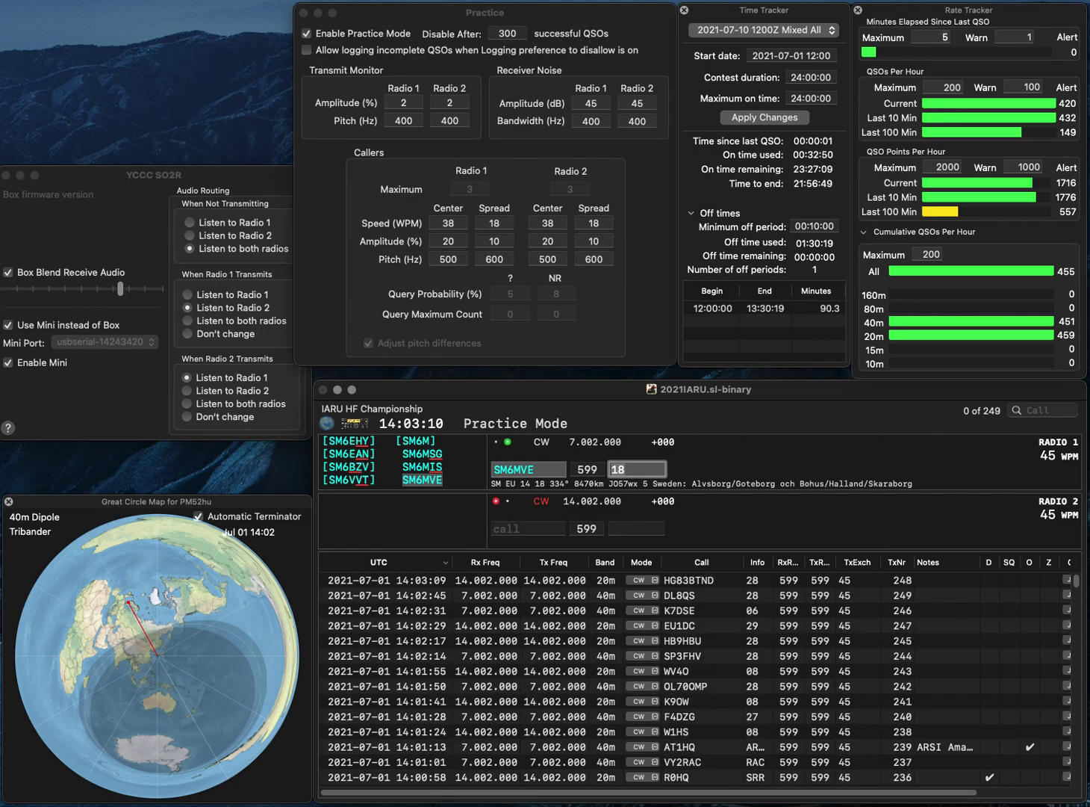
pyautogui.press('Return')
# - Answer E20HHK on Radio 2 and send the partial call YF on Radio 1
pyautogui.write('E')
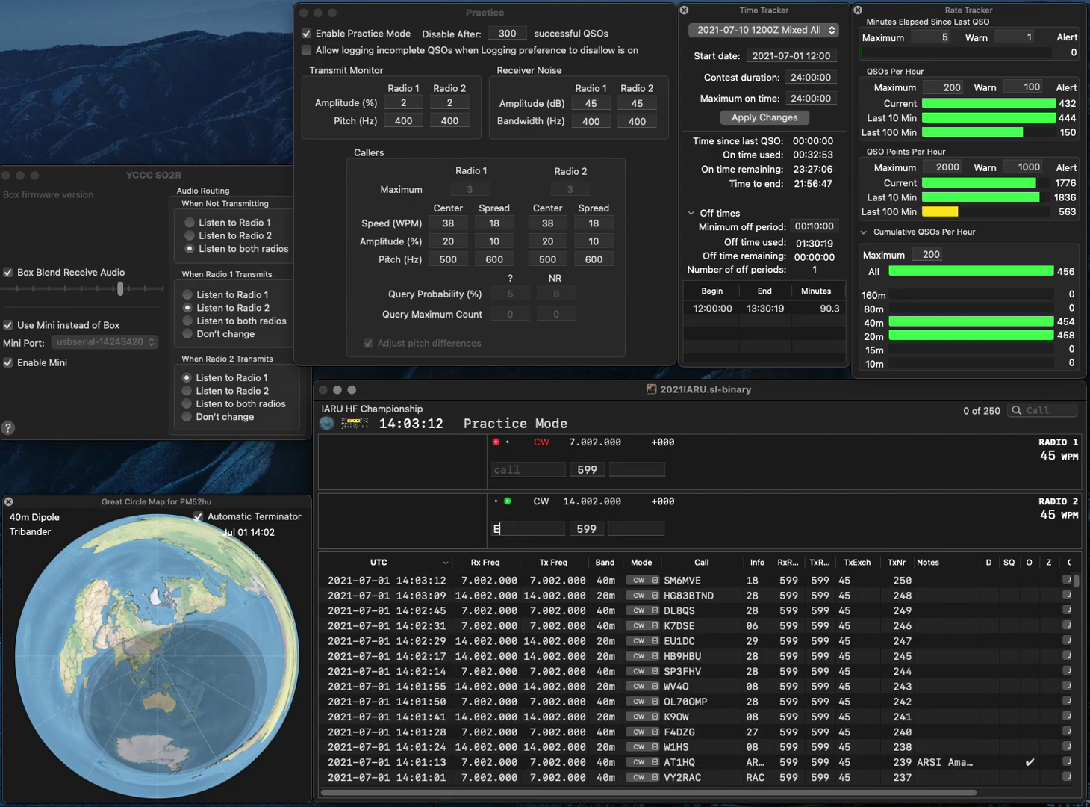
pyautogui.write('20H')
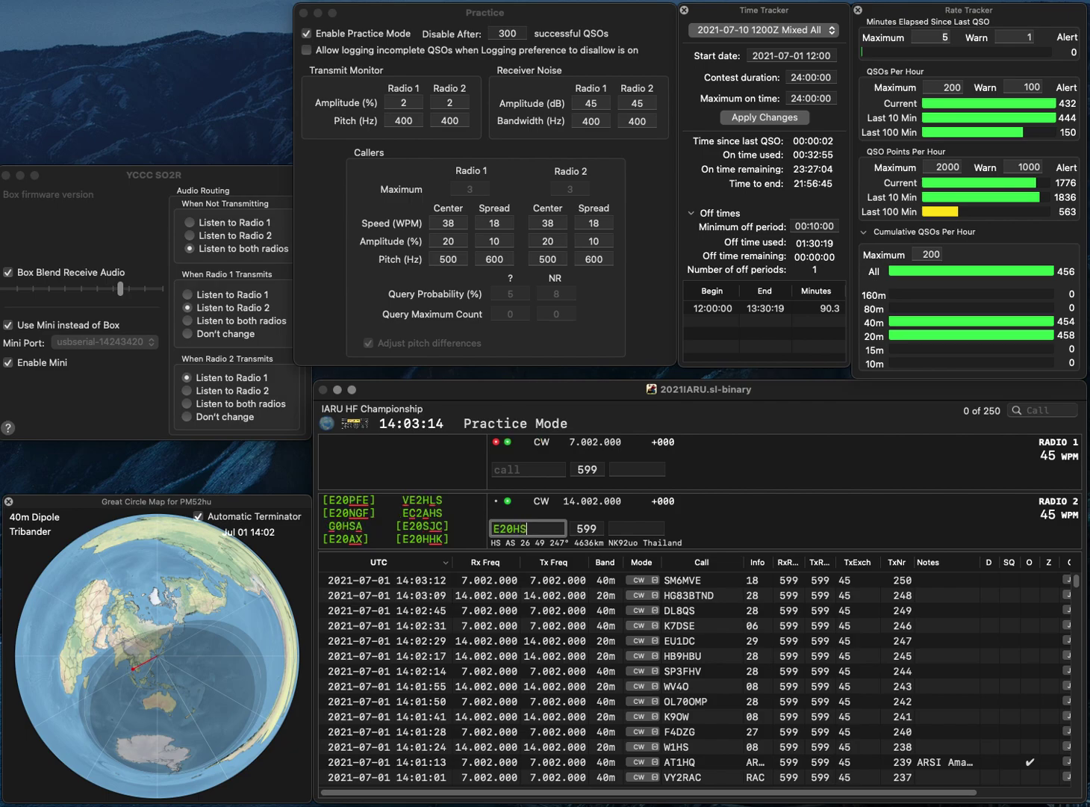
pyautogui.write('HK')
pyautogui.press('Return')
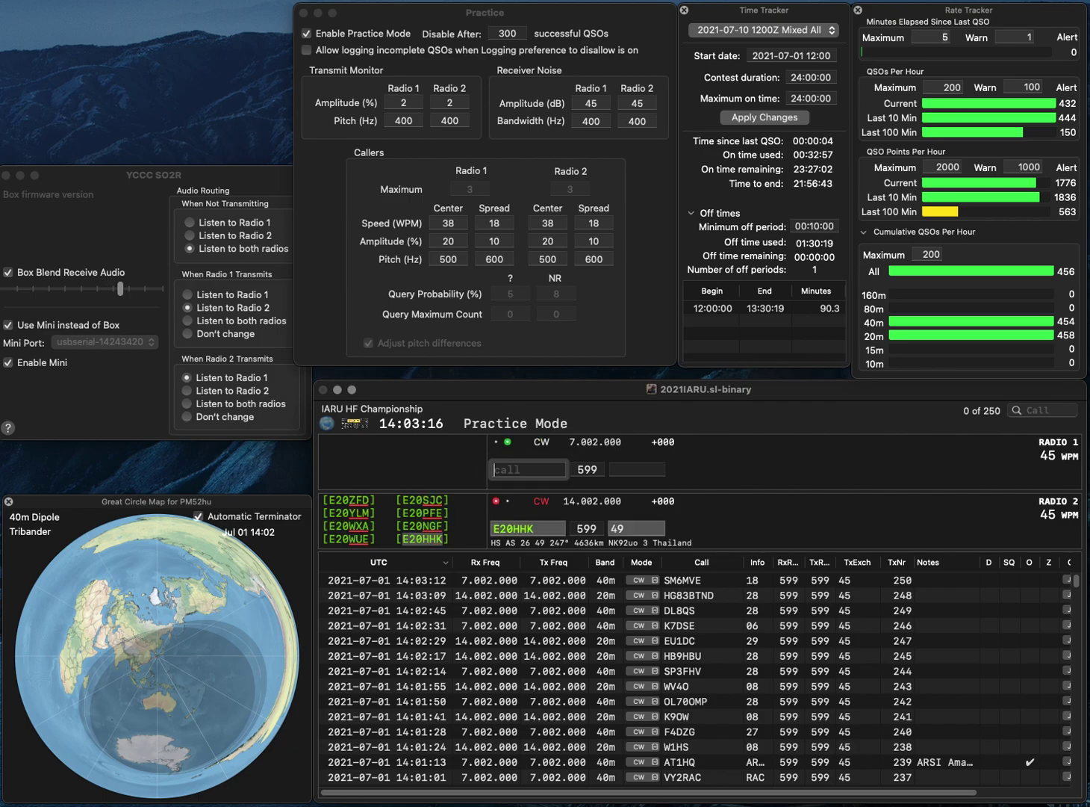
pyautogui.write('Y')
pyautogui.press('Return')
# - Log E20HHK on Radio 2, and correct the Radio 1 call to YV5AJ and send it
pyautogui.press('Tab')
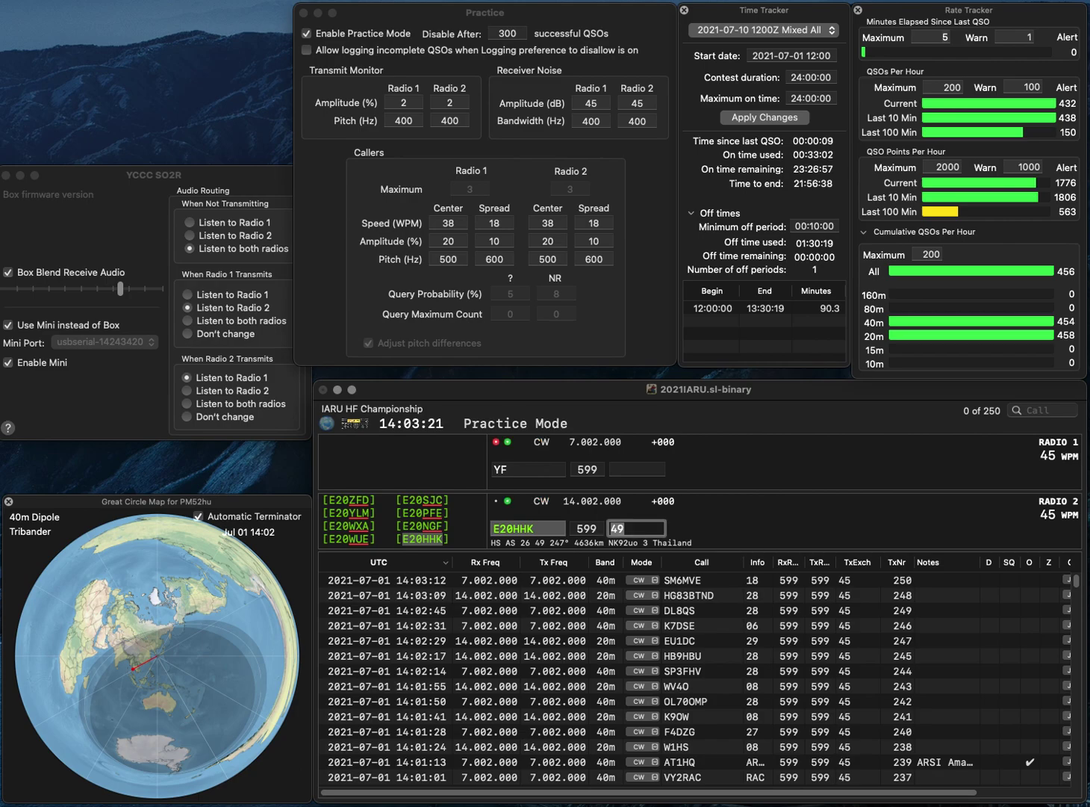
pyautogui.press('Return')
pyautogui.press('BackSpace')
pyautogui.write('CV5AJ')
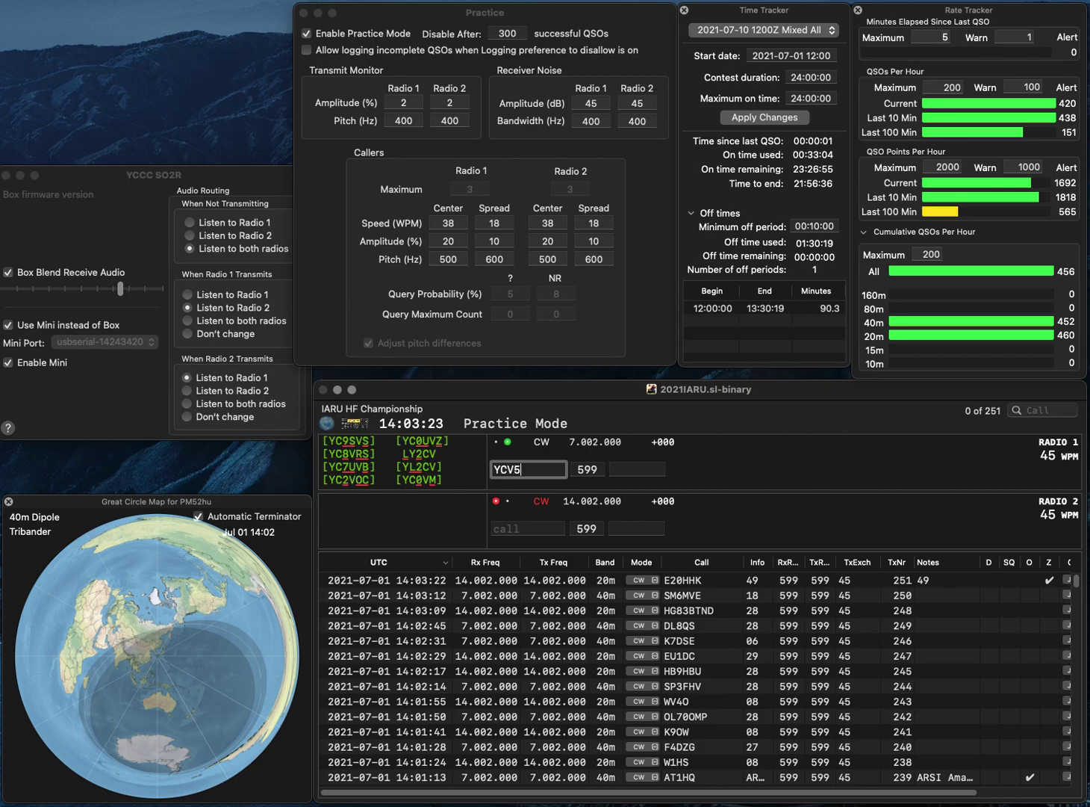
pyautogui.press('Delete')
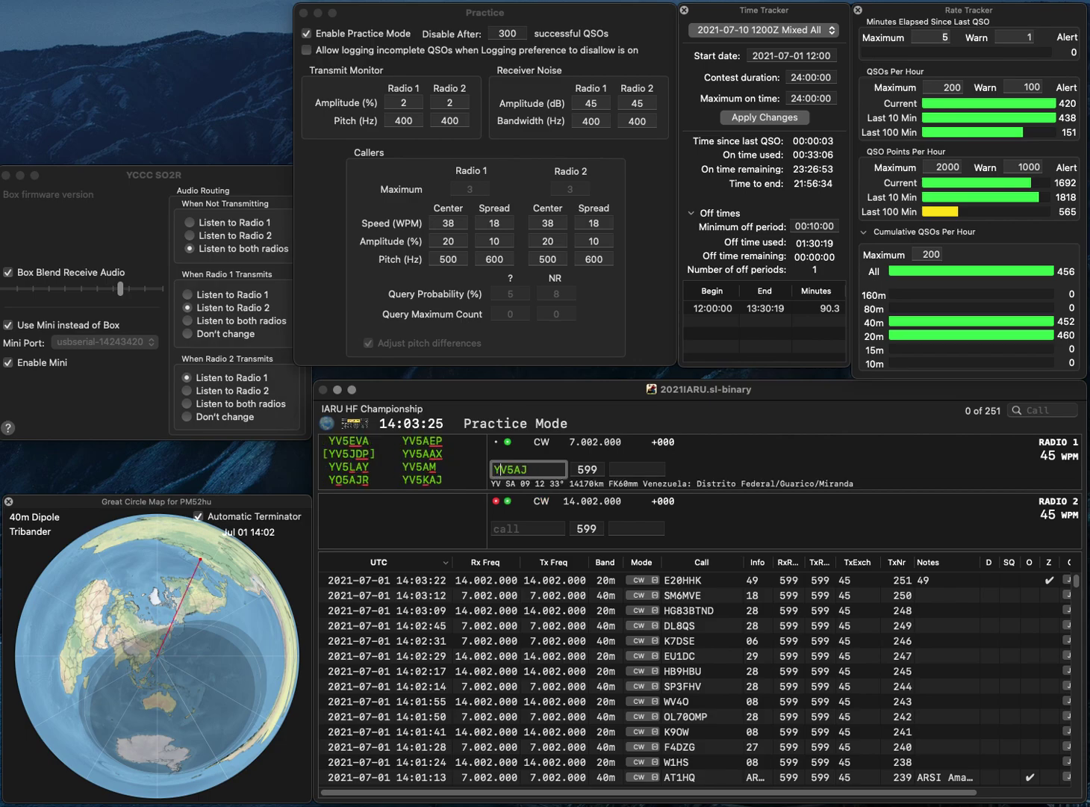
pyautogui.press('Return')
pyautogui.write('N')
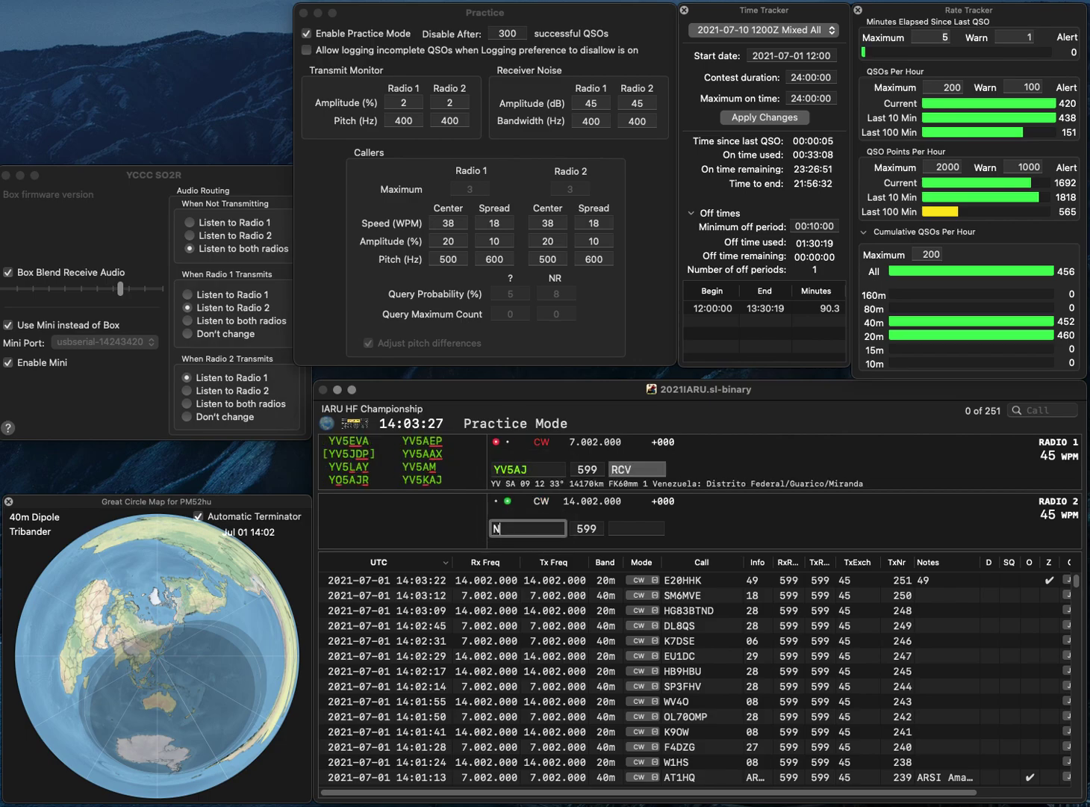
pyautogui.write('2ATD')
pyautogui.press('Return')
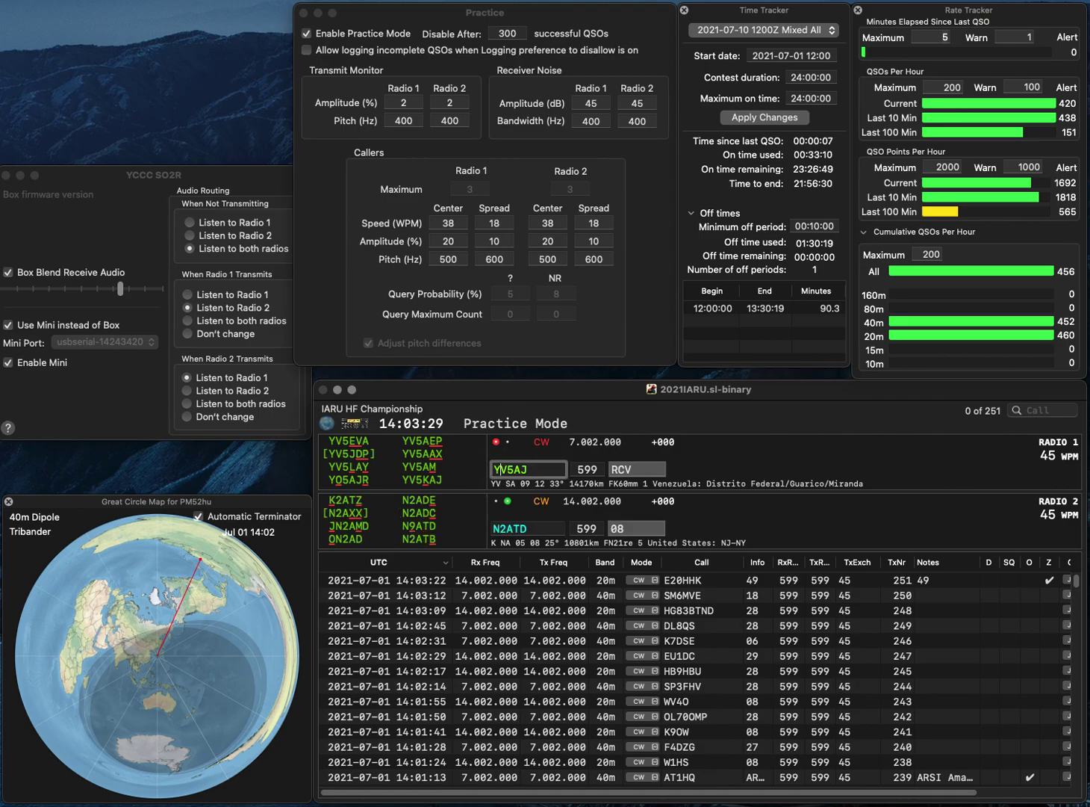
pyautogui.press('Tab')
pyautogui.press('Return')
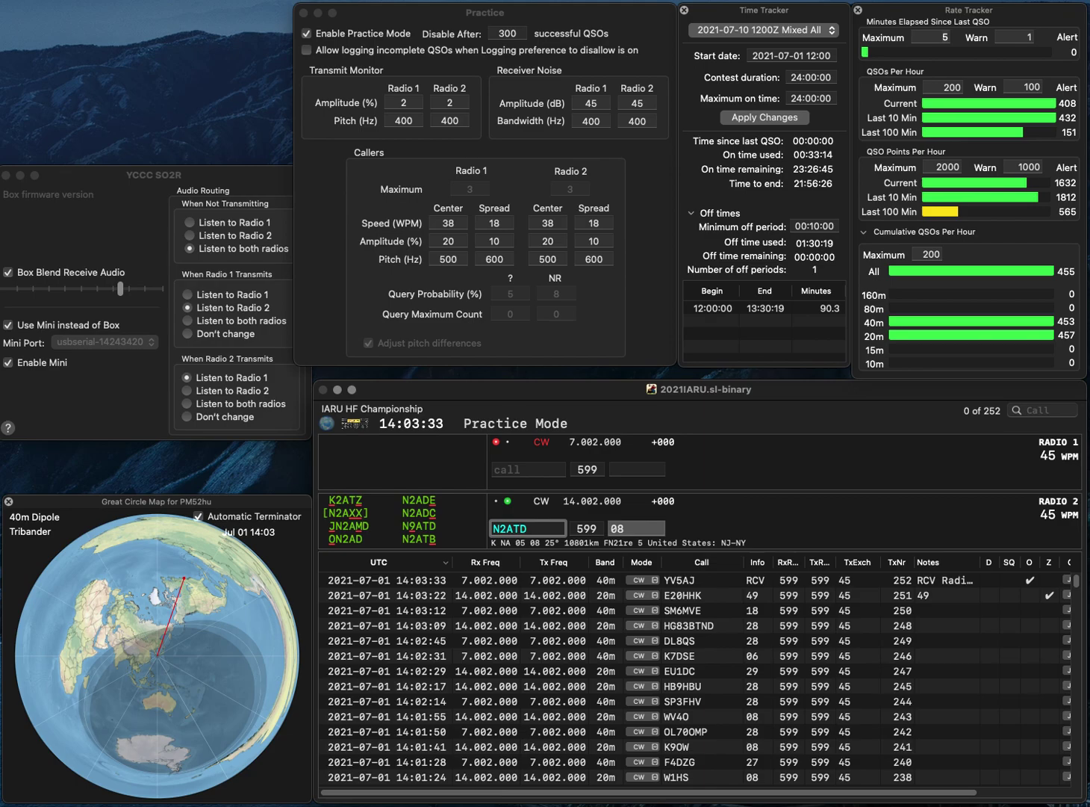
pyautogui.press('BackSpace')
pyautogui.write('B')
pyautogui.press('Return')
# - Answer RV1AC on Radio 1 and log the N2ATB contact on Radio 2
pyautogui.write('AC')
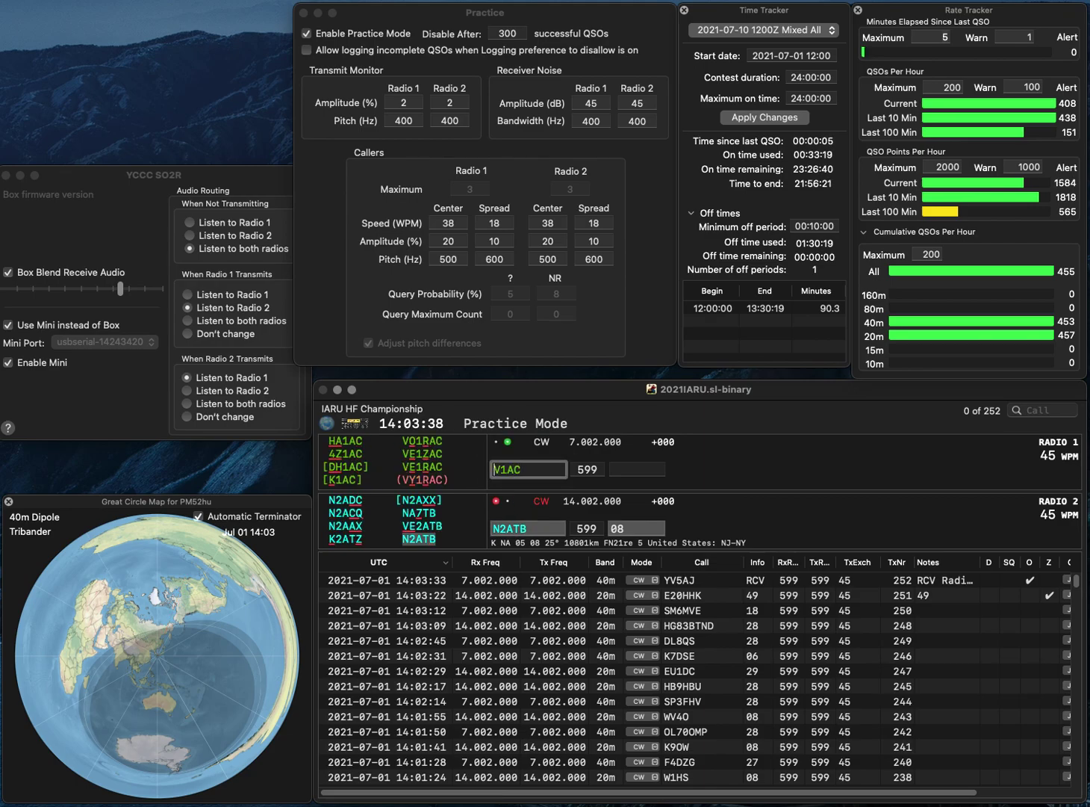
pyautogui.press('Home')
pyautogui.write('R')
pyautogui.press('Return')
pyautogui.press('Return')
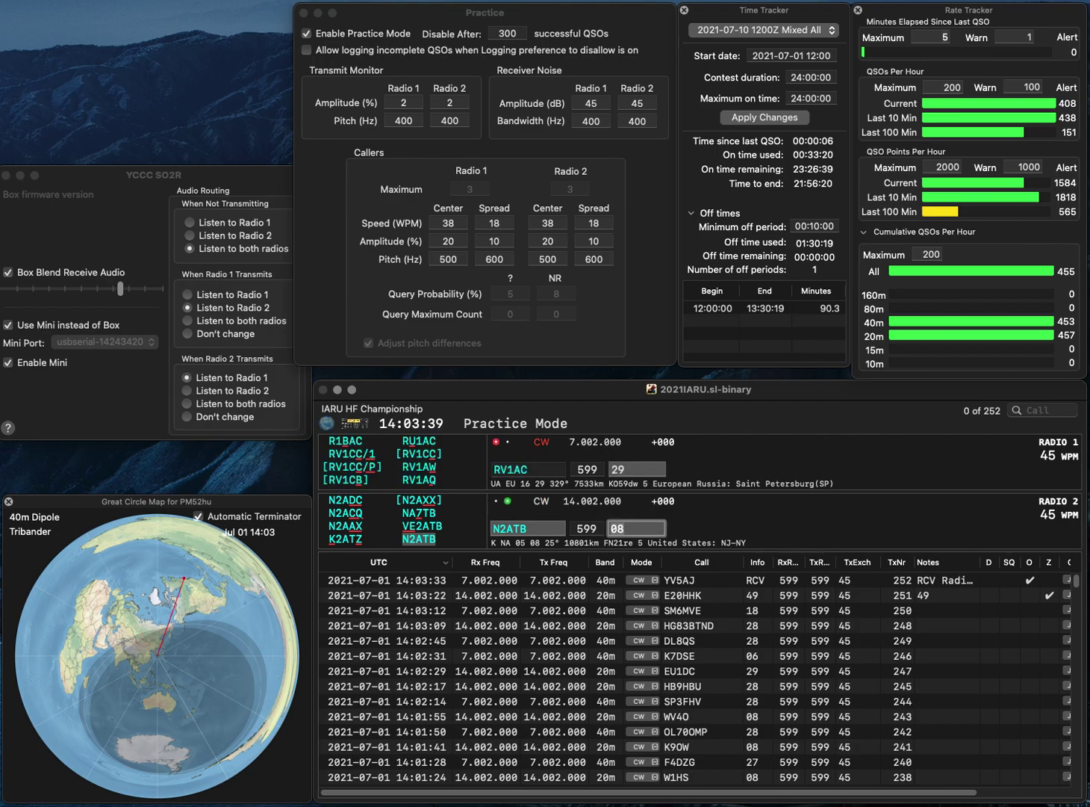
pyautogui.press('Return')
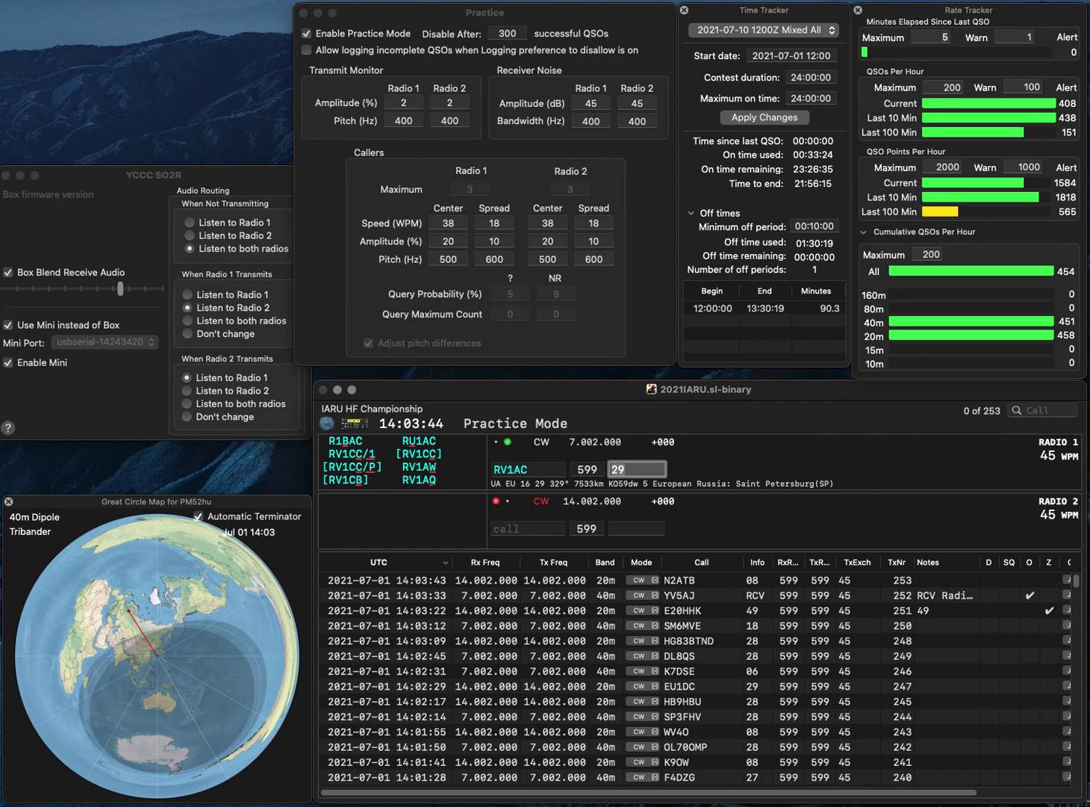
# - Send RV1AC again on Radio 1 and answer JF1RPZ on Radio 2
pyautogui.click(618, 470)
pyautogui.click(496, 470)
pyautogui.press('Return')
pyautogui.write('JF1RP')
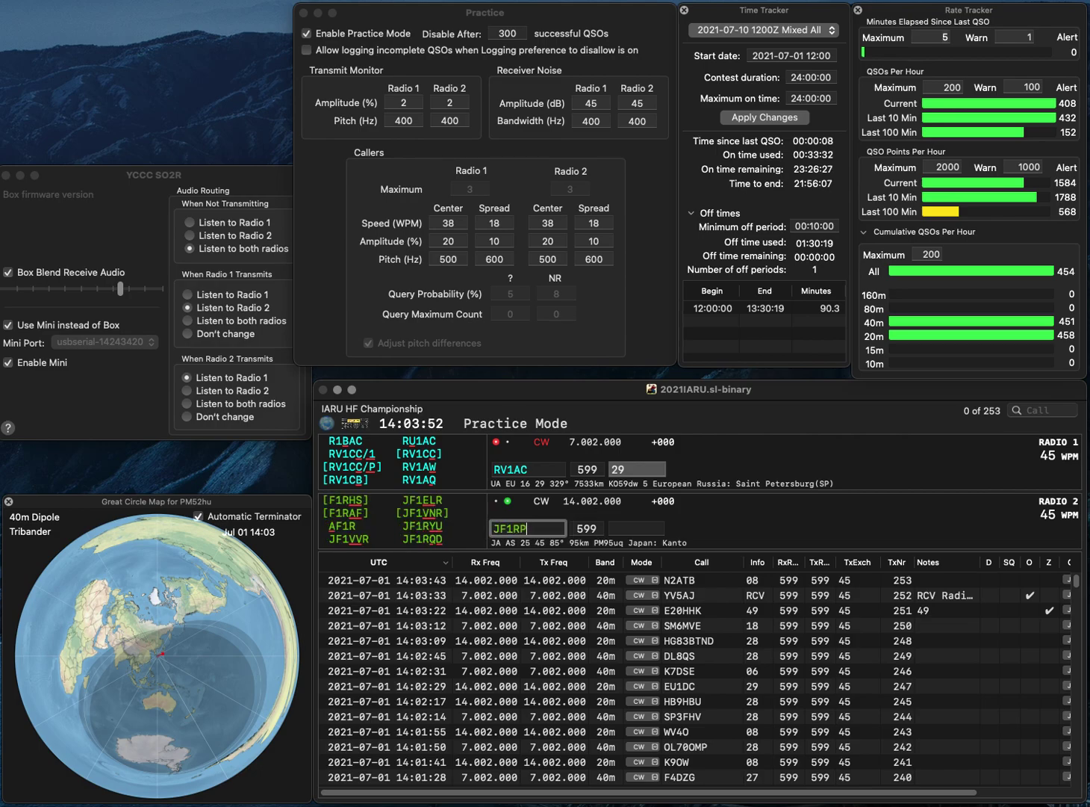
pyautogui.write('Z')
pyautogui.press('Return')
# - Correct the Radio 1 call to RU1AC and send it to the station
pyautogui.press('Delete')
pyautogui.write('U')
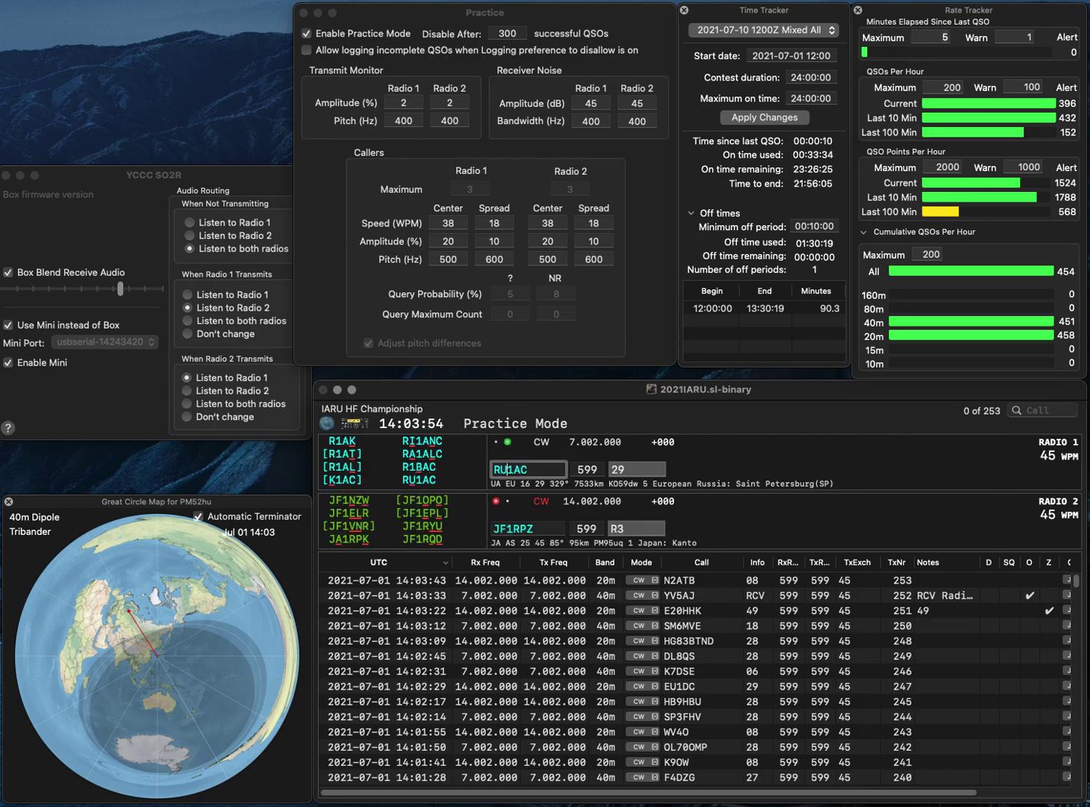
pyautogui.press('Return')
pyautogui.press('\\')
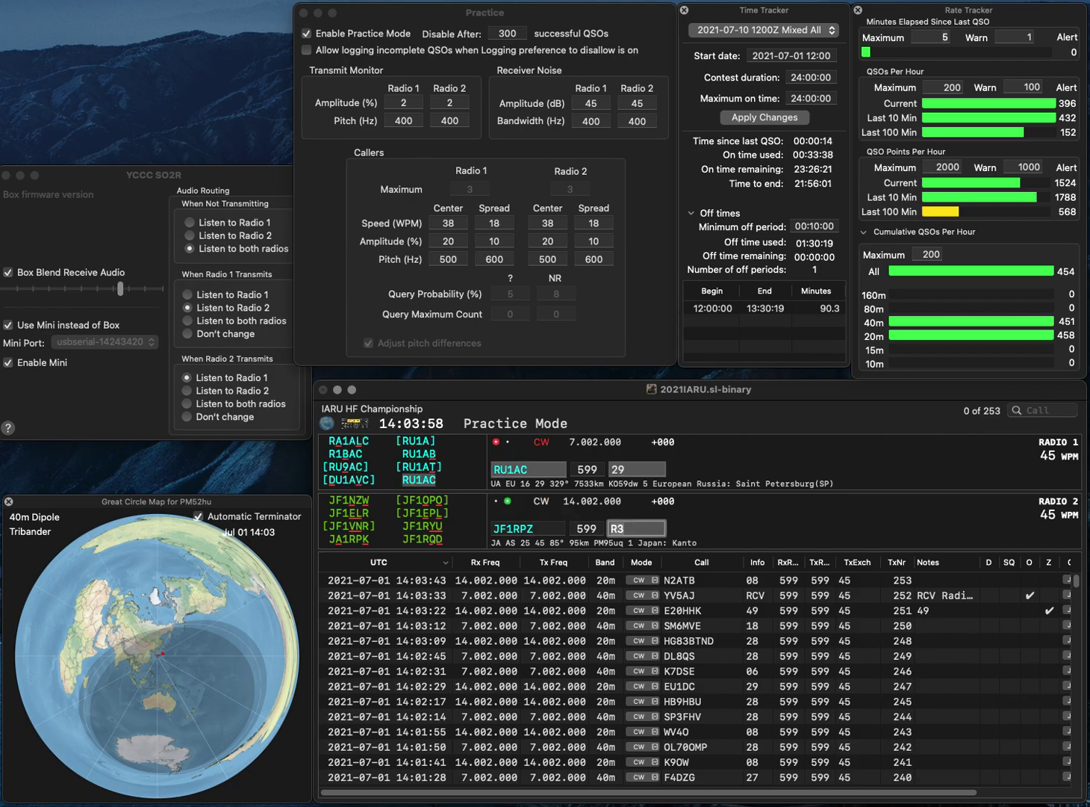
pyautogui.press('Return')
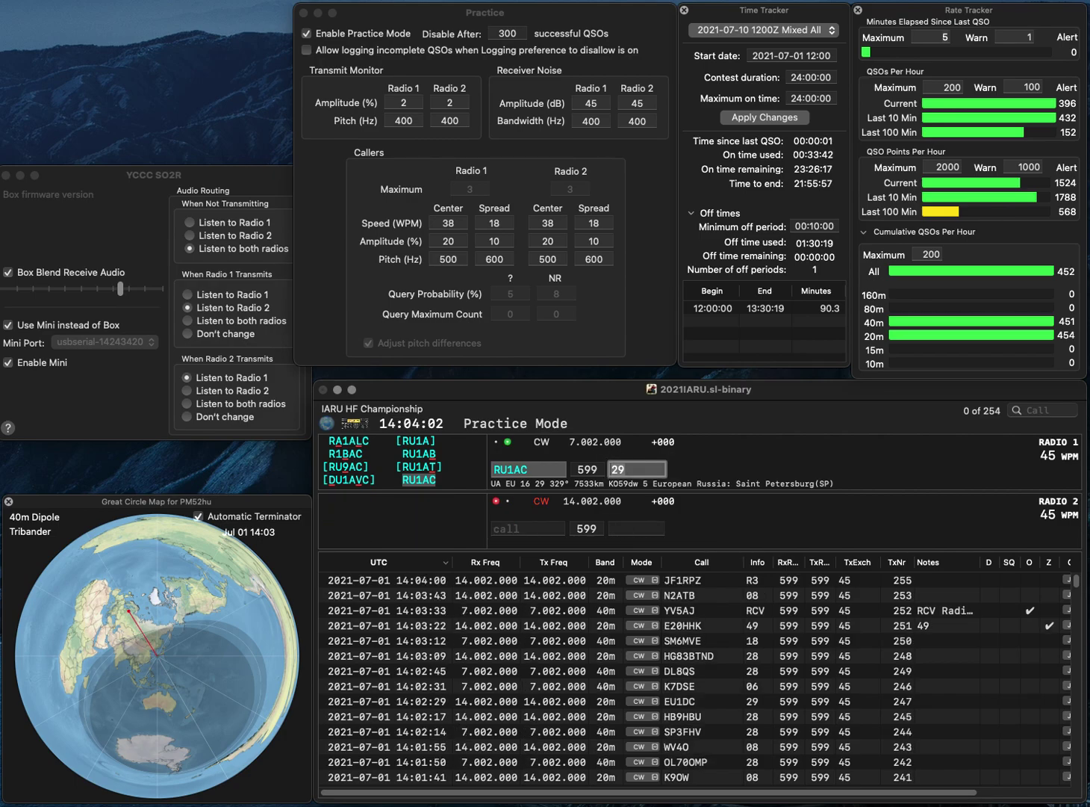
pyautogui.press('Return')
pyautogui.write('HB9')
pyautogui.press('Return')
pyautogui.press('Return')
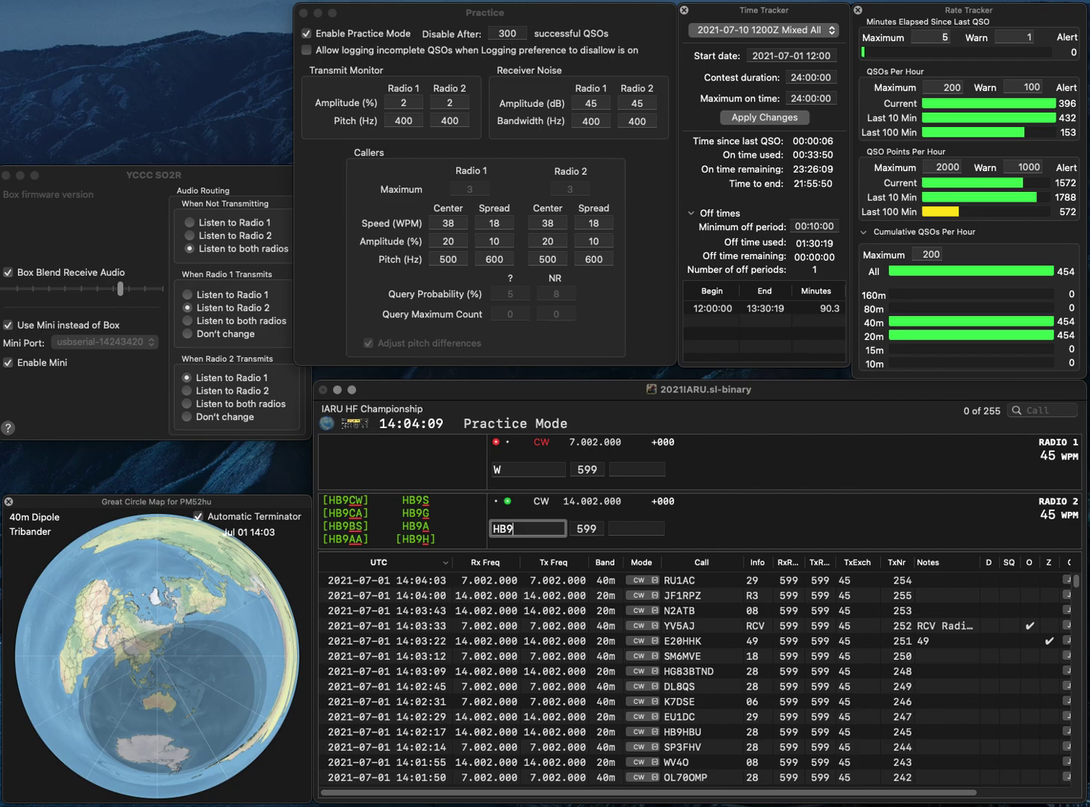
pyautogui.write('CXZ')
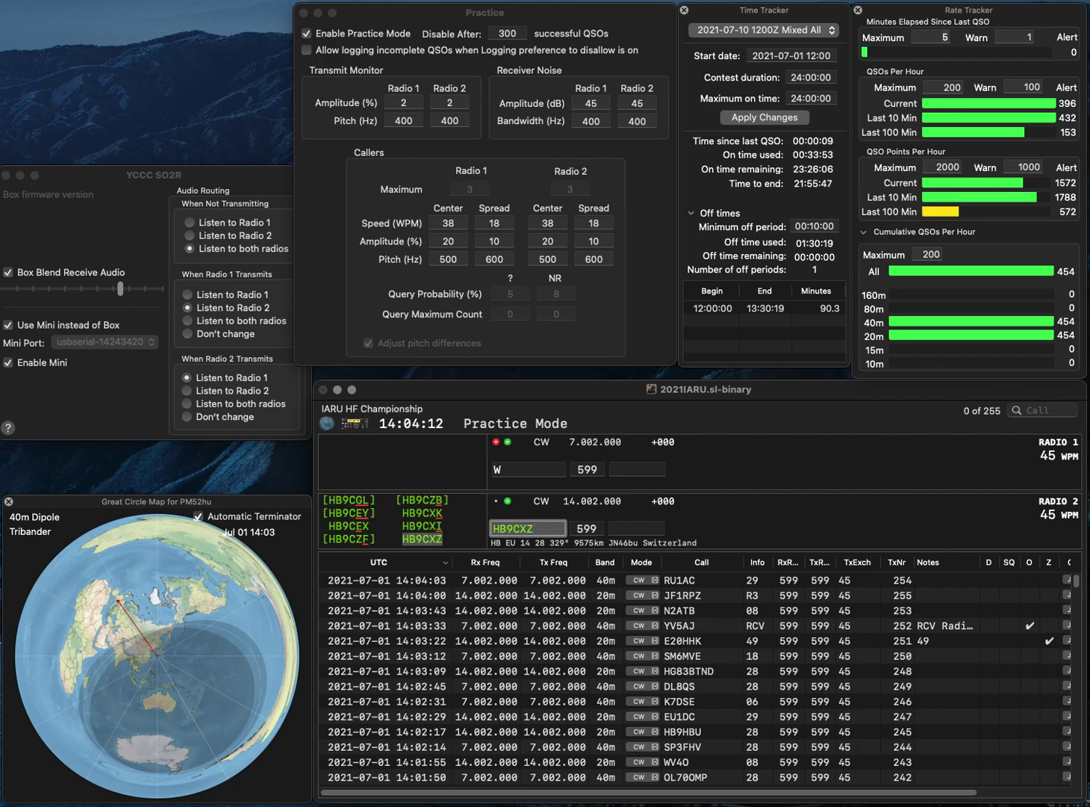
pyautogui.press('Return')
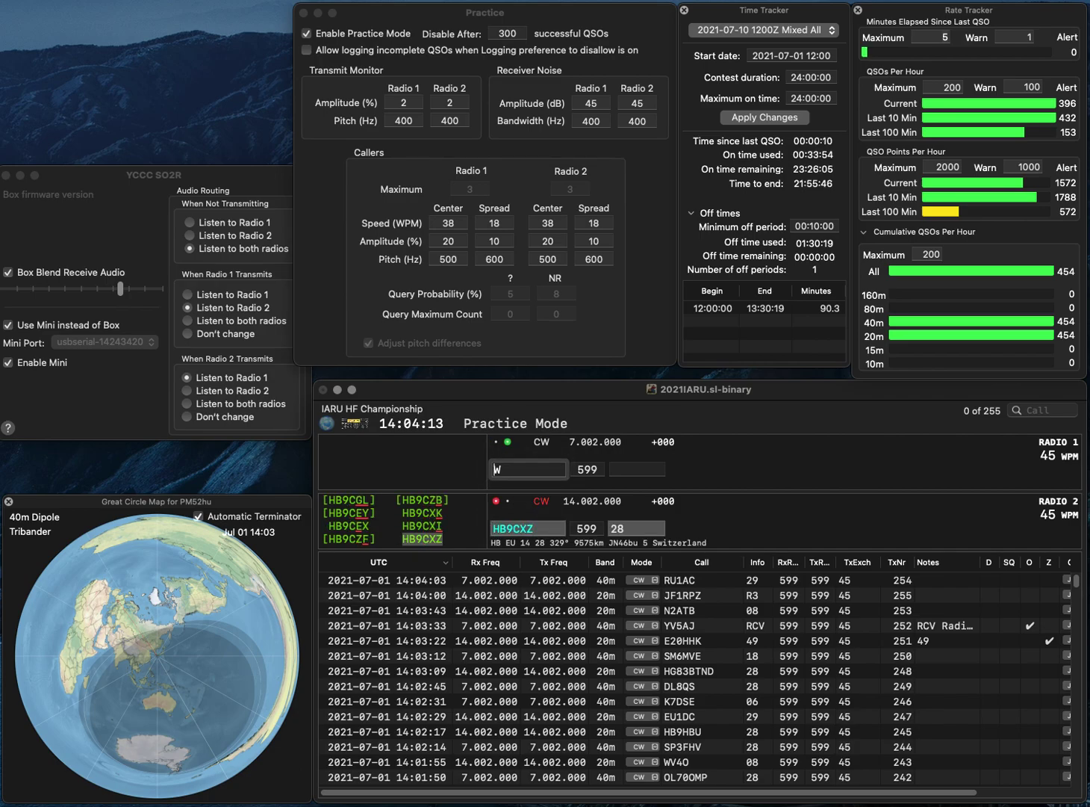
# - Answer WG3J on Radio 1 and log the HB9CXZ and WG3J contacts
pyautogui.write('WG3J')
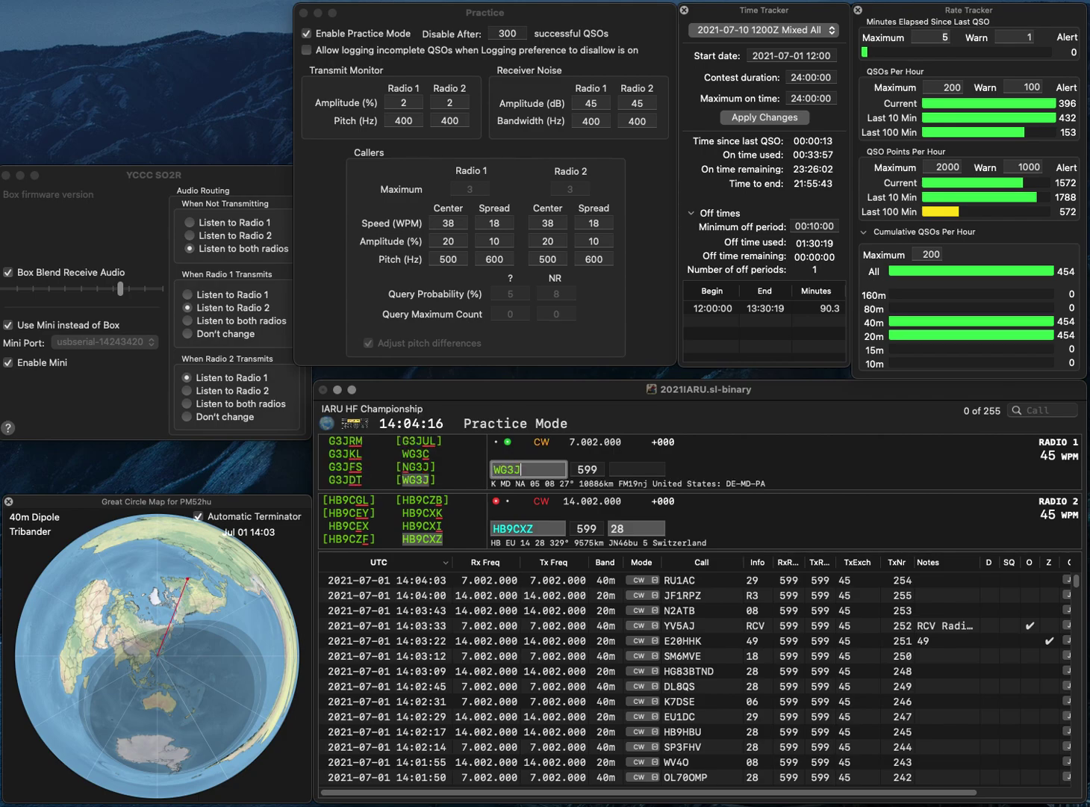
pyautogui.press('Return')
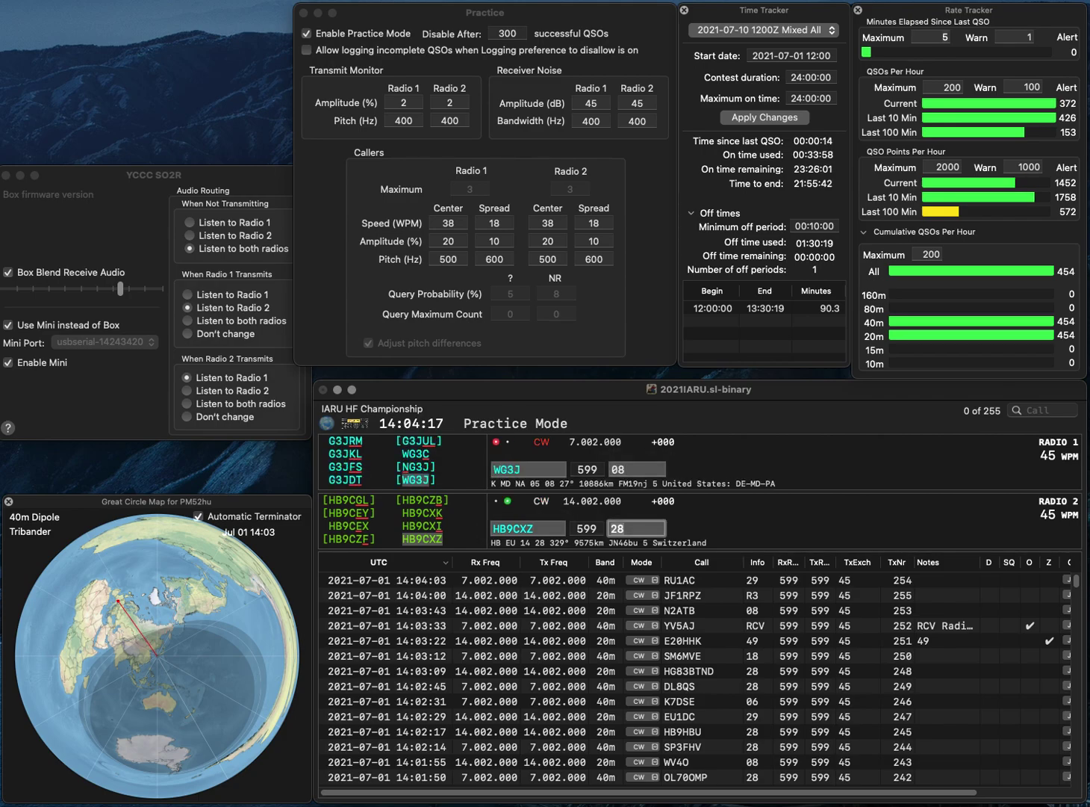
pyautogui.press('Return')
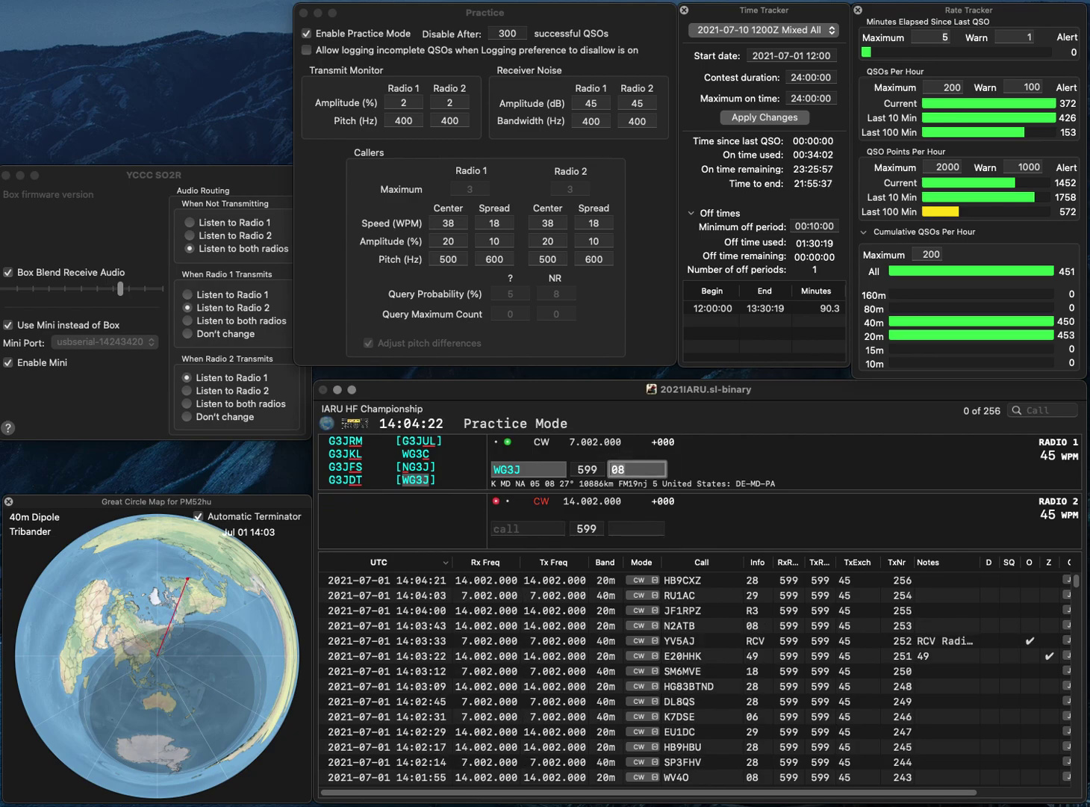
pyautogui.press('Return')
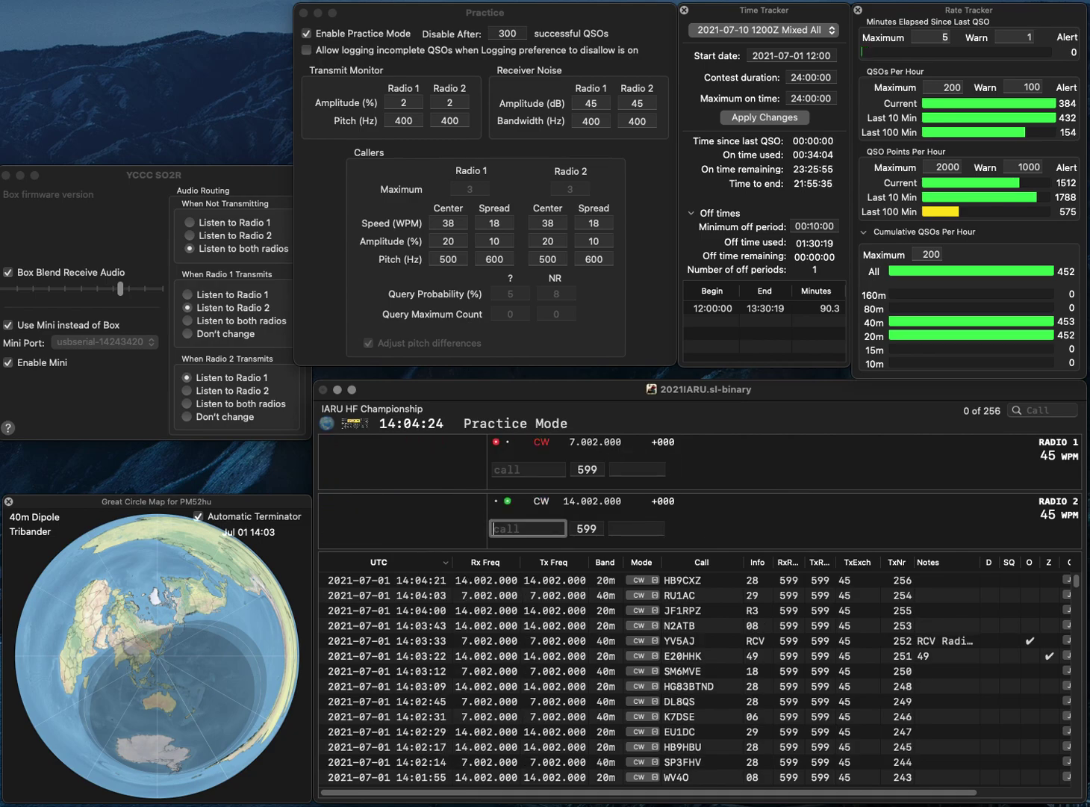
# - Answer RA3DQP on Radio 2 and send the partial call DN on Radio 1
pyautogui.write('RA3DQP')
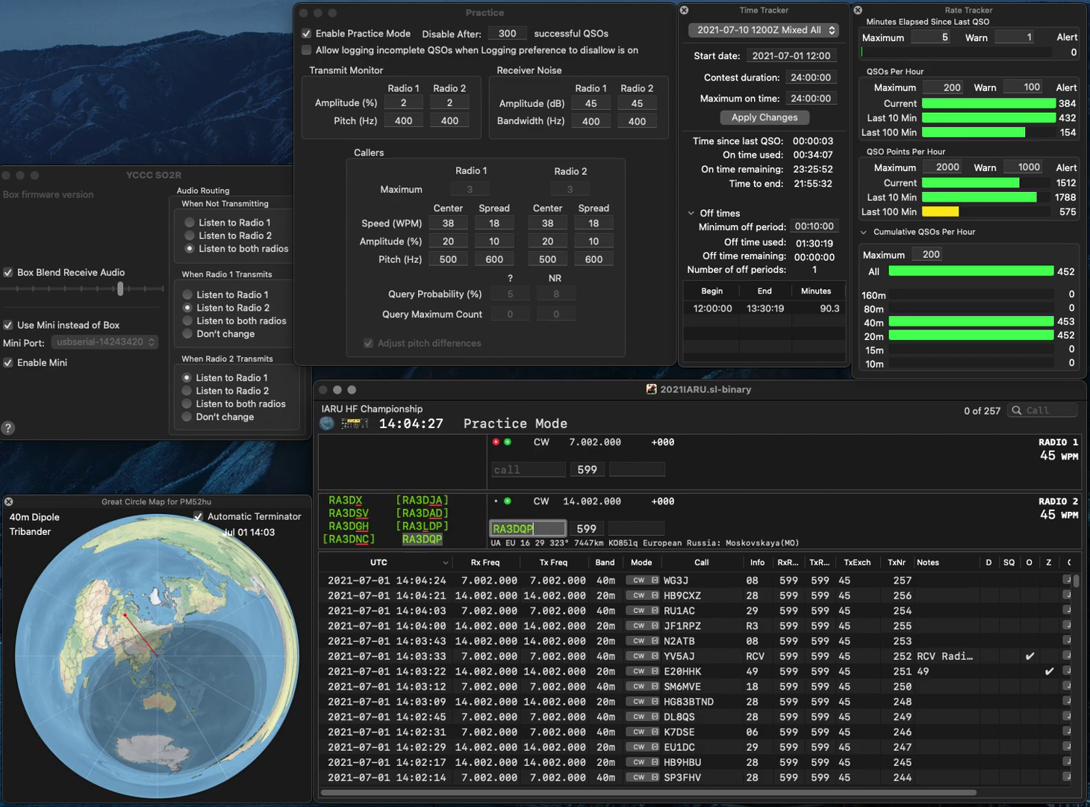
pyautogui.press('Return')
pyautogui.write('B')
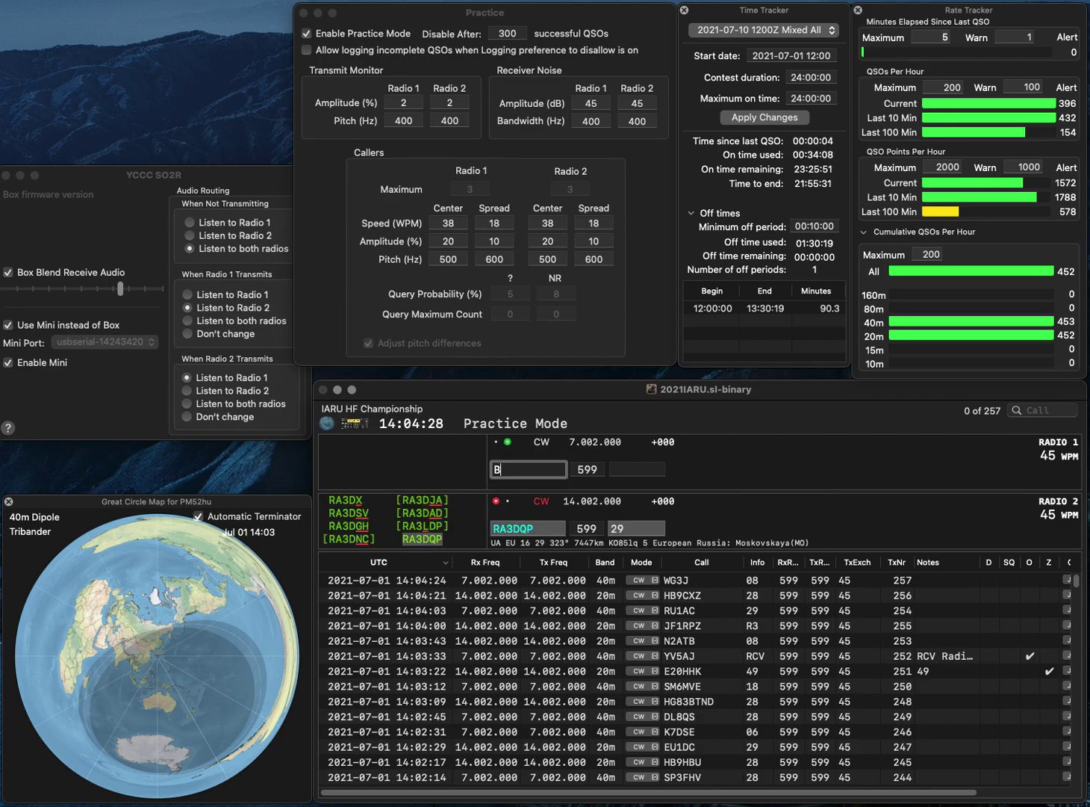
pyautogui.press('Return')
pyautogui.press('space')
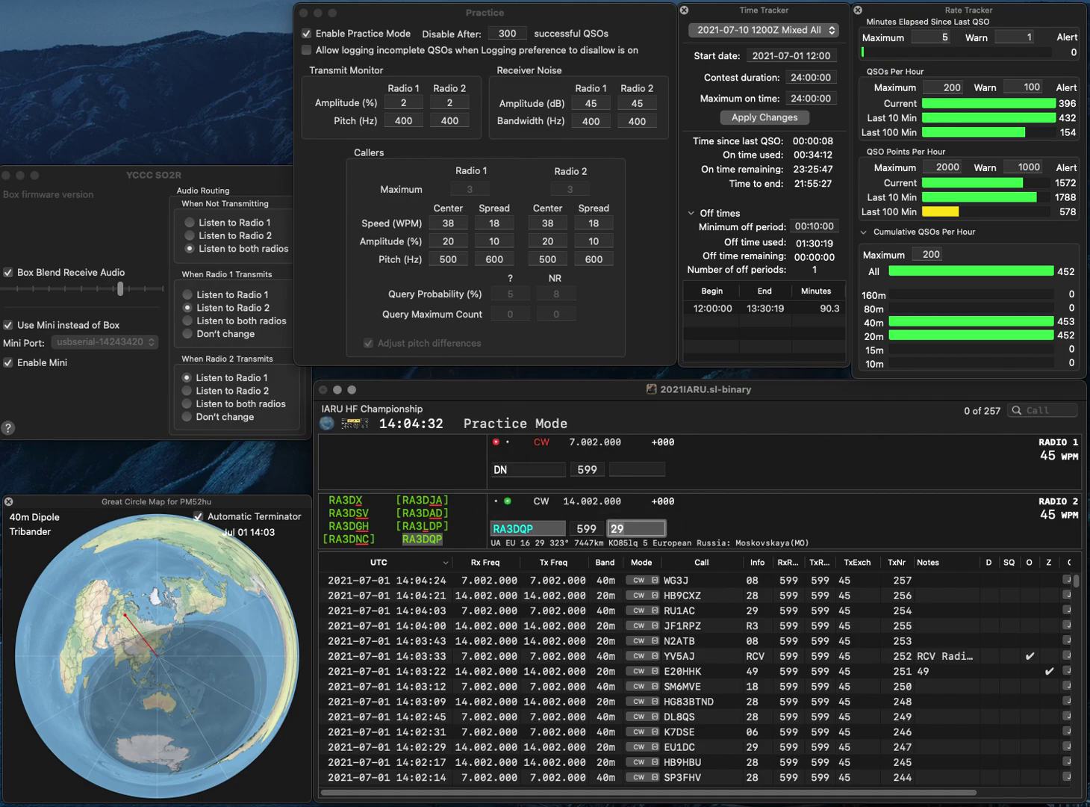
pyautogui.press('Return')
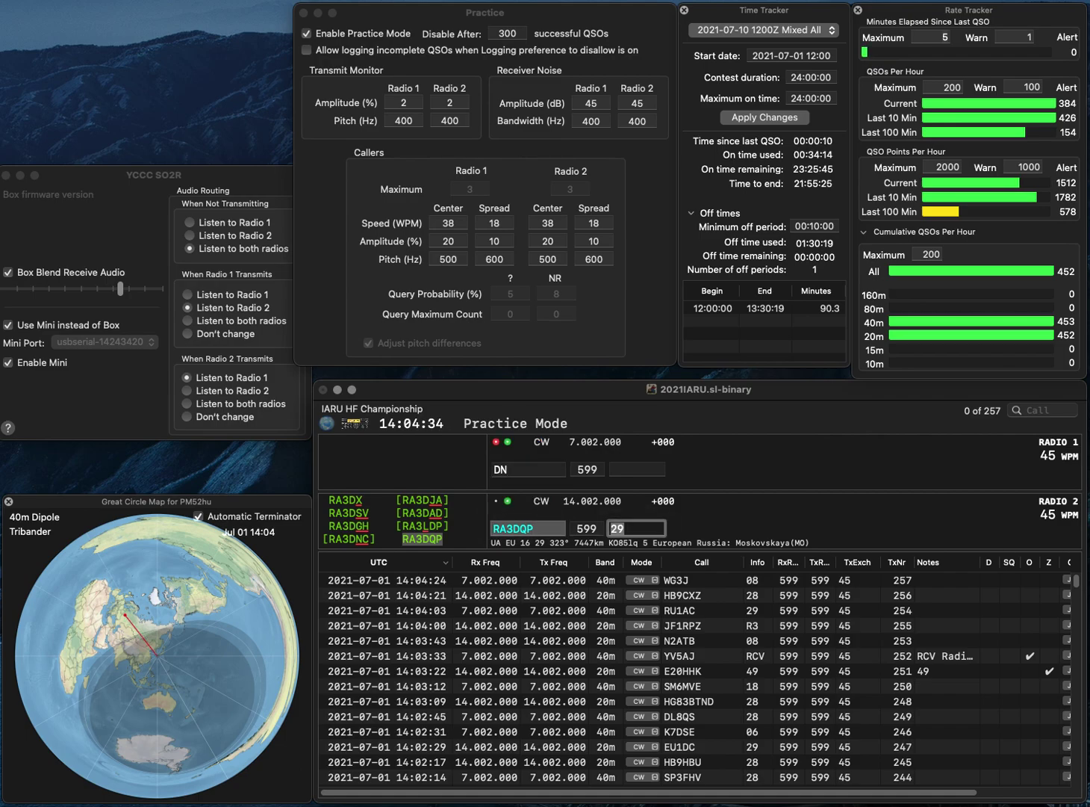
pyautogui.write('N6')
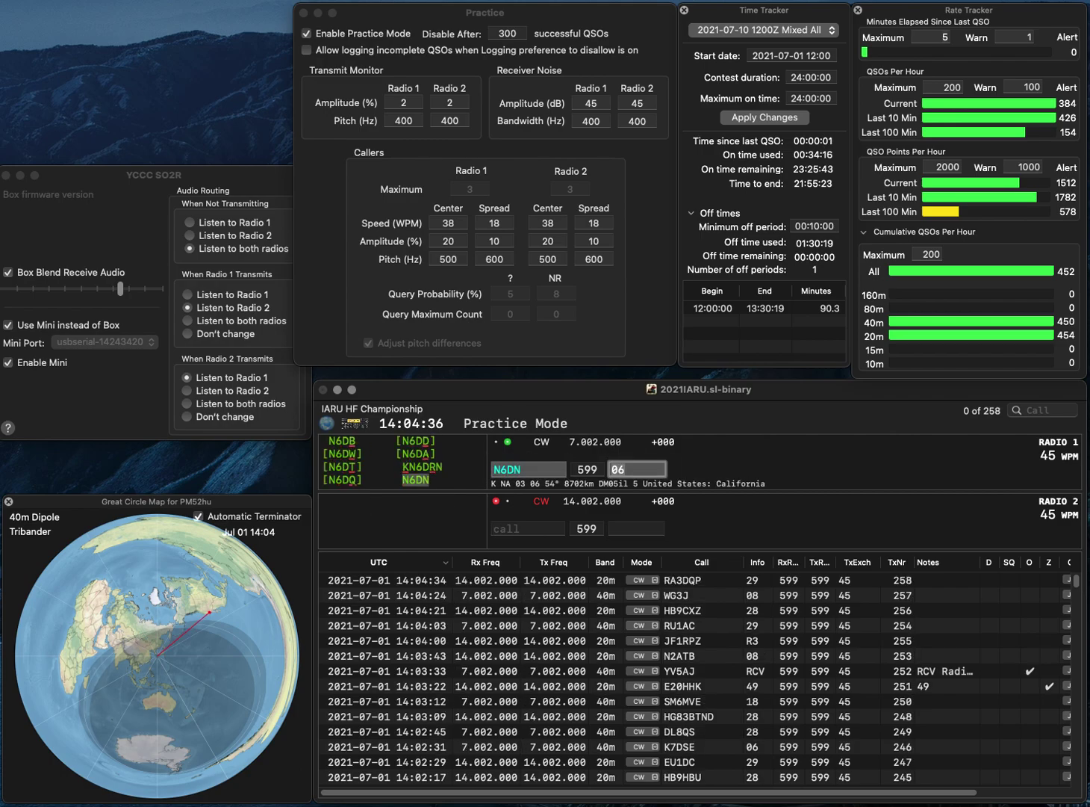
pyautogui.press('Return')
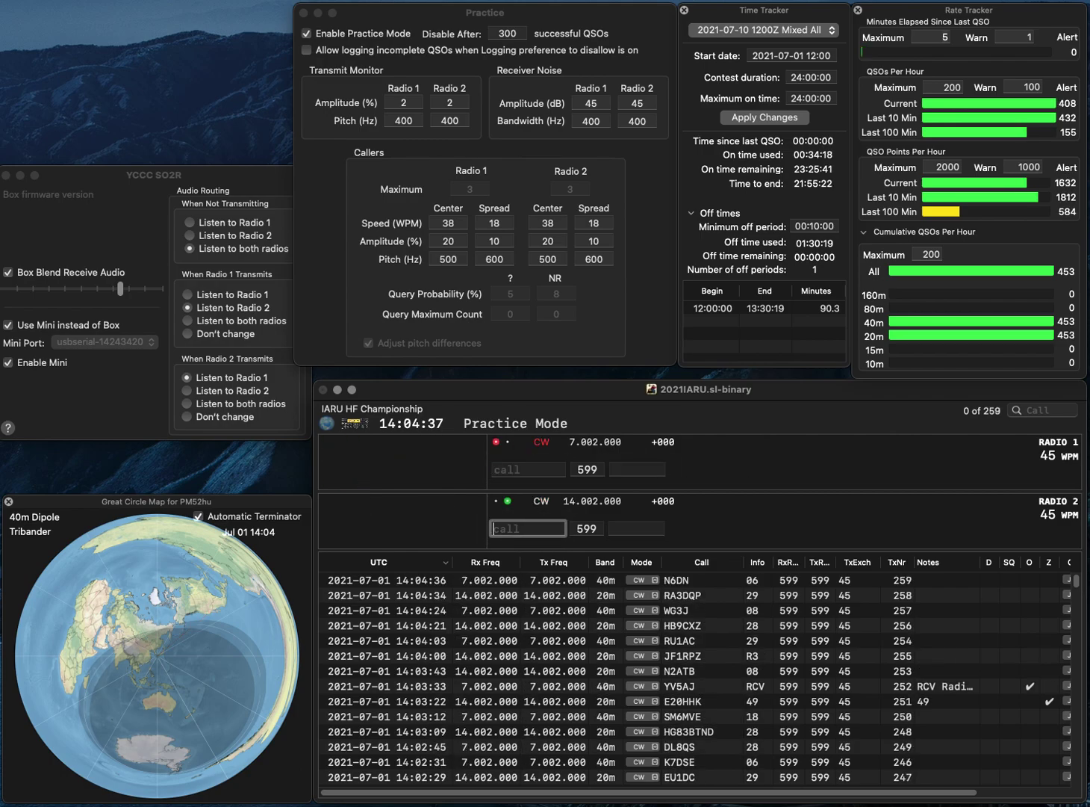
# - Enter the partial call SNKD on Radio 2 and send it to the caller
pyautogui.write('NKD')
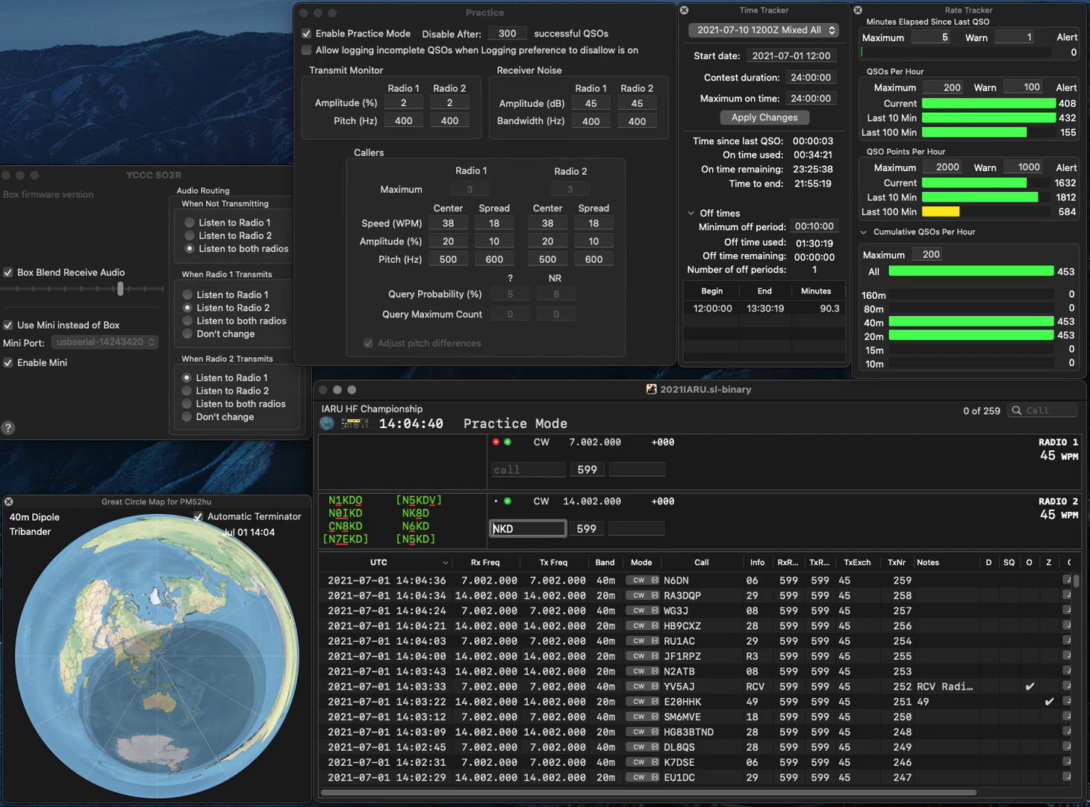
pyautogui.write('S')
pyautogui.press('Return')
# - Answer VE2EK on Radio 1 and send S5NKD as the call on Radio 2
pyautogui.write('2EK')
pyautogui.press('Home')
pyautogui.write('VE')
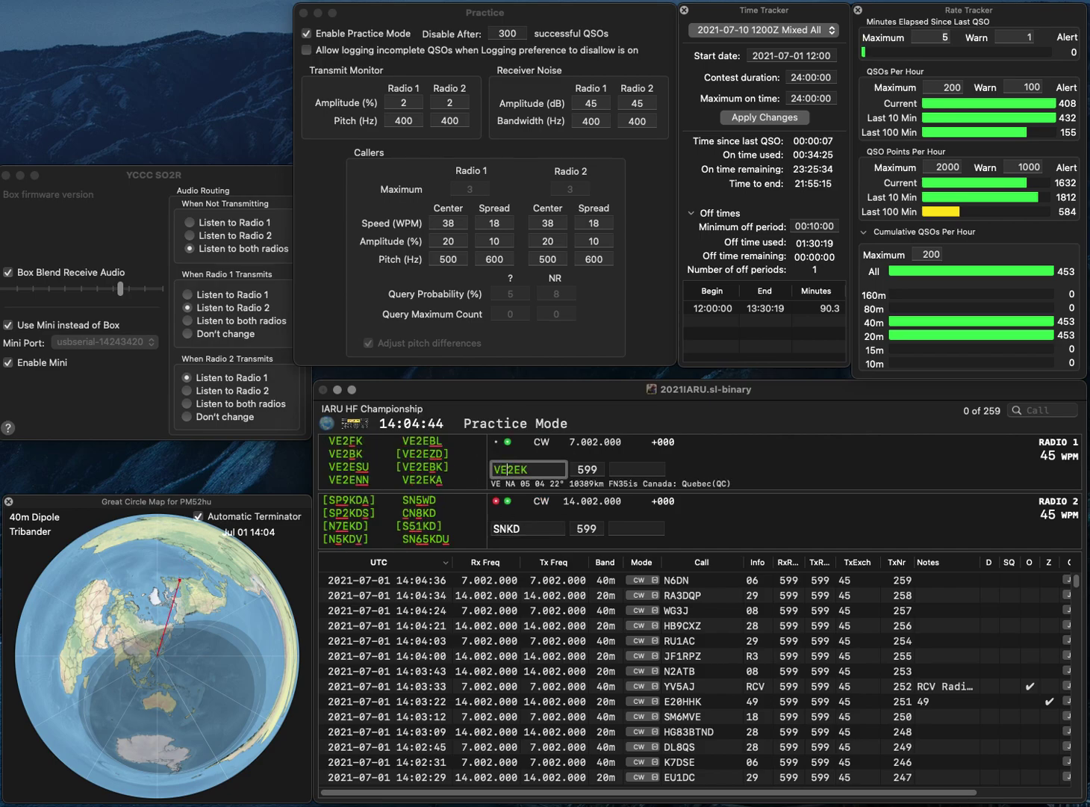
pyautogui.press('Return')
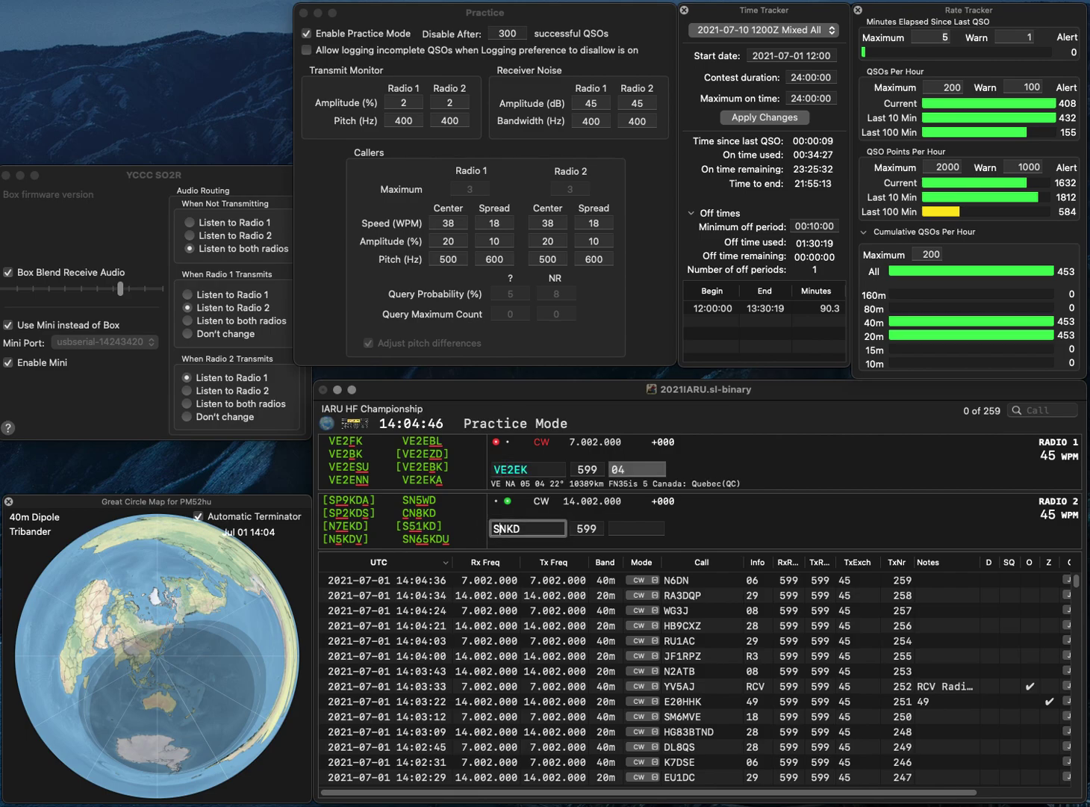
pyautogui.write('5')
pyautogui.press('Return')
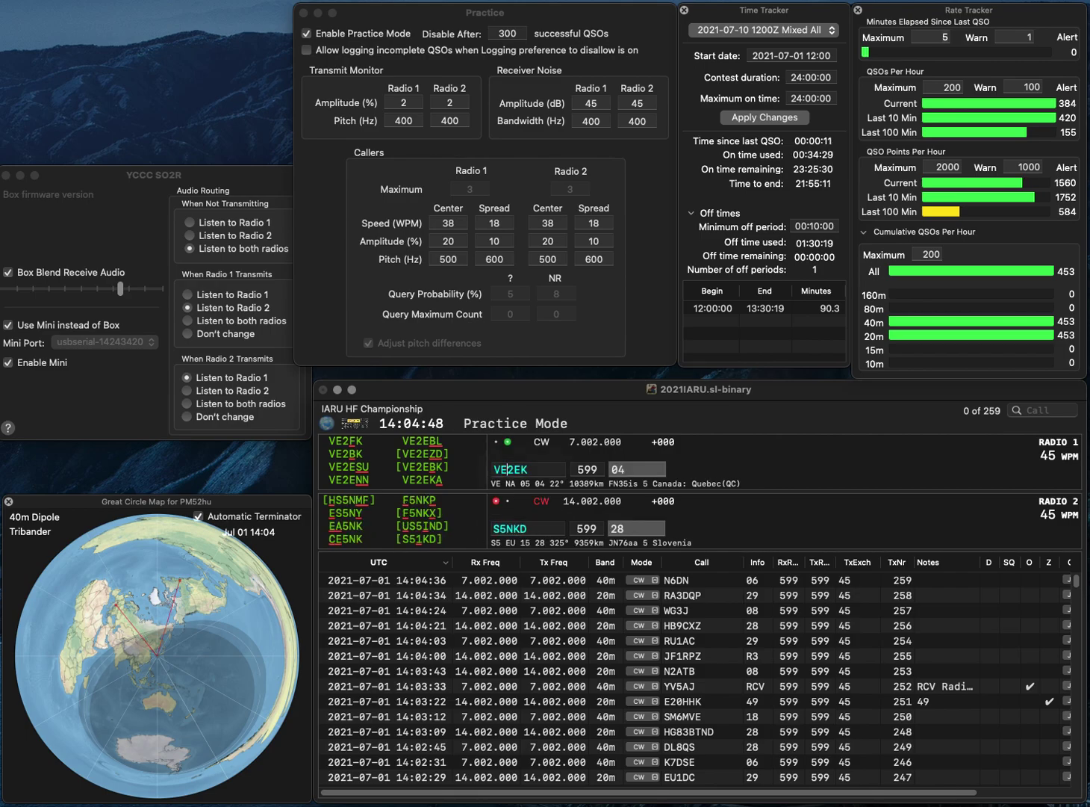
pyautogui.press('BackSpace')
pyautogui.write('A')
pyautogui.press('Return')
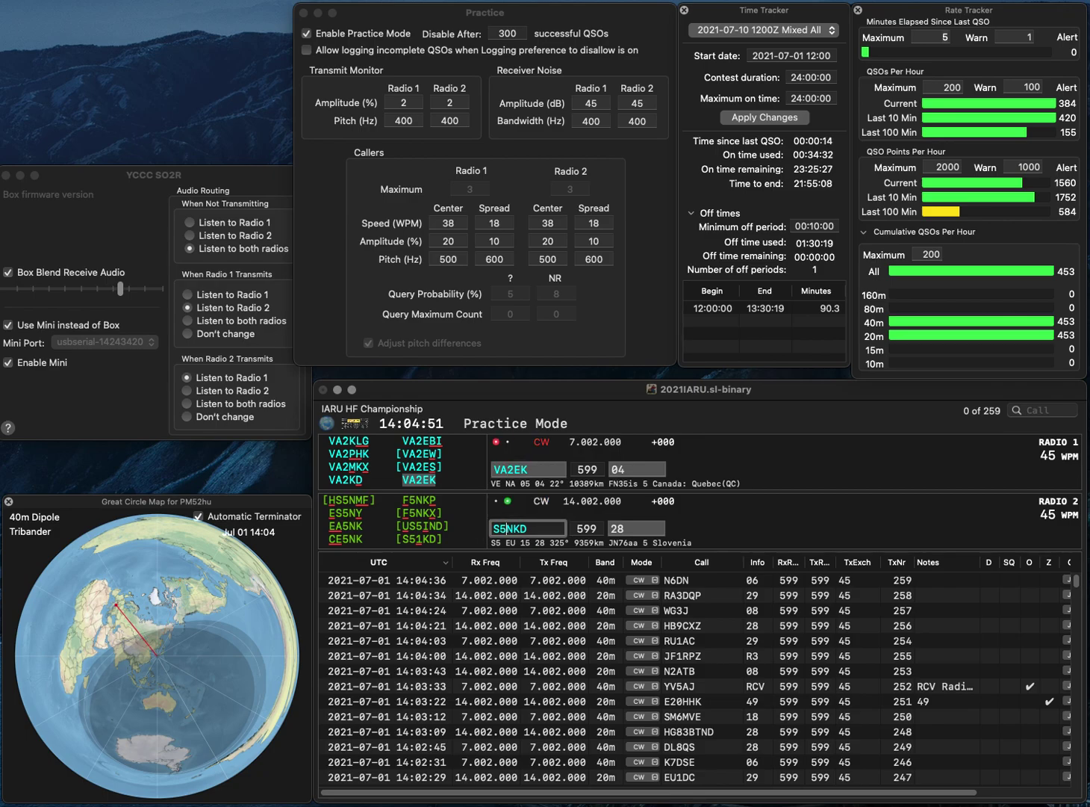
pyautogui.press('BackSpace')
pyautogui.write('S')
pyautogui.press('BackSpace')
pyautogui.write('B')
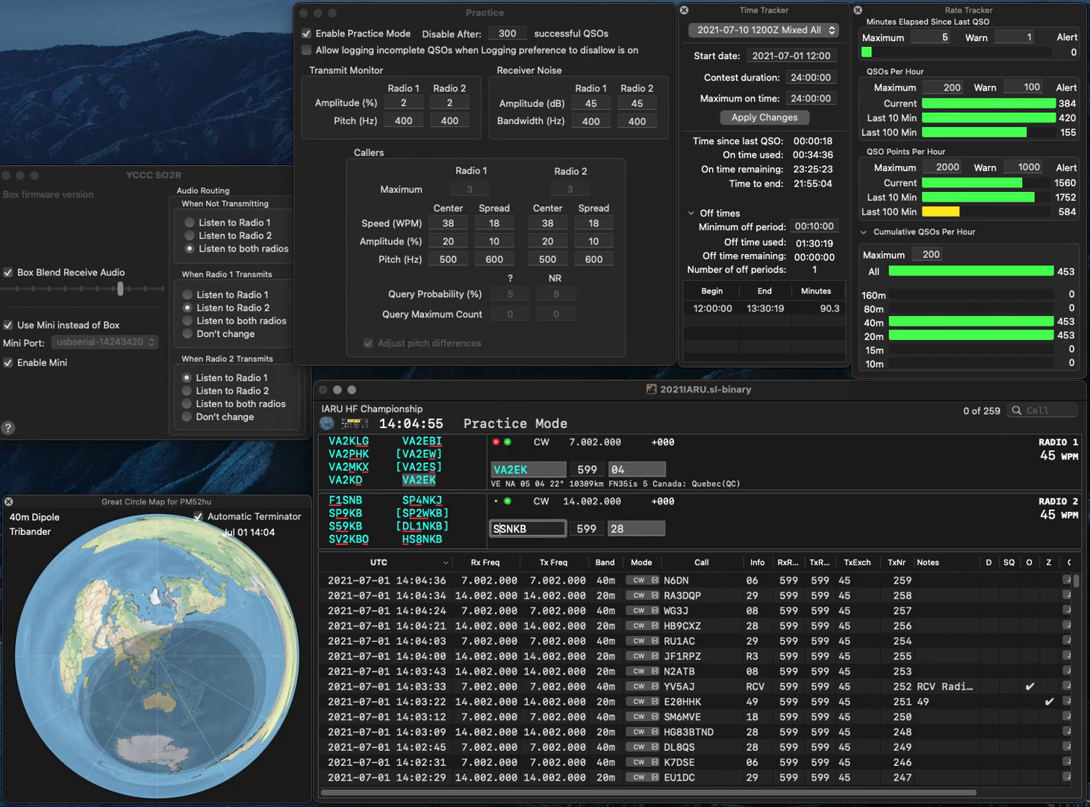
pyautogui.press('BackSpace')
pyautogui.press('BackSpace')
pyautogui.write('HS8')
pyautogui.press('Return')
pyautogui.press('Return')
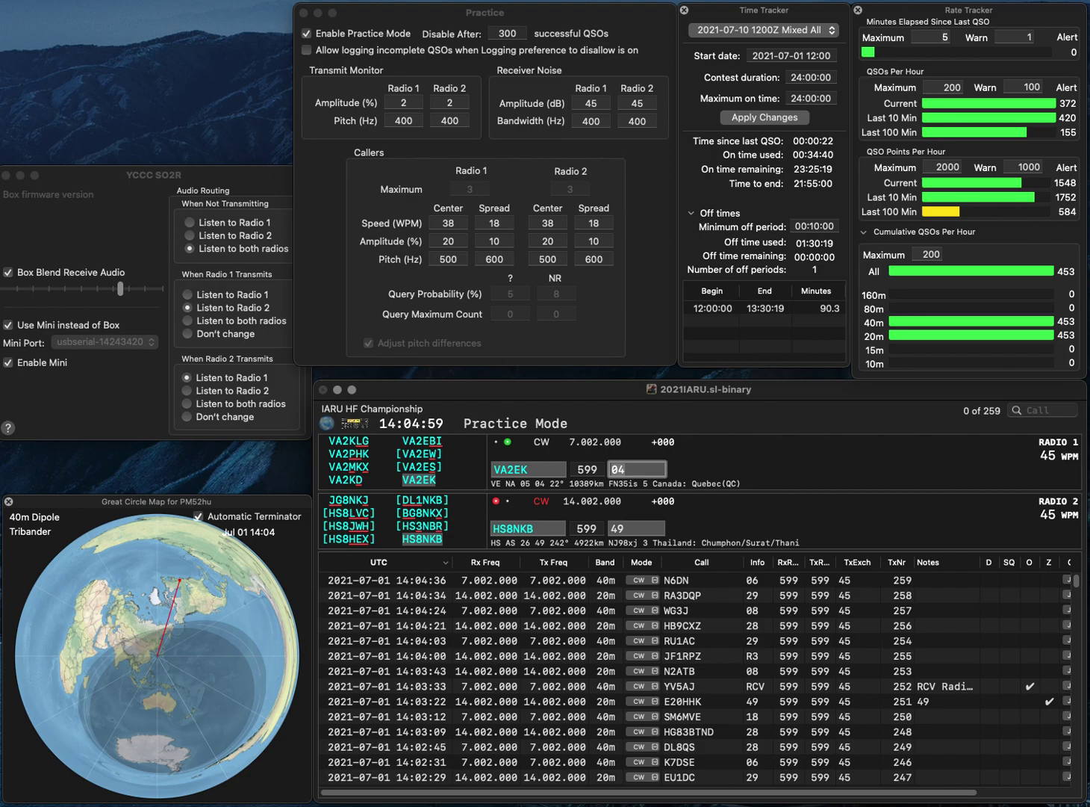
pyautogui.press('Return')
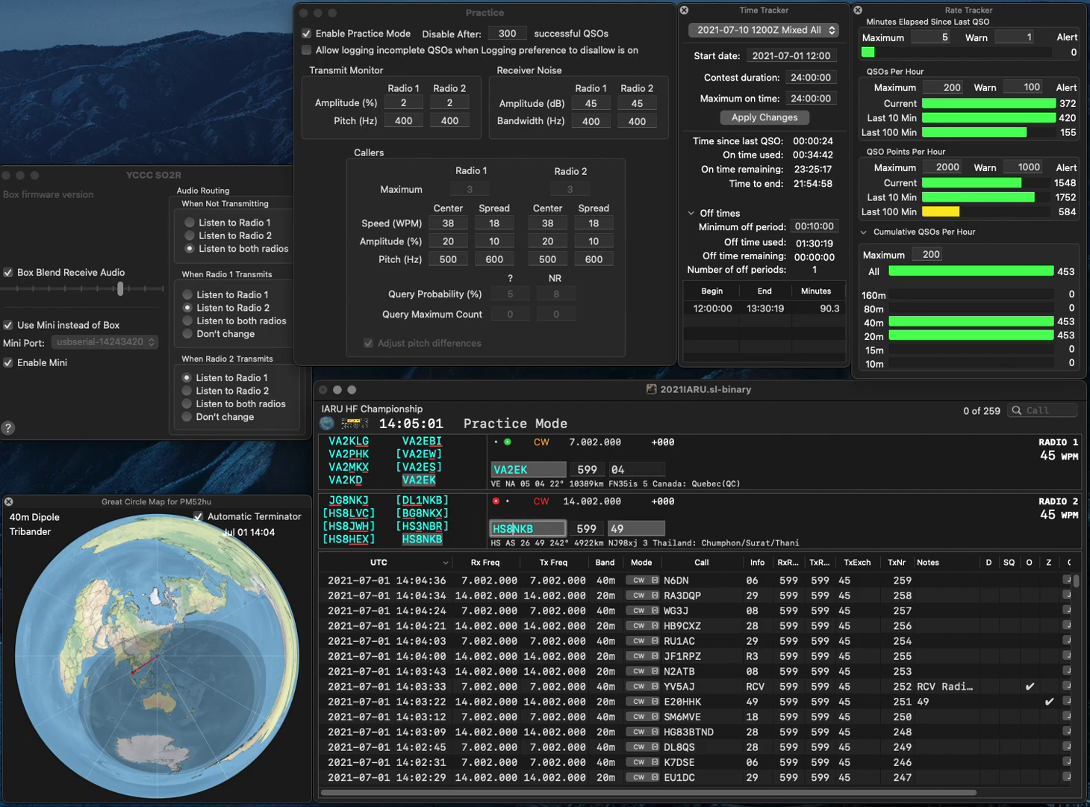
pyautogui.press('Return')
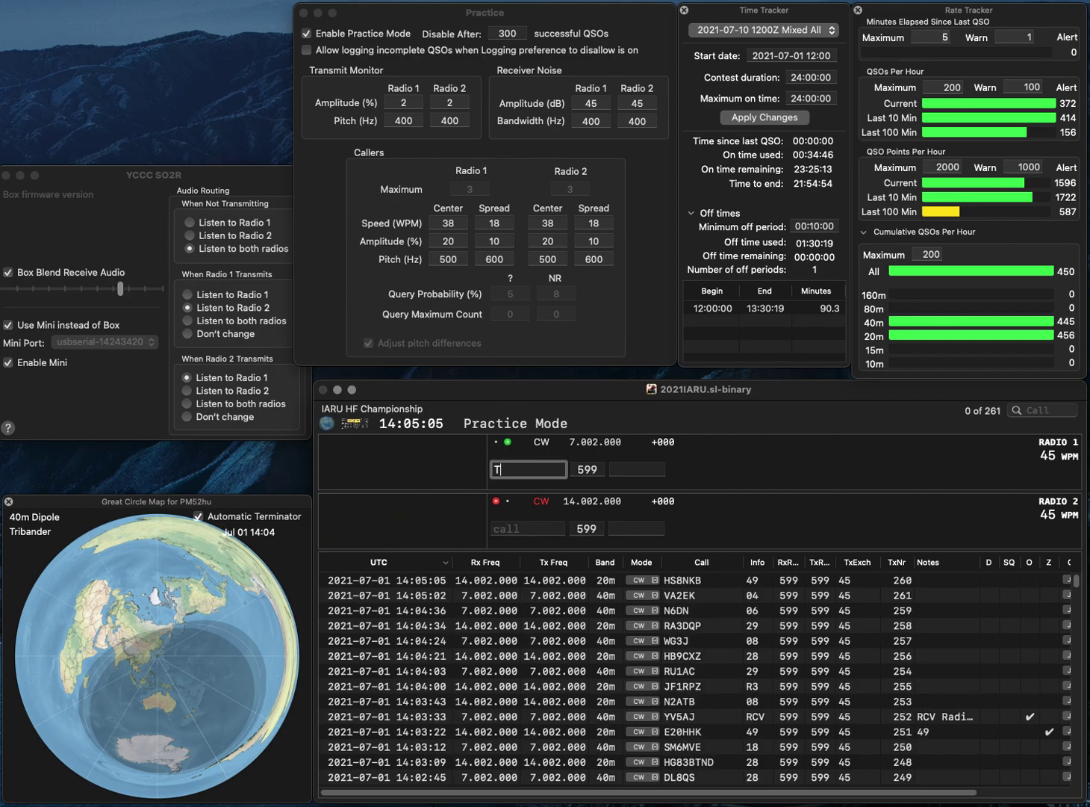
# - Answer T80HQ on Radio 1 and send the partial call IHQ on Radio 2
pyautogui.write('T80HQ')
pyautogui.press('Return')
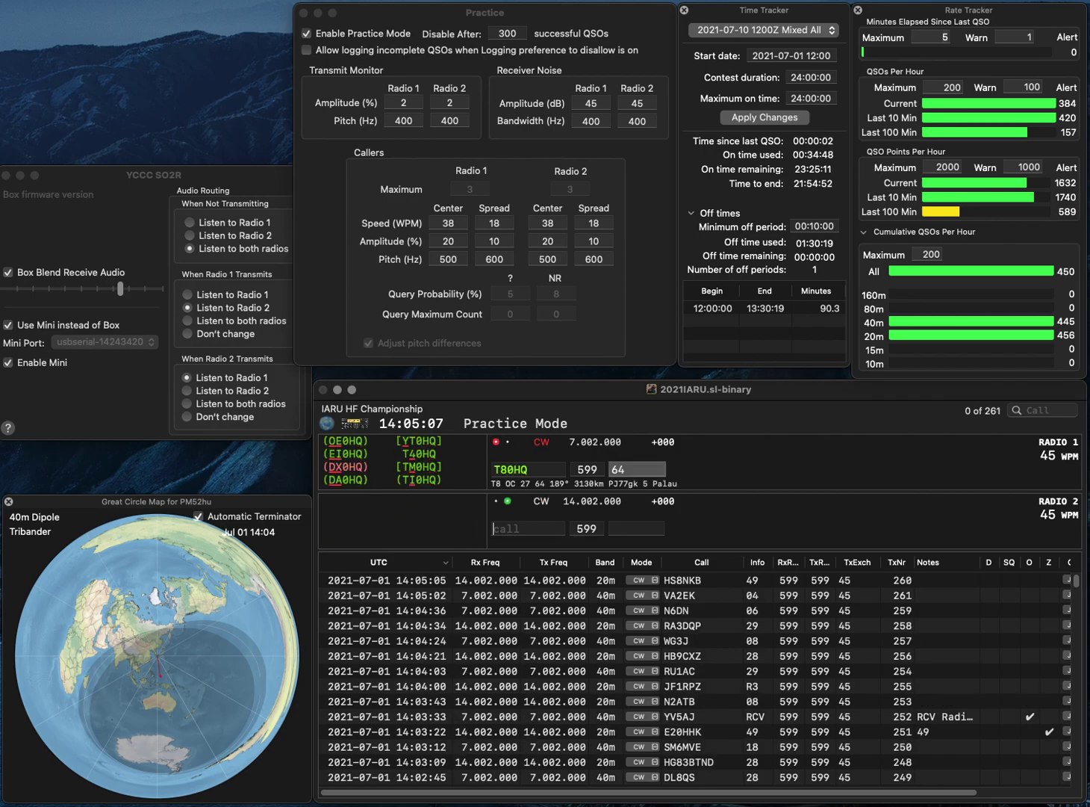
pyautogui.write('IHQ')
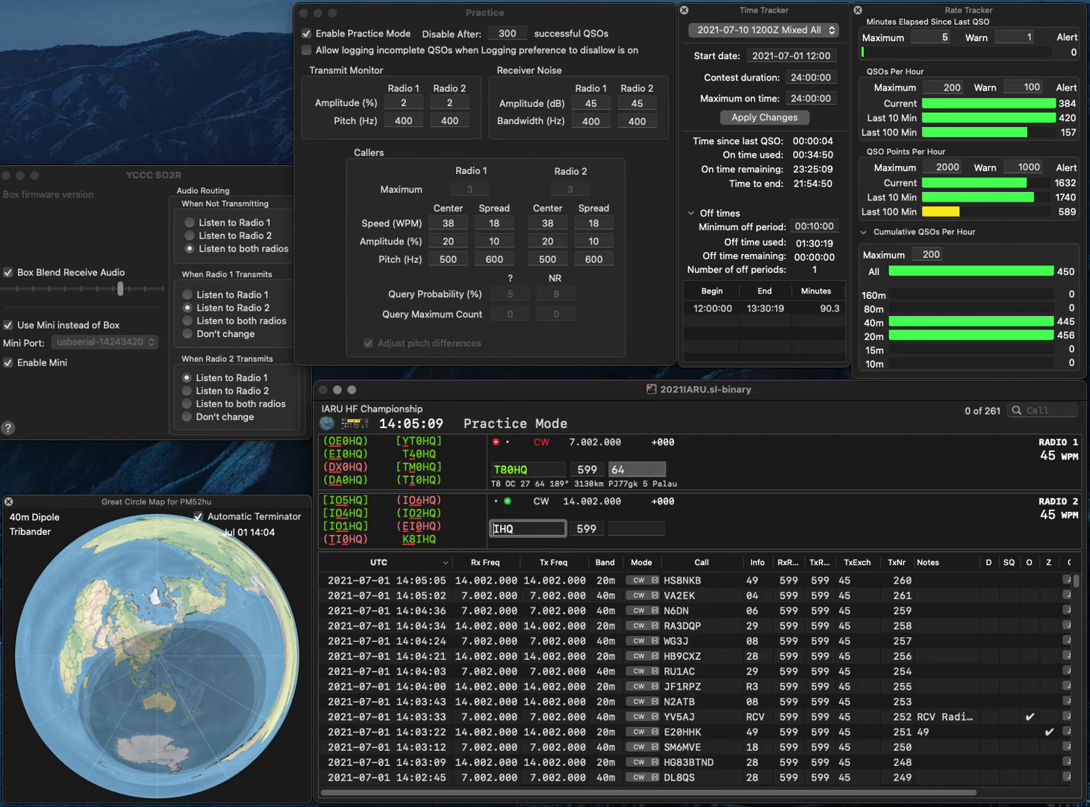
pyautogui.press('Return')
# - Correct the Radio 1 call to T70HQ and send it to the station
pyautogui.write('7')
pyautogui.press('Delete')
pyautogui.press('Return')
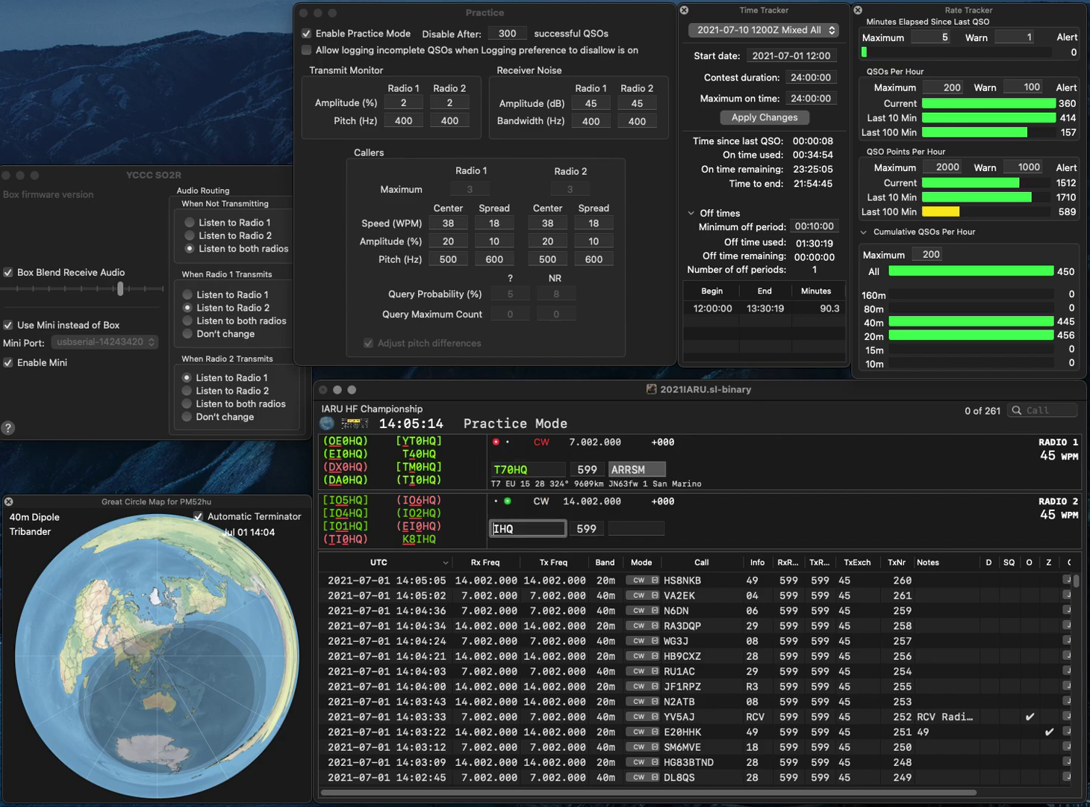
# - Complete the Radio 2 call as TI0HQ and send it to the station
pyautogui.press('Right')
pyautogui.write('0')
pyautogui.press('Left')
pyautogui.press('Left')
pyautogui.write('T')
pyautogui.press('Return')
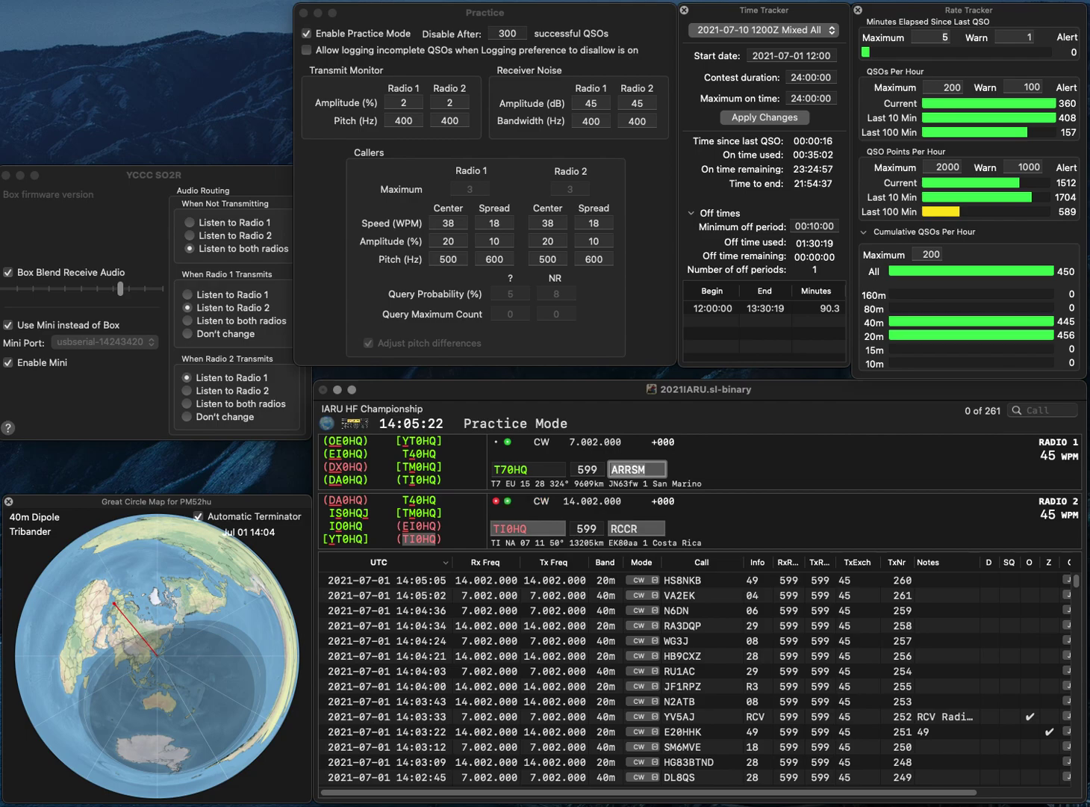
# - Log the T70HQ and TI0HQ contacts and answer IO1HQ on Radio 1
pyautogui.press('Return')
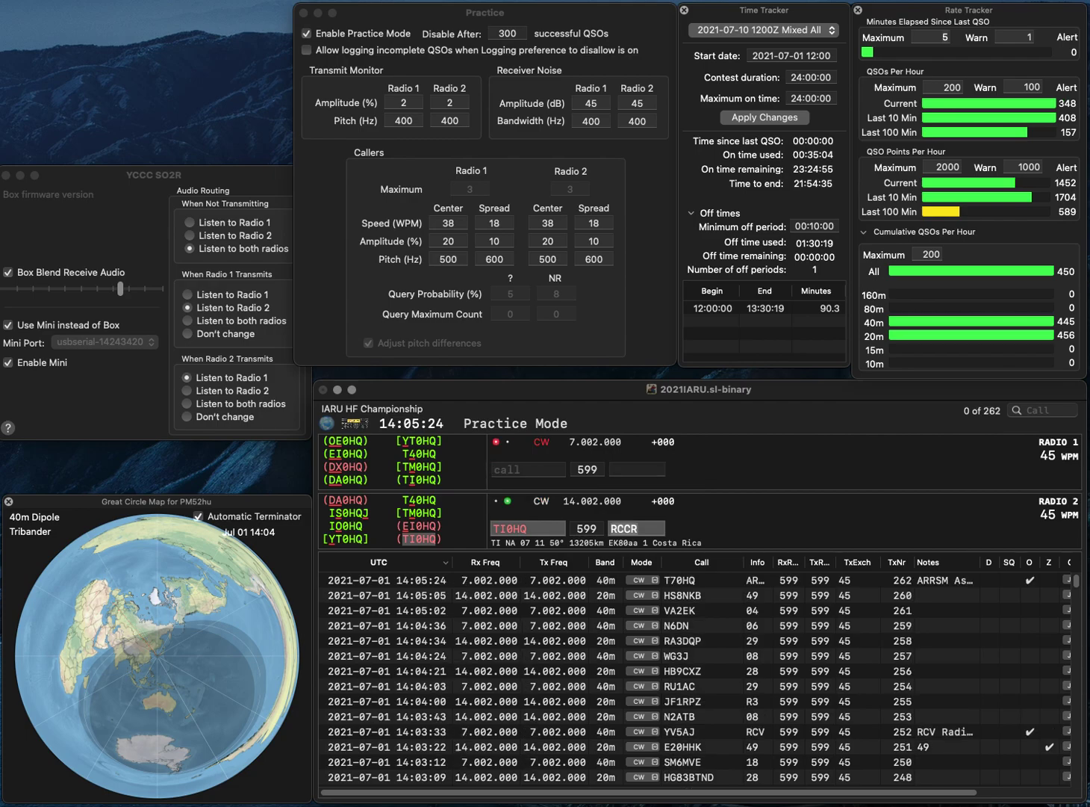
pyautogui.press('Return')
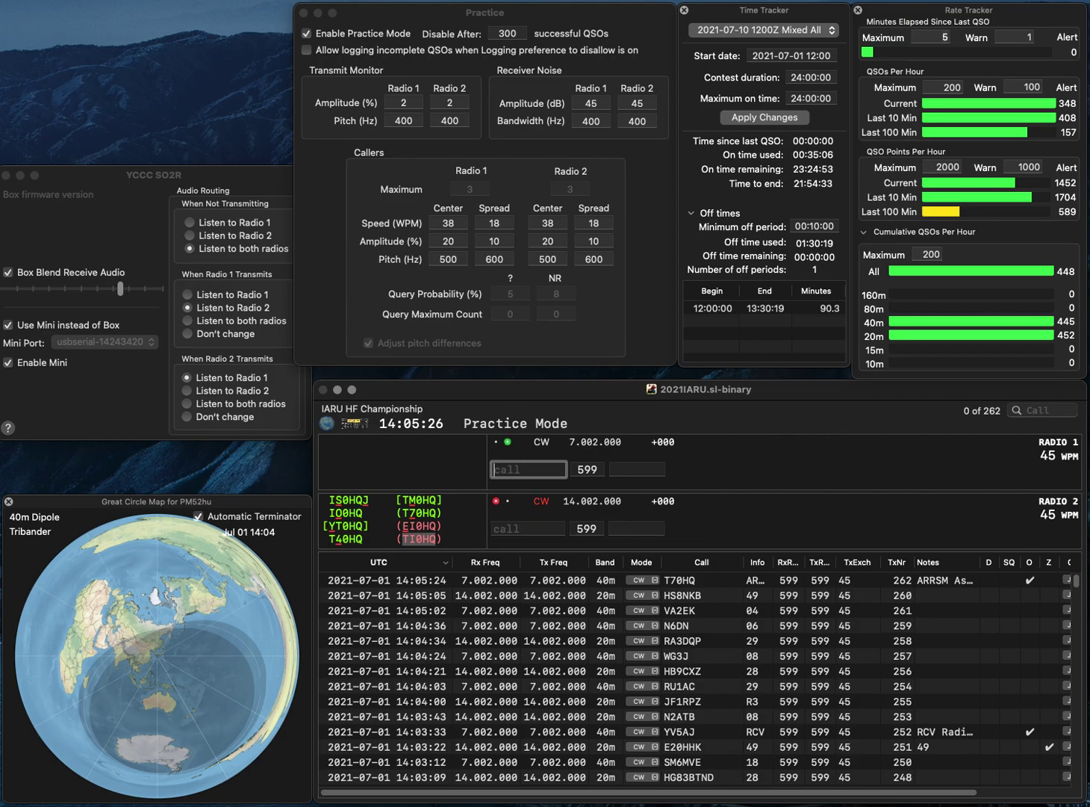
pyautogui.write('IO1HQ')
pyautogui.press('Return')
pyautogui.write('M3Y')
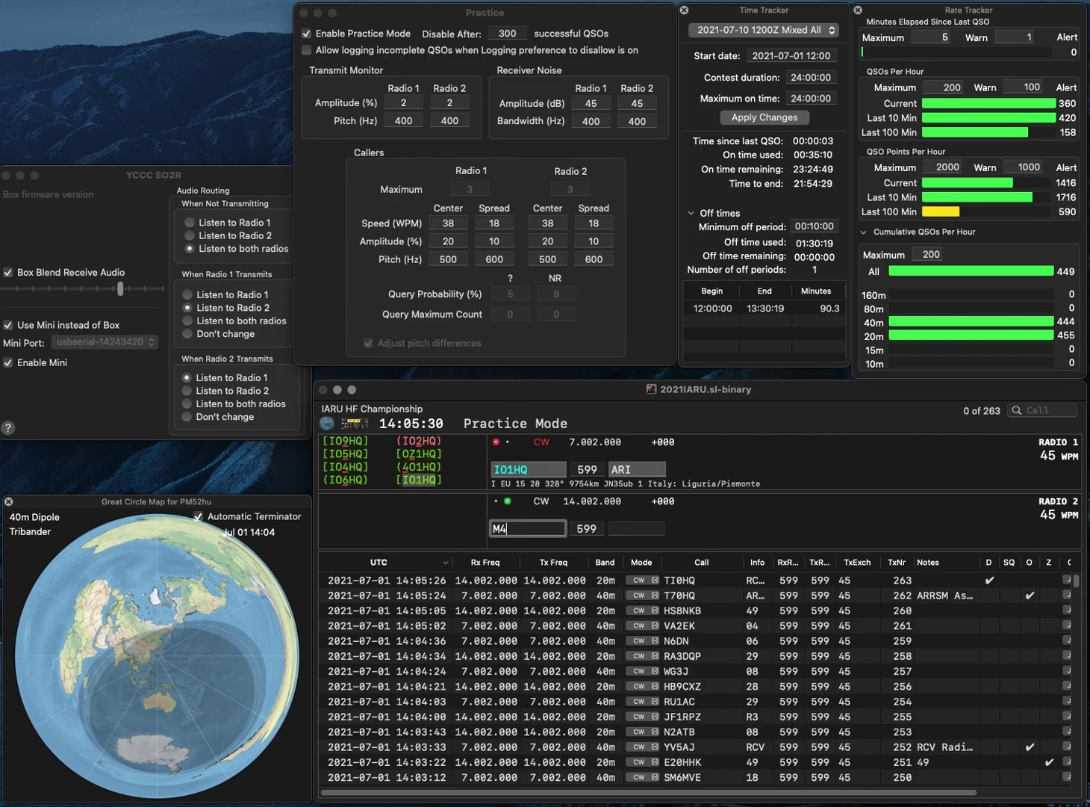
pyautogui.press('Return')
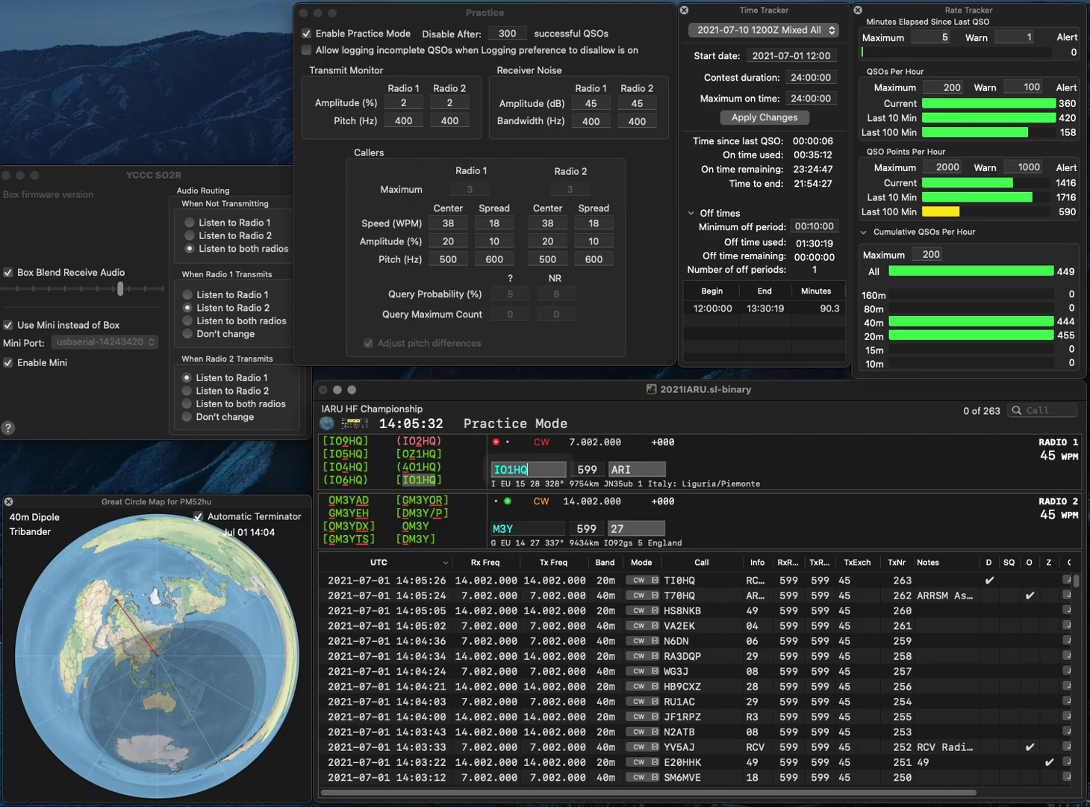
pyautogui.press('Return')
# - Correct the Radio 2 call to M4Y and send it to the station
pyautogui.press('Left')
pyautogui.press('BackSpace')
pyautogui.write('4')
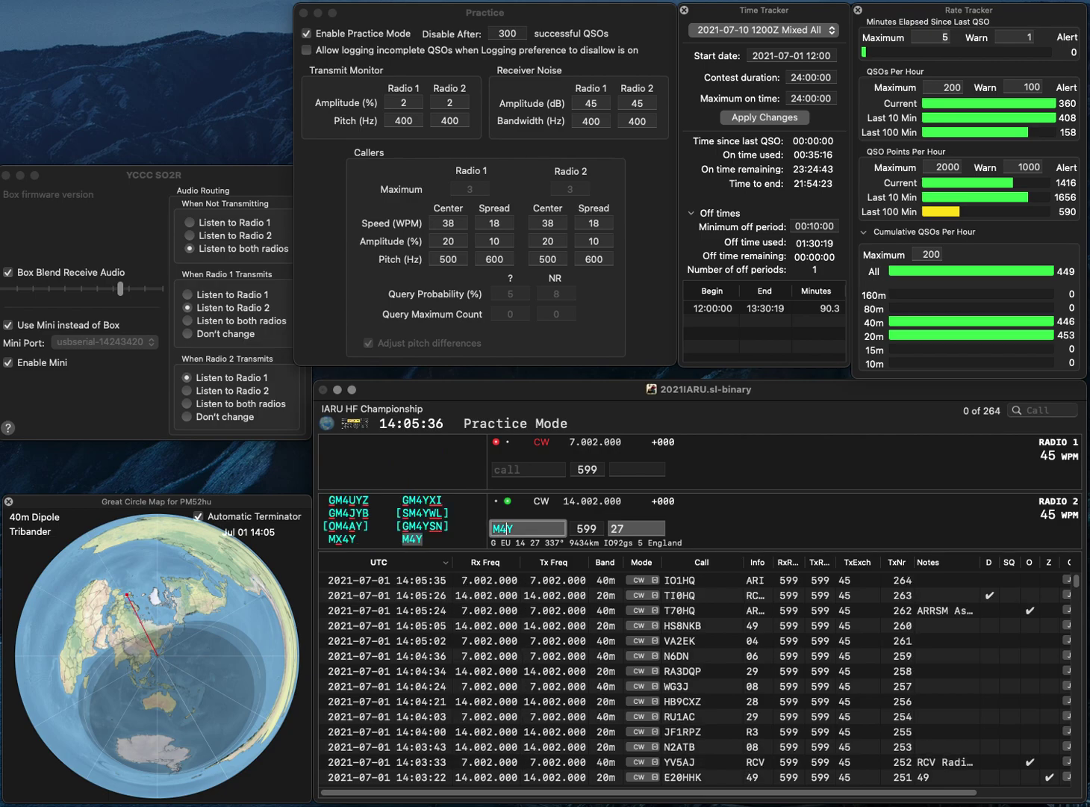
pyautogui.press('Return')
pyautogui.write('TC3HQ')
pyautogui.press('Return')
pyautogui.press('Tab')
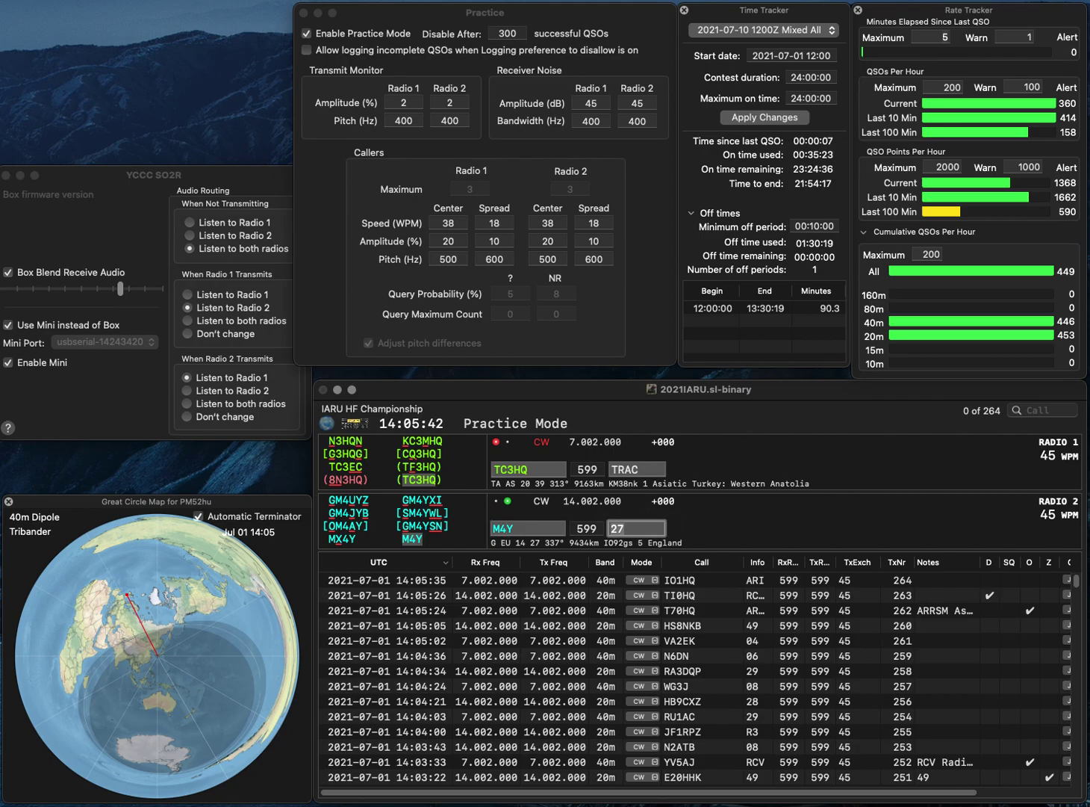
pyautogui.press('Return')
pyautogui.press('Return')
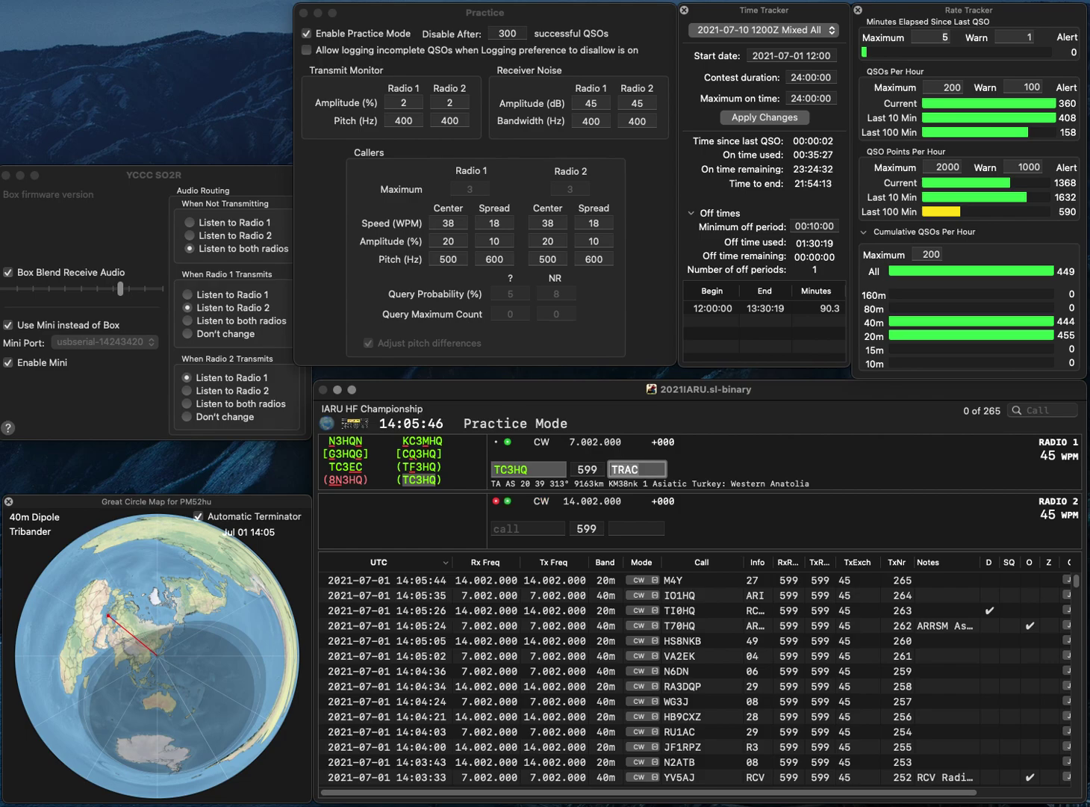
pyautogui.press('Return')
pyautogui.write('K')
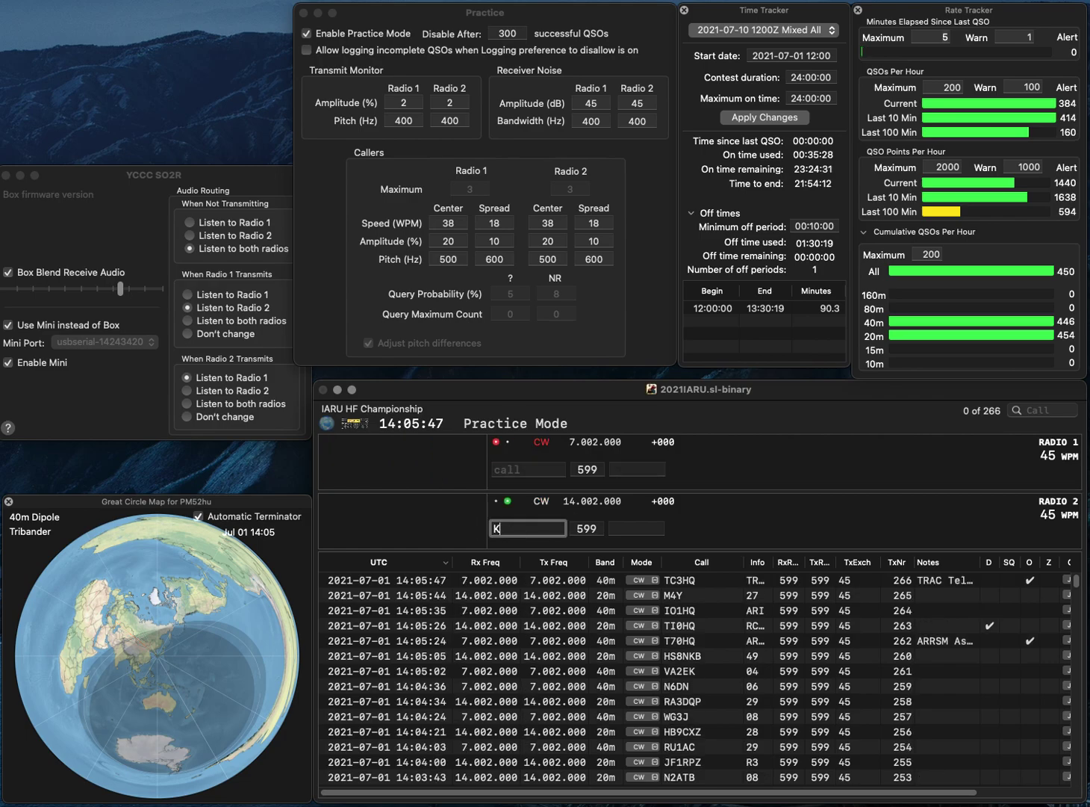
pyautogui.write('A6PDG')
pyautogui.press('Return')
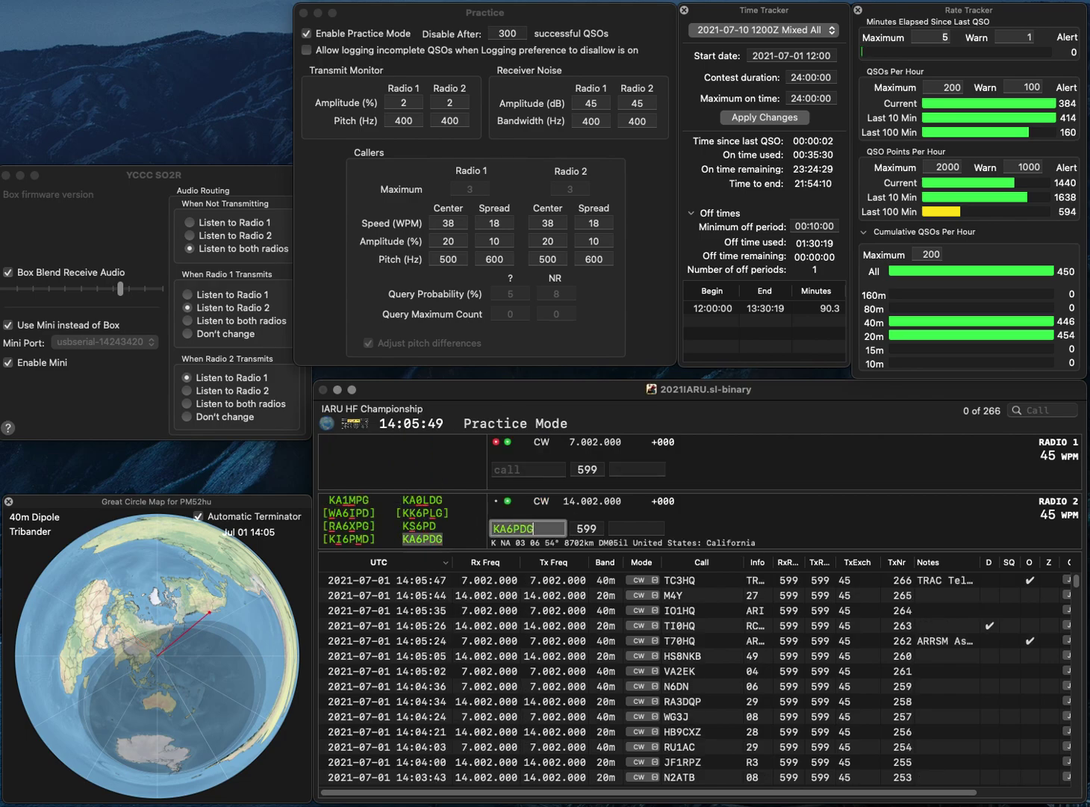
# - Answer KI5MM on Radio 1 and log the KA6PDG and KI5MM contacts
pyautogui.write('K4')
pyautogui.press('BackSpace')
pyautogui.write('I5MM')
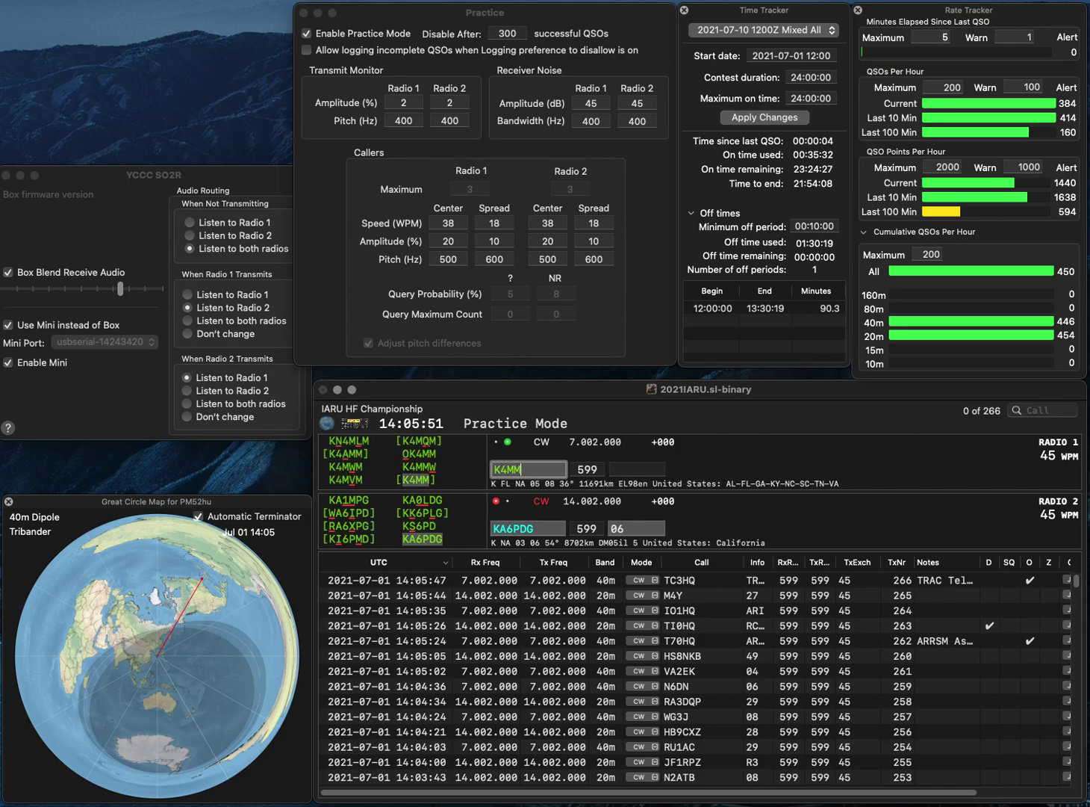
pyautogui.press('Return')
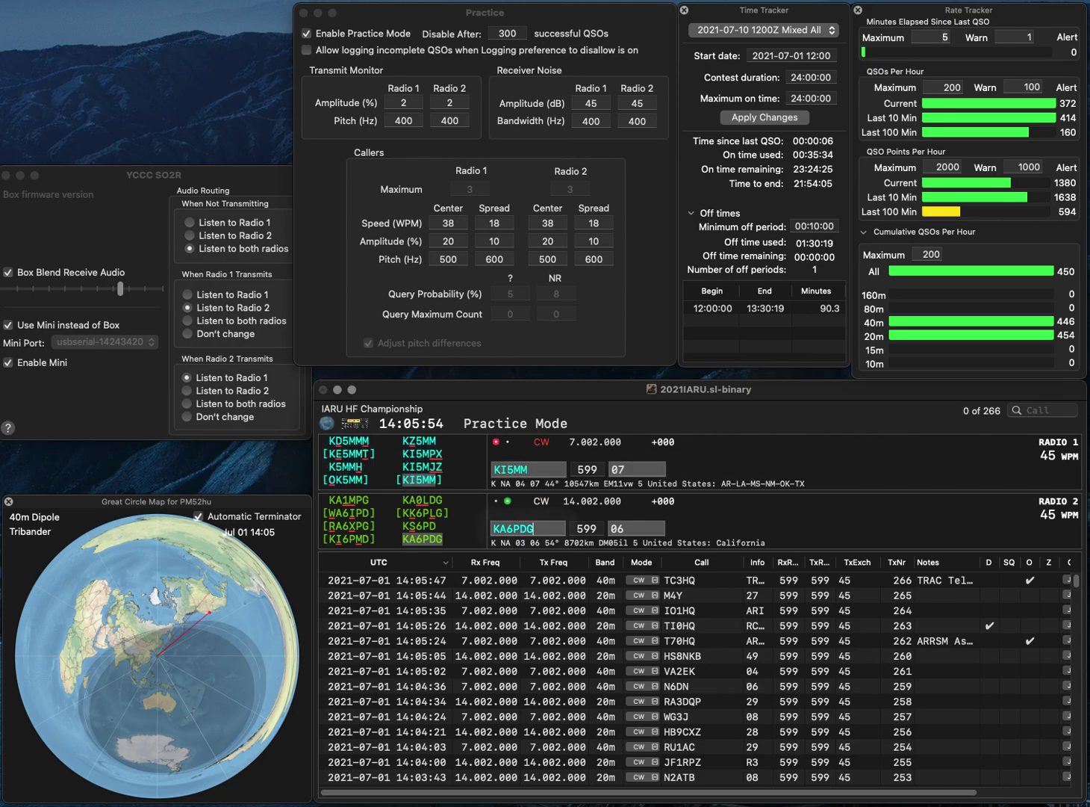
pyautogui.press('Return')
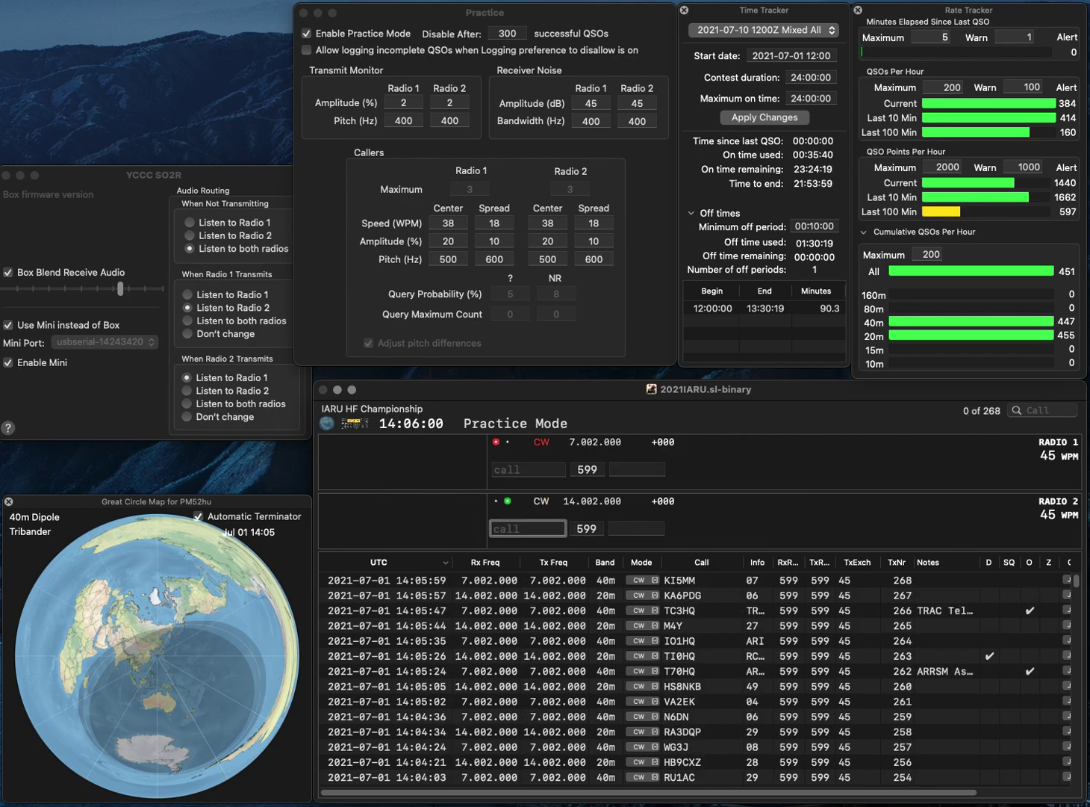
pyautogui.write('K5UA')
pyautogui.press('Return')
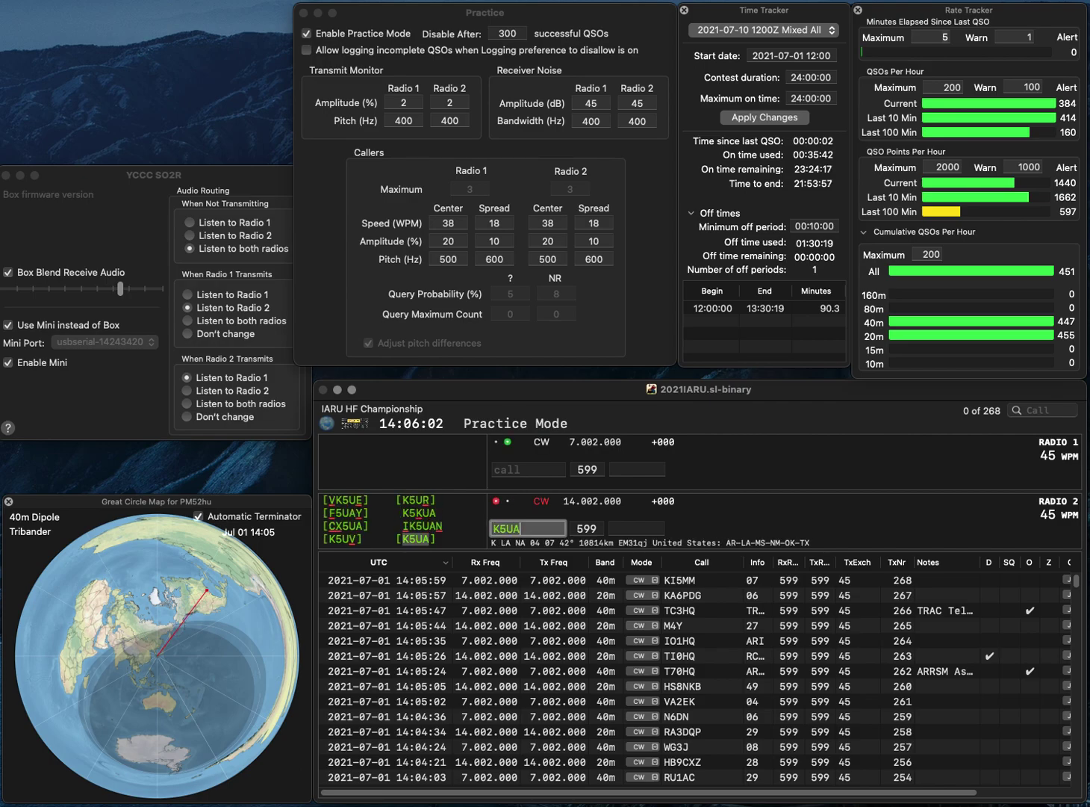
pyautogui.write('RYA')
pyautogui.press('Return')
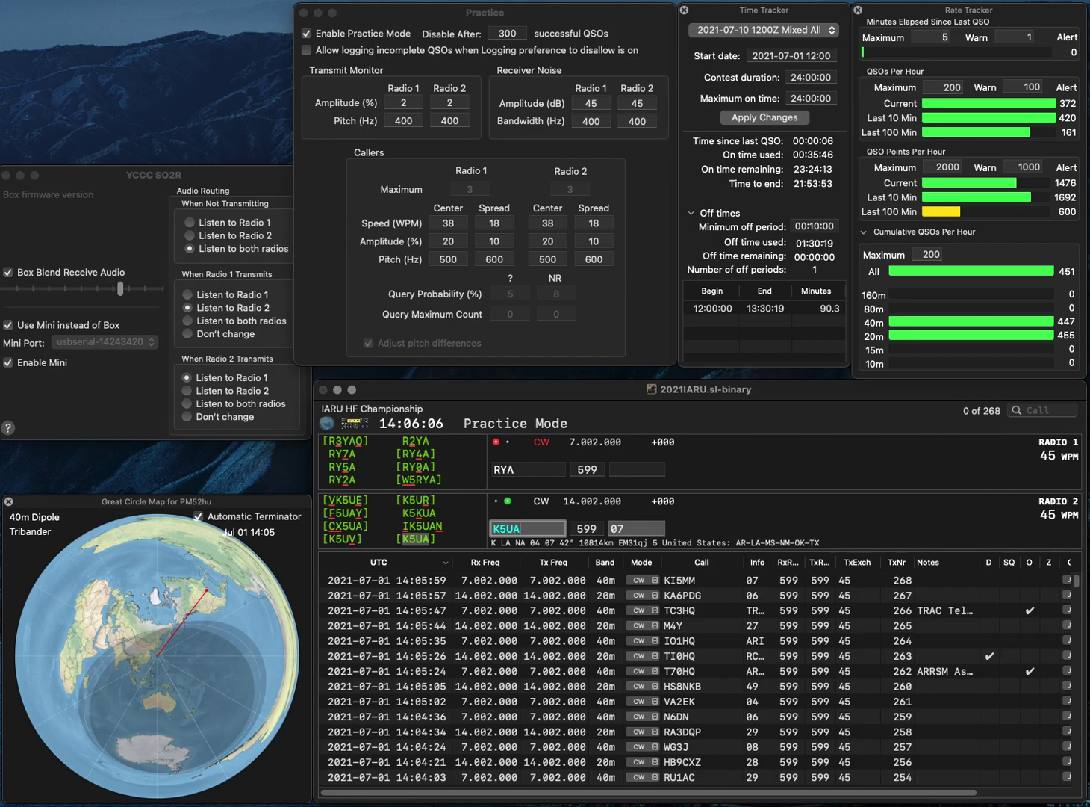
pyautogui.press('Return')
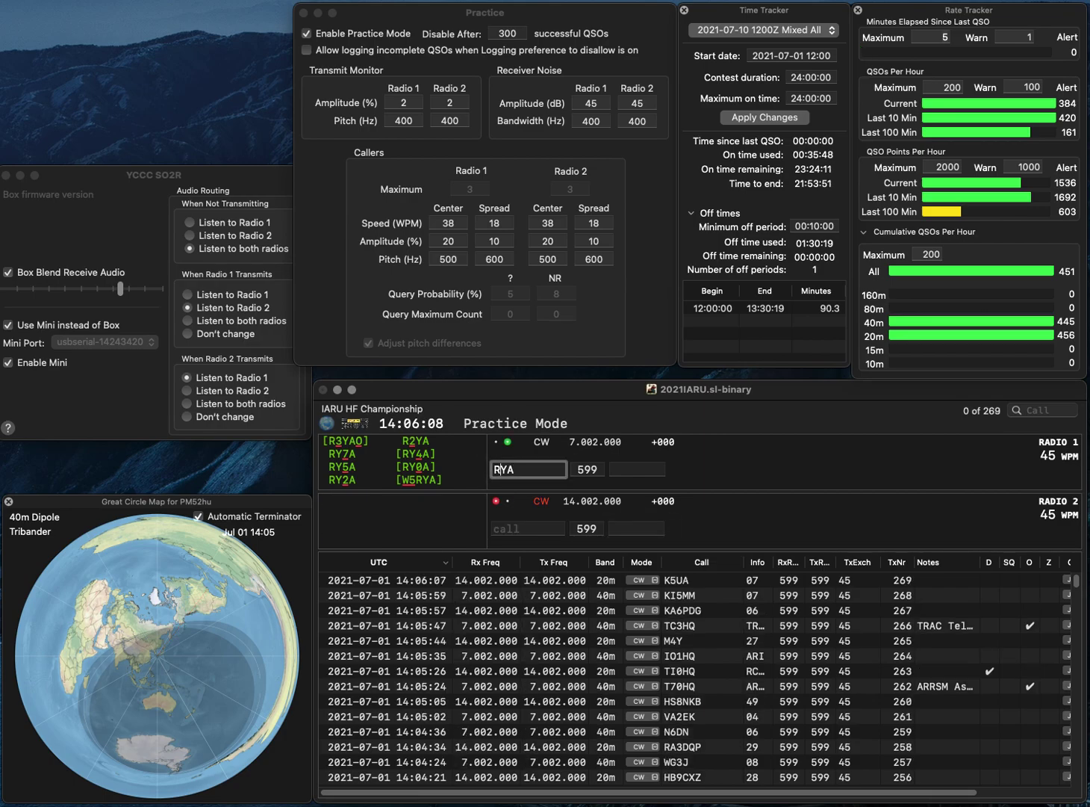
pyautogui.press('Left')
pyautogui.press('Left')
pyautogui.write('5')
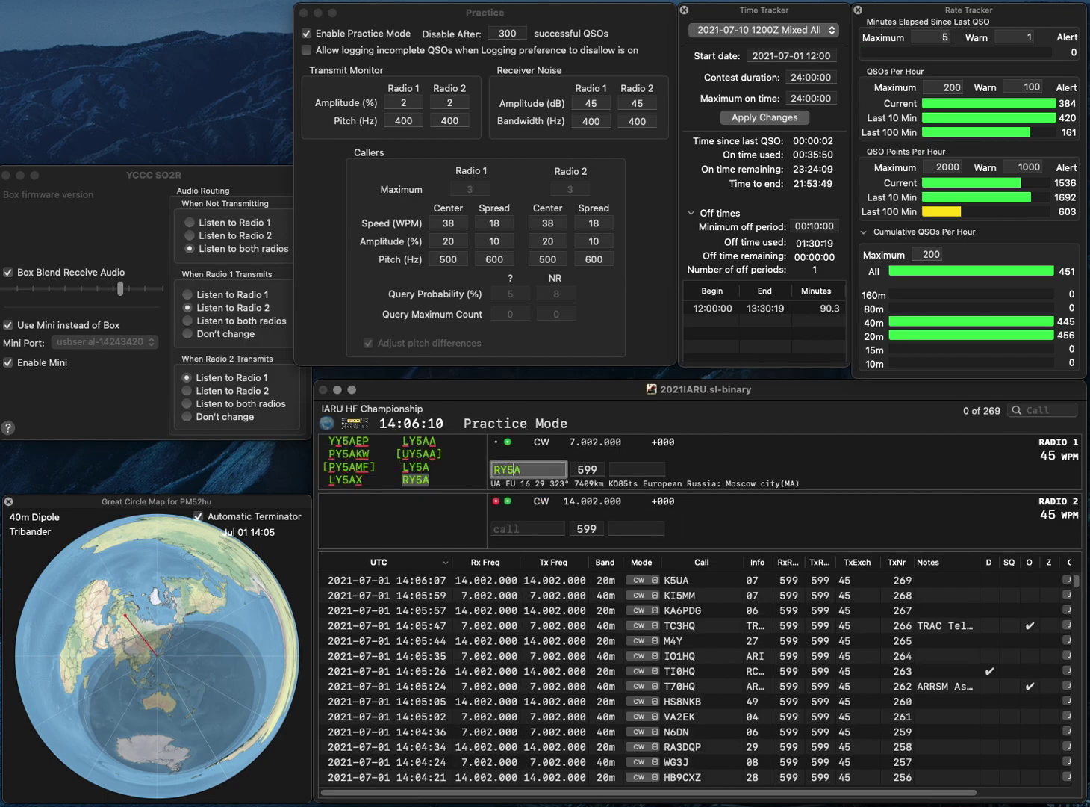
pyautogui.press('Return')
# - Answer JE2CPI on Radio 2 and log the RY5A and JE2CPI contacts
pyautogui.write('JE2C')
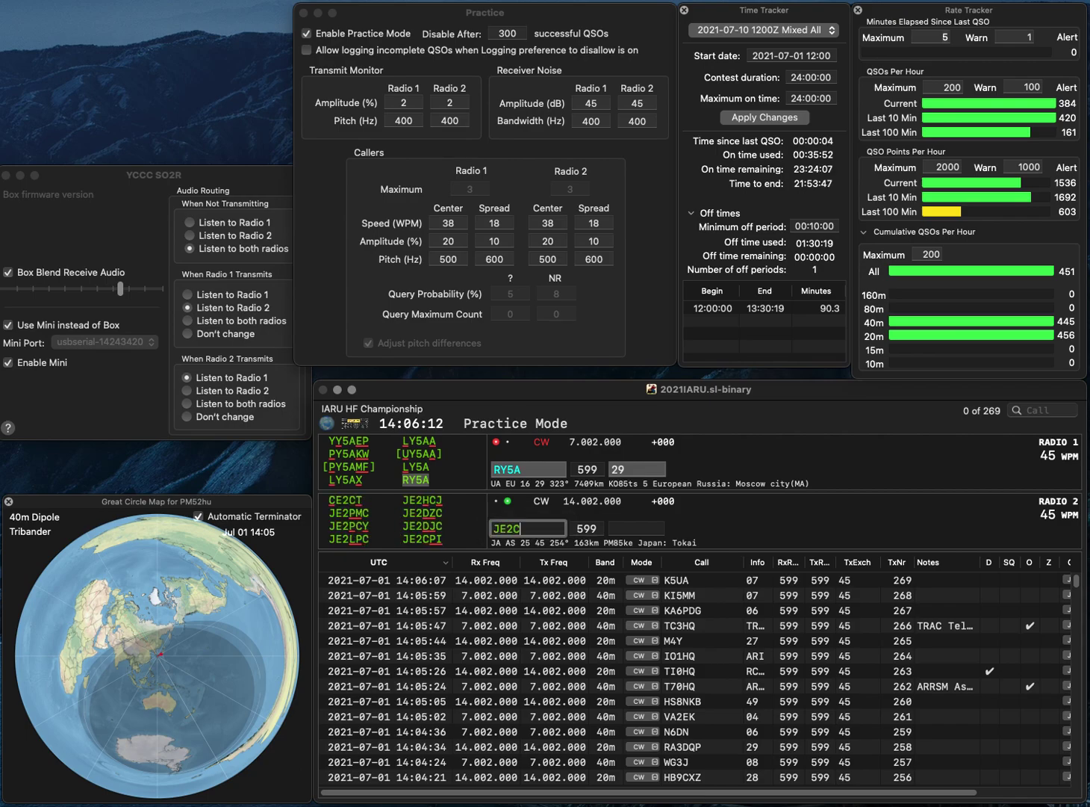
pyautogui.write('PI')
pyautogui.press('Return')
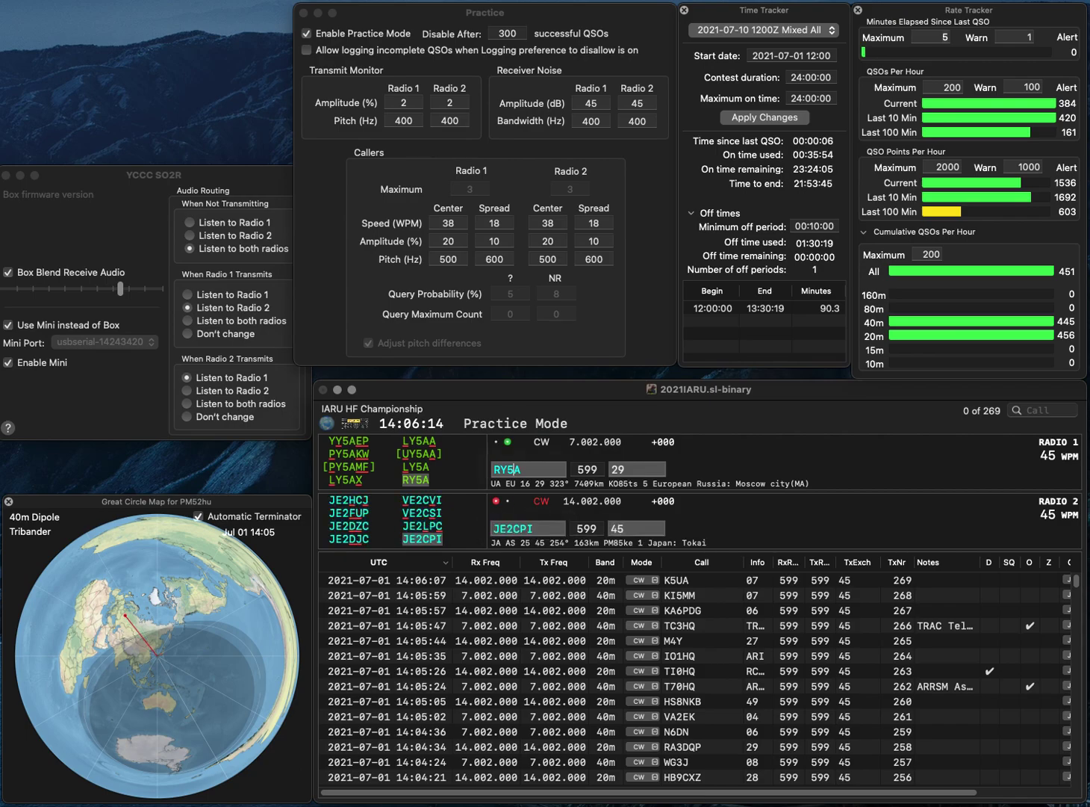
pyautogui.press('Return')
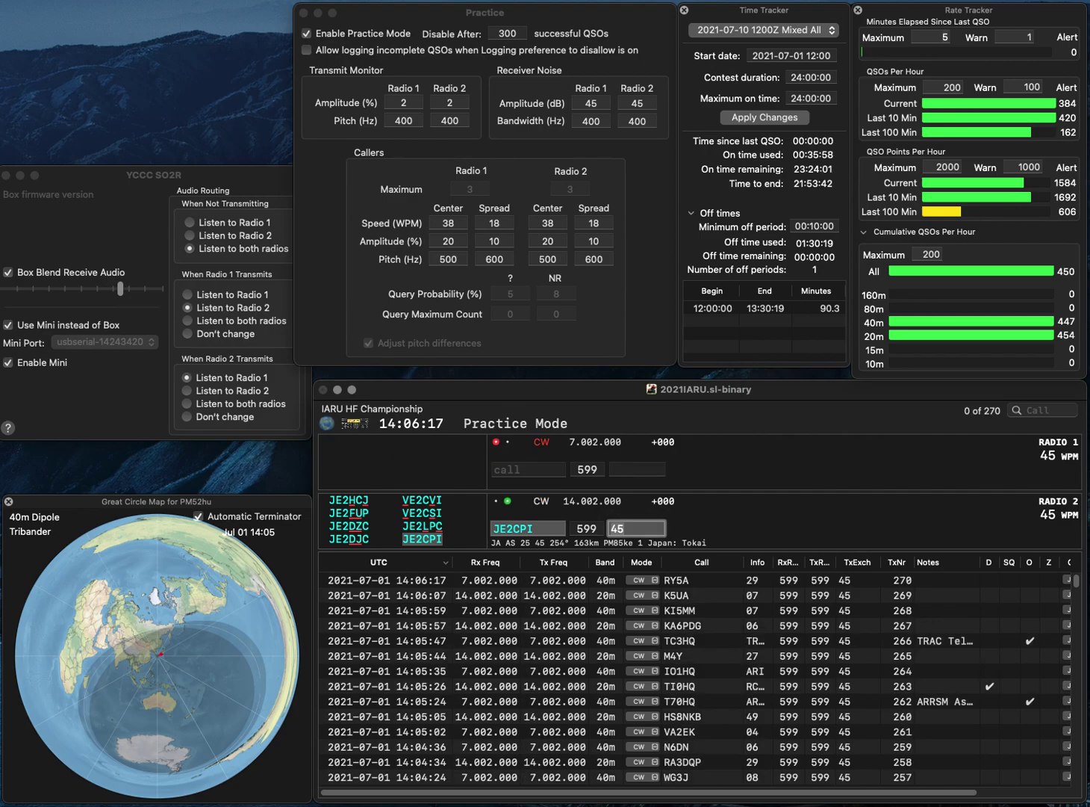
pyautogui.press('Return')
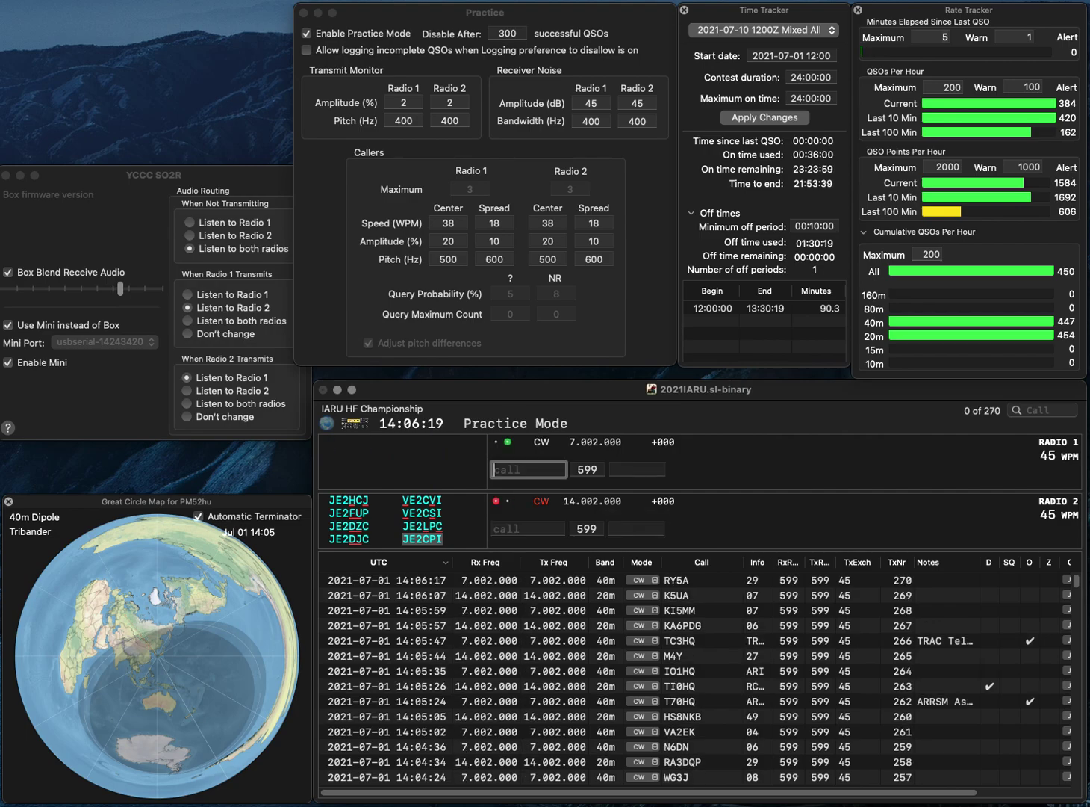
pyautogui.write('N2IW')
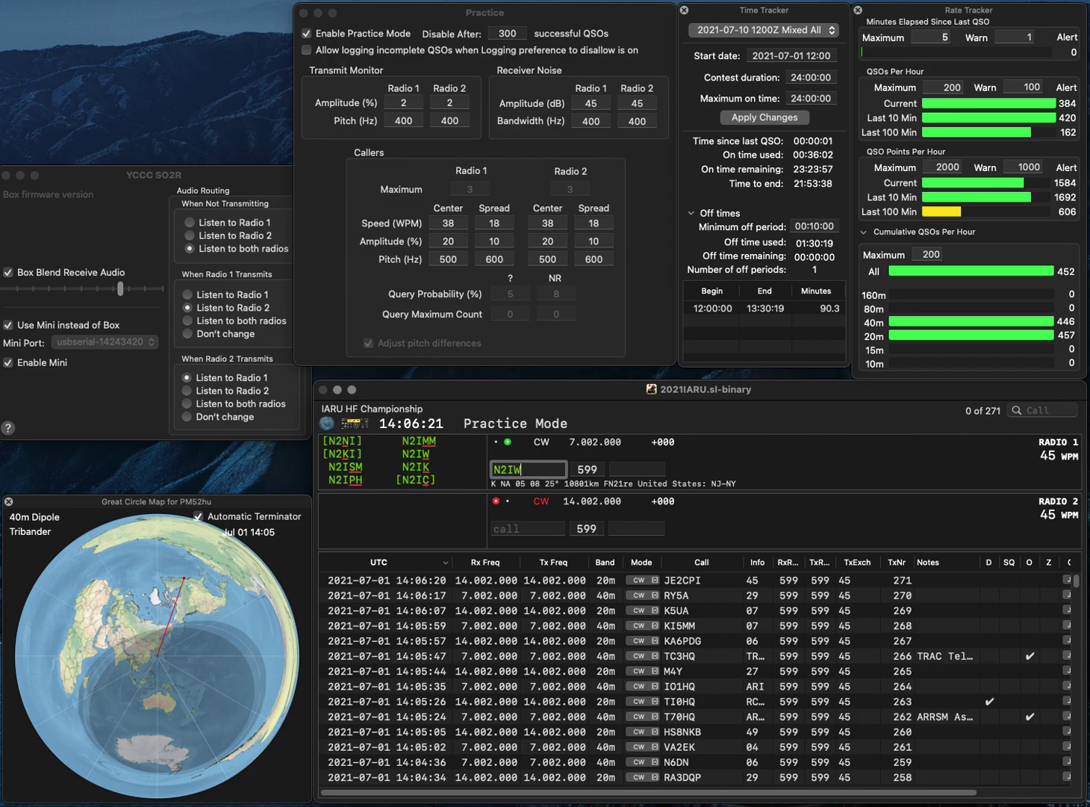
pyautogui.press('Return')
pyautogui.write('I0P')
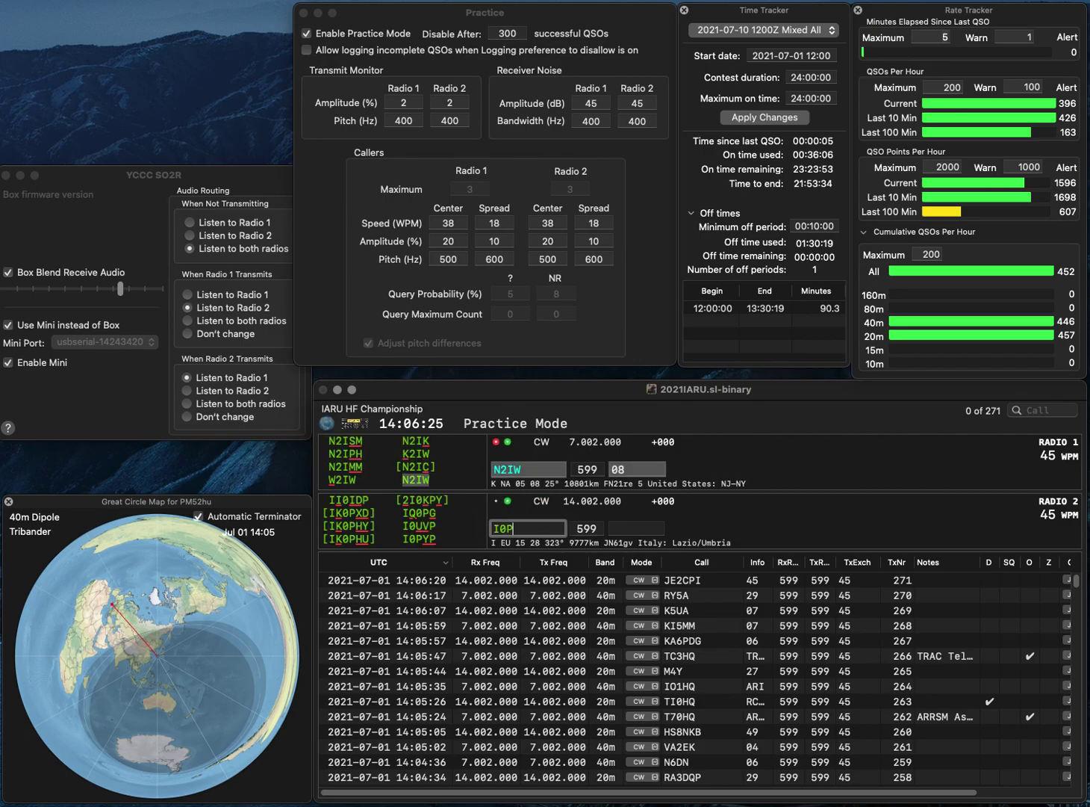
pyautogui.press('BackSpace')
pyautogui.write('/')
pyautogui.press('Return')
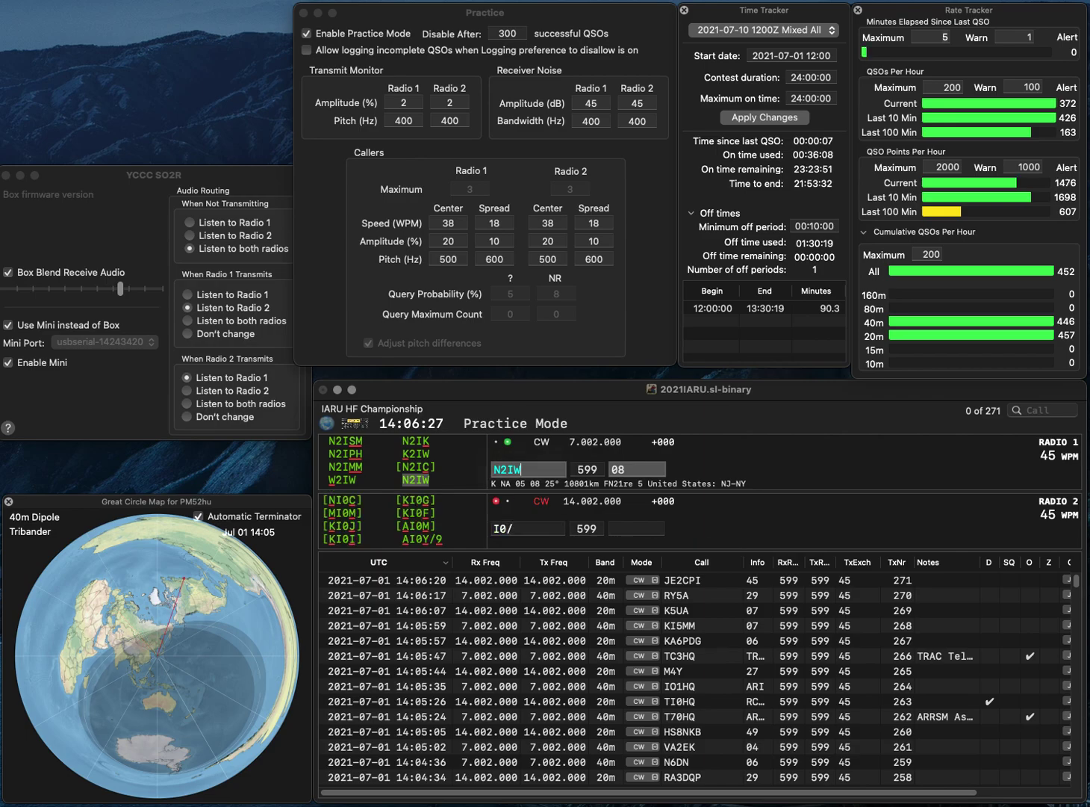
pyautogui.press('Tab')
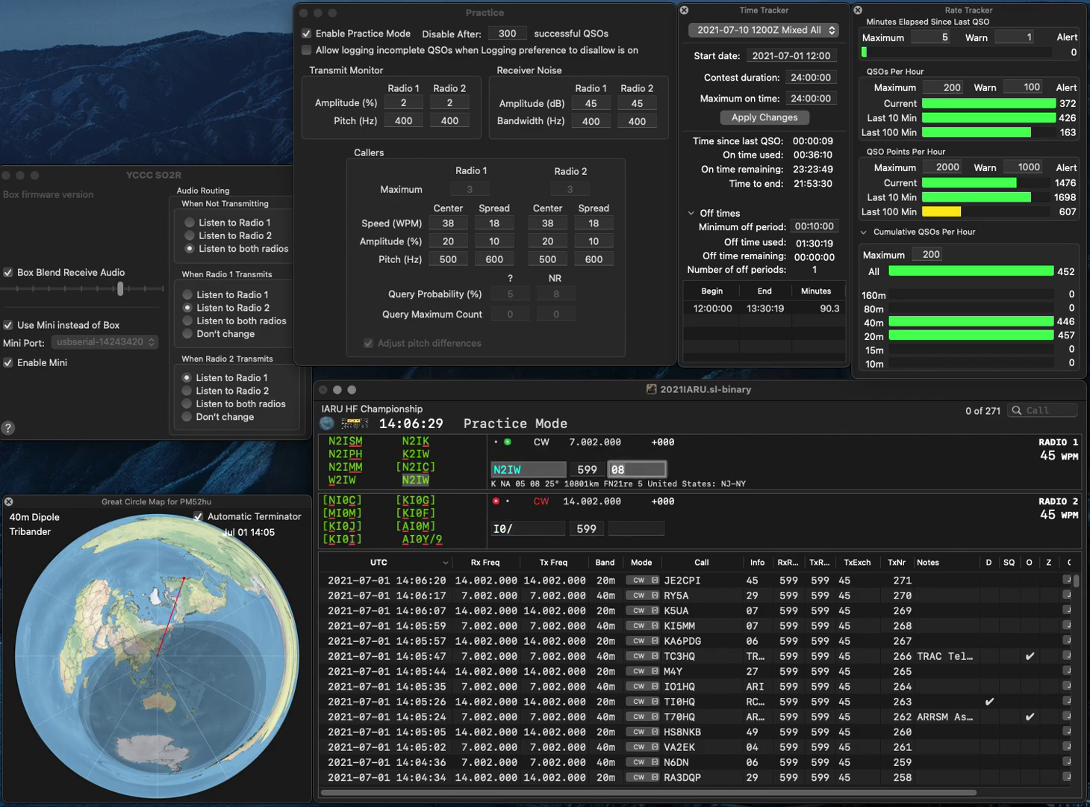
pyautogui.press('Return')
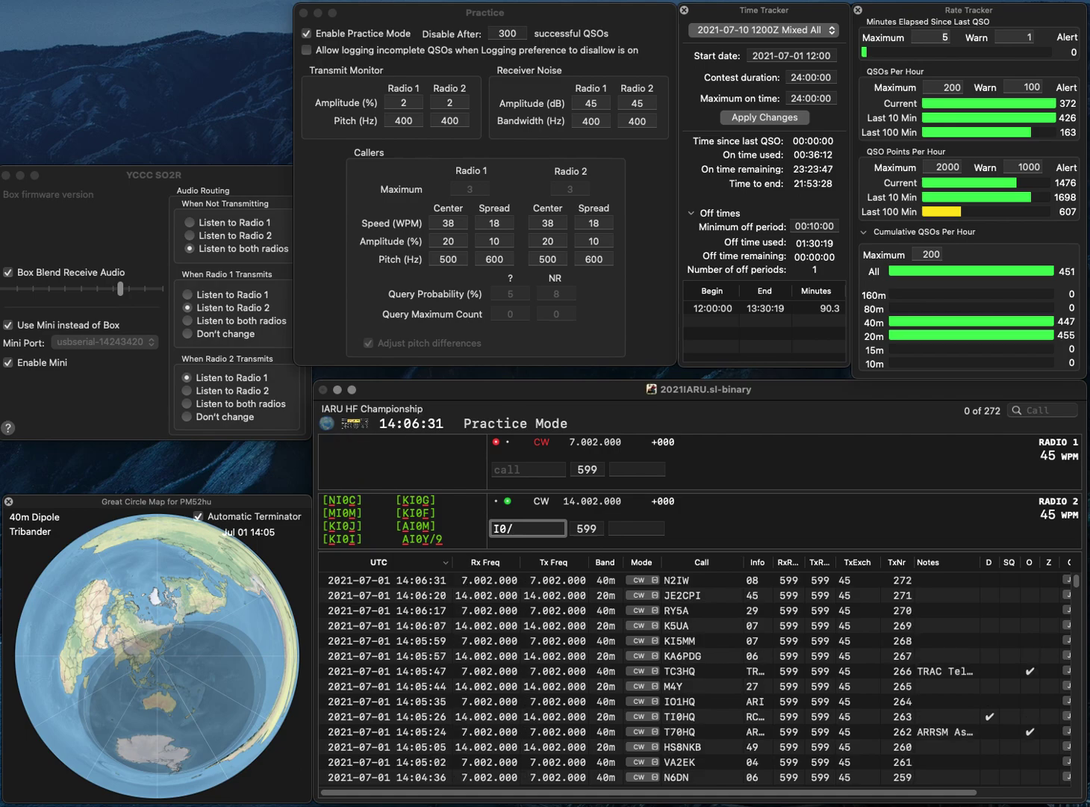
pyautogui.write('PBSJW')
pyautogui.press('BackSpace')
pyautogui.write('X')
pyautogui.press('Return')
pyautogui.press('Down')
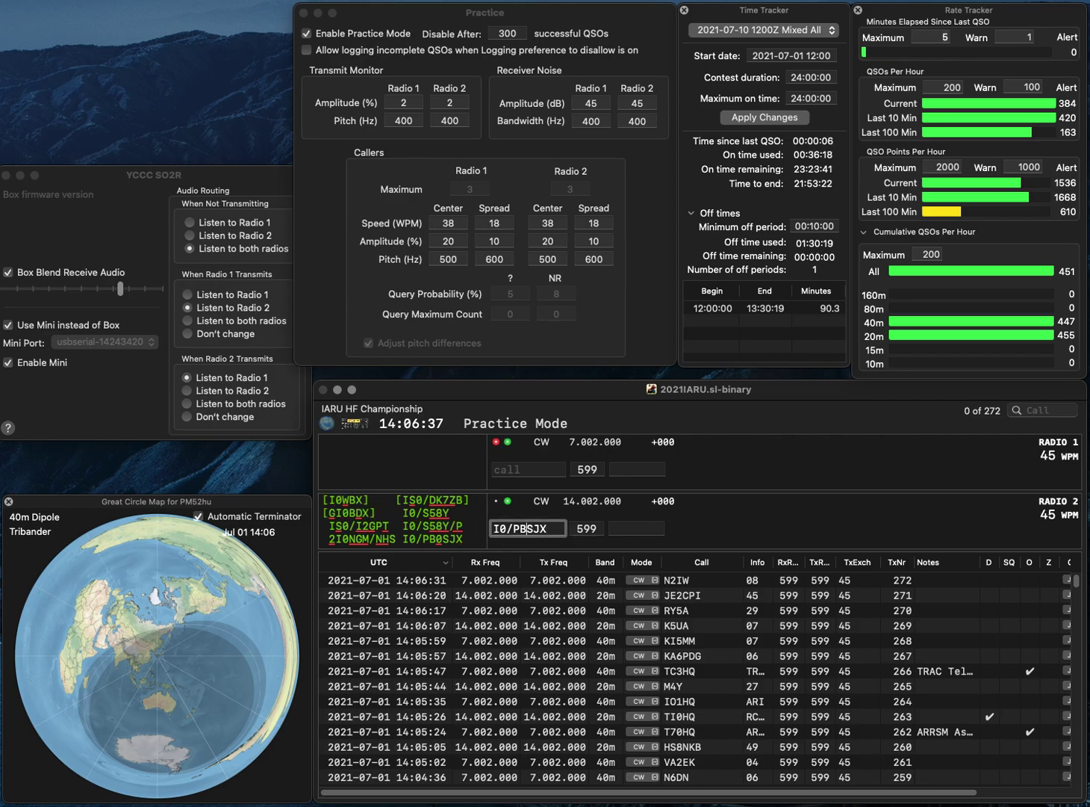
pyautogui.write('0')
pyautogui.press('Return')
pyautogui.write('QB')
pyautogui.press('Left')
pyautogui.press('Left')
pyautogui.write('K')
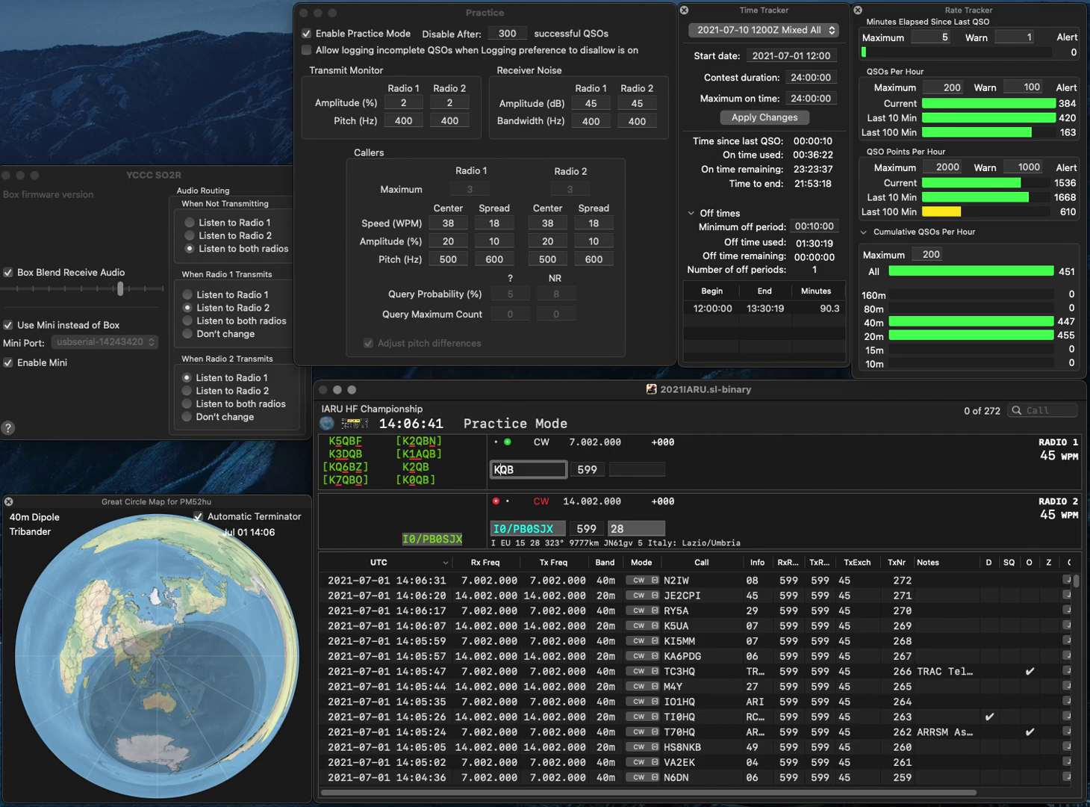
pyautogui.write('0')
pyautogui.press('Return')
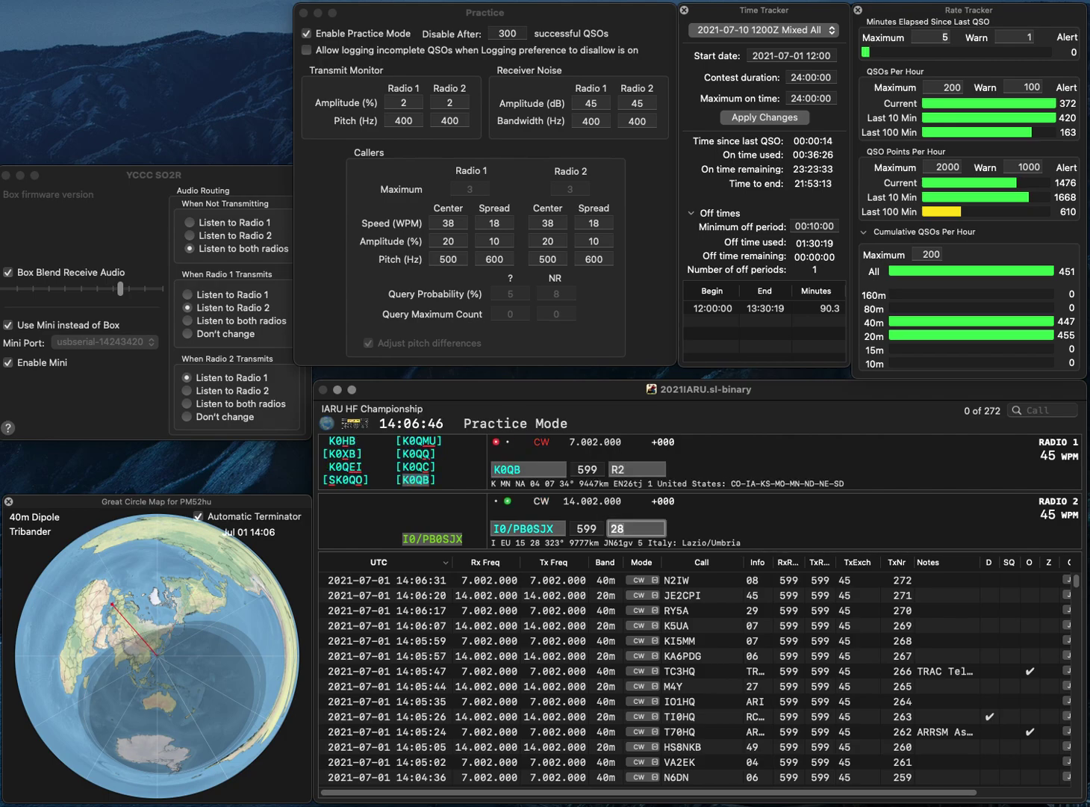
pyautogui.press('Return')
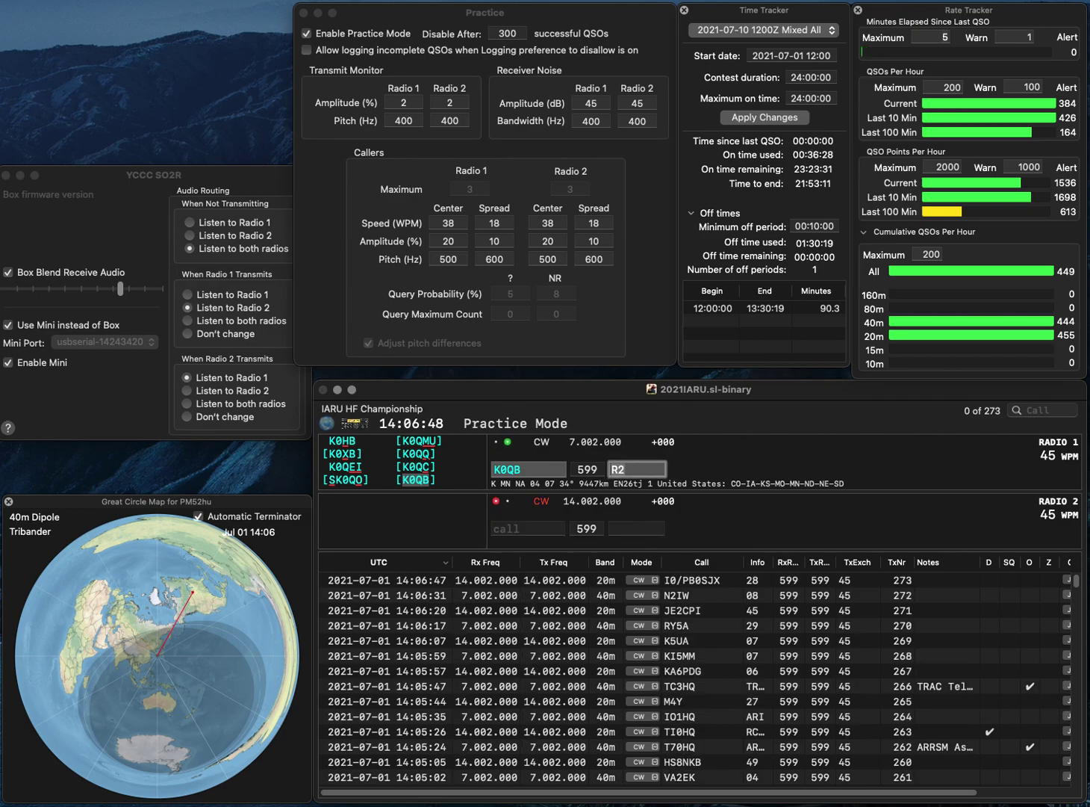
pyautogui.press('Return')
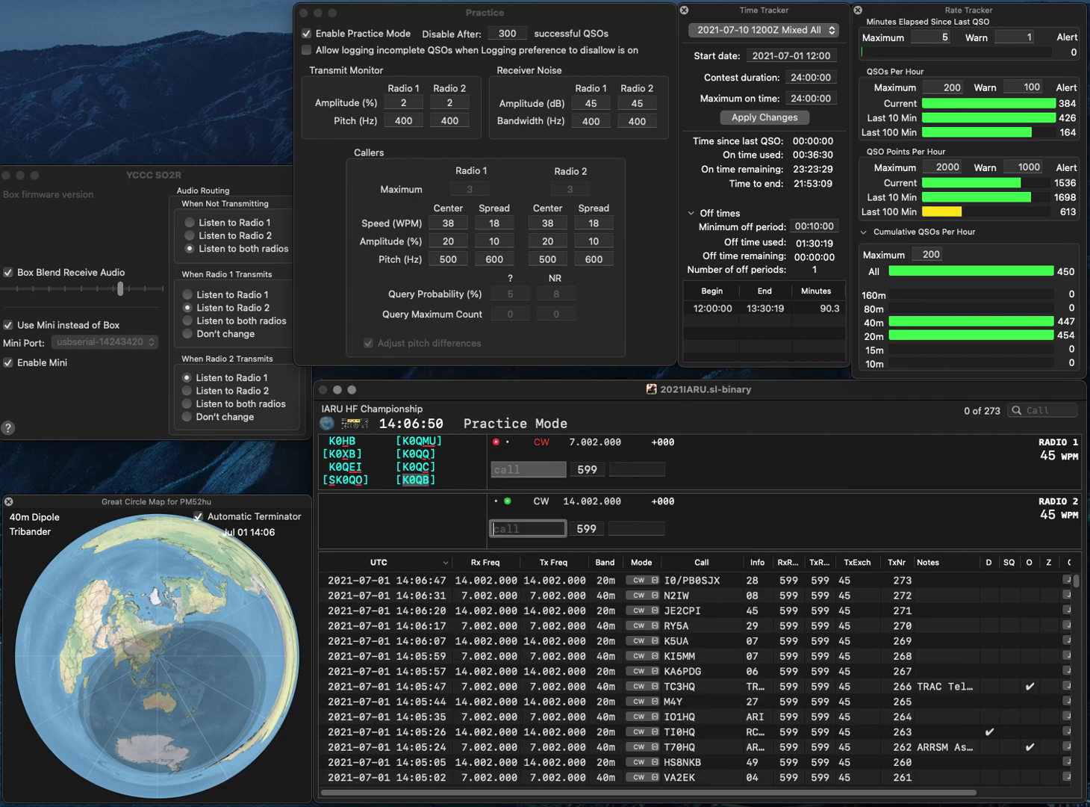
# - Answer W8MOX on Radio 2 and send the partial call CG on Radio 1
pyautogui.write('W8MOX')
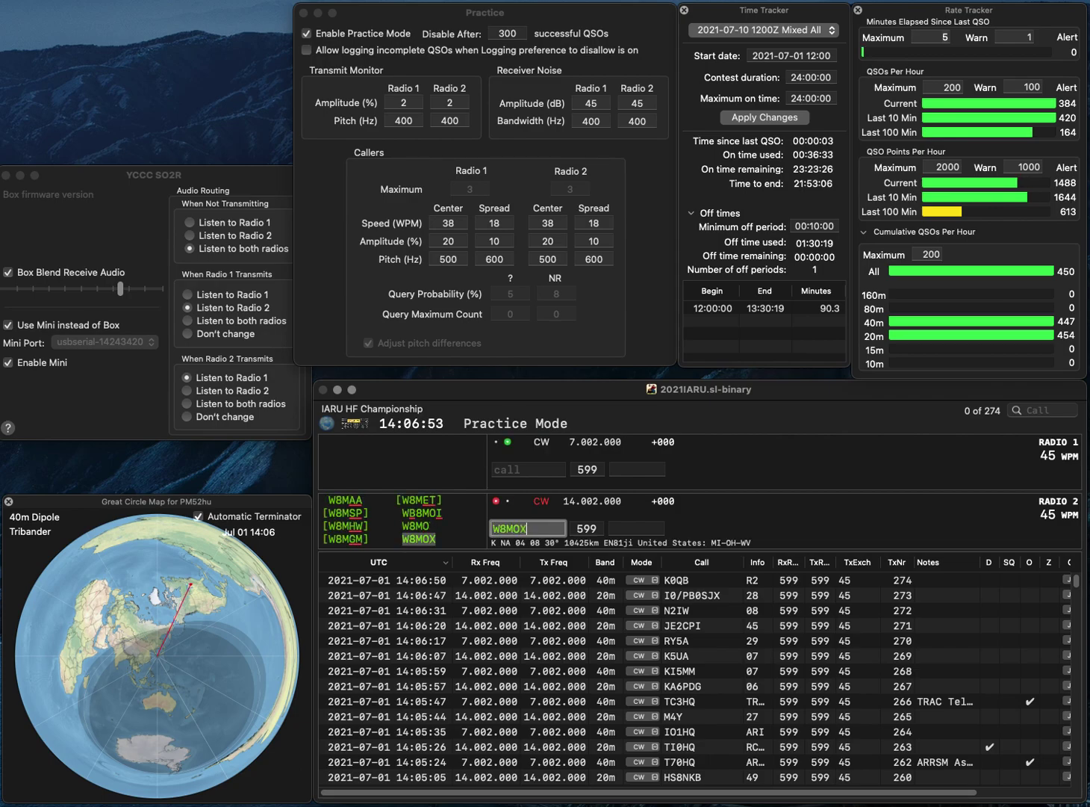
pyautogui.press('Return')
pyautogui.write('CG')
pyautogui.press('Return')
pyautogui.press('space')
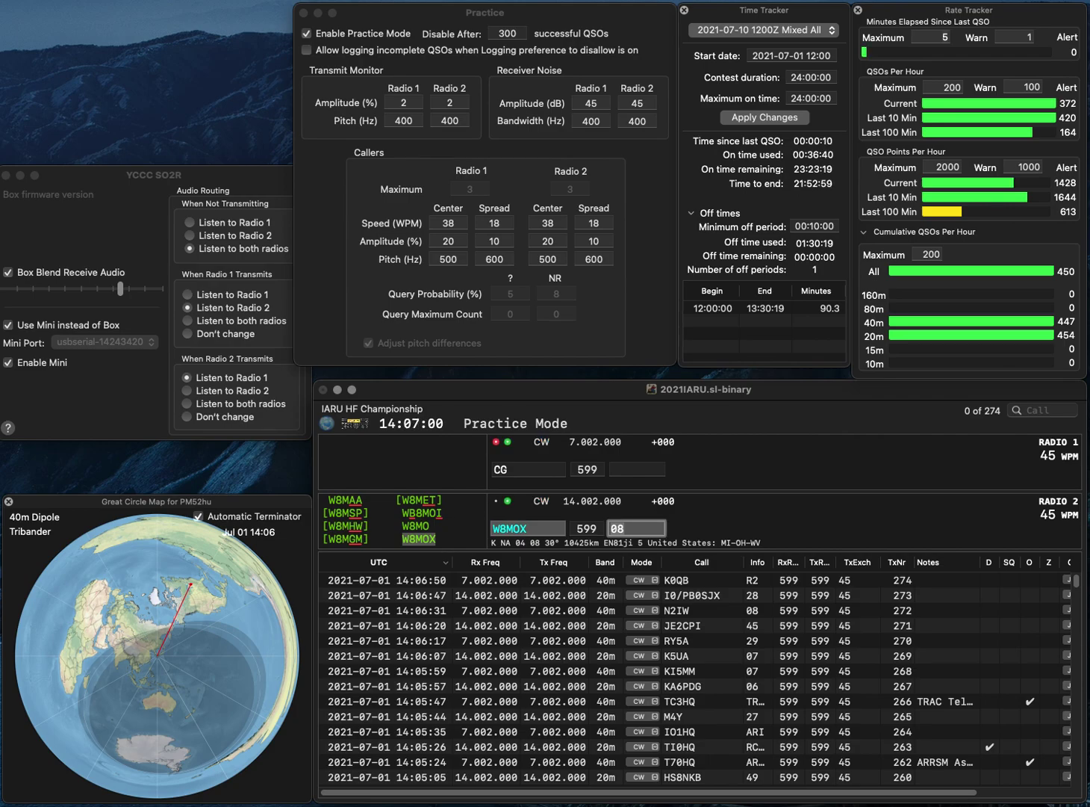
pyautogui.press('Return')
pyautogui.write('K')
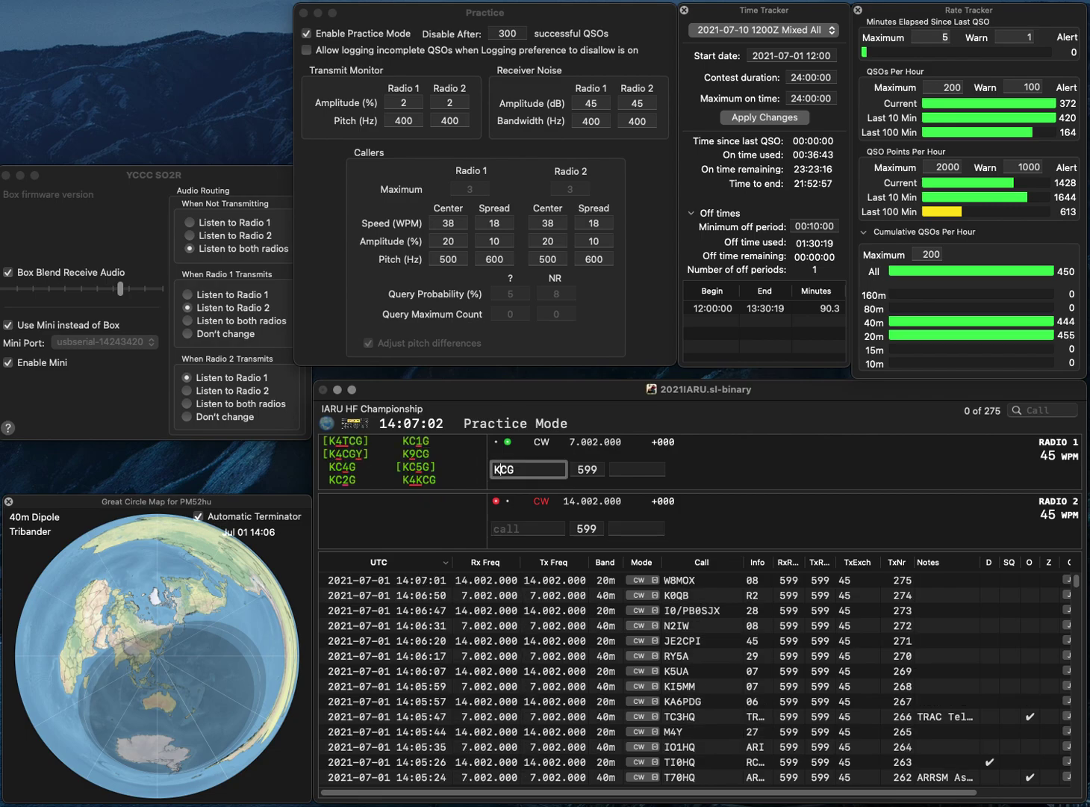
pyautogui.write('4')
pyautogui.write('K')
pyautogui.press('Return')
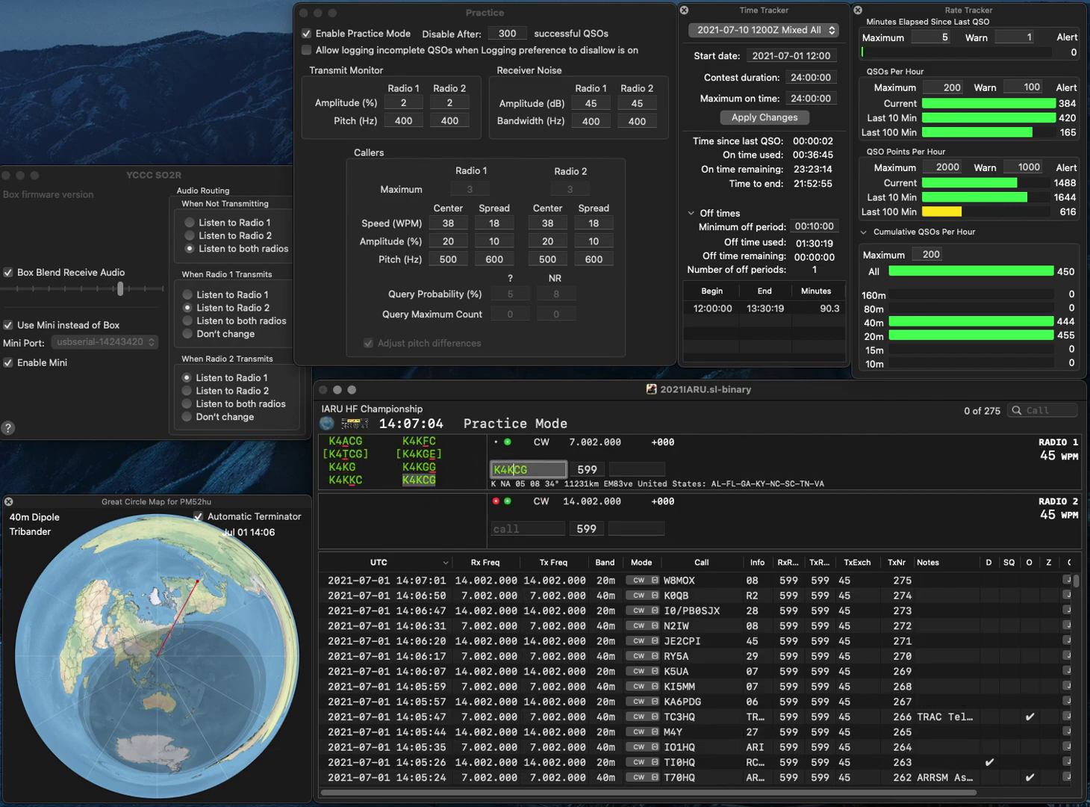
# - Answer SP3ITD on Radio 2 and log the K4KCG and SP3ITD contacts
pyautogui.write('ITD')
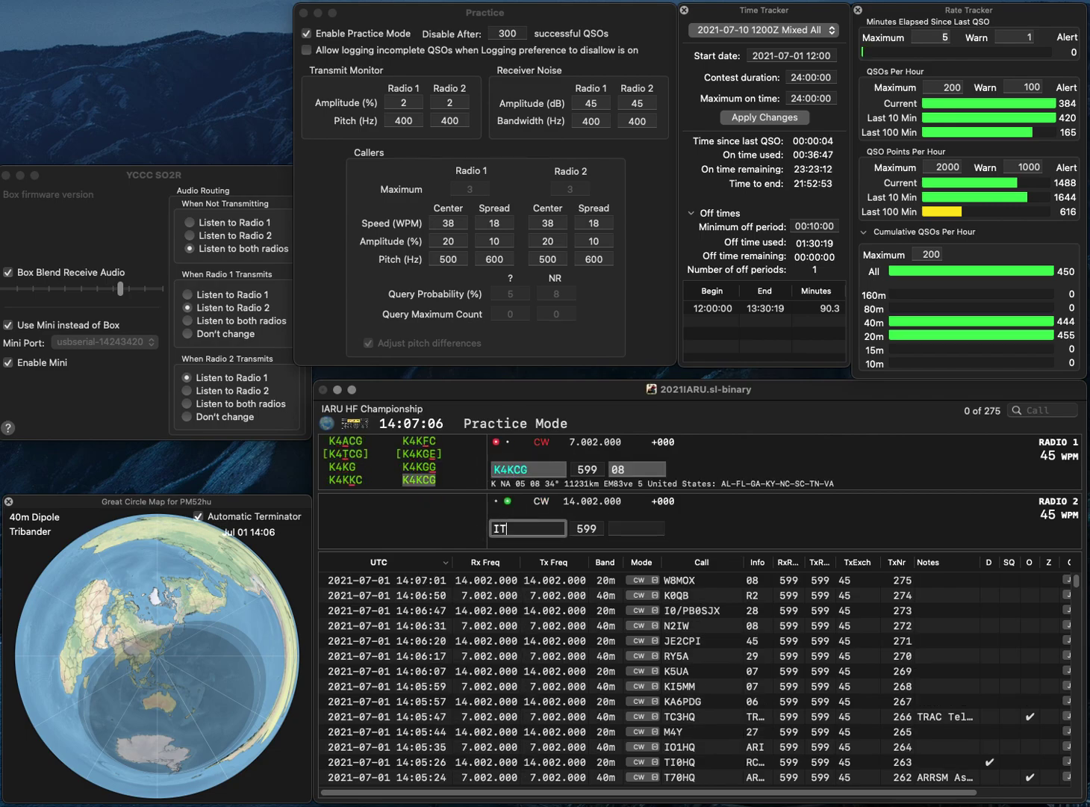
pyautogui.press('Home')
pyautogui.write('SP3')
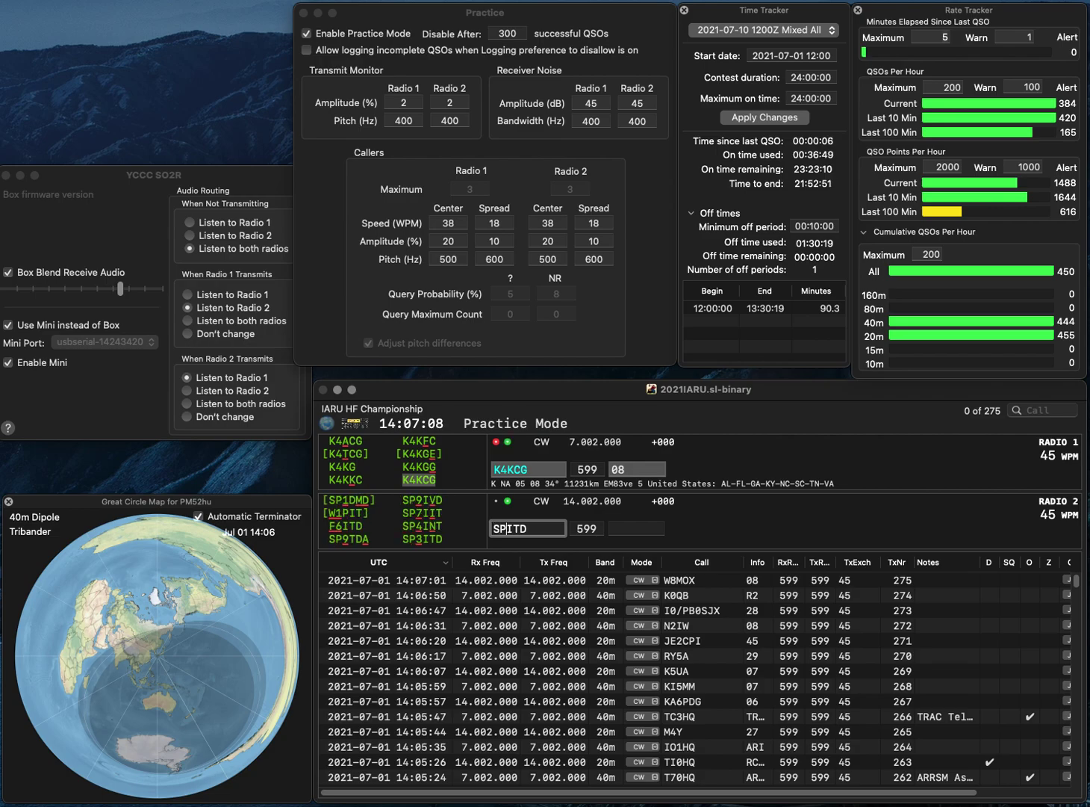
pyautogui.press('Return')
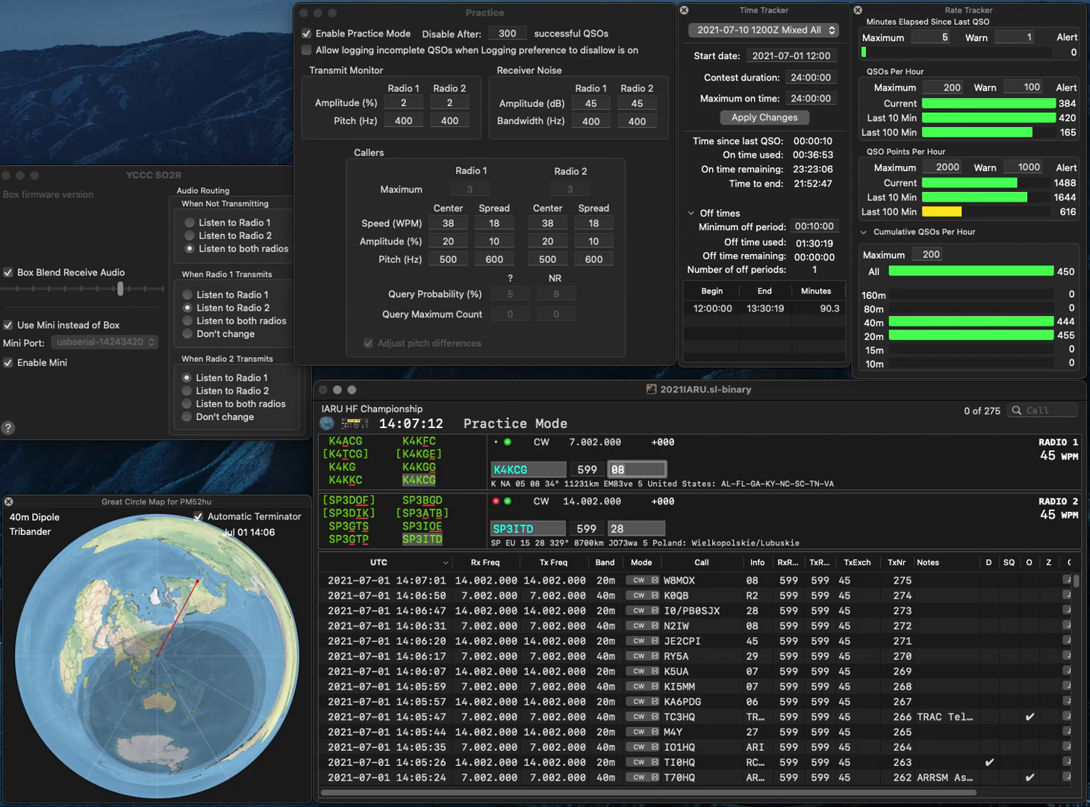
pyautogui.press('Return')
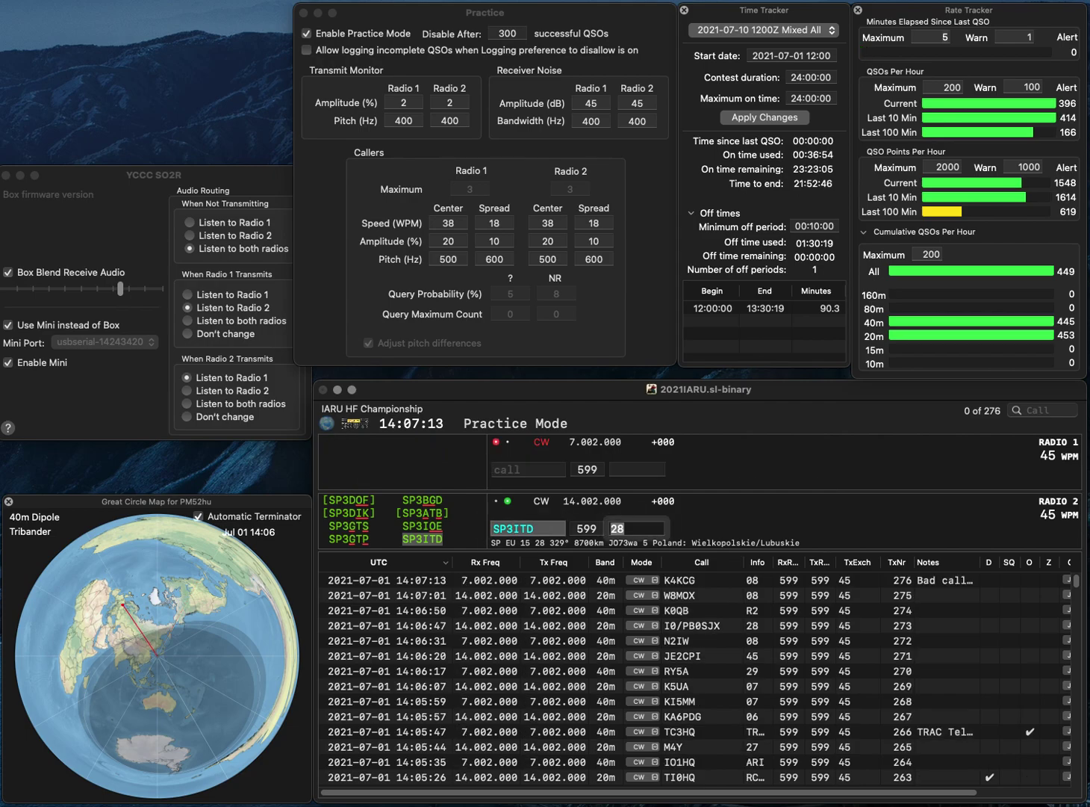
pyautogui.press('Return')
pyautogui.write('AJ6CL')
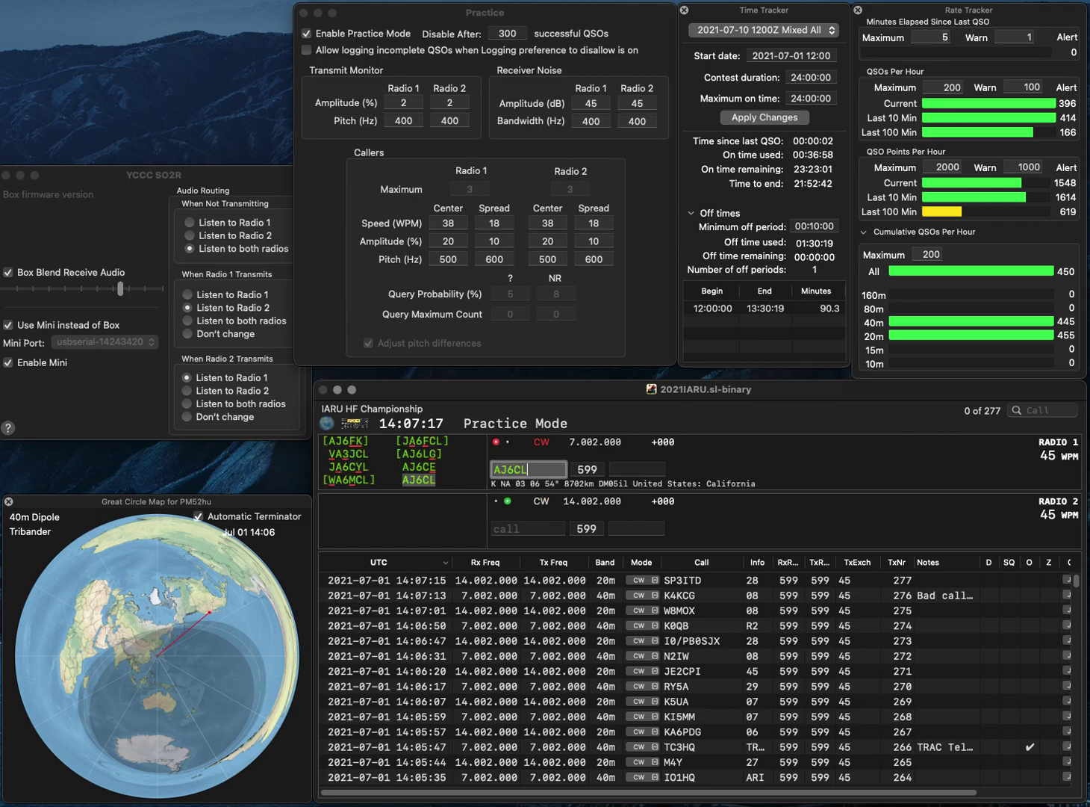
pyautogui.press('Return')
pyautogui.write('VE4RAC')
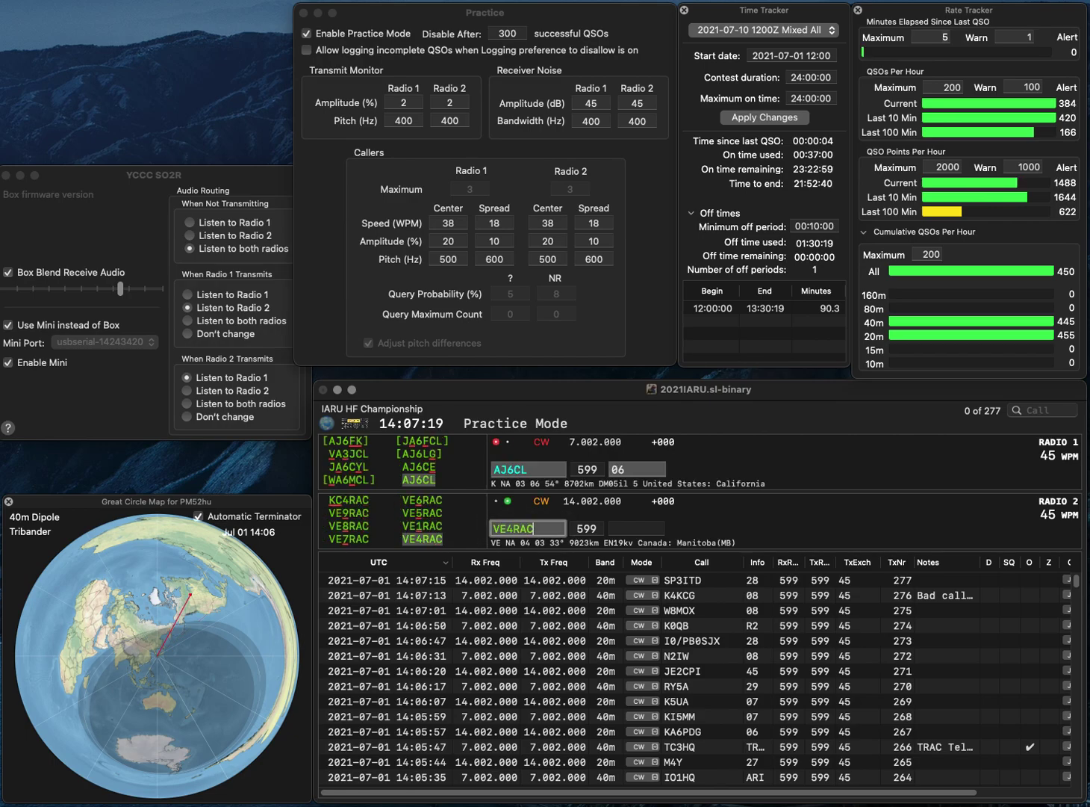
pyautogui.press('Return')
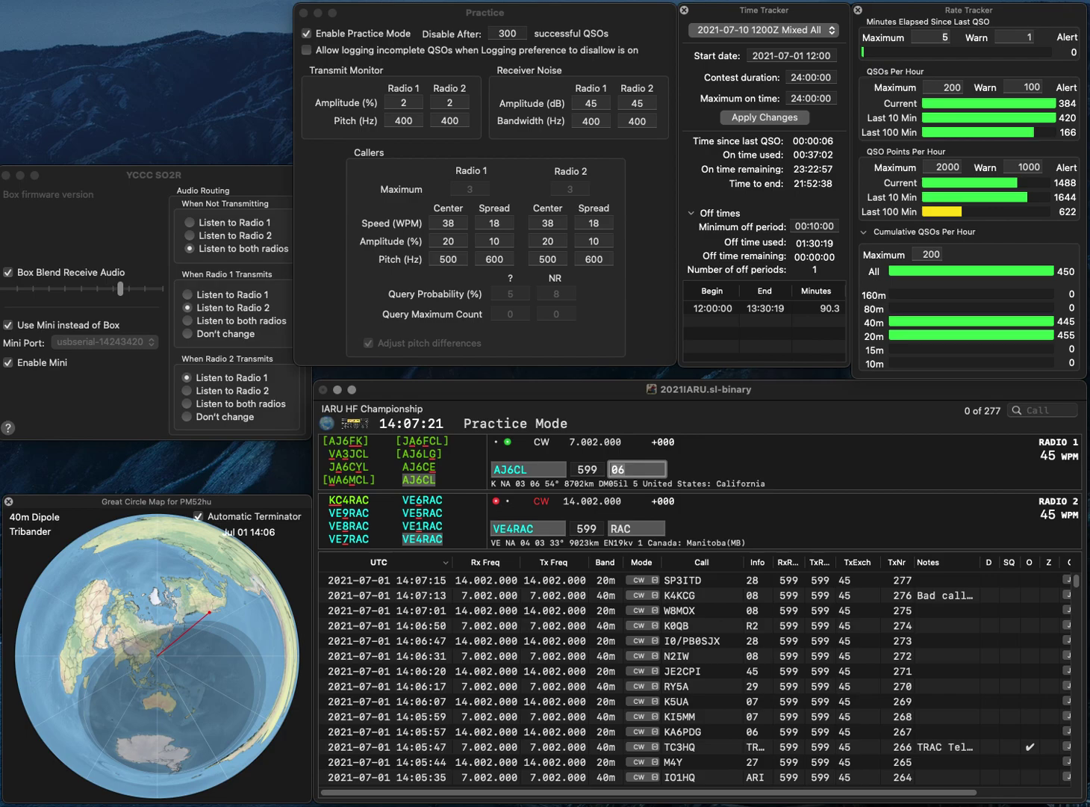
pyautogui.press('Return')
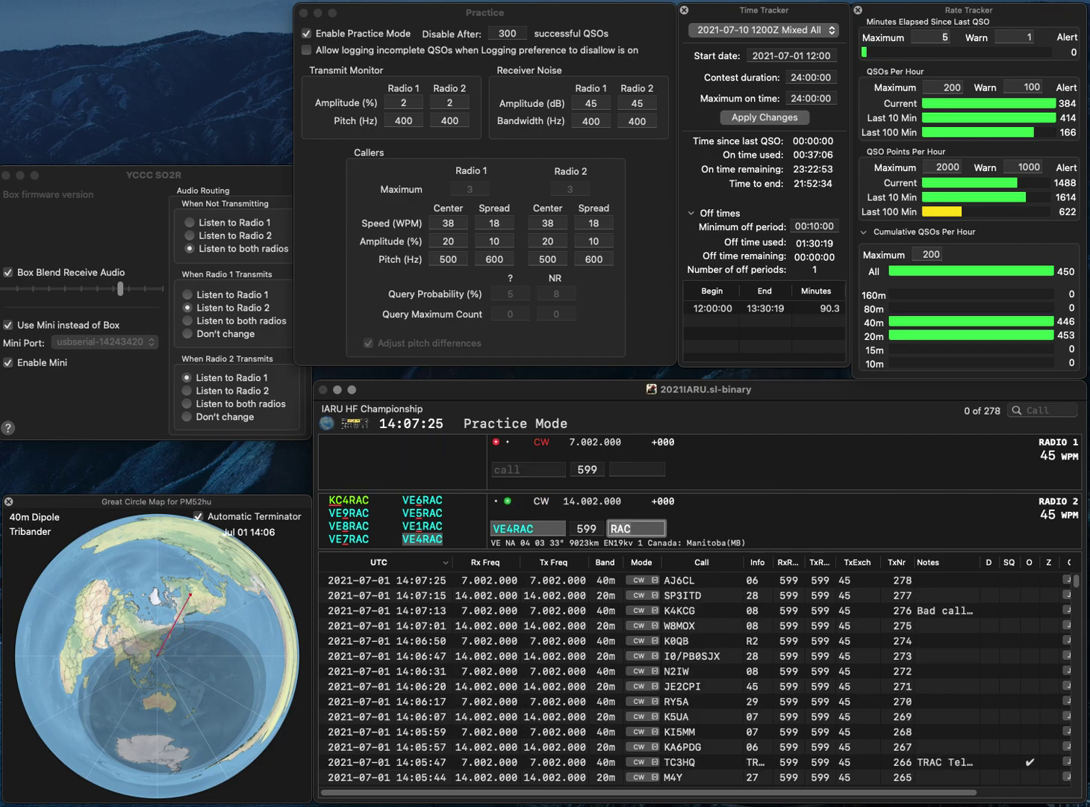
pyautogui.press('Return')
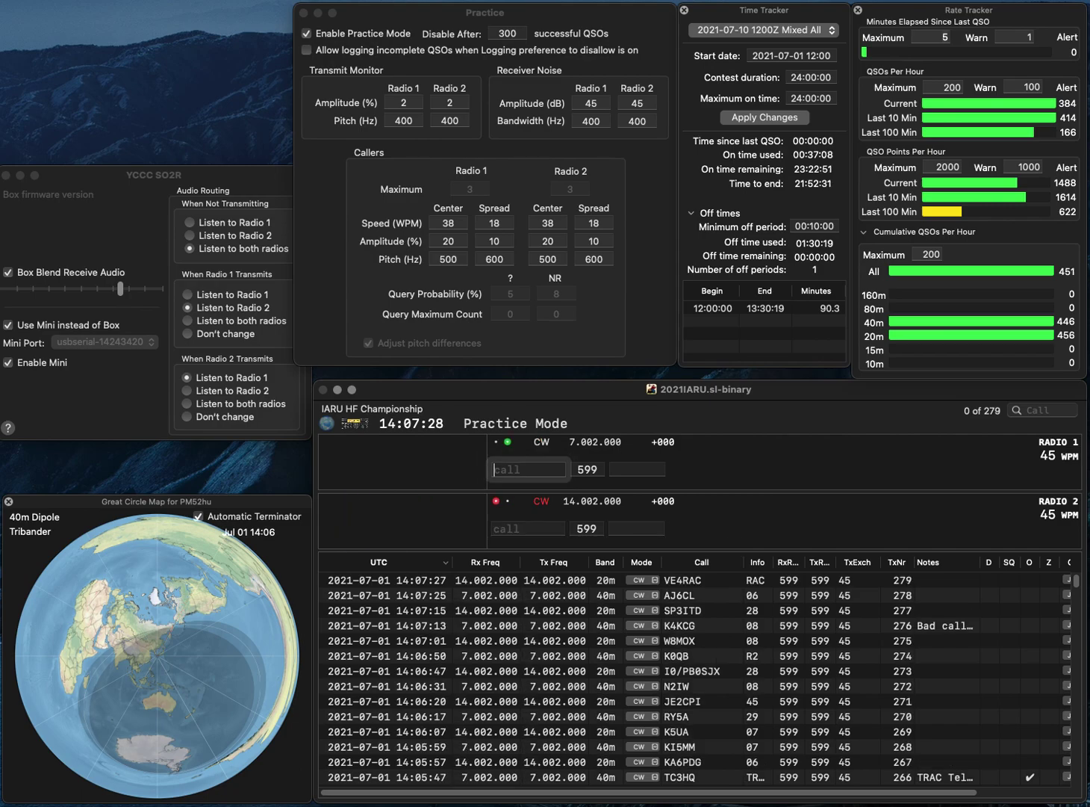
pyautogui.write('W1UK')
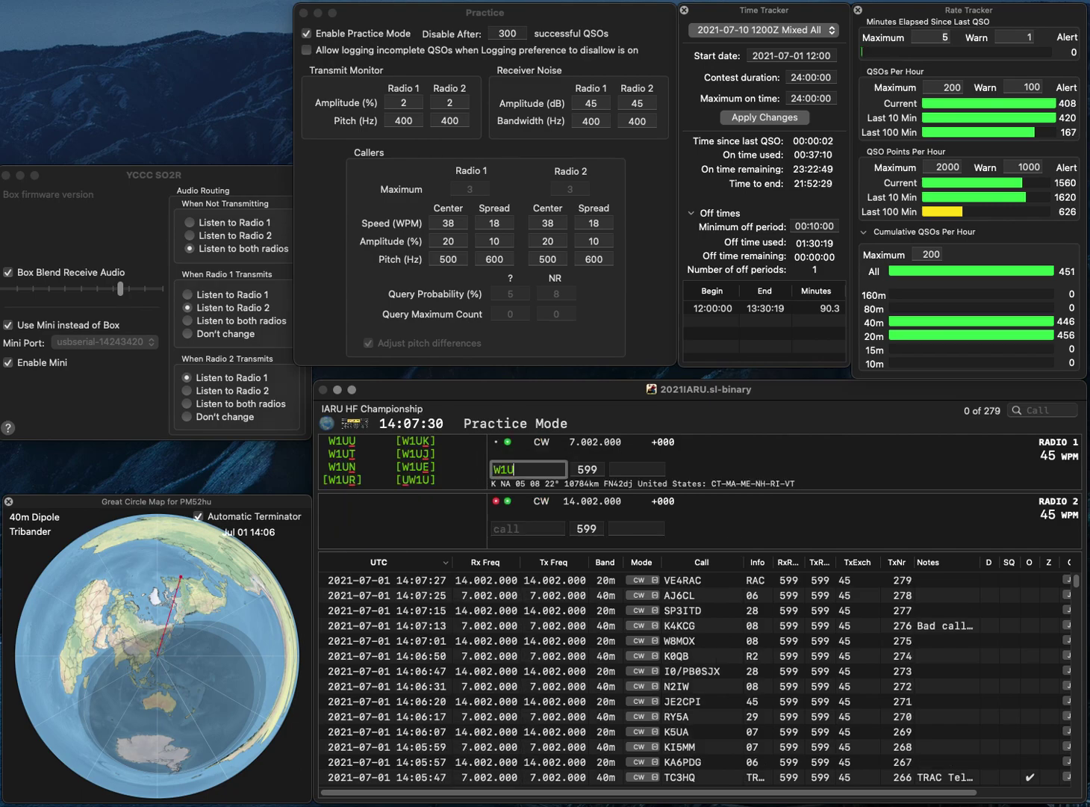
pyautogui.press('Return')
pyautogui.write('G4CTY')
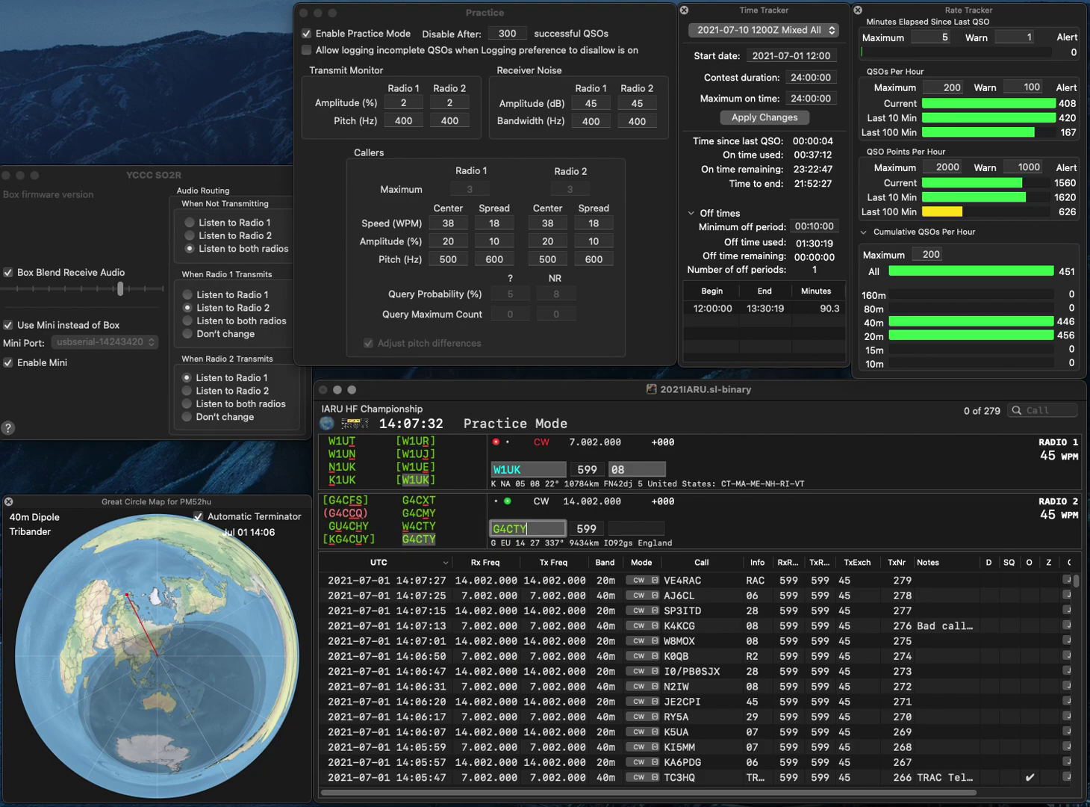
pyautogui.press('Return')
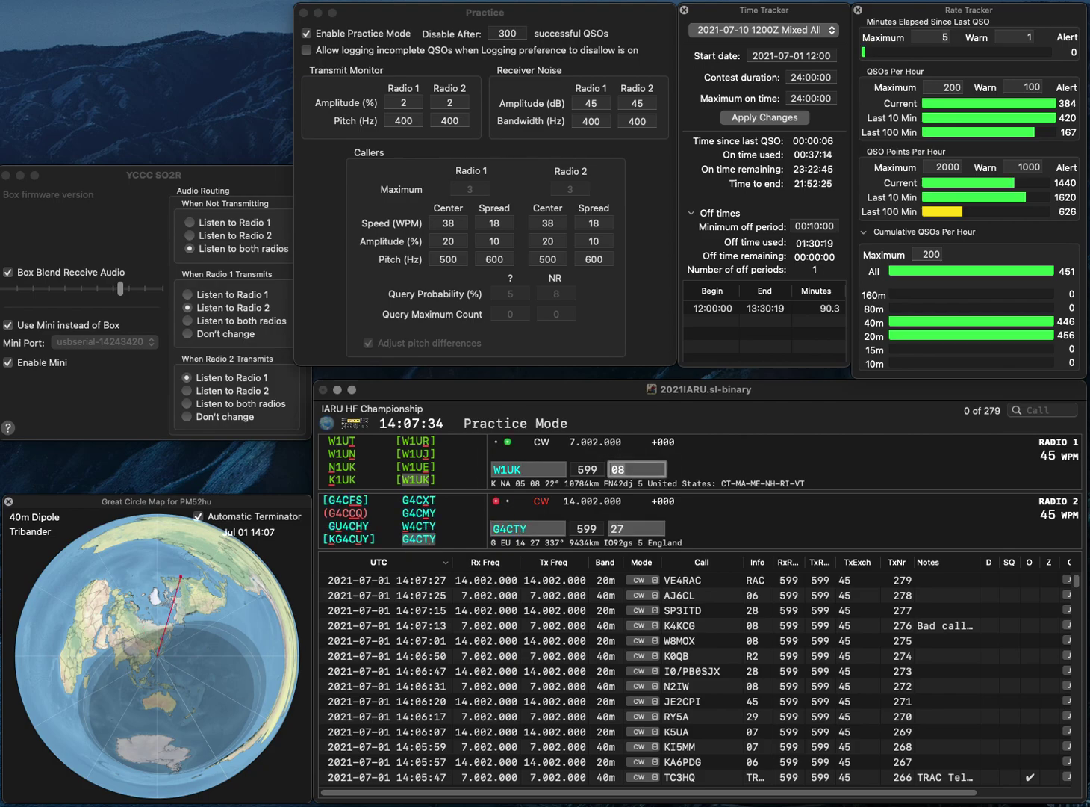
pyautogui.press('Return')
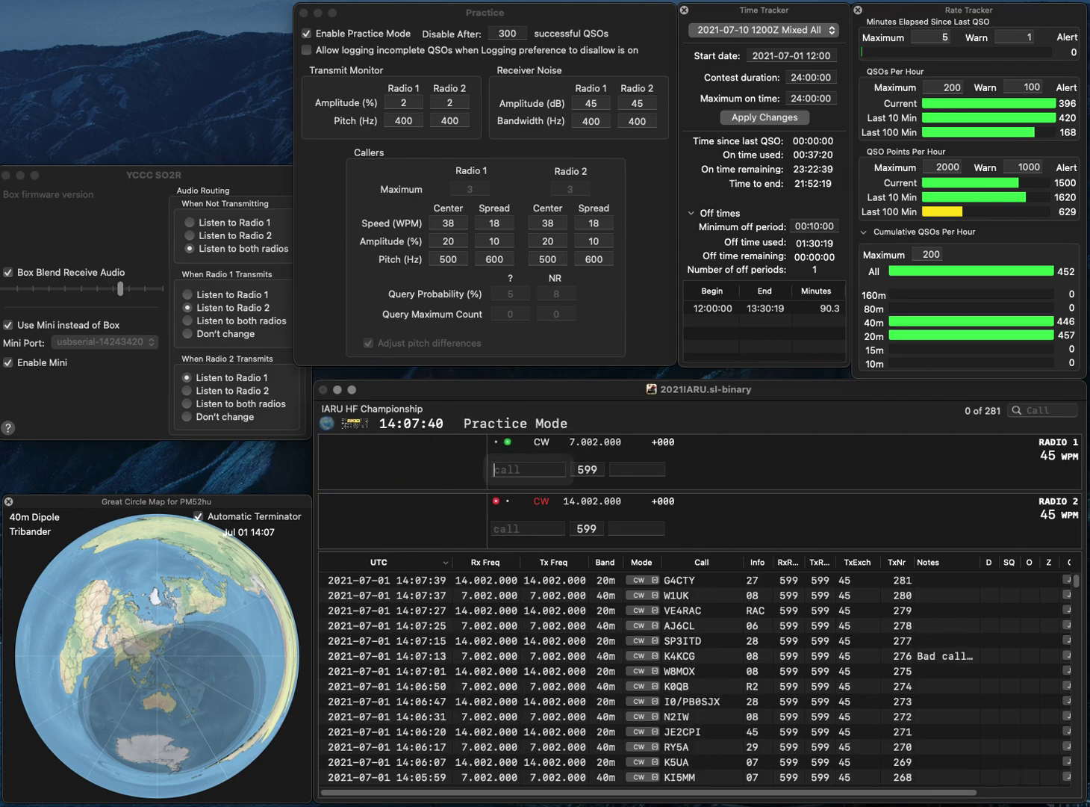
# - Send IZ2DK on Radio 1, and complete the Radio 2 call 9JLL as UA9JLL and send it
pyautogui.write('IZ2DK')
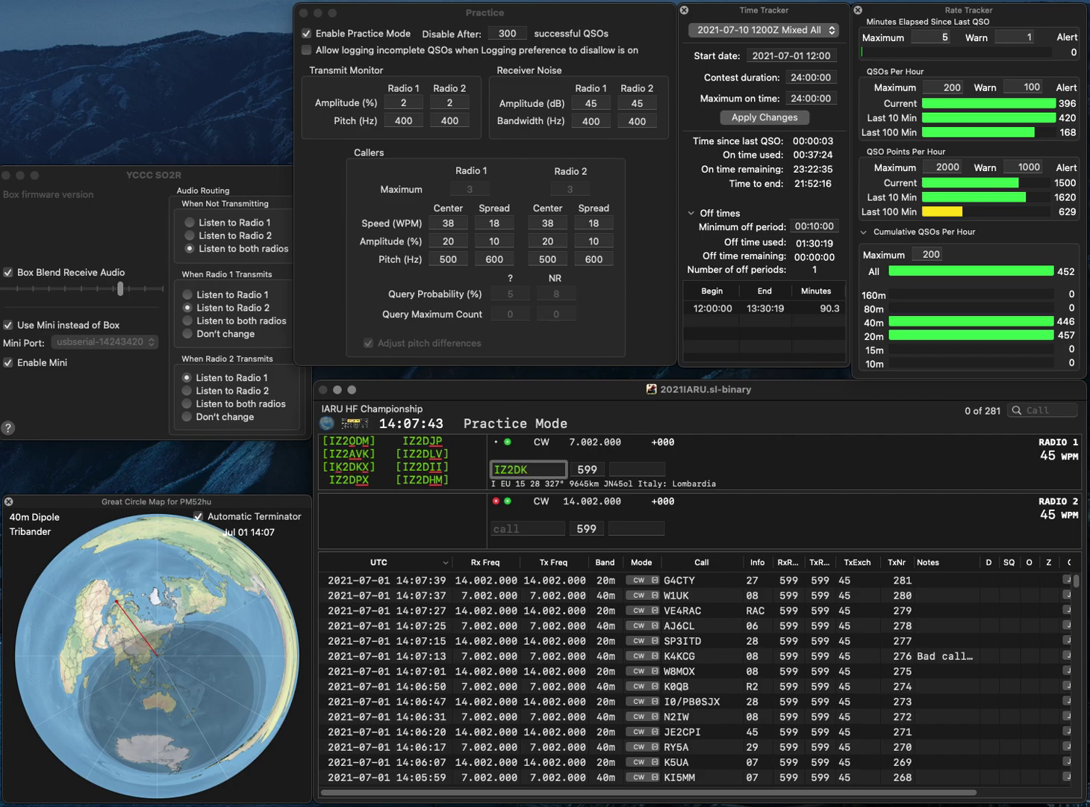
pyautogui.press('Return')
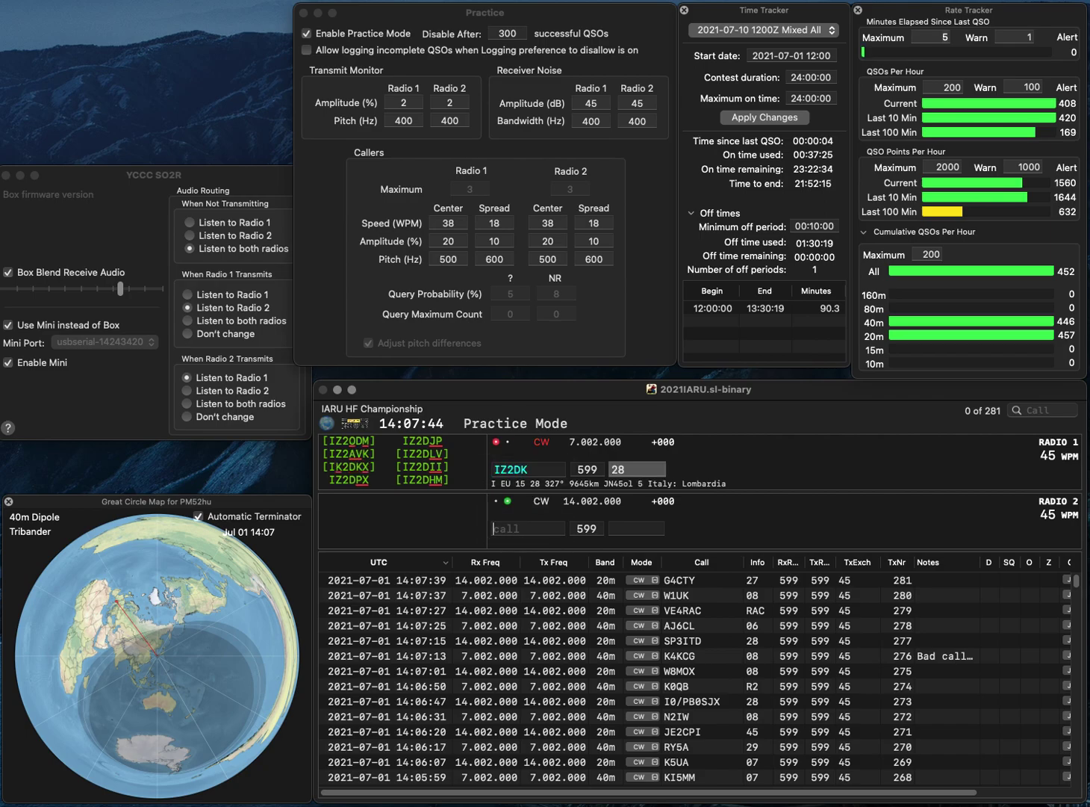
pyautogui.write('9JLL')
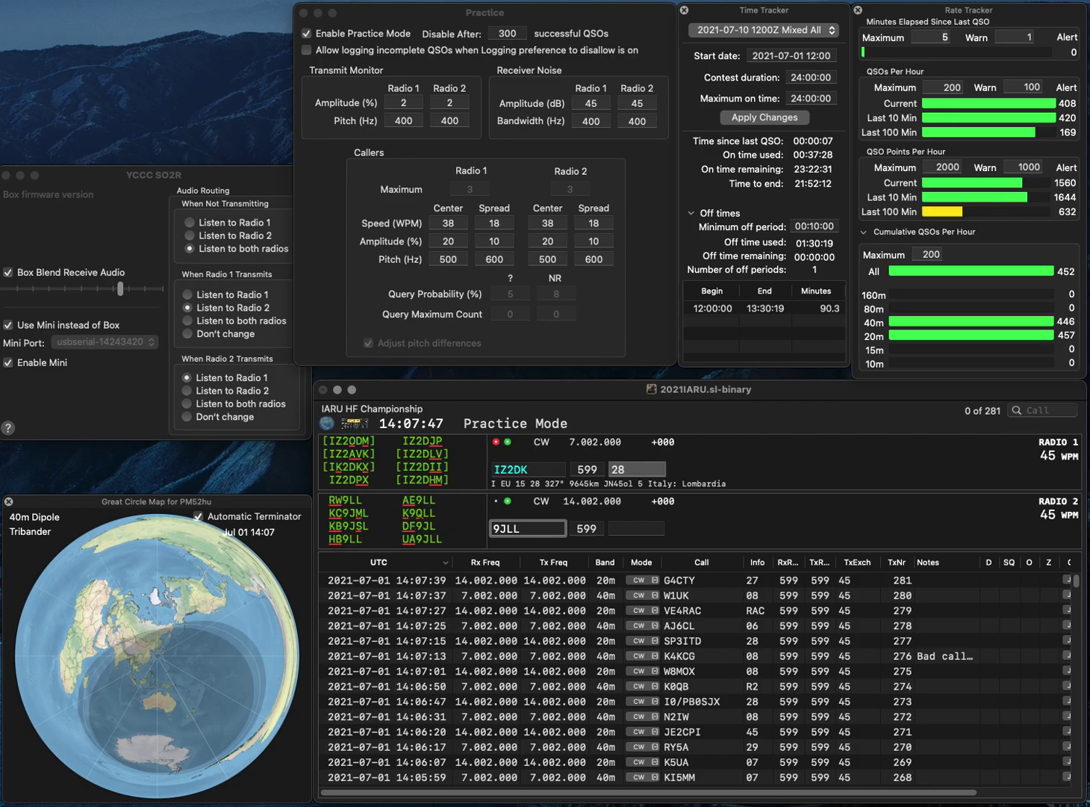
pyautogui.press('Home')
pyautogui.write('UA')
pyautogui.press('Return')
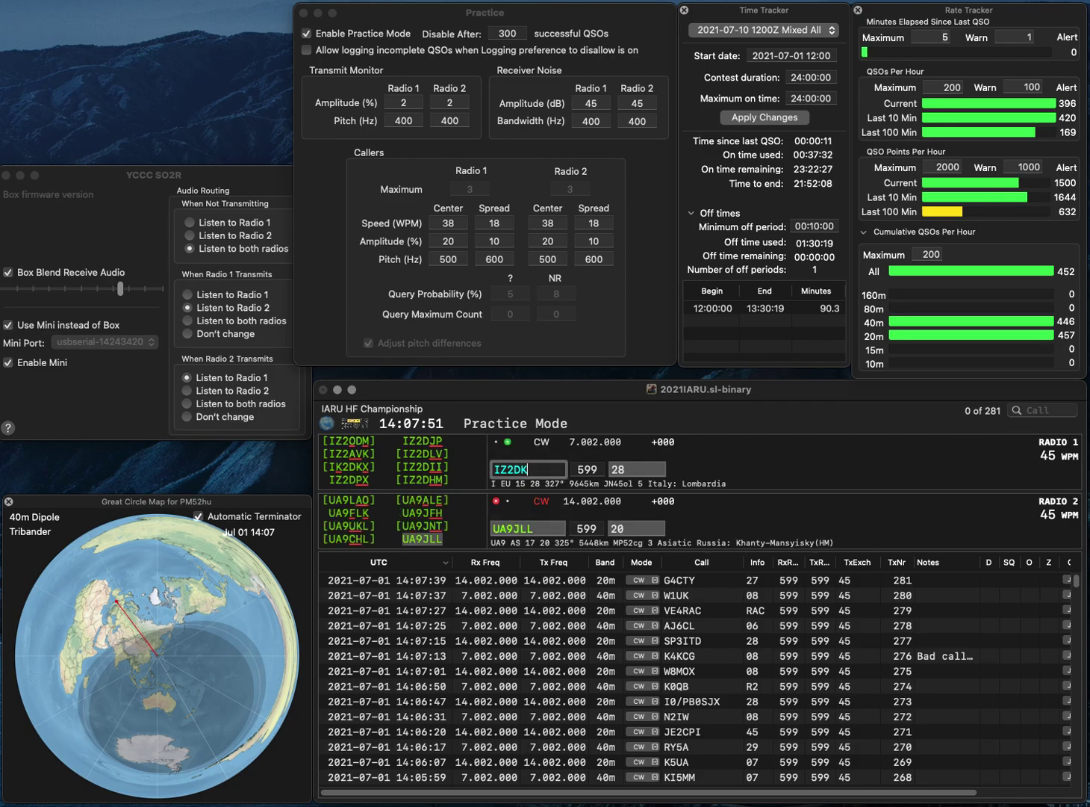
# - Correct the Radio 1 call to IZ2BKC, and log the UA9JLL and IZ2BKC contacts
pyautogui.press('BackSpace')
pyautogui.press('BackSpace')
pyautogui.write('BKC')
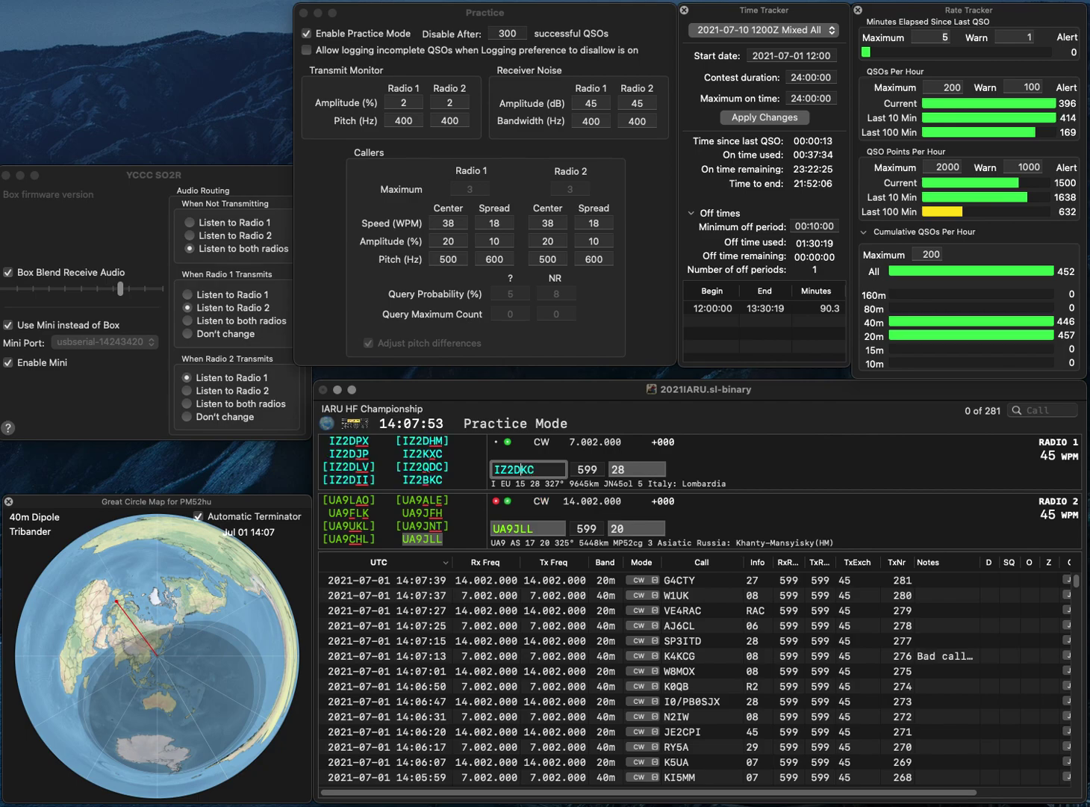
pyautogui.press('Return')
pyautogui.press('Return')
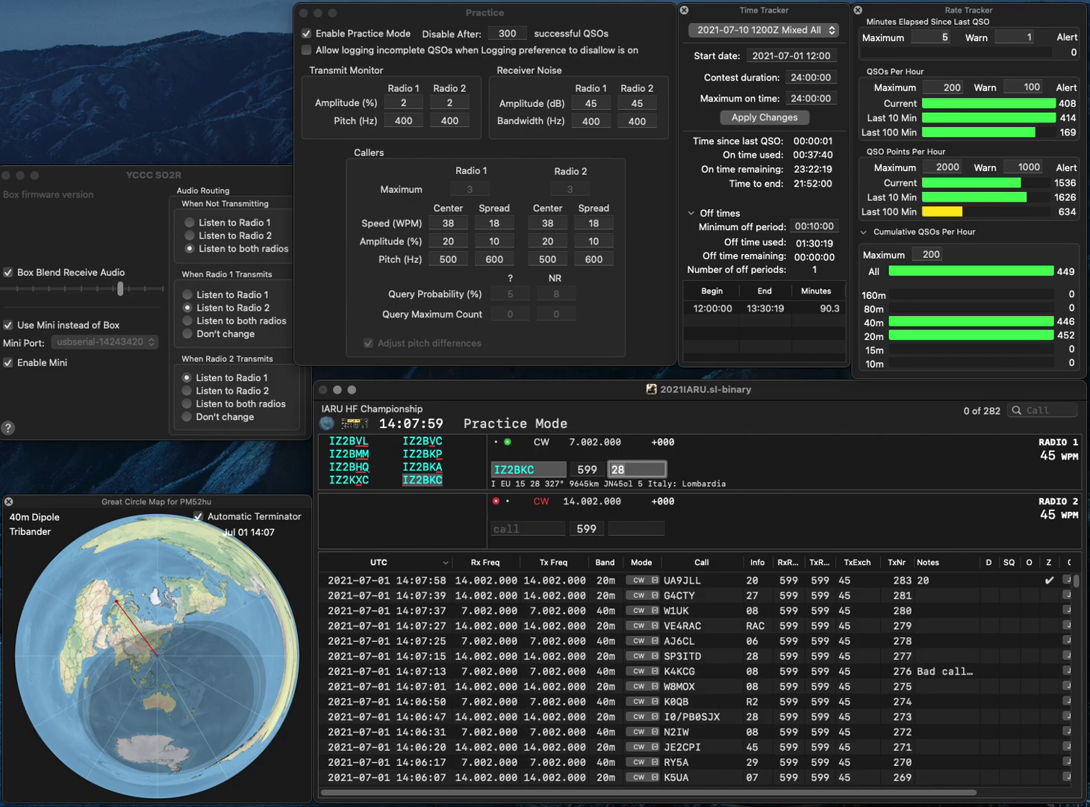
pyautogui.click(528, 529)
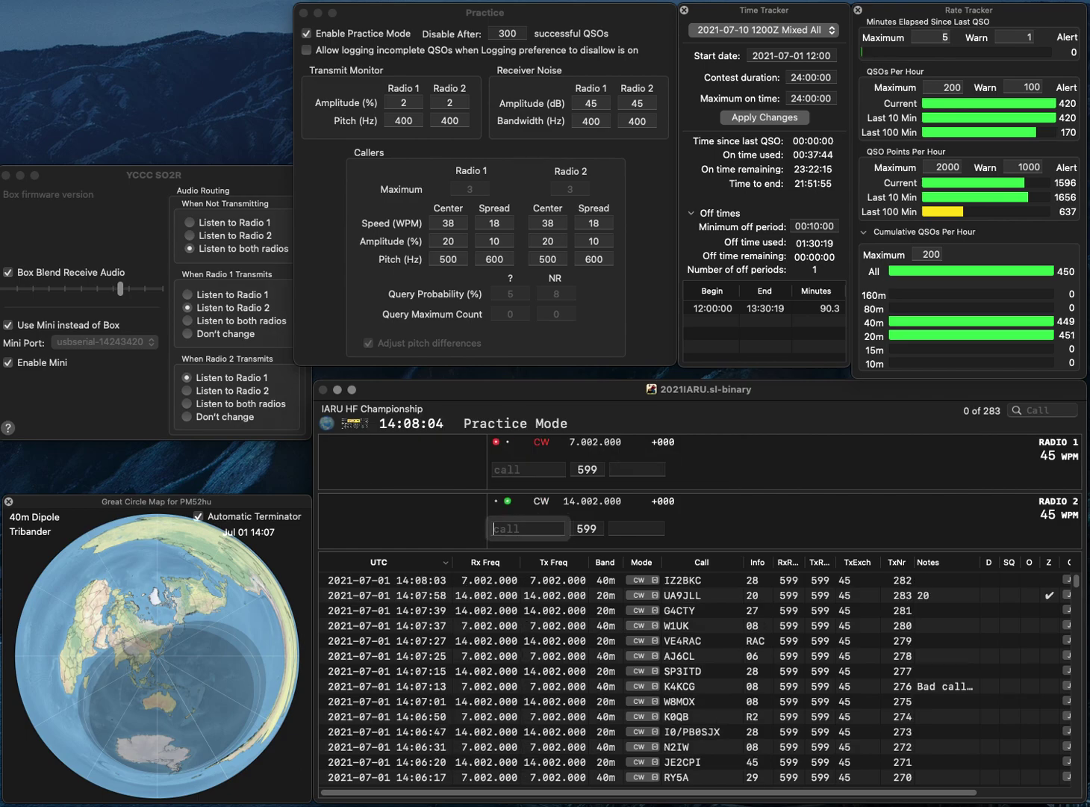
# - Enter YVHA on Radio 2, correct it to YV5AM, and send the exchange
pyautogui.write('YVHA')
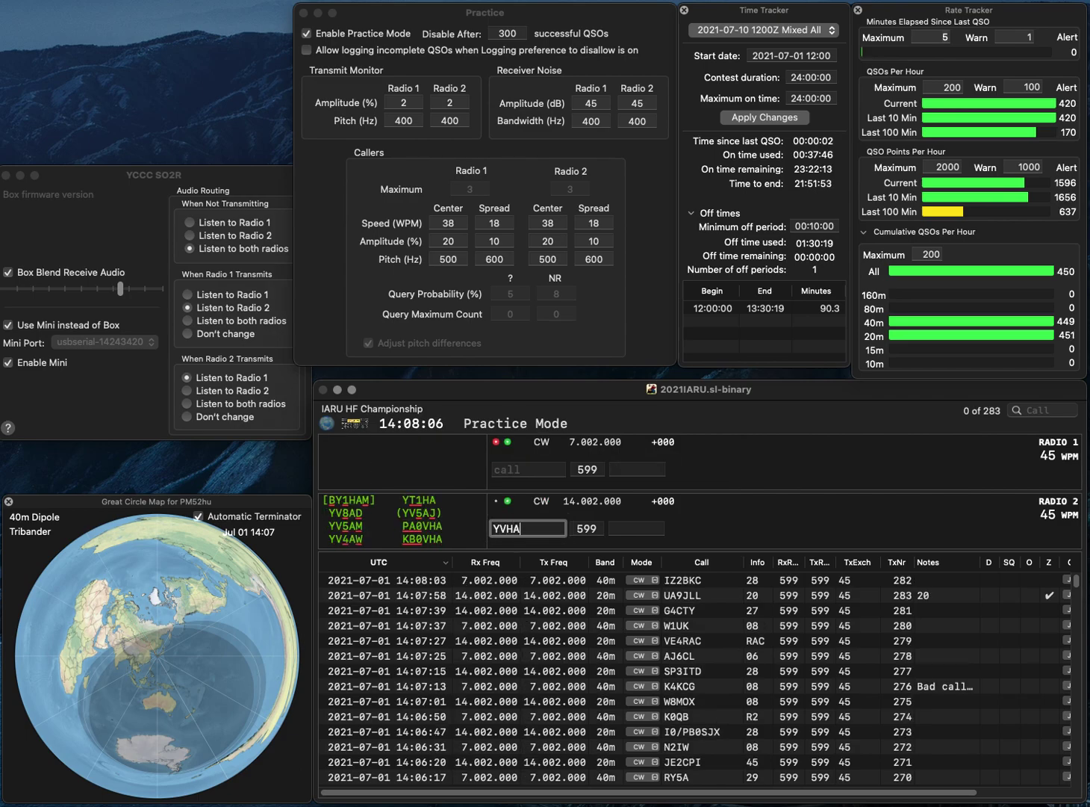
pyautogui.press('BackSpace')
pyautogui.press('BackSpace')
pyautogui.write('5AM')
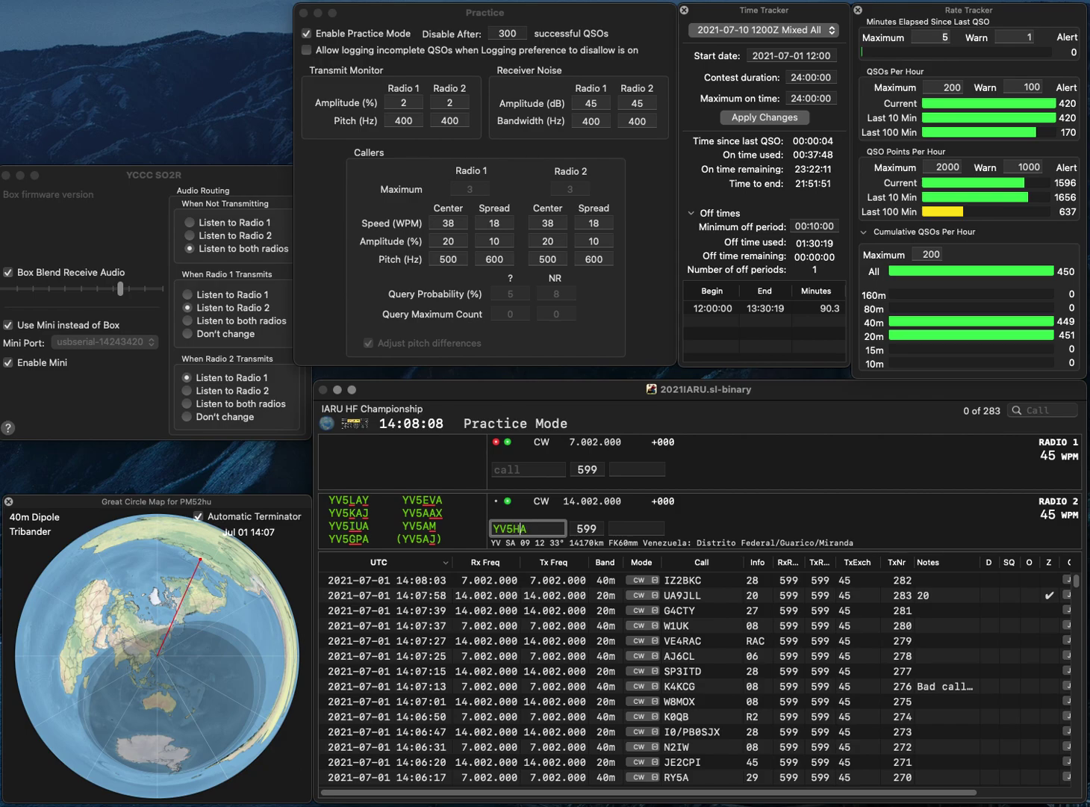
pyautogui.press('Return')
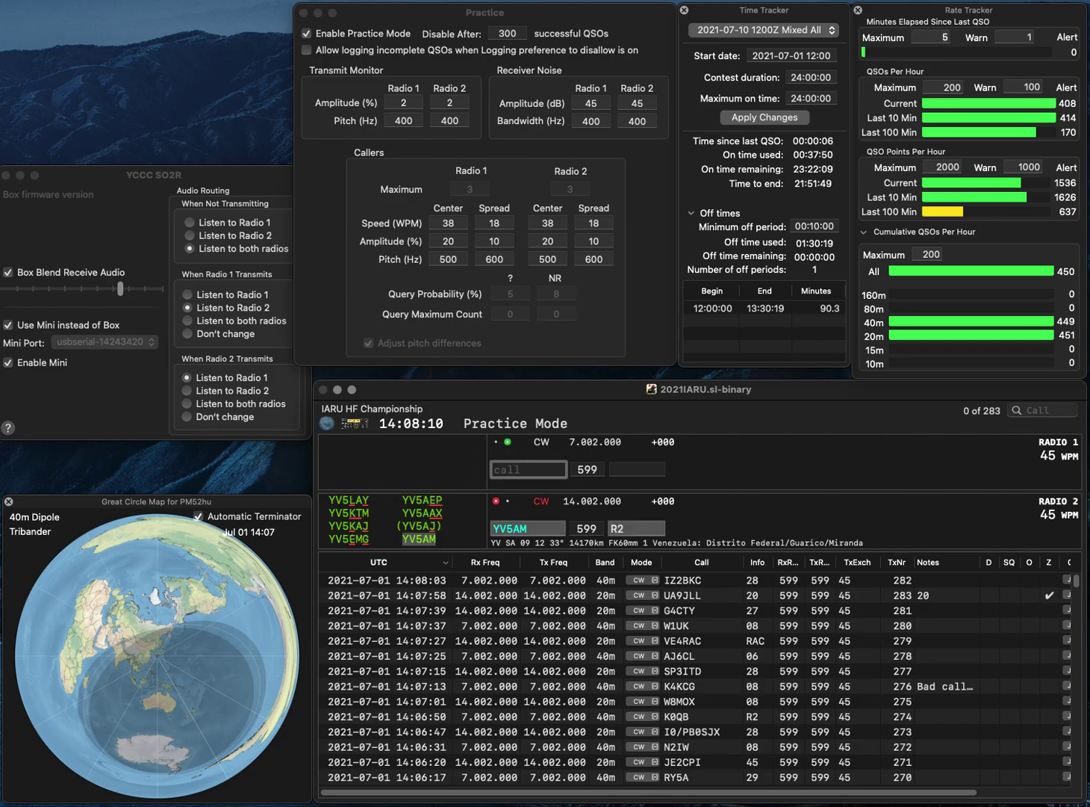
pyautogui.write('K3WA')
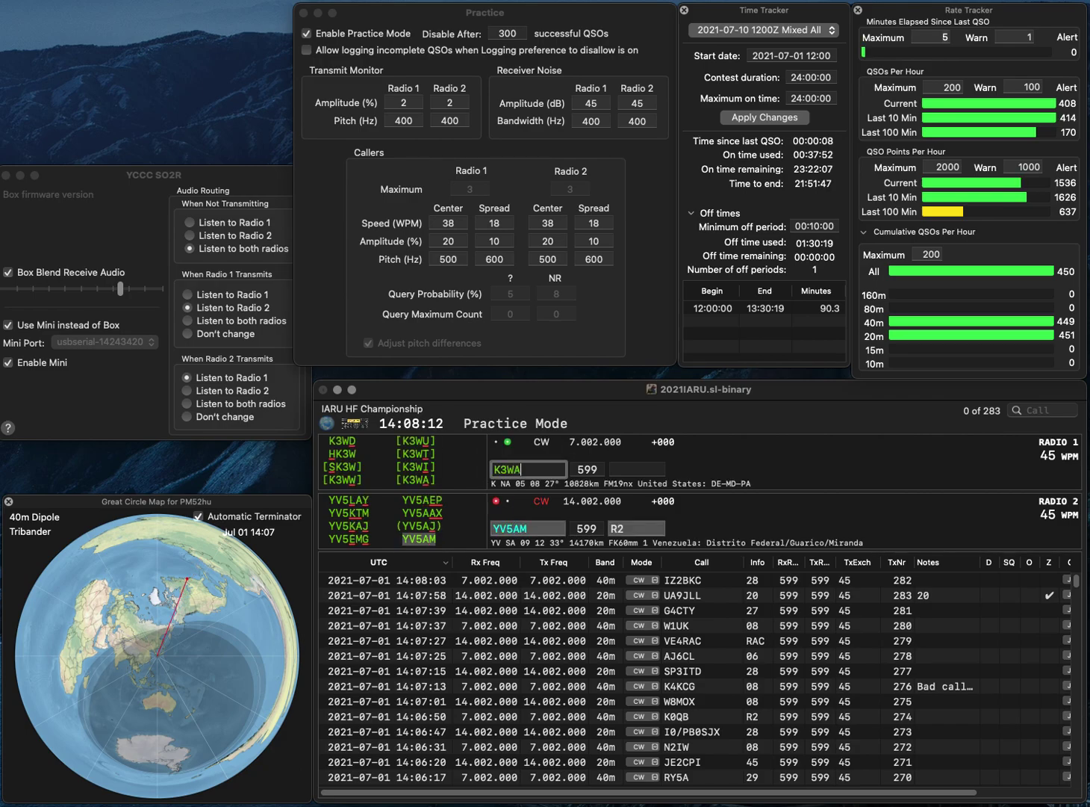
pyautogui.write('/KP4')
pyautogui.press('Return')
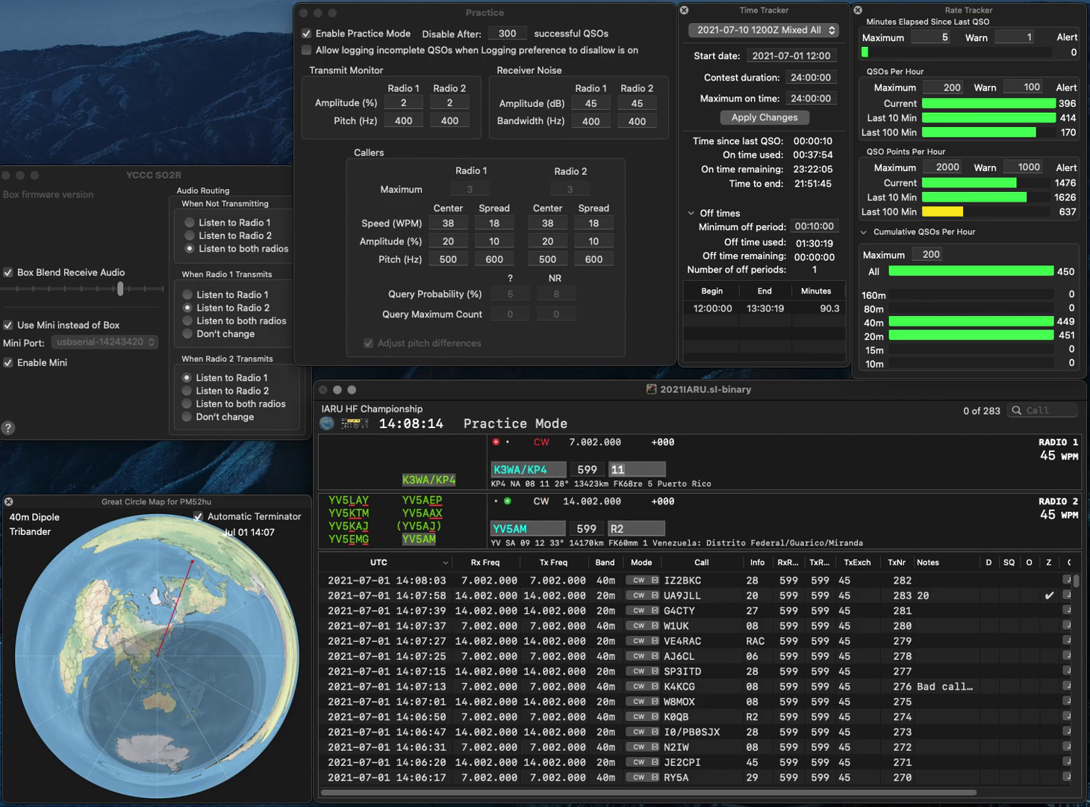
pyautogui.press('Return')
pyautogui.press('space')
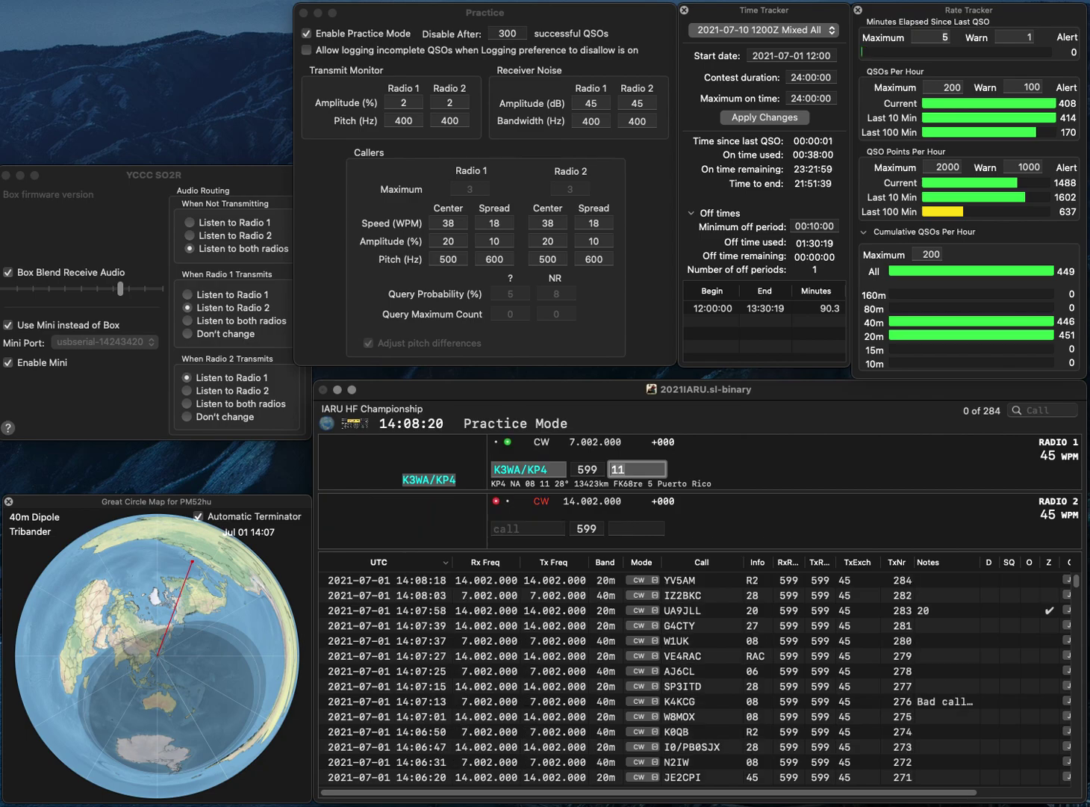
pyautogui.press('Return')
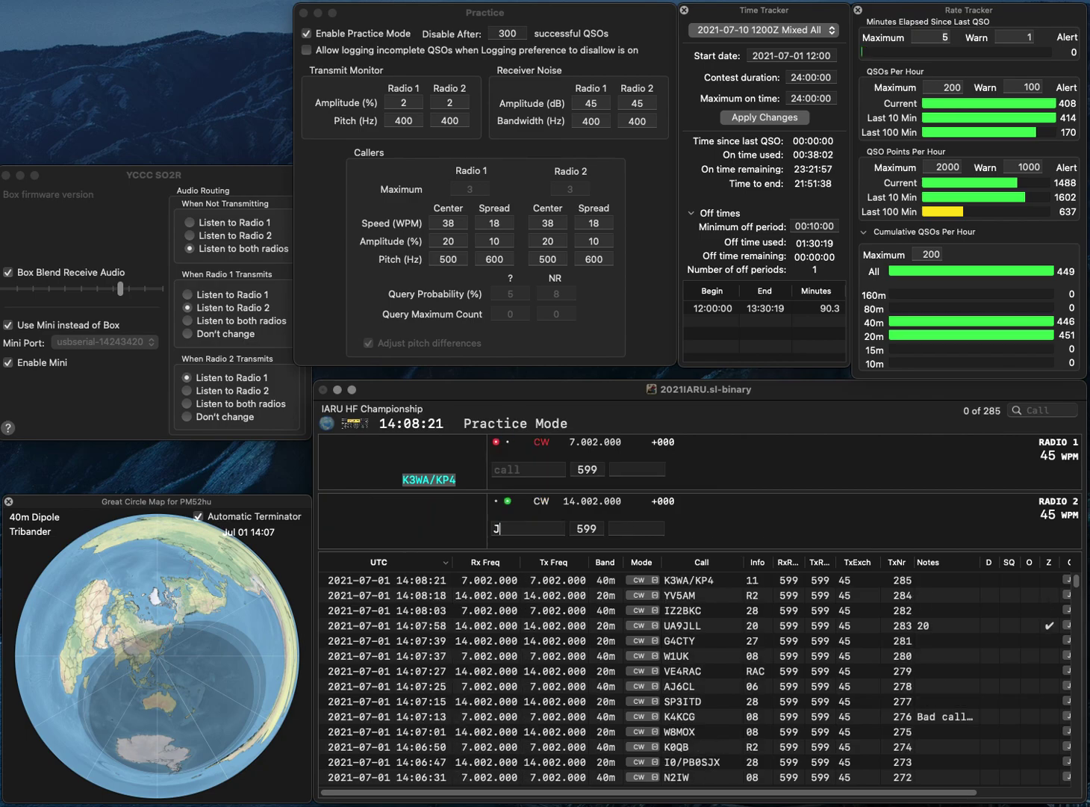
# - Send the partial call J7 on Radio 2 and answer W2QF on Radio 1
pyautogui.write('J')
pyautogui.press('Return')
pyautogui.write('W2Q')
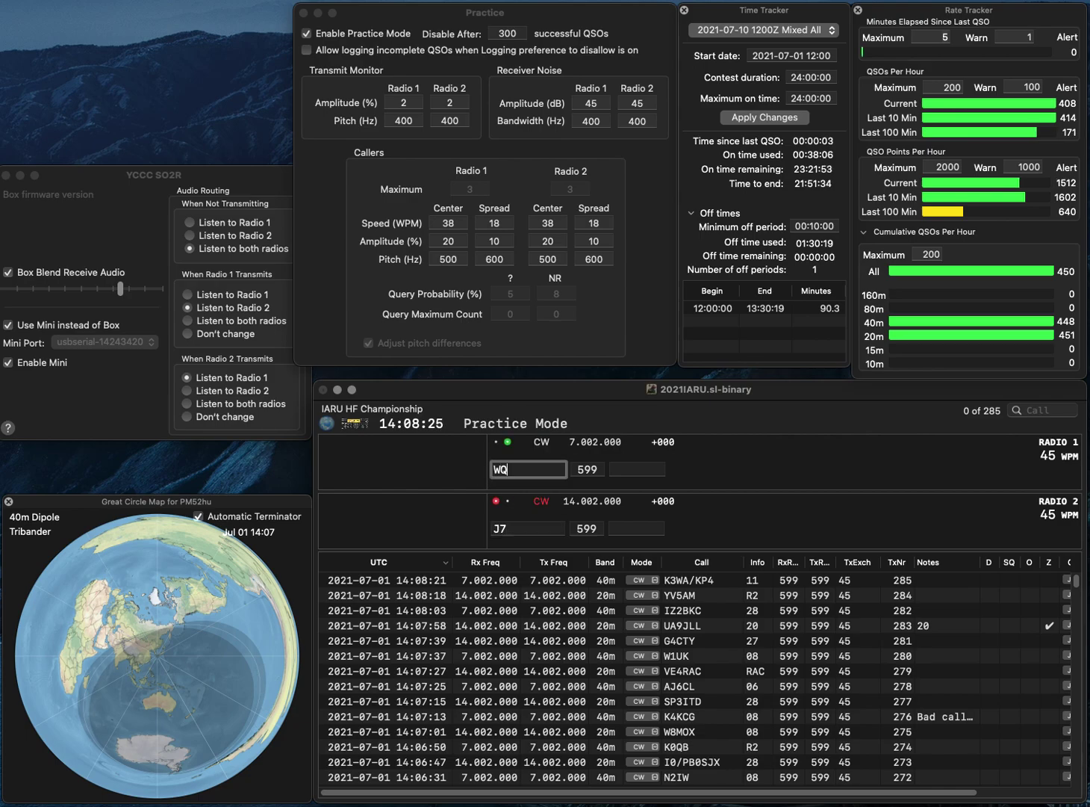
pyautogui.write('F')
pyautogui.press('Left')
pyautogui.press('Left')
pyautogui.write('2')
pyautogui.press('Return')
pyautogui.press('BackSpace')
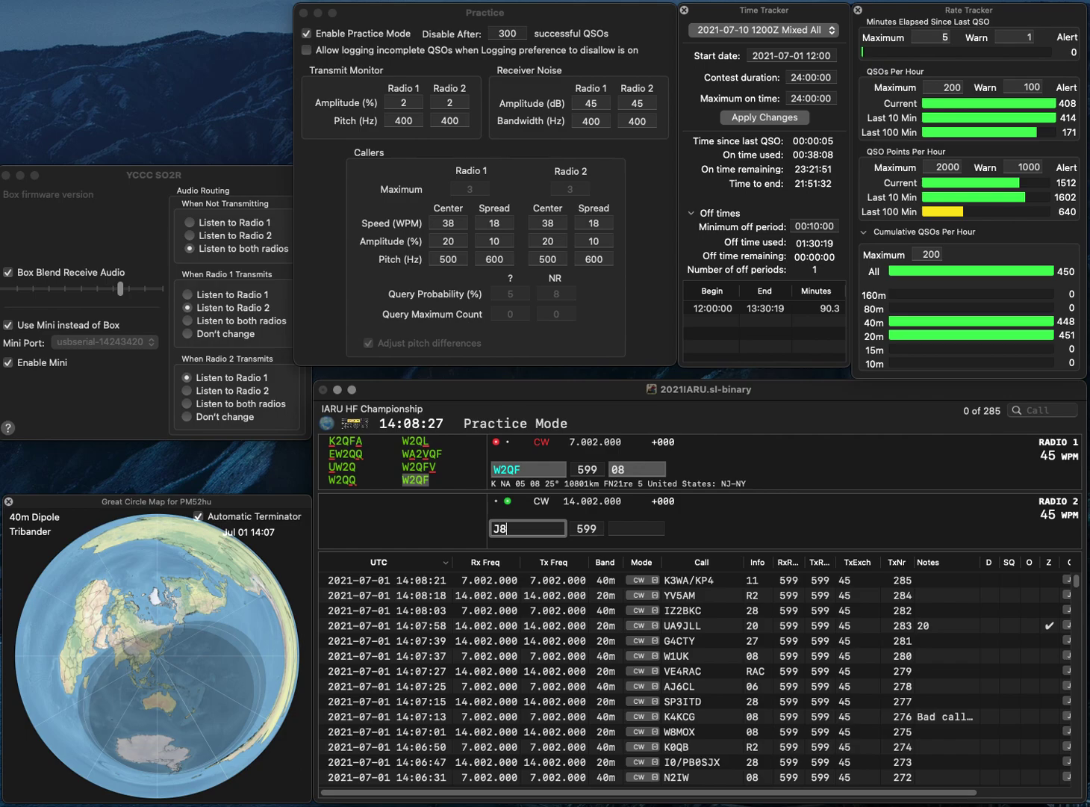
pyautogui.press('BackSpace')
pyautogui.write('3Z')
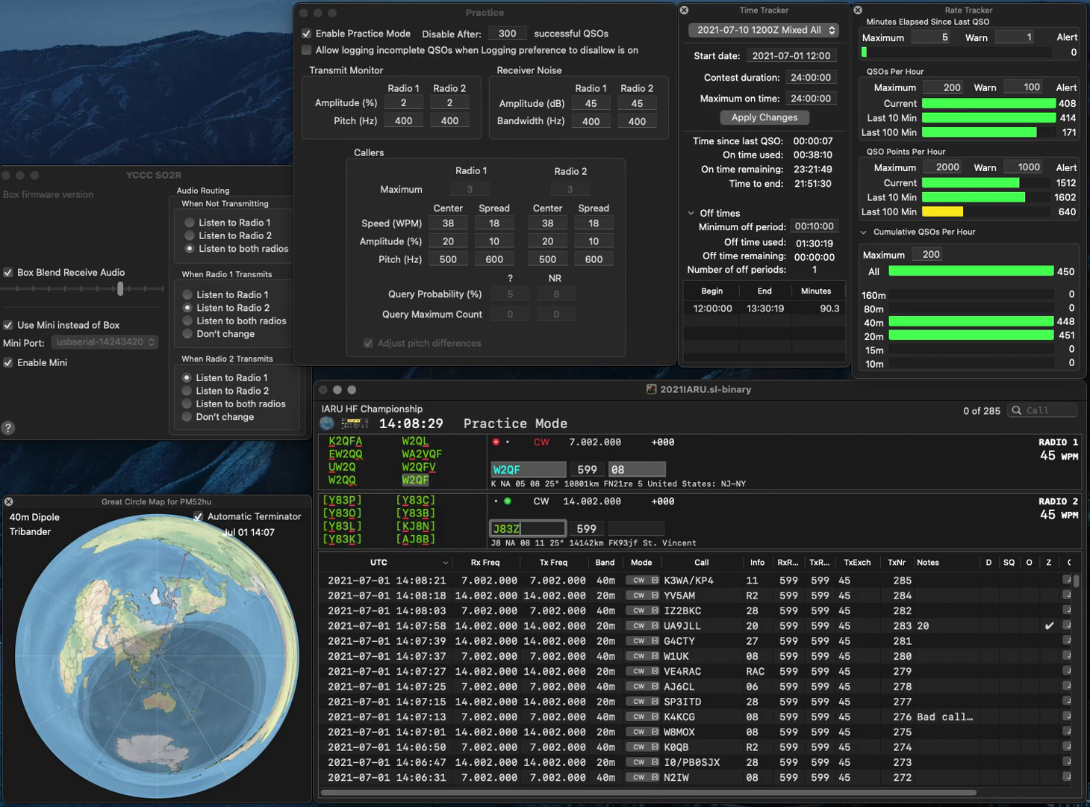
pyautogui.write('7')
pyautogui.press('Return')
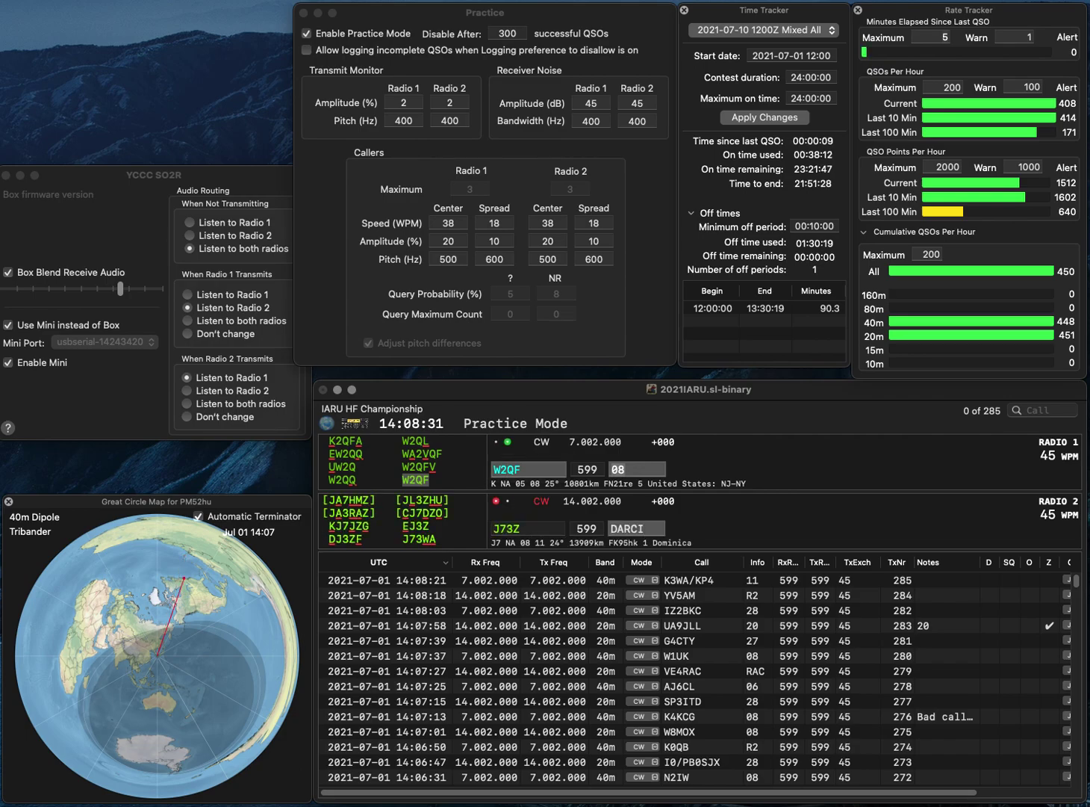
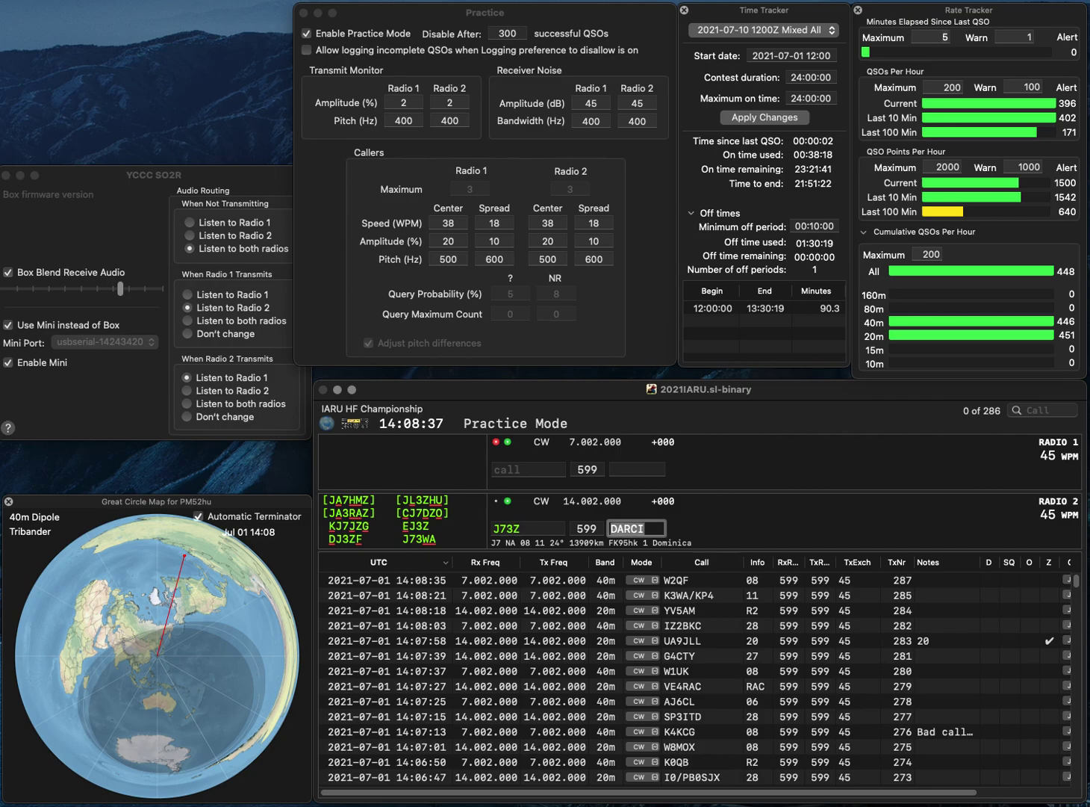
pyautogui.press('Return')
pyautogui.write('PLZ2CX')
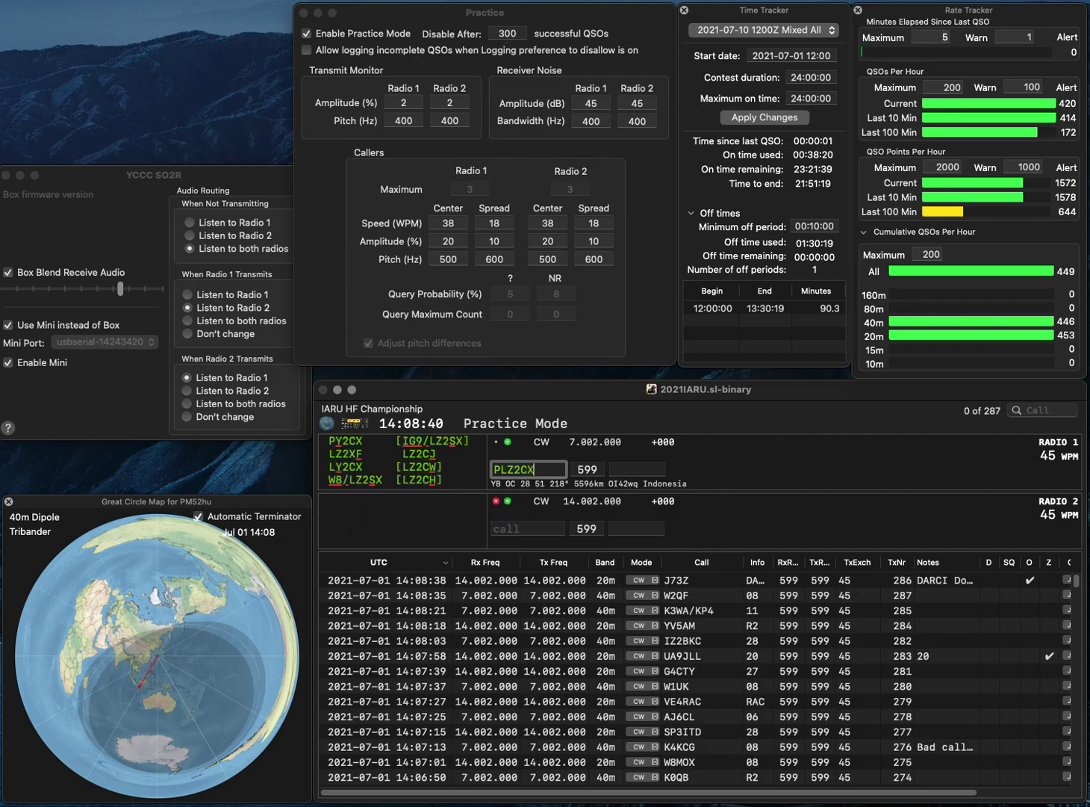
pyautogui.press('Home')
pyautogui.press('Delete')
pyautogui.press('Return')
pyautogui.write('NTF')
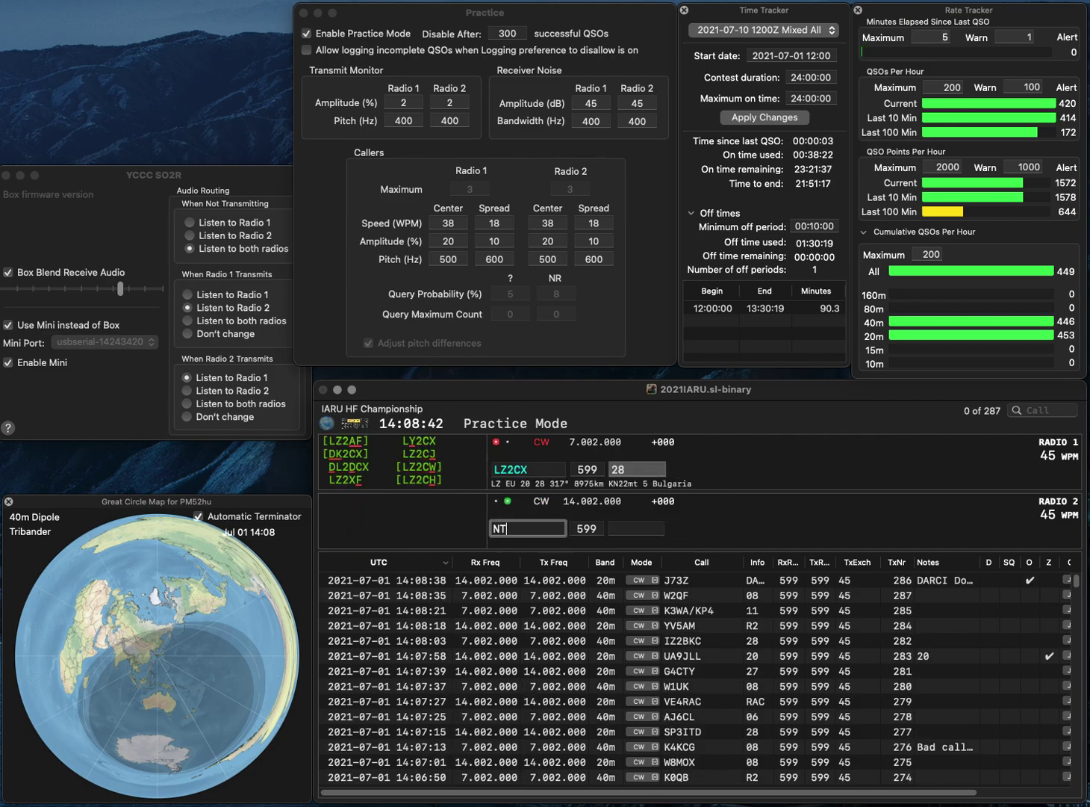
pyautogui.press('Return')
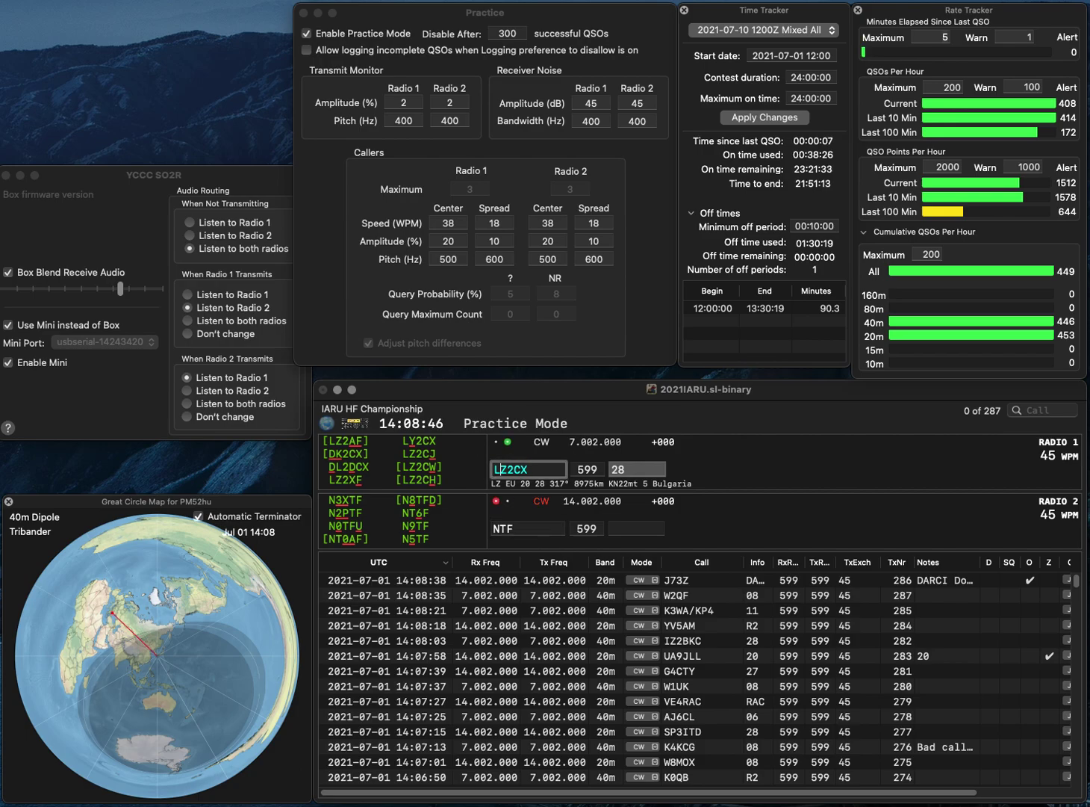
pyautogui.press('Delete')
pyautogui.press('Delete')
pyautogui.write('YC')
pyautogui.press('Return')
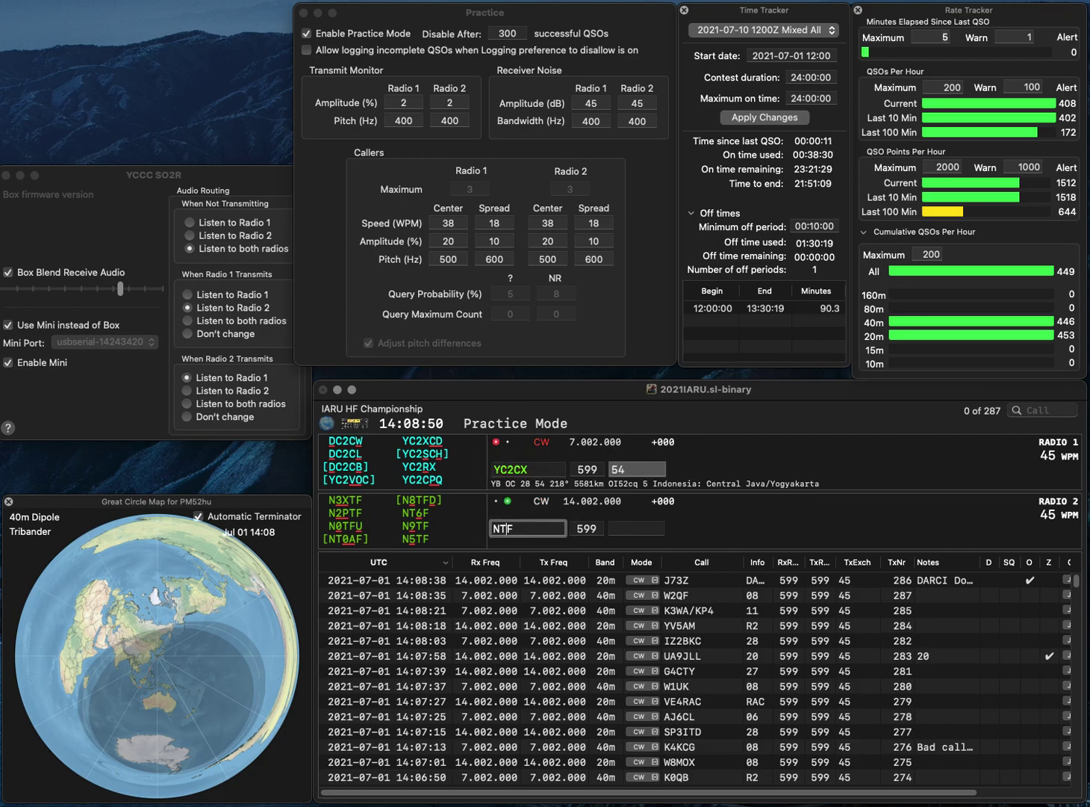
# - Correct the Radio 2 call to RT3F and send the exchange
pyautogui.write('3')
pyautogui.click(493, 528)
pyautogui.press('Delete')
pyautogui.write('R')
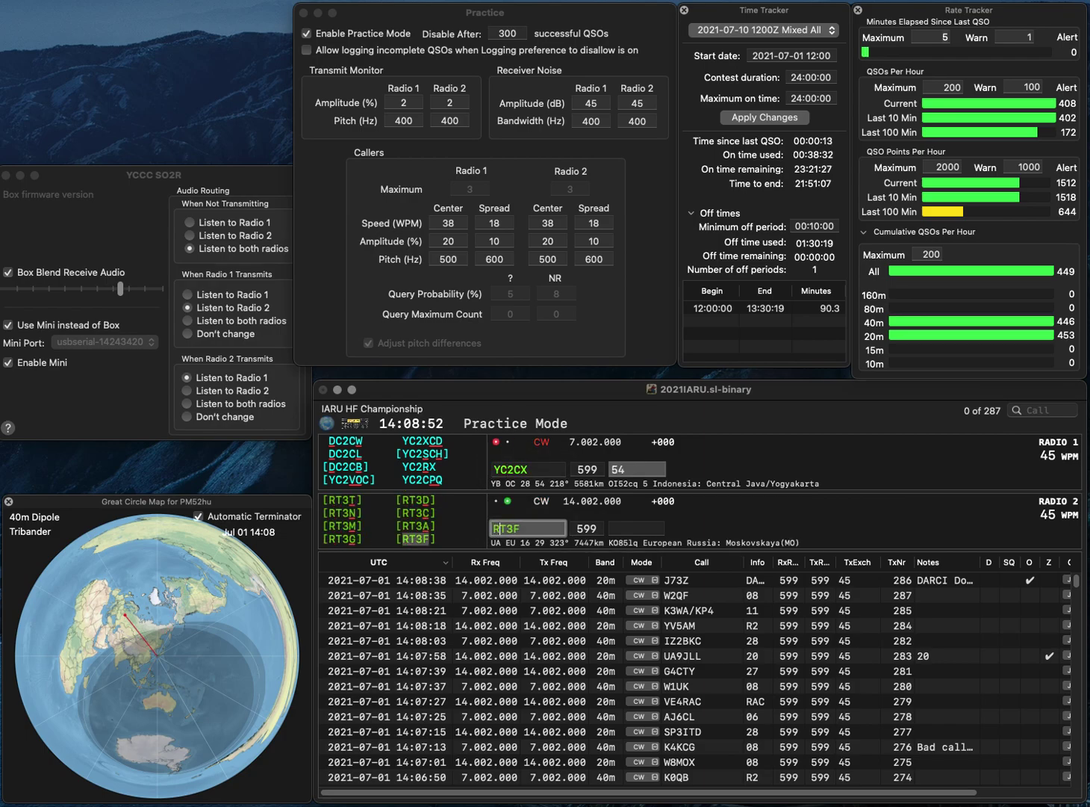
pyautogui.press('Return')
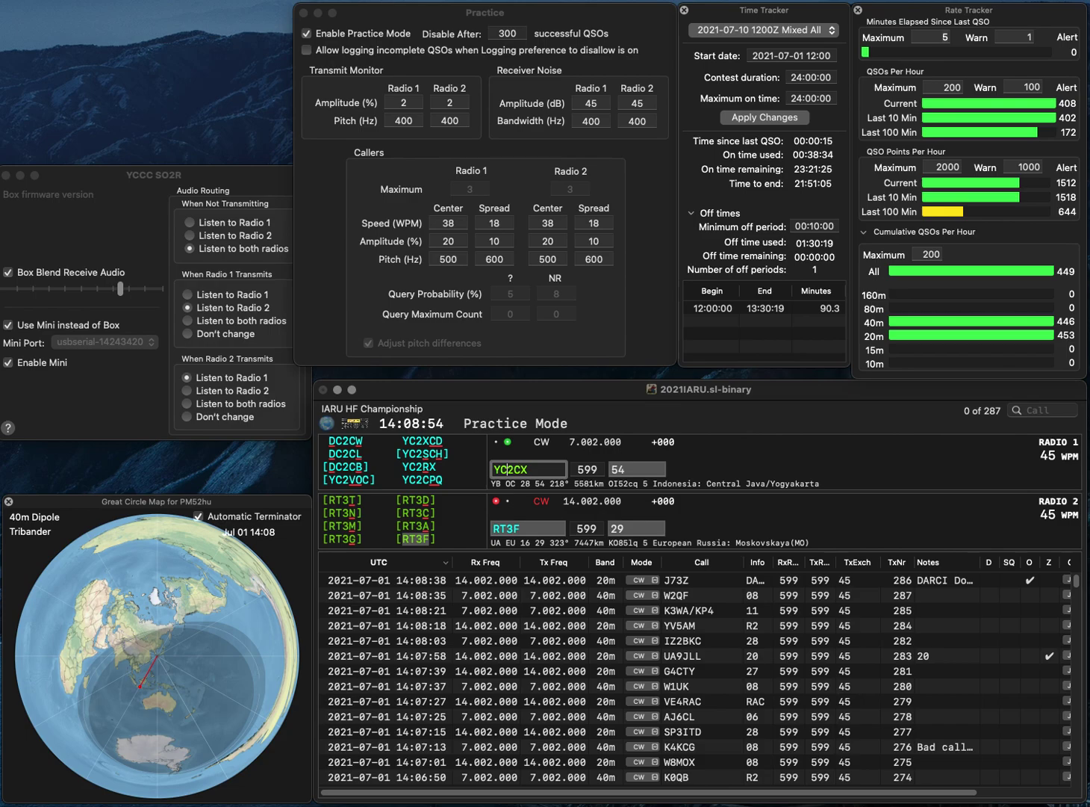
pyautogui.press('BackSpace')
pyautogui.press('BackSpace')
pyautogui.press('BackSpace')
pyautogui.write('LCX')
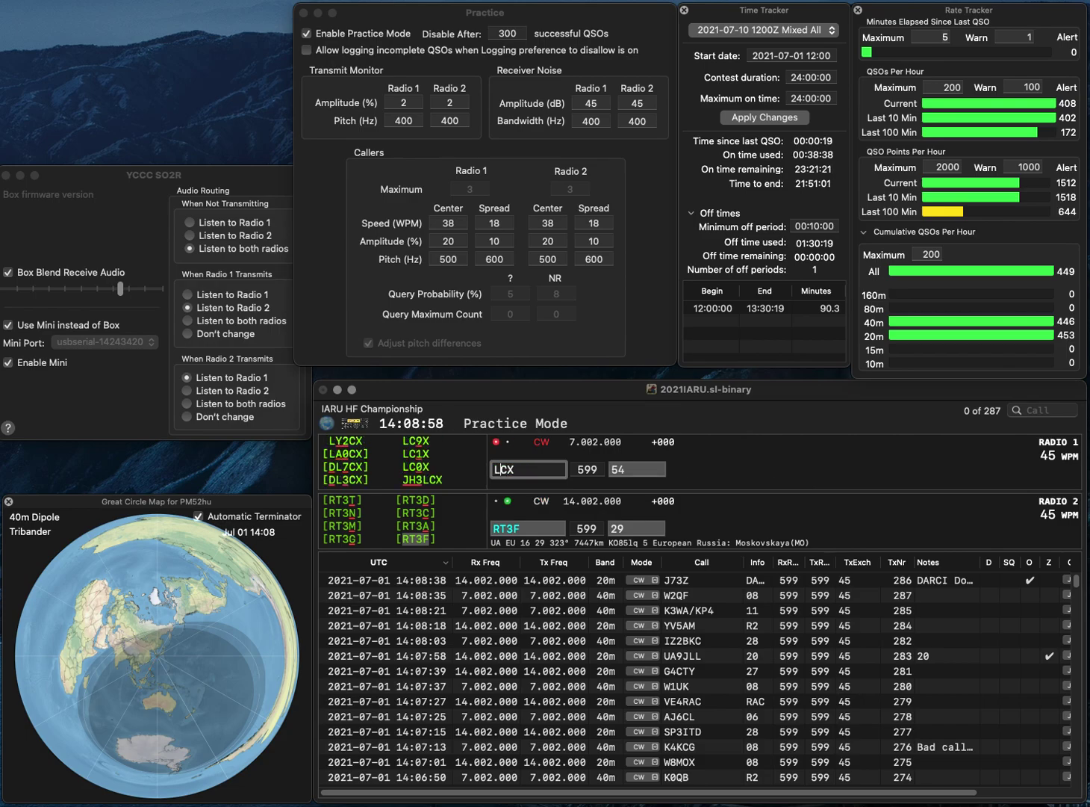
pyautogui.press('Down')
pyautogui.press('Return')
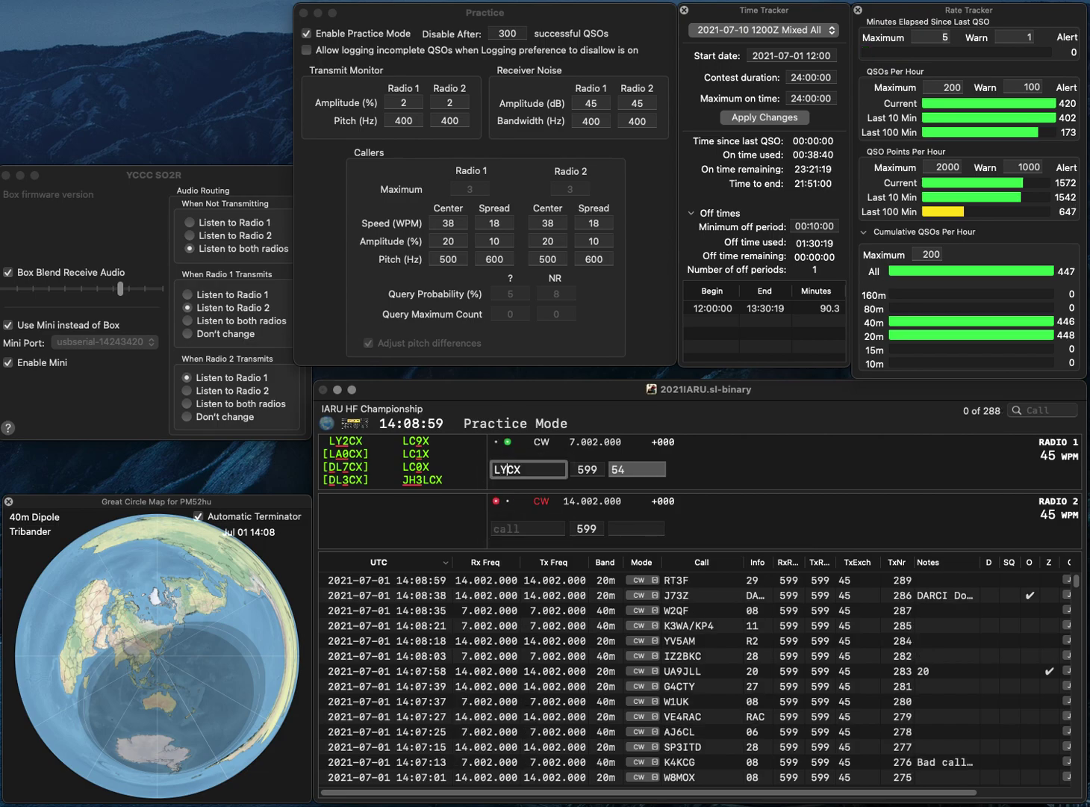
pyautogui.write('2')
pyautogui.press('Return')
pyautogui.write('K')
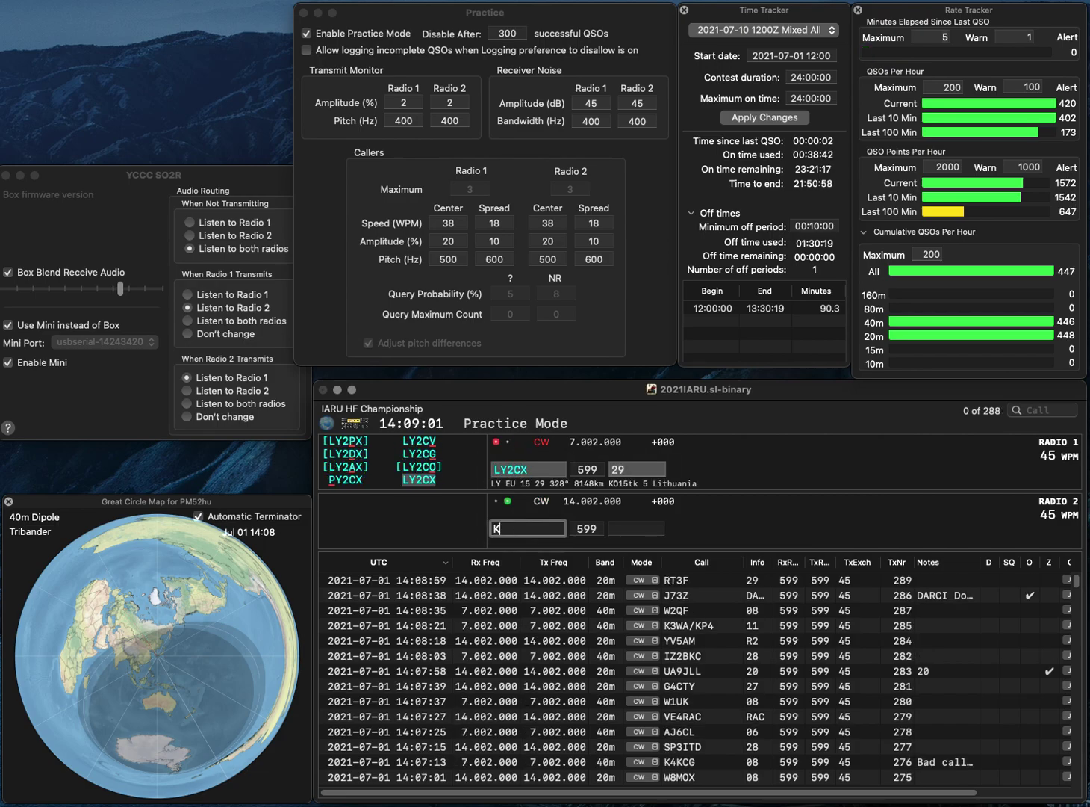
pyautogui.write('3WGR')
pyautogui.press('Return')
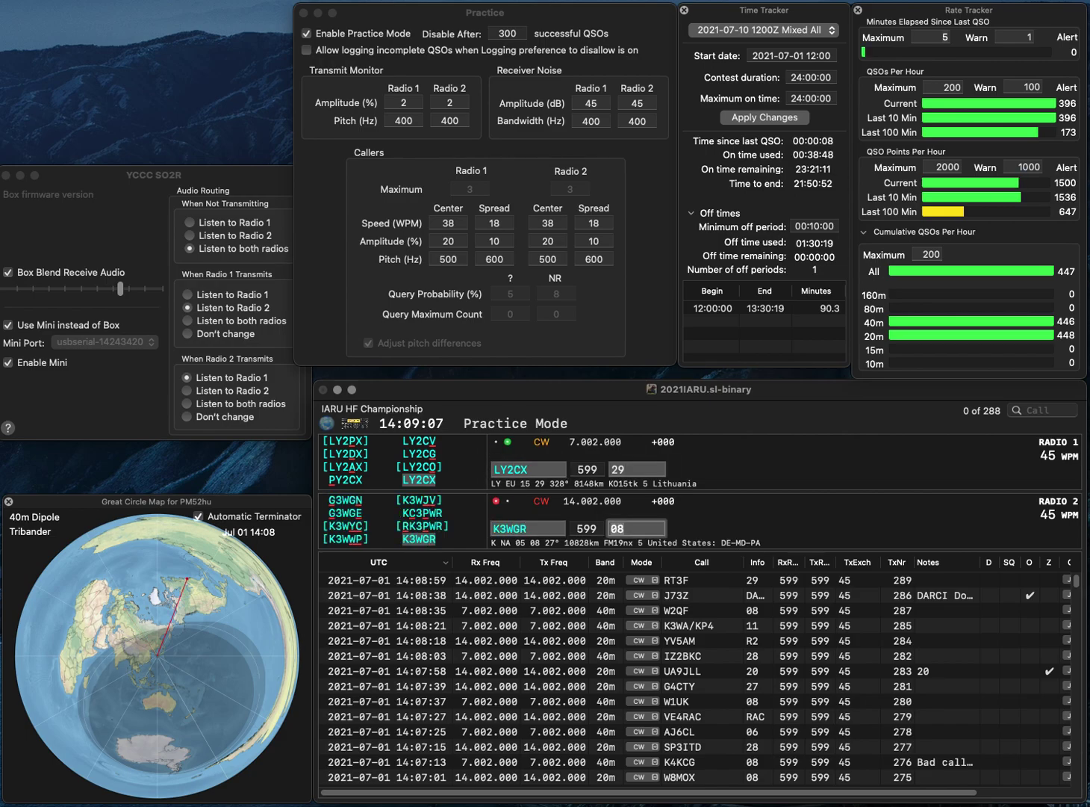
pyautogui.press('Return')
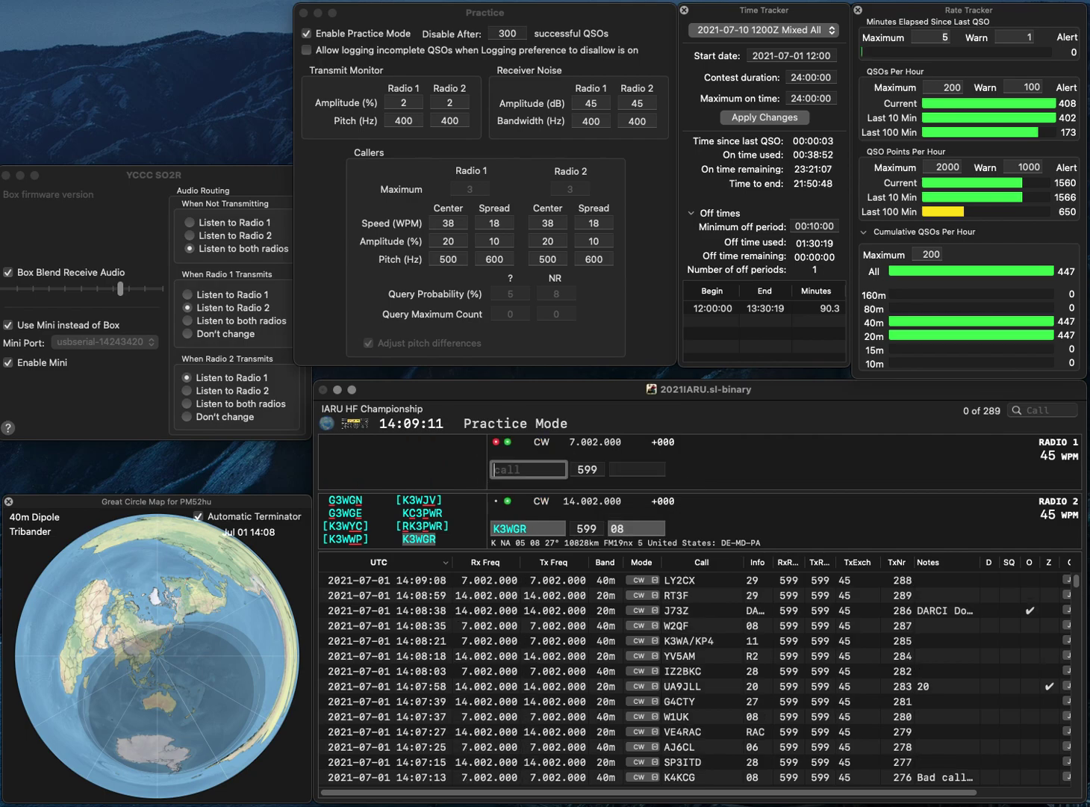
pyautogui.press('Return')
# - Answer K7VIC on Radio 1
pyautogui.write('K')
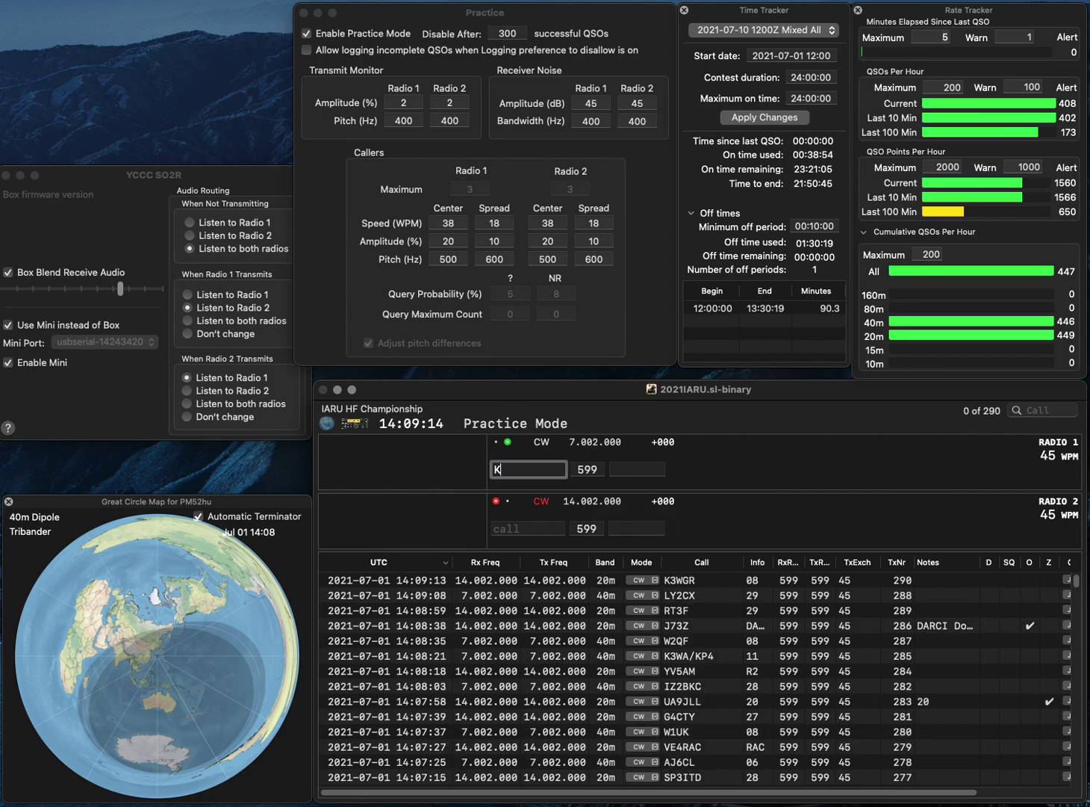
pyautogui.write('7VIC')
pyautogui.press('Return')
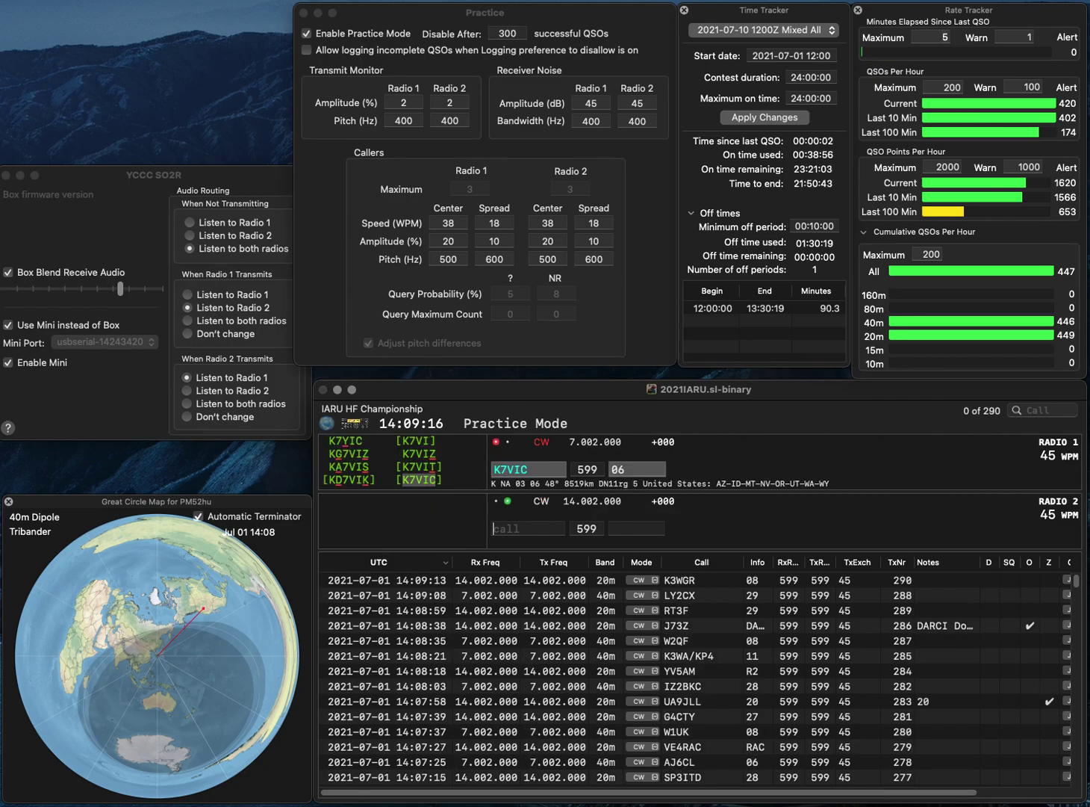
pyautogui.write('1RD')
pyautogui.press('BackSpace')
pyautogui.press('Return')
pyautogui.press('space')
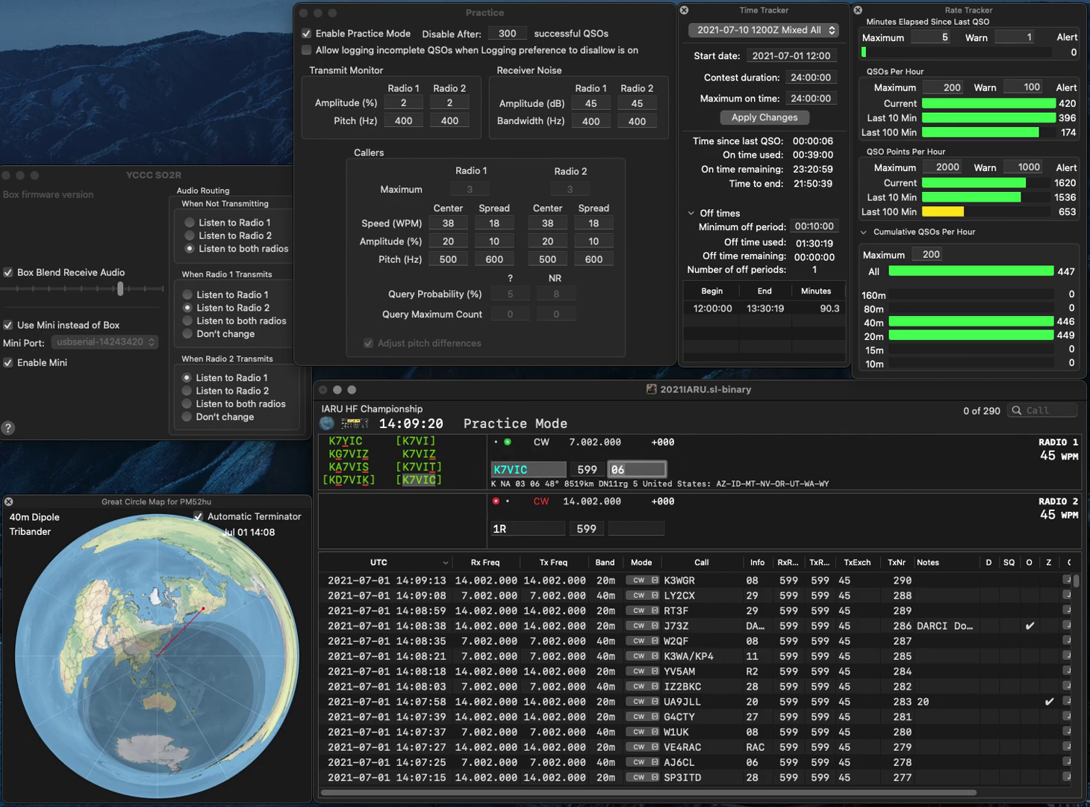
pyautogui.press('Return')
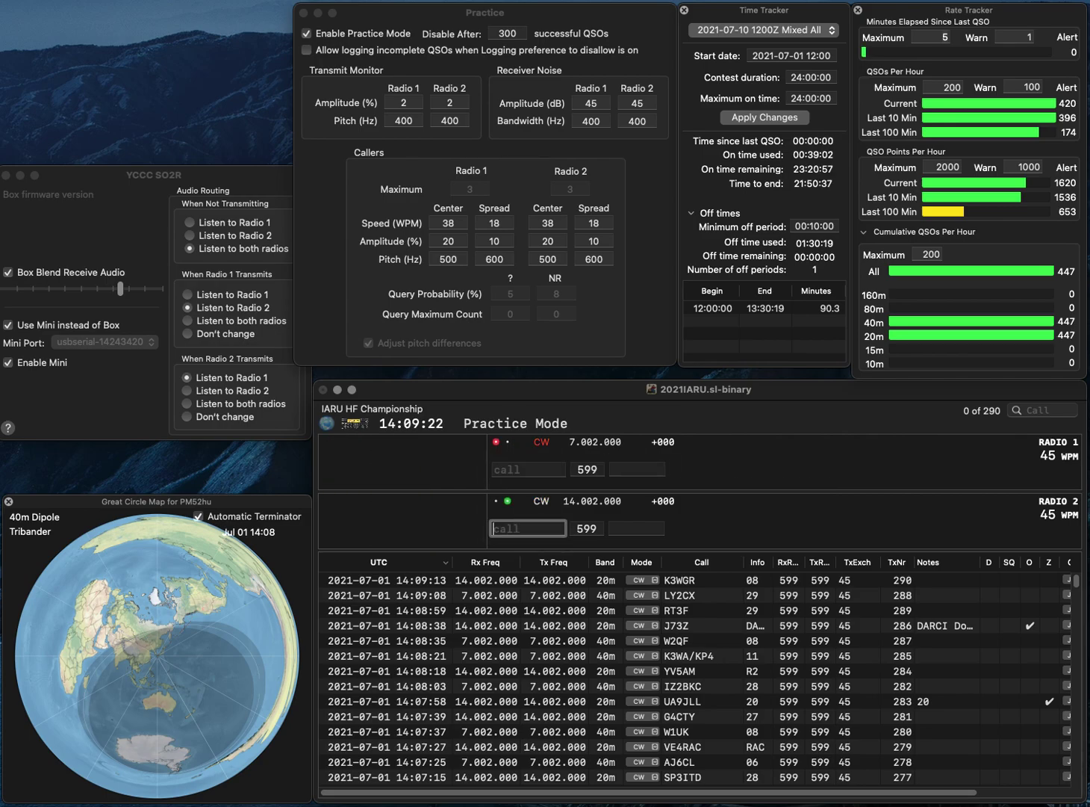
pyautogui.write('S51')
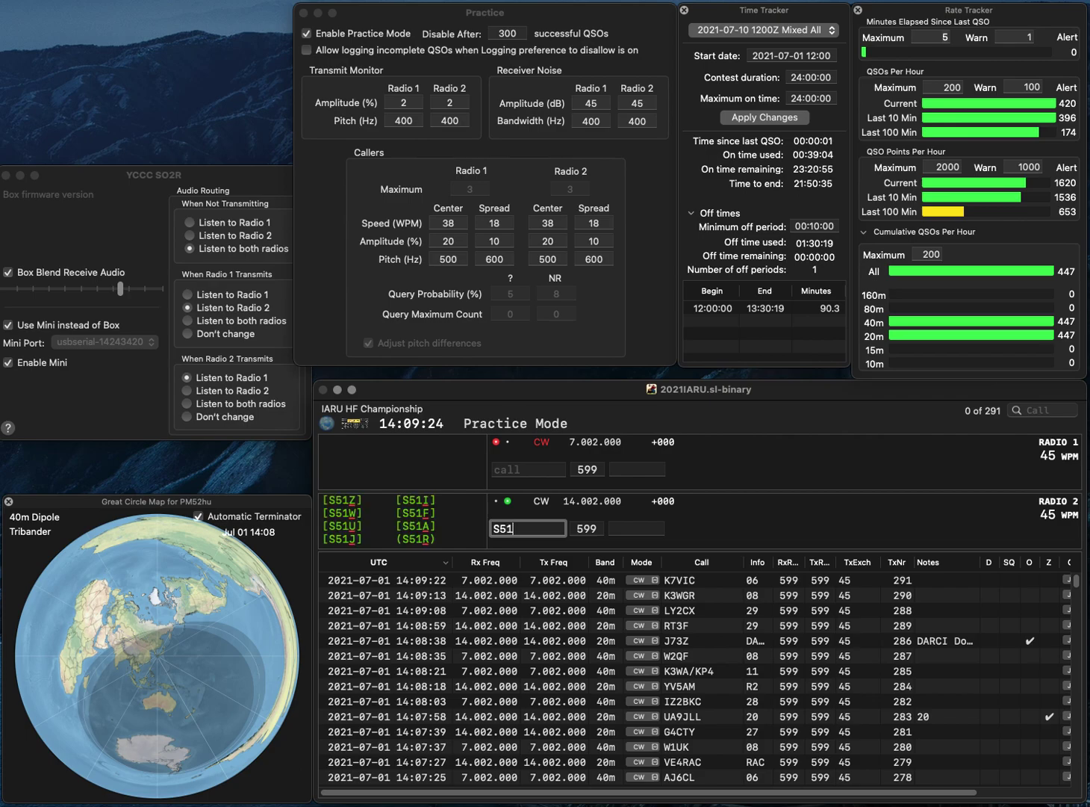
pyautogui.write('RBC')
pyautogui.press('Return')
# - Answer DL9YCS on Radio 1, and log the S51RBC and DL9YCS contacts
pyautogui.write('R')
pyautogui.write('L9YCS')
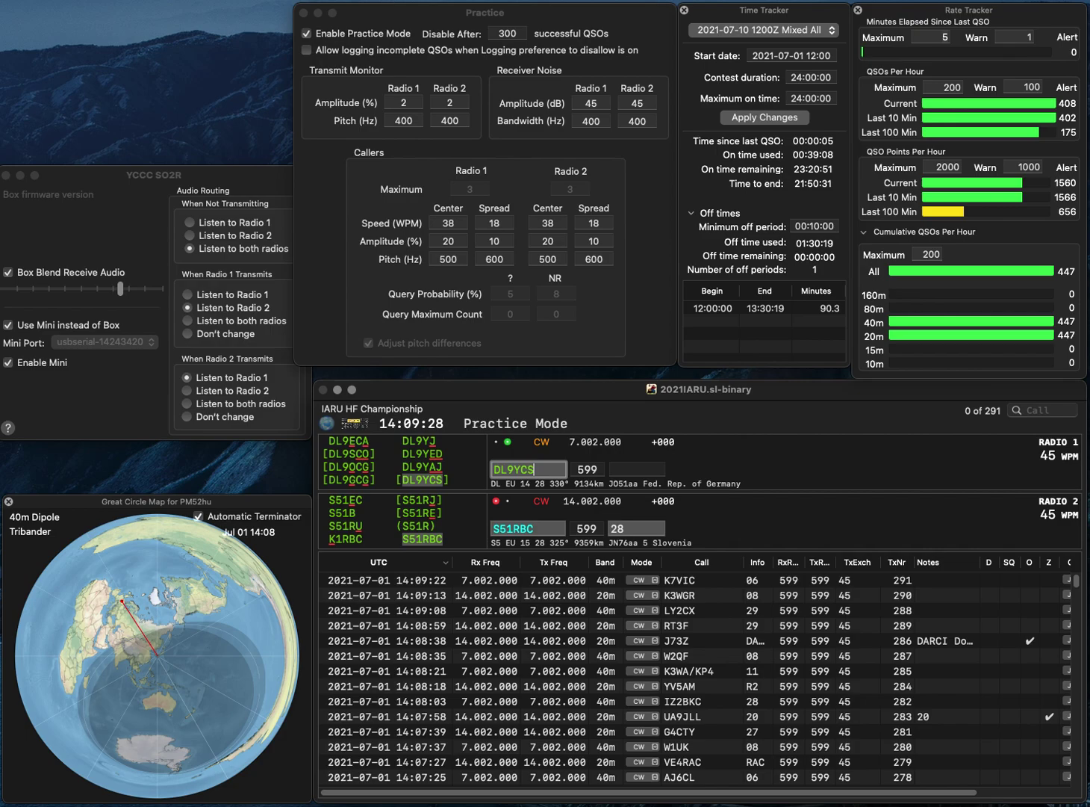
pyautogui.press('Return')
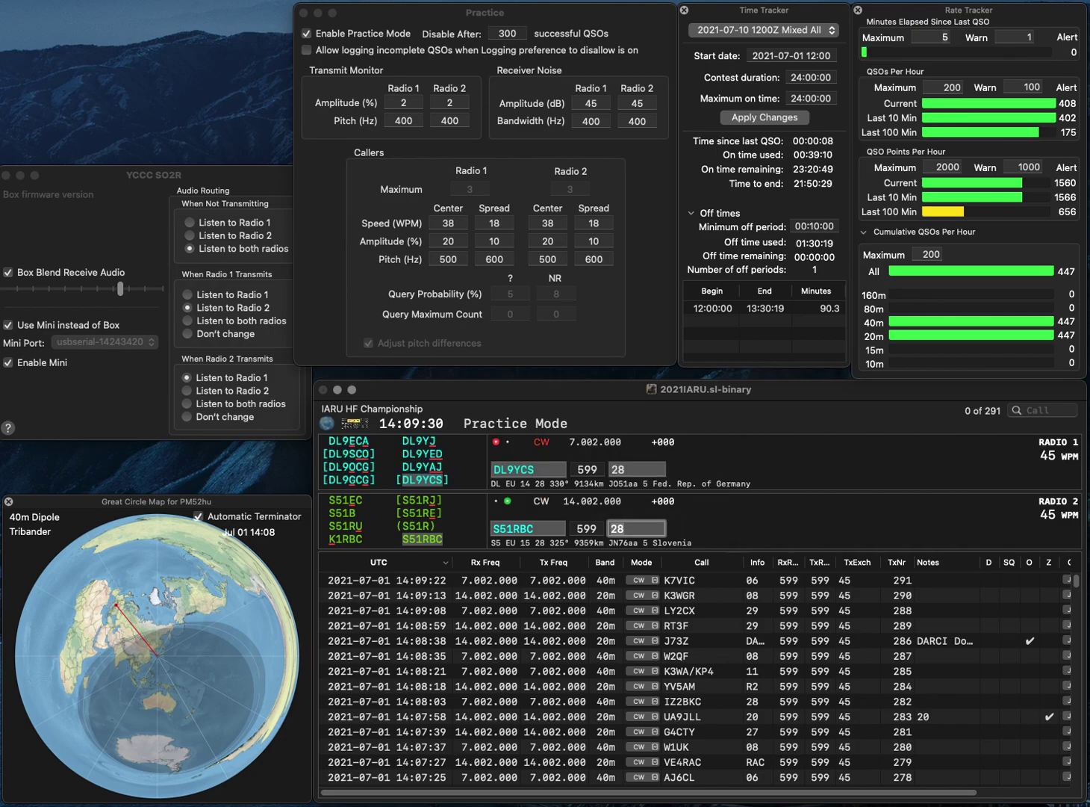
pyautogui.press('Return')
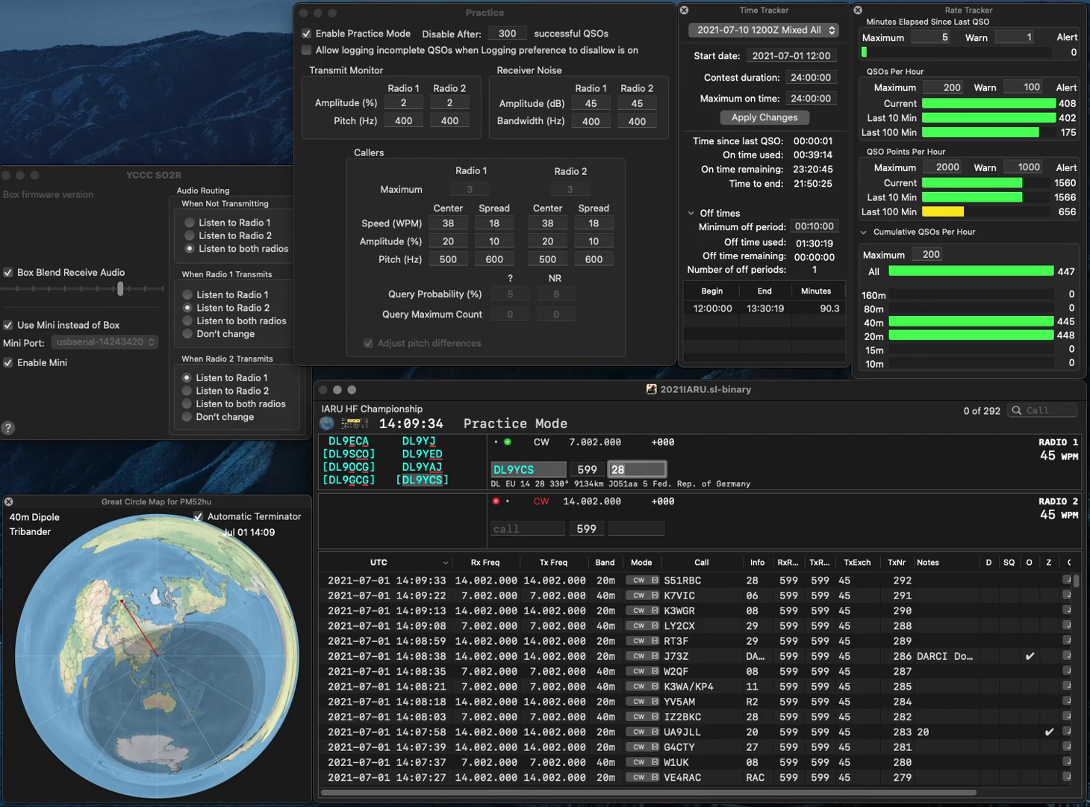
pyautogui.press('Return')
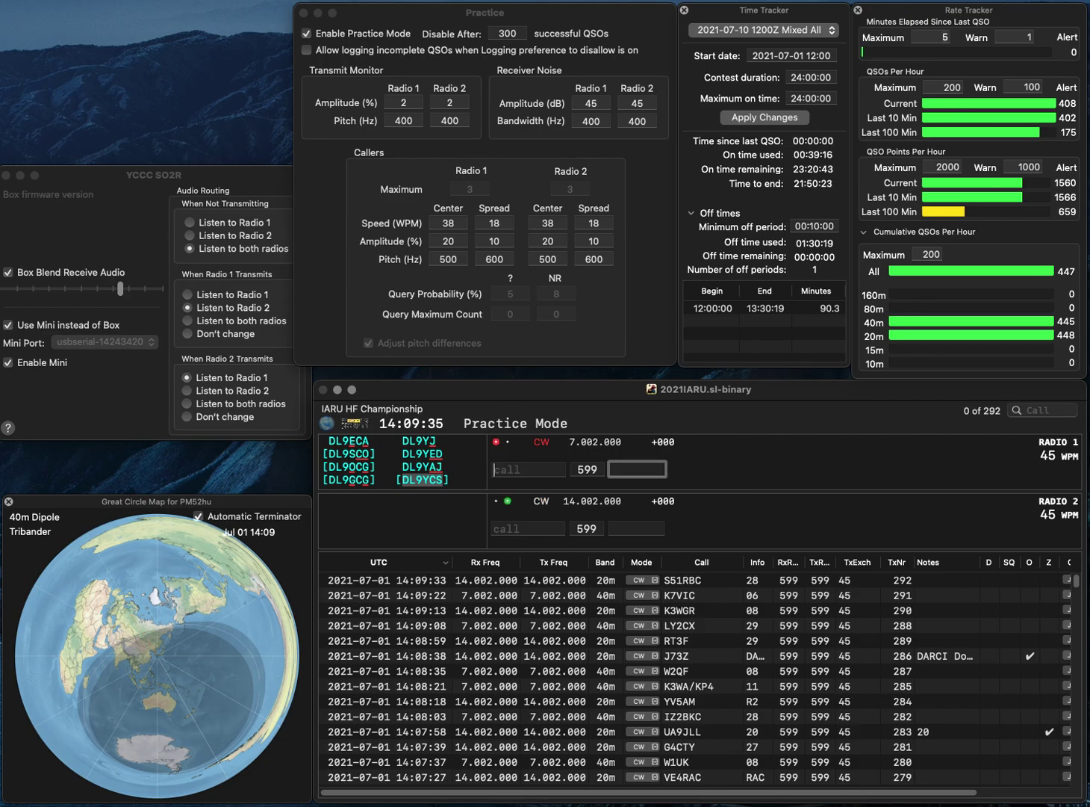
pyautogui.write('OZ4NE')
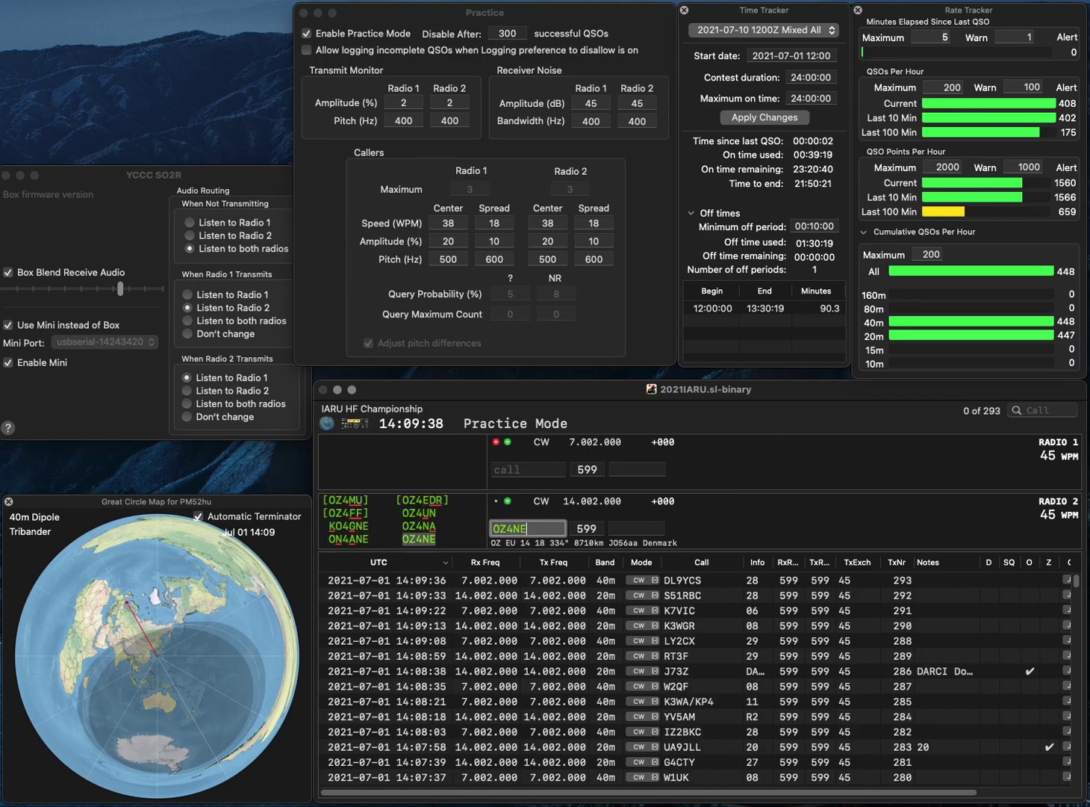
pyautogui.press('Return')
pyautogui.write('W6REW')
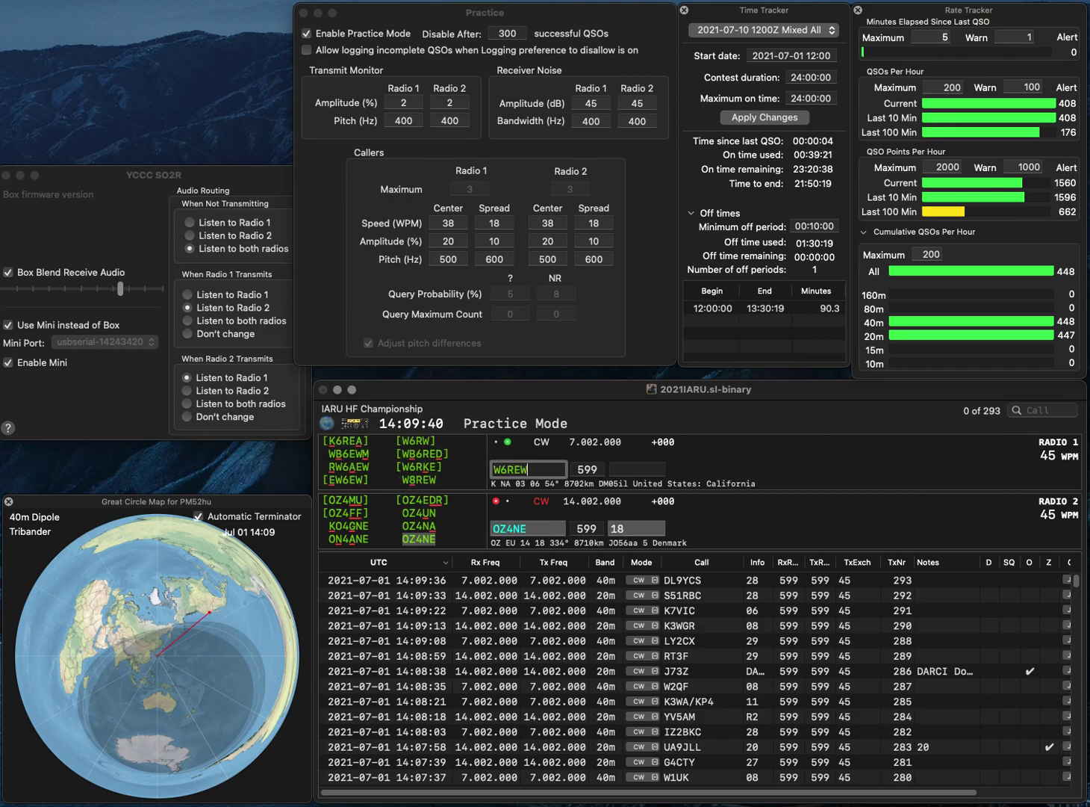
pyautogui.press('Home')
pyautogui.write('R')
pyautogui.press('Return')
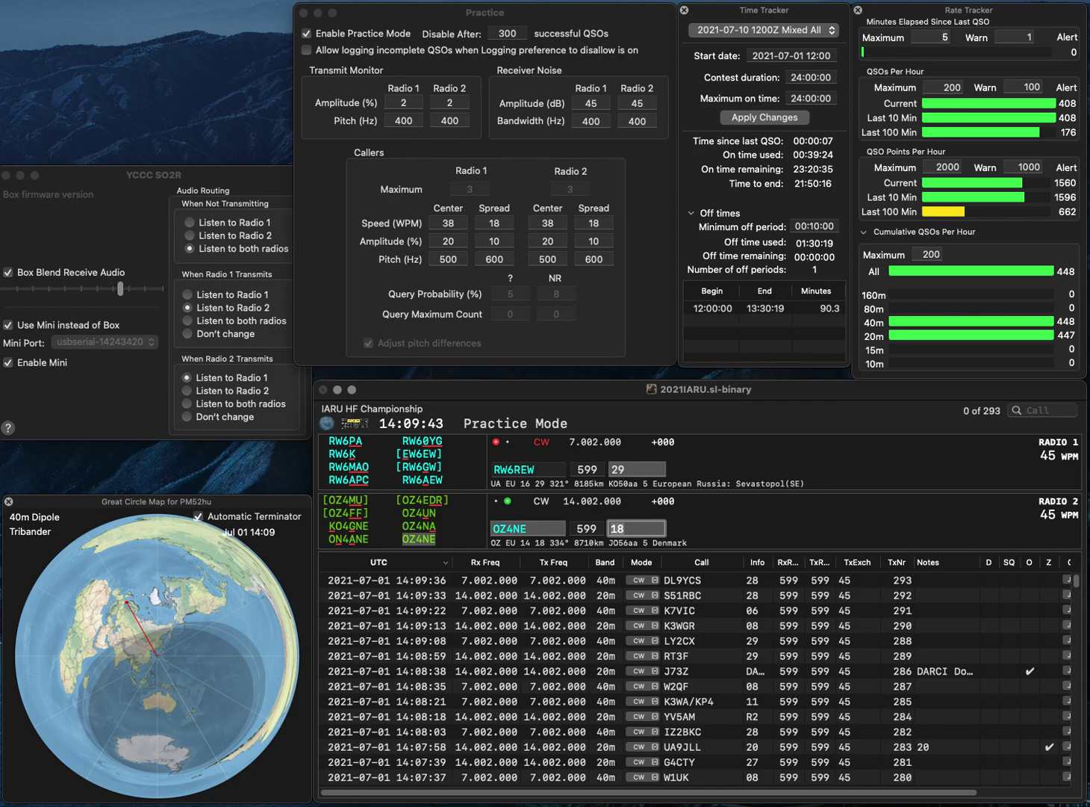
# - Log the OZ4NE contact on Radio 2, and correct the Radio 1 call to RW6AEW and send it
pyautogui.press('Return')
pyautogui.press('Right')
pyautogui.press('Right')
pyautogui.press('Right')
pyautogui.press('BackSpace')
pyautogui.write('A')
pyautogui.press('Return')
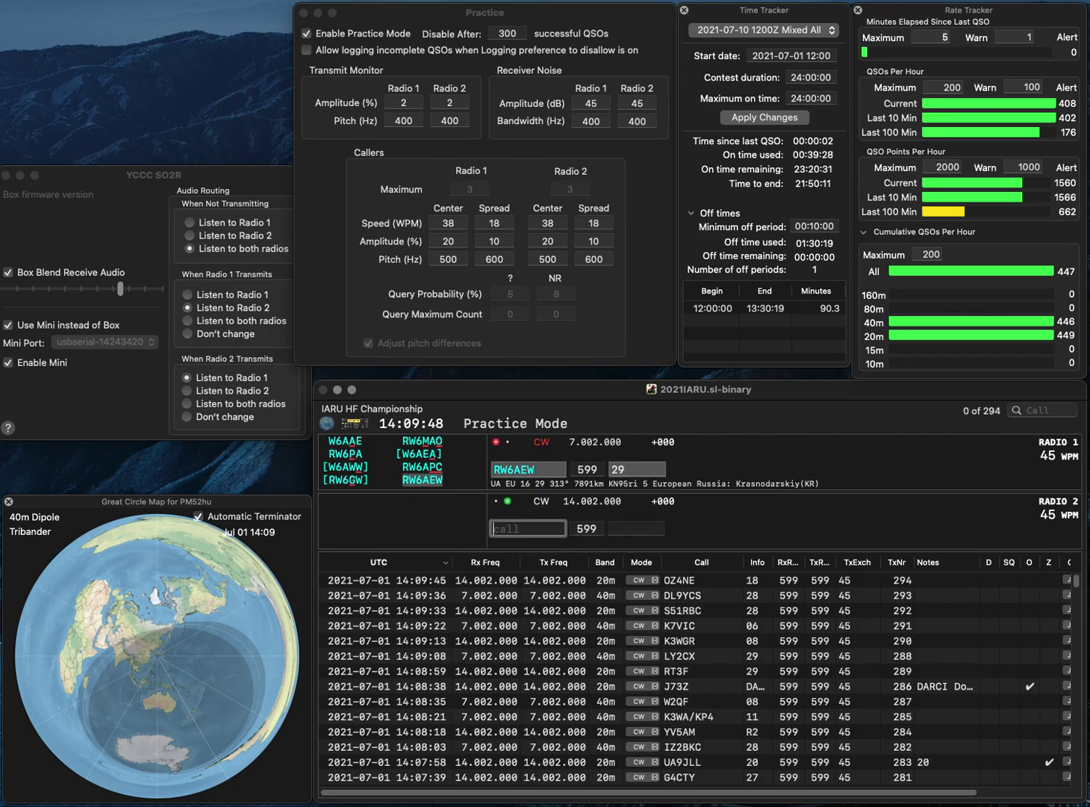
# - Enter the Radio 2 call, correct it to 4O1HQ and send the exchange
pyautogui.write('BO1HQ')
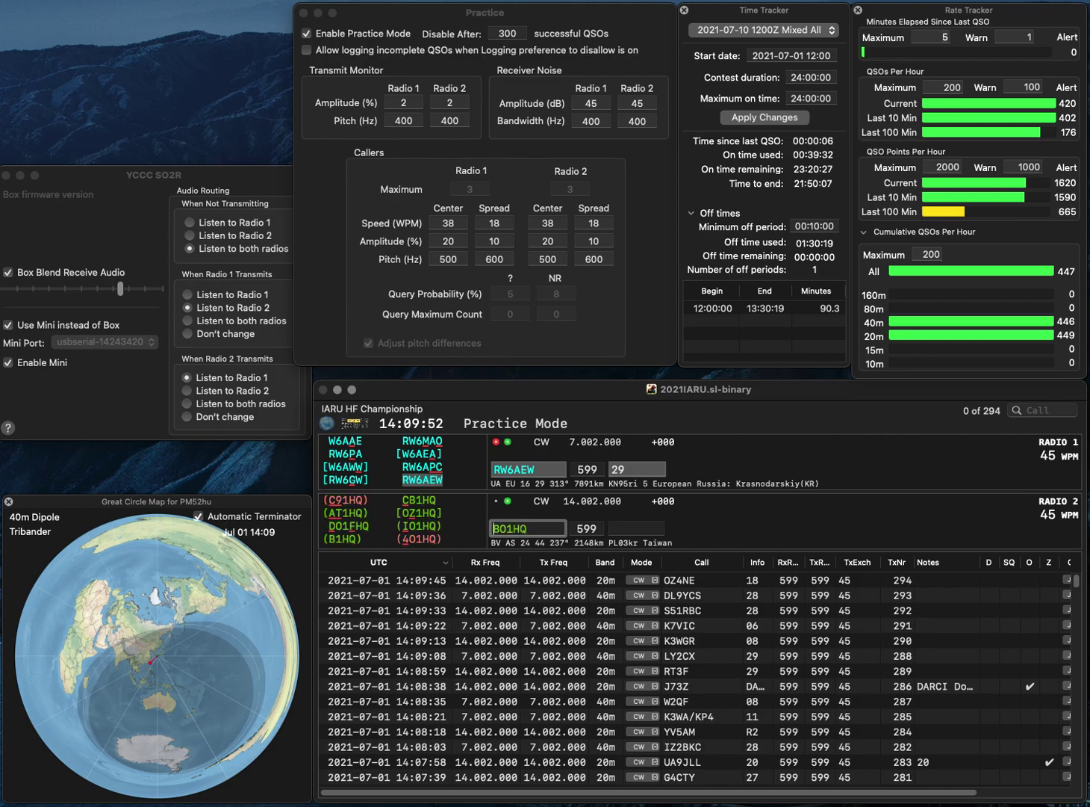
pyautogui.press('Delete')
pyautogui.write('4')
pyautogui.press('Return')
pyautogui.press('Return')
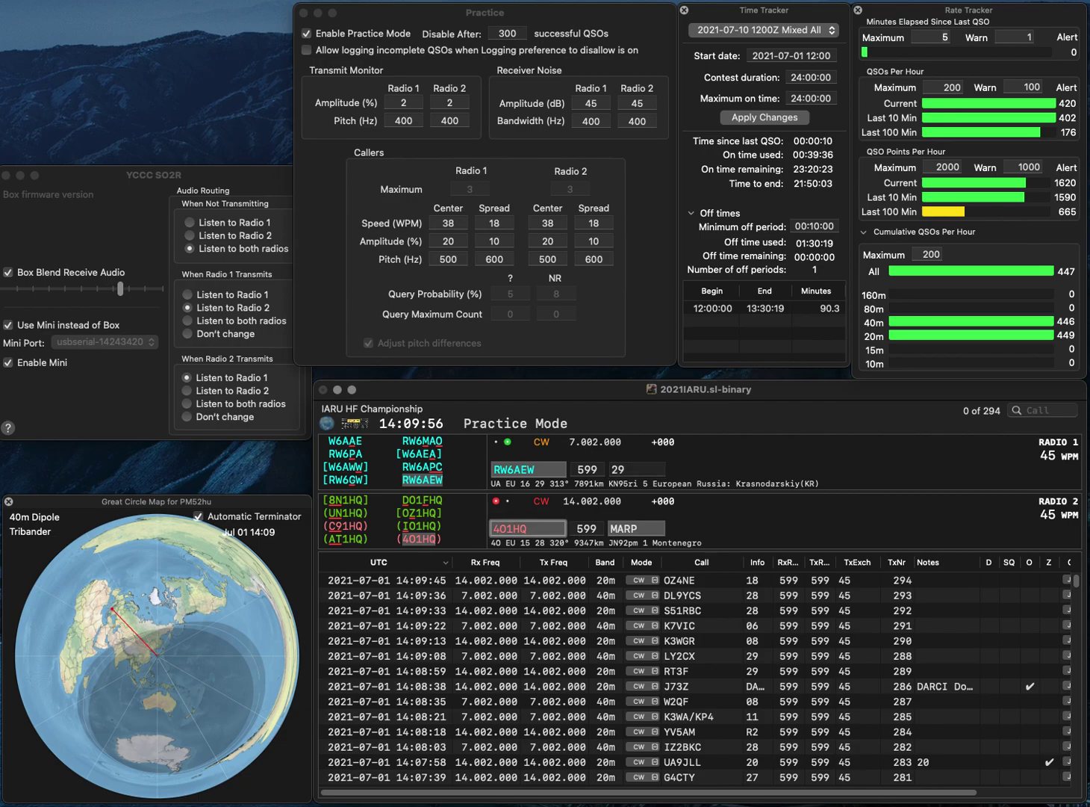
pyautogui.press('space')
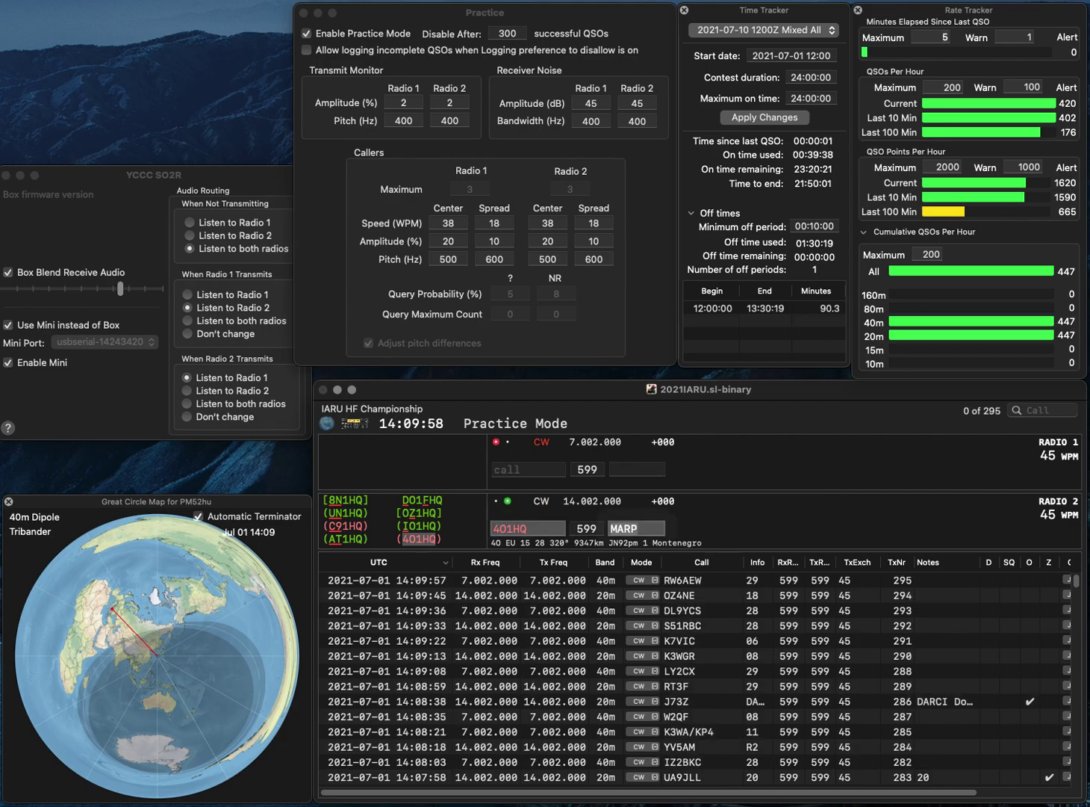
pyautogui.press('Return')
# - Answer W3OFT on Radio 1, and send the partial call C1HQ on Radio 2
pyautogui.write('W3OFT')
pyautogui.press('Return')
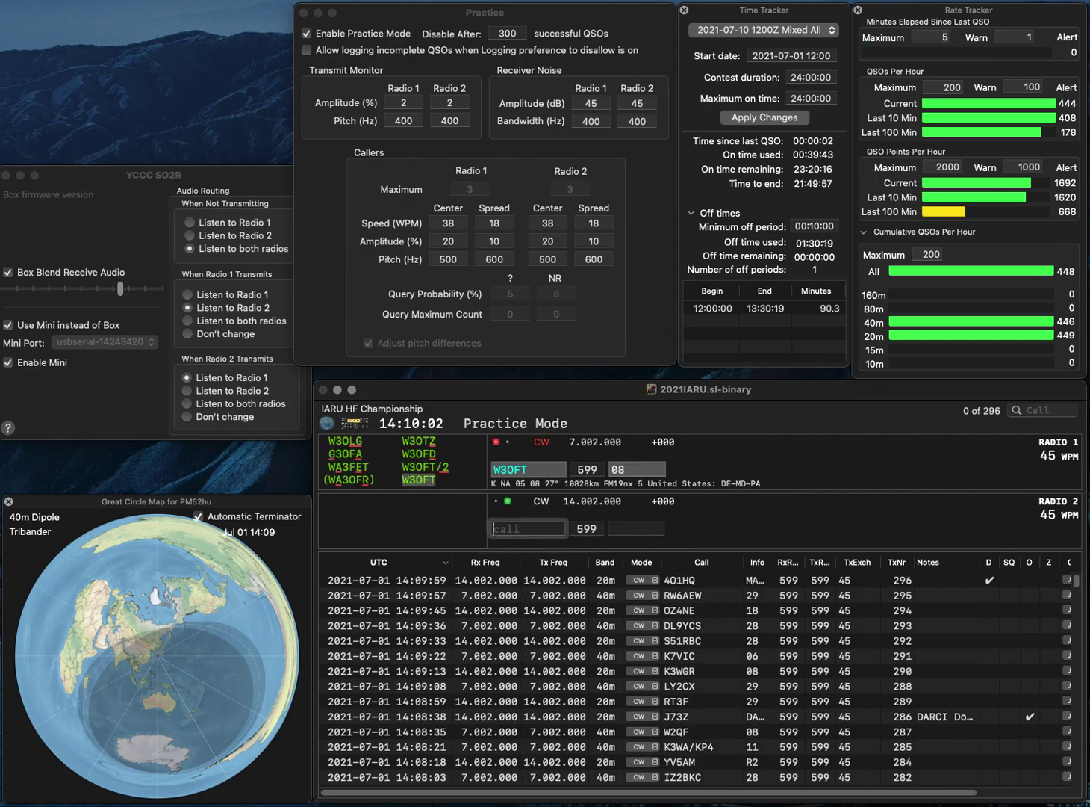
pyautogui.write('C1')
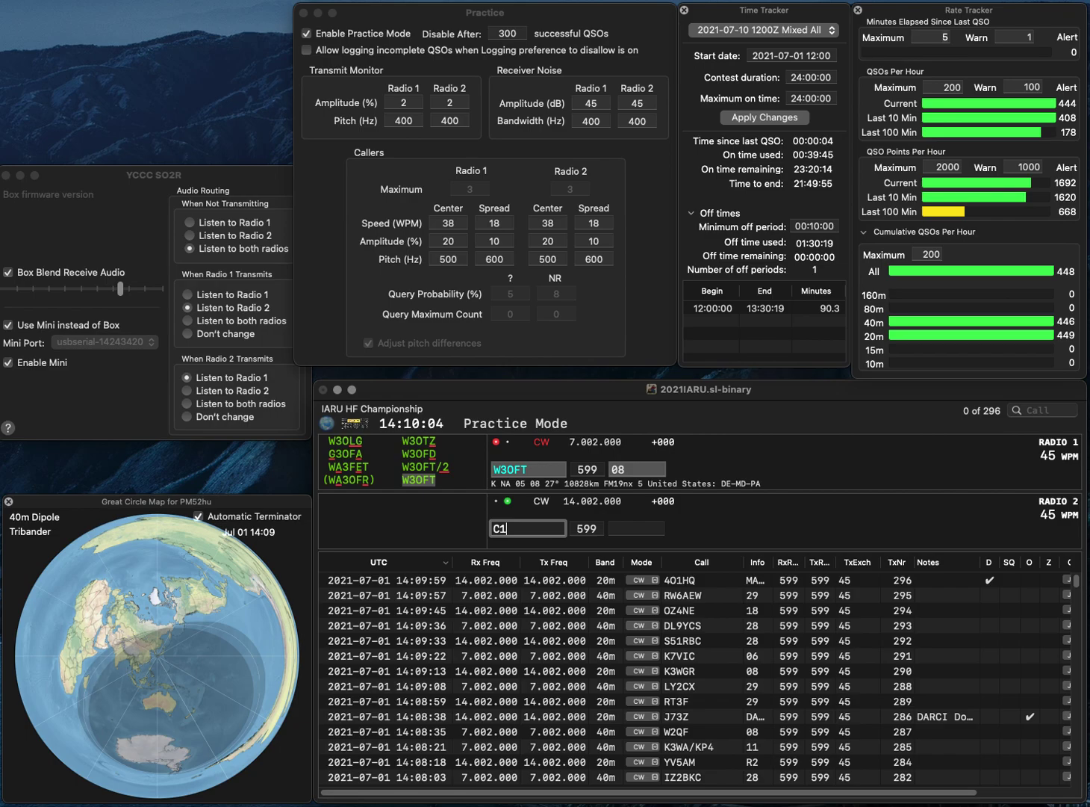
pyautogui.write('HQ')
pyautogui.press('Return')
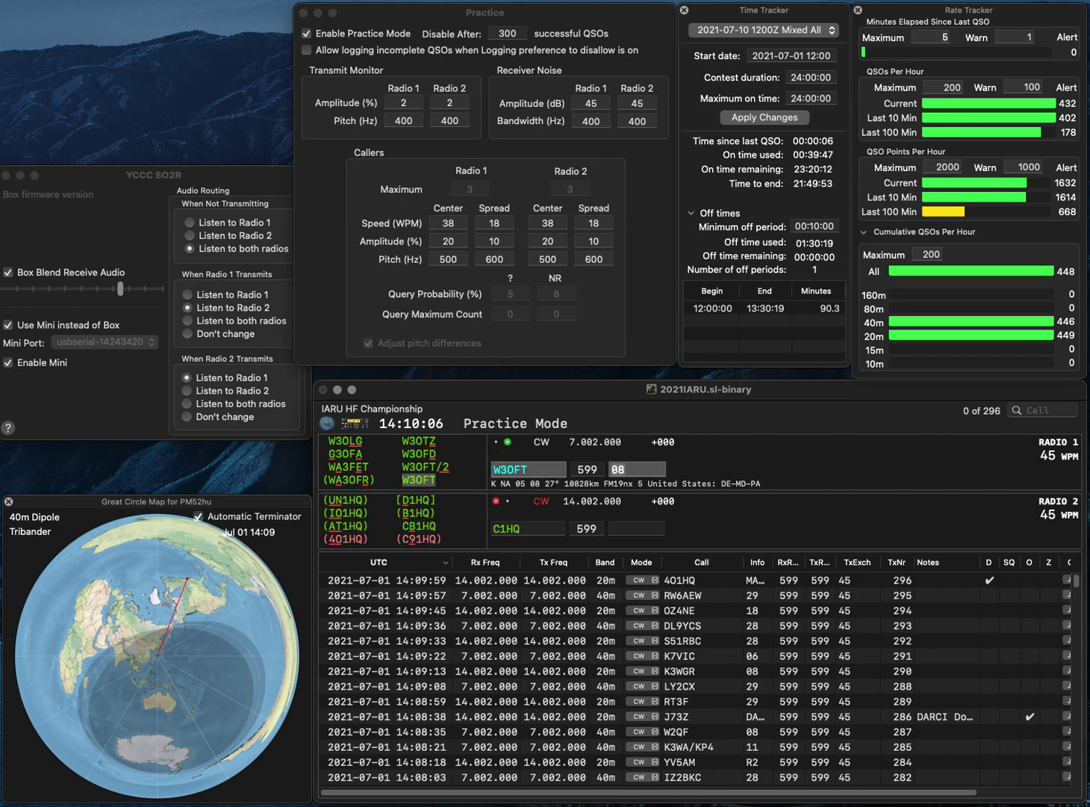
pyautogui.press('Tab')
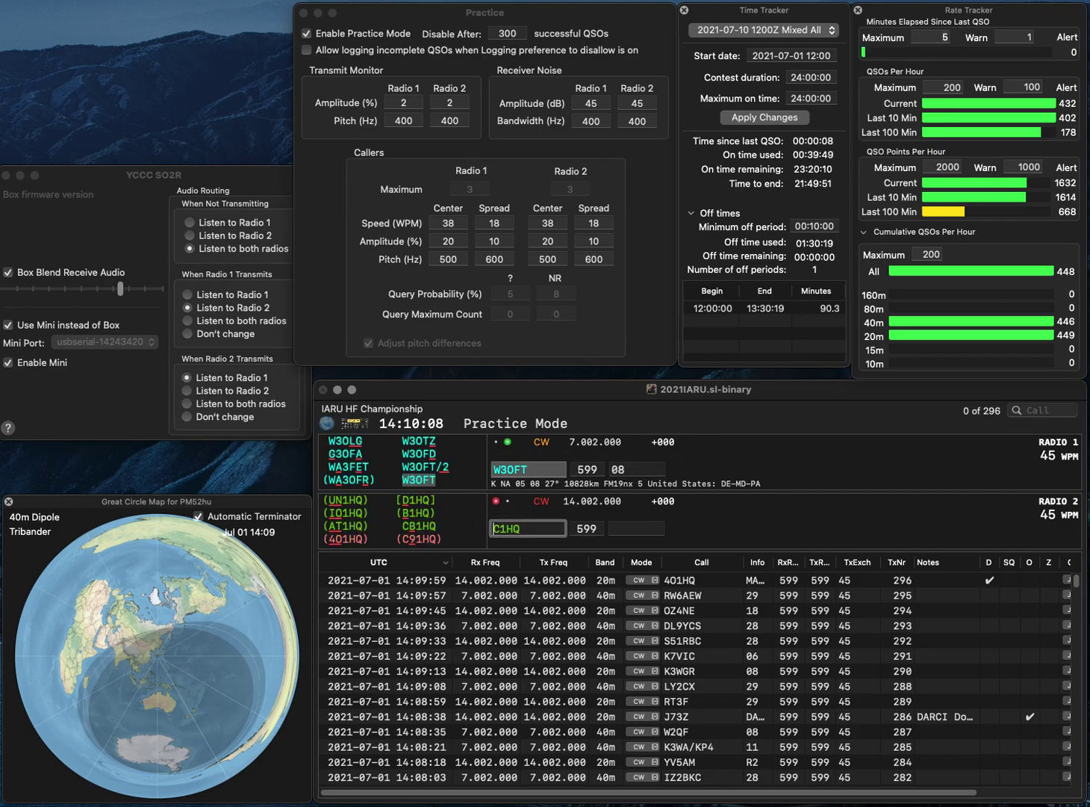
pyautogui.press('Right')
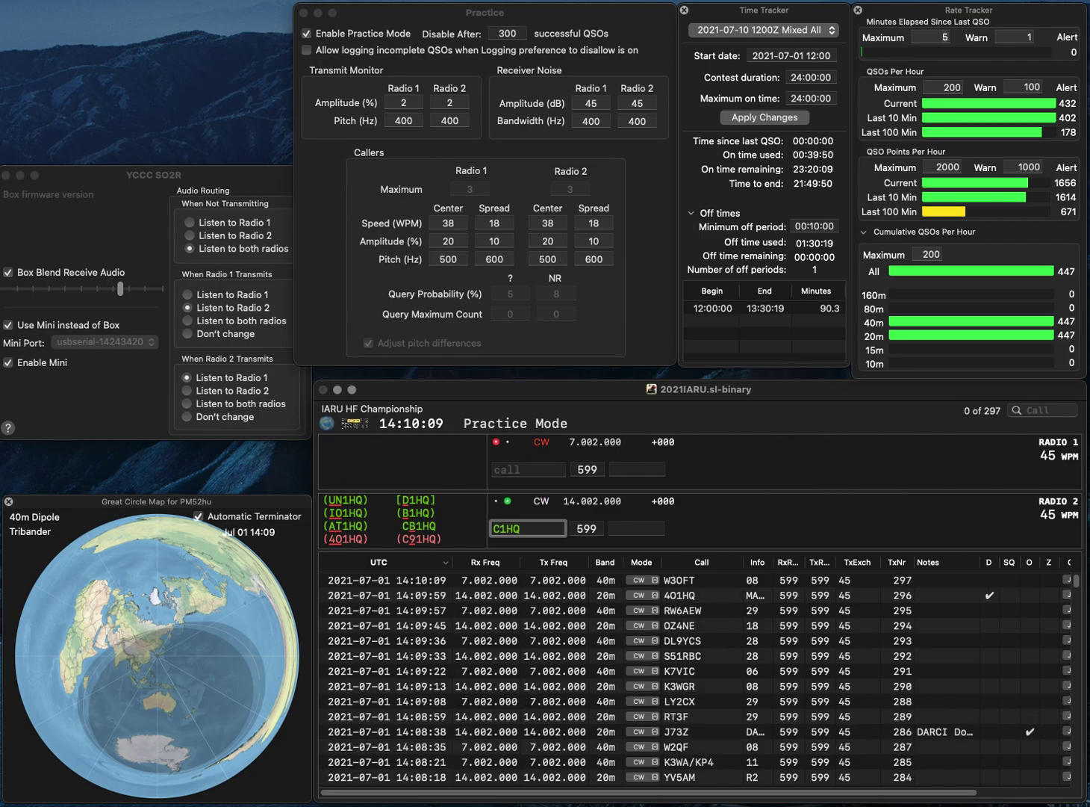
pyautogui.write('B')
pyautogui.press('Return')
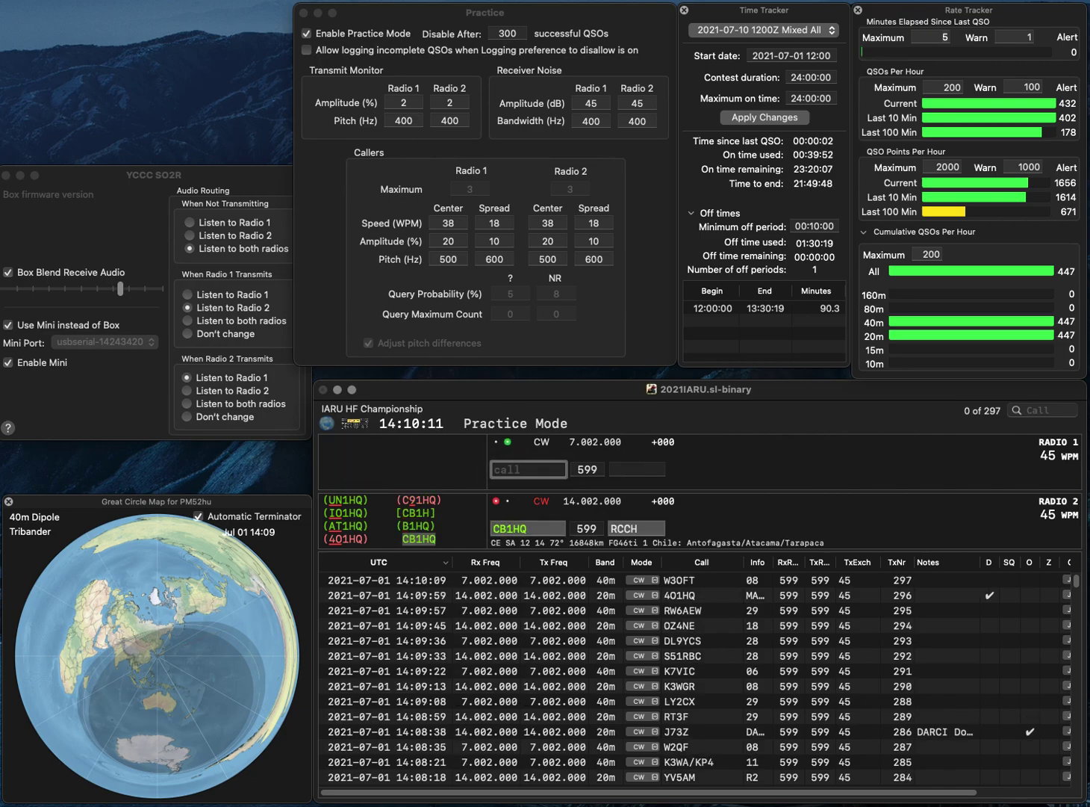
# - Answer IO6HQ on Radio 1, and log the CB1HQ and IO6HQ contacts
pyautogui.write('IO6HQ')
pyautogui.press('Return')
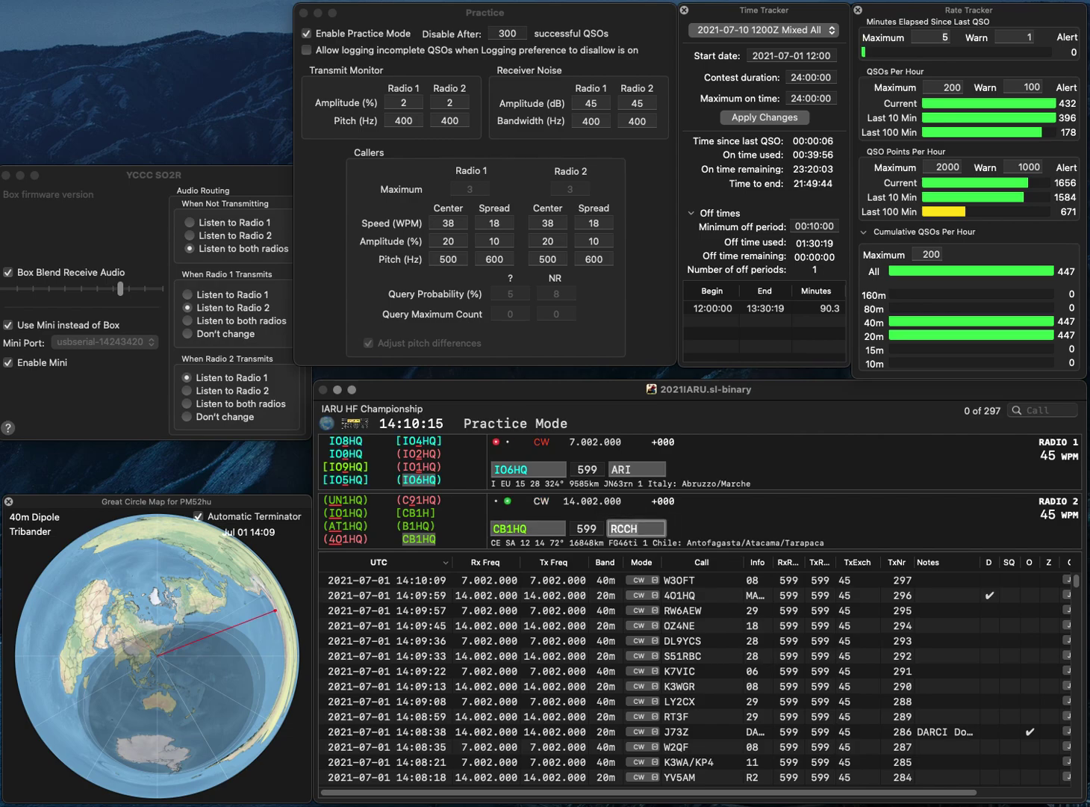
pyautogui.press('Return')
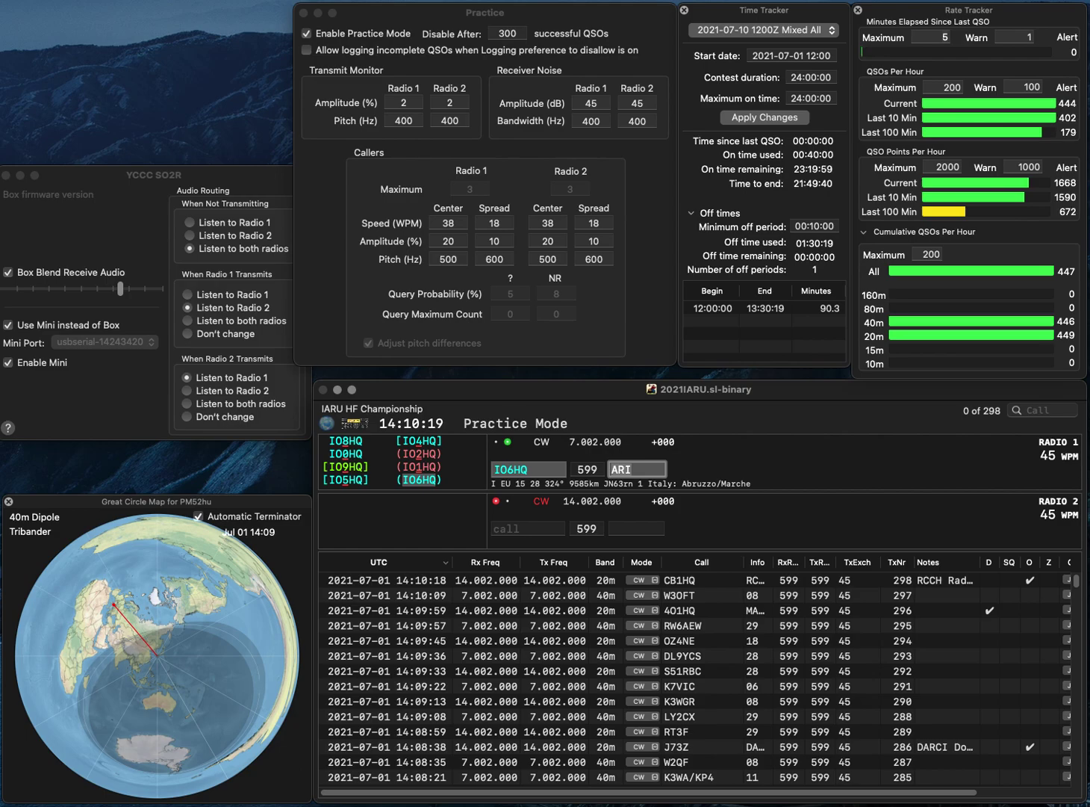
pyautogui.press('Return')
# - Send the call N0F on Radio 2, and answer UW7LL on Radio 1
pyautogui.write('N0F')
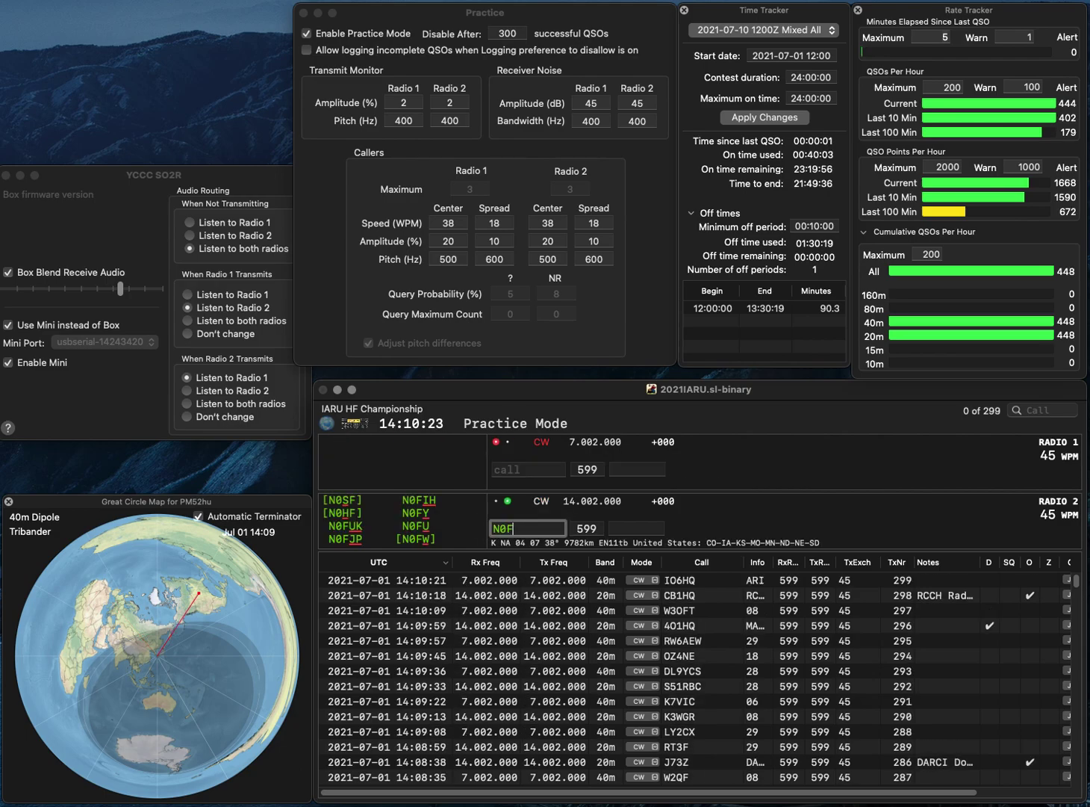
pyautogui.press('Return')
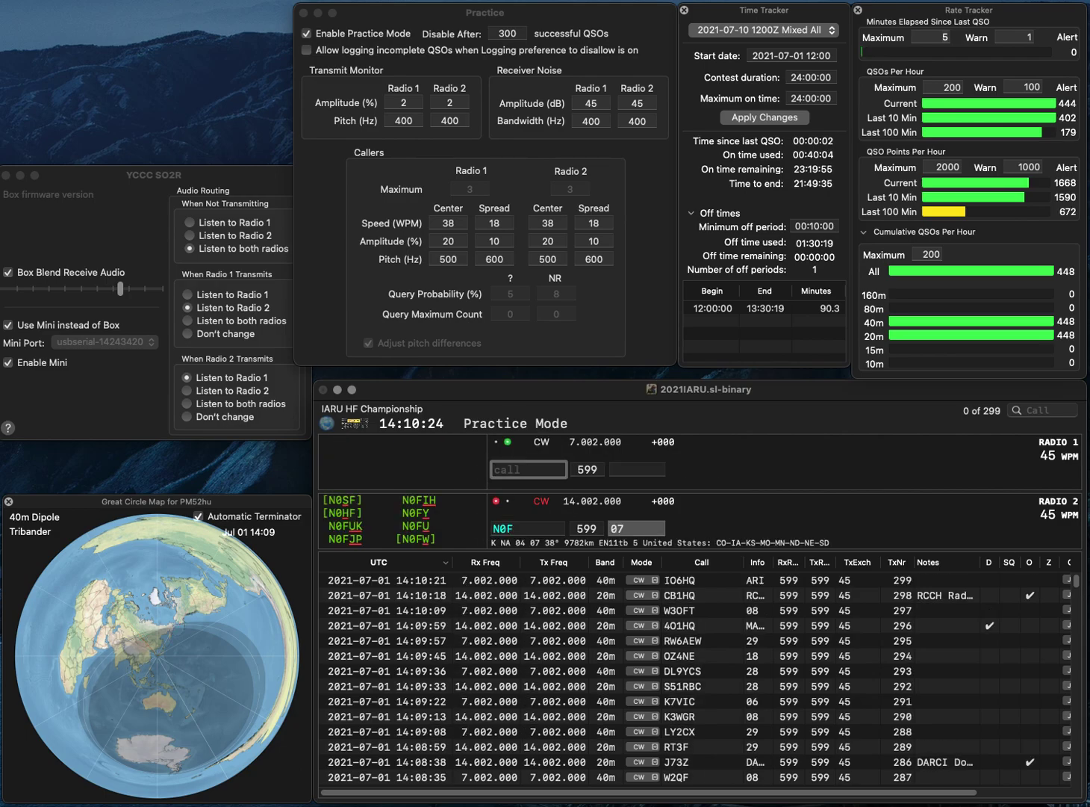
pyautogui.write('UW7LL')
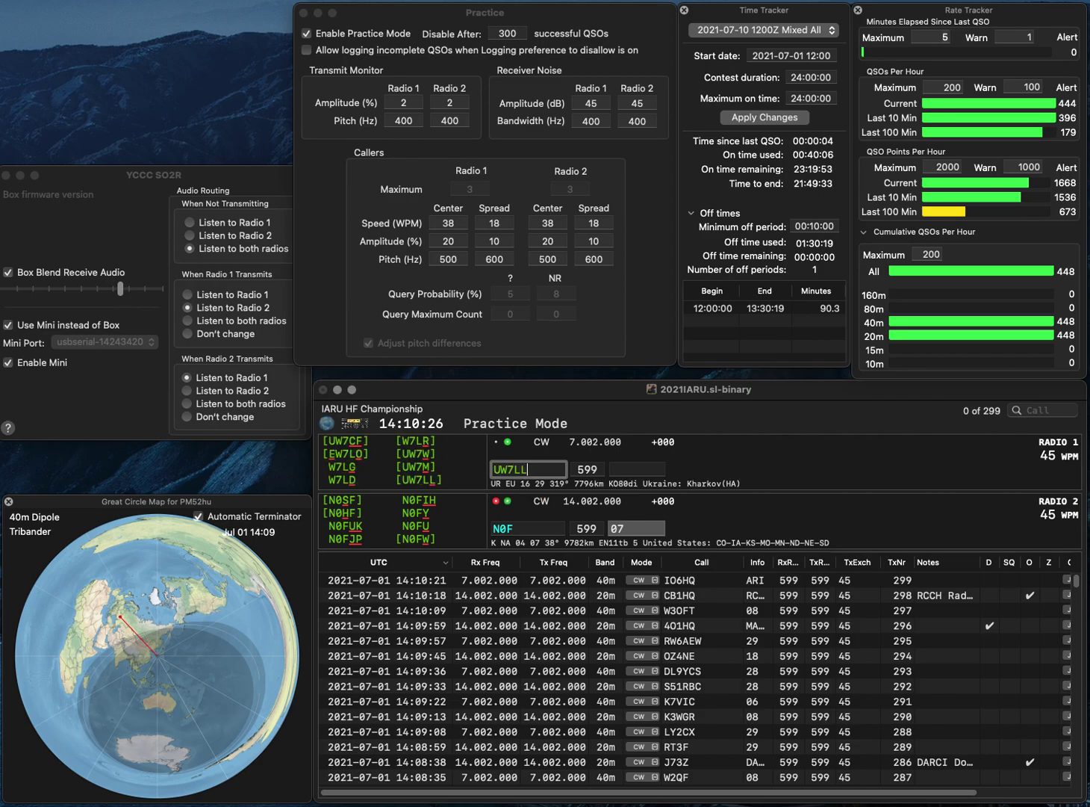
pyautogui.press('Return')
# - Correct the Radio 2 call to N0HD and send it, and log the UW7LL and N0HD contacts
pyautogui.write('N0F')
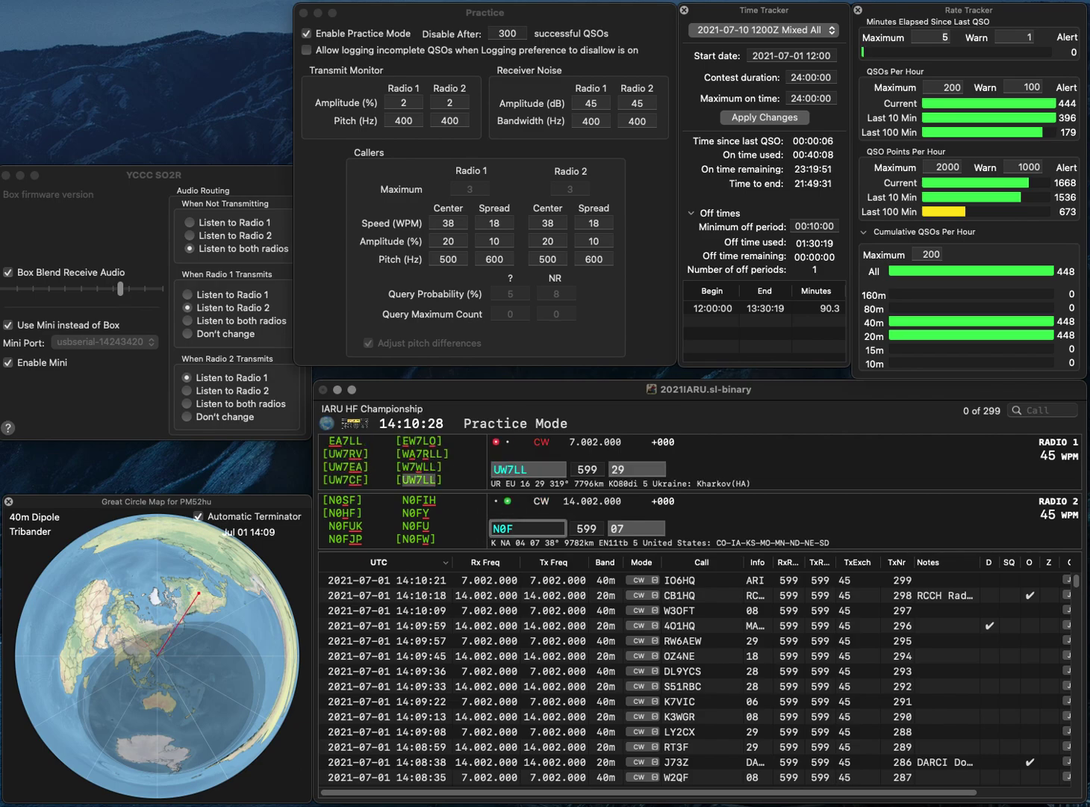
pyautogui.press('BackSpace')
pyautogui.write('HD')
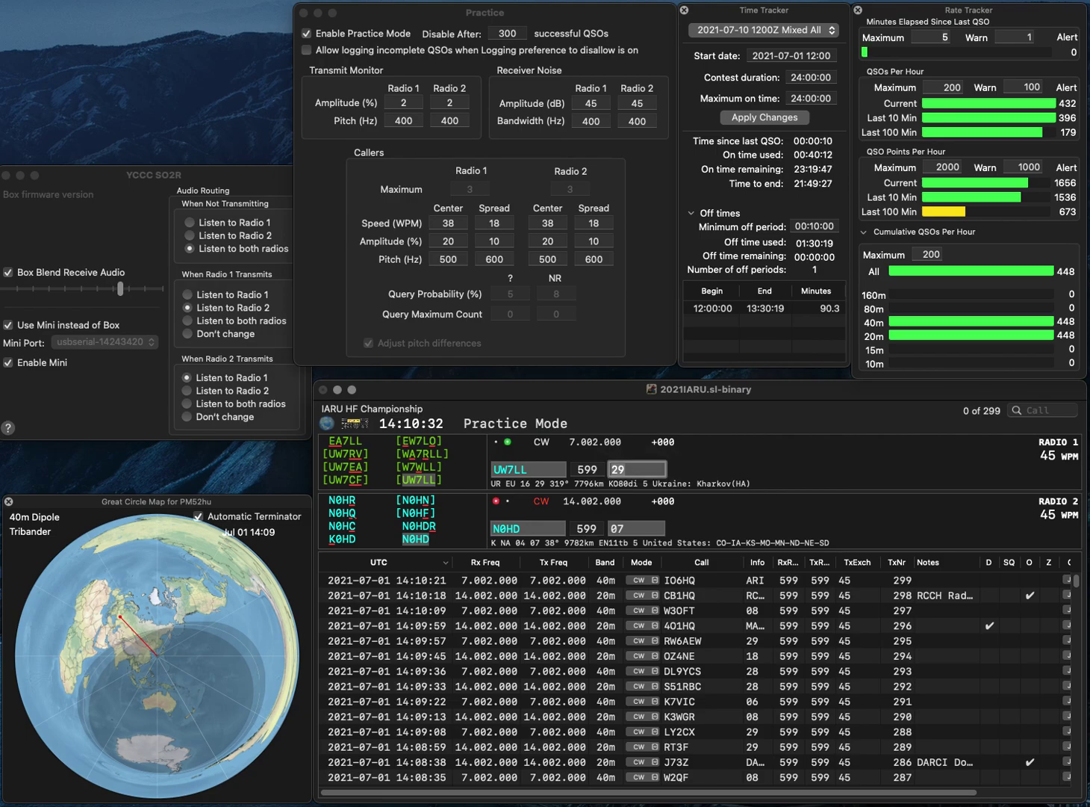
pyautogui.press('Return')
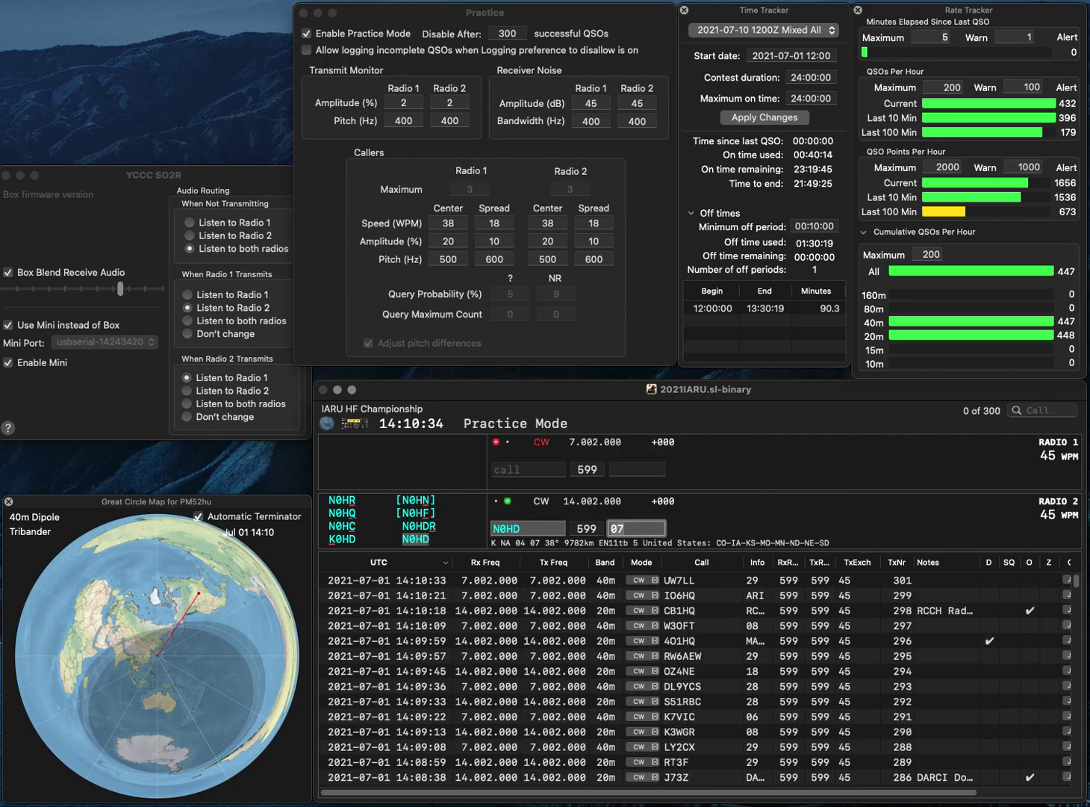
pyautogui.press('Return')
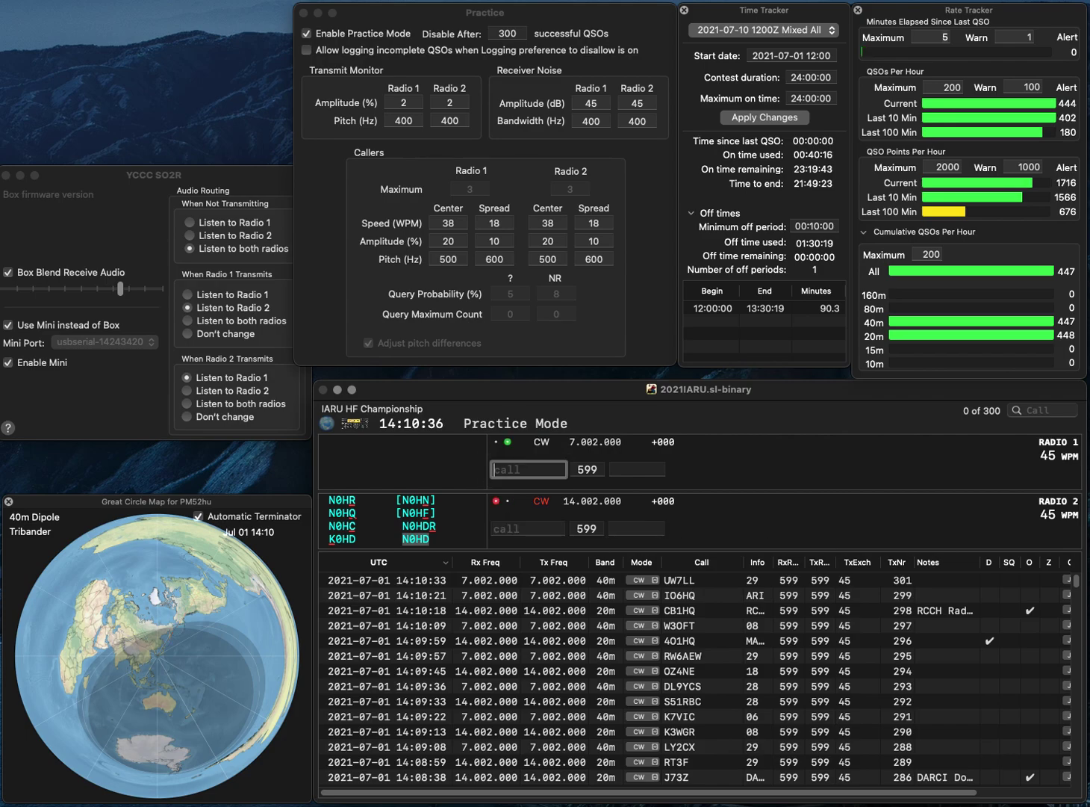
# - Turn off practice mode
pyautogui.click(306, 35)
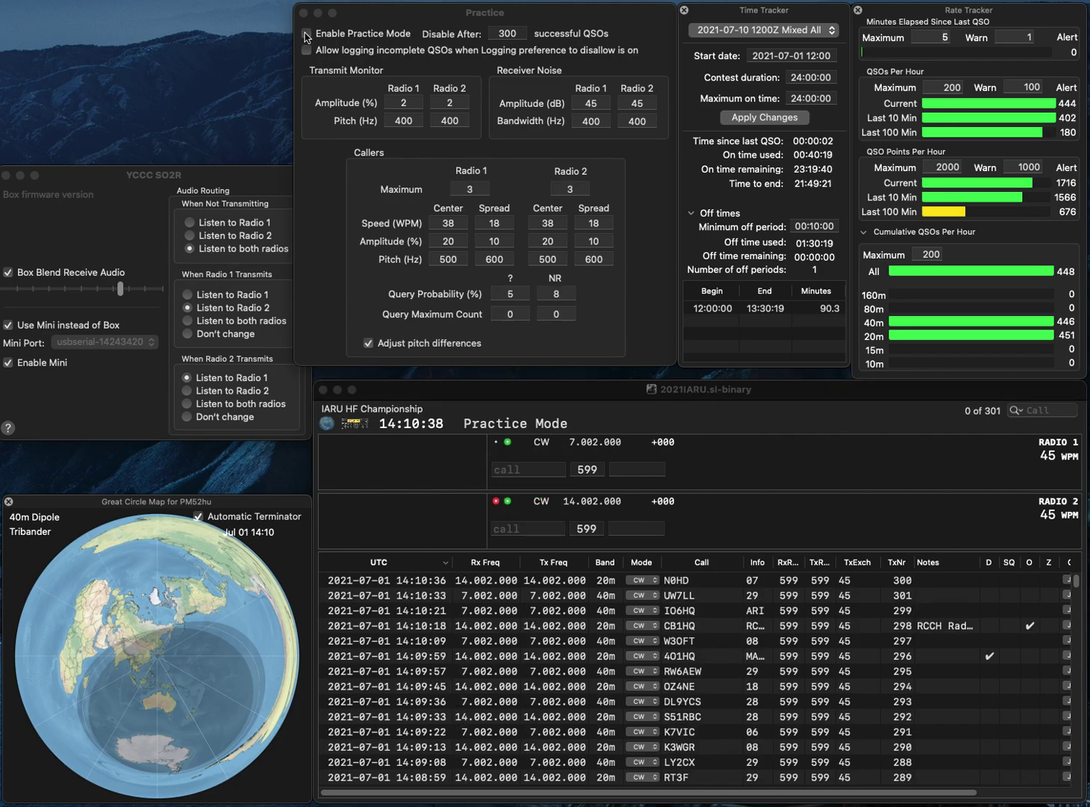